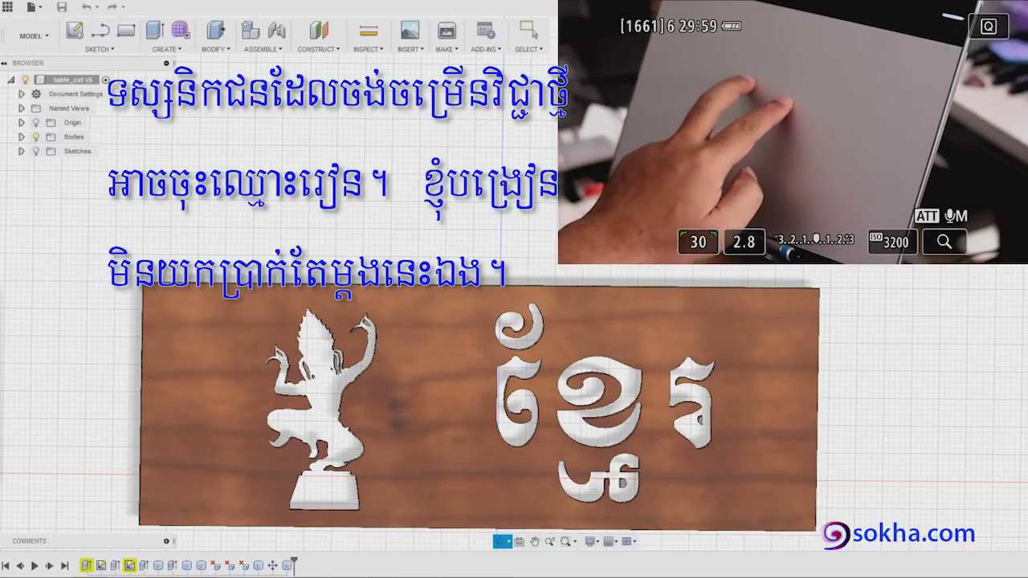
- Orbit the wooden sign through several tilted angles to show its cut-out depth and shadow
{"action": "middle_click_drag", "start_coordinate": [880, 335], "coordinate": [879, 295], "text": "shift"}
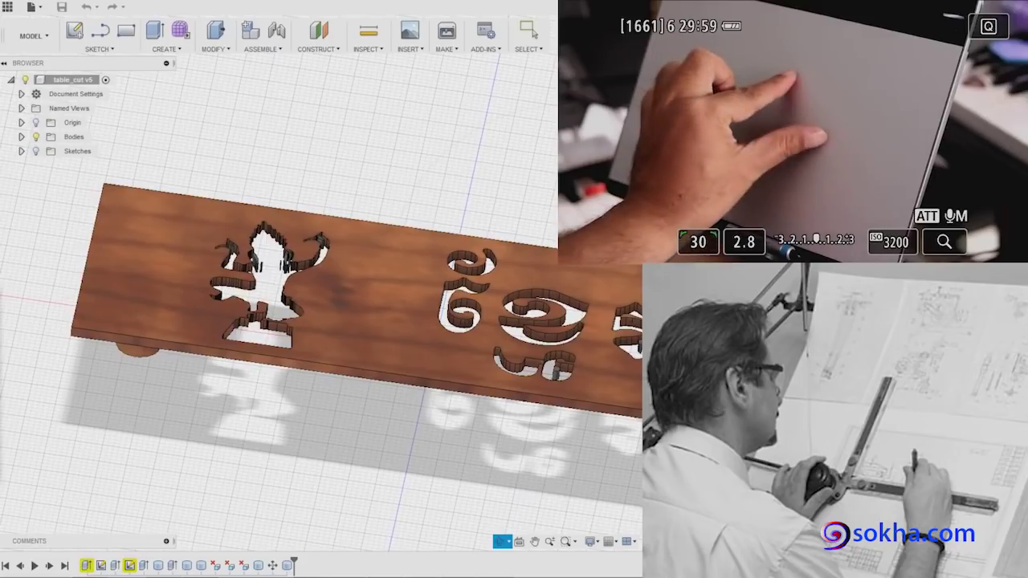
{"action": "middle_click_drag", "start_coordinate": [639, 306], "coordinate": [638, 306], "text": "shift"}
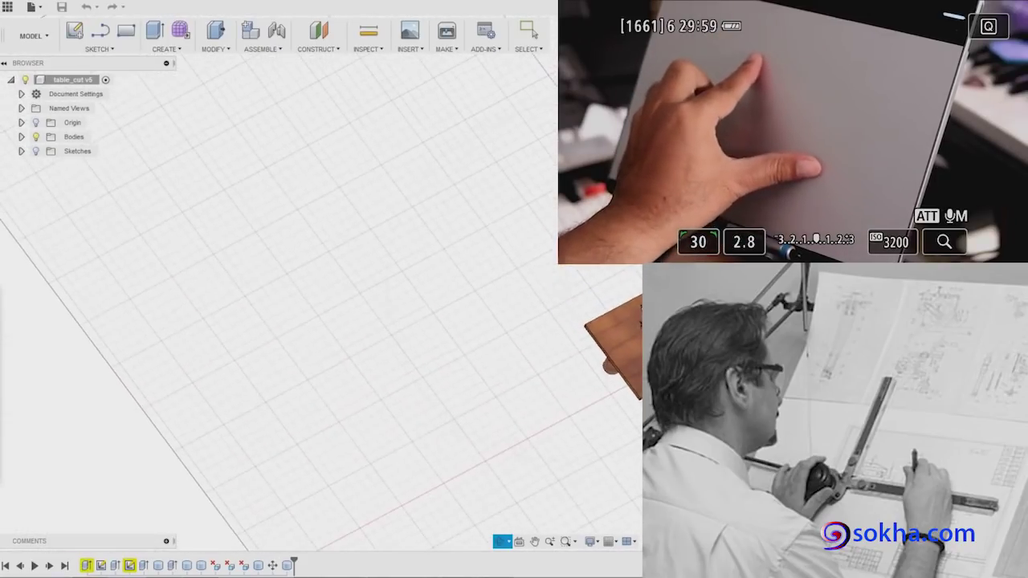
{"action": "middle_click_drag", "start_coordinate": [880, 294], "coordinate": [875, 290], "text": "shift"}
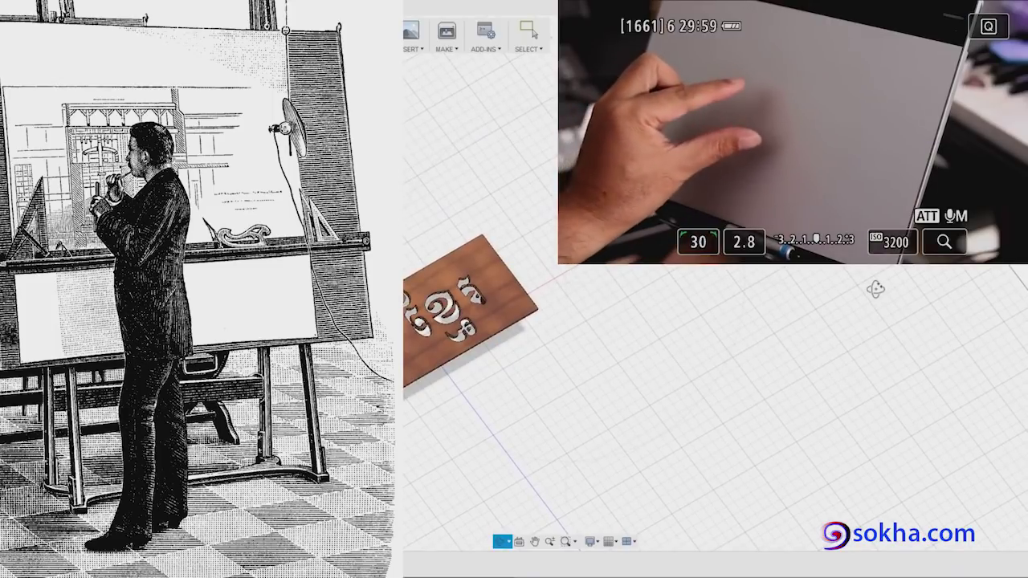
{"action": "middle_click_drag", "start_coordinate": [875, 289], "coordinate": [875, 289], "text": "shift"}
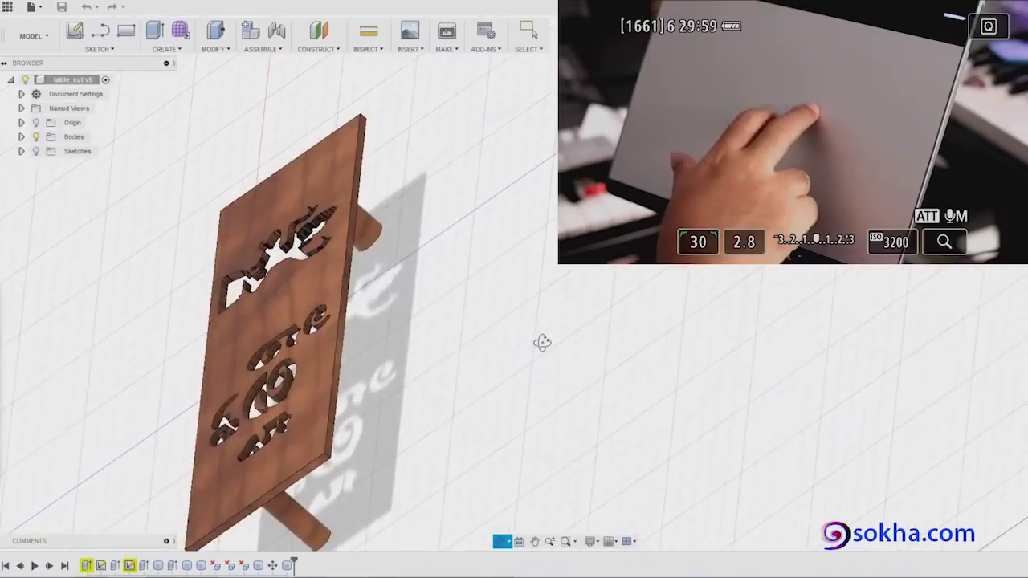
- Orbit the wooden sign to a new tilted angle
{"action": "mouse_move", "coordinate": [541, 342]}
{"action": "left_mouse_down"}
{"action": "mouse_move", "coordinate": [634, 337]}
{"action": "mouse_move", "coordinate": [673, 294]}
{"action": "left_mouse_up"}
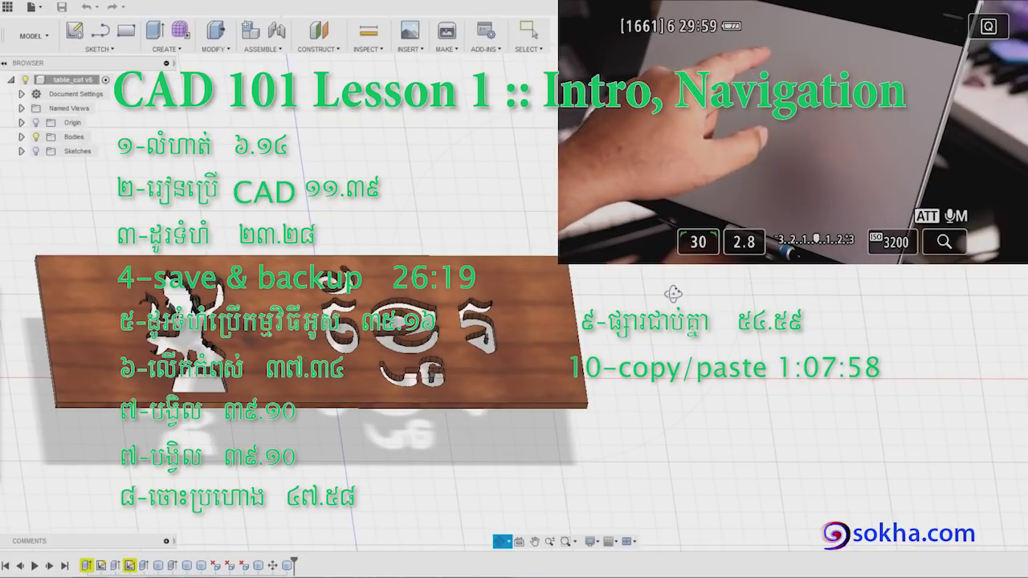
- Raise the view over the sign, zoom in, and orbit it to a diagonal view shifted right
{"action": "mouse_move", "coordinate": [673, 294]}
{"action": "middle_mouse_down", "text": "shift"}
{"action": "mouse_move", "coordinate": [673, 414]}
{"action": "mouse_move", "coordinate": [673, 341]}
{"action": "mouse_move", "coordinate": [699, 317]}
{"action": "mouse_move", "coordinate": [699, 398]}
{"action": "mouse_move", "coordinate": [699, 350]}
{"action": "middle_mouse_up", "text": "shift"}
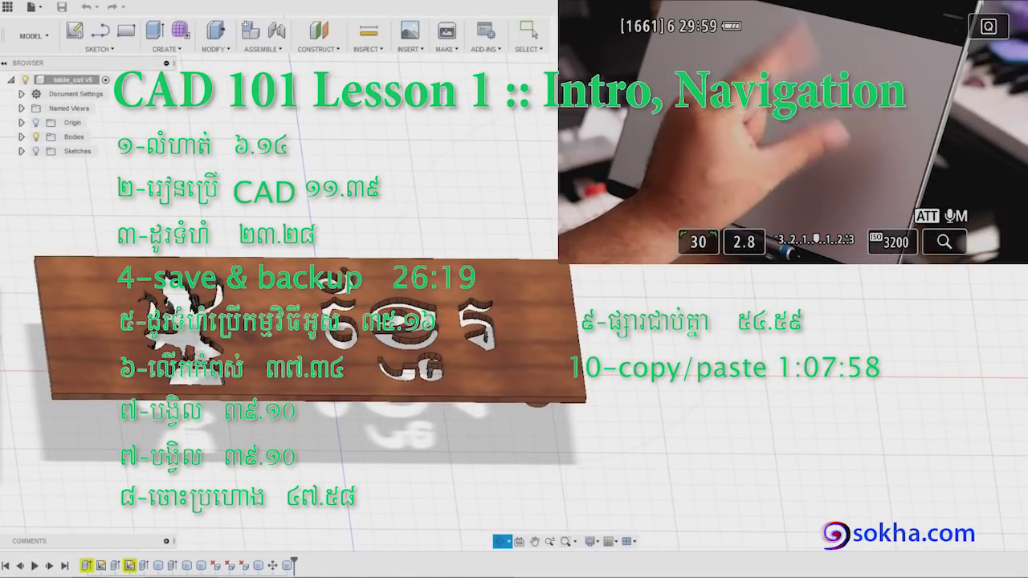
{"action": "scroll", "coordinate": [586, 241], "scroll_direction": "up", "scroll_amount": 3}
{"action": "middle_click_drag", "start_coordinate": [321, 337], "coordinate": [418, 289], "text": "shift"}
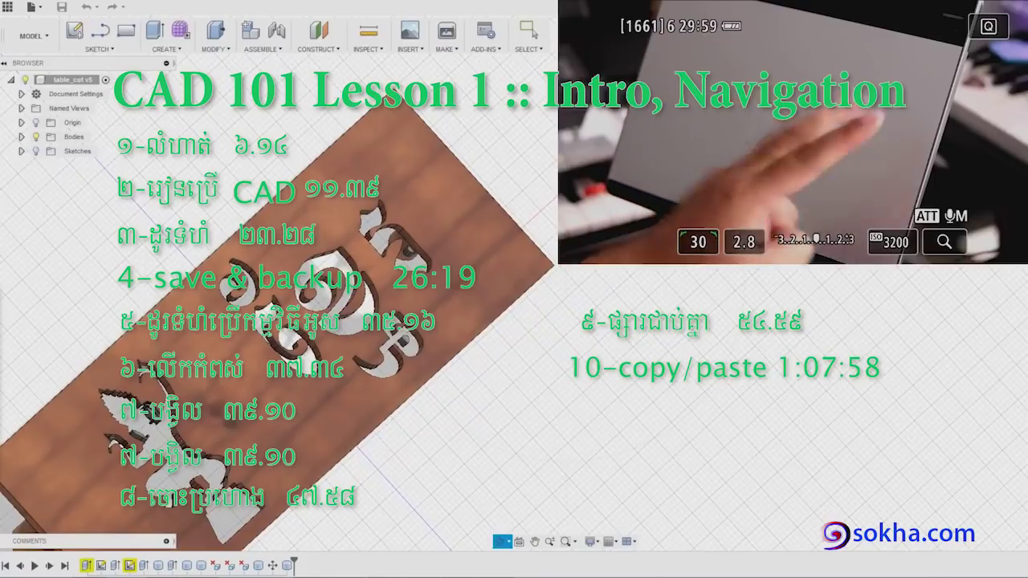
{"action": "mouse_move", "coordinate": [321, 338]}
{"action": "middle_mouse_down", "text": "shift"}
{"action": "mouse_move", "coordinate": [417, 273]}
{"action": "mouse_move", "coordinate": [305, 329]}
{"action": "mouse_move", "coordinate": [257, 305]}
{"action": "mouse_move", "coordinate": [314, 269]}
{"action": "middle_mouse_up", "text": "shift"}
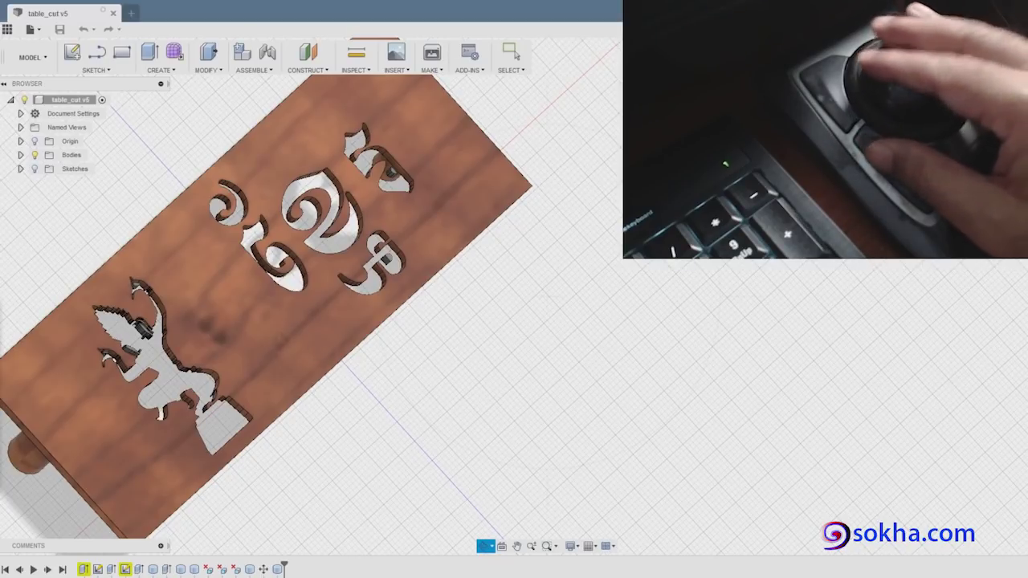
- Drop to a low view of the tabletop and legs, then pan the table right and down
{"action": "mouse_move", "coordinate": [317, 420]}
{"action": "left_mouse_down"}
{"action": "mouse_move", "coordinate": [306, 422]}
{"action": "mouse_move", "coordinate": [312, 381]}
{"action": "mouse_move", "coordinate": [292, 377]}
{"action": "mouse_move", "coordinate": [299, 384]}
{"action": "left_mouse_up"}
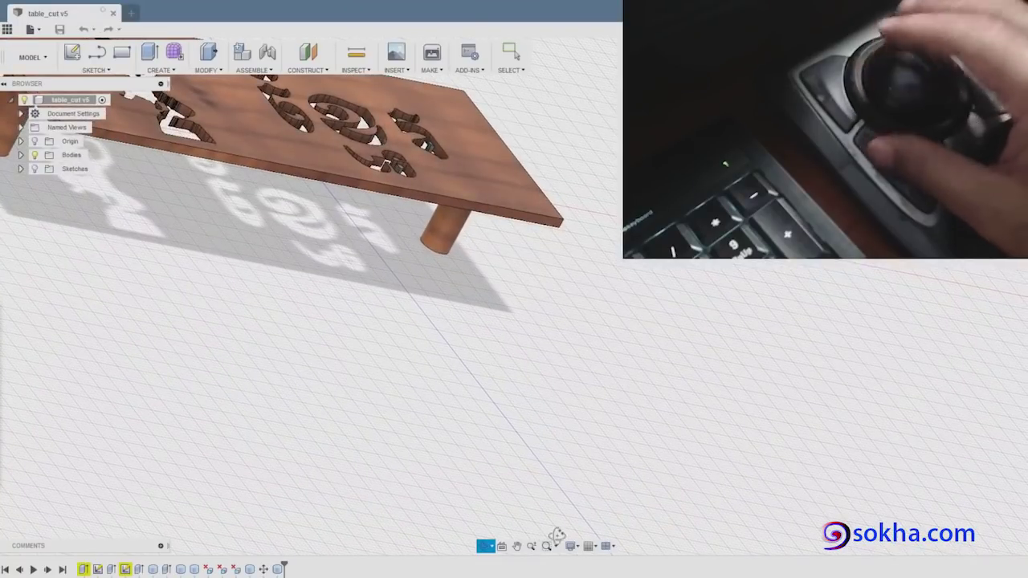
{"action": "left_click", "coordinate": [516, 546]}
{"action": "mouse_move", "coordinate": [369, 291]}
{"action": "left_mouse_down"}
{"action": "mouse_move", "coordinate": [562, 477]}
{"action": "mouse_move", "coordinate": [551, 498]}
{"action": "left_mouse_up"}
- Free-orbit the table to reveal both legs, ending on an edge-on, then more frontal, slab view
{"action": "left_click", "coordinate": [484, 547]}
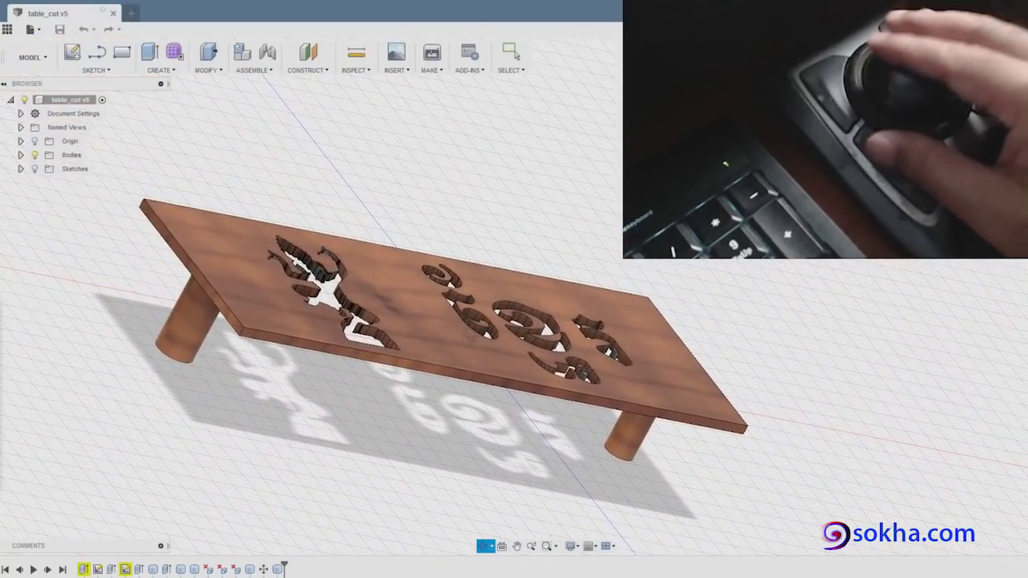
{"action": "left_click_drag", "start_coordinate": [446, 328], "coordinate": [406, 353]}
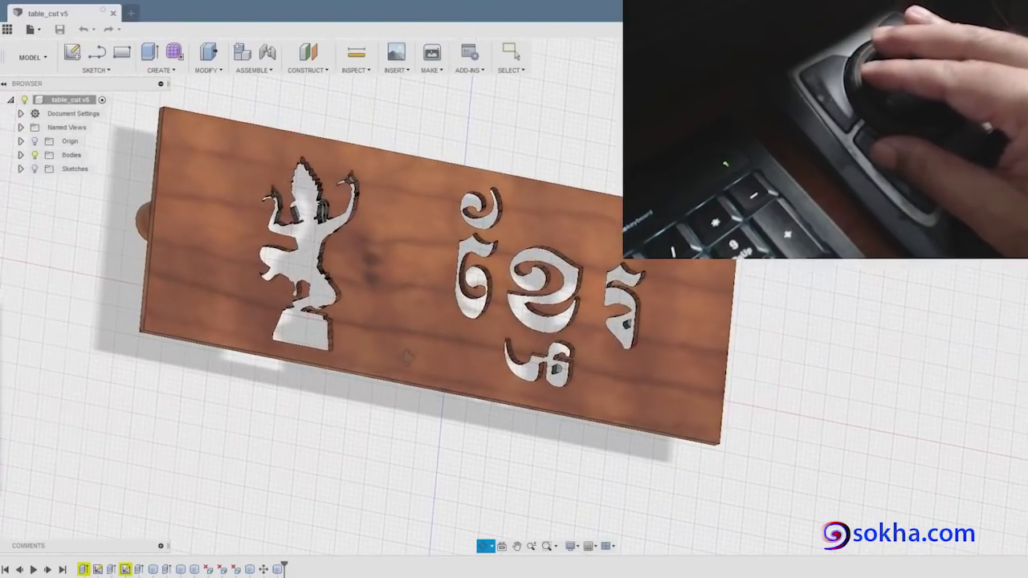
{"action": "left_click_drag", "start_coordinate": [405, 354], "coordinate": [562, 321]}
{"action": "left_click_drag", "start_coordinate": [477, 314], "coordinate": [498, 322]}
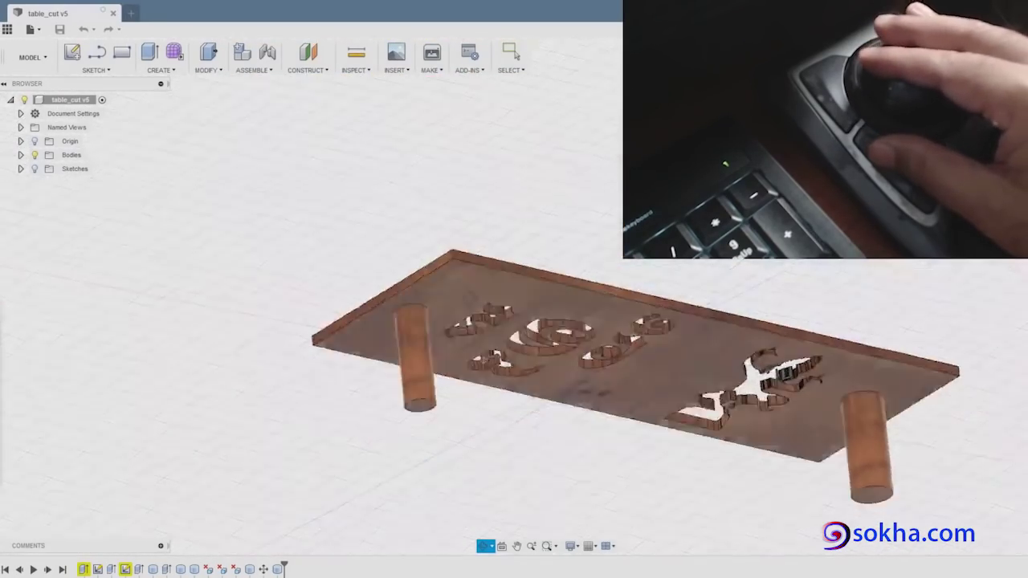
{"action": "middle_click_drag", "start_coordinate": [623, 411], "coordinate": [440, 357], "text": "shift"}
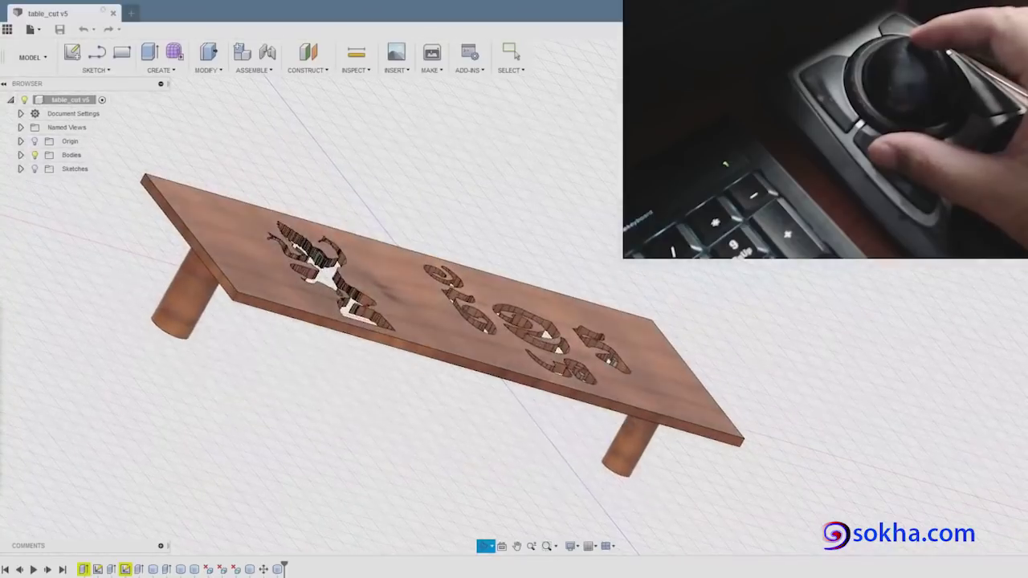
{"action": "middle_click_drag", "start_coordinate": [440, 321], "coordinate": [440, 321], "text": "shift"}
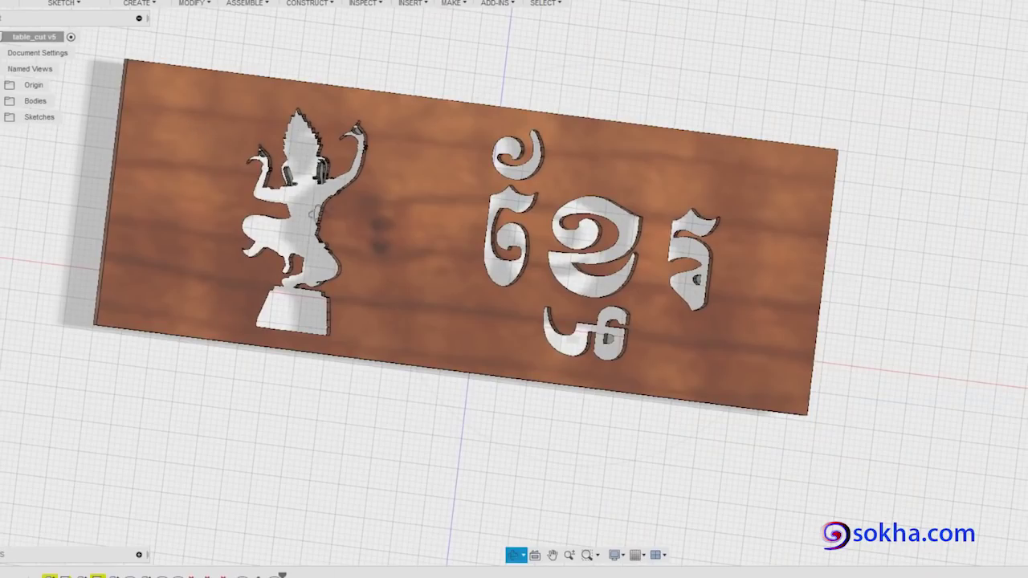
- Orbit the wooden sign slightly and pan it down and to the right
{"action": "middle_click_drag", "start_coordinate": [241, 241], "coordinate": [223, 255], "text": "shift"}
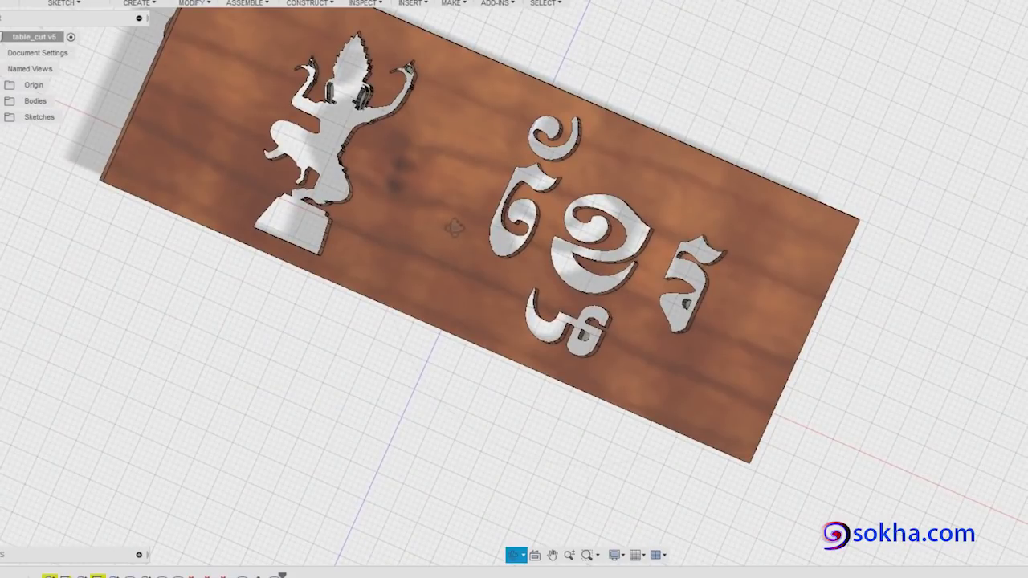
{"action": "left_click", "coordinate": [552, 554]}
{"action": "left_click_drag", "start_coordinate": [408, 153], "coordinate": [447, 294]}
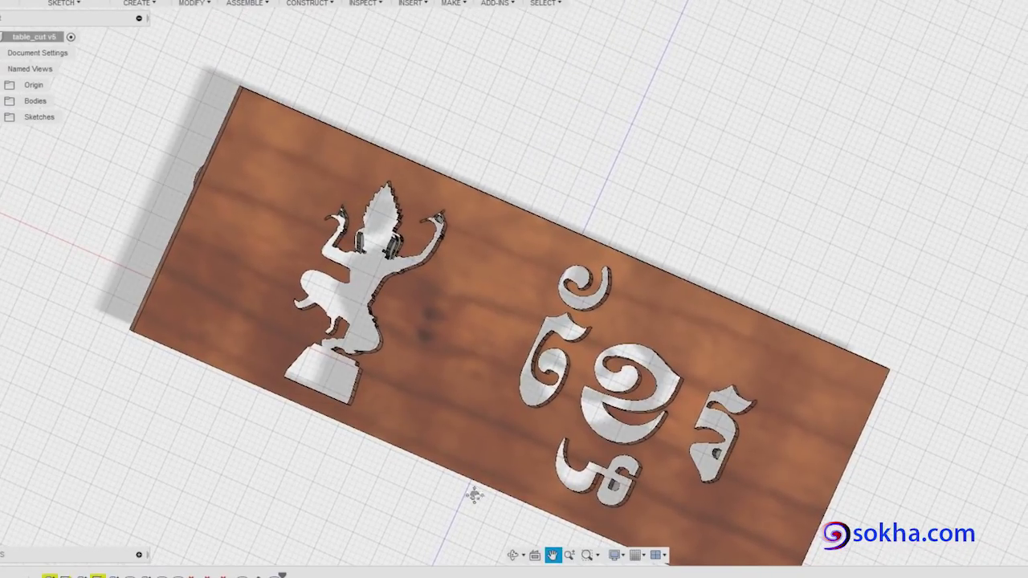
- Orbit the sign from an angled rear view to upright, then to a steep overhead diagonal
{"action": "left_click", "coordinate": [514, 555]}
{"action": "mouse_move", "coordinate": [310, 314]}
{"action": "left_mouse_down"}
{"action": "mouse_move", "coordinate": [372, 309]}
{"action": "mouse_move", "coordinate": [407, 281]}
{"action": "mouse_move", "coordinate": [298, 282]}
{"action": "mouse_move", "coordinate": [249, 238]}
{"action": "left_mouse_up"}
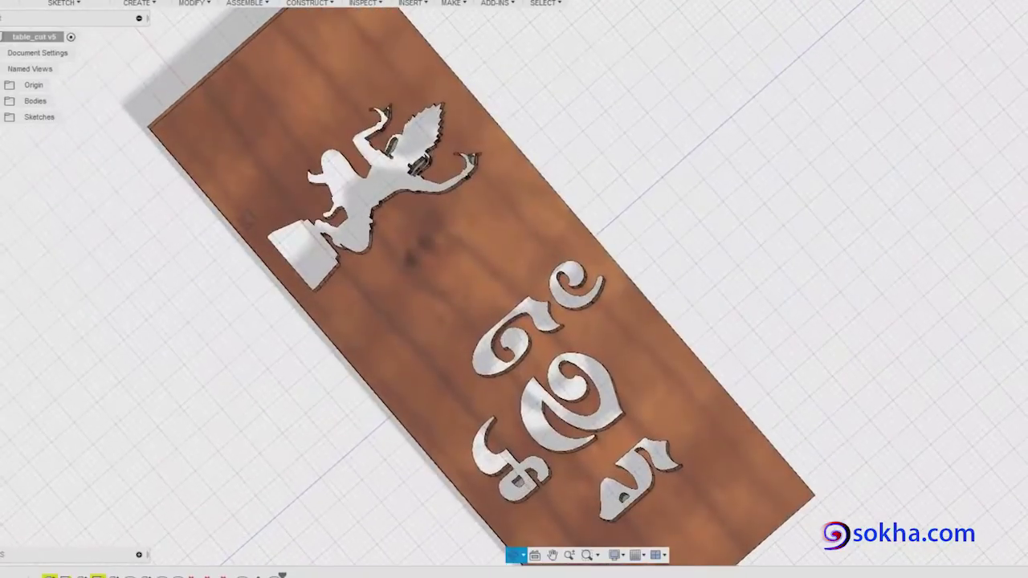
{"action": "mouse_move", "coordinate": [425, 381]}
{"action": "left_mouse_down"}
{"action": "mouse_move", "coordinate": [465, 386]}
{"action": "mouse_move", "coordinate": [606, 275]}
{"action": "mouse_move", "coordinate": [589, 319]}
{"action": "left_mouse_up"}
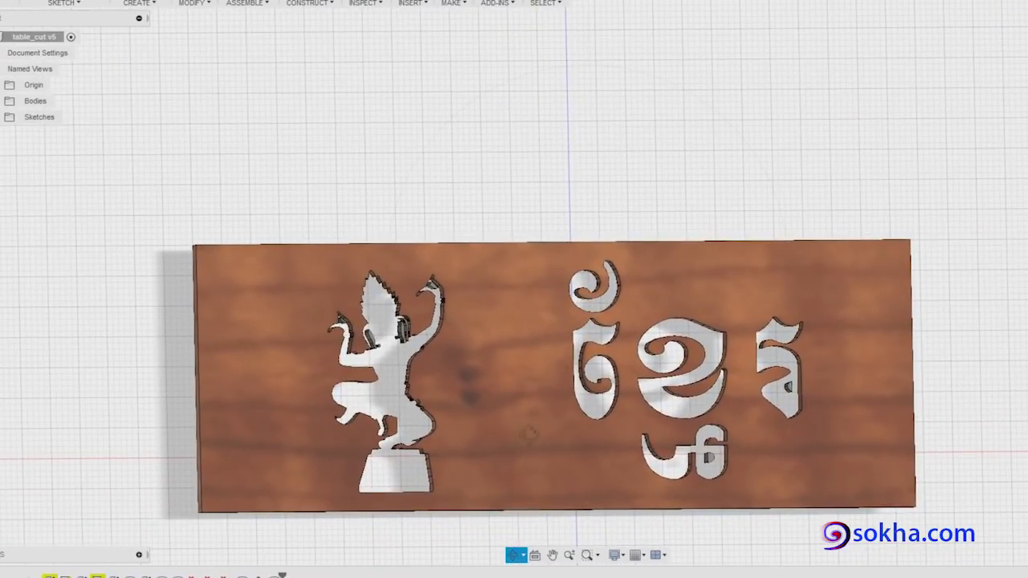
{"action": "left_click_drag", "start_coordinate": [530, 371], "coordinate": [474, 362]}
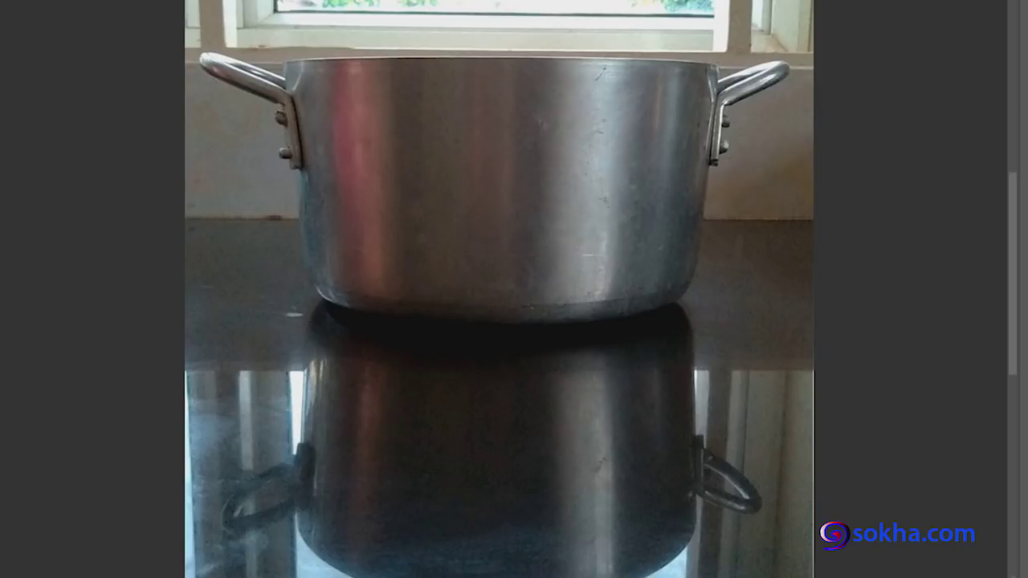
- Paste the wooden ruler image and move it up to lie along the pot's top rim
{"action": "key", "text": "ctrl+v"}
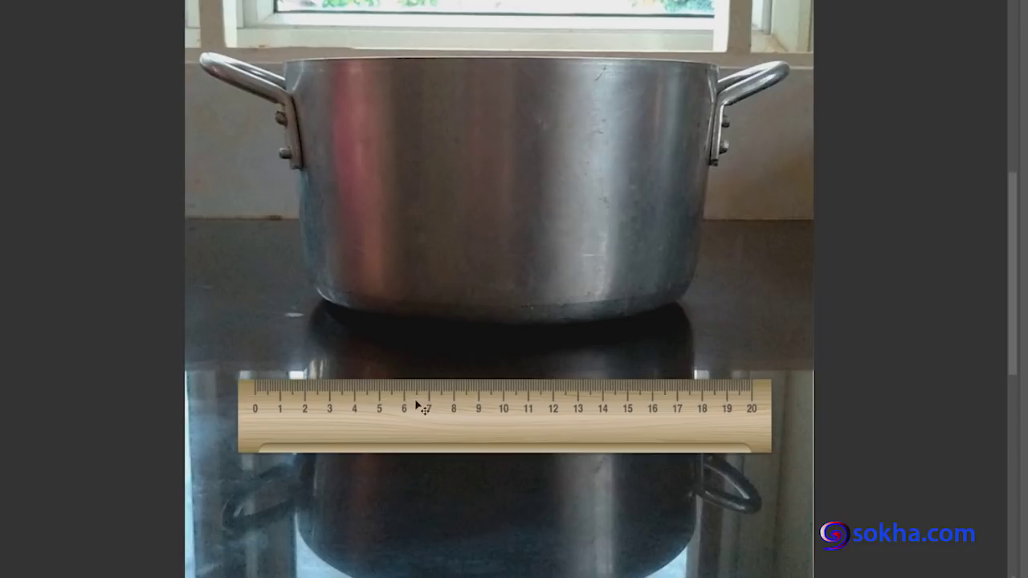
{"action": "left_click_drag", "start_coordinate": [431, 426], "coordinate": [443, 150]}
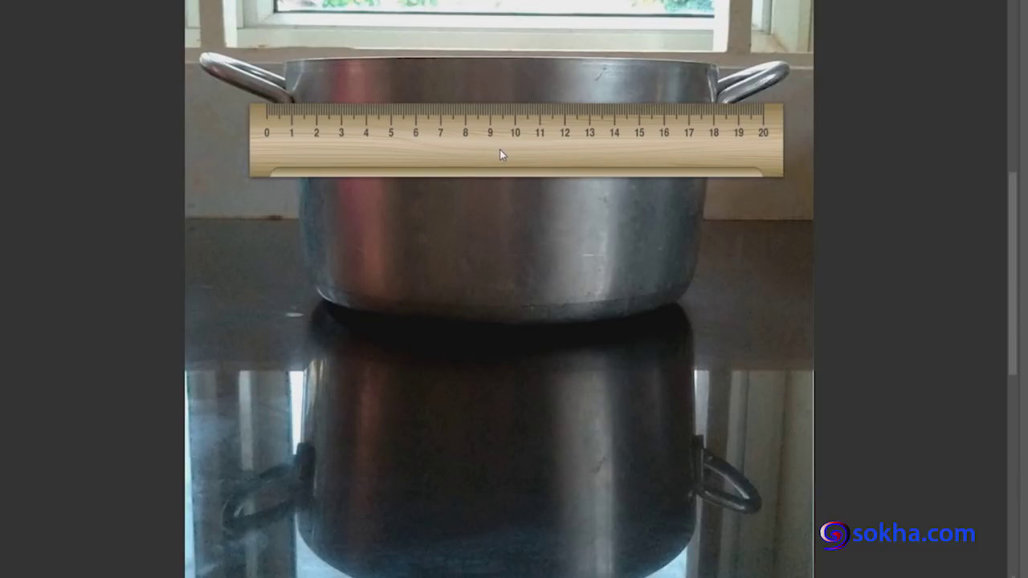
{"action": "left_click_drag", "start_coordinate": [480, 155], "coordinate": [496, 123]}
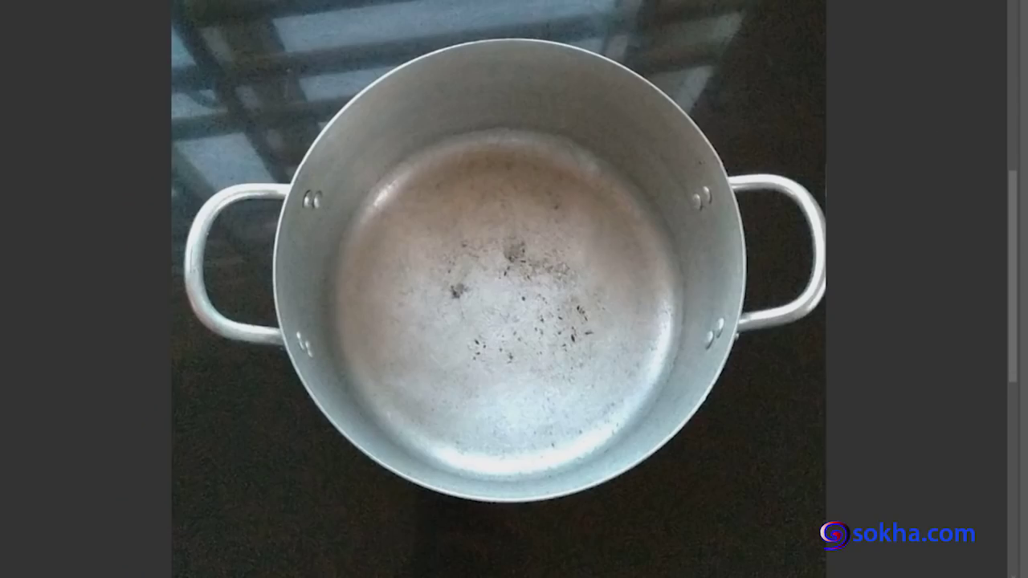
- Move the ruler across the pot, mark its width, rim and handles in pink, then clear them
{"action": "left_click_drag", "start_coordinate": [635, 101], "coordinate": [676, 302]}
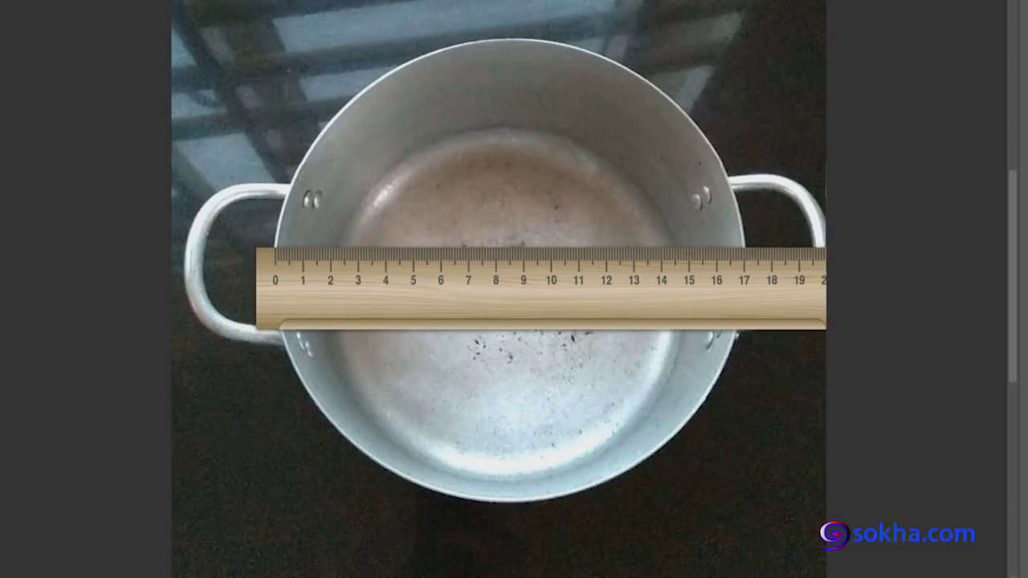
{"action": "left_click_drag", "start_coordinate": [276, 235], "coordinate": [744, 243]}
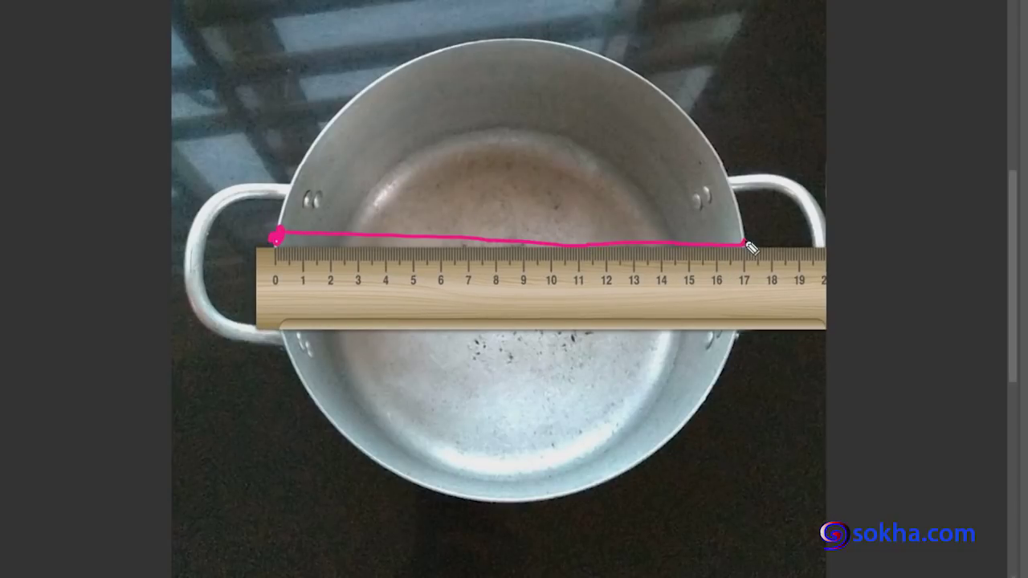
{"action": "mouse_move", "coordinate": [595, 52]}
{"action": "left_mouse_down"}
{"action": "mouse_move", "coordinate": [316, 172]}
{"action": "mouse_move", "coordinate": [562, 146]}
{"action": "left_mouse_up"}
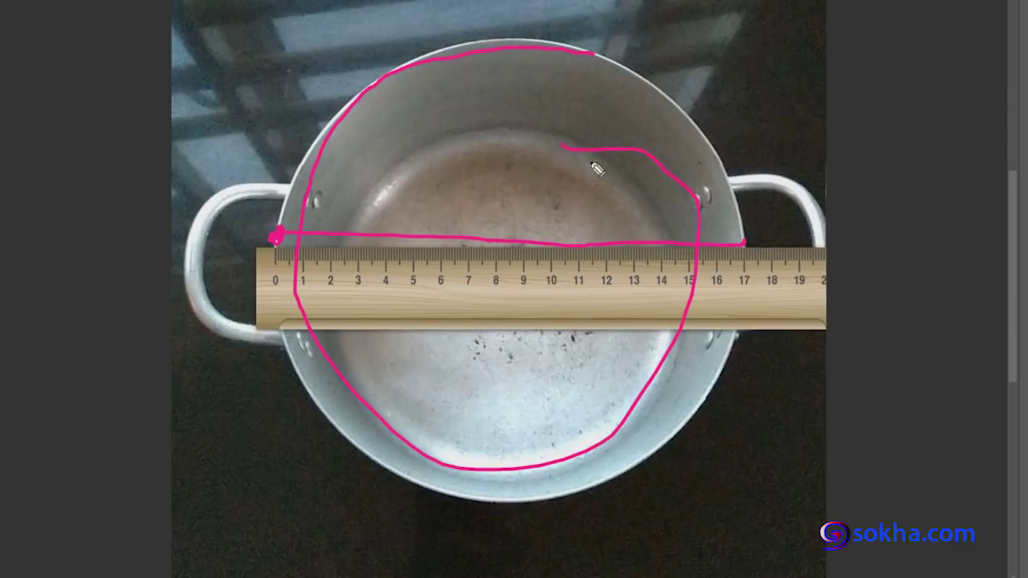
{"action": "left_click_drag", "start_coordinate": [224, 191], "coordinate": [277, 337]}
{"action": "mouse_move", "coordinate": [759, 184]}
{"action": "left_mouse_down"}
{"action": "mouse_move", "coordinate": [818, 205]}
{"action": "mouse_move", "coordinate": [752, 345]}
{"action": "left_mouse_up"}
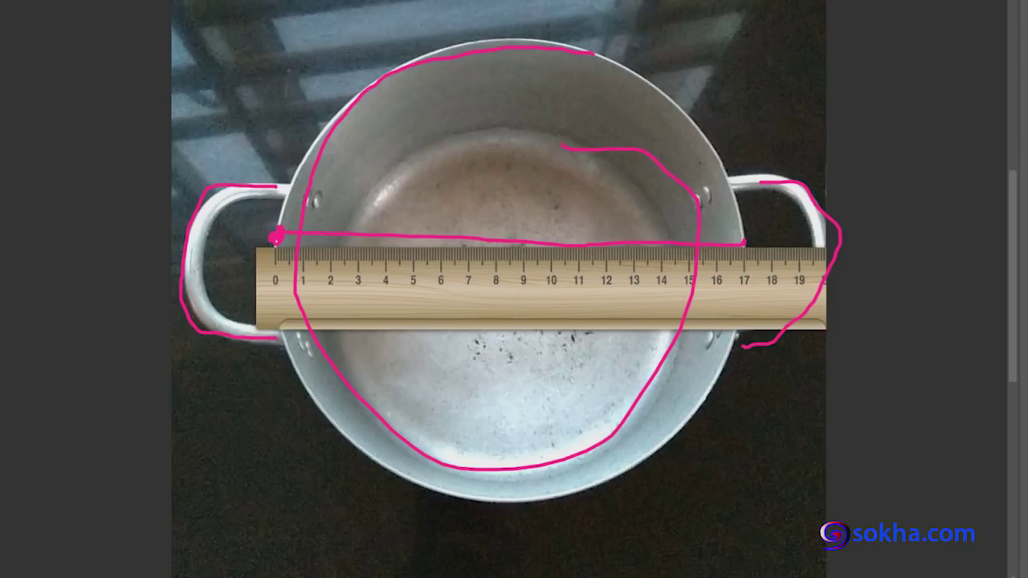
{"action": "key", "text": "e"}
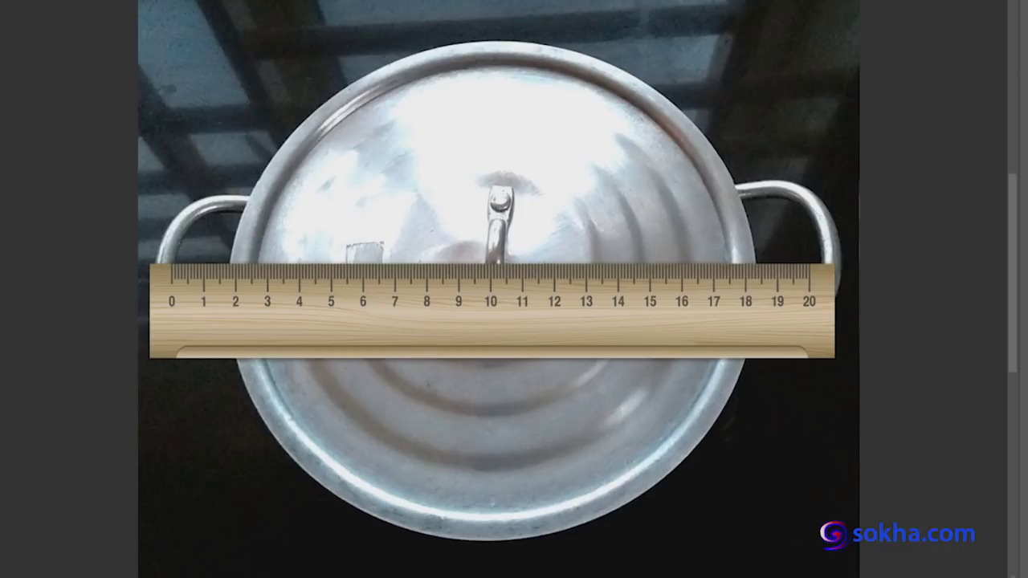
- Move the ruler down slightly and mark the lid's rim and inner rings in pink
{"action": "left_click_drag", "start_coordinate": [440, 328], "coordinate": [451, 463]}
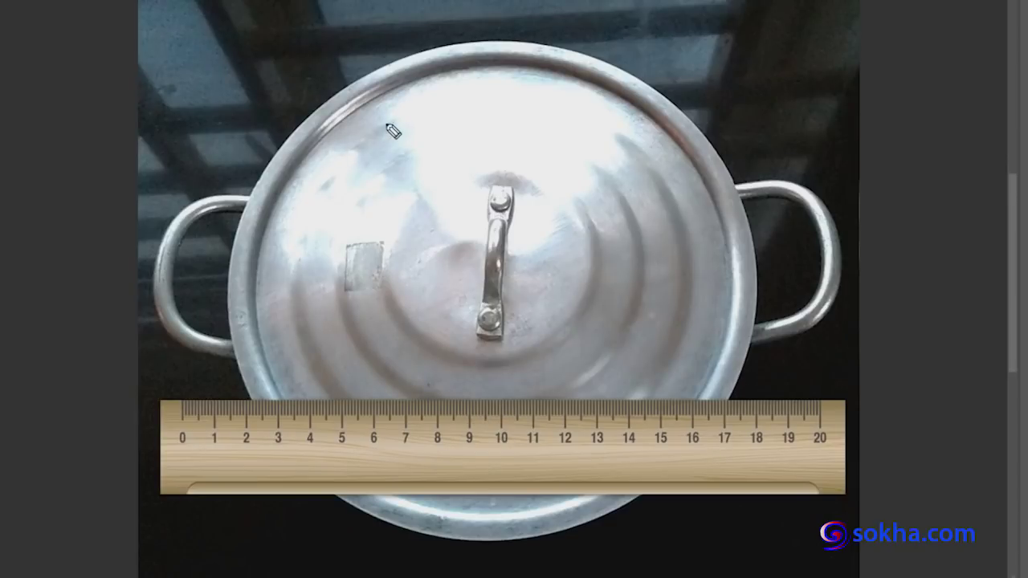
{"action": "mouse_move", "coordinate": [372, 102]}
{"action": "left_mouse_down"}
{"action": "mouse_move", "coordinate": [269, 214]}
{"action": "mouse_move", "coordinate": [250, 285]}
{"action": "left_mouse_up"}
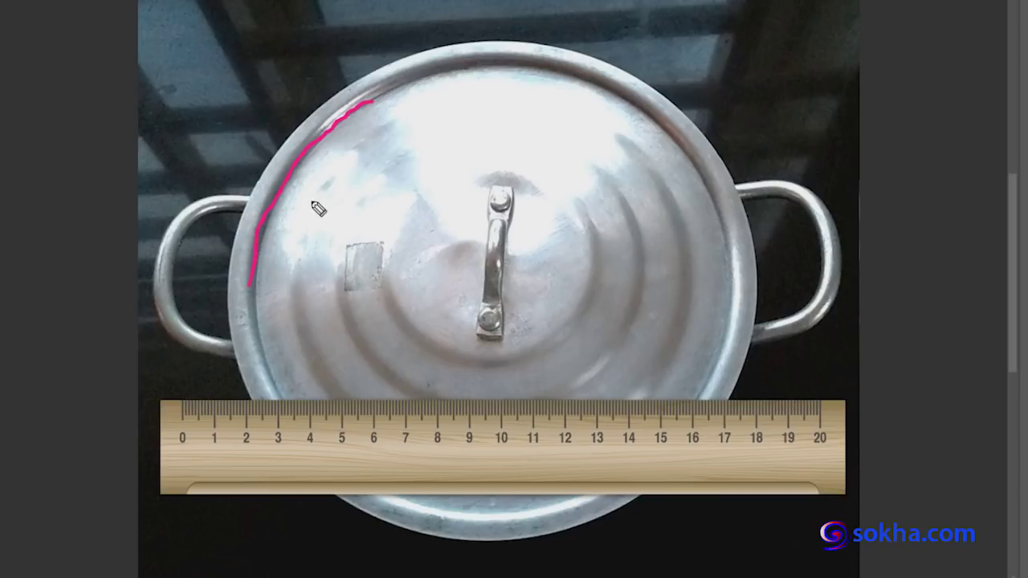
{"action": "mouse_move", "coordinate": [351, 152]}
{"action": "left_mouse_down"}
{"action": "mouse_move", "coordinate": [305, 230]}
{"action": "mouse_move", "coordinate": [290, 329]}
{"action": "left_mouse_up"}
{"action": "mouse_move", "coordinate": [348, 191]}
{"action": "left_mouse_down"}
{"action": "mouse_move", "coordinate": [330, 293]}
{"action": "mouse_move", "coordinate": [373, 374]}
{"action": "left_mouse_up"}
{"action": "mouse_move", "coordinate": [386, 251]}
{"action": "left_mouse_down"}
{"action": "mouse_move", "coordinate": [409, 321]}
{"action": "mouse_move", "coordinate": [464, 366]}
{"action": "left_mouse_up"}
- Mark the lid handle, its two bolts and the right pot handle, then clear the strokes
{"action": "mouse_move", "coordinate": [503, 323]}
{"action": "left_mouse_down"}
{"action": "mouse_move", "coordinate": [503, 239]}
{"action": "mouse_move", "coordinate": [516, 213]}
{"action": "mouse_move", "coordinate": [496, 210]}
{"action": "mouse_move", "coordinate": [503, 187]}
{"action": "left_mouse_up"}
{"action": "mouse_move", "coordinate": [511, 304]}
{"action": "left_mouse_down"}
{"action": "mouse_move", "coordinate": [505, 328]}
{"action": "mouse_move", "coordinate": [516, 314]}
{"action": "left_mouse_up"}
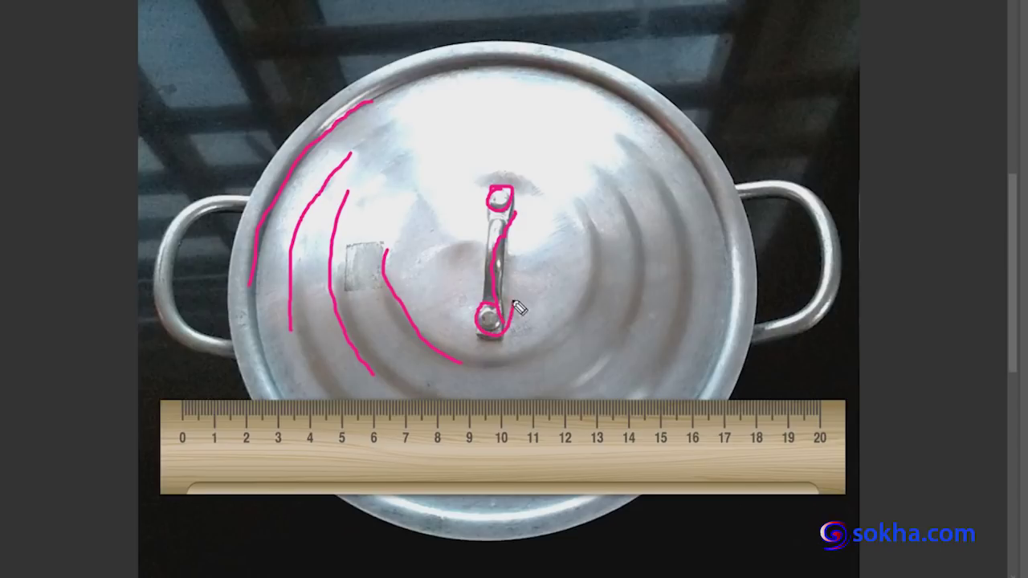
{"action": "mouse_move", "coordinate": [740, 187]}
{"action": "left_mouse_down"}
{"action": "mouse_move", "coordinate": [816, 201]}
{"action": "mouse_move", "coordinate": [832, 295]}
{"action": "mouse_move", "coordinate": [772, 340]}
{"action": "mouse_move", "coordinate": [758, 336]}
{"action": "left_mouse_up"}
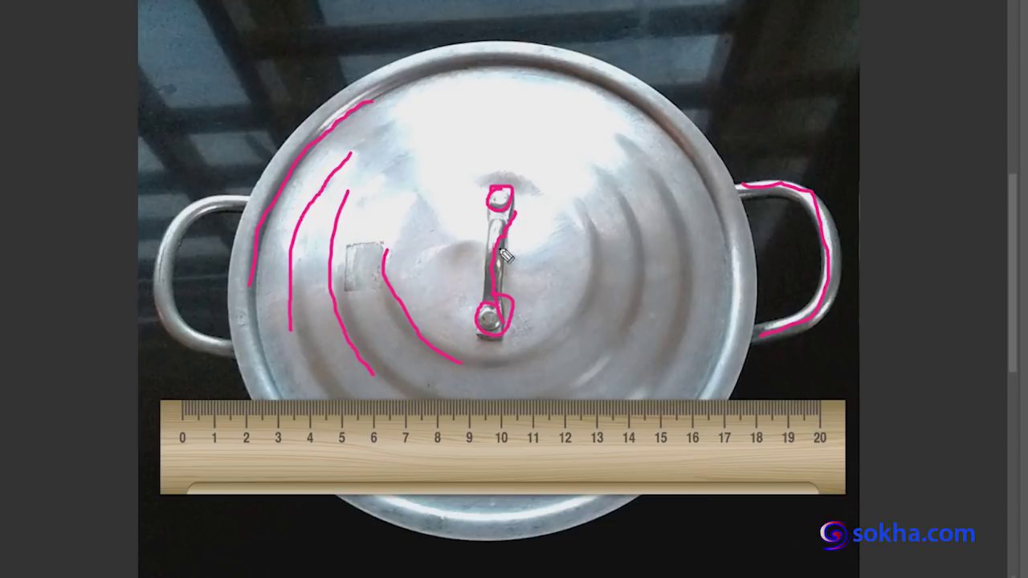
{"action": "mouse_move", "coordinate": [500, 180]}
{"action": "left_mouse_down"}
{"action": "mouse_move", "coordinate": [443, 230]}
{"action": "mouse_move", "coordinate": [424, 197]}
{"action": "left_mouse_up"}
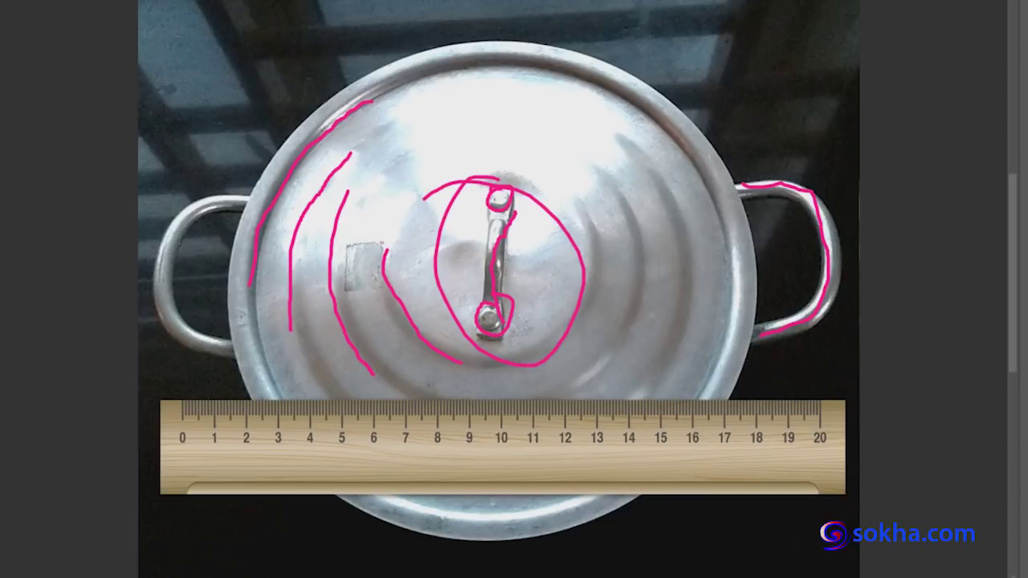
{"action": "key", "text": "Escape"}
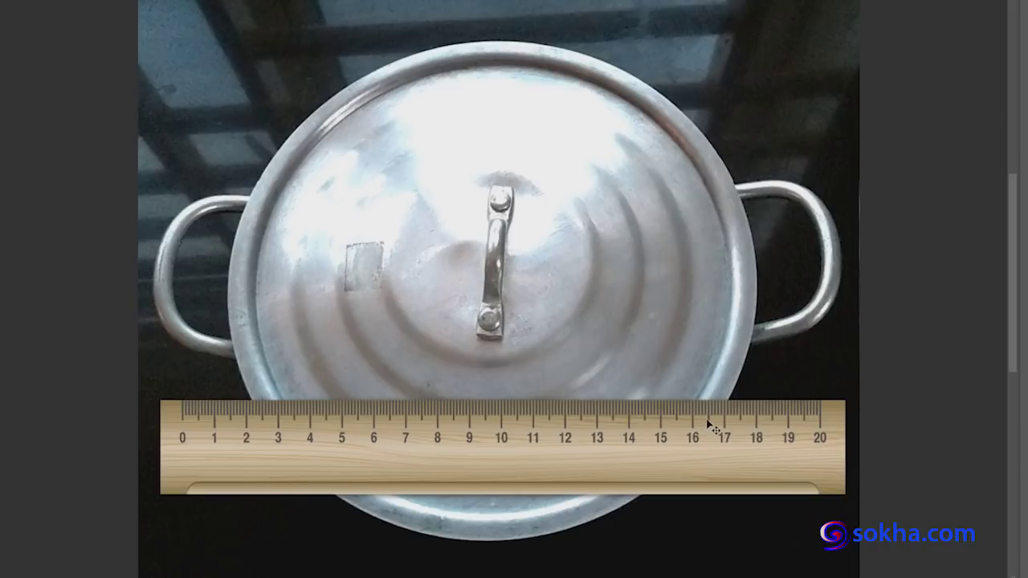
{"action": "key", "text": "ctrl+t"}
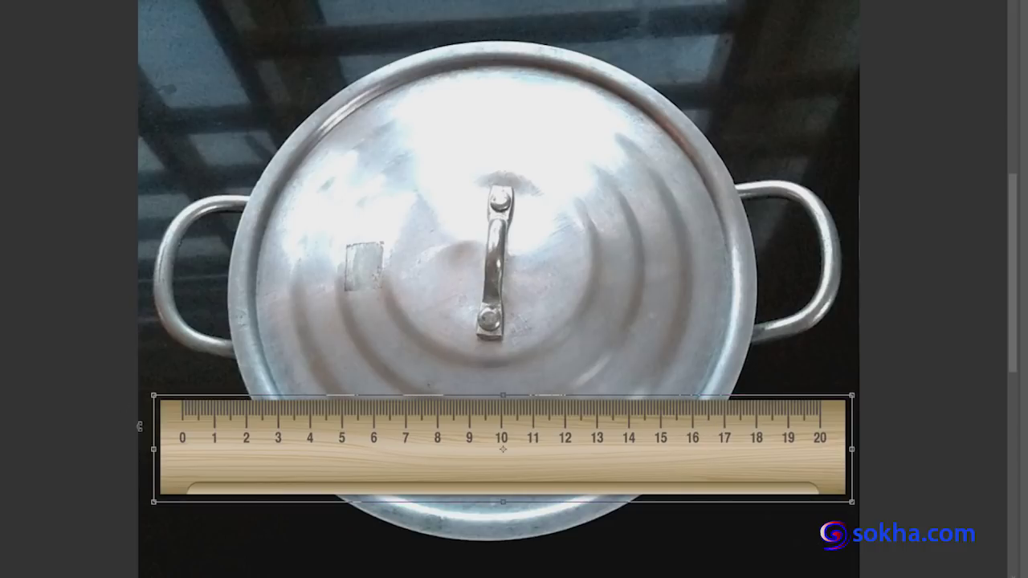
- Rotate the ruler about 90° to stand vertical and place it beside the lid handle
{"action": "left_click_drag", "start_coordinate": [141, 428], "coordinate": [157, 337]}
{"action": "left_click_drag", "start_coordinate": [252, 327], "coordinate": [518, 247]}
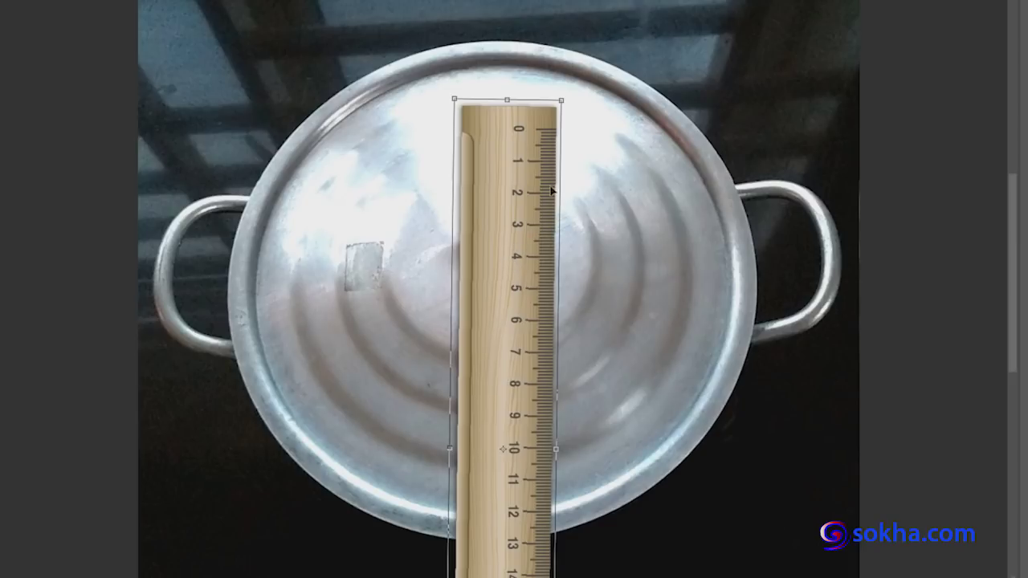
{"action": "key", "text": "Return"}
{"action": "left_click_drag", "start_coordinate": [521, 223], "coordinate": [455, 283]}
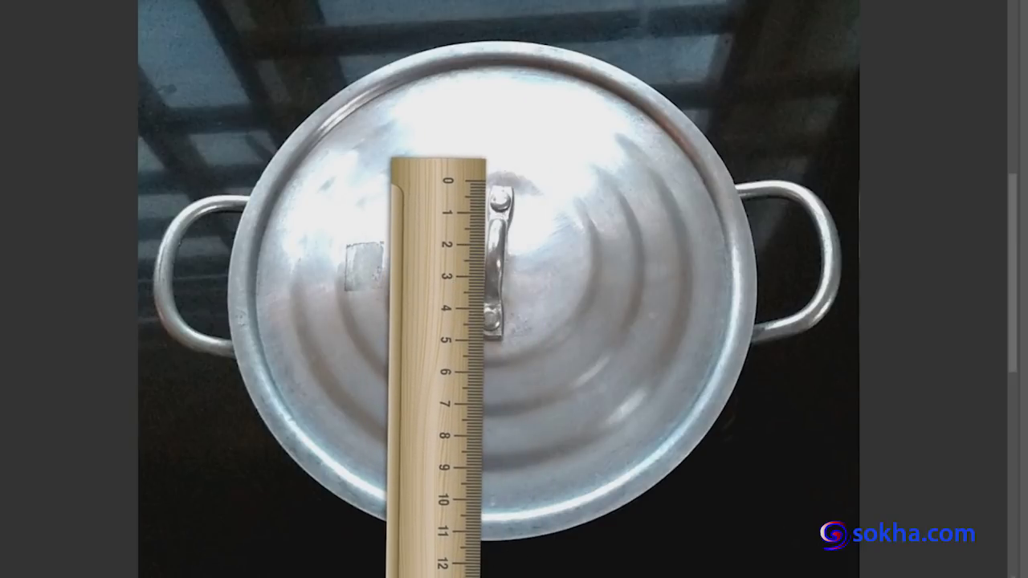
- Mark the lid handle's length (about 5 on the ruler) and lid rim, then clear the marks
{"action": "left_click_drag", "start_coordinate": [503, 184], "coordinate": [536, 189]}
{"action": "left_click_drag", "start_coordinate": [497, 337], "coordinate": [537, 341]}
{"action": "left_click_drag", "start_coordinate": [526, 189], "coordinate": [515, 342]}
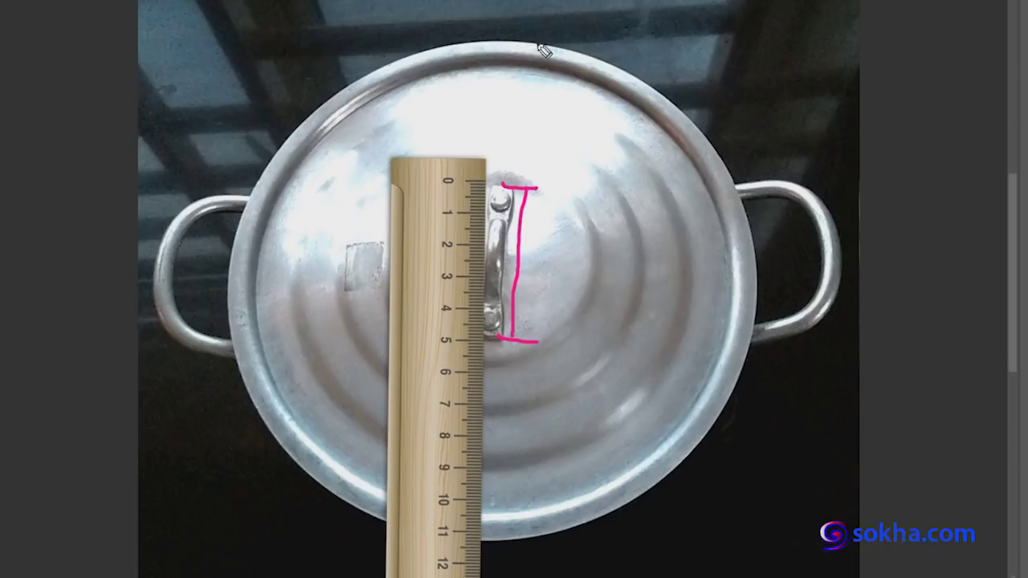
{"action": "left_click_drag", "start_coordinate": [522, 45], "coordinate": [495, 538]}
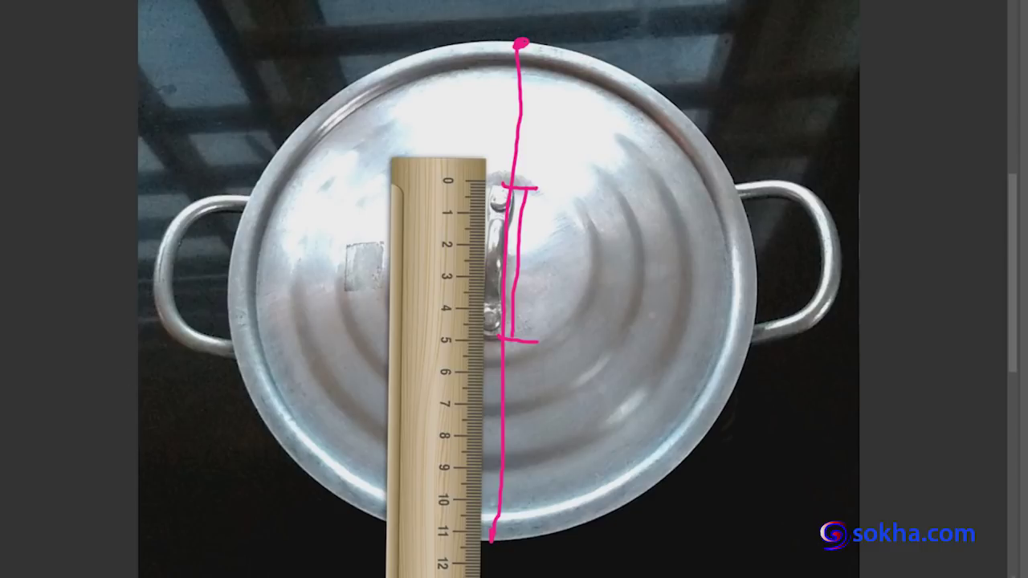
{"action": "key", "text": "e"}
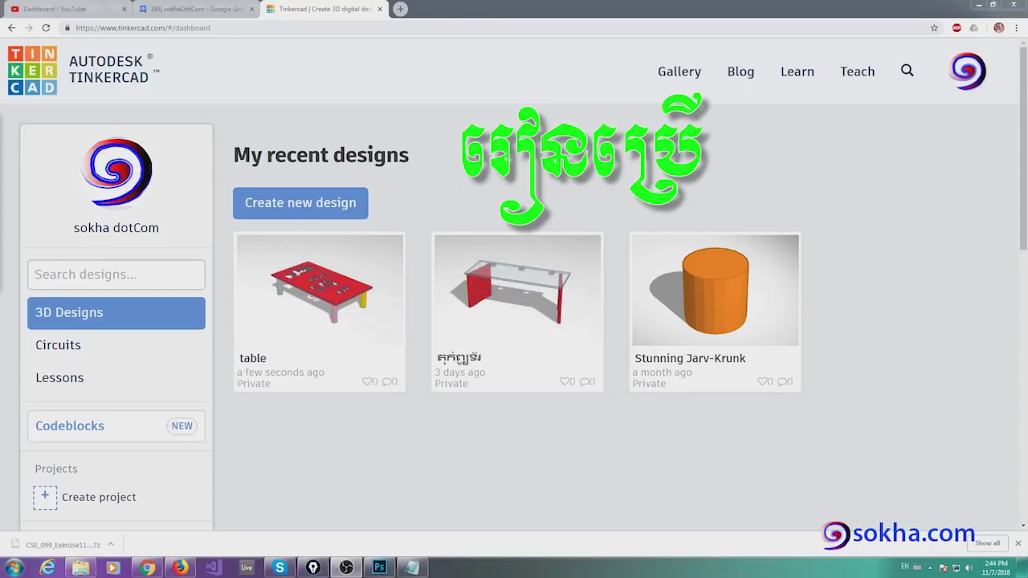
- Open Notepad in the screen centre and type 'CAD' then 'C = computer' below it
{"action": "left_click", "coordinate": [411, 568]}
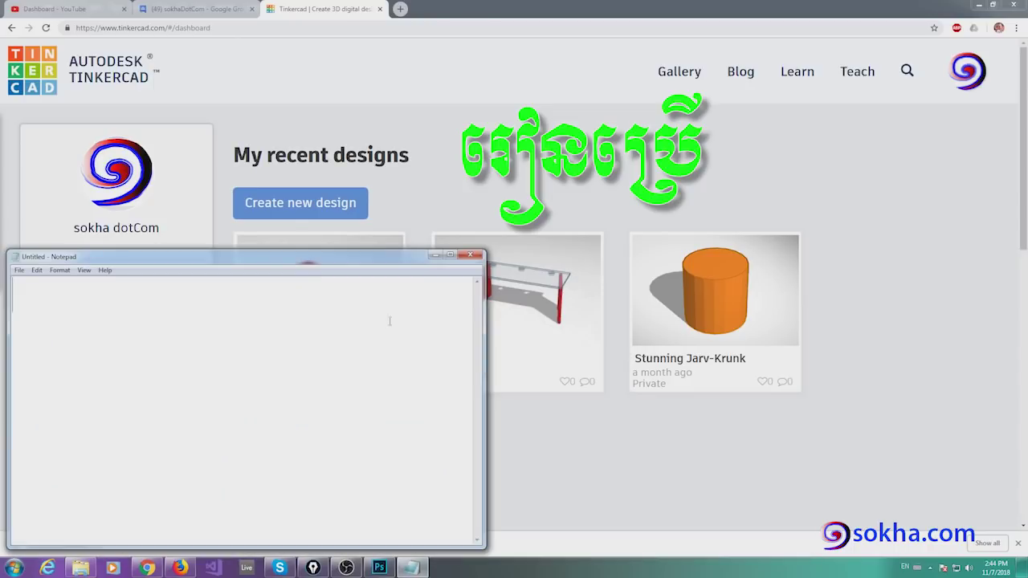
{"action": "left_click_drag", "start_coordinate": [318, 269], "coordinate": [537, 248]}
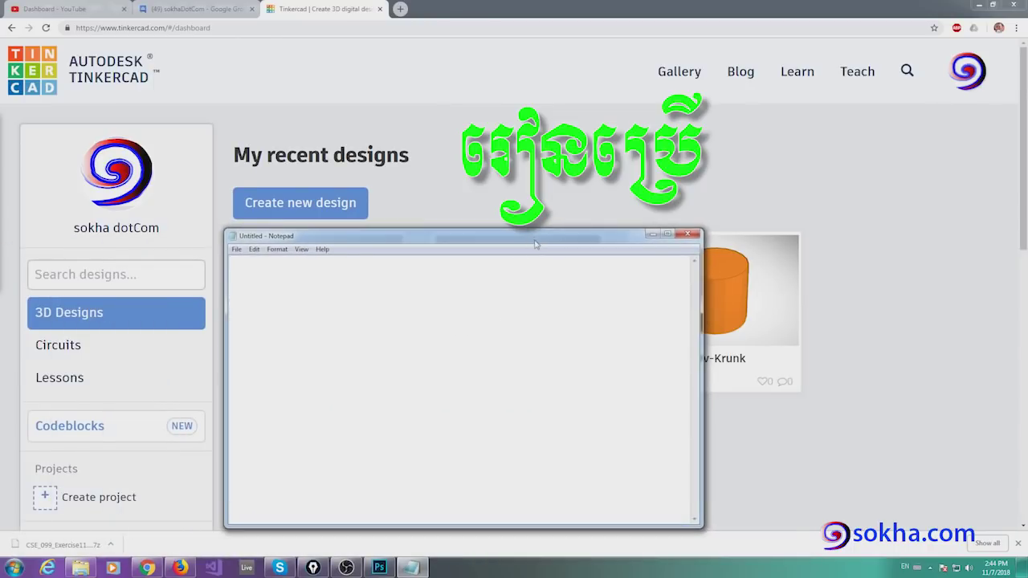
{"action": "type", "text": "C"}
{"action": "type", "text": "AD"}
{"action": "key", "text": "Return"}
{"action": "type", "text": "C = "}
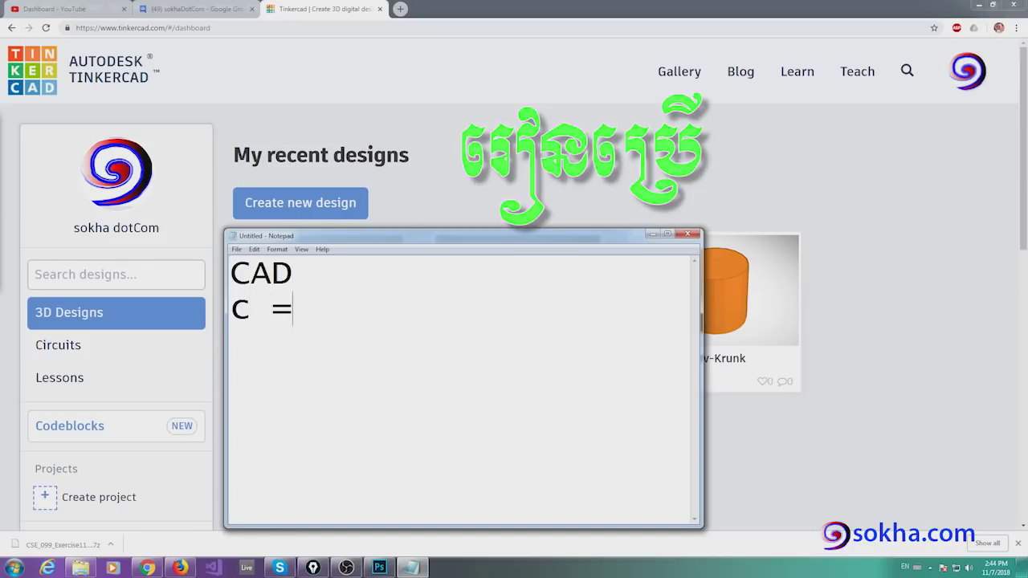
{"action": "type", "text": "computer"}
- Add 'a = aided' with the Khmer word ជំនួយ, then 'd = design' on the next line
{"action": "key", "text": "Return"}
{"action": "type", "text": "a = adid"}
{"action": "key", "text": "BackSpace"}
{"action": "key", "text": "BackSpace"}
{"action": "key", "text": "BackSpace"}
{"action": "type", "text": "ided"}
{"action": "key", "text": "alt+shift"}
{"action": "type", "text": "ជំនួយ"}
{"action": "key", "text": "Return"}
{"action": "key", "text": "alt+shift"}
{"action": "type", "text": "d = design"}
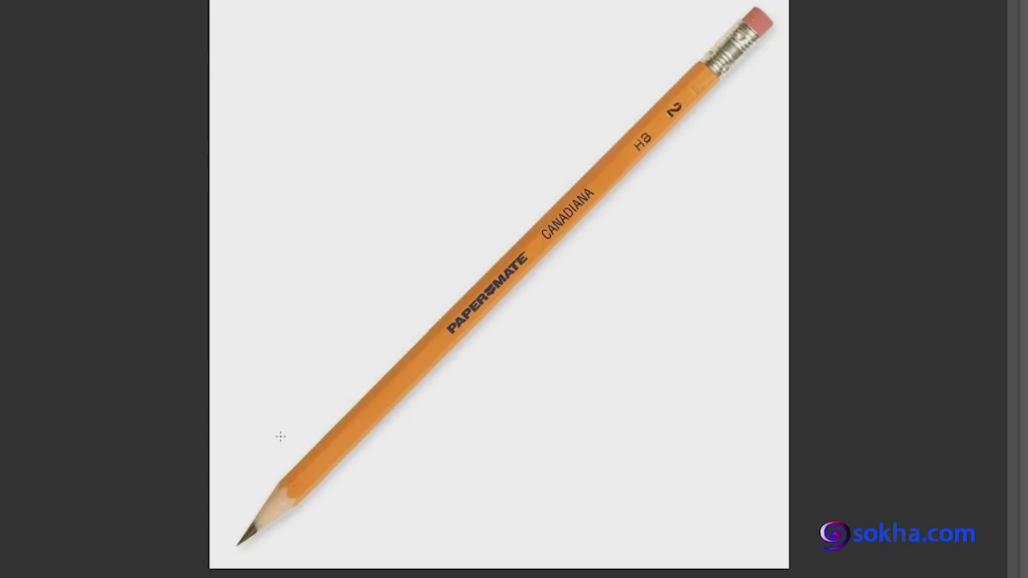
- Mark up the pencil in red: circle the tip and the eraser, arrow to the tip, line along the body
{"action": "mouse_move", "coordinate": [268, 472]}
{"action": "left_mouse_down"}
{"action": "mouse_move", "coordinate": [233, 477]}
{"action": "mouse_move", "coordinate": [256, 466]}
{"action": "left_mouse_up"}
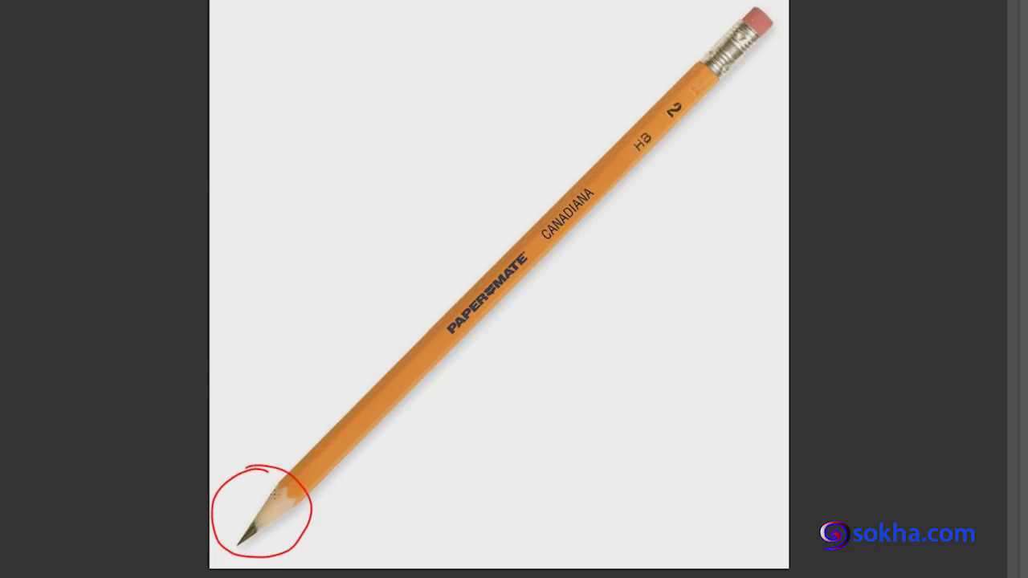
{"action": "mouse_move", "coordinate": [277, 375]}
{"action": "left_mouse_down"}
{"action": "mouse_move", "coordinate": [266, 503]}
{"action": "mouse_move", "coordinate": [283, 490]}
{"action": "left_mouse_up"}
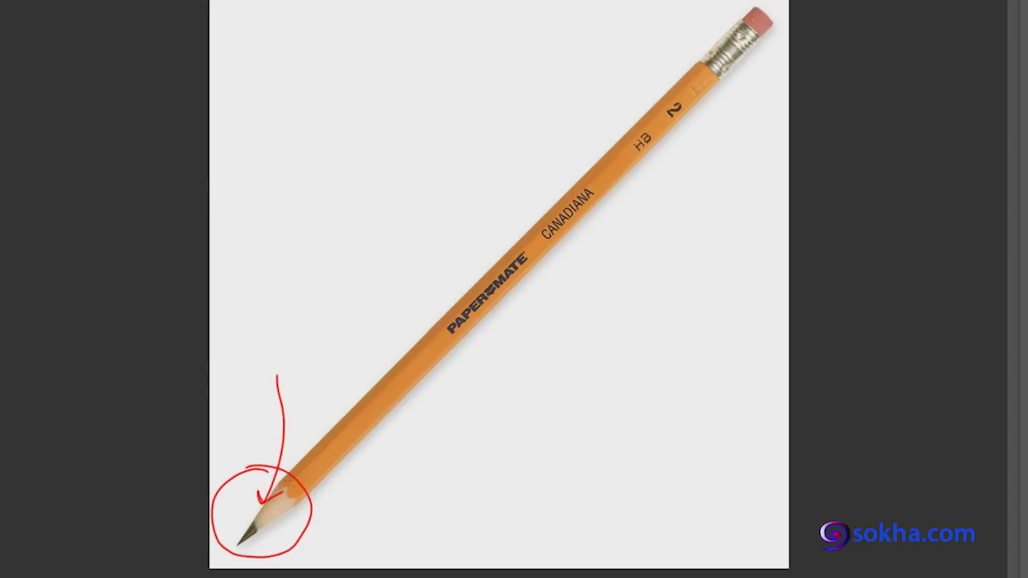
{"action": "left_click_drag", "start_coordinate": [755, 5], "coordinate": [784, 16]}
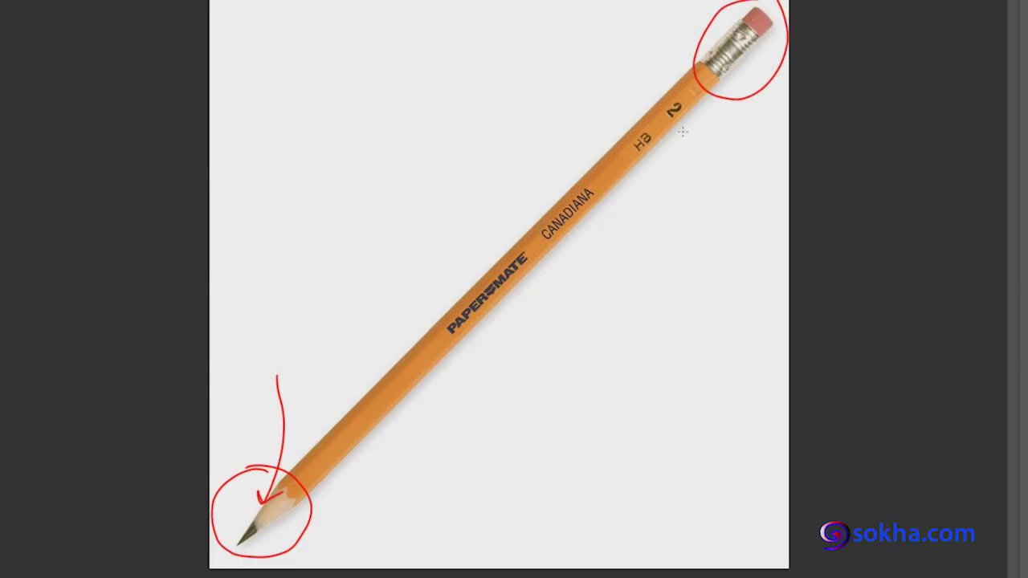
{"action": "mouse_move", "coordinate": [681, 61]}
{"action": "left_mouse_down"}
{"action": "mouse_move", "coordinate": [471, 230]}
{"action": "mouse_move", "coordinate": [363, 350]}
{"action": "left_mouse_up"}
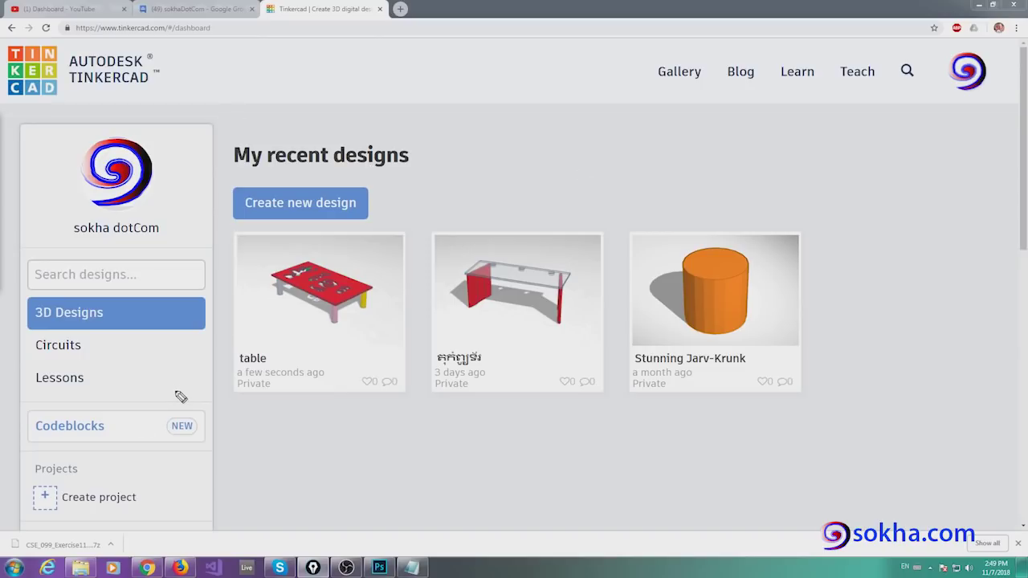
- Annotate the recent-designs section of the dashboard sidebar, clear it, and create a new design
{"action": "mouse_move", "coordinate": [124, 275]}
{"action": "left_mouse_down"}
{"action": "mouse_move", "coordinate": [119, 414]}
{"action": "mouse_move", "coordinate": [122, 273]}
{"action": "mouse_move", "coordinate": [119, 399]}
{"action": "mouse_move", "coordinate": [125, 305]}
{"action": "mouse_move", "coordinate": [24, 330]}
{"action": "mouse_move", "coordinate": [133, 336]}
{"action": "mouse_move", "coordinate": [119, 287]}
{"action": "left_mouse_up"}
{"action": "mouse_move", "coordinate": [30, 229]}
{"action": "left_mouse_down"}
{"action": "mouse_move", "coordinate": [62, 264]}
{"action": "mouse_move", "coordinate": [58, 302]}
{"action": "mouse_move", "coordinate": [83, 286]}
{"action": "left_mouse_up"}
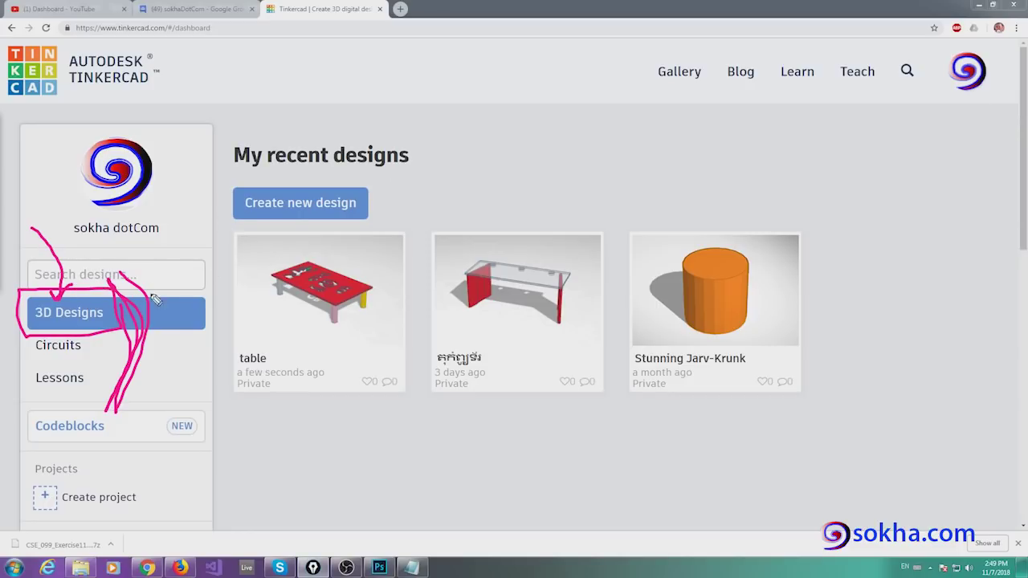
{"action": "left_click_drag", "start_coordinate": [116, 303], "coordinate": [156, 266]}
{"action": "mouse_move", "coordinate": [376, 182]}
{"action": "left_mouse_down"}
{"action": "mouse_move", "coordinate": [233, 184]}
{"action": "mouse_move", "coordinate": [338, 232]}
{"action": "mouse_move", "coordinate": [374, 187]}
{"action": "left_mouse_up"}
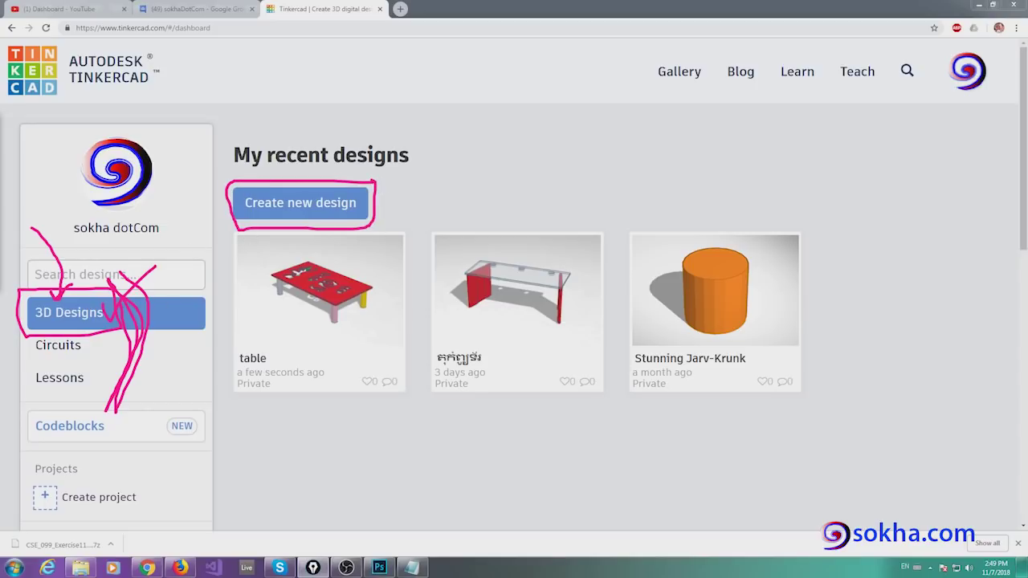
{"action": "key", "text": "Escape"}
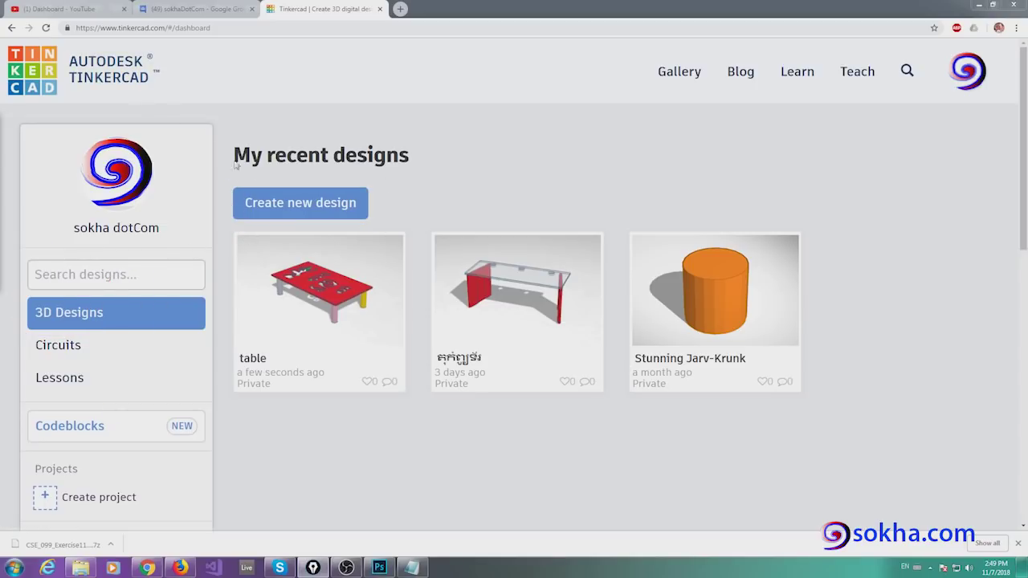
{"action": "left_click", "coordinate": [312, 208]}
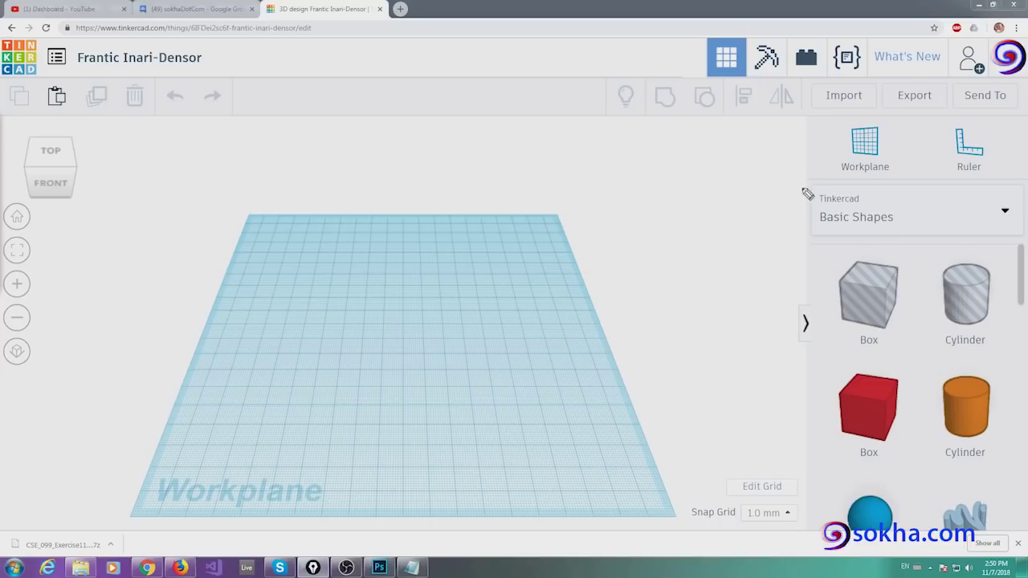
- Outline the Basic Shapes library and drag a red 20 × 20 × 20 Box onto the workplane
{"action": "mouse_move", "coordinate": [923, 211]}
{"action": "left_mouse_down"}
{"action": "mouse_move", "coordinate": [814, 206]}
{"action": "mouse_move", "coordinate": [854, 236]}
{"action": "mouse_move", "coordinate": [924, 208]}
{"action": "left_mouse_up"}
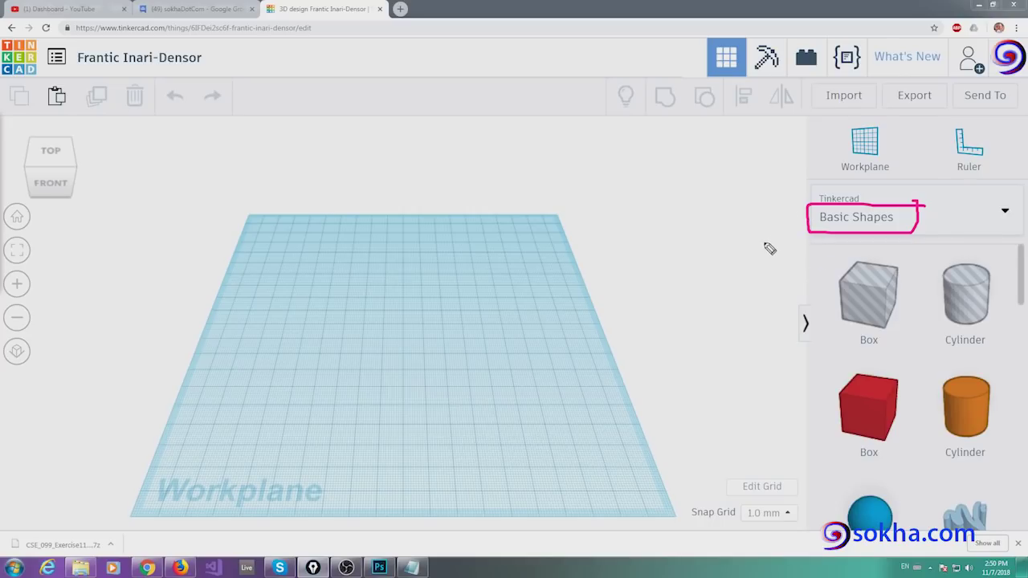
{"action": "left_click", "coordinate": [708, 214]}
{"action": "mouse_move", "coordinate": [707, 214]}
{"action": "left_mouse_down"}
{"action": "mouse_move", "coordinate": [807, 217]}
{"action": "mouse_move", "coordinate": [785, 231]}
{"action": "left_mouse_up"}
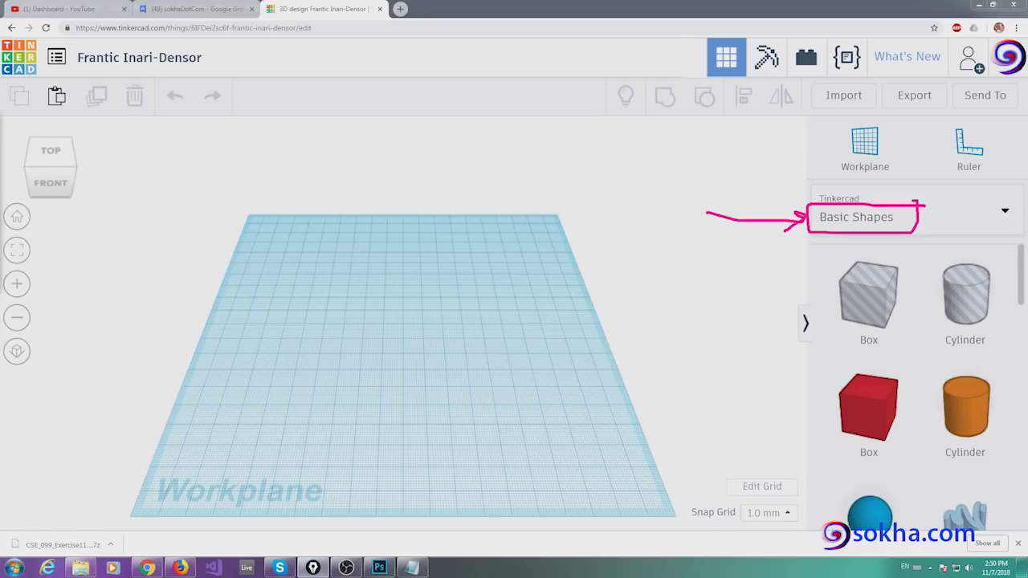
{"action": "key", "text": "Escape"}
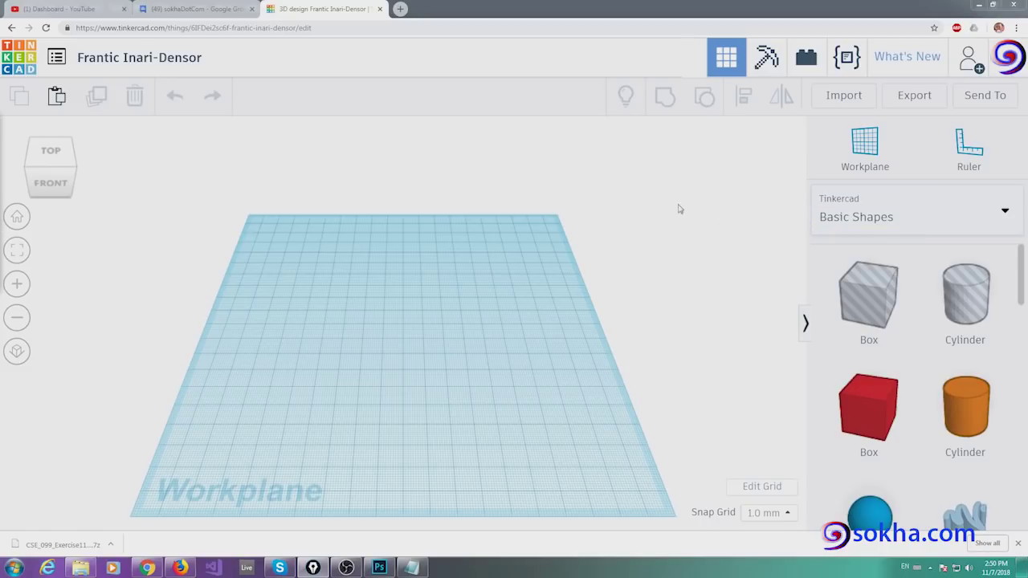
{"action": "mouse_move", "coordinate": [868, 412]}
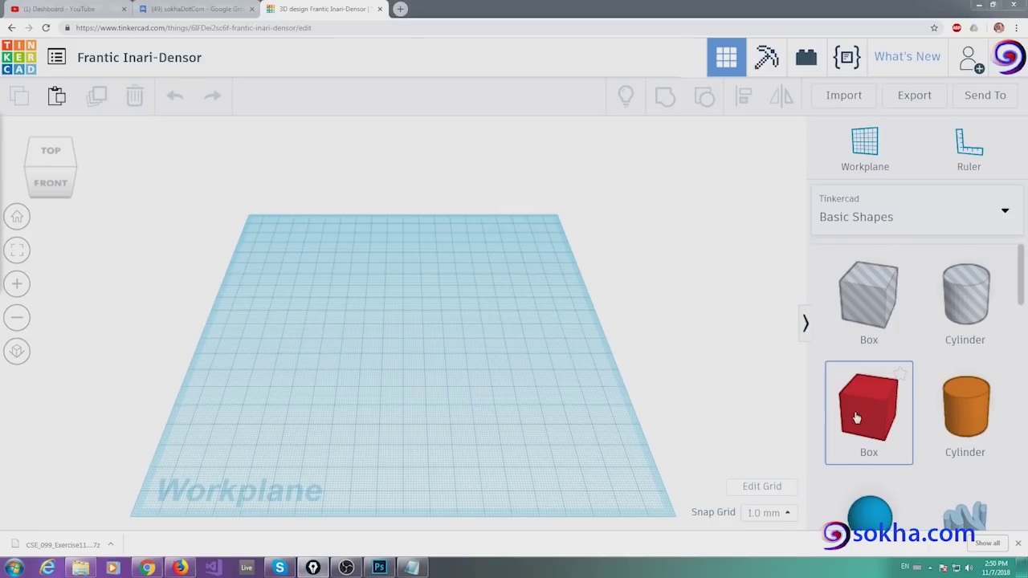
{"action": "left_click_drag", "start_coordinate": [856, 417], "coordinate": [382, 324]}
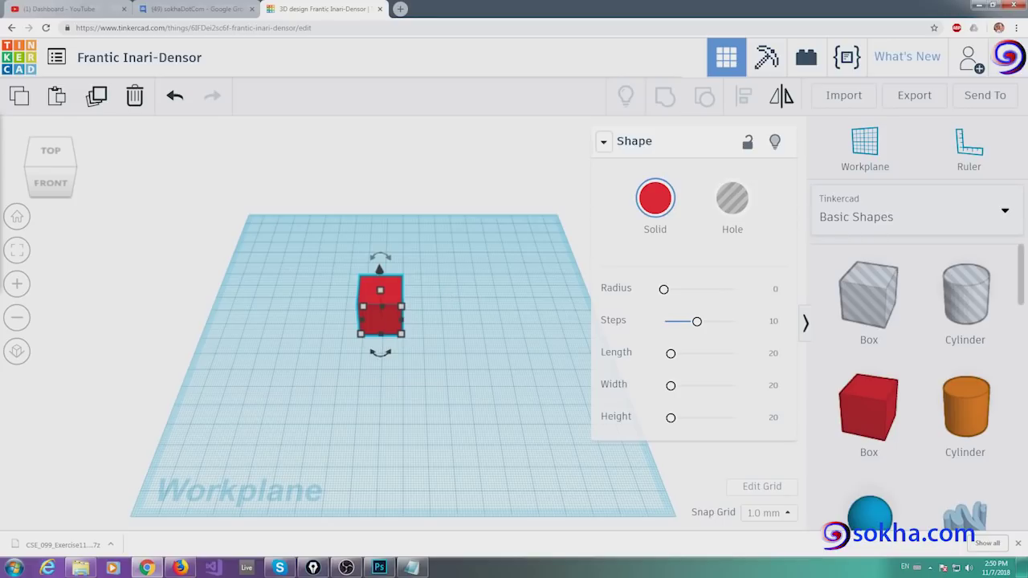
{"action": "mouse_move", "coordinate": [321, 474]}
{"action": "left_mouse_down"}
{"action": "mouse_move", "coordinate": [172, 470]}
{"action": "mouse_move", "coordinate": [159, 507]}
{"action": "mouse_move", "coordinate": [330, 517]}
{"action": "mouse_move", "coordinate": [322, 483]}
{"action": "left_mouse_up"}
{"action": "mouse_move", "coordinate": [259, 389]}
{"action": "left_mouse_down"}
{"action": "mouse_move", "coordinate": [257, 455]}
{"action": "mouse_move", "coordinate": [282, 390]}
{"action": "mouse_move", "coordinate": [256, 406]}
{"action": "left_mouse_up"}
{"action": "left_click_drag", "start_coordinate": [303, 322], "coordinate": [299, 409]}
{"action": "mouse_move", "coordinate": [350, 390]}
{"action": "left_mouse_down"}
{"action": "mouse_move", "coordinate": [322, 405]}
{"action": "mouse_move", "coordinate": [355, 412]}
{"action": "mouse_move", "coordinate": [374, 393]}
{"action": "mouse_move", "coordinate": [401, 413]}
{"action": "mouse_move", "coordinate": [436, 392]}
{"action": "mouse_move", "coordinate": [454, 412]}
{"action": "left_mouse_up"}
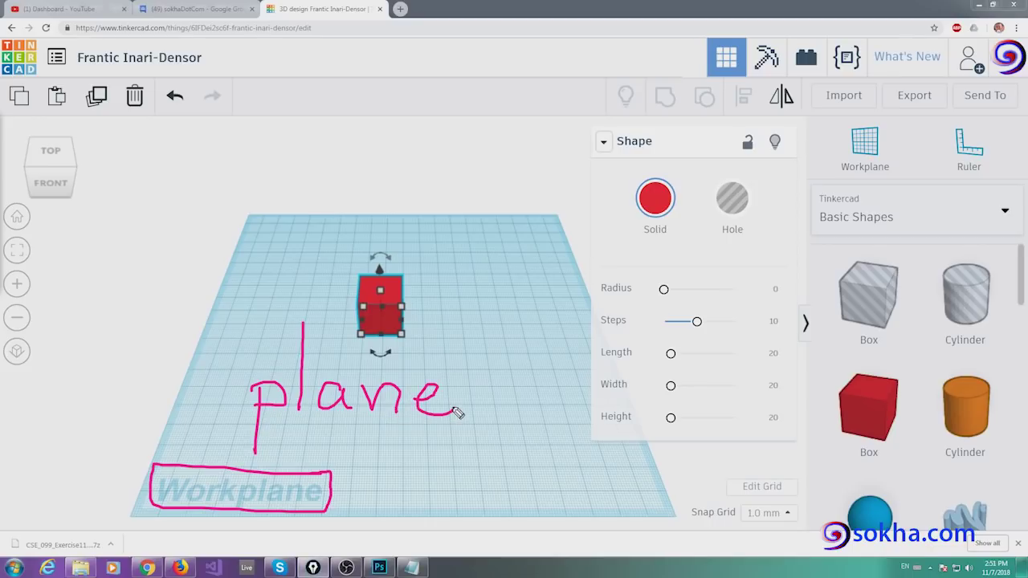
{"action": "left_click_drag", "start_coordinate": [270, 422], "coordinate": [456, 424]}
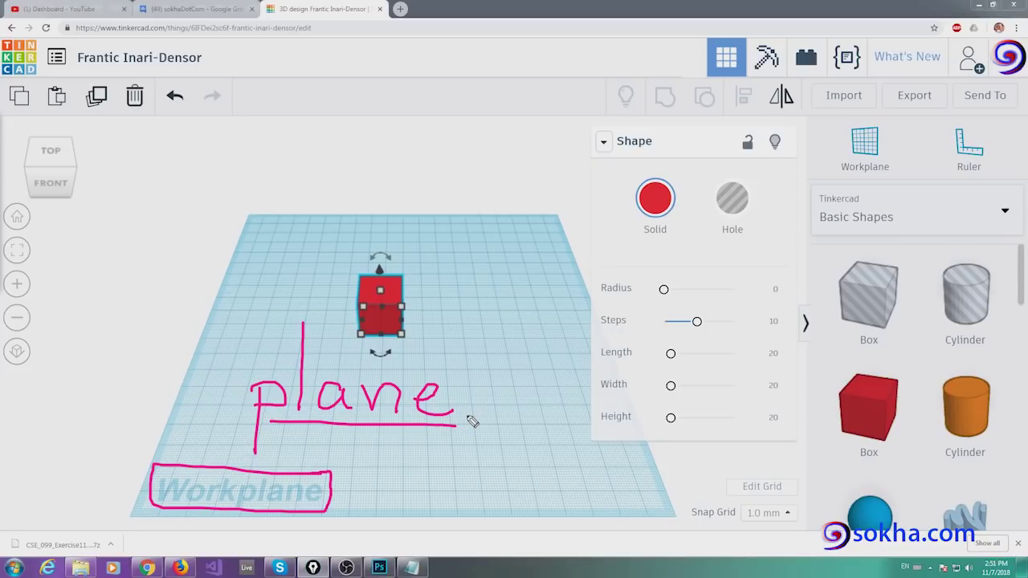
{"action": "mouse_move", "coordinate": [253, 213]}
{"action": "left_mouse_down"}
{"action": "mouse_move", "coordinate": [157, 514]}
{"action": "mouse_move", "coordinate": [587, 512]}
{"action": "mouse_move", "coordinate": [649, 496]}
{"action": "mouse_move", "coordinate": [575, 243]}
{"action": "mouse_move", "coordinate": [452, 220]}
{"action": "mouse_move", "coordinate": [252, 213]}
{"action": "left_mouse_up"}
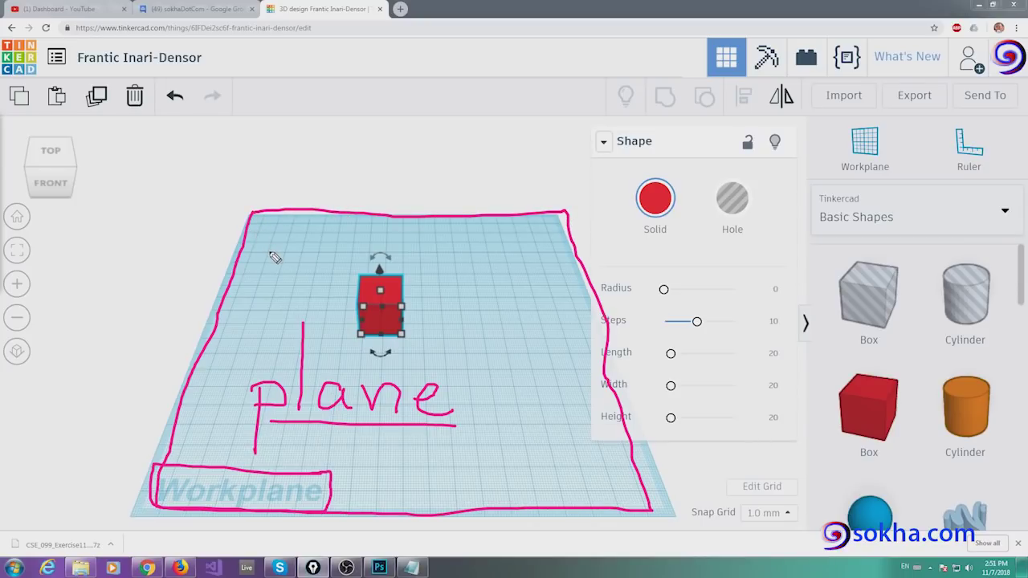
{"action": "left_click_drag", "start_coordinate": [275, 214], "coordinate": [206, 411]}
{"action": "left_click_drag", "start_coordinate": [288, 215], "coordinate": [228, 378]}
{"action": "left_click_drag", "start_coordinate": [256, 232], "coordinate": [491, 232]}
{"action": "mouse_move", "coordinate": [885, 360]}
{"action": "left_mouse_down"}
{"action": "mouse_move", "coordinate": [819, 397]}
{"action": "mouse_move", "coordinate": [915, 342]}
{"action": "mouse_move", "coordinate": [849, 339]}
{"action": "left_mouse_up"}
{"action": "mouse_move", "coordinate": [861, 407]}
{"action": "left_mouse_down"}
{"action": "mouse_move", "coordinate": [706, 312]}
{"action": "mouse_move", "coordinate": [424, 308]}
{"action": "mouse_move", "coordinate": [462, 329]}
{"action": "left_mouse_up"}
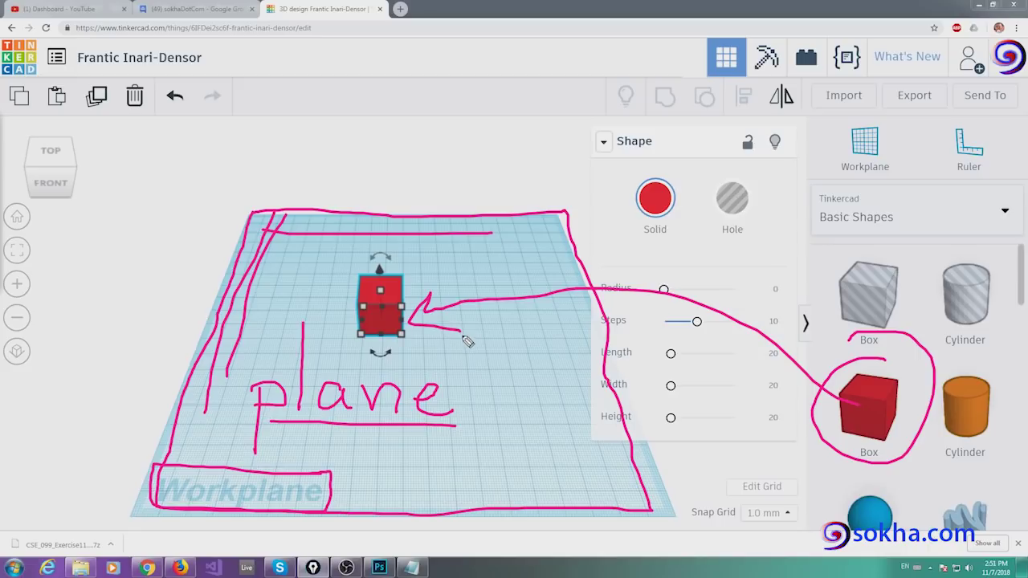
{"action": "left_click_drag", "start_coordinate": [298, 218], "coordinate": [266, 355]}
{"action": "left_click_drag", "start_coordinate": [324, 227], "coordinate": [289, 350]}
{"action": "left_click_drag", "start_coordinate": [252, 258], "coordinate": [508, 242]}
{"action": "left_click_drag", "start_coordinate": [359, 205], "coordinate": [338, 347]}
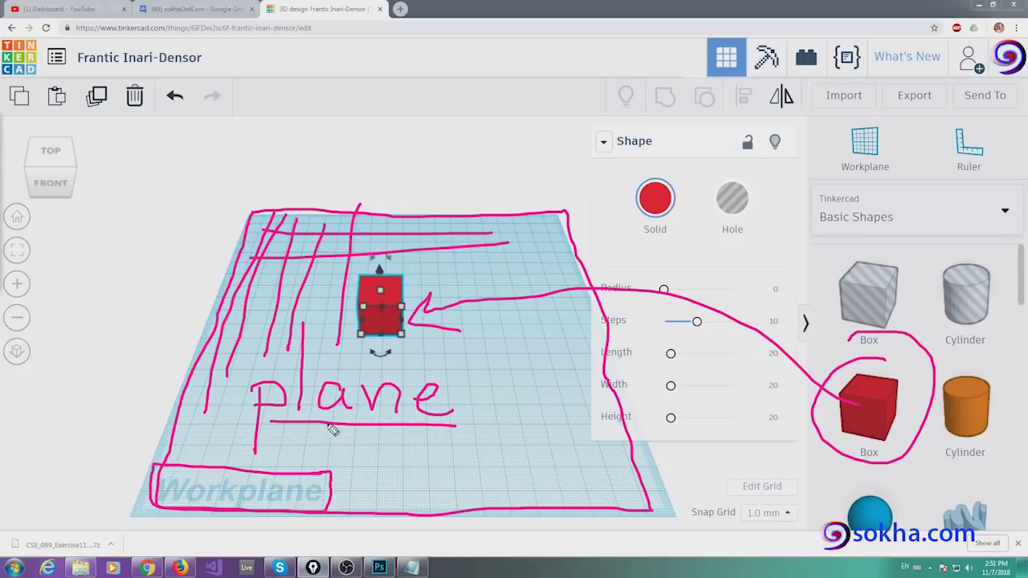
{"action": "left_click_drag", "start_coordinate": [299, 429], "coordinate": [454, 433]}
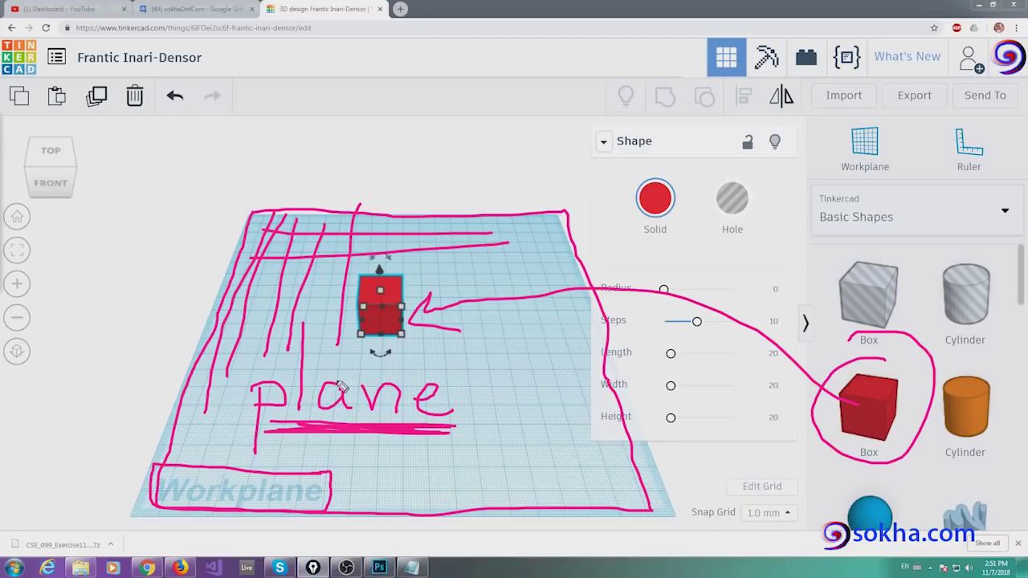
{"action": "mouse_move", "coordinate": [543, 211]}
{"action": "left_mouse_down"}
{"action": "mouse_move", "coordinate": [580, 285]}
{"action": "mouse_move", "coordinate": [649, 509]}
{"action": "mouse_move", "coordinate": [167, 494]}
{"action": "mouse_move", "coordinate": [215, 326]}
{"action": "left_mouse_up"}
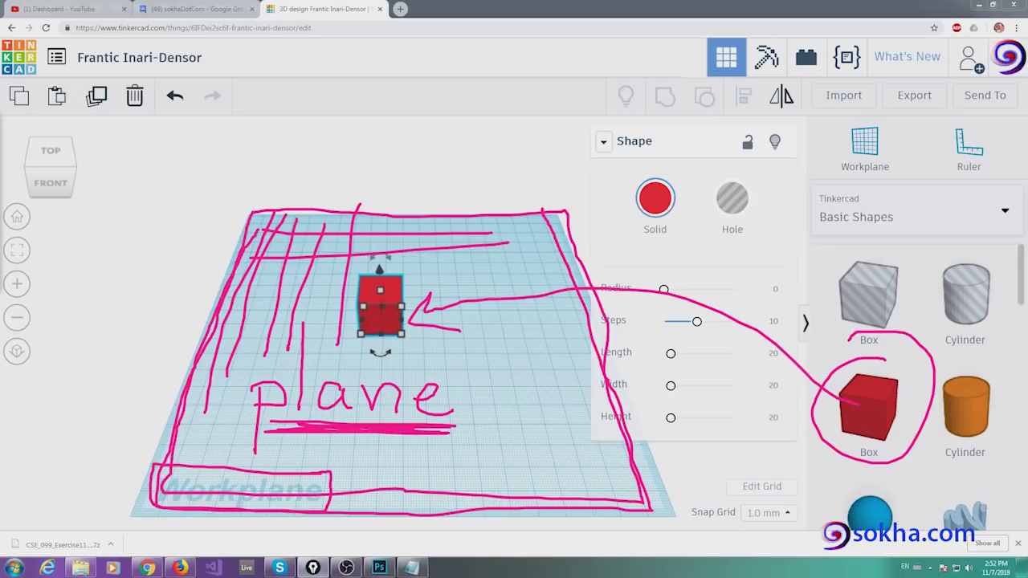
{"action": "key", "text": "Escape"}
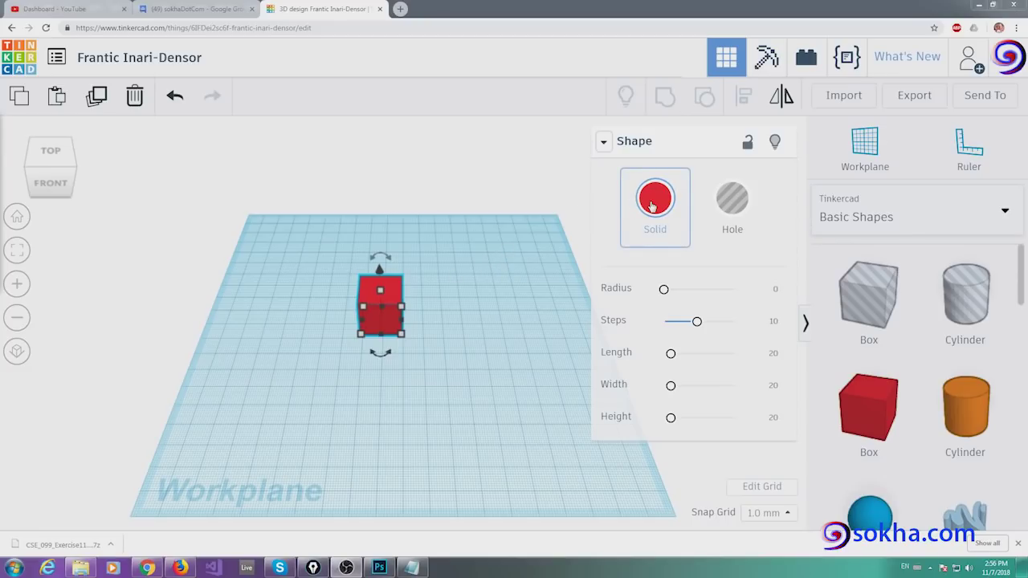
{"action": "left_click", "coordinate": [652, 207]}
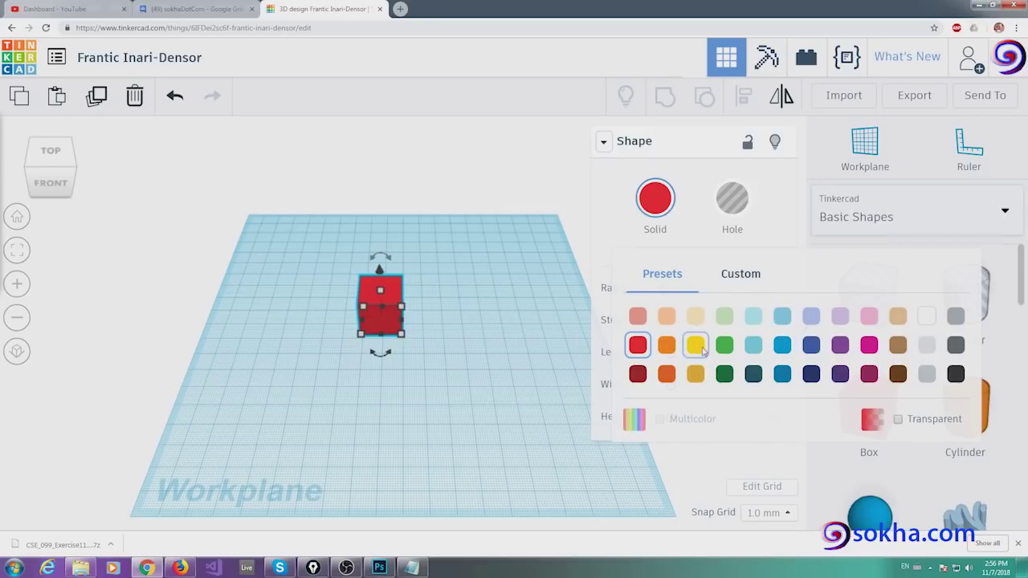
{"action": "left_click", "coordinate": [695, 345]}
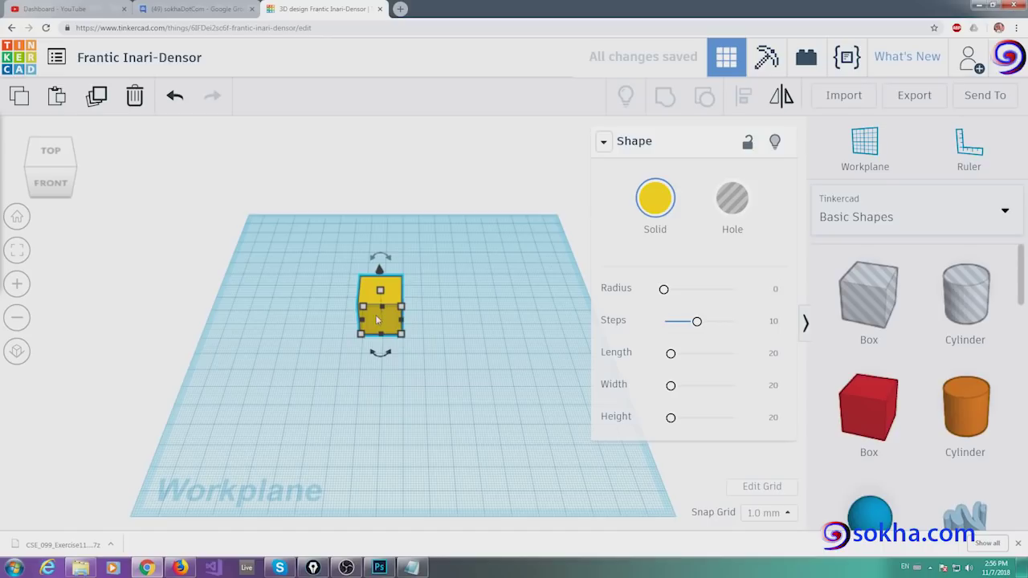
{"action": "left_click", "coordinate": [653, 206]}
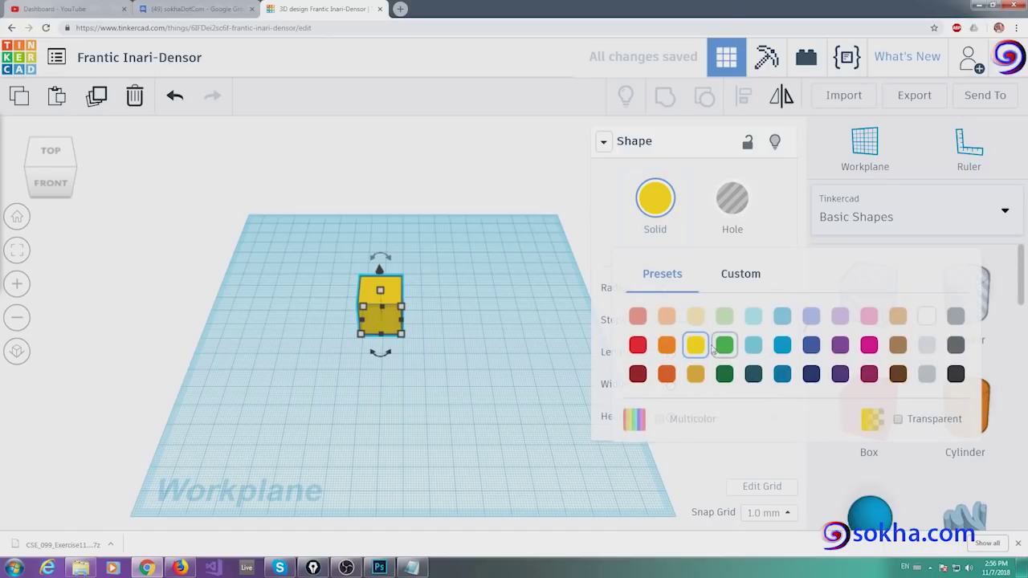
{"action": "left_click", "coordinate": [723, 347]}
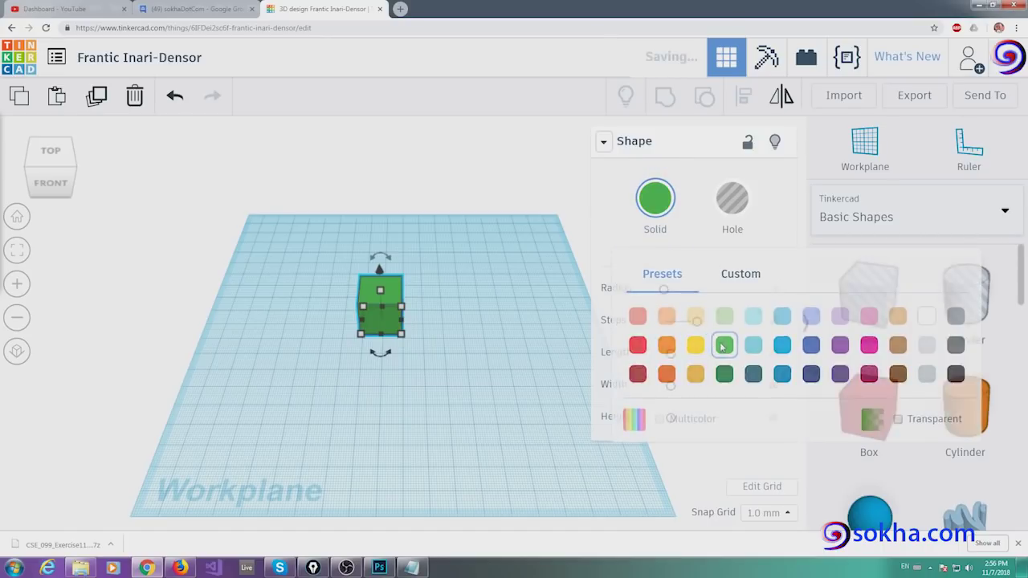
{"action": "left_click", "coordinate": [655, 205]}
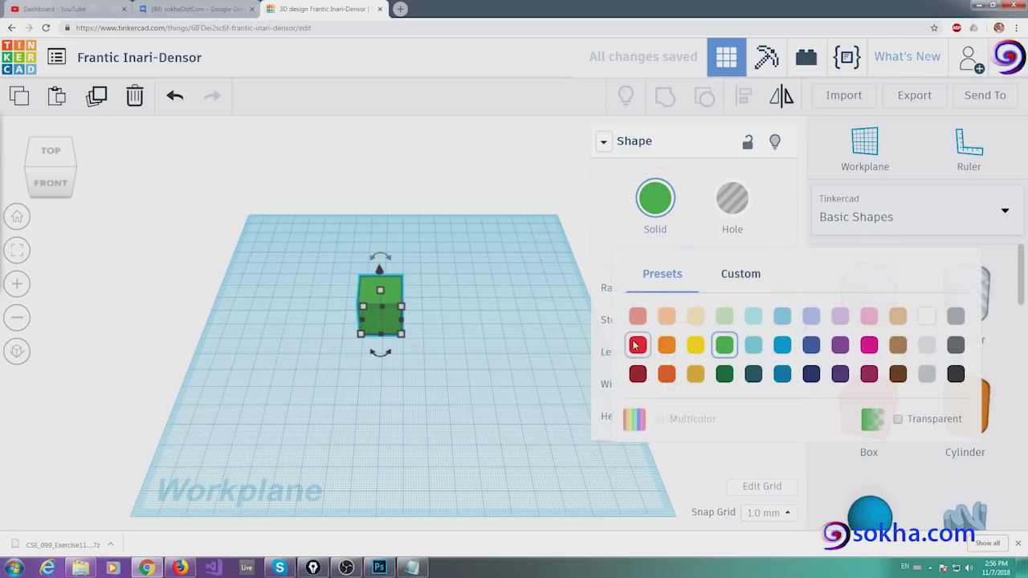
{"action": "left_click", "coordinate": [637, 344]}
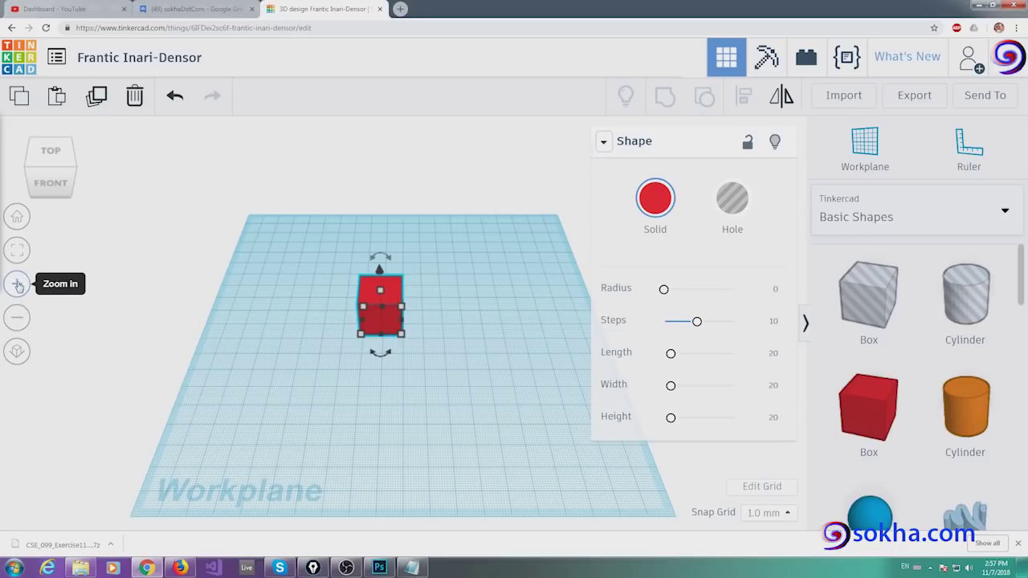
{"action": "left_click", "coordinate": [17, 286]}
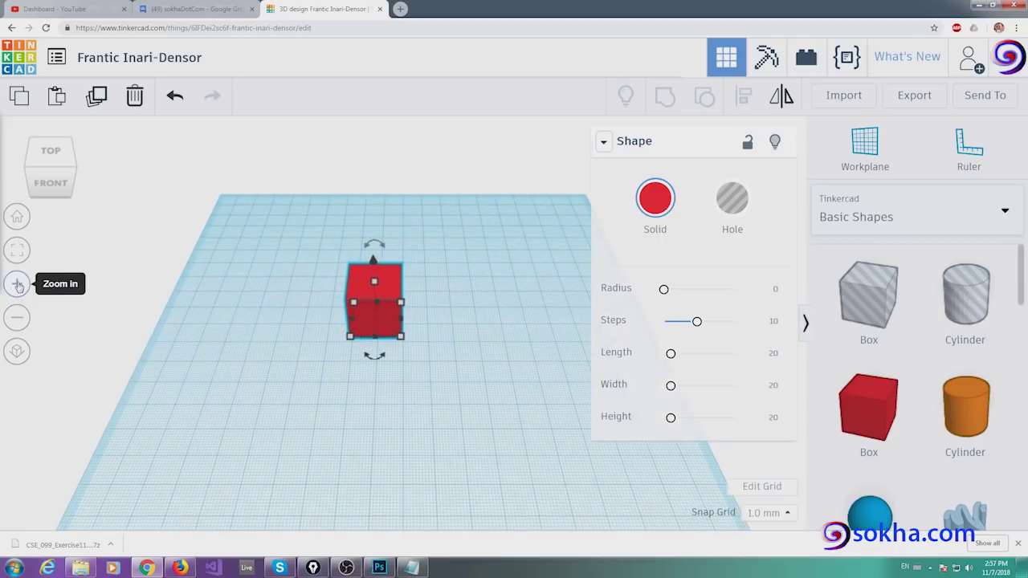
{"action": "left_click", "coordinate": [18, 286]}
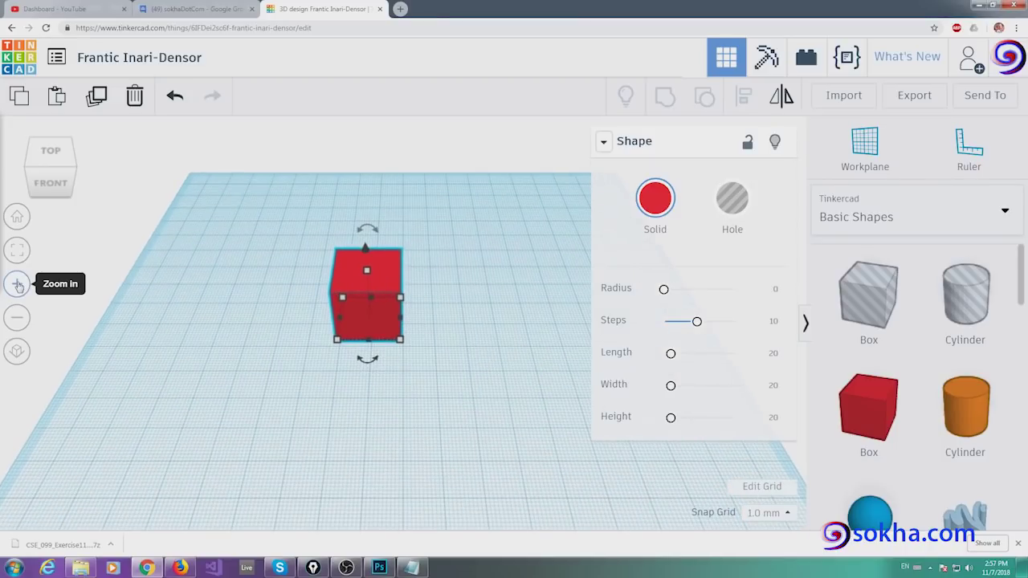
{"action": "left_click", "coordinate": [18, 286]}
{"action": "left_click", "coordinate": [18, 286]}
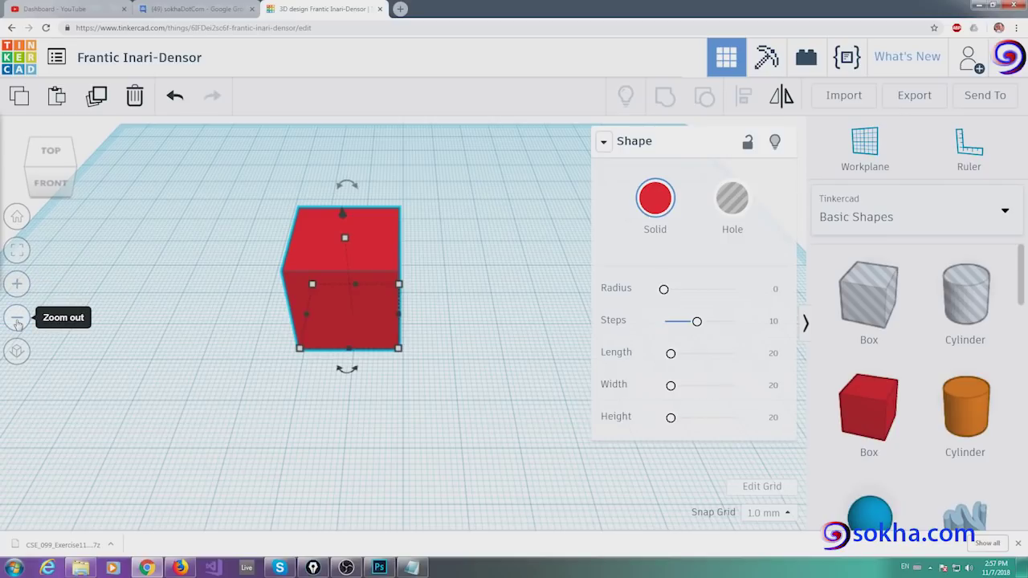
{"action": "left_click", "coordinate": [17, 321]}
{"action": "left_click", "coordinate": [17, 322]}
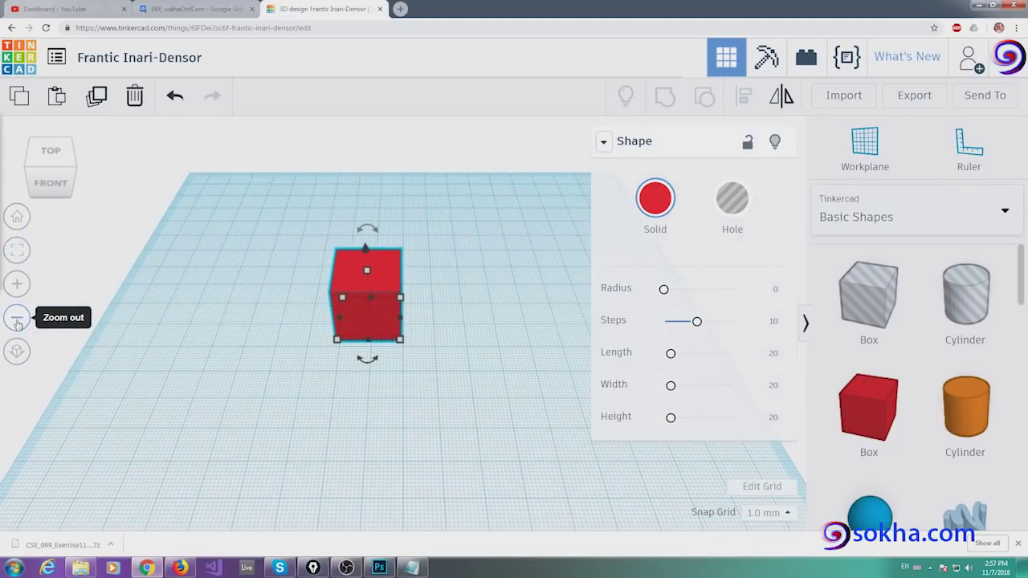
{"action": "left_click", "coordinate": [17, 321]}
{"action": "left_click", "coordinate": [17, 321]}
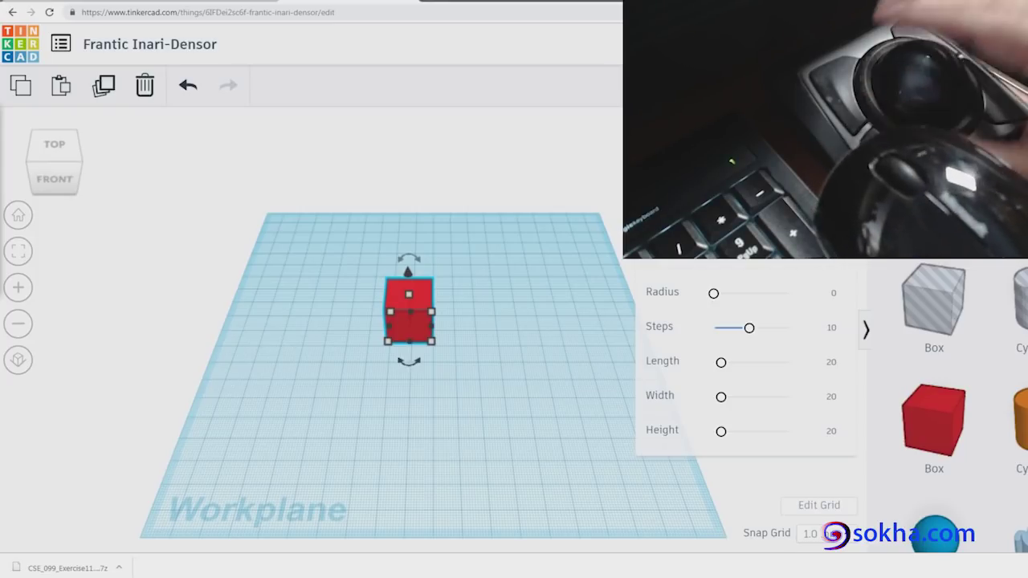
- Zoom in three steps on the red cube, zoom back out two, then deselect it
{"action": "left_click", "coordinate": [25, 290]}
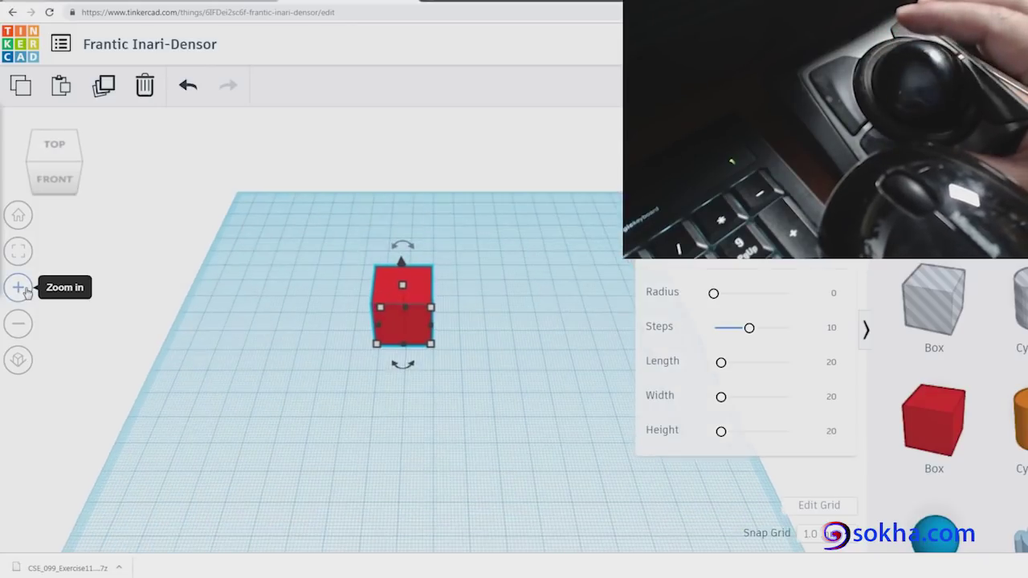
{"action": "left_click", "coordinate": [25, 290]}
{"action": "left_click", "coordinate": [25, 290]}
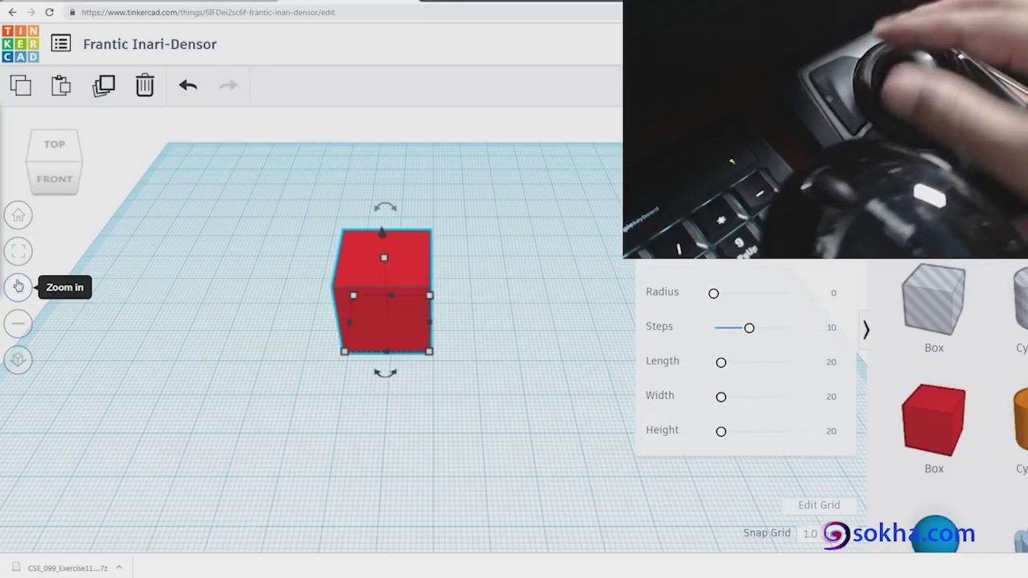
{"action": "left_click", "coordinate": [19, 324]}
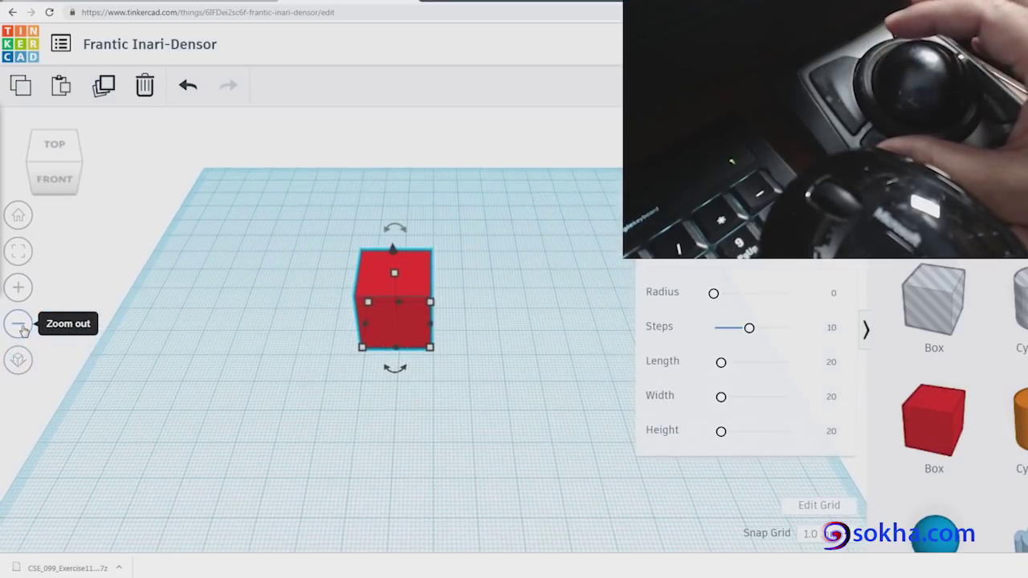
{"action": "left_click", "coordinate": [18, 325]}
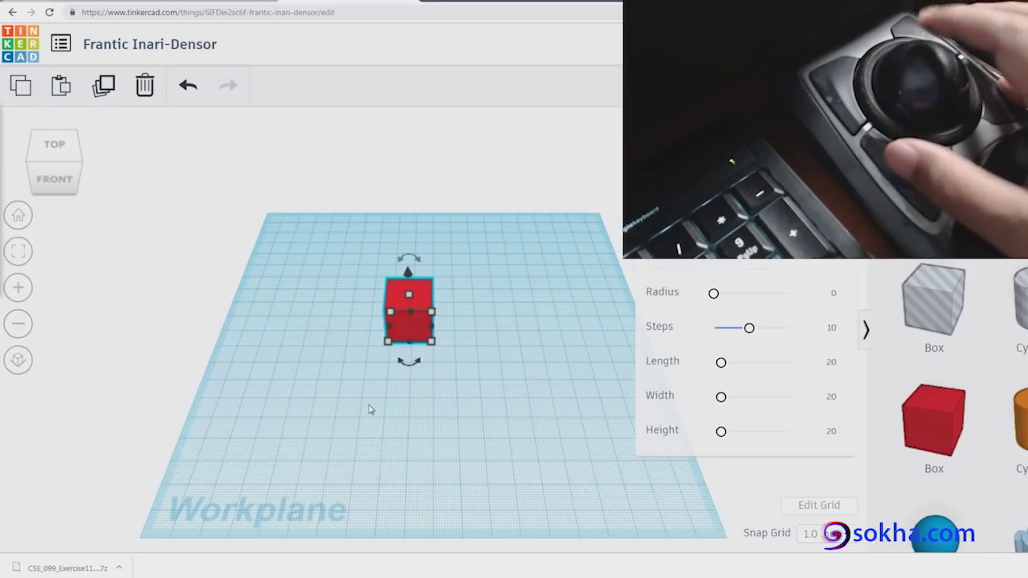
{"action": "left_click", "coordinate": [308, 351]}
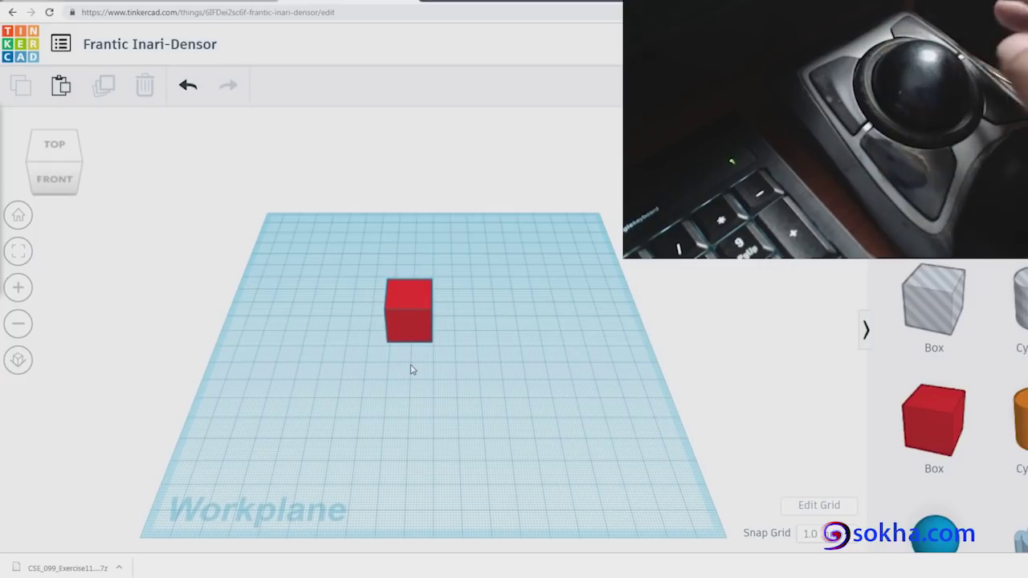
- Orbit around the red box to view it from the front, at an angle and from above
{"action": "right_click_drag", "start_coordinate": [410, 369], "coordinate": [414, 304]}
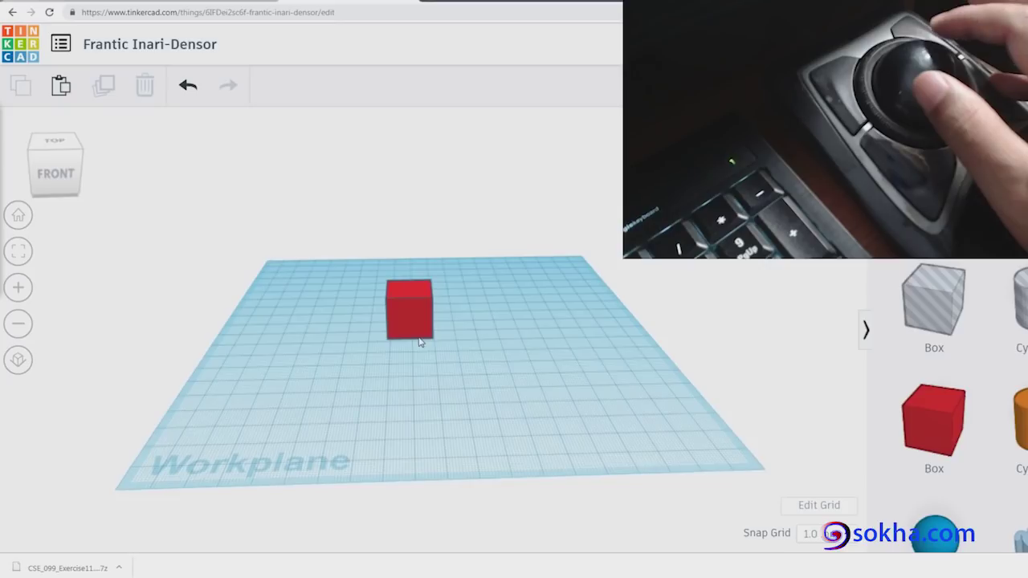
{"action": "mouse_move", "coordinate": [414, 304]}
{"action": "right_mouse_down"}
{"action": "mouse_move", "coordinate": [339, 319]}
{"action": "mouse_move", "coordinate": [213, 312]}
{"action": "mouse_move", "coordinate": [427, 214]}
{"action": "mouse_move", "coordinate": [485, 257]}
{"action": "mouse_move", "coordinate": [555, 214]}
{"action": "mouse_move", "coordinate": [601, 201]}
{"action": "mouse_move", "coordinate": [666, 276]}
{"action": "mouse_move", "coordinate": [730, 268]}
{"action": "mouse_move", "coordinate": [650, 273]}
{"action": "right_mouse_up"}
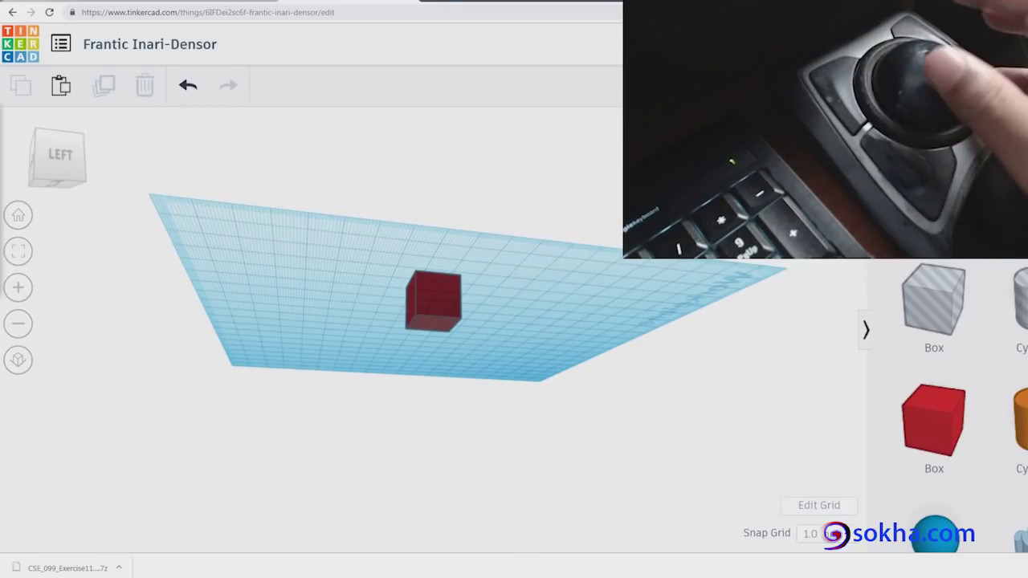
{"action": "right_click_drag", "start_coordinate": [638, 273], "coordinate": [581, 321]}
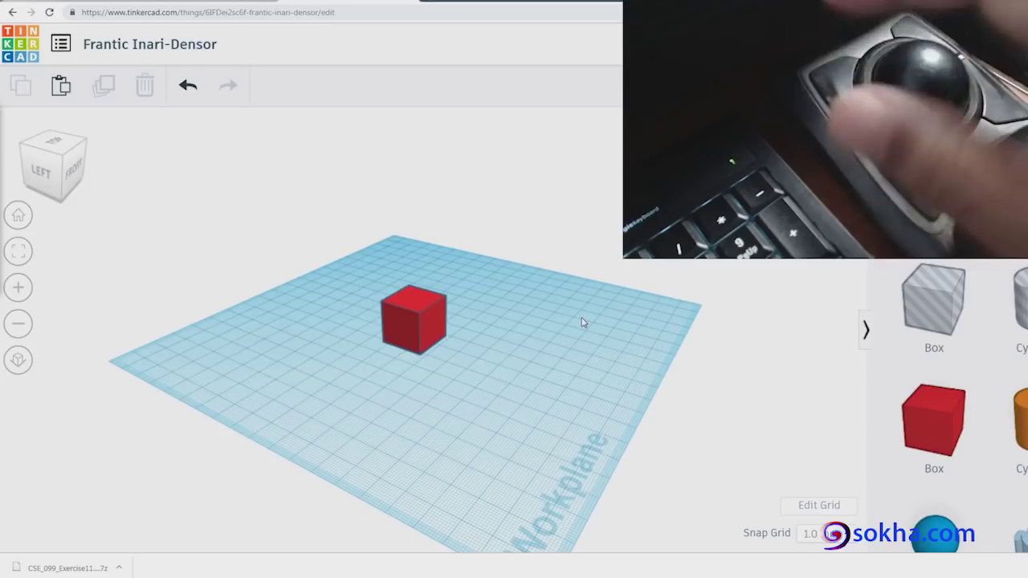
{"action": "mouse_move", "coordinate": [538, 355]}
{"action": "right_mouse_down"}
{"action": "mouse_move", "coordinate": [443, 339]}
{"action": "mouse_move", "coordinate": [420, 394]}
{"action": "mouse_move", "coordinate": [436, 453]}
{"action": "mouse_move", "coordinate": [588, 351]}
{"action": "mouse_move", "coordinate": [627, 287]}
{"action": "mouse_move", "coordinate": [588, 242]}
{"action": "right_mouse_up"}
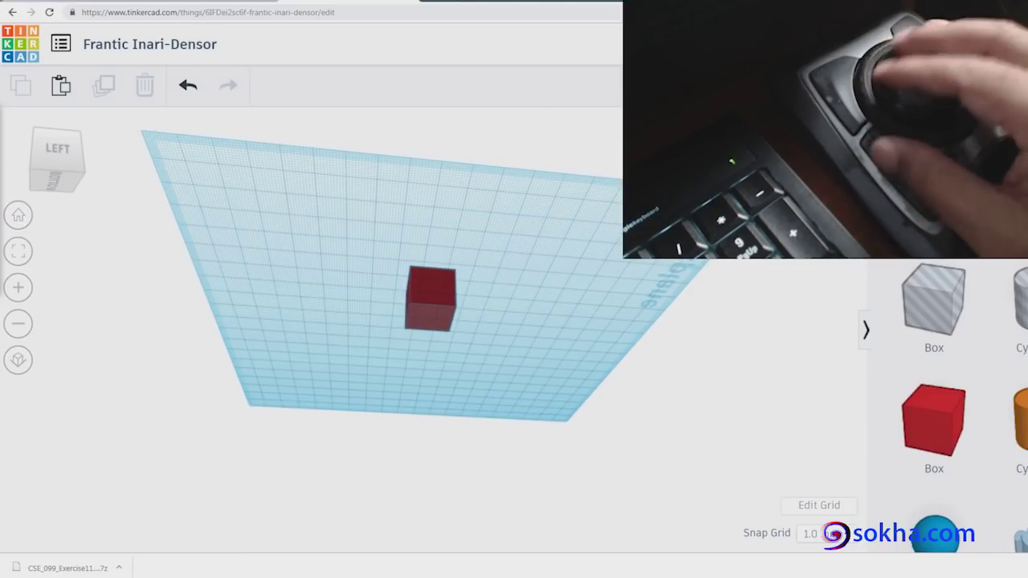
- Reset to the home view of the whole workplane, then draw and clear two screen marks
{"action": "left_click", "coordinate": [19, 217]}
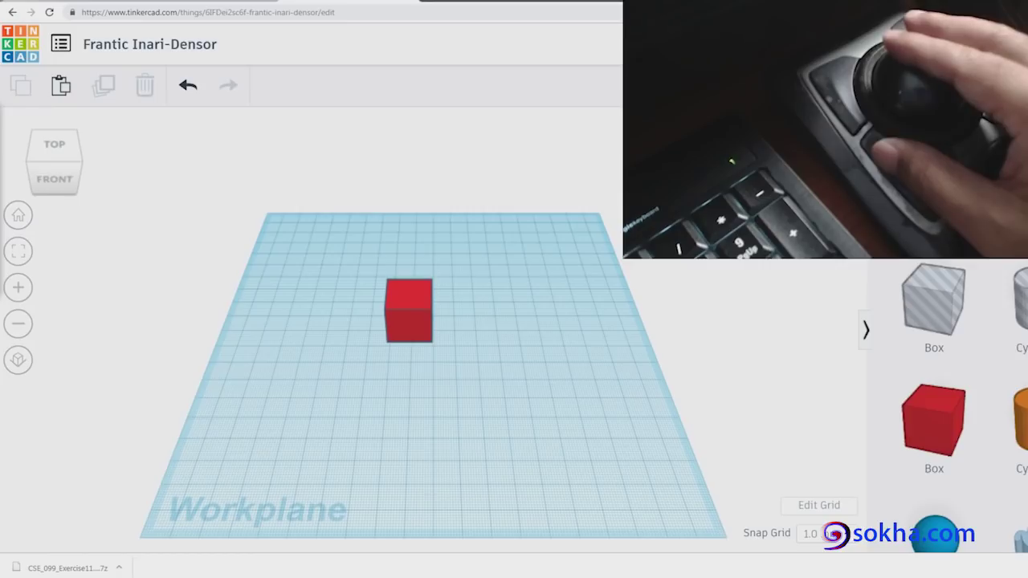
{"action": "left_click_drag", "start_coordinate": [186, 202], "coordinate": [64, 206]}
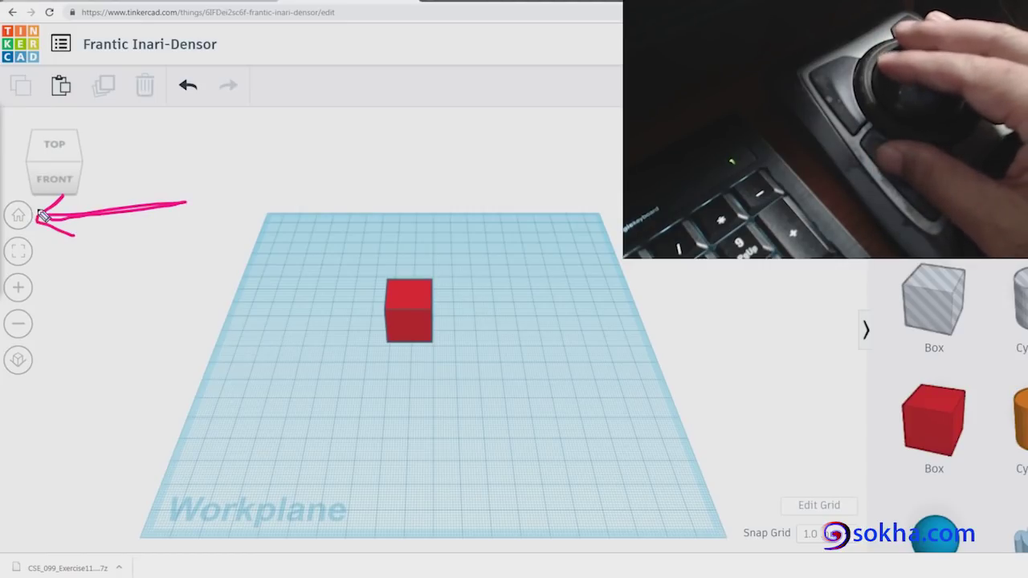
{"action": "mouse_move", "coordinate": [463, 239]}
{"action": "left_mouse_down"}
{"action": "mouse_move", "coordinate": [275, 241]}
{"action": "mouse_move", "coordinate": [325, 477]}
{"action": "mouse_move", "coordinate": [555, 204]}
{"action": "mouse_move", "coordinate": [476, 217]}
{"action": "left_mouse_up"}
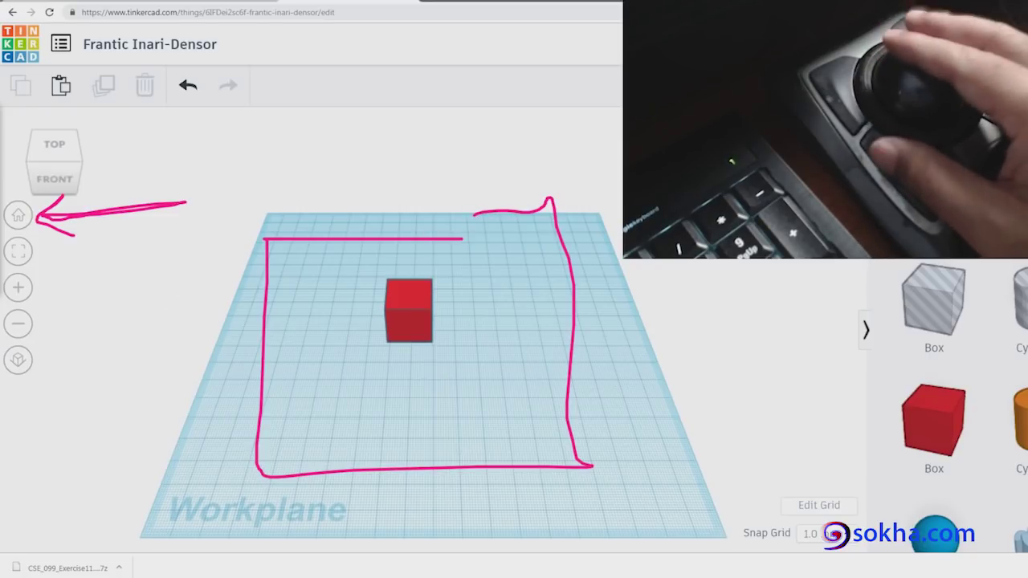
{"action": "key", "text": "Escape"}
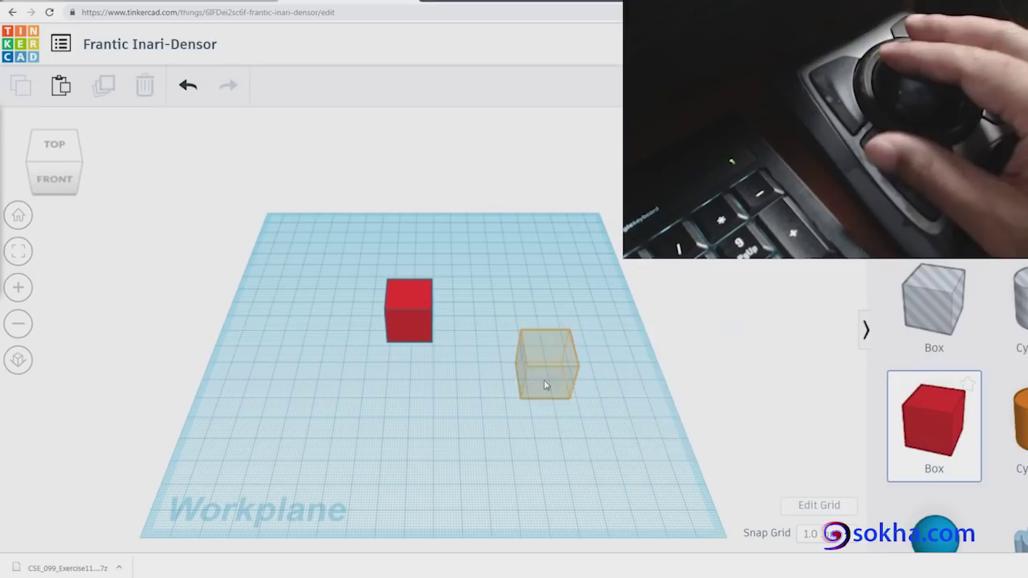
- Place a new box on the right of the workplane and colour it yellow
{"action": "left_click_drag", "start_coordinate": [933, 411], "coordinate": [547, 382]}
{"action": "left_click", "coordinate": [811, 229]}
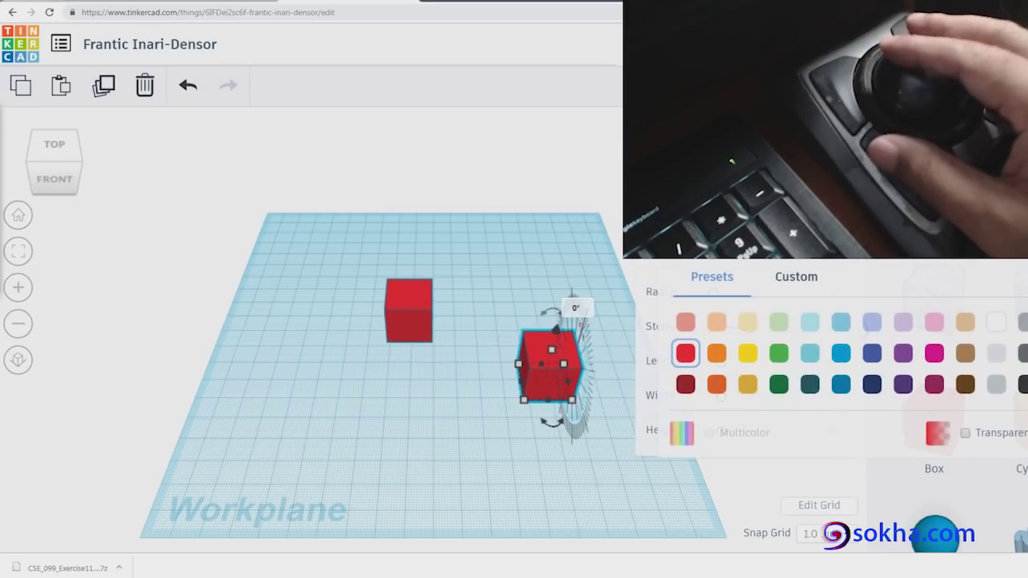
{"action": "left_click", "coordinate": [746, 353]}
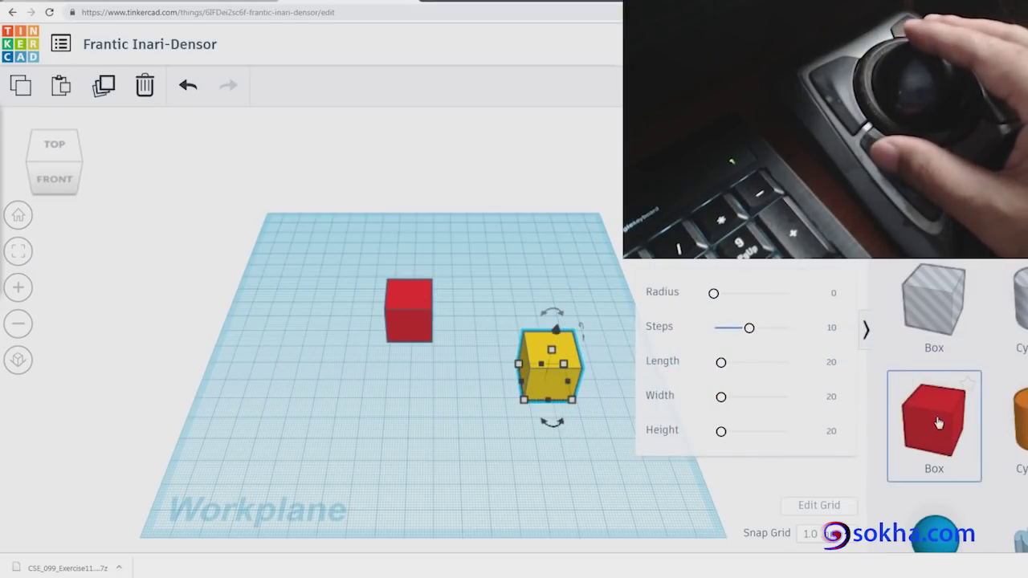
- Place a green box at the front left, then select the red box
{"action": "left_click_drag", "start_coordinate": [640, 426], "coordinate": [313, 401]}
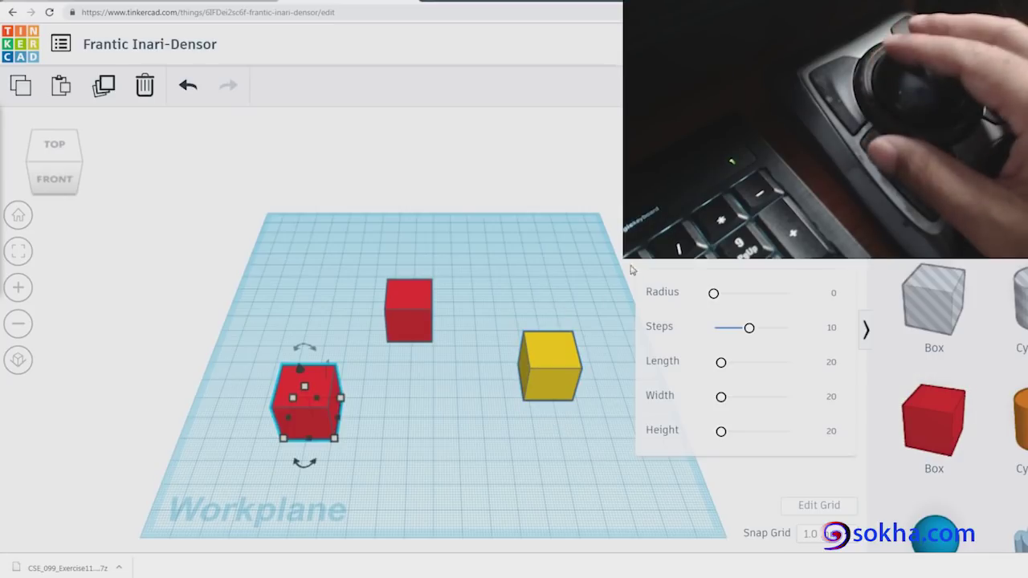
{"action": "left_click", "coordinate": [811, 229]}
{"action": "left_click", "coordinate": [778, 353]}
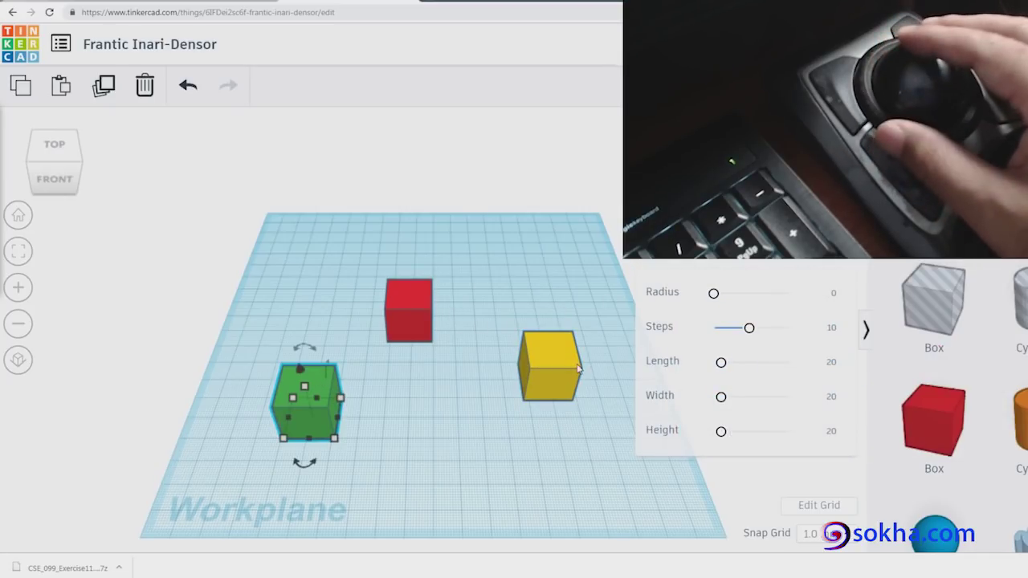
{"action": "left_click", "coordinate": [410, 296]}
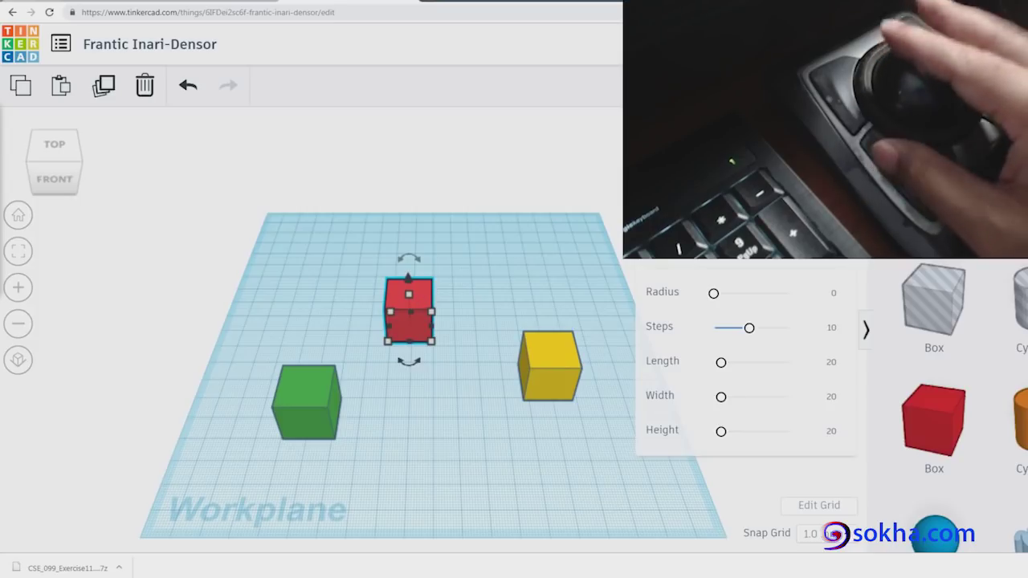
{"action": "mouse_move", "coordinate": [49, 257]}
{"action": "left_mouse_down"}
{"action": "mouse_move", "coordinate": [97, 233]}
{"action": "mouse_move", "coordinate": [56, 235]}
{"action": "left_mouse_up"}
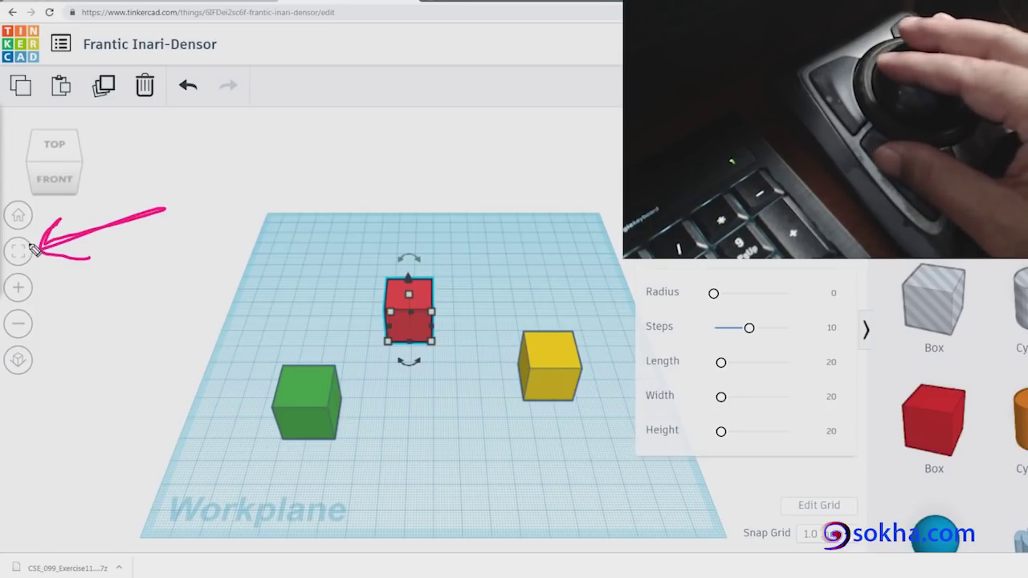
{"action": "left_click_drag", "start_coordinate": [460, 242], "coordinate": [358, 243]}
{"action": "left_click_drag", "start_coordinate": [363, 377], "coordinate": [474, 258]}
{"action": "left_click_drag", "start_coordinate": [337, 351], "coordinate": [270, 438]}
{"action": "left_click_drag", "start_coordinate": [278, 356], "coordinate": [450, 435]}
{"action": "left_click_drag", "start_coordinate": [576, 322], "coordinate": [520, 401]}
{"action": "left_click_drag", "start_coordinate": [520, 331], "coordinate": [595, 413]}
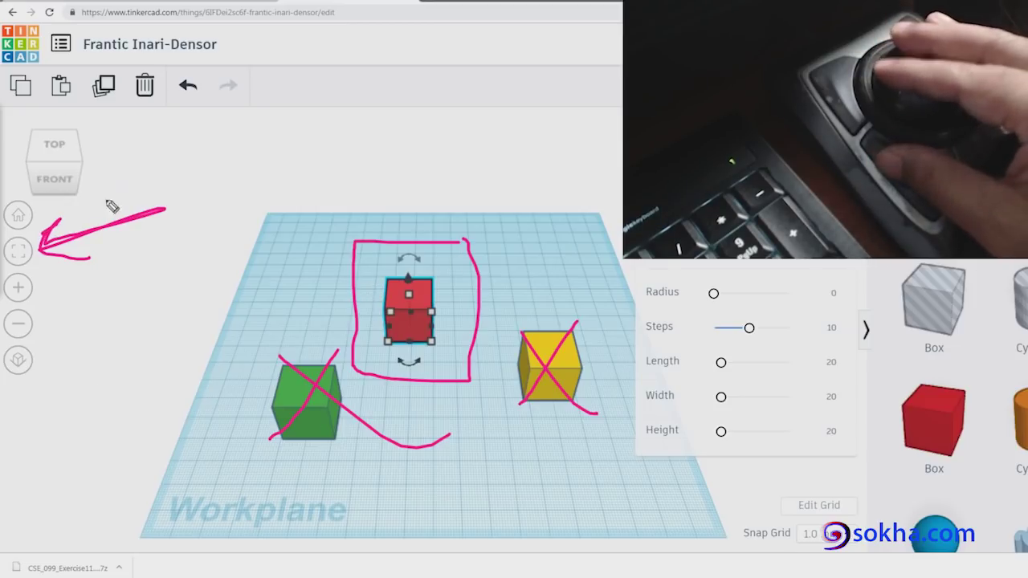
{"action": "left_click_drag", "start_coordinate": [138, 180], "coordinate": [31, 252]}
{"action": "mouse_move", "coordinate": [447, 239]}
{"action": "left_mouse_down"}
{"action": "mouse_move", "coordinate": [379, 248]}
{"action": "mouse_move", "coordinate": [469, 244]}
{"action": "left_mouse_up"}
{"action": "mouse_move", "coordinate": [438, 299]}
{"action": "left_mouse_down"}
{"action": "mouse_move", "coordinate": [379, 256]}
{"action": "mouse_move", "coordinate": [476, 337]}
{"action": "mouse_move", "coordinate": [368, 321]}
{"action": "mouse_move", "coordinate": [442, 254]}
{"action": "mouse_move", "coordinate": [457, 347]}
{"action": "mouse_move", "coordinate": [369, 336]}
{"action": "mouse_move", "coordinate": [377, 353]}
{"action": "left_mouse_up"}
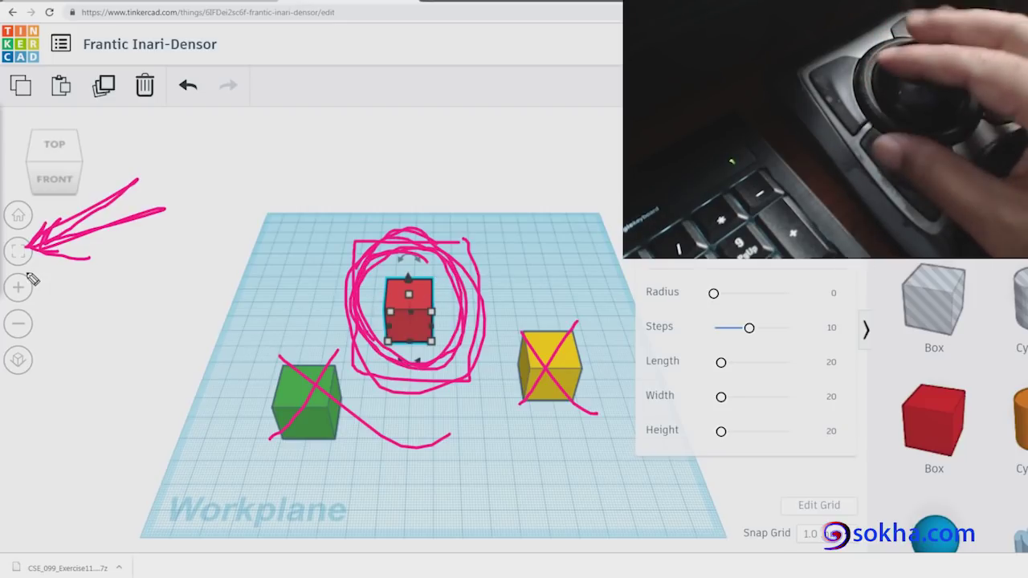
{"action": "key", "text": "Escape"}
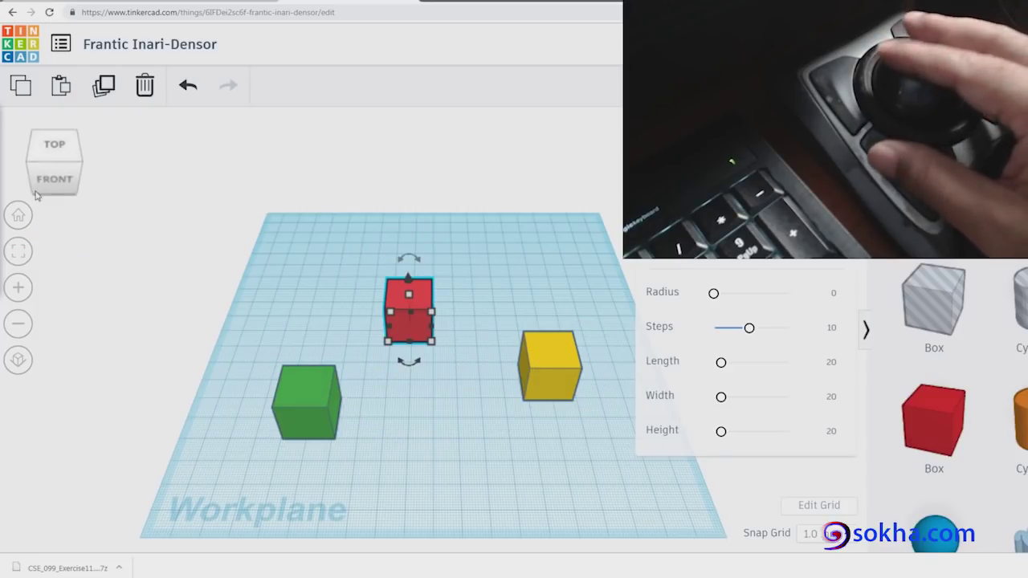
{"action": "left_click", "coordinate": [20, 251]}
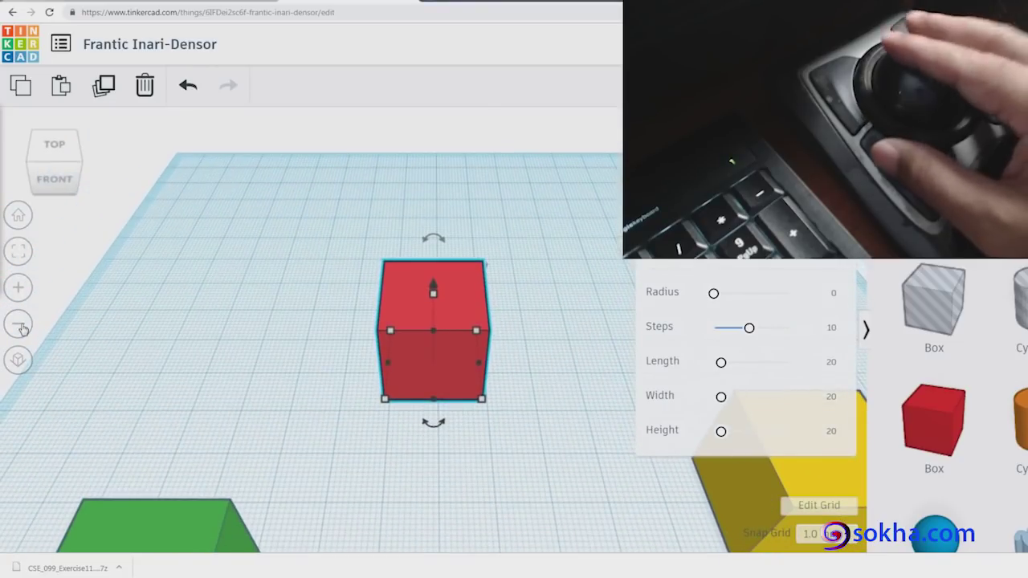
{"action": "left_click", "coordinate": [19, 215]}
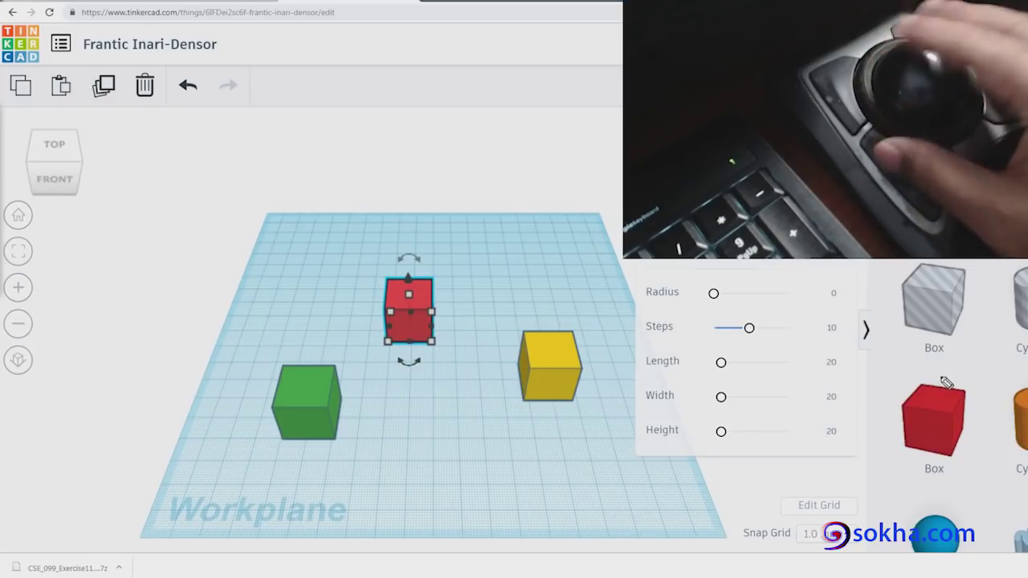
- Draw pen marks over the properties area, clear them, and collapse the Shapes library panel
{"action": "mouse_move", "coordinate": [878, 302]}
{"action": "left_mouse_down"}
{"action": "mouse_move", "coordinate": [845, 367]}
{"action": "mouse_move", "coordinate": [851, 438]}
{"action": "left_mouse_up"}
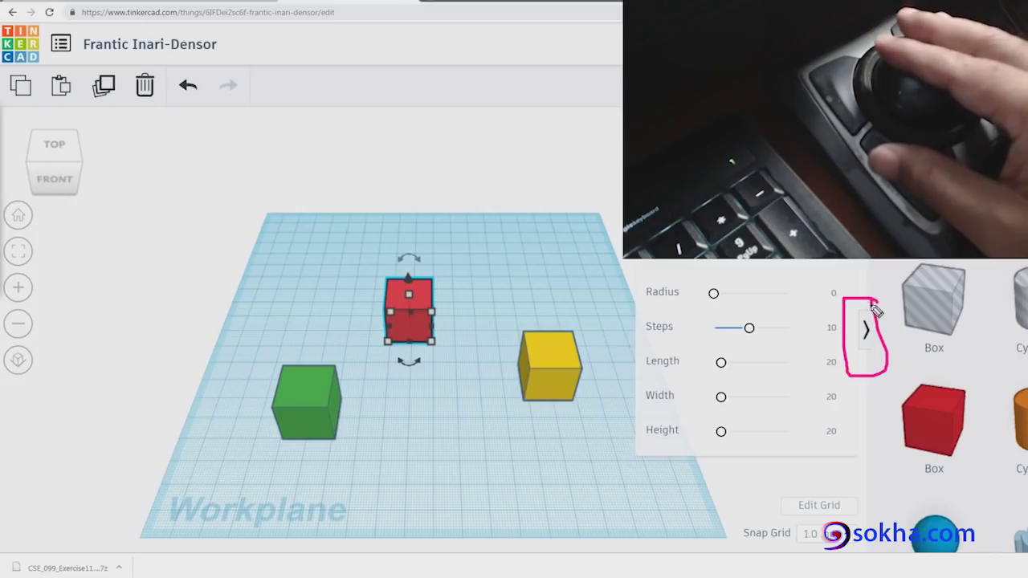
{"action": "left_click_drag", "start_coordinate": [845, 375], "coordinate": [867, 371]}
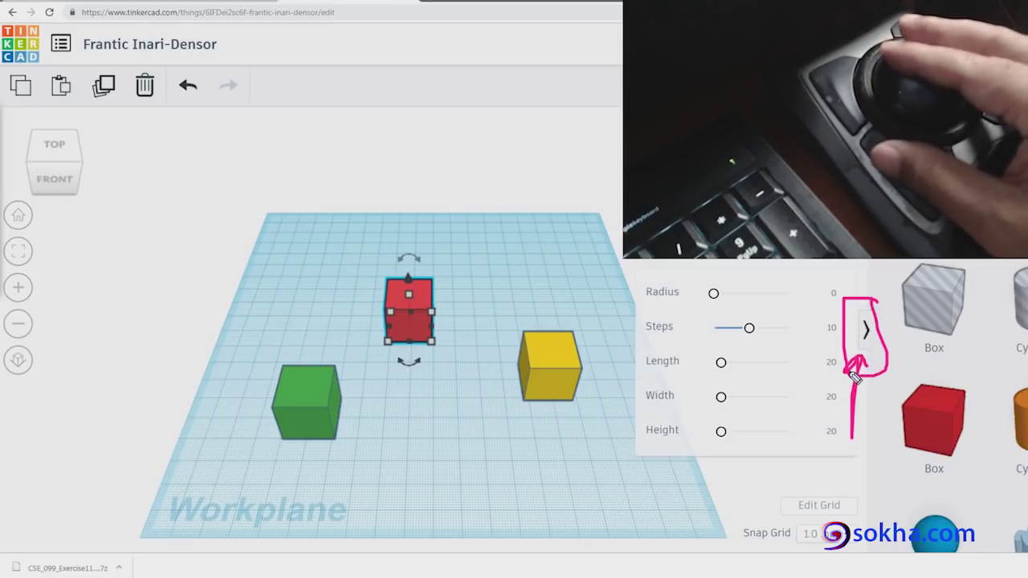
{"action": "left_click_drag", "start_coordinate": [747, 260], "coordinate": [897, 259]}
{"action": "left_click_drag", "start_coordinate": [974, 260], "coordinate": [868, 298]}
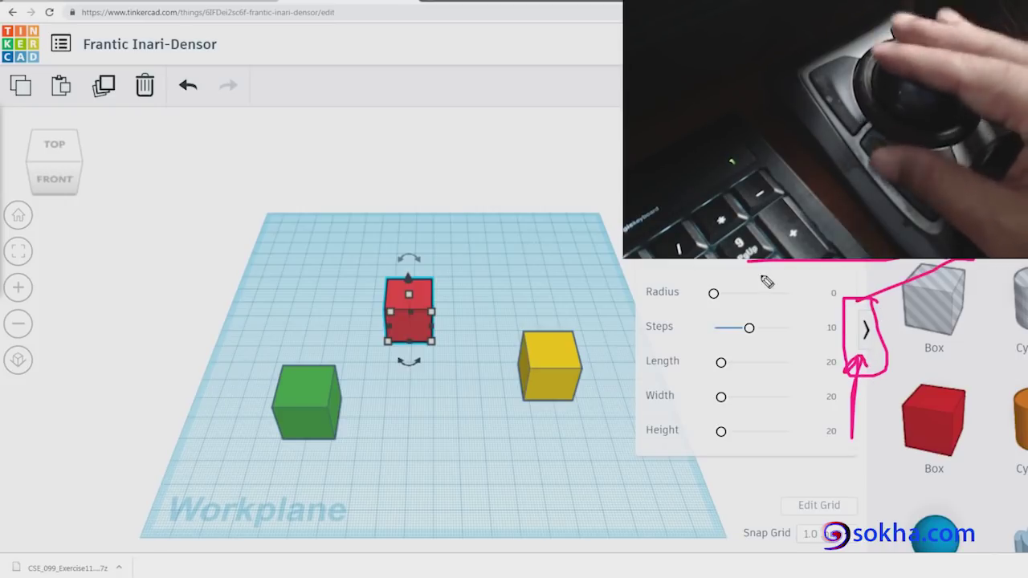
{"action": "left_click_drag", "start_coordinate": [640, 259], "coordinate": [757, 454]}
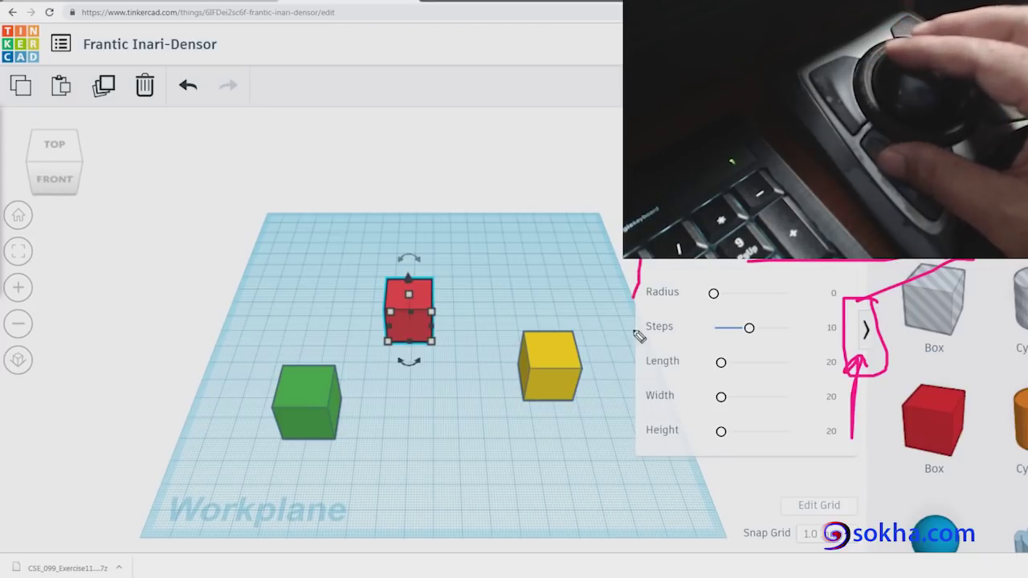
{"action": "mouse_move", "coordinate": [522, 240]}
{"action": "left_mouse_down"}
{"action": "mouse_move", "coordinate": [548, 235]}
{"action": "mouse_move", "coordinate": [615, 407]}
{"action": "mouse_move", "coordinate": [367, 470]}
{"action": "mouse_move", "coordinate": [546, 378]}
{"action": "mouse_move", "coordinate": [572, 470]}
{"action": "left_mouse_up"}
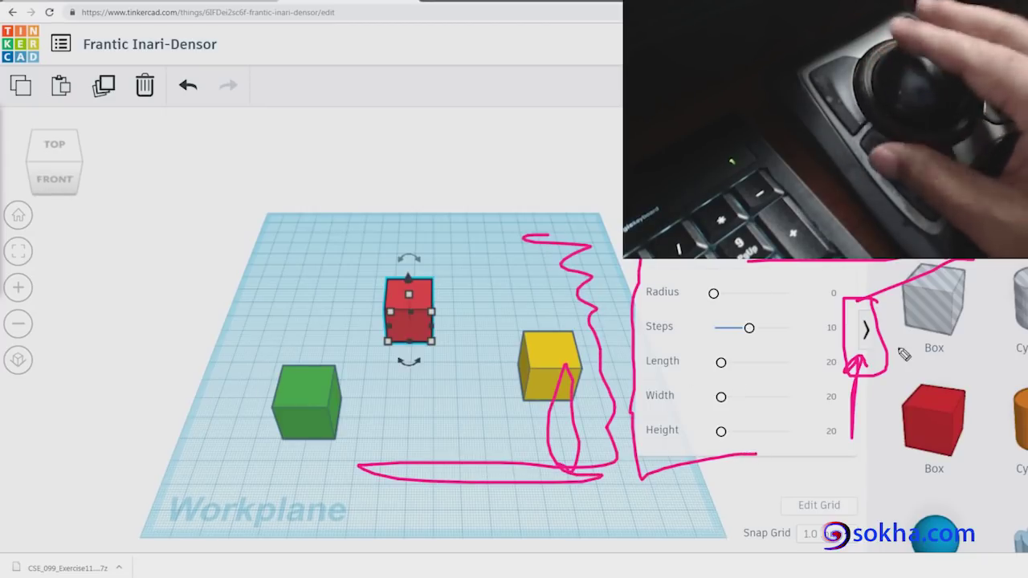
{"action": "left_click_drag", "start_coordinate": [859, 360], "coordinate": [860, 333]}
{"action": "left_click_drag", "start_coordinate": [786, 366], "coordinate": [1012, 370]}
{"action": "left_click_drag", "start_coordinate": [957, 342], "coordinate": [915, 399]}
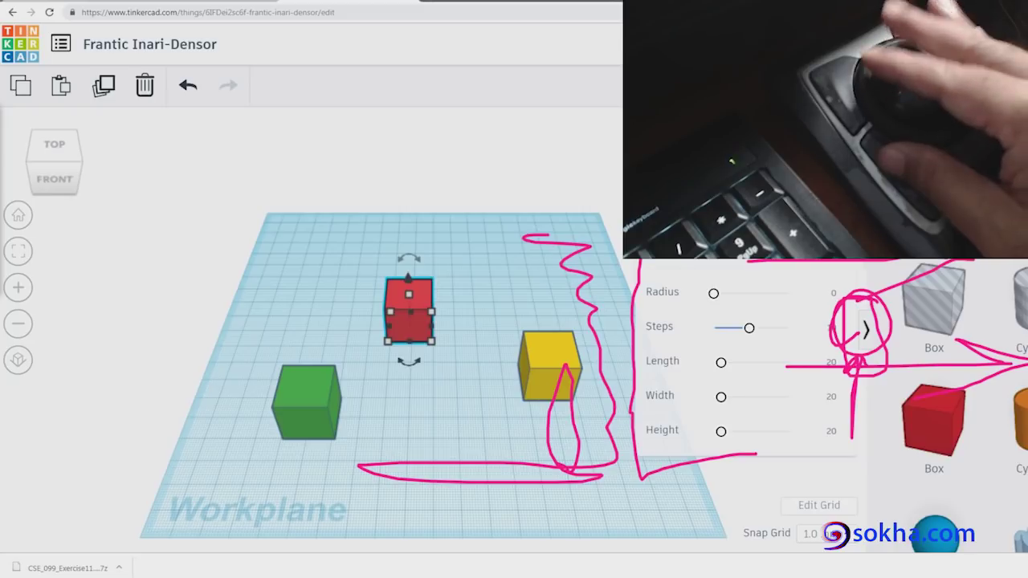
{"action": "key", "text": "Escape"}
{"action": "left_click", "coordinate": [865, 329]}
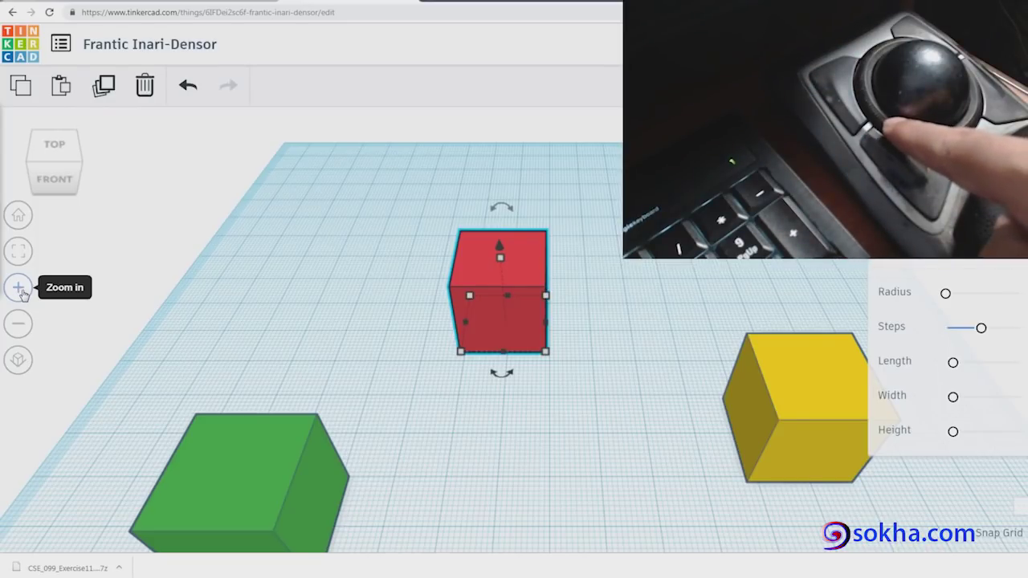
- Scroll out to see the whole workplane, then zoom back in toward the cubes
{"action": "scroll", "coordinate": [22, 294], "scroll_direction": "down", "scroll_amount": 2}
{"action": "scroll", "coordinate": [22, 294], "scroll_direction": "down", "scroll_amount": 2}
{"action": "scroll", "coordinate": [23, 294], "scroll_direction": "down", "scroll_amount": 2}
{"action": "scroll", "coordinate": [22, 294], "scroll_direction": "down", "scroll_amount": 2}
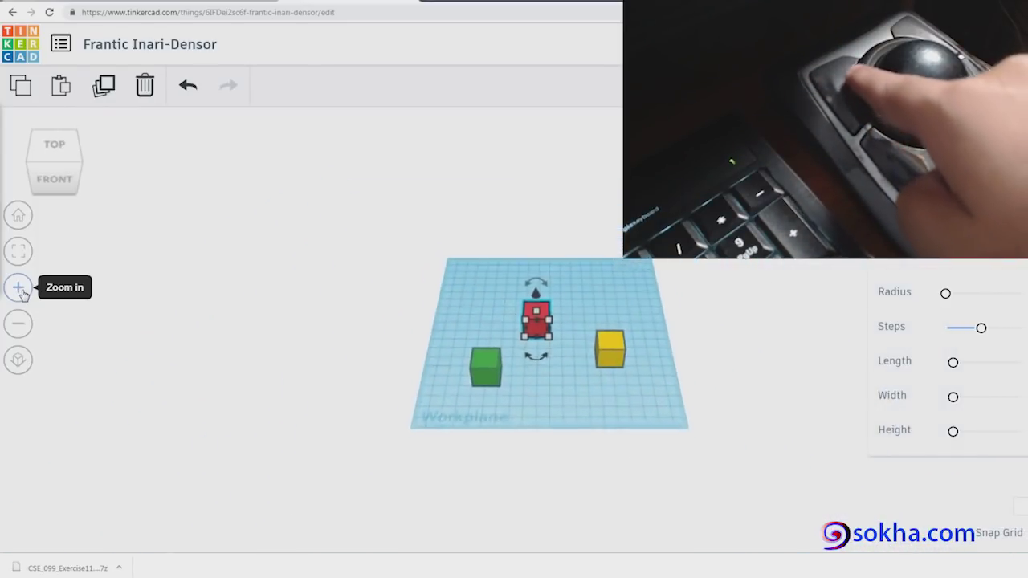
{"action": "scroll", "coordinate": [22, 294], "scroll_direction": "down", "scroll_amount": 2}
{"action": "scroll", "coordinate": [22, 294], "scroll_direction": "down", "scroll_amount": 2}
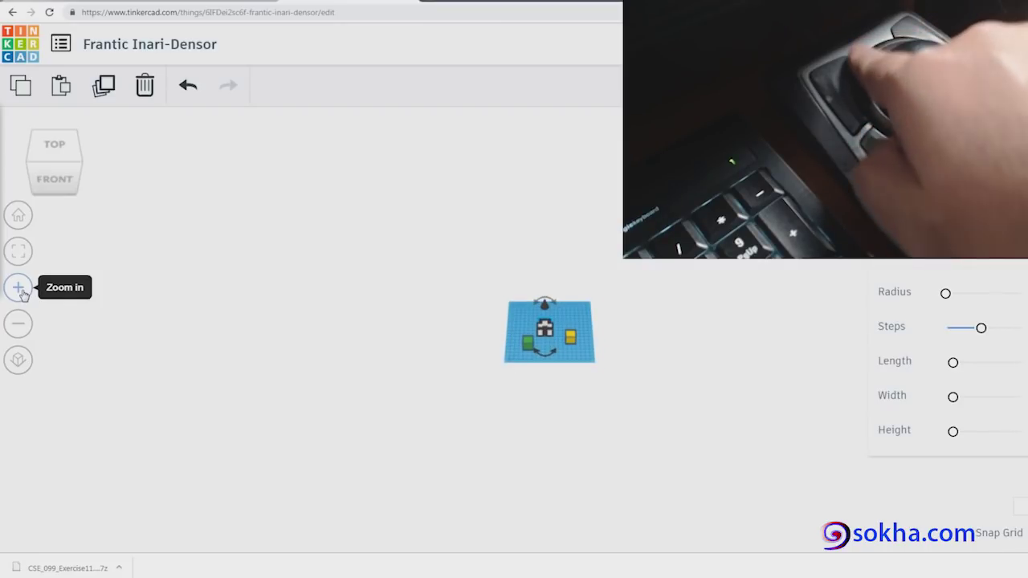
{"action": "left_click", "coordinate": [22, 293]}
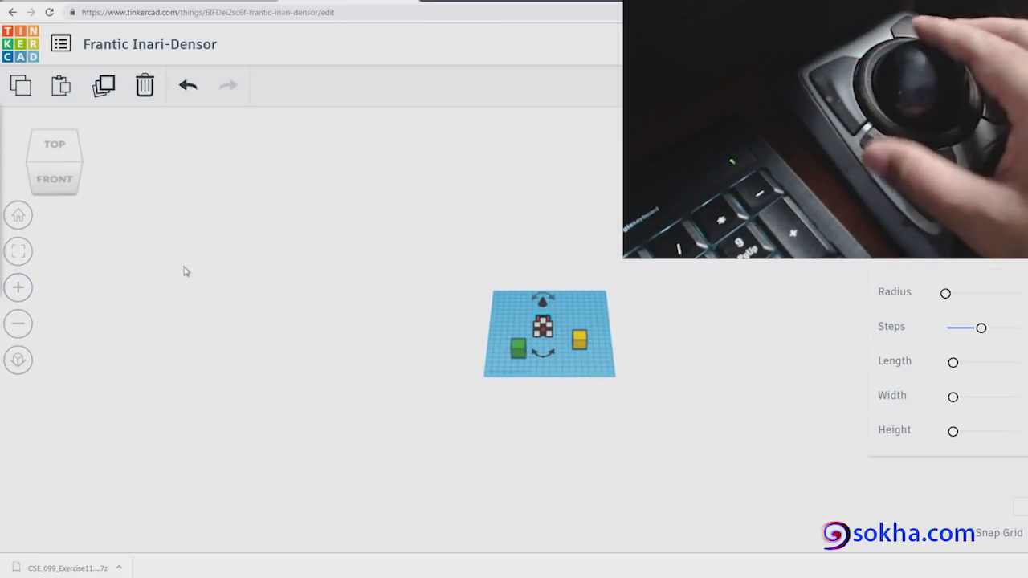
{"action": "left_click", "coordinate": [17, 287]}
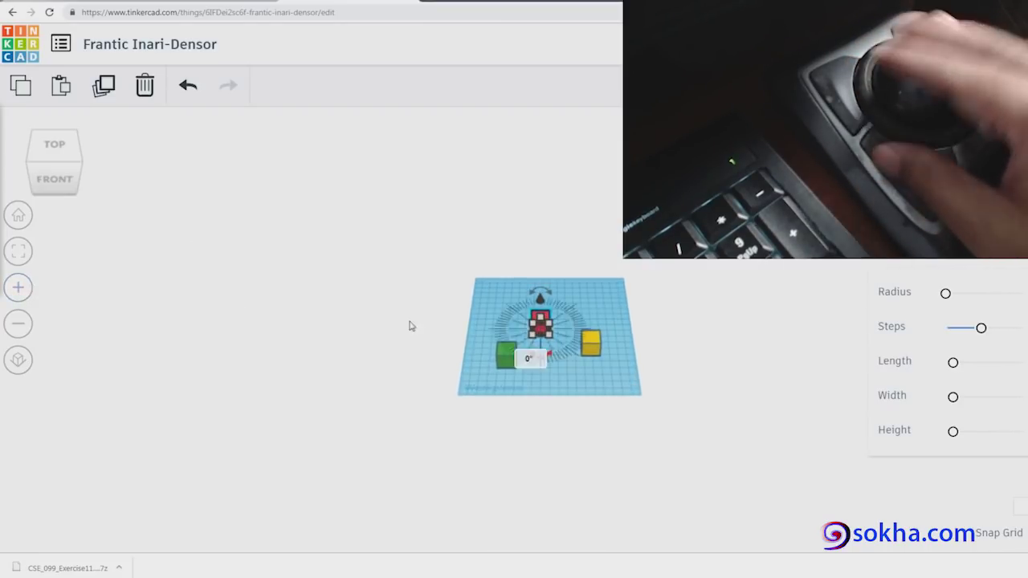
{"action": "left_click", "coordinate": [17, 287]}
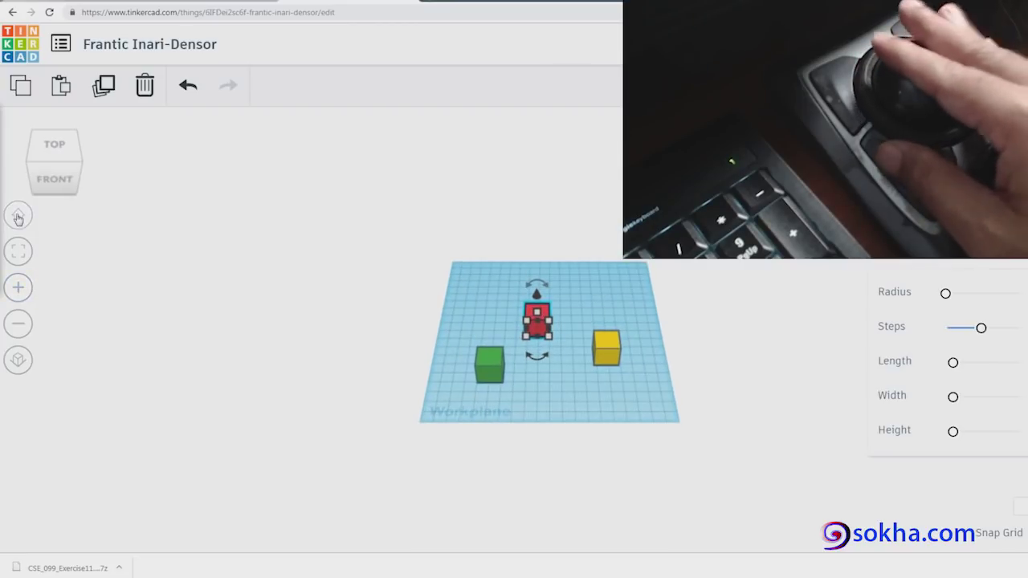
- Reset to the home view and zoom in until the red cube fills the view
{"action": "left_click", "coordinate": [19, 218]}
{"action": "left_click", "coordinate": [19, 287]}
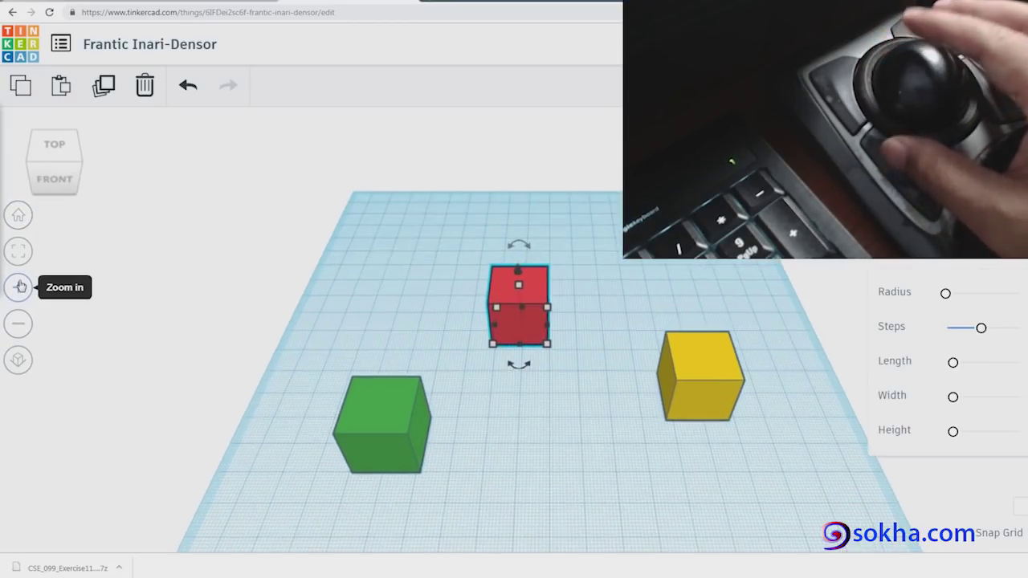
{"action": "left_click", "coordinate": [19, 287]}
{"action": "left_click", "coordinate": [20, 287]}
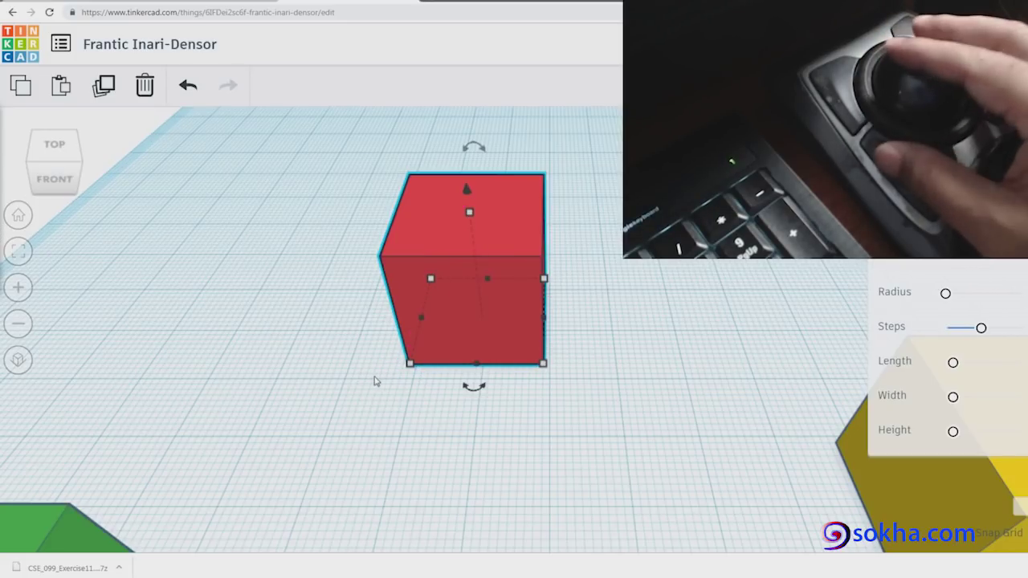
{"action": "mouse_move", "coordinate": [492, 344]}
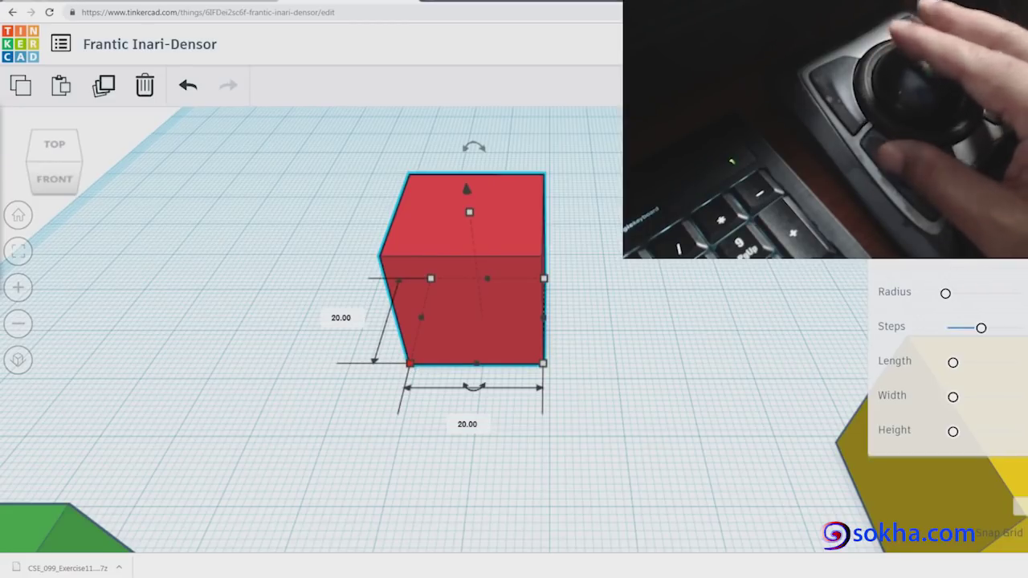
- Draw and clear a mark below the red cube, then return to the home overview
{"action": "mouse_move", "coordinate": [486, 408]}
{"action": "left_mouse_down"}
{"action": "mouse_move", "coordinate": [450, 424]}
{"action": "mouse_move", "coordinate": [484, 439]}
{"action": "mouse_move", "coordinate": [486, 410]}
{"action": "left_mouse_up"}
{"action": "key", "text": "Escape"}
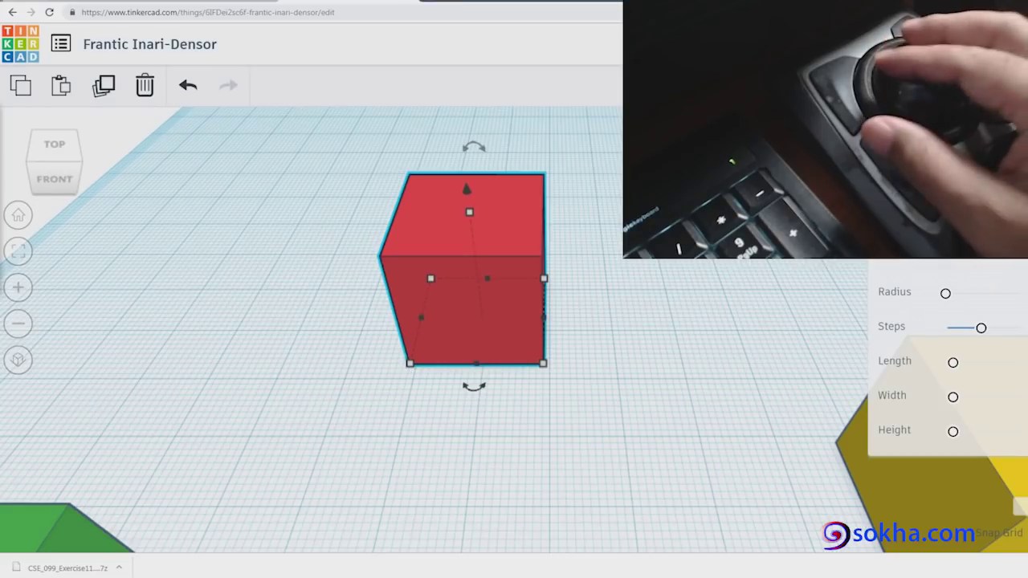
{"action": "left_click", "coordinate": [18, 216]}
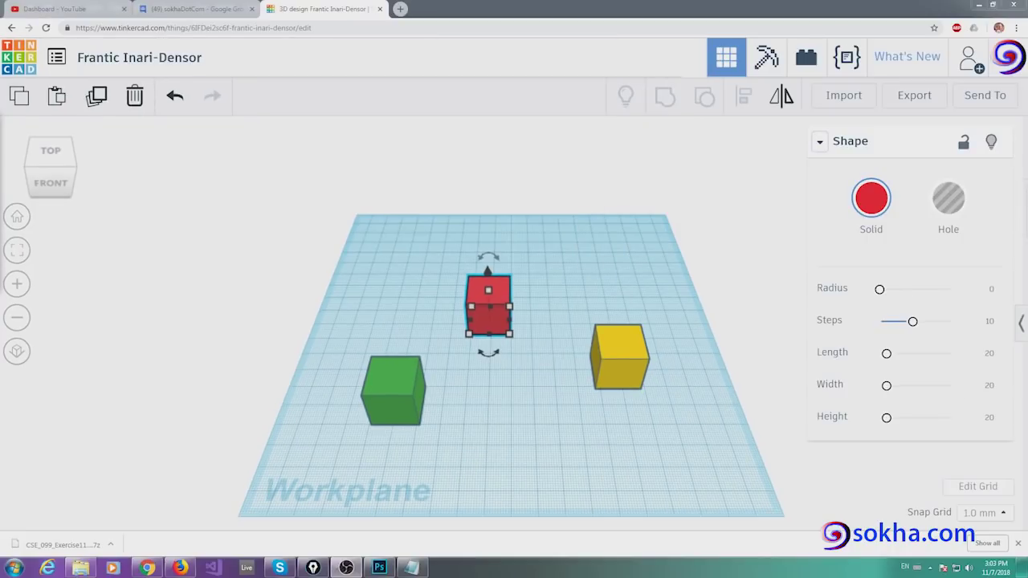
{"action": "mouse_move", "coordinate": [803, 475]}
{"action": "left_mouse_down"}
{"action": "mouse_move", "coordinate": [1004, 502]}
{"action": "mouse_move", "coordinate": [1014, 524]}
{"action": "mouse_move", "coordinate": [987, 500]}
{"action": "left_mouse_up"}
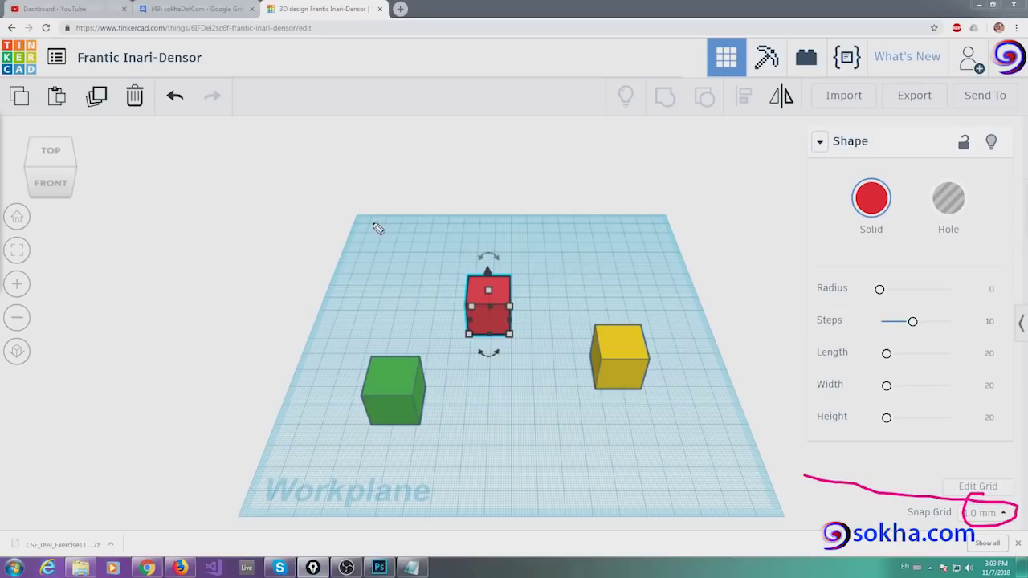
{"action": "mouse_move", "coordinate": [373, 216]}
{"action": "left_mouse_down"}
{"action": "mouse_move", "coordinate": [360, 247]}
{"action": "mouse_move", "coordinate": [368, 257]}
{"action": "left_mouse_up"}
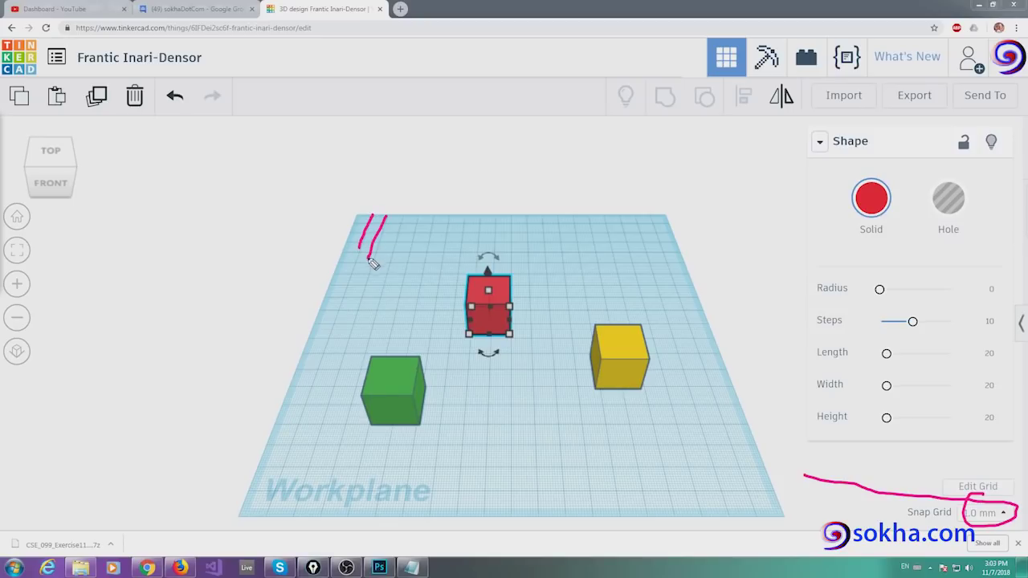
{"action": "left_click_drag", "start_coordinate": [401, 217], "coordinate": [388, 262]}
{"action": "left_click_drag", "start_coordinate": [360, 224], "coordinate": [491, 232]}
{"action": "left_click_drag", "start_coordinate": [334, 238], "coordinate": [485, 242]}
{"action": "left_click_drag", "start_coordinate": [370, 248], "coordinate": [474, 251]}
{"action": "mouse_move", "coordinate": [544, 194]}
{"action": "left_mouse_down"}
{"action": "mouse_move", "coordinate": [544, 244]}
{"action": "mouse_move", "coordinate": [611, 246]}
{"action": "left_mouse_up"}
{"action": "left_click", "coordinate": [619, 232]}
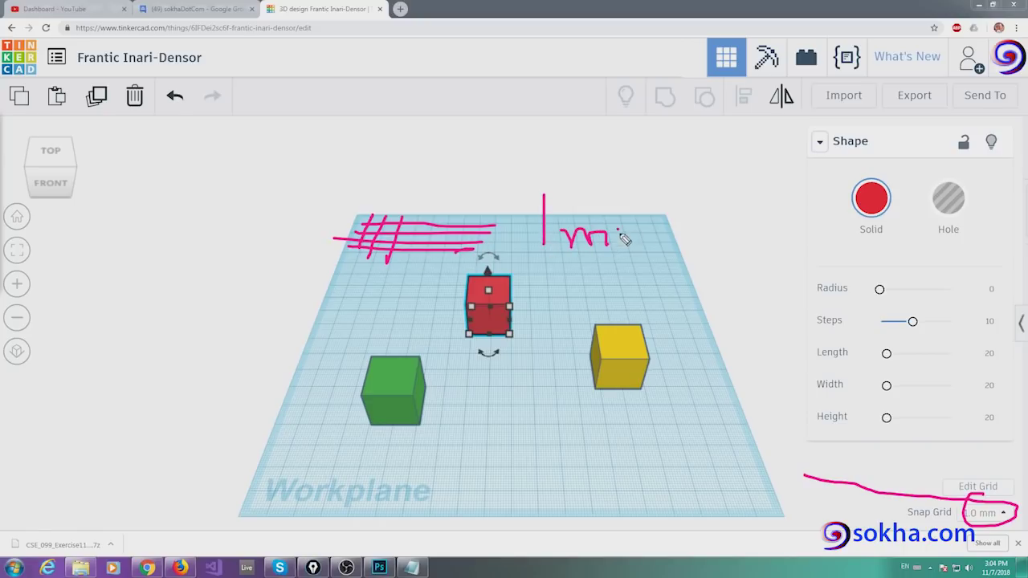
{"action": "mouse_move", "coordinate": [800, 343]}
{"action": "left_mouse_down"}
{"action": "mouse_move", "coordinate": [974, 452]}
{"action": "mouse_move", "coordinate": [971, 487]}
{"action": "mouse_move", "coordinate": [979, 465]}
{"action": "left_mouse_up"}
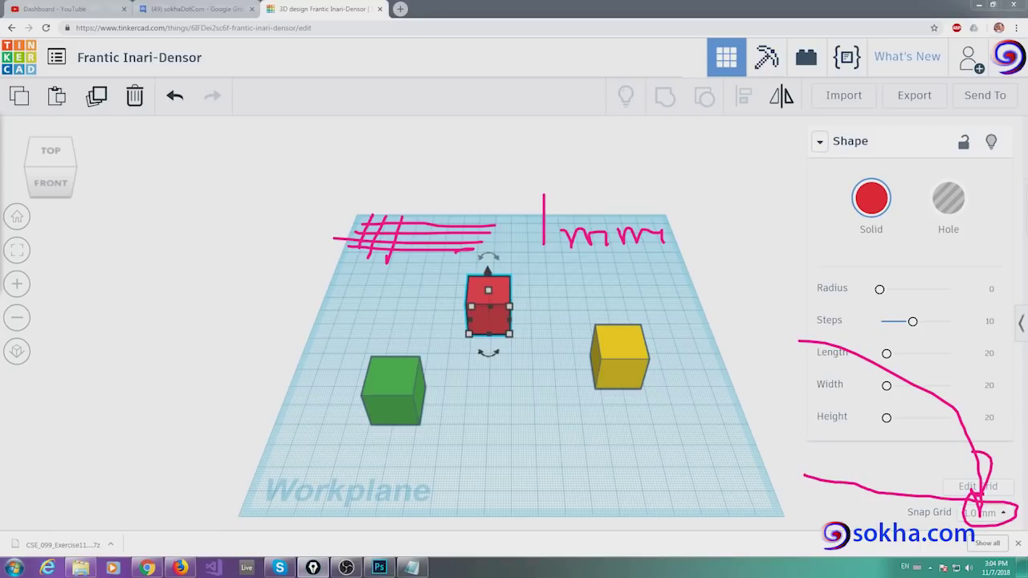
{"action": "key", "text": "Escape"}
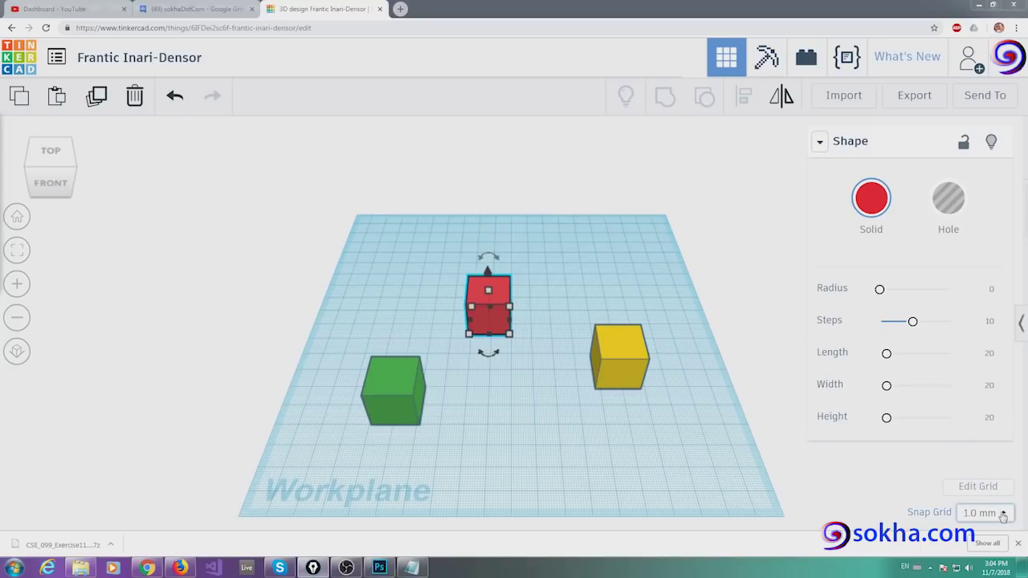
- Change the Snap Grid setting from 1.0 mm to Off
{"action": "left_click", "coordinate": [985, 513]}
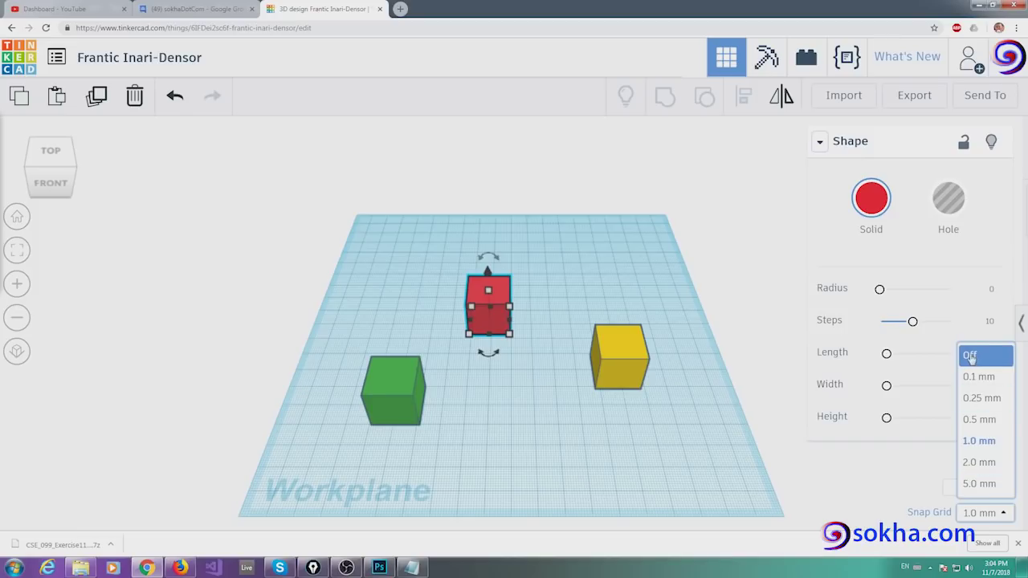
{"action": "left_click", "coordinate": [973, 357]}
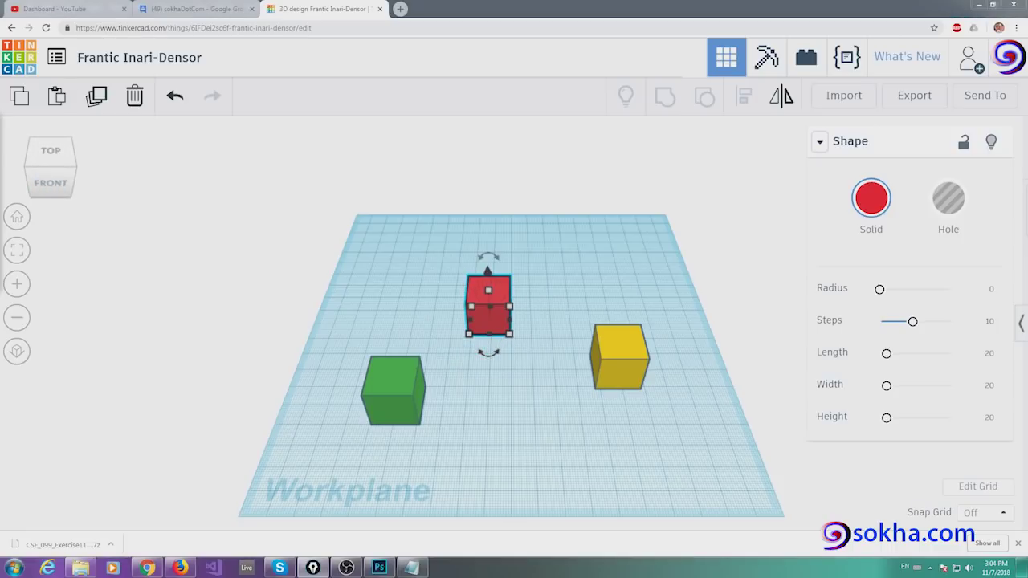
{"action": "mouse_move", "coordinate": [931, 490]}
{"action": "left_mouse_down"}
{"action": "mouse_move", "coordinate": [888, 493]}
{"action": "mouse_move", "coordinate": [952, 530]}
{"action": "mouse_move", "coordinate": [888, 488]}
{"action": "left_mouse_up"}
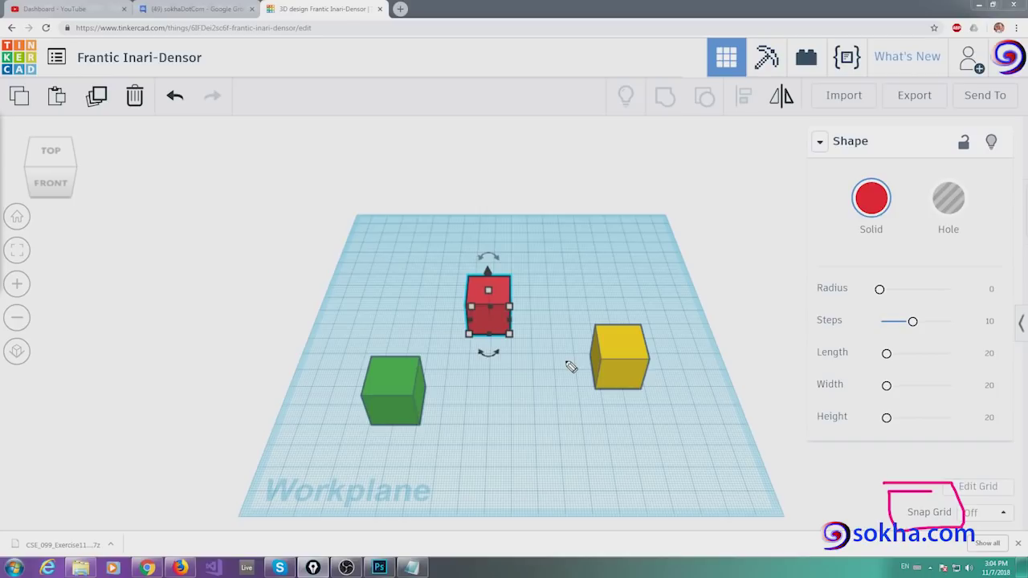
{"action": "mouse_move", "coordinate": [492, 289]}
{"action": "left_mouse_down"}
{"action": "mouse_move", "coordinate": [609, 286]}
{"action": "mouse_move", "coordinate": [562, 301]}
{"action": "left_mouse_up"}
{"action": "mouse_move", "coordinate": [486, 287]}
{"action": "left_mouse_down"}
{"action": "mouse_move", "coordinate": [419, 286]}
{"action": "mouse_move", "coordinate": [447, 297]}
{"action": "left_mouse_up"}
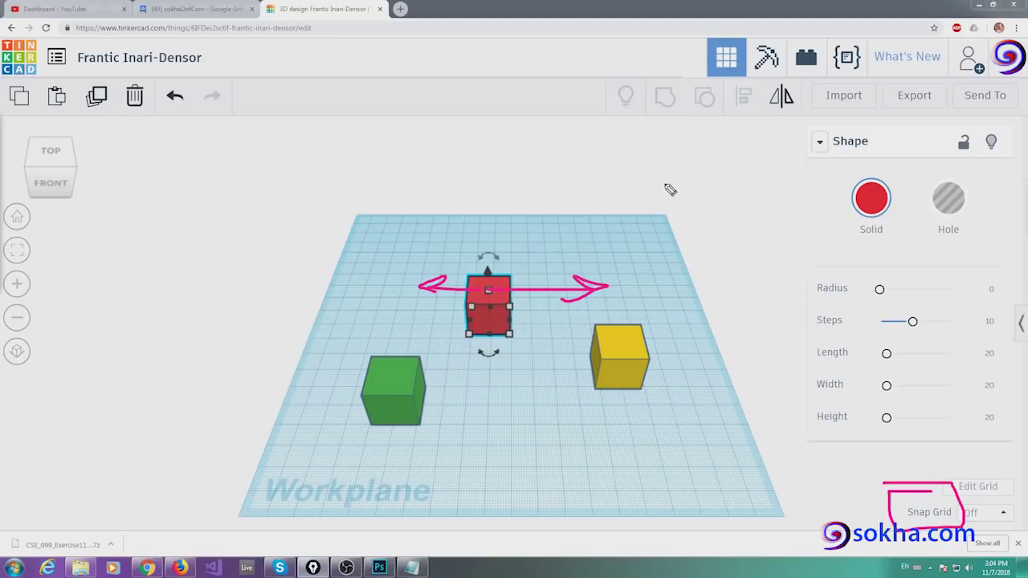
{"action": "mouse_move", "coordinate": [905, 422]}
{"action": "left_mouse_down"}
{"action": "mouse_move", "coordinate": [921, 501]}
{"action": "mouse_move", "coordinate": [934, 474]}
{"action": "left_mouse_up"}
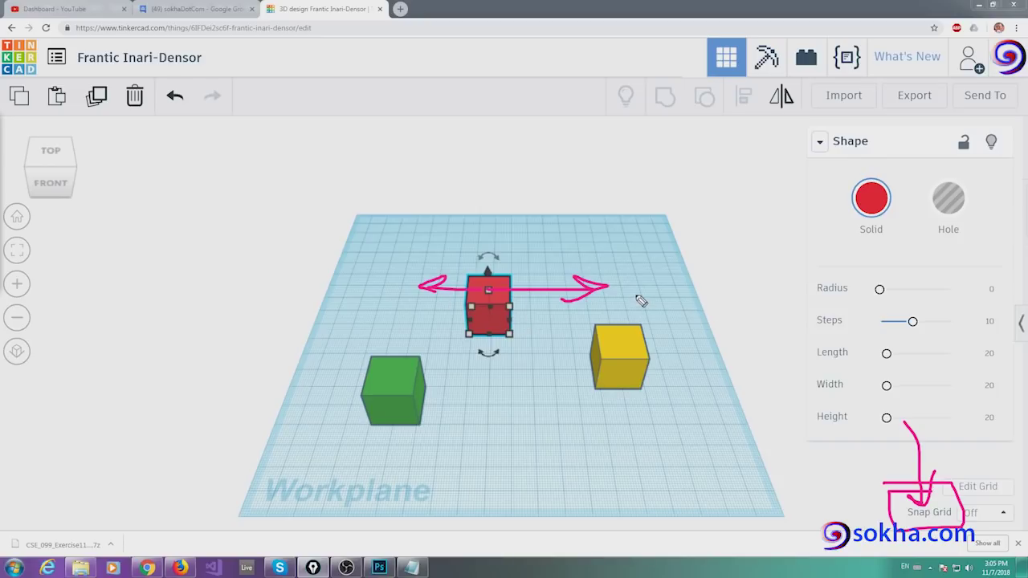
{"action": "mouse_move", "coordinate": [536, 180]}
{"action": "left_mouse_down"}
{"action": "mouse_move", "coordinate": [586, 192]}
{"action": "mouse_move", "coordinate": [604, 184]}
{"action": "mouse_move", "coordinate": [624, 197]}
{"action": "mouse_move", "coordinate": [666, 197]}
{"action": "mouse_move", "coordinate": [680, 186]}
{"action": "mouse_move", "coordinate": [701, 195]}
{"action": "left_mouse_up"}
{"action": "left_click", "coordinate": [554, 200]}
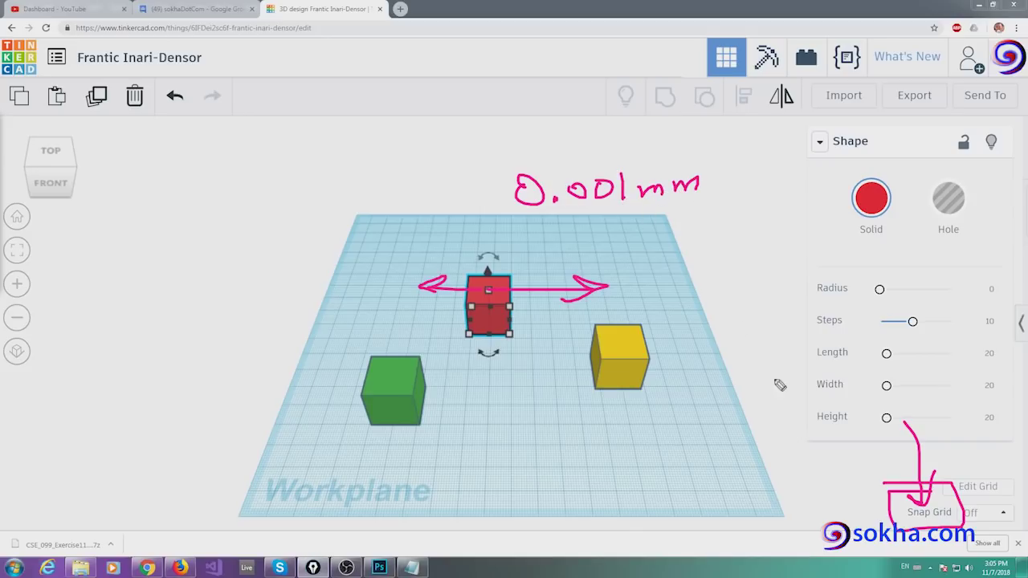
{"action": "mouse_move", "coordinate": [766, 397]}
{"action": "left_mouse_down"}
{"action": "mouse_move", "coordinate": [889, 482]}
{"action": "mouse_move", "coordinate": [901, 445]}
{"action": "left_mouse_up"}
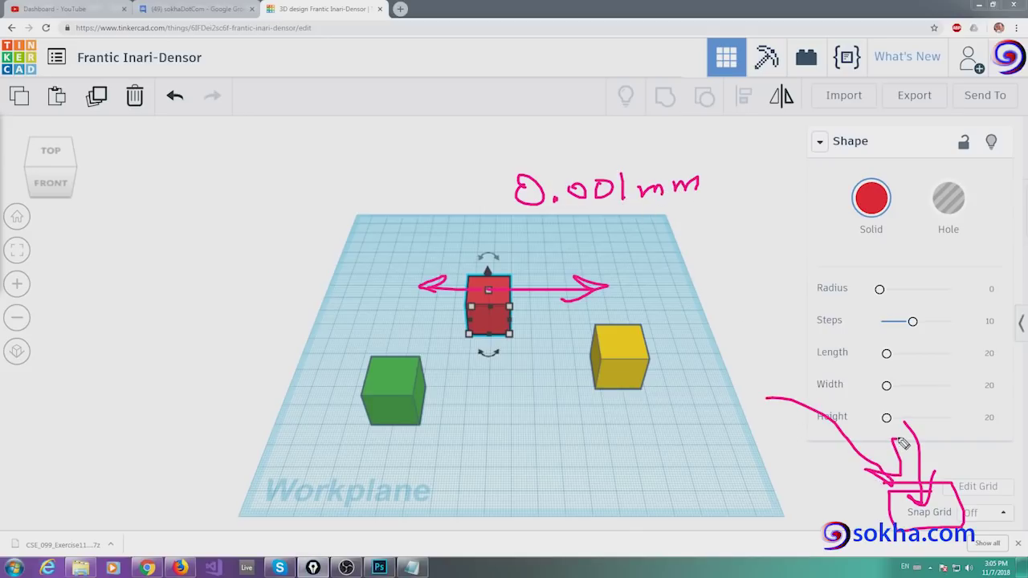
{"action": "mouse_move", "coordinate": [966, 426]}
{"action": "left_mouse_down"}
{"action": "mouse_move", "coordinate": [967, 526]}
{"action": "mouse_move", "coordinate": [975, 455]}
{"action": "left_mouse_up"}
{"action": "mouse_move", "coordinate": [279, 183]}
{"action": "left_mouse_down"}
{"action": "mouse_move", "coordinate": [268, 250]}
{"action": "mouse_move", "coordinate": [397, 235]}
{"action": "left_mouse_up"}
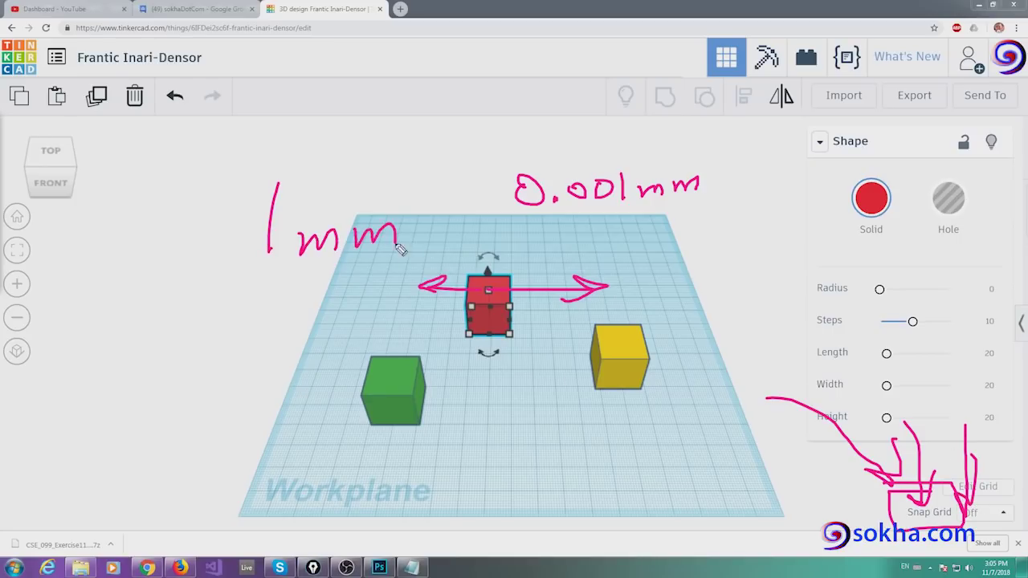
{"action": "mouse_move", "coordinate": [517, 323]}
{"action": "left_mouse_down"}
{"action": "mouse_move", "coordinate": [582, 322]}
{"action": "mouse_move", "coordinate": [561, 329]}
{"action": "left_mouse_up"}
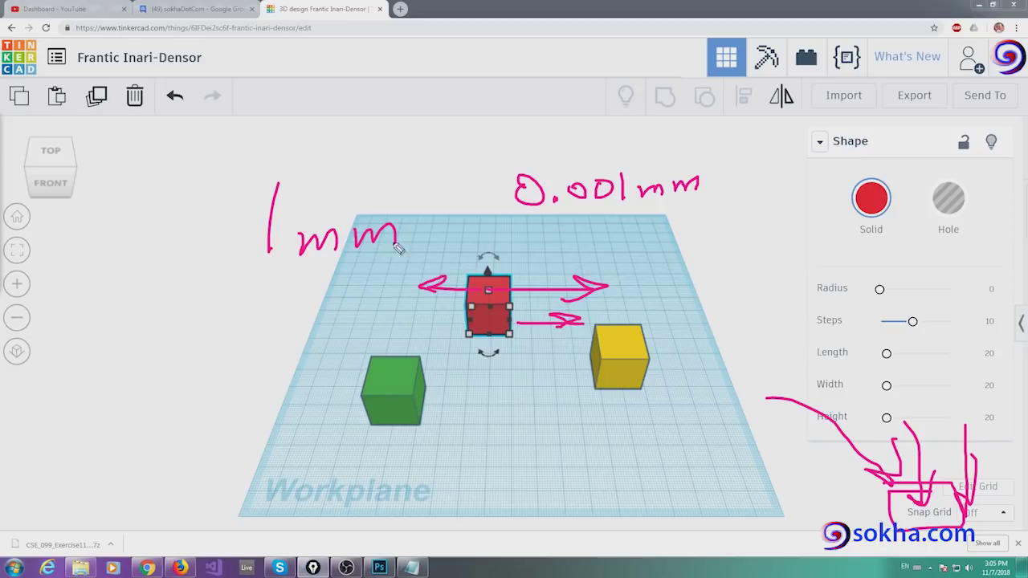
{"action": "left_click_drag", "start_coordinate": [272, 168], "coordinate": [261, 151]}
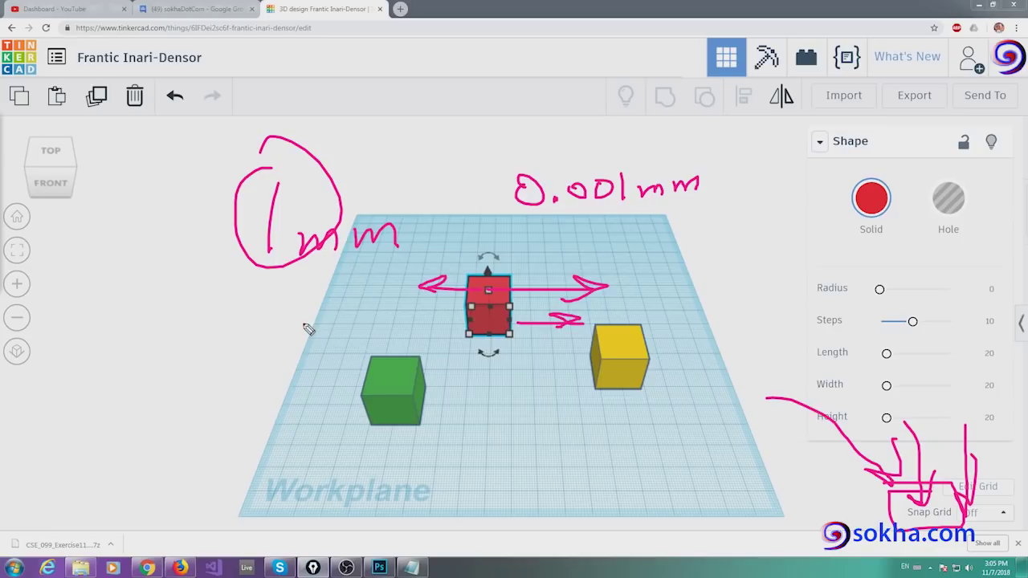
{"action": "mouse_move", "coordinate": [252, 294]}
{"action": "left_mouse_down"}
{"action": "mouse_move", "coordinate": [249, 371]}
{"action": "mouse_move", "coordinate": [268, 376]}
{"action": "mouse_move", "coordinate": [233, 430]}
{"action": "left_mouse_up"}
{"action": "mouse_move", "coordinate": [509, 417]}
{"action": "left_mouse_down"}
{"action": "mouse_move", "coordinate": [509, 441]}
{"action": "mouse_move", "coordinate": [538, 440]}
{"action": "left_mouse_up"}
{"action": "left_click", "coordinate": [521, 439]}
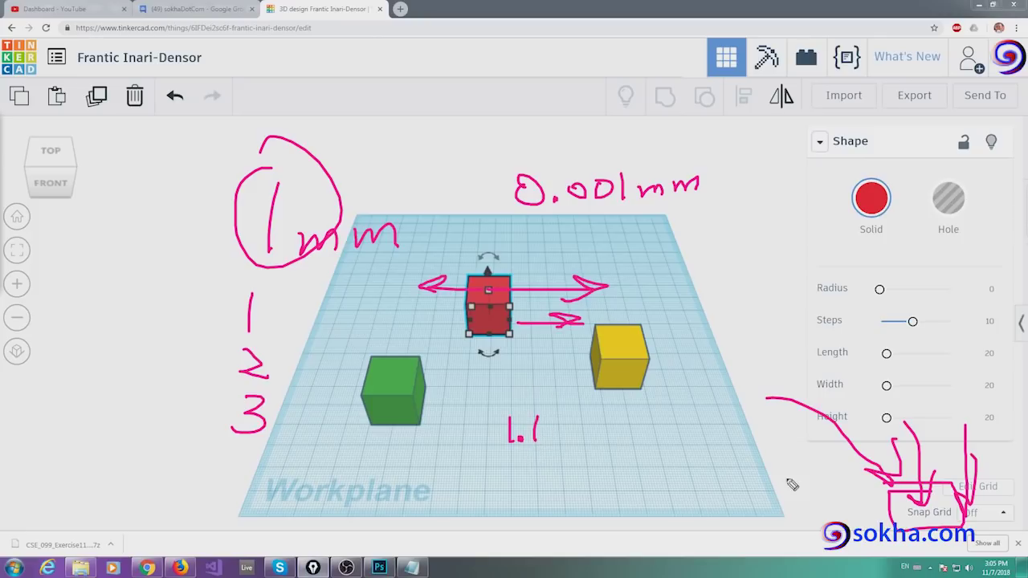
{"action": "left_click_drag", "start_coordinate": [751, 426], "coordinate": [876, 498]}
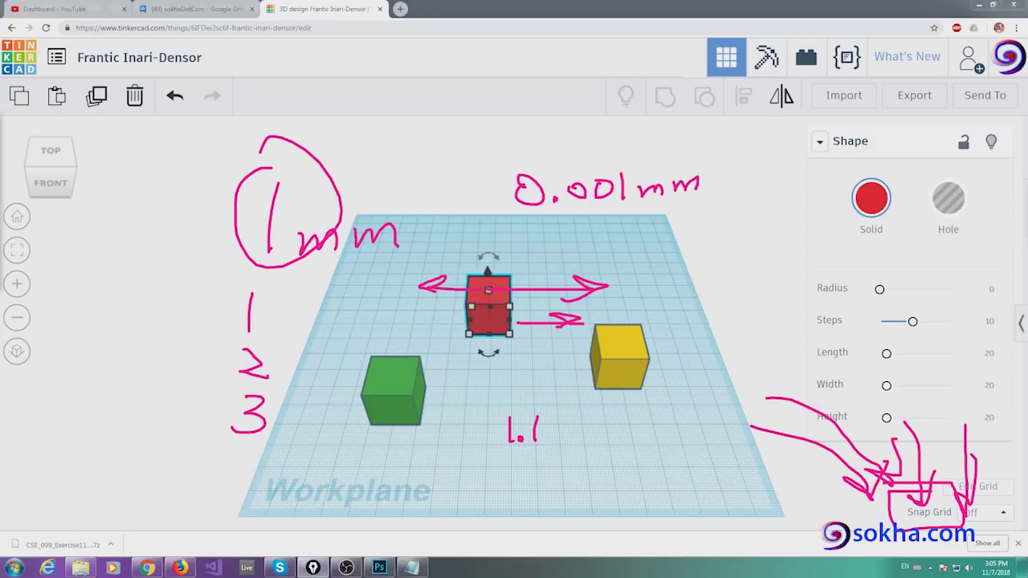
{"action": "key", "text": "Escape"}
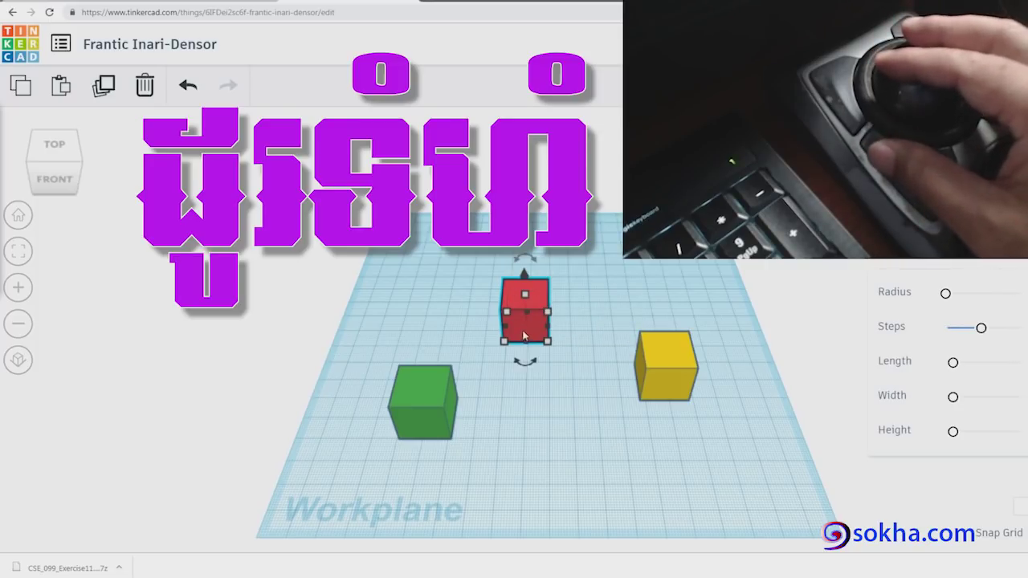
- Fit the view to the red cube, zoom out four steps, and orbit to a front view
{"action": "left_click", "coordinate": [13, 256]}
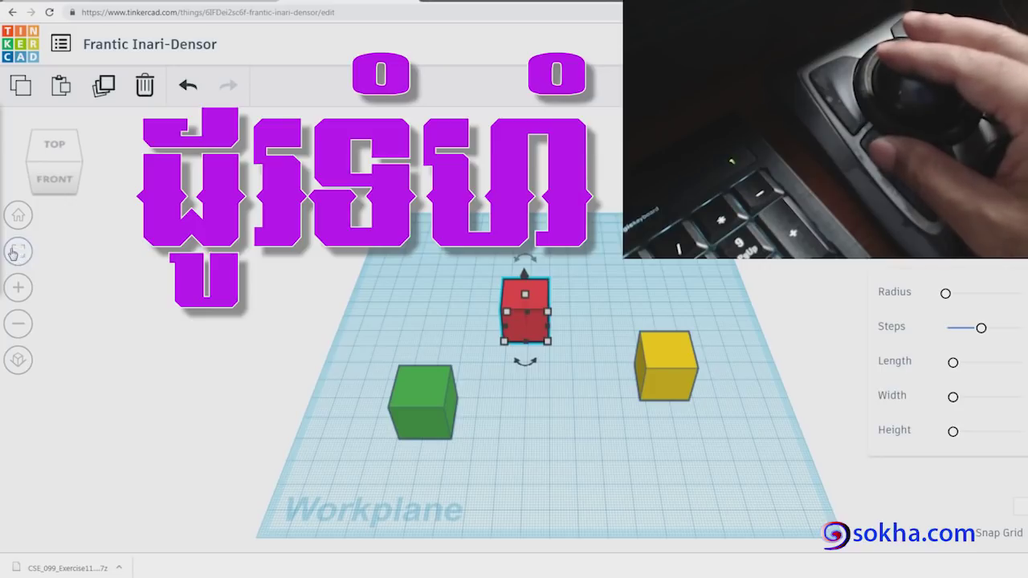
{"action": "left_click", "coordinate": [22, 253]}
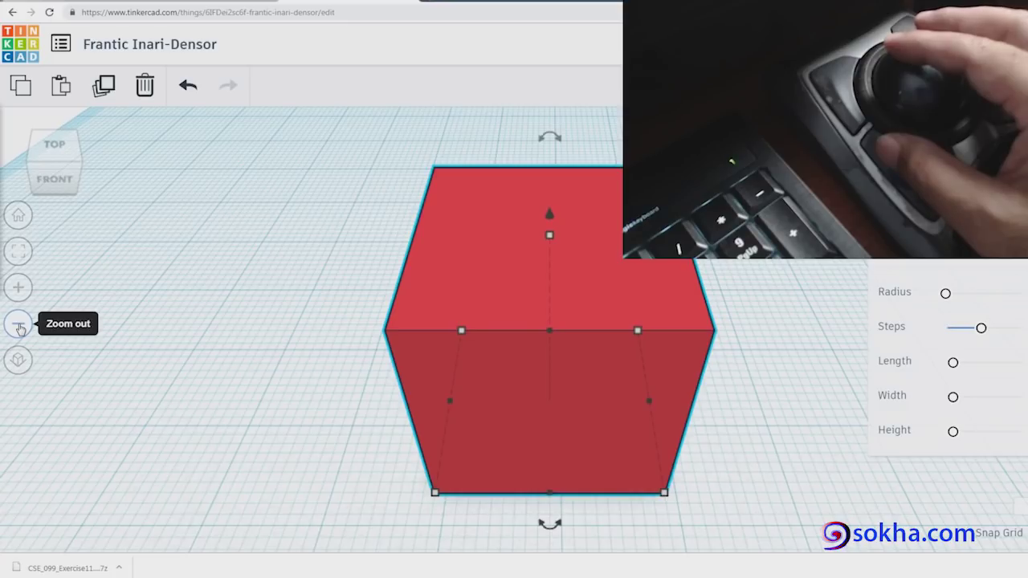
{"action": "left_click", "coordinate": [20, 329]}
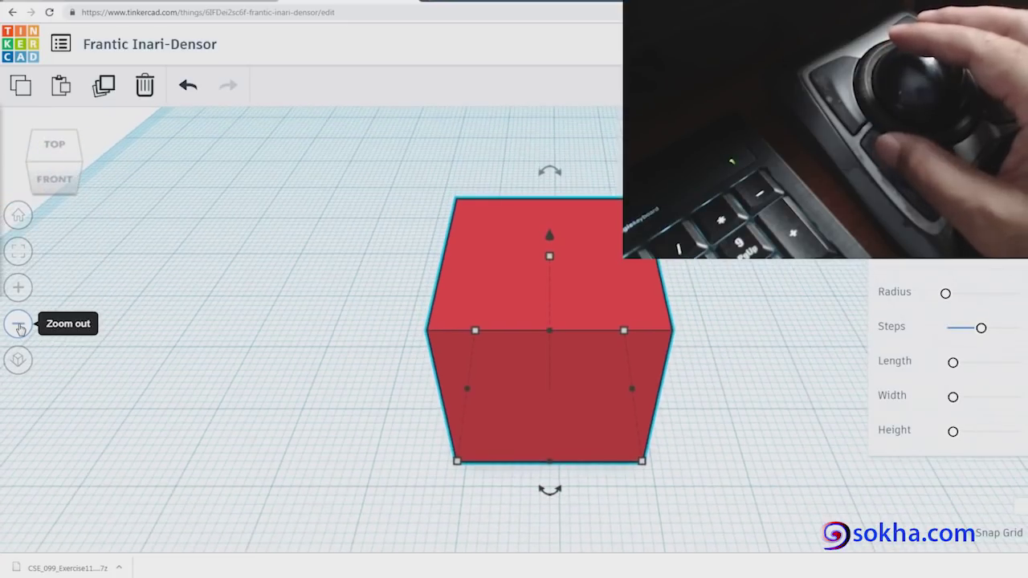
{"action": "left_click", "coordinate": [20, 329]}
{"action": "left_click", "coordinate": [20, 330]}
{"action": "left_click", "coordinate": [20, 330]}
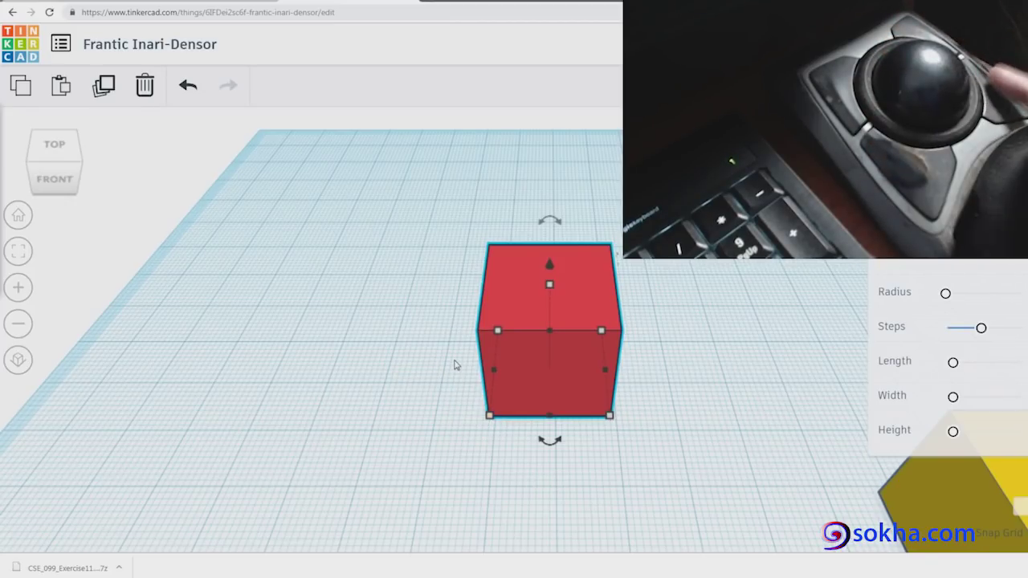
{"action": "right_click_drag", "start_coordinate": [455, 366], "coordinate": [573, 331]}
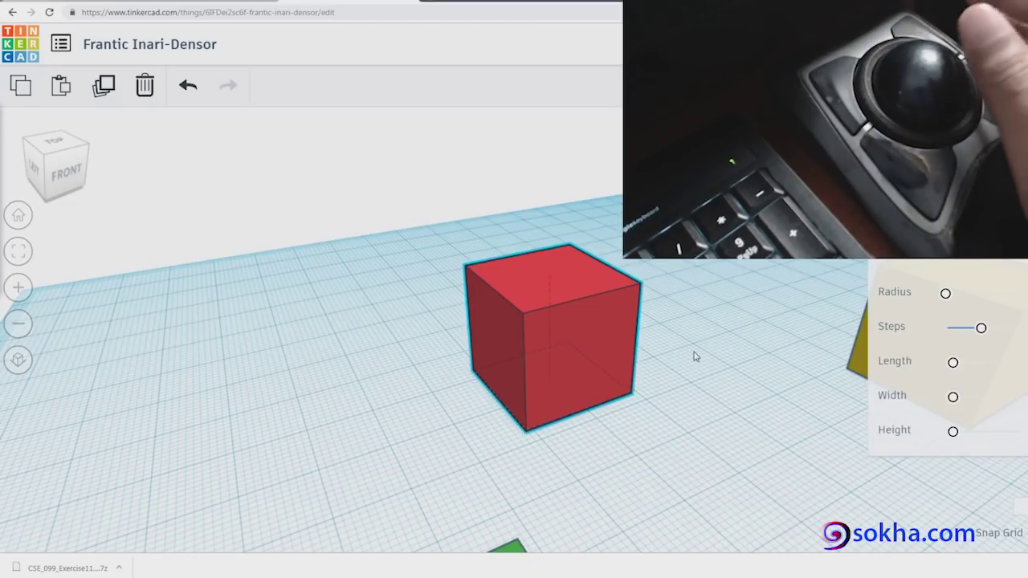
{"action": "mouse_move", "coordinate": [696, 356]}
{"action": "right_mouse_down"}
{"action": "mouse_move", "coordinate": [596, 340]}
{"action": "mouse_move", "coordinate": [595, 314]}
{"action": "right_mouse_up"}
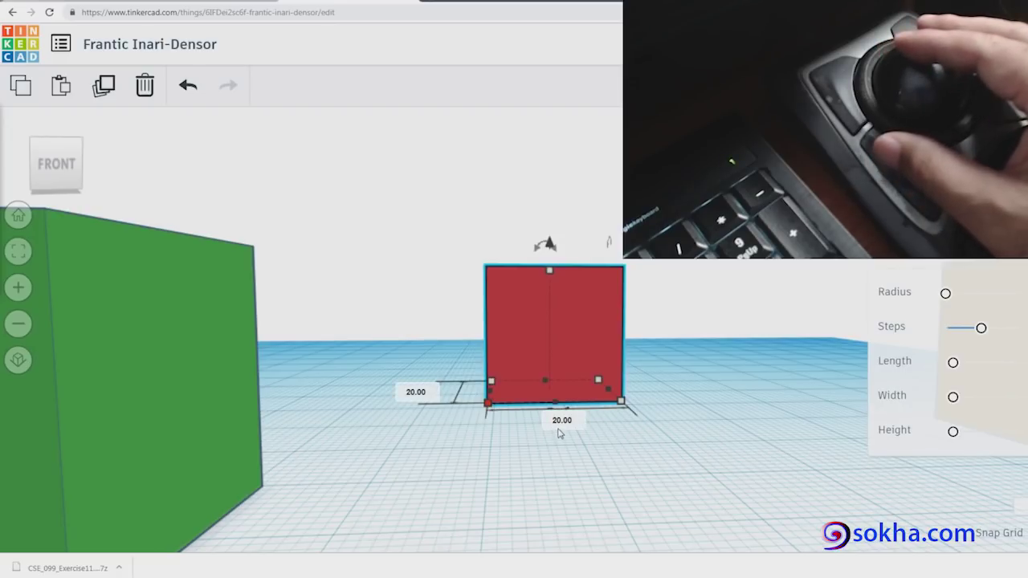
{"action": "left_click", "coordinate": [561, 424]}
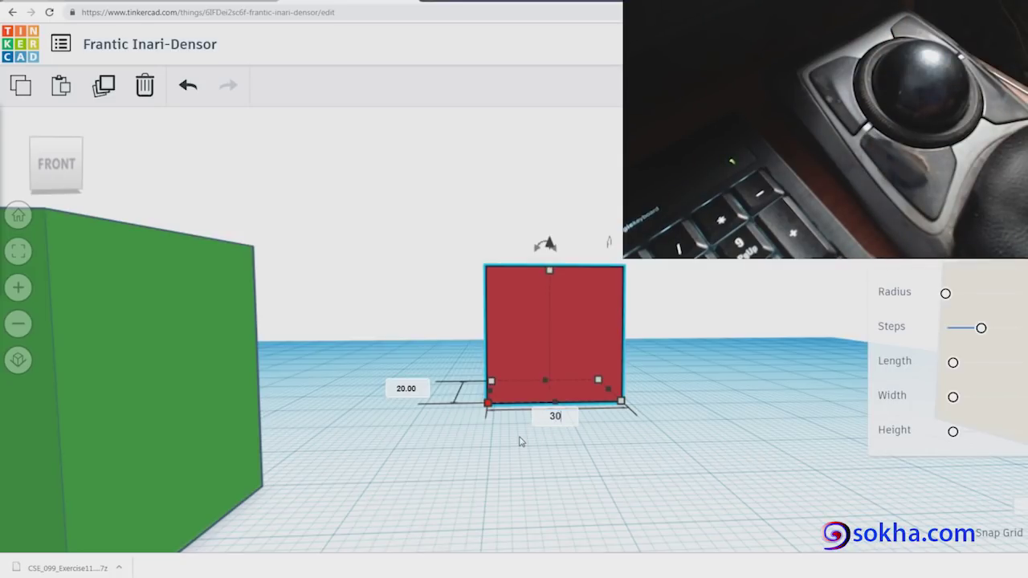
{"action": "key", "text": "Return"}
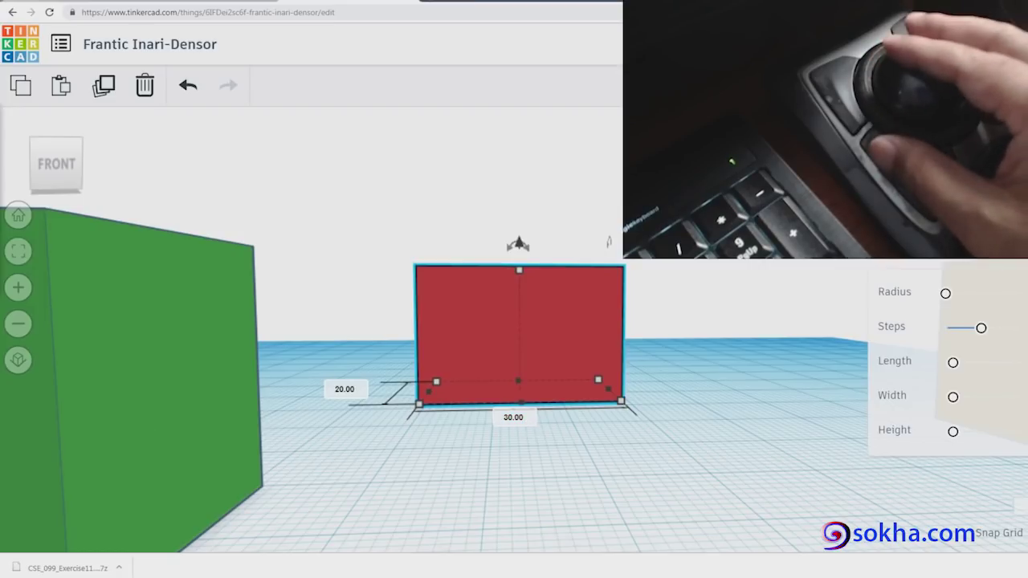
{"action": "mouse_move", "coordinate": [188, 98]}
{"action": "left_mouse_down"}
{"action": "mouse_move", "coordinate": [189, 110]}
{"action": "mouse_move", "coordinate": [222, 126]}
{"action": "mouse_move", "coordinate": [241, 184]}
{"action": "mouse_move", "coordinate": [277, 199]}
{"action": "left_mouse_up"}
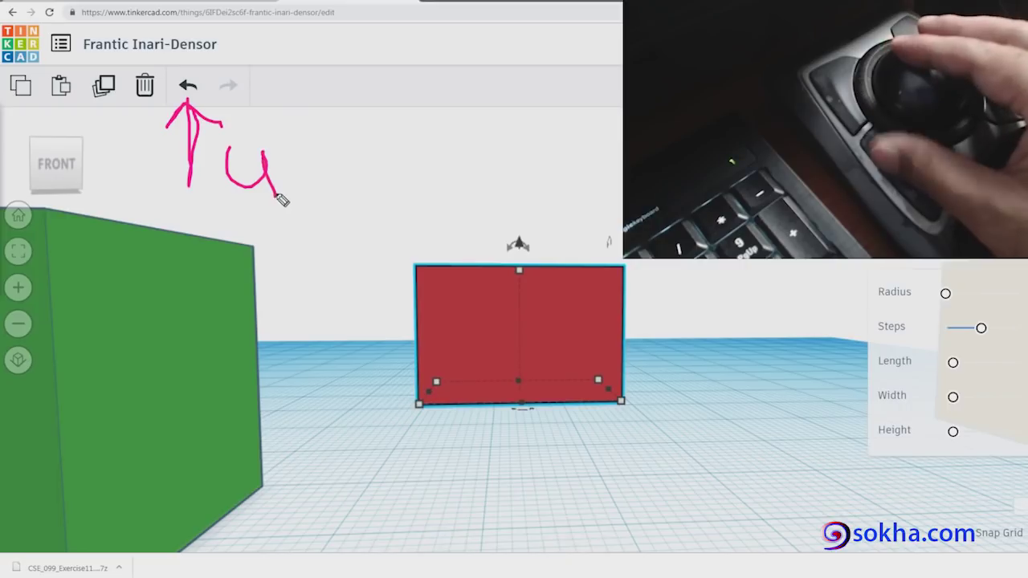
{"action": "mouse_move", "coordinate": [293, 164]}
{"action": "left_mouse_down"}
{"action": "mouse_move", "coordinate": [333, 154]}
{"action": "mouse_move", "coordinate": [353, 194]}
{"action": "left_mouse_up"}
{"action": "left_click_drag", "start_coordinate": [353, 145], "coordinate": [342, 195]}
{"action": "mouse_move", "coordinate": [414, 146]}
{"action": "left_mouse_down"}
{"action": "mouse_move", "coordinate": [418, 187]}
{"action": "mouse_move", "coordinate": [407, 143]}
{"action": "left_mouse_up"}
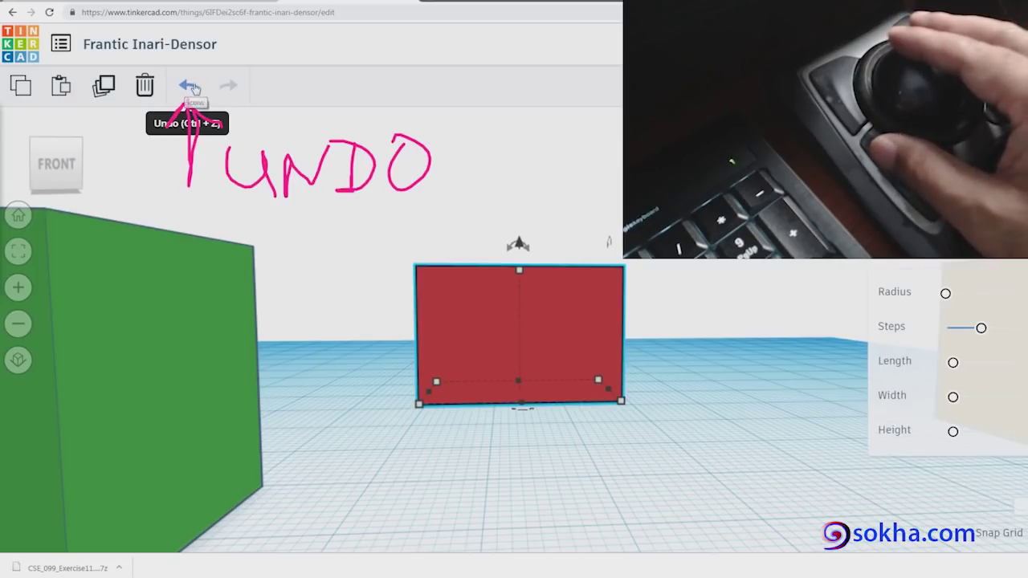
{"action": "left_click", "coordinate": [188, 88]}
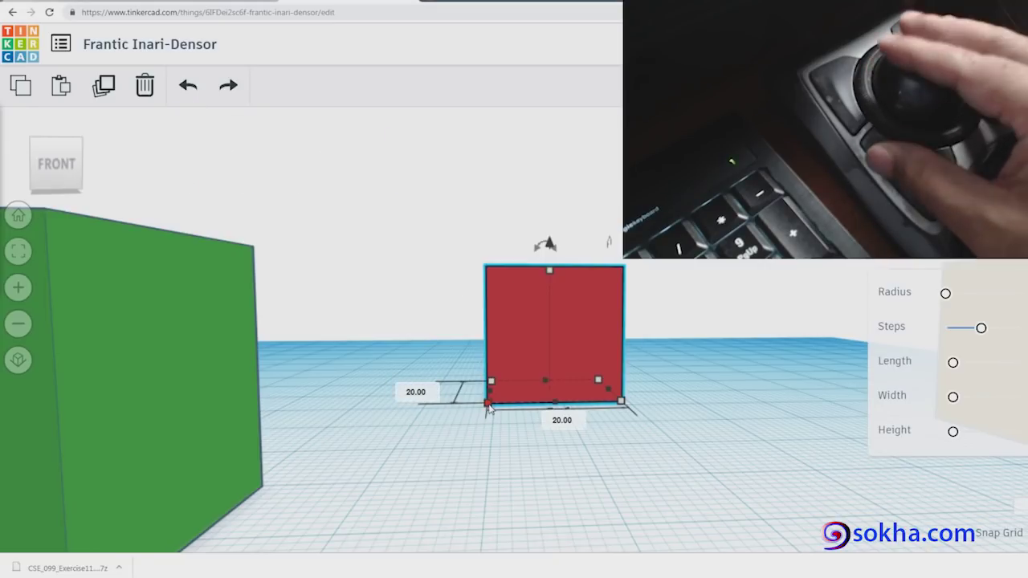
- Change the red box's width to 40 and its height from 20 to 30
{"action": "left_click", "coordinate": [562, 420]}
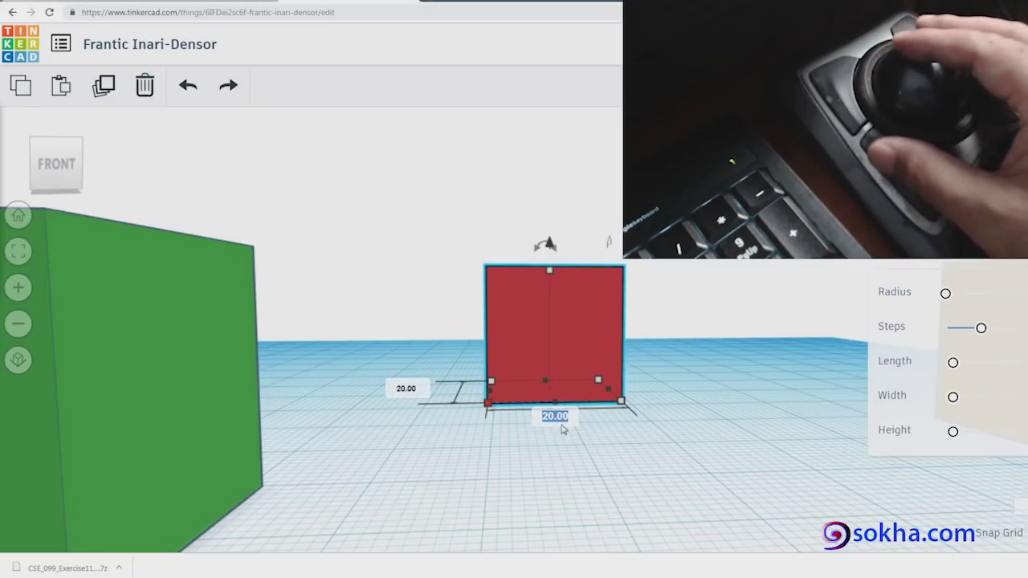
{"action": "type", "text": "40"}
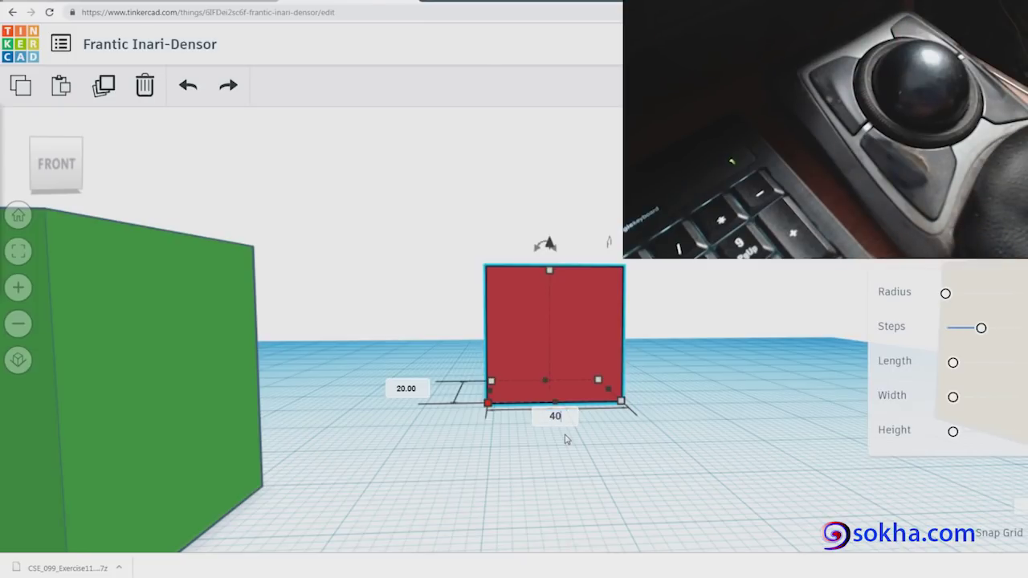
{"action": "key", "text": "Return"}
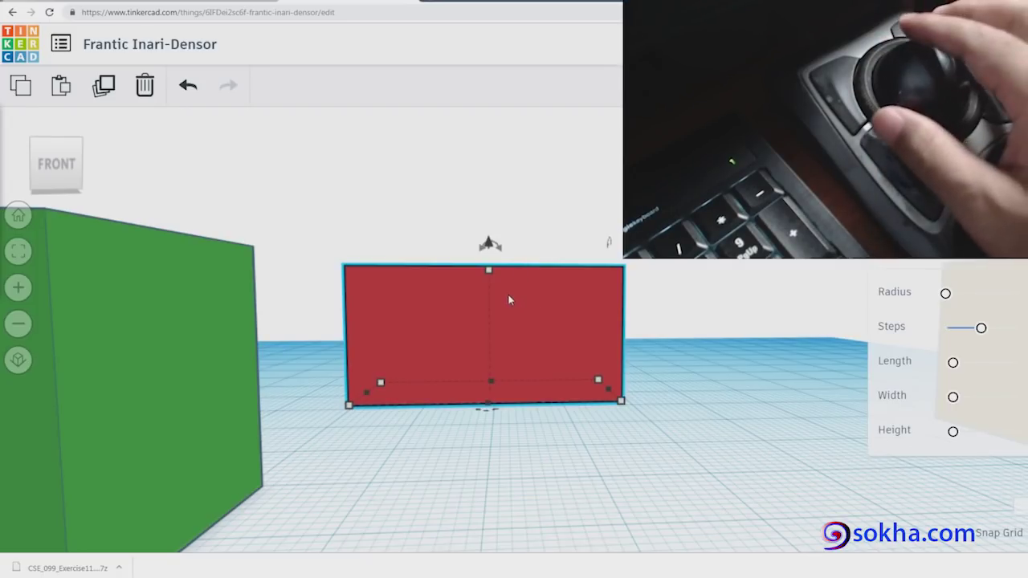
{"action": "left_click_drag", "start_coordinate": [508, 300], "coordinate": [509, 300]}
{"action": "mouse_move", "coordinate": [508, 300]}
{"action": "right_mouse_down"}
{"action": "mouse_move", "coordinate": [503, 349]}
{"action": "mouse_move", "coordinate": [524, 355]}
{"action": "mouse_move", "coordinate": [623, 314]}
{"action": "mouse_move", "coordinate": [506, 302]}
{"action": "mouse_move", "coordinate": [503, 317]}
{"action": "right_mouse_up"}
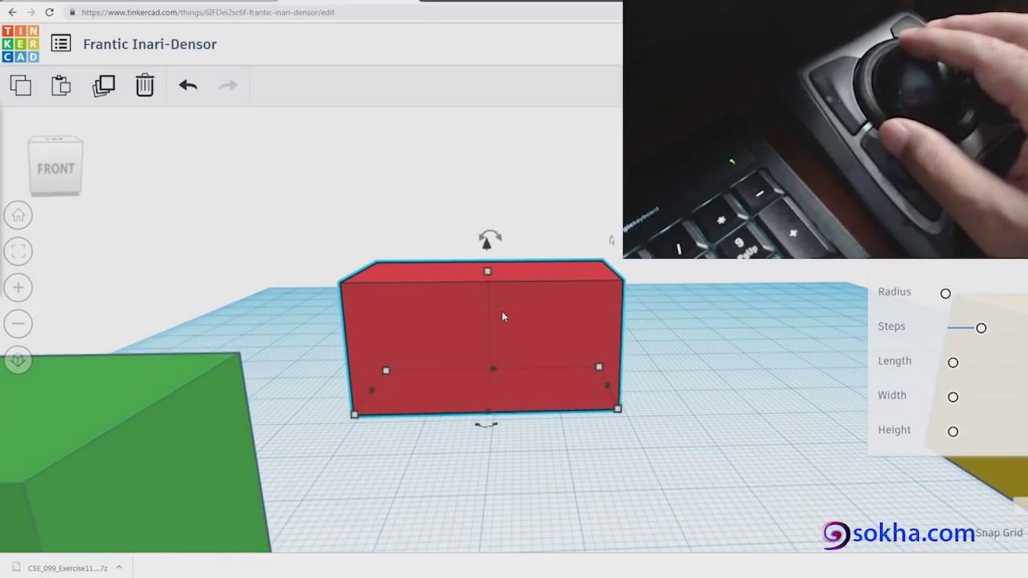
{"action": "mouse_move", "coordinate": [488, 271]}
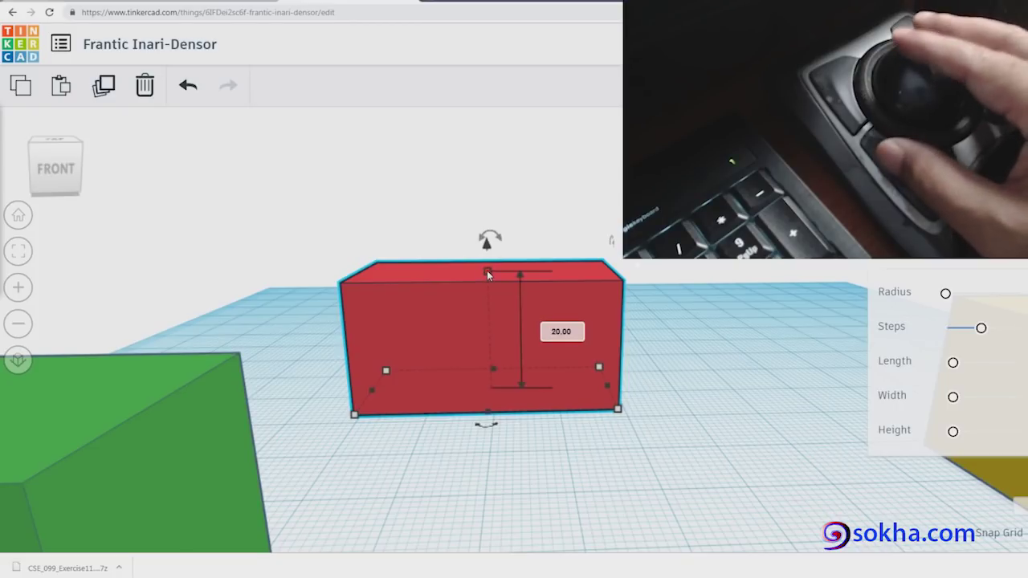
{"action": "left_click", "coordinate": [561, 332]}
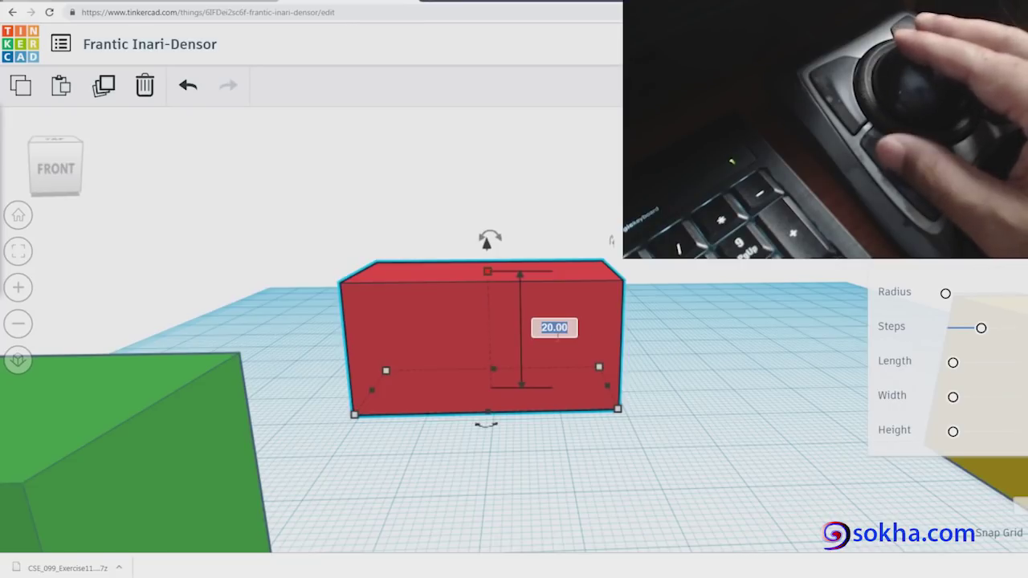
{"action": "type", "text": "30"}
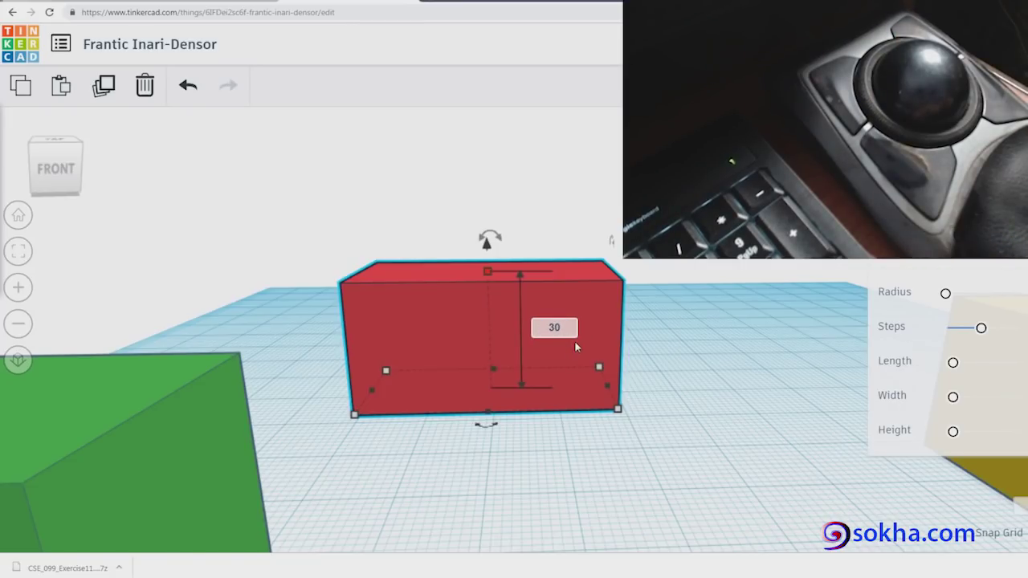
{"action": "key", "text": "Return"}
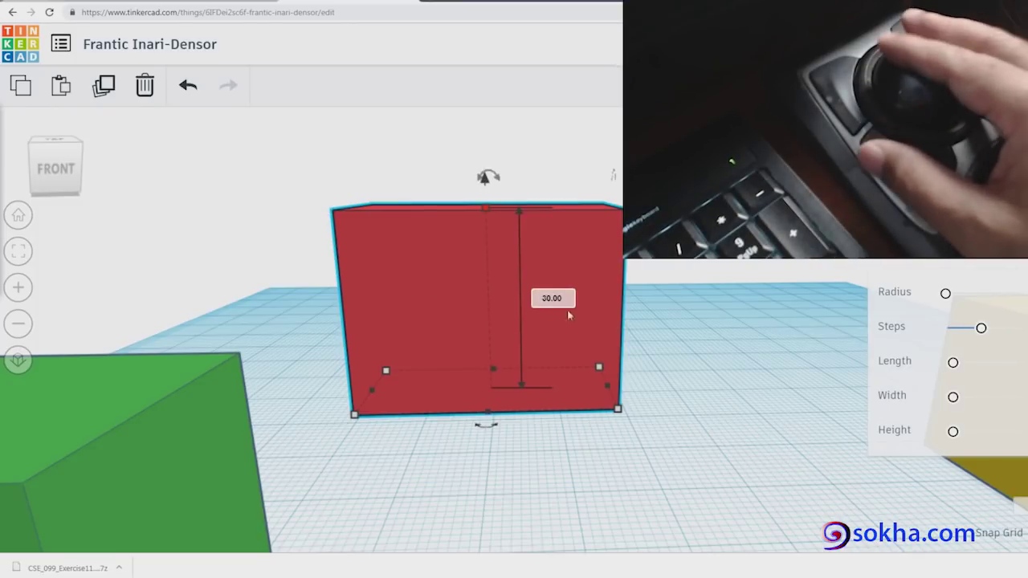
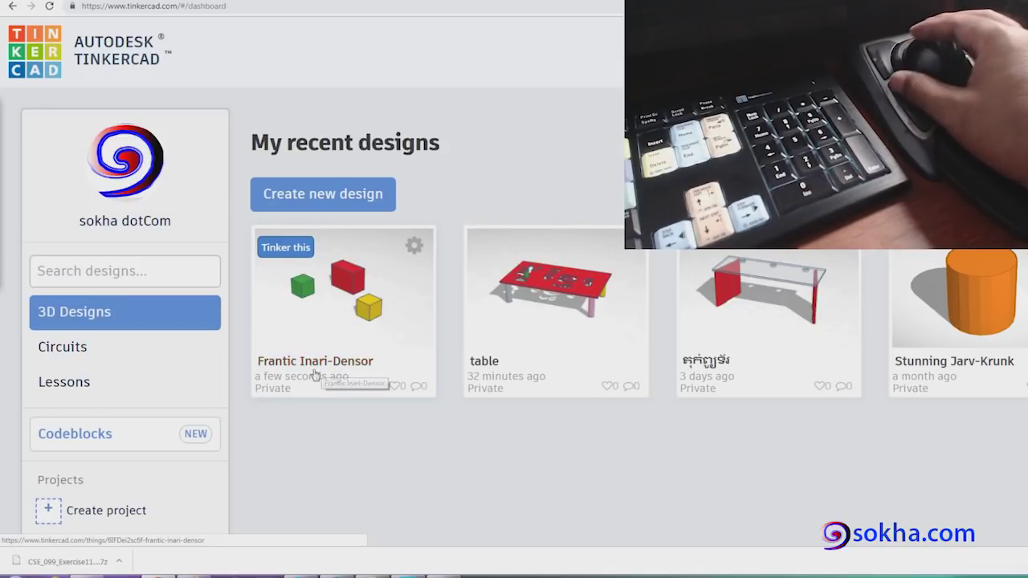
- In the design's Properties, replace the Design name with 'CAD 101 LESSON 1 :: INTRO, NAVIGATION'
{"action": "left_click", "coordinate": [413, 248]}
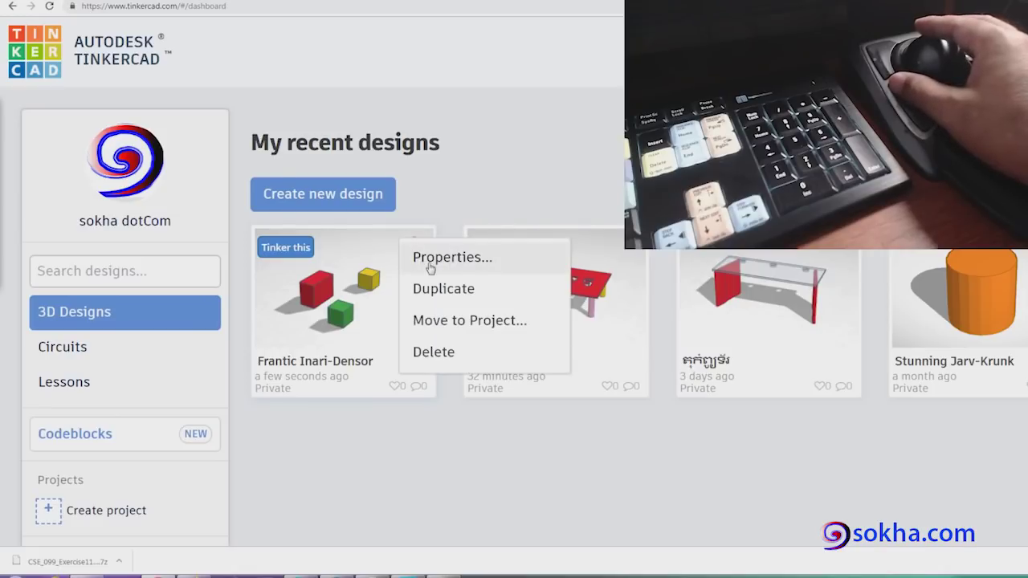
{"action": "left_click", "coordinate": [440, 259]}
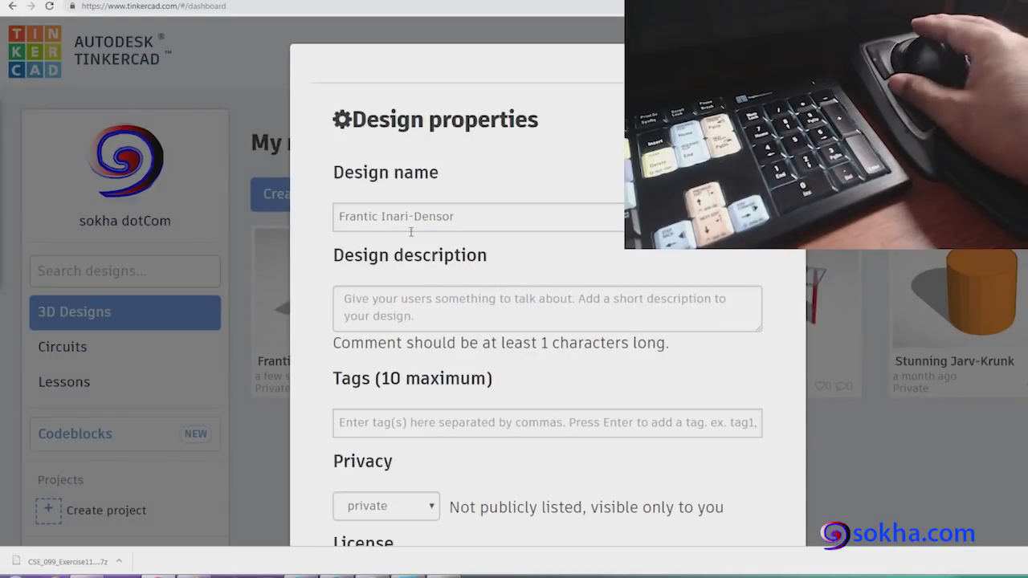
{"action": "mouse_move", "coordinate": [395, 217]}
{"action": "left_mouse_down"}
{"action": "mouse_move", "coordinate": [456, 217]}
{"action": "mouse_move", "coordinate": [275, 218]}
{"action": "left_mouse_up"}
{"action": "left_click", "coordinate": [488, 214]}
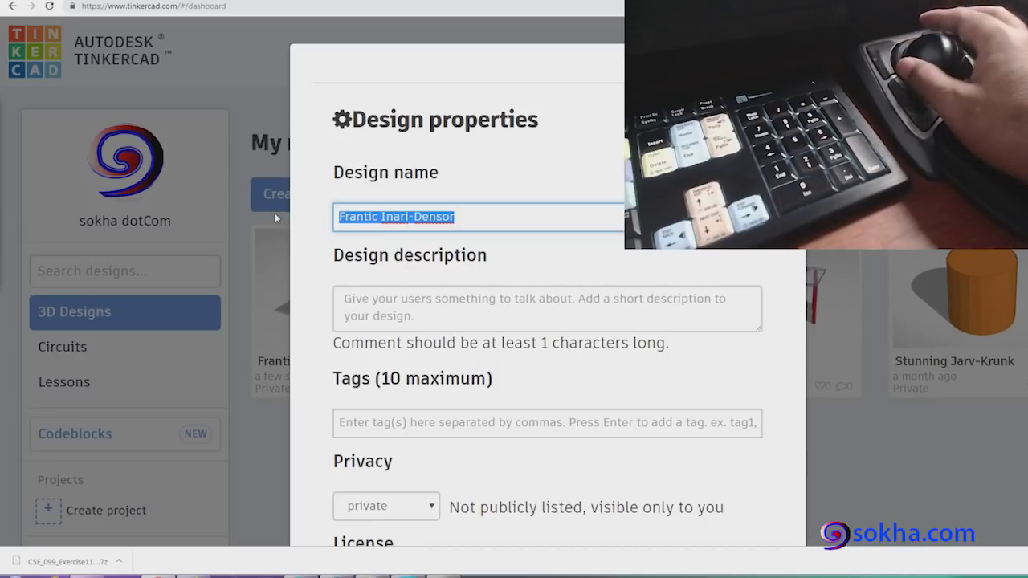
{"action": "type", "text": "CAD"}
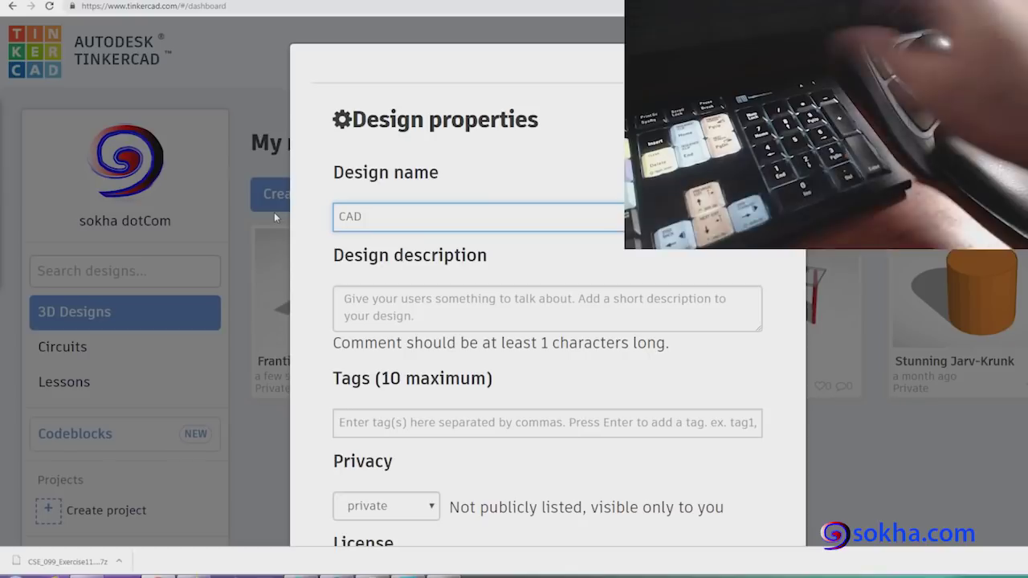
{"action": "type", "text": " 101 l"}
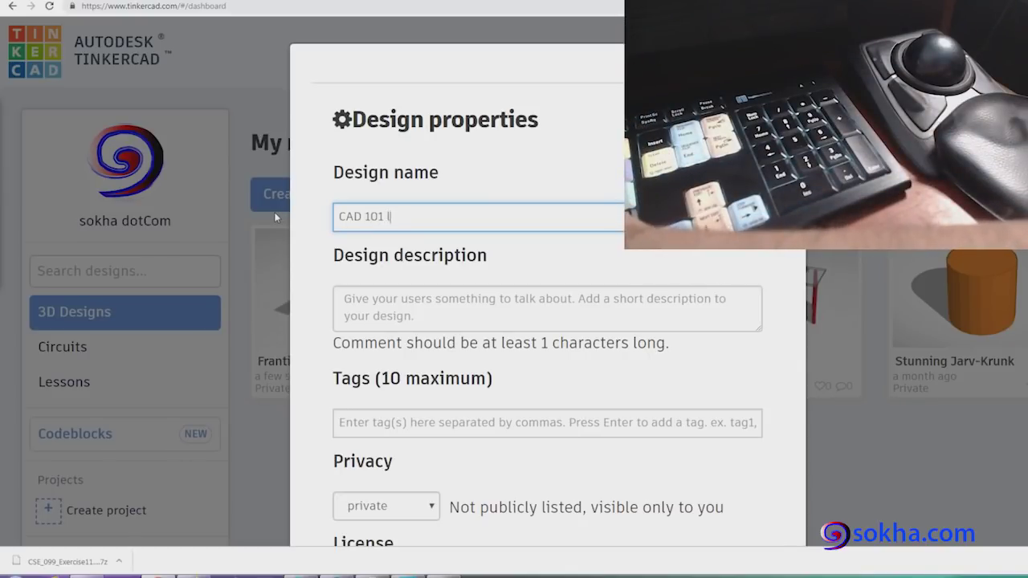
{"action": "type", "text": "ESSON 1"}
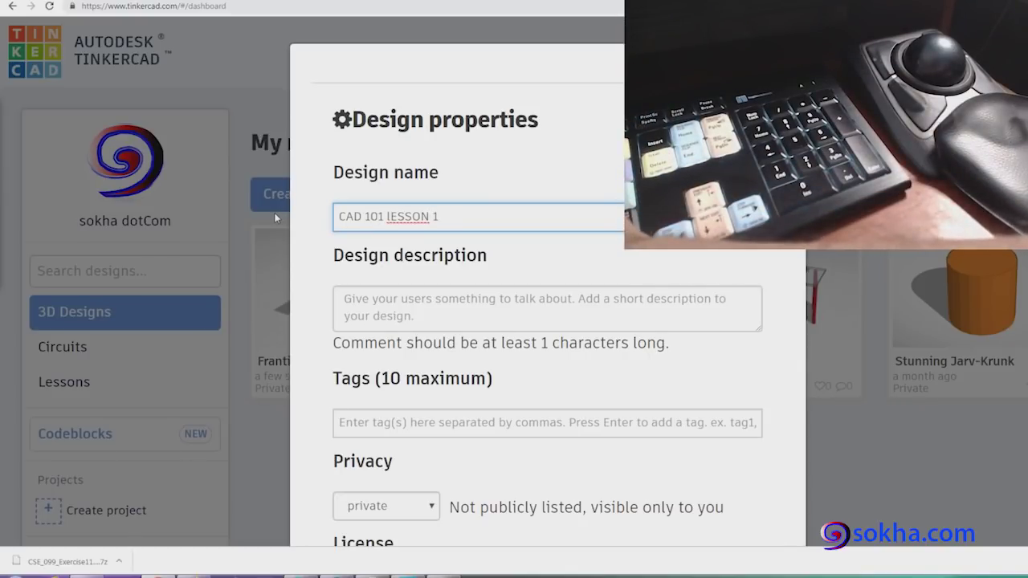
{"action": "type", "text": " ::"}
{"action": "type", "text": " l"}
{"action": "type", "text": "TR"}
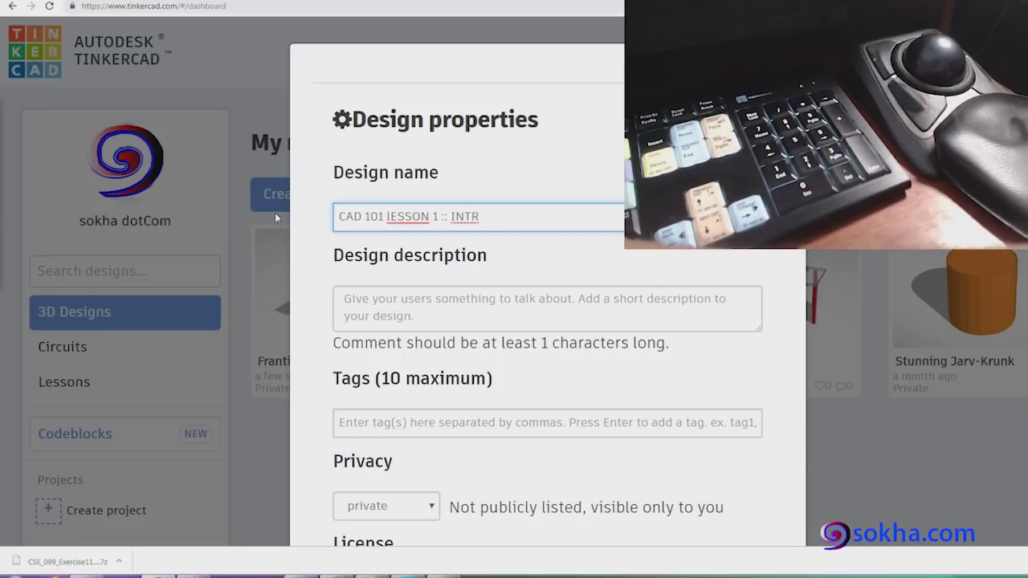
{"action": "type", "text": "O, N"}
{"action": "type", "text": "TION"}
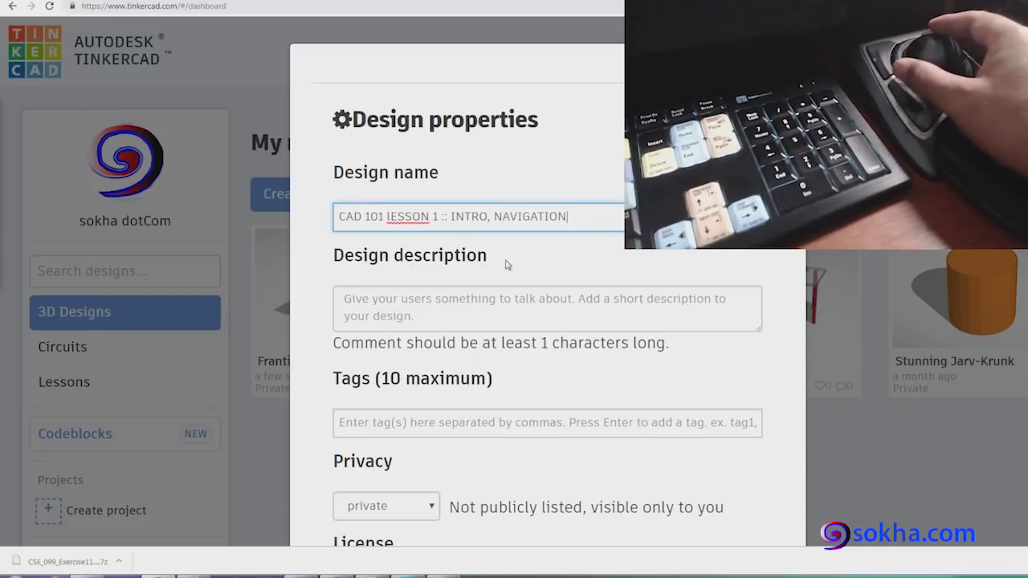
- Change the lowercase l in LESSON to a capital L and save the changes
{"action": "left_click", "coordinate": [386, 217]}
{"action": "key", "text": "Delete"}
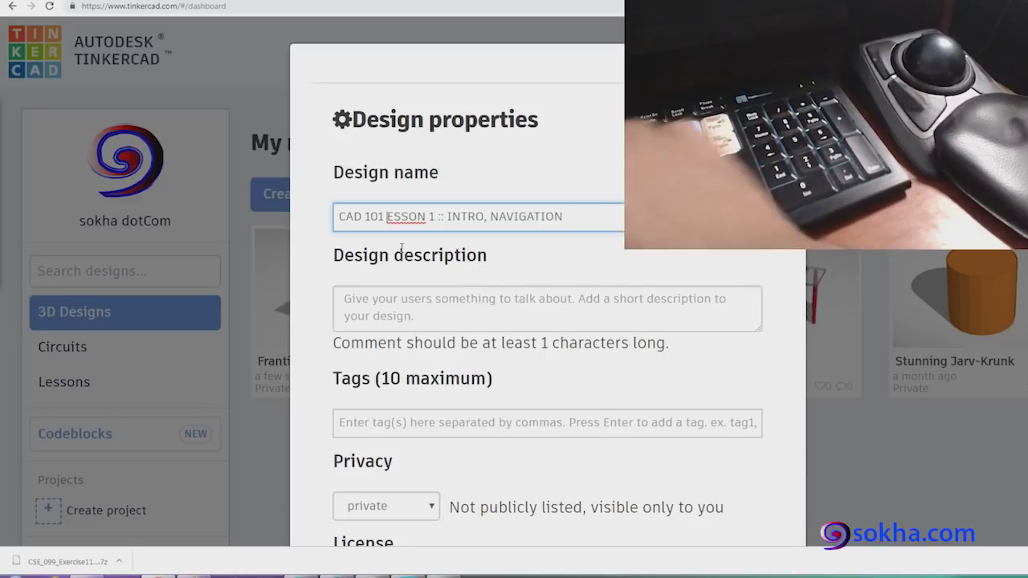
{"action": "type", "text": "L"}
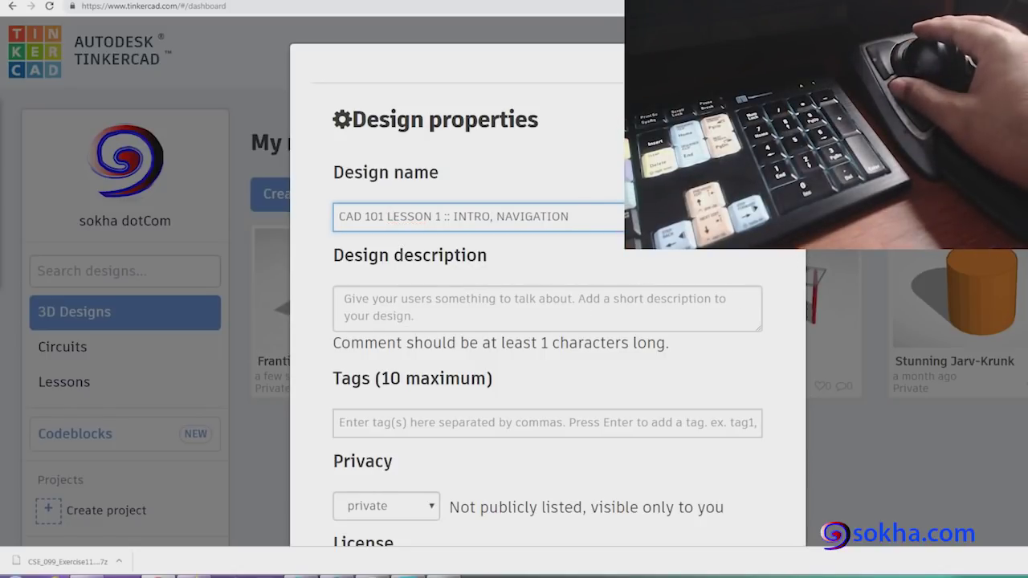
{"action": "scroll", "coordinate": [546, 322], "scroll_direction": "down", "scroll_amount": 3}
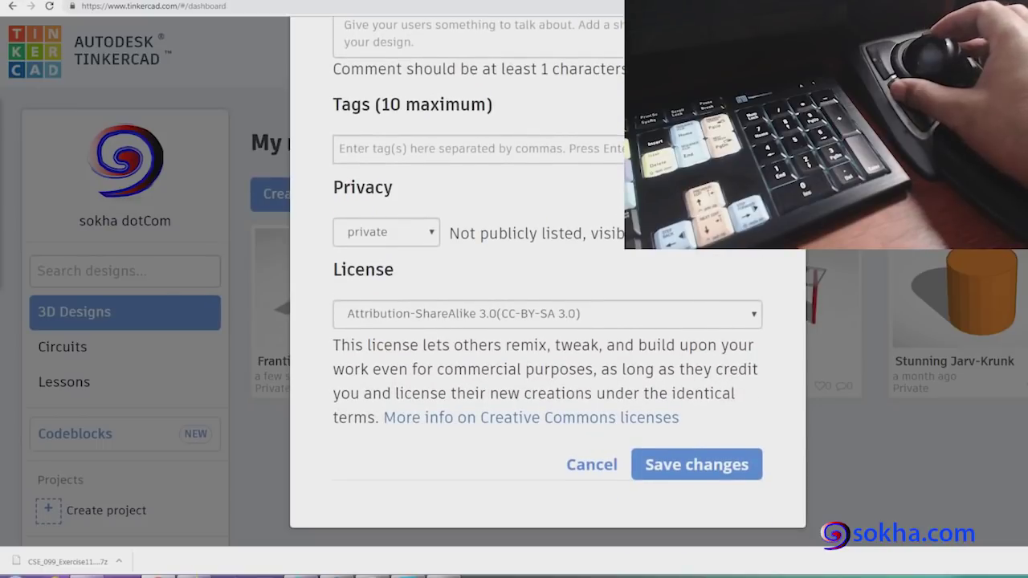
{"action": "left_click", "coordinate": [689, 466]}
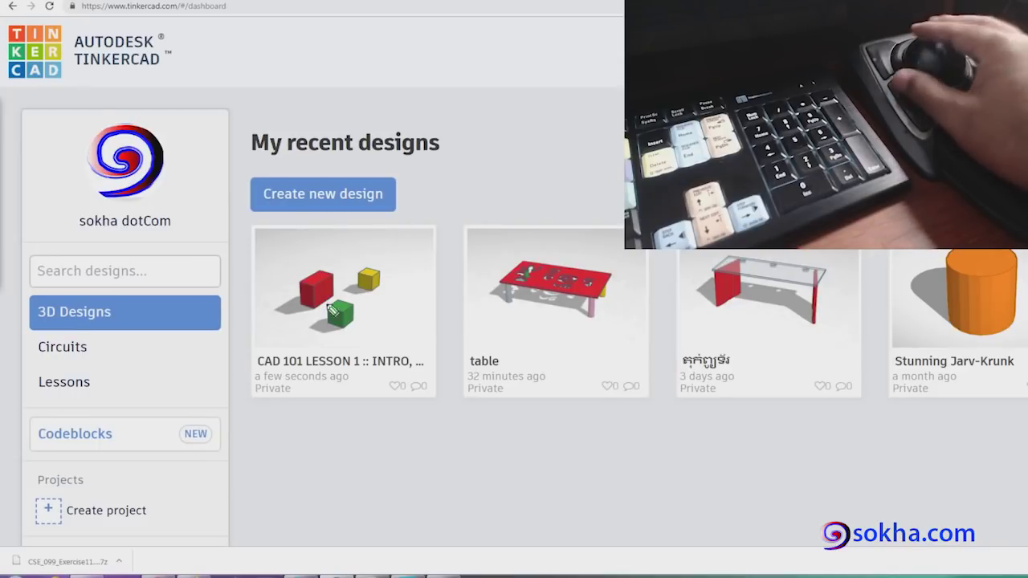
{"action": "left_click_drag", "start_coordinate": [414, 351], "coordinate": [389, 347]}
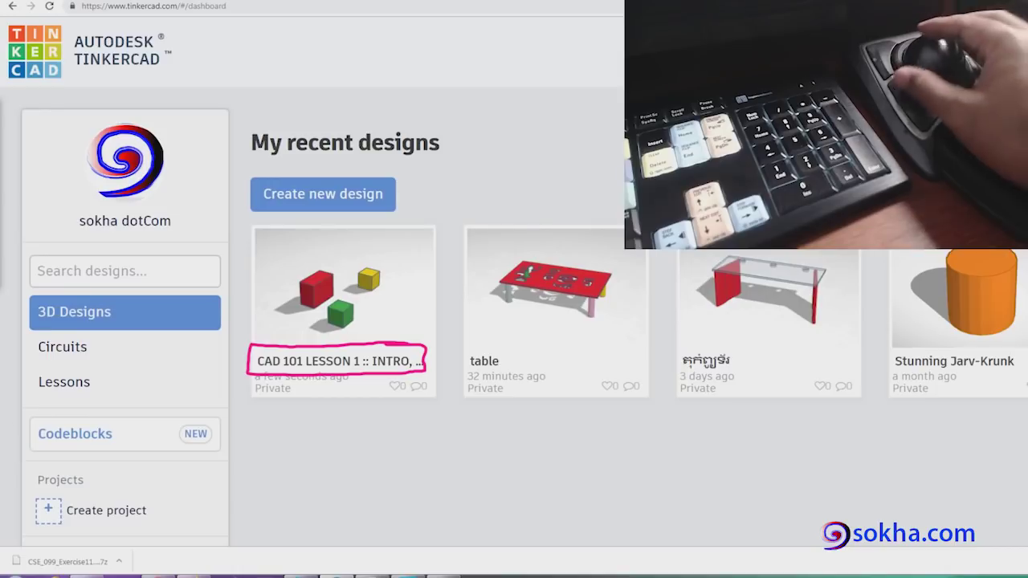
{"action": "key", "text": "Escape"}
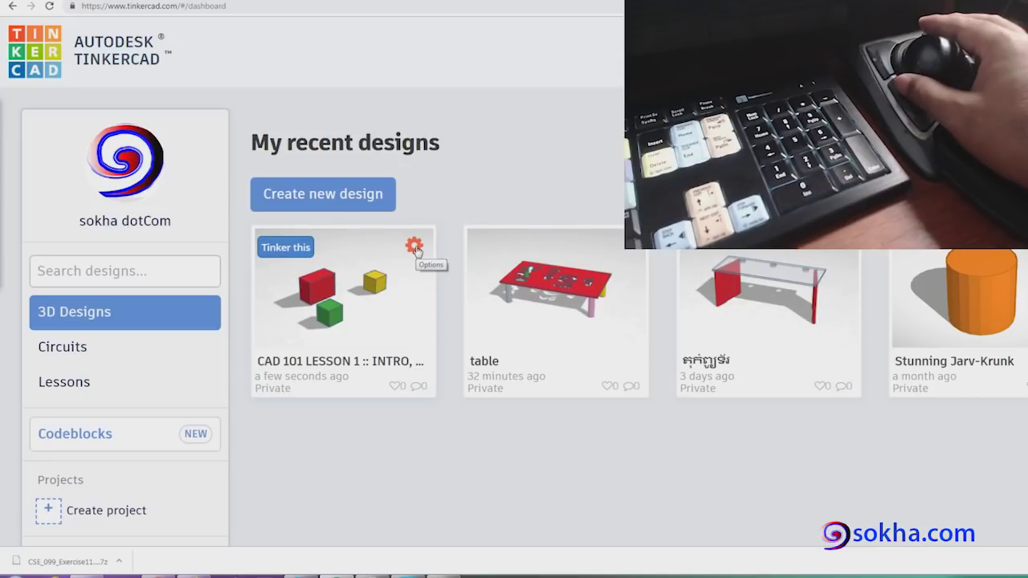
{"action": "left_click", "coordinate": [414, 248]}
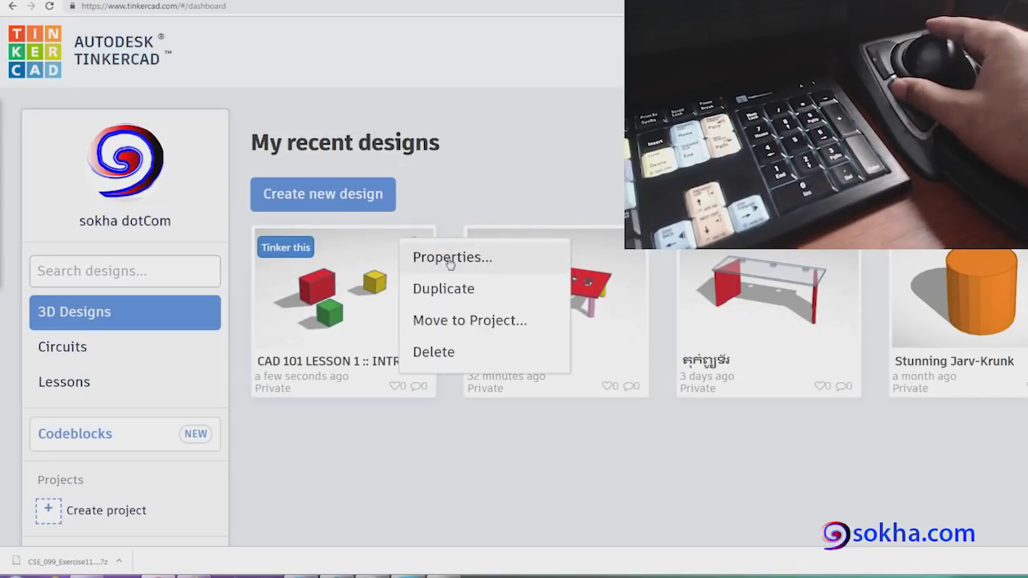
{"action": "left_click", "coordinate": [452, 259]}
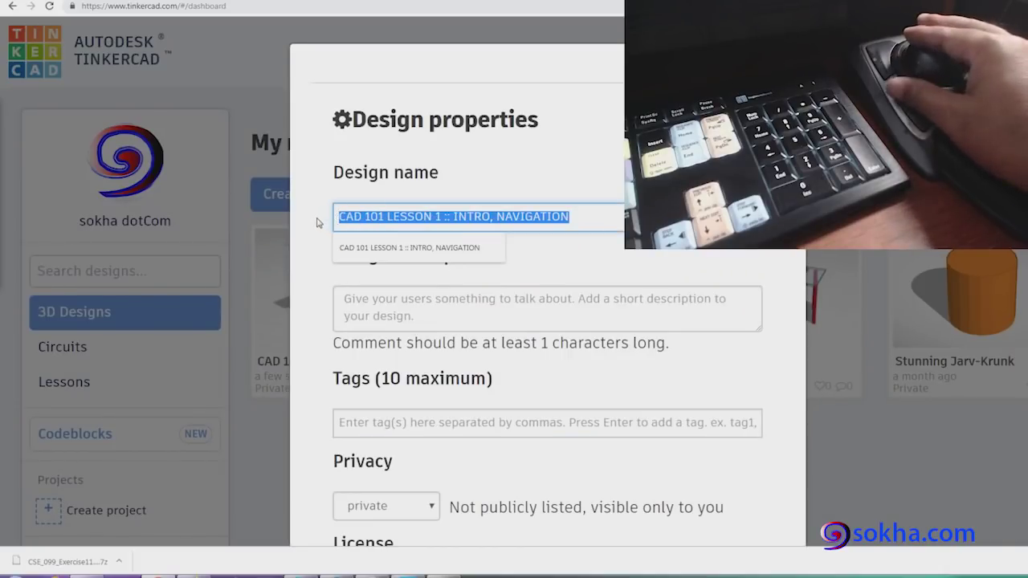
{"action": "left_click", "coordinate": [319, 167]}
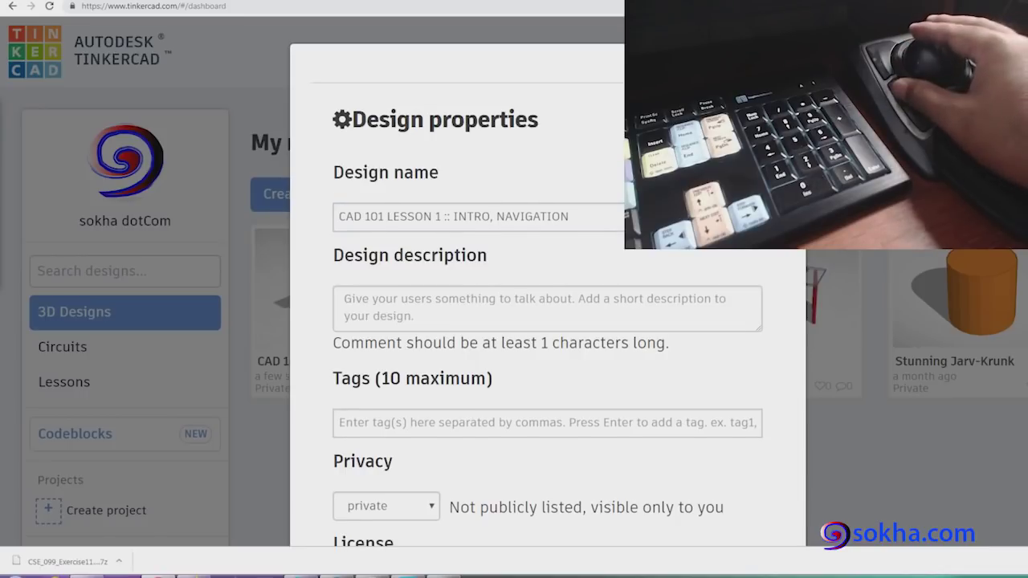
{"action": "scroll", "coordinate": [947, 441], "scroll_direction": "down", "scroll_amount": 1}
{"action": "scroll", "coordinate": [947, 441], "scroll_direction": "down", "scroll_amount": 3}
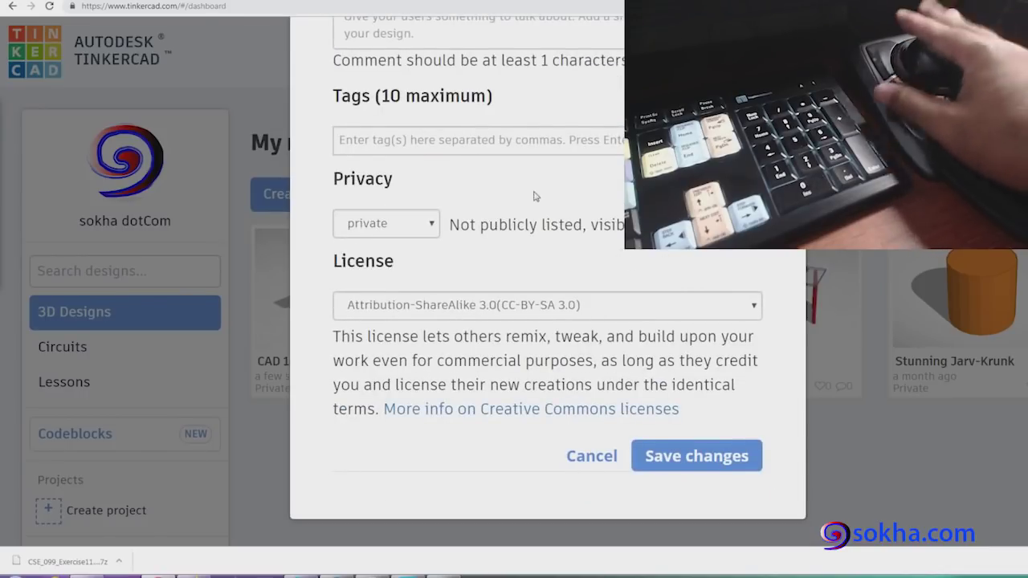
{"action": "left_click", "coordinate": [587, 459]}
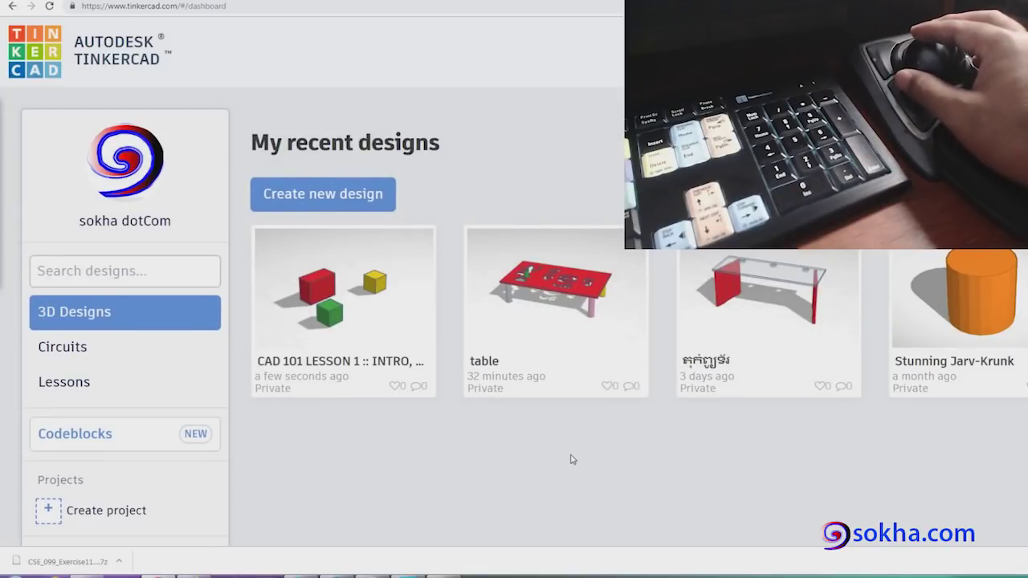
{"action": "mouse_move", "coordinate": [344, 312]}
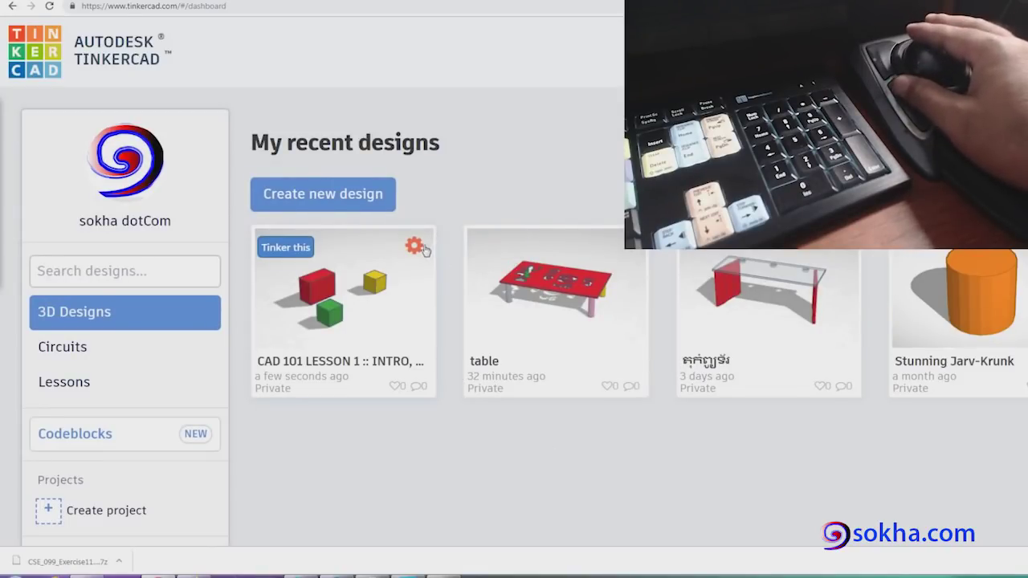
- Duplicate the CAD 101 LESSON 1 design so its copy opens in the editor
{"action": "left_click", "coordinate": [415, 247]}
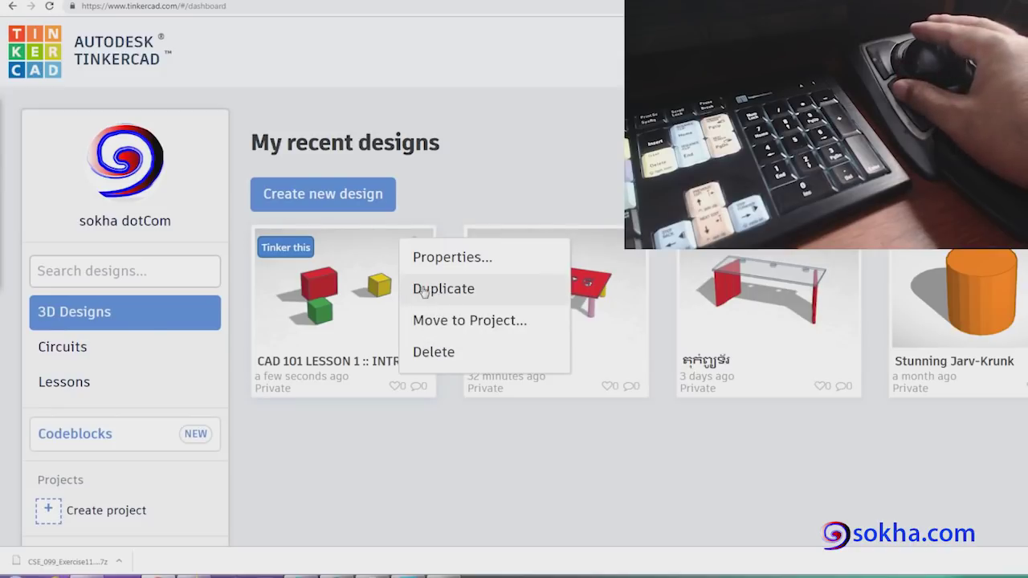
{"action": "left_click", "coordinate": [451, 290]}
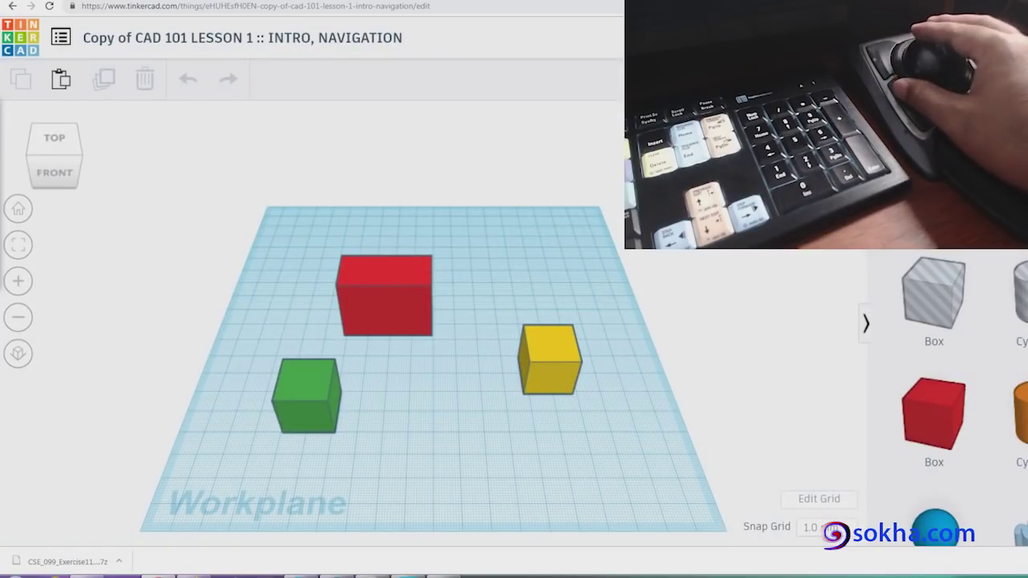
{"action": "mouse_move", "coordinate": [81, 51]}
{"action": "left_mouse_down"}
{"action": "mouse_move", "coordinate": [112, 54]}
{"action": "mouse_move", "coordinate": [97, 103]}
{"action": "left_mouse_up"}
{"action": "left_click_drag", "start_coordinate": [135, 50], "coordinate": [412, 51]}
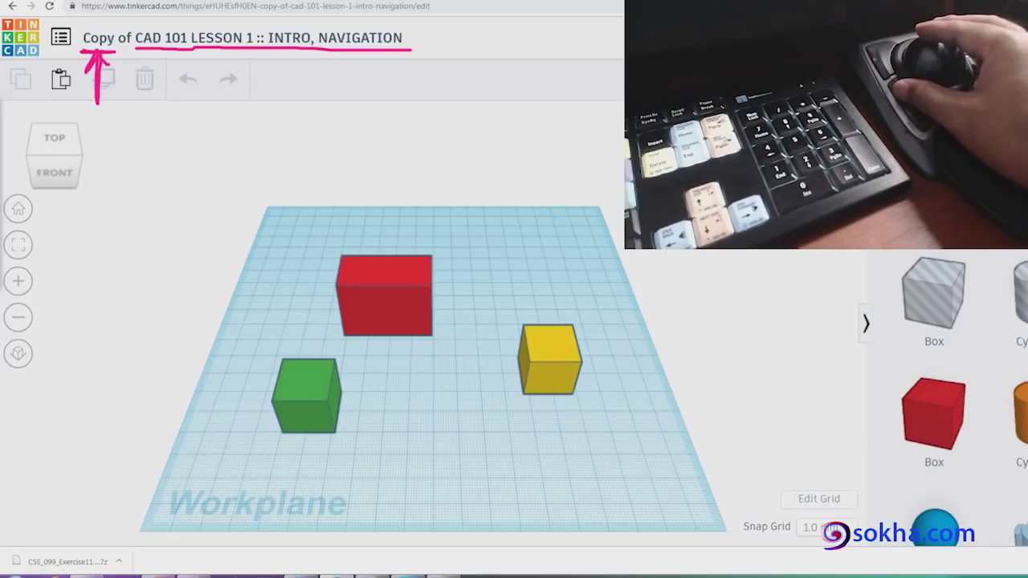
{"action": "key", "text": "e"}
{"action": "left_click_drag", "start_coordinate": [32, 63], "coordinate": [58, 153]}
{"action": "mouse_move", "coordinate": [32, 62]}
{"action": "left_mouse_down"}
{"action": "mouse_move", "coordinate": [18, 95]}
{"action": "mouse_move", "coordinate": [70, 84]}
{"action": "left_mouse_up"}
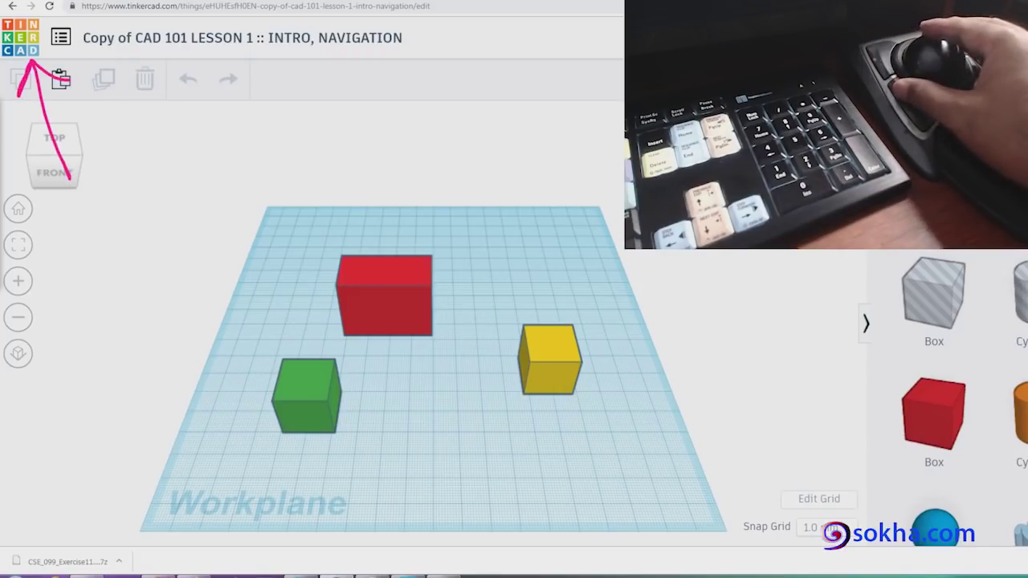
{"action": "left_click", "coordinate": [24, 39]}
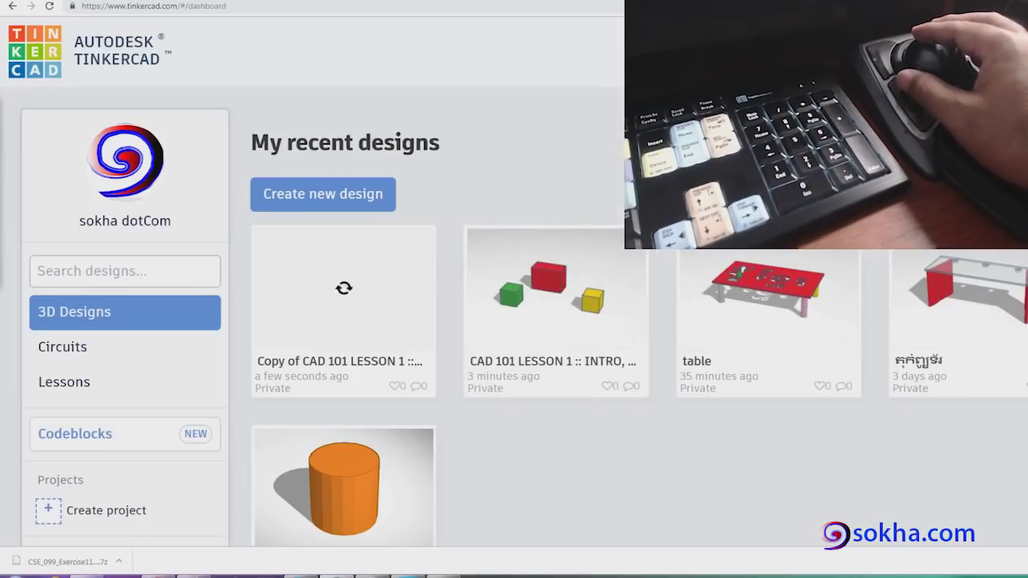
{"action": "mouse_move", "coordinate": [619, 340]}
{"action": "left_mouse_down"}
{"action": "mouse_move", "coordinate": [473, 341]}
{"action": "mouse_move", "coordinate": [482, 413]}
{"action": "mouse_move", "coordinate": [634, 345]}
{"action": "left_mouse_up"}
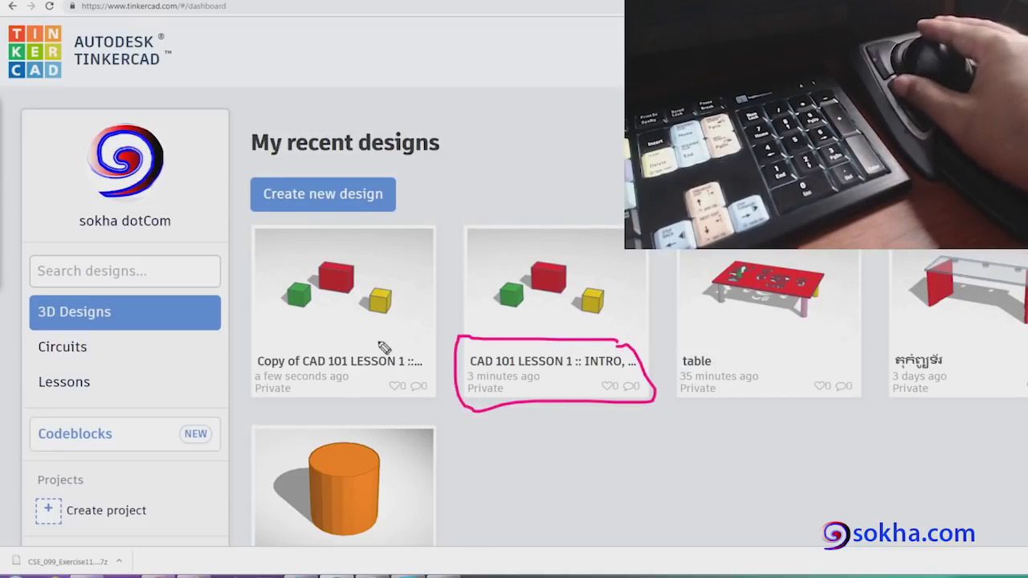
{"action": "mouse_move", "coordinate": [283, 355]}
{"action": "left_mouse_down"}
{"action": "mouse_move", "coordinate": [255, 376]}
{"action": "mouse_move", "coordinate": [290, 354]}
{"action": "left_mouse_up"}
{"action": "left_click_drag", "start_coordinate": [345, 231], "coordinate": [341, 236]}
{"action": "left_click_drag", "start_coordinate": [526, 239], "coordinate": [519, 330]}
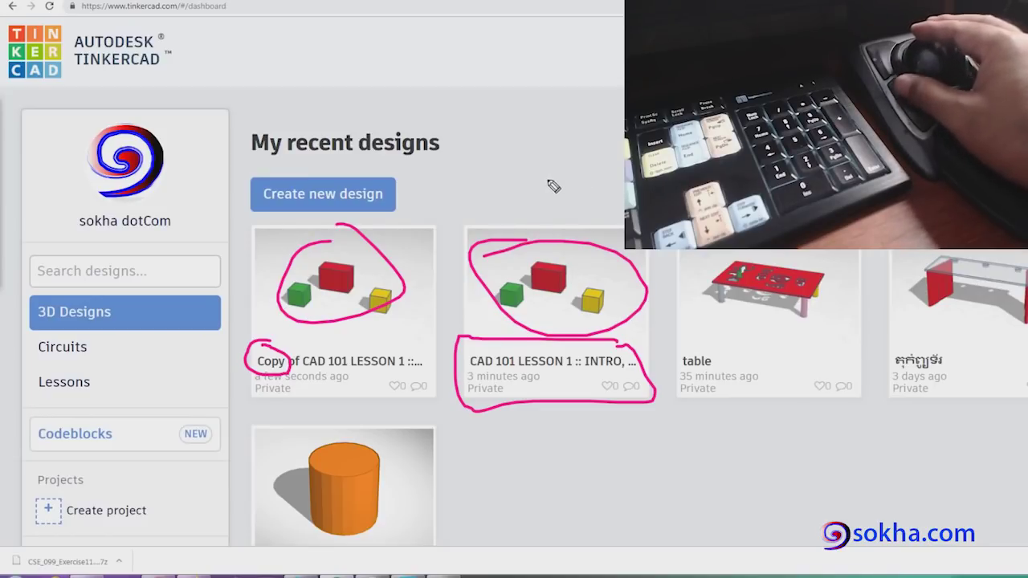
{"action": "left_click_drag", "start_coordinate": [526, 170], "coordinate": [546, 245]}
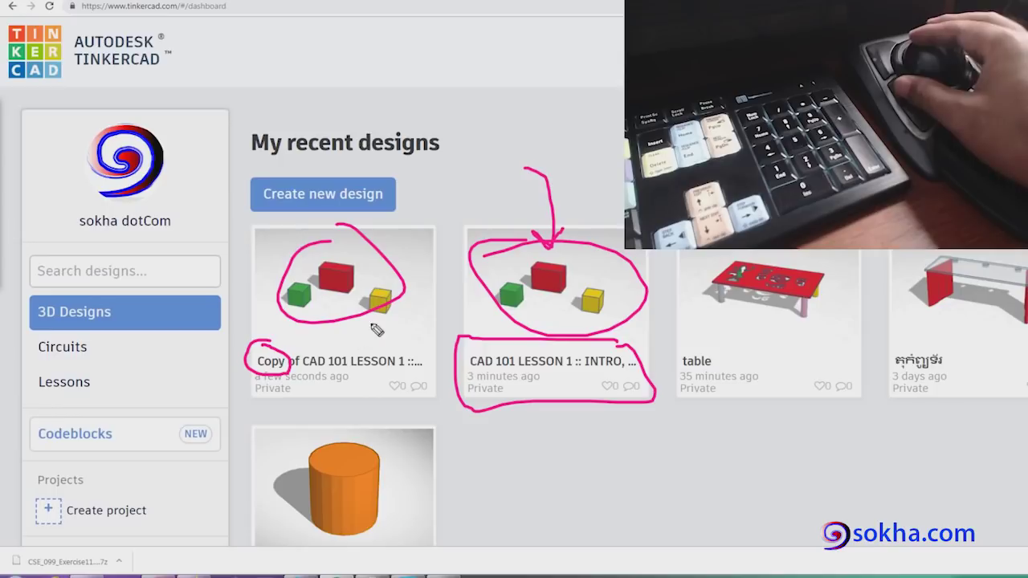
{"action": "mouse_move", "coordinate": [447, 183]}
{"action": "left_mouse_down"}
{"action": "mouse_move", "coordinate": [367, 277]}
{"action": "mouse_move", "coordinate": [377, 267]}
{"action": "left_mouse_up"}
{"action": "mouse_move", "coordinate": [591, 211]}
{"action": "left_mouse_down"}
{"action": "mouse_move", "coordinate": [514, 258]}
{"action": "mouse_move", "coordinate": [583, 322]}
{"action": "mouse_move", "coordinate": [606, 265]}
{"action": "left_mouse_up"}
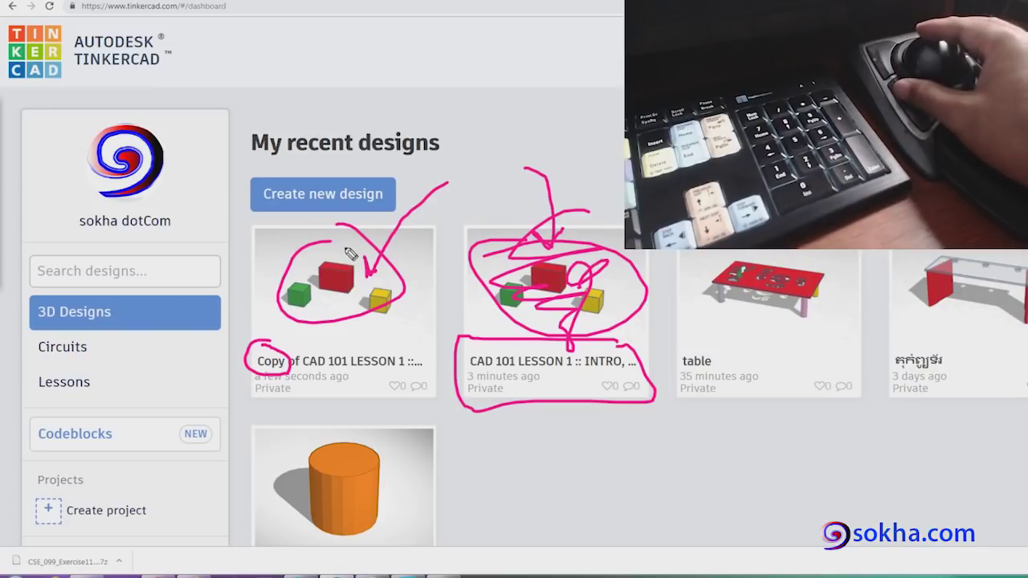
{"action": "mouse_move", "coordinate": [357, 253]}
{"action": "left_mouse_down"}
{"action": "mouse_move", "coordinate": [281, 265]}
{"action": "mouse_move", "coordinate": [386, 257]}
{"action": "mouse_move", "coordinate": [347, 265]}
{"action": "left_mouse_up"}
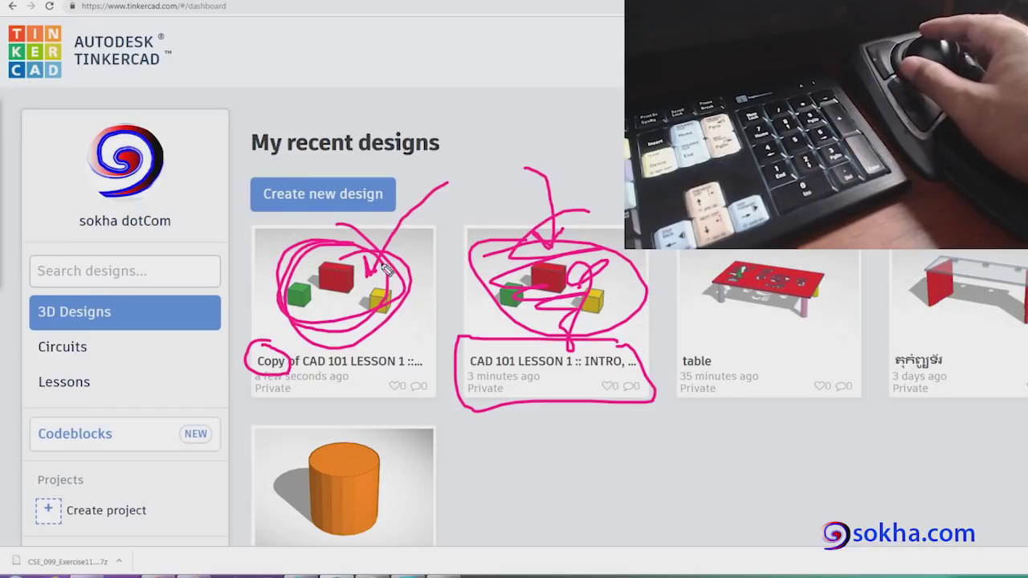
{"action": "left_click_drag", "start_coordinate": [245, 347], "coordinate": [315, 311]}
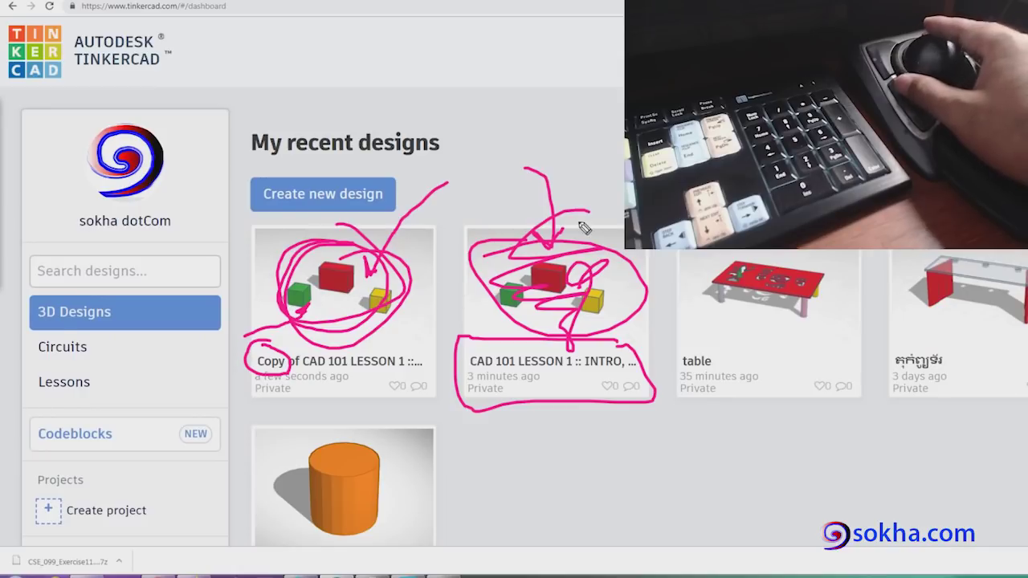
{"action": "left_click_drag", "start_coordinate": [563, 201], "coordinate": [551, 225]}
{"action": "left_click_drag", "start_coordinate": [624, 195], "coordinate": [617, 232]}
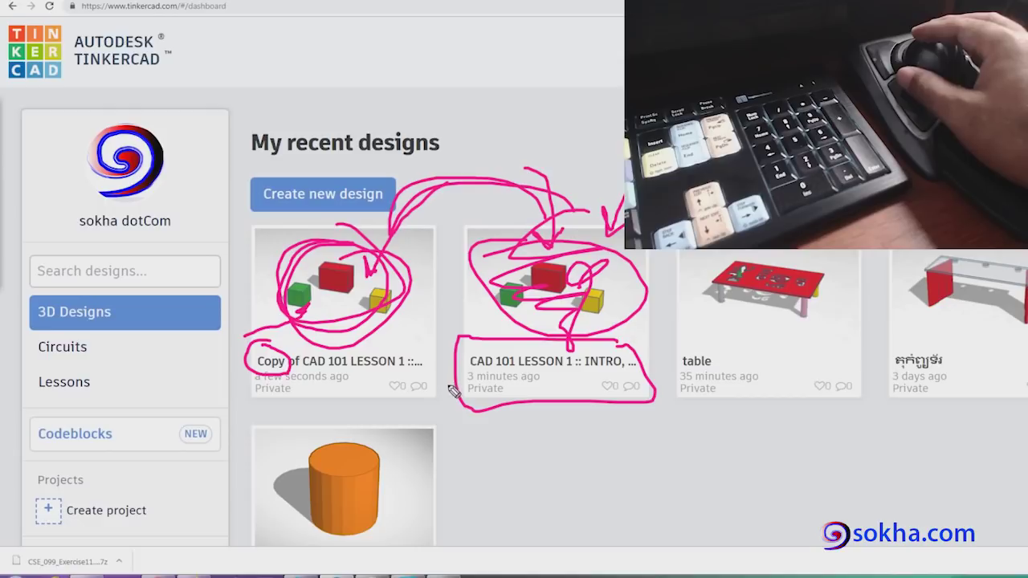
{"action": "mouse_move", "coordinate": [459, 341]}
{"action": "left_mouse_down"}
{"action": "mouse_move", "coordinate": [581, 353]}
{"action": "mouse_move", "coordinate": [573, 362]}
{"action": "left_mouse_up"}
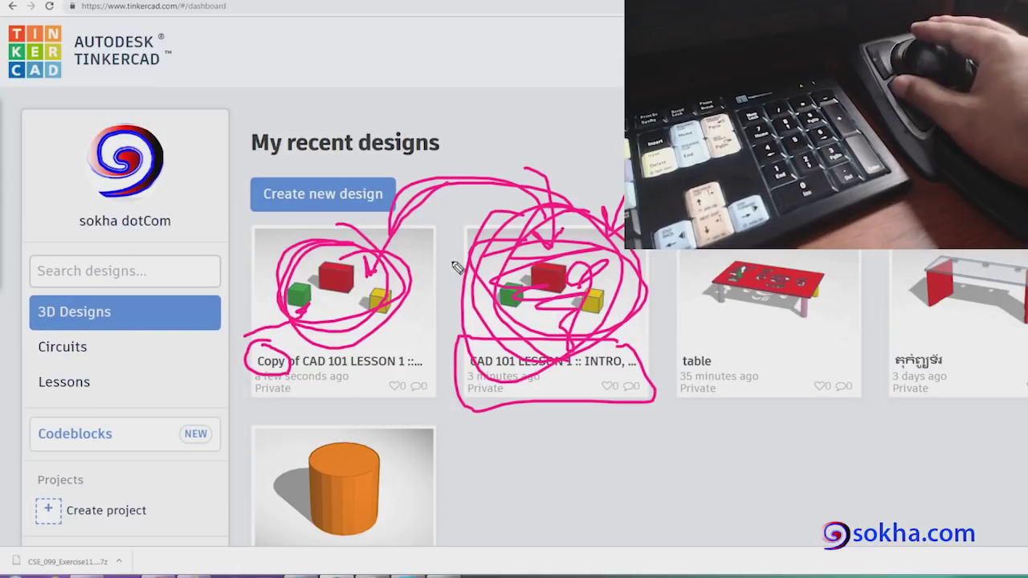
- Duplicate the copied design to open 'Copy of Copy of CAD 101 LESSON 1 :: INTRO, NAVIGATION'
{"action": "key", "text": "Escape"}
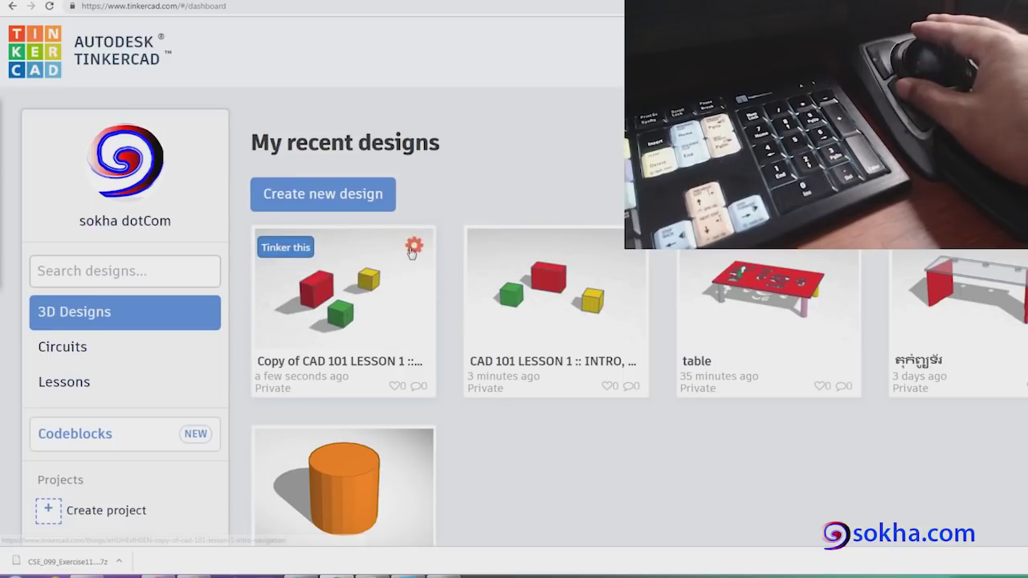
{"action": "mouse_move", "coordinate": [344, 289]}
{"action": "left_click", "coordinate": [412, 245]}
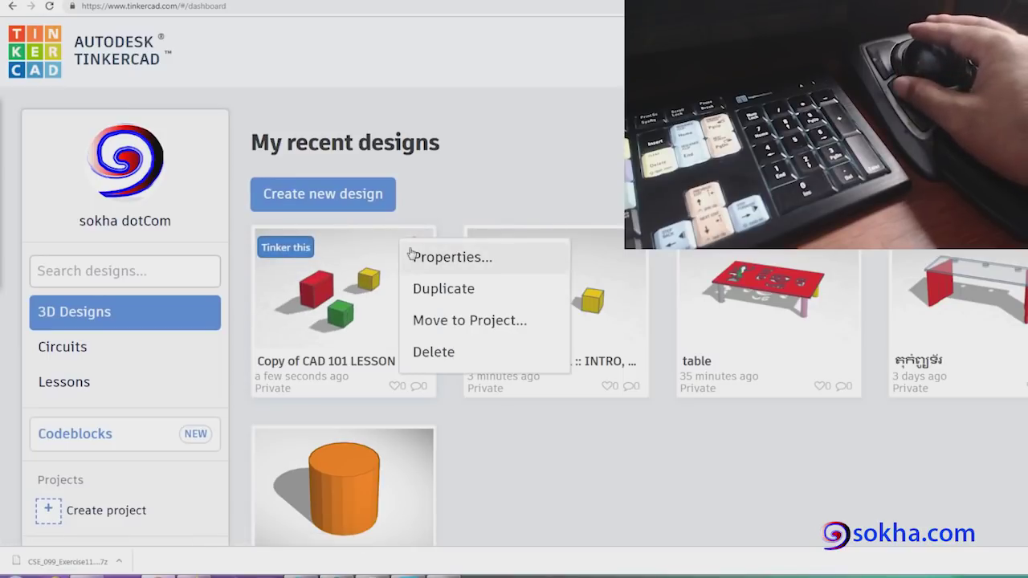
{"action": "left_click", "coordinate": [443, 289]}
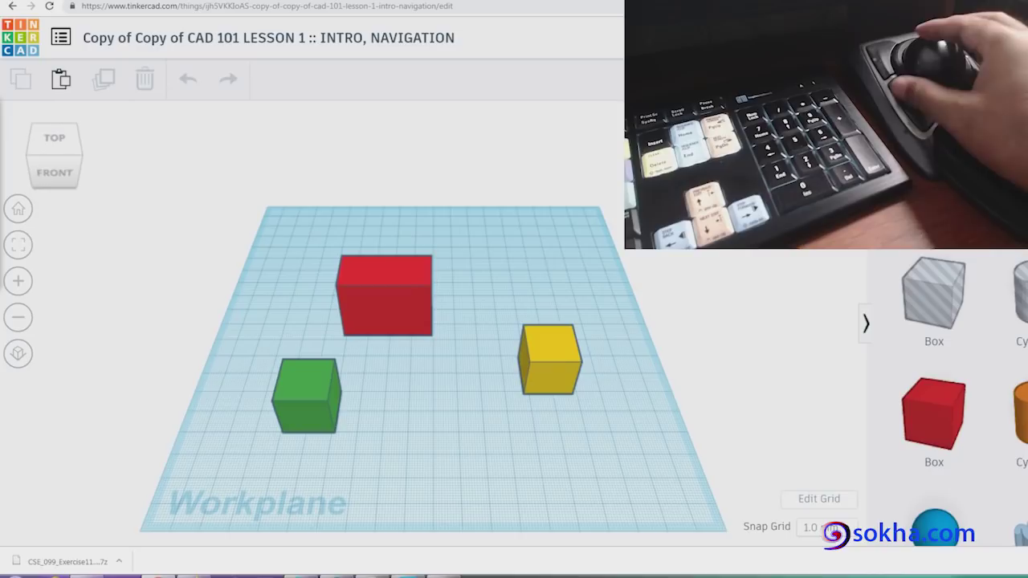
{"action": "left_click_drag", "start_coordinate": [84, 49], "coordinate": [154, 51]}
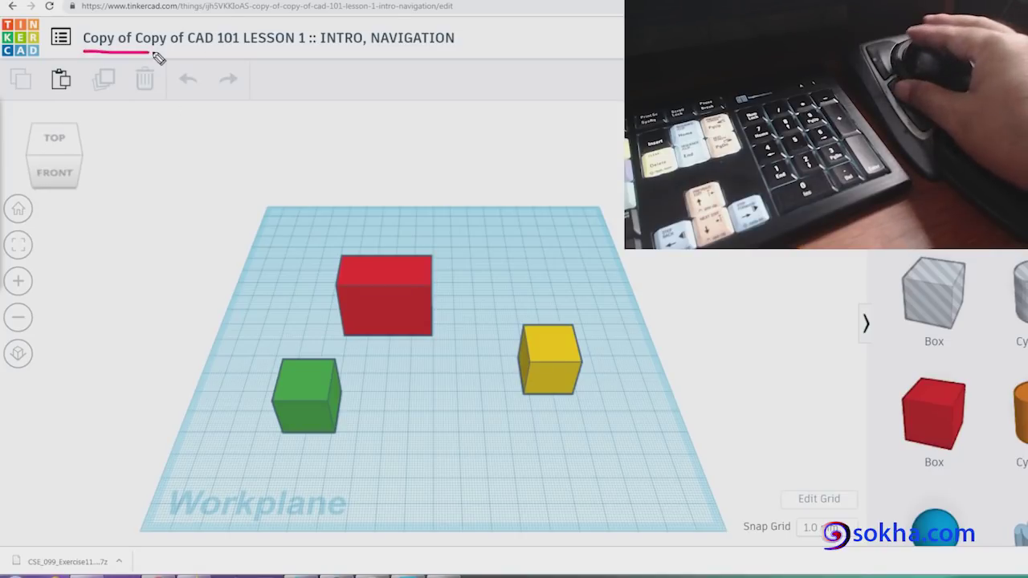
{"action": "left_click_drag", "start_coordinate": [83, 53], "coordinate": [183, 55]}
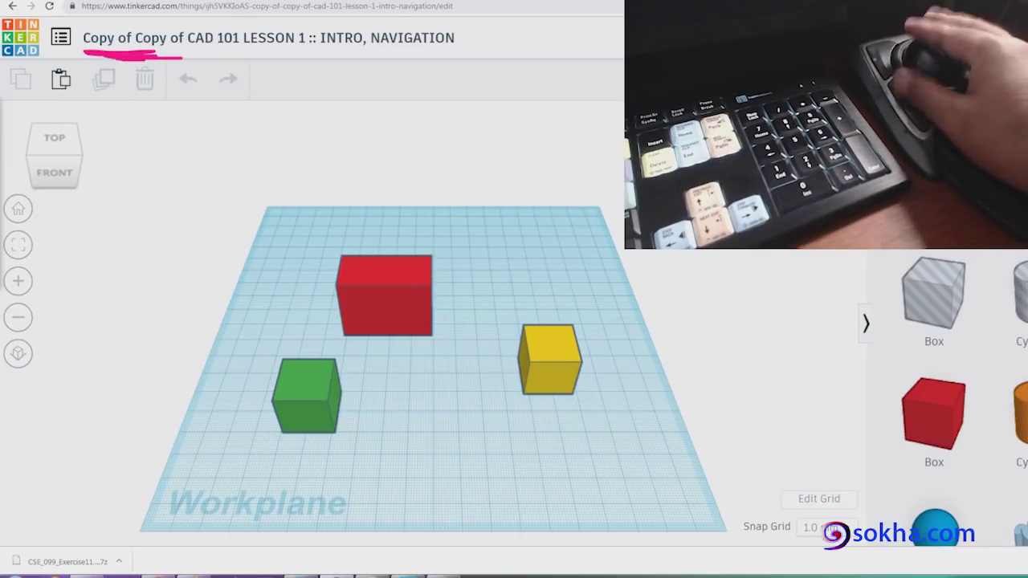
- Go back to the dashboard listing the original, its copy and the copy of the copy
{"action": "left_click", "coordinate": [28, 42]}
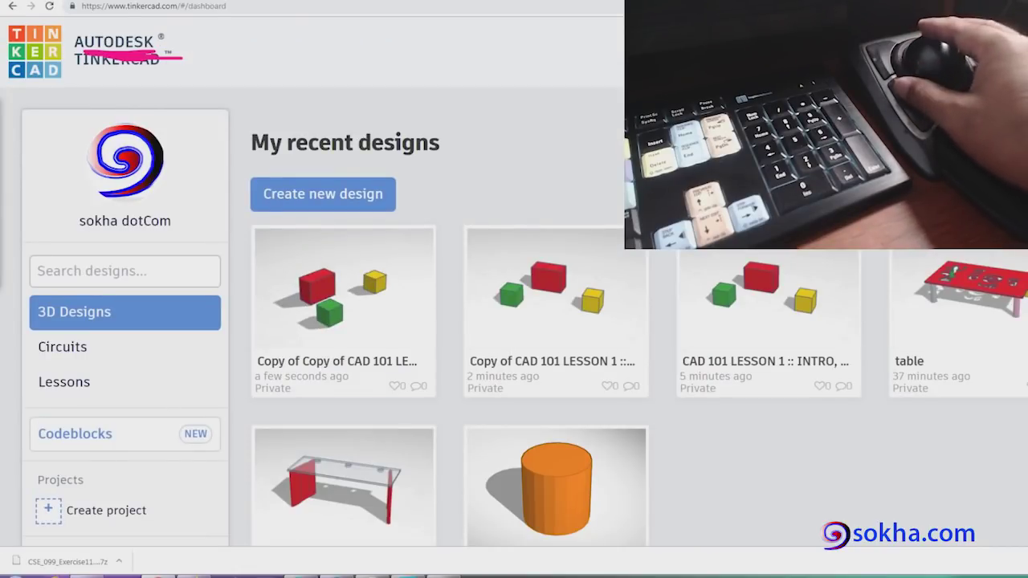
{"action": "left_click_drag", "start_coordinate": [347, 232], "coordinate": [332, 232]}
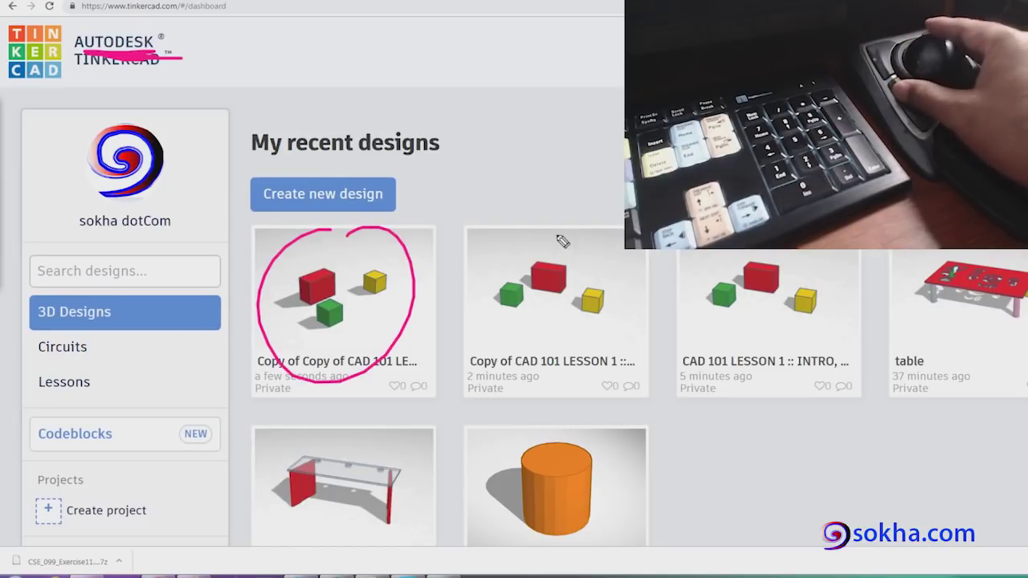
{"action": "left_click_drag", "start_coordinate": [557, 232], "coordinate": [540, 235]}
{"action": "left_click_drag", "start_coordinate": [673, 299], "coordinate": [836, 277]}
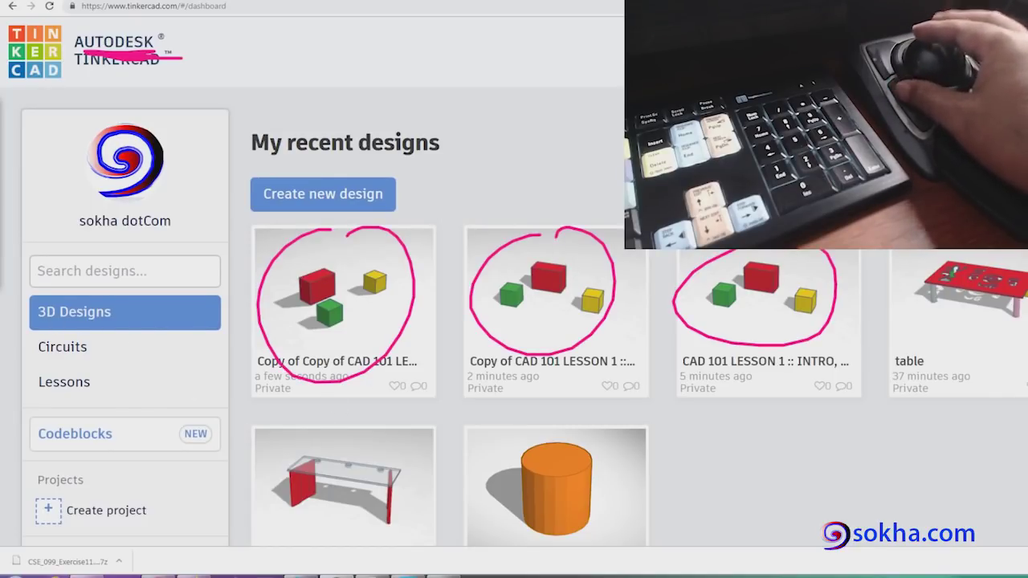
{"action": "key", "text": "Escape"}
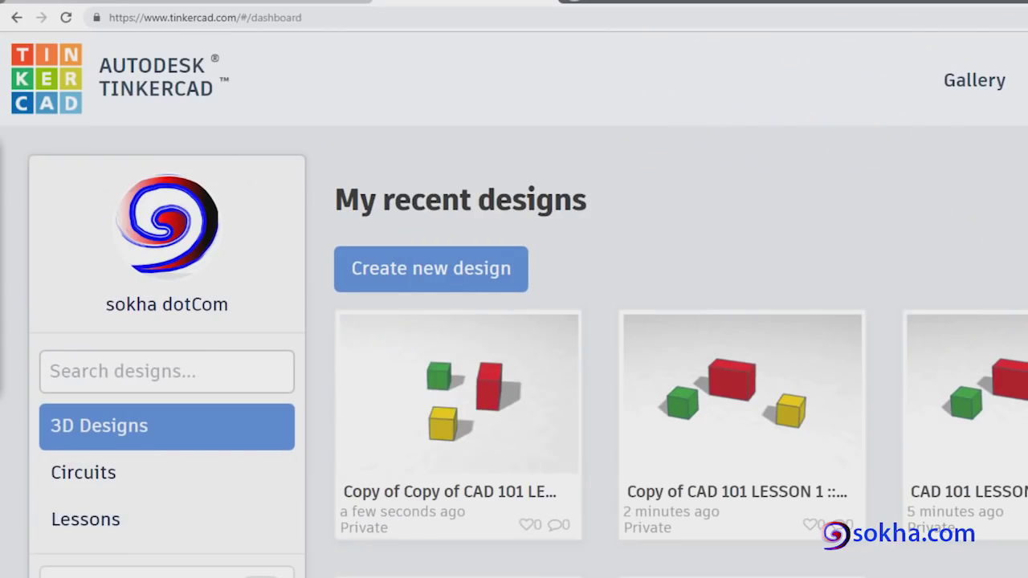
- In the newest copy's Properties, delete the 'Copy of Copy of ' prefix and append a dash
{"action": "left_click", "coordinate": [551, 337]}
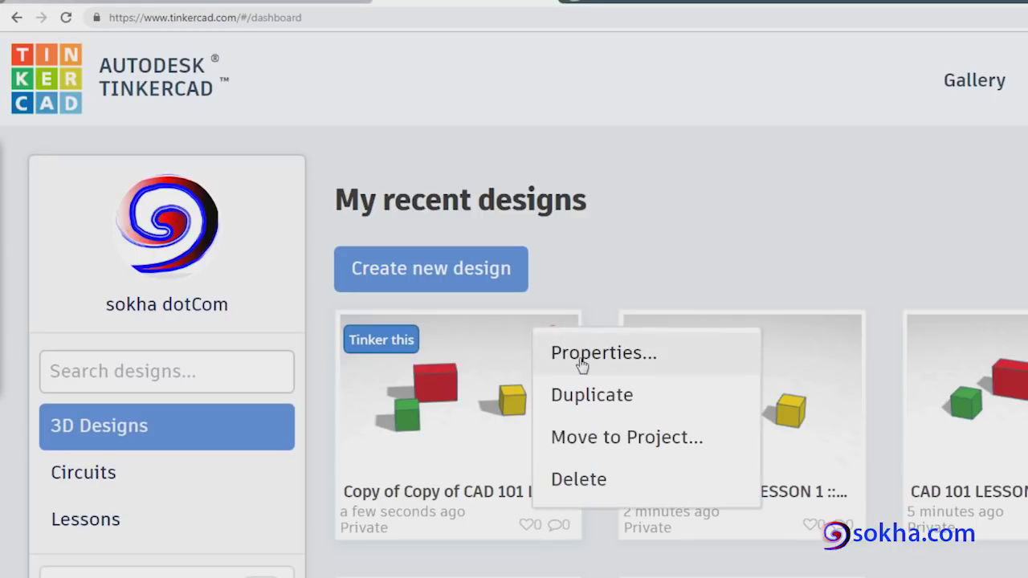
{"action": "left_click", "coordinate": [585, 363]}
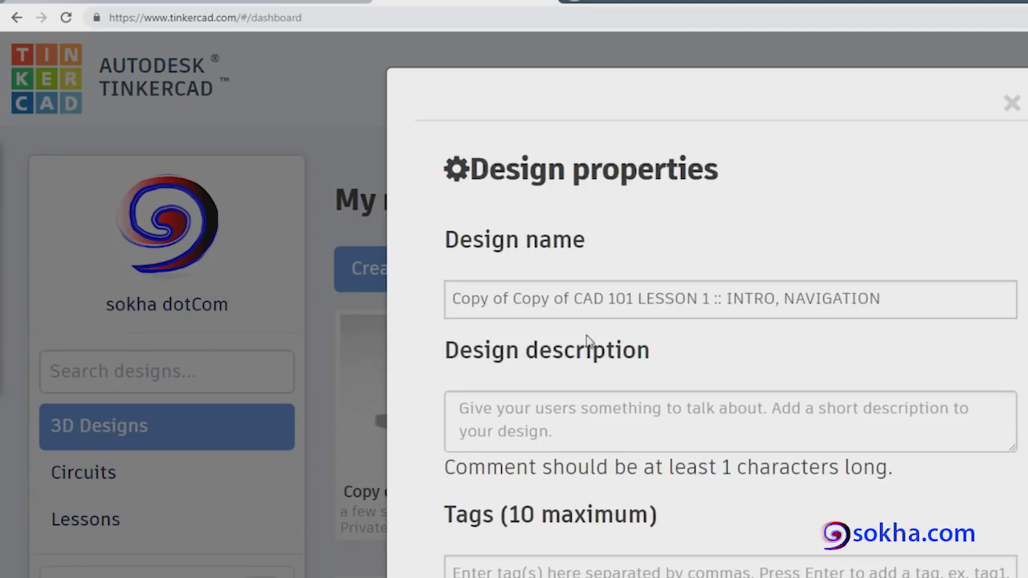
{"action": "left_click_drag", "start_coordinate": [554, 299], "coordinate": [426, 300]}
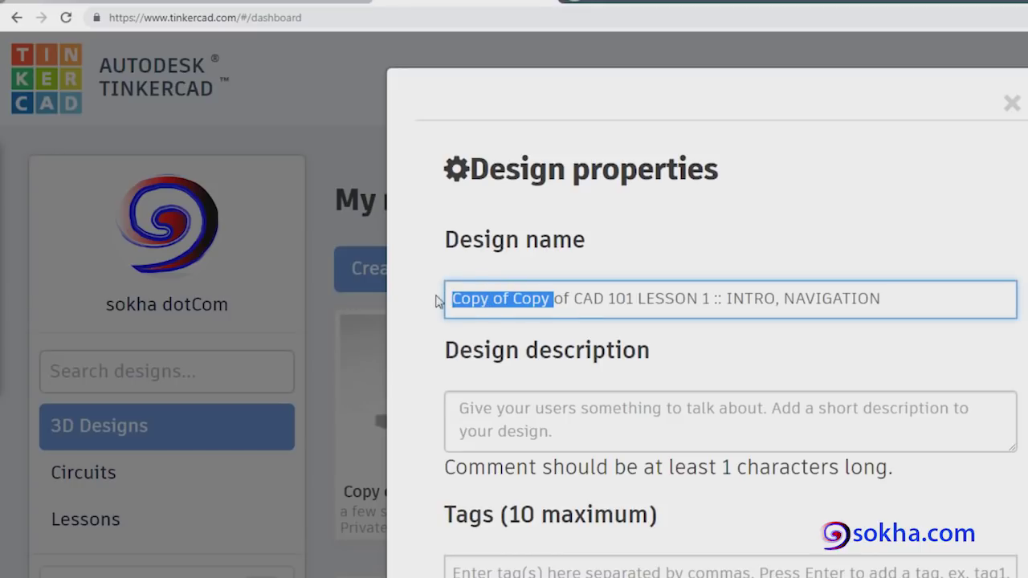
{"action": "left_click_drag", "start_coordinate": [572, 299], "coordinate": [338, 300]}
{"action": "key", "text": "BackSpace"}
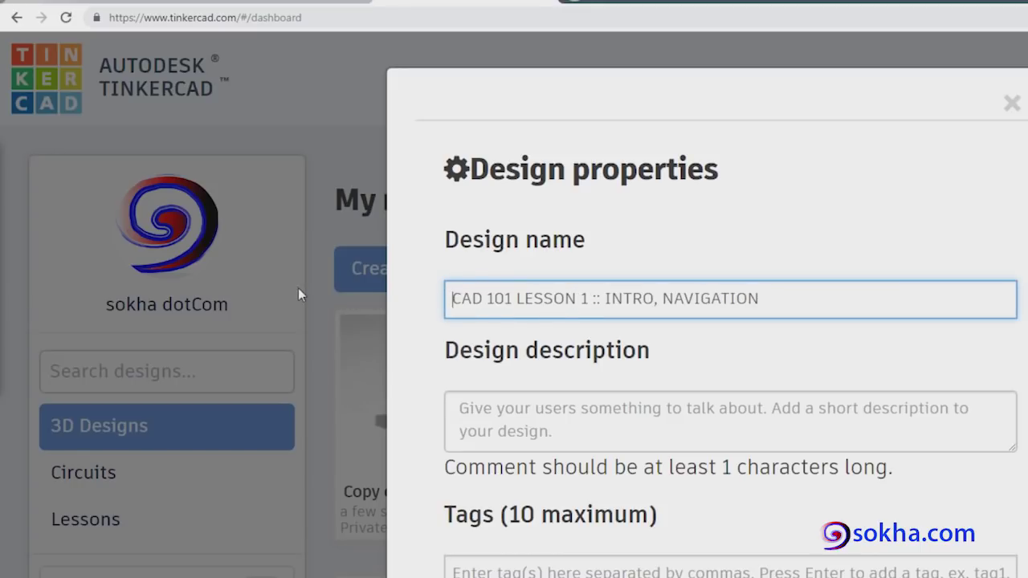
{"action": "left_click", "coordinate": [794, 298]}
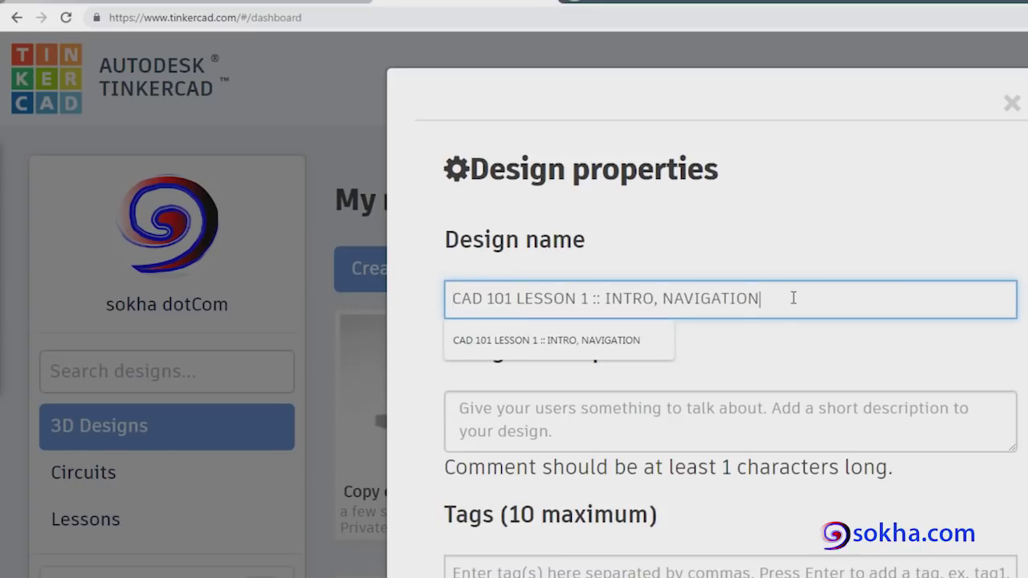
{"action": "type", "text": " - V3"}
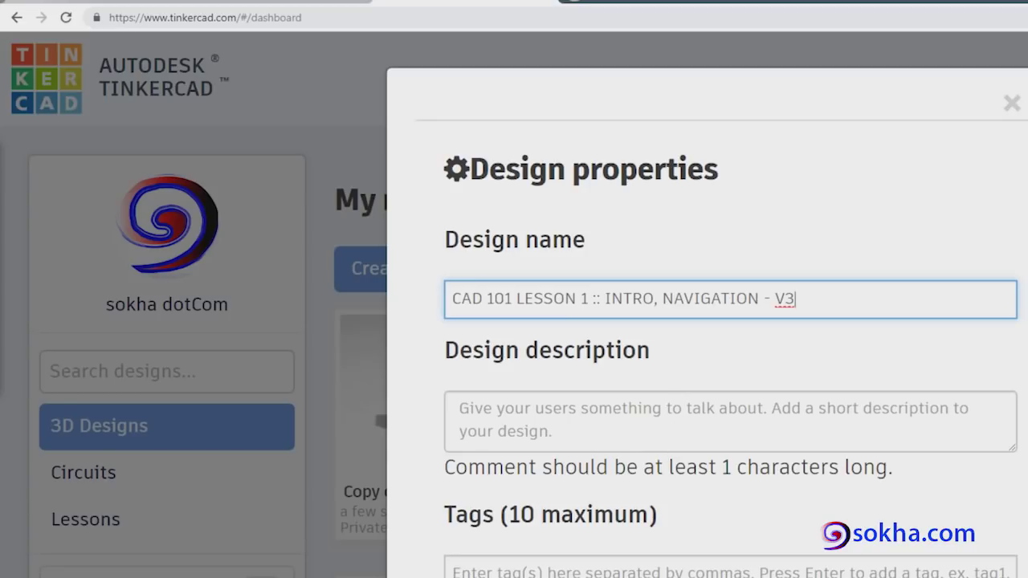
{"action": "scroll", "coordinate": [707, 321], "scroll_direction": "down", "scroll_amount": 5}
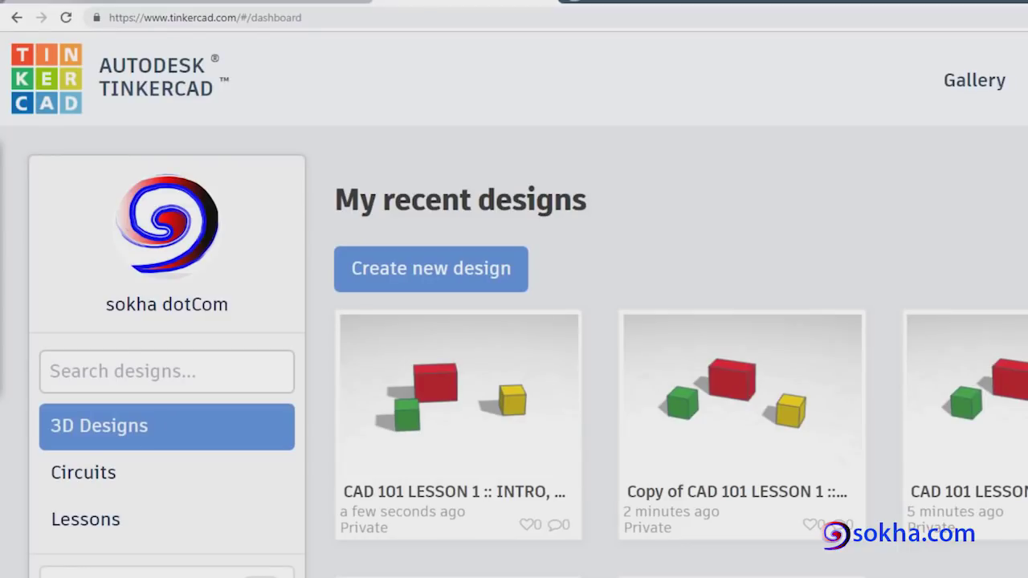
{"action": "mouse_move", "coordinate": [743, 393]}
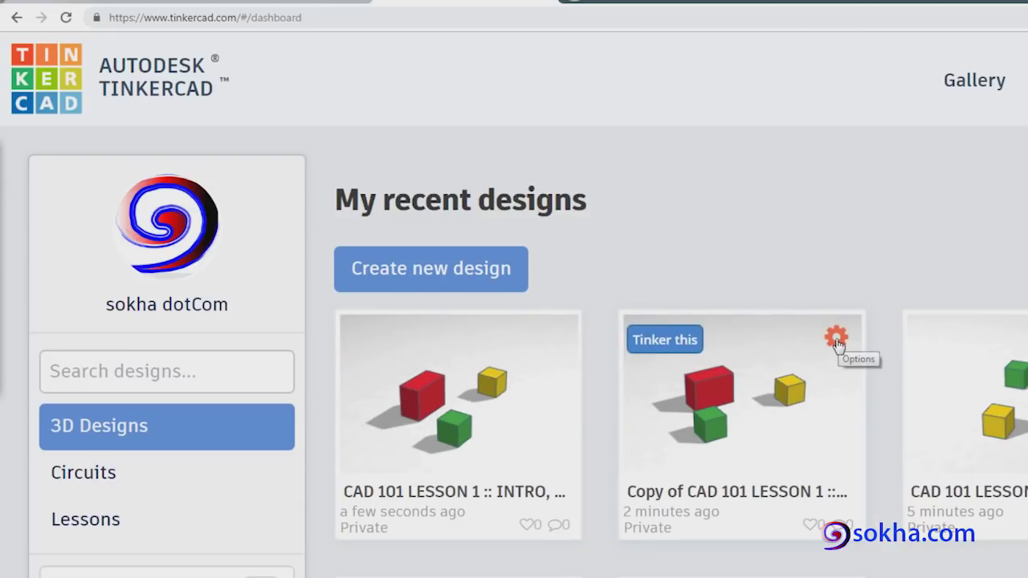
{"action": "left_click", "coordinate": [837, 344]}
{"action": "left_click", "coordinate": [873, 358]}
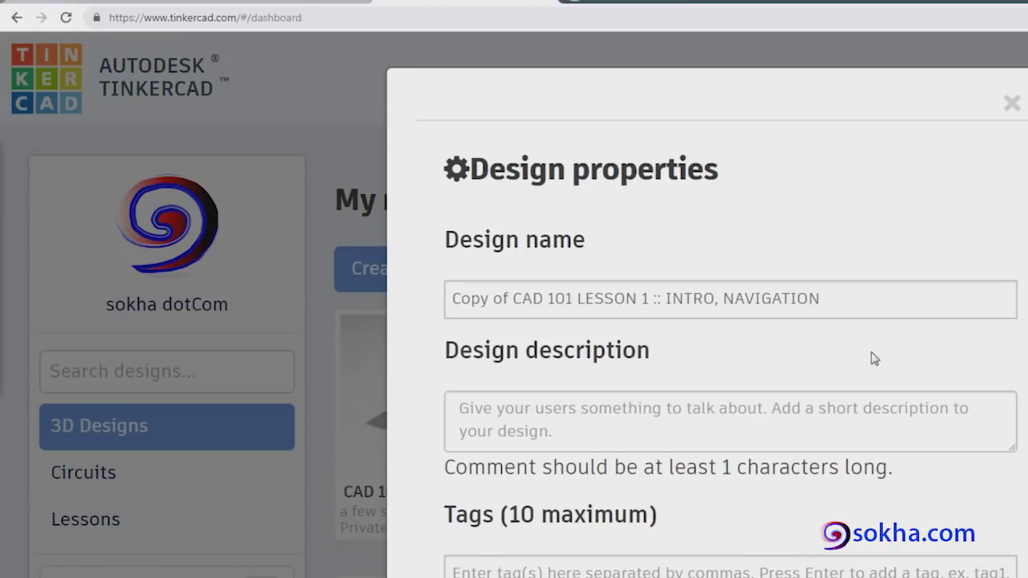
{"action": "left_click_drag", "start_coordinate": [514, 298], "coordinate": [437, 296]}
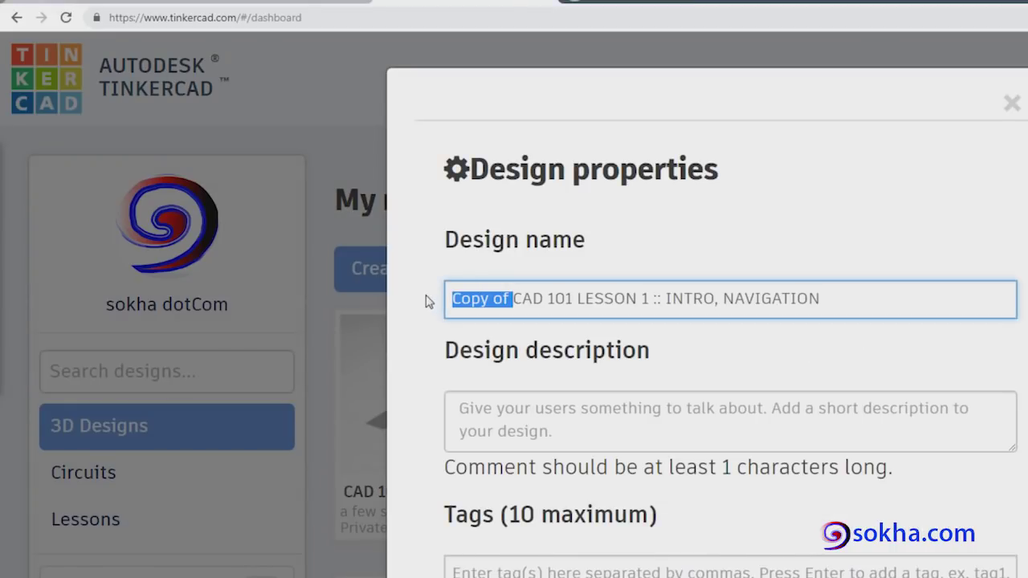
{"action": "key", "text": "BackSpace"}
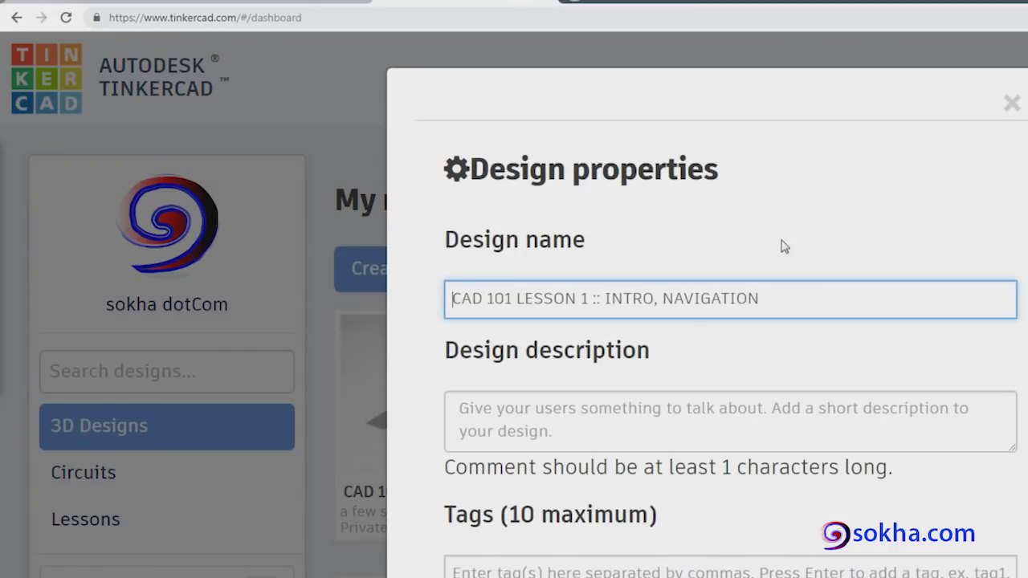
{"action": "left_click", "coordinate": [788, 296]}
{"action": "type", "text": ".,"}
{"action": "key", "text": "BackSpace"}
{"action": "key", "text": "BackSpace"}
{"action": "type", "text": ", 7"}
{"action": "type", "text": " NOV 2018"}
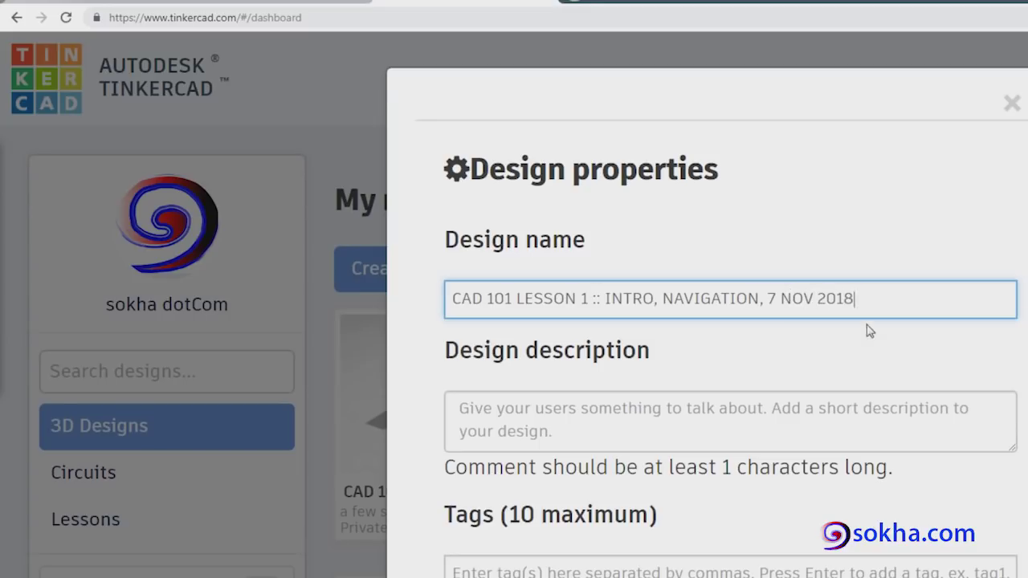
{"action": "left_click_drag", "start_coordinate": [868, 329], "coordinate": [410, 298]}
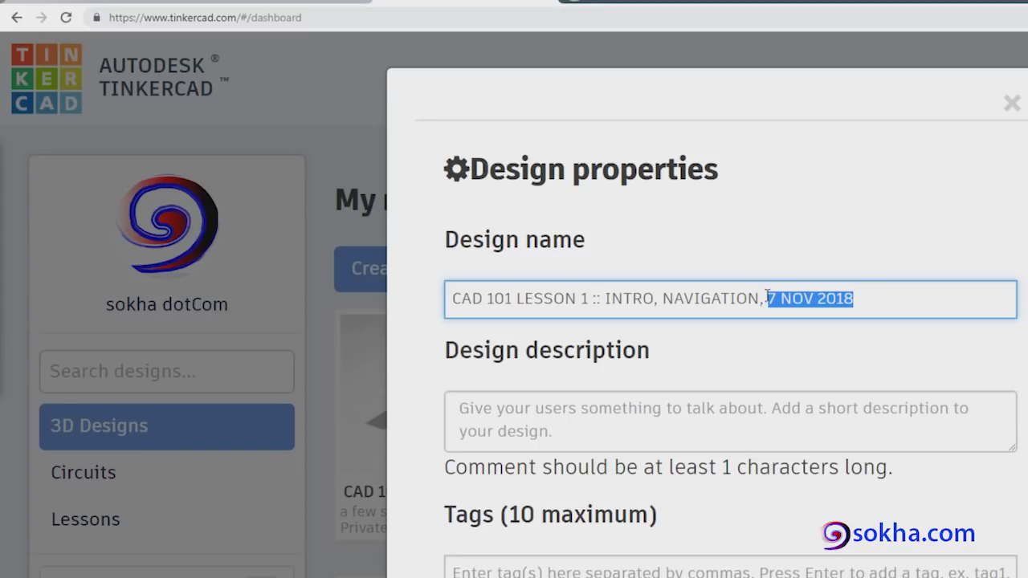
{"action": "left_click", "coordinate": [702, 298]}
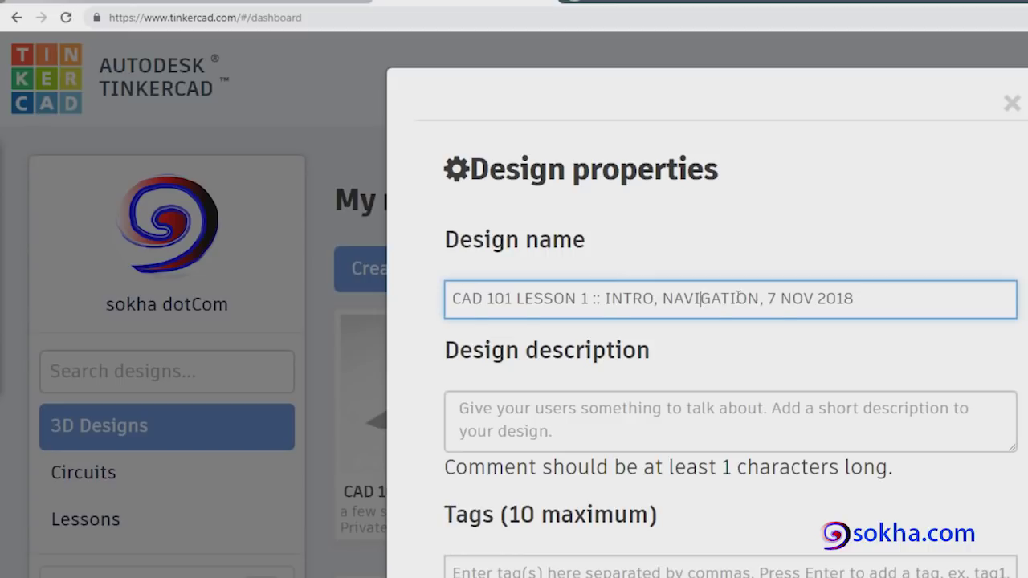
{"action": "left_click_drag", "start_coordinate": [768, 298], "coordinate": [865, 294]}
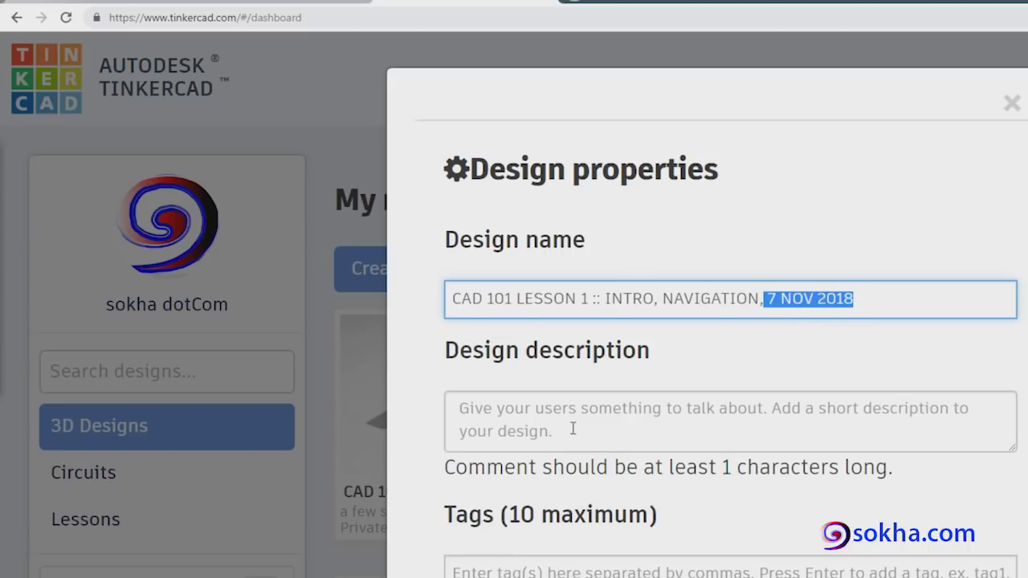
{"action": "left_click", "coordinate": [474, 422]}
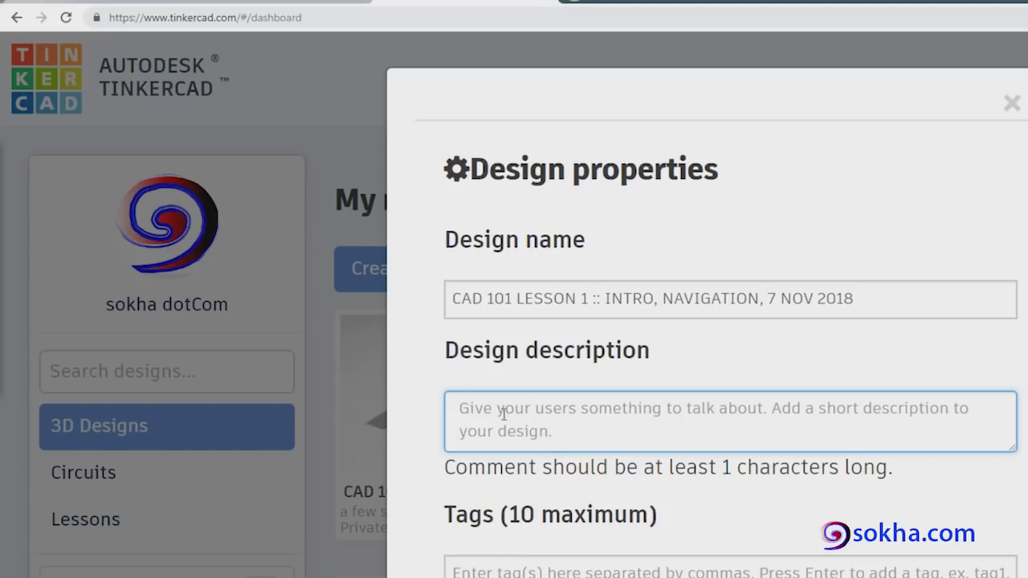
{"action": "mouse_move", "coordinate": [846, 388]}
{"action": "left_mouse_down"}
{"action": "mouse_move", "coordinate": [456, 451]}
{"action": "mouse_move", "coordinate": [873, 401]}
{"action": "left_mouse_up"}
{"action": "mouse_move", "coordinate": [751, 195]}
{"action": "left_mouse_down"}
{"action": "mouse_move", "coordinate": [803, 285]}
{"action": "mouse_move", "coordinate": [849, 263]}
{"action": "left_mouse_up"}
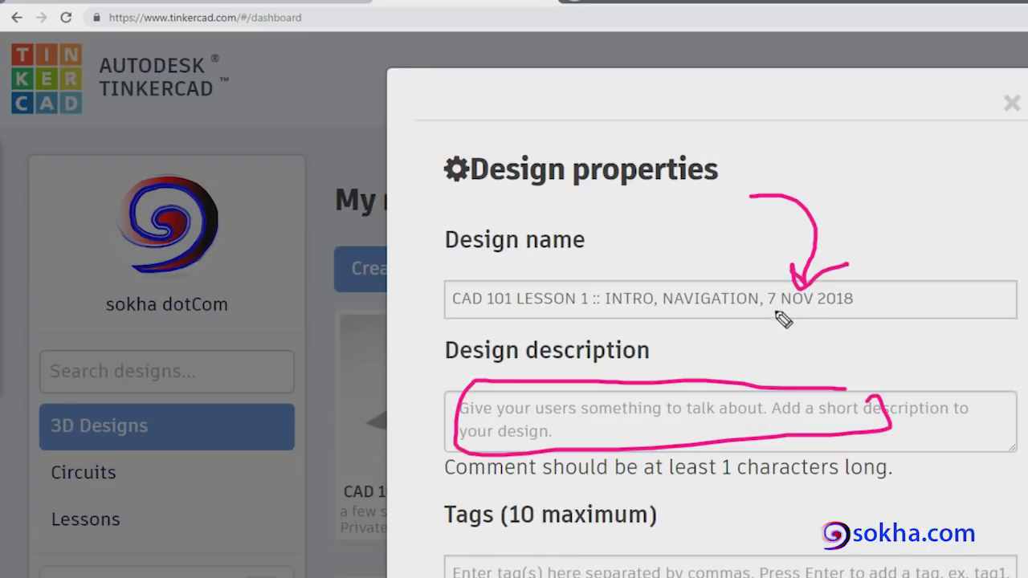
{"action": "mouse_move", "coordinate": [494, 427]}
{"action": "left_mouse_down"}
{"action": "mouse_move", "coordinate": [565, 418]}
{"action": "mouse_move", "coordinate": [827, 426]}
{"action": "left_mouse_up"}
{"action": "mouse_move", "coordinate": [498, 432]}
{"action": "left_mouse_down"}
{"action": "mouse_move", "coordinate": [898, 432]}
{"action": "mouse_move", "coordinate": [921, 423]}
{"action": "mouse_move", "coordinate": [666, 418]}
{"action": "left_mouse_up"}
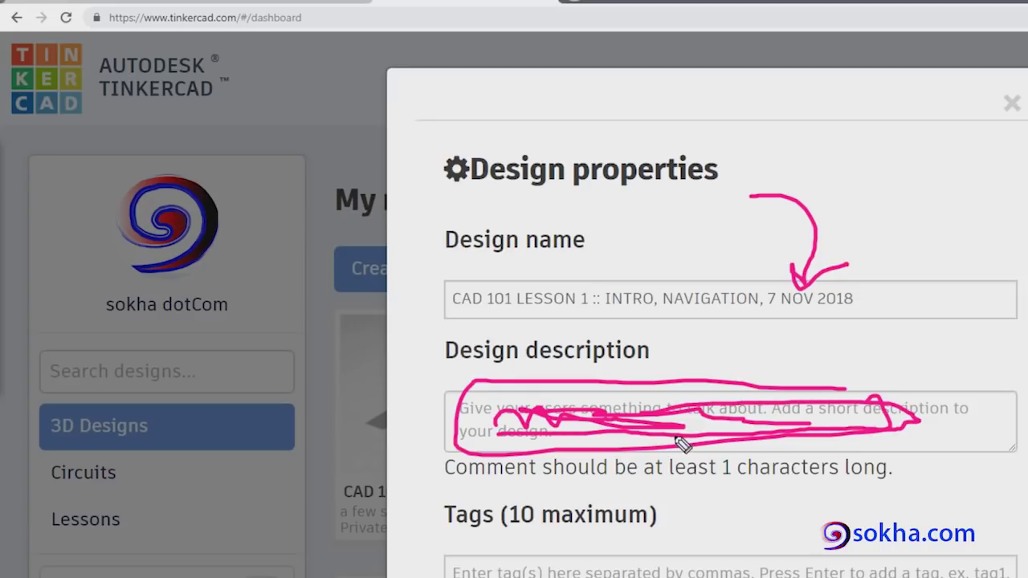
{"action": "mouse_move", "coordinate": [488, 396]}
{"action": "left_mouse_down"}
{"action": "mouse_move", "coordinate": [485, 437]}
{"action": "mouse_move", "coordinate": [783, 430]}
{"action": "left_mouse_up"}
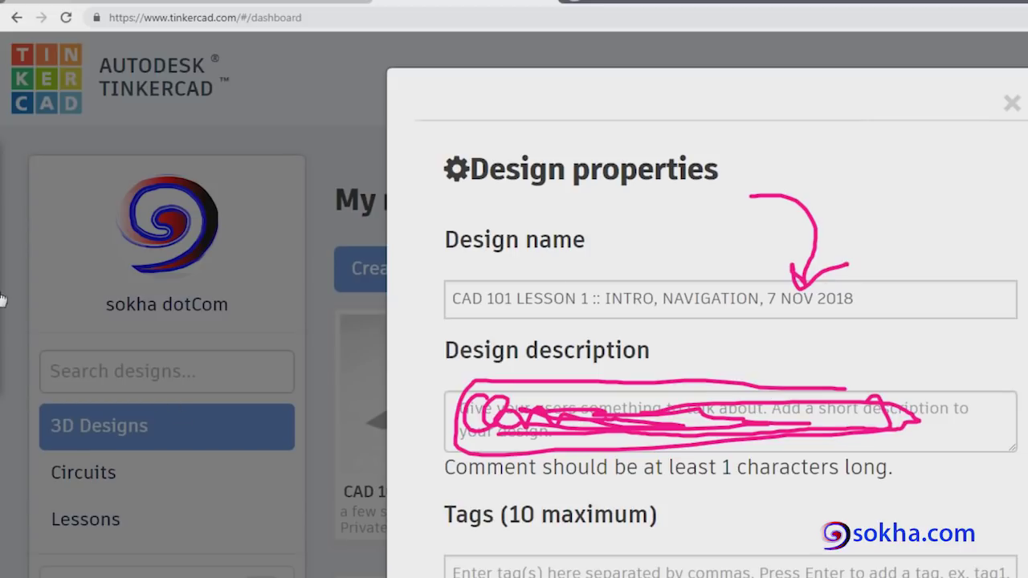
{"action": "key", "text": "Escape"}
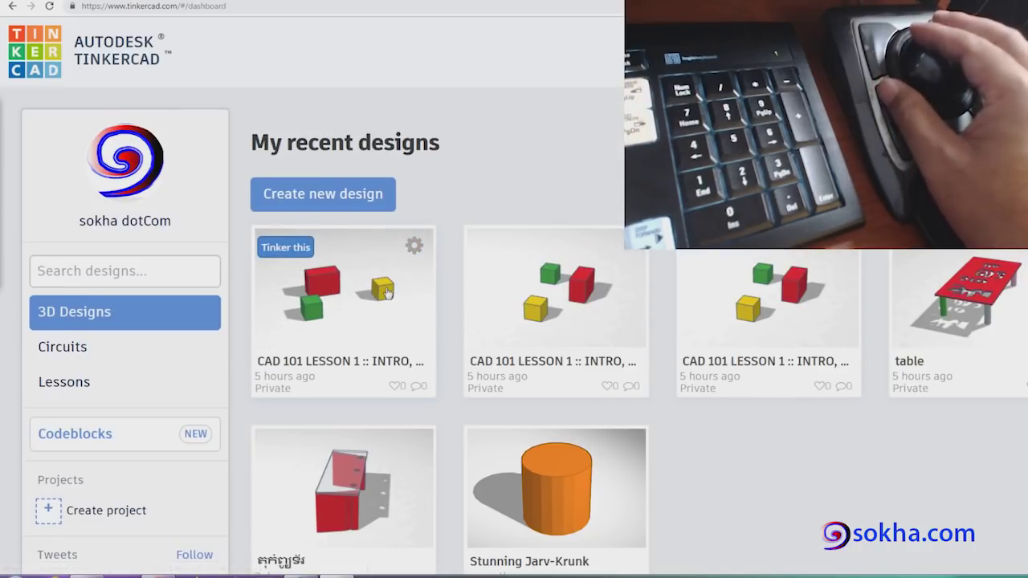
- Delete the first CAD 101 LESSON 1 design and confirm the permanent deletion
{"action": "left_click", "coordinate": [413, 248]}
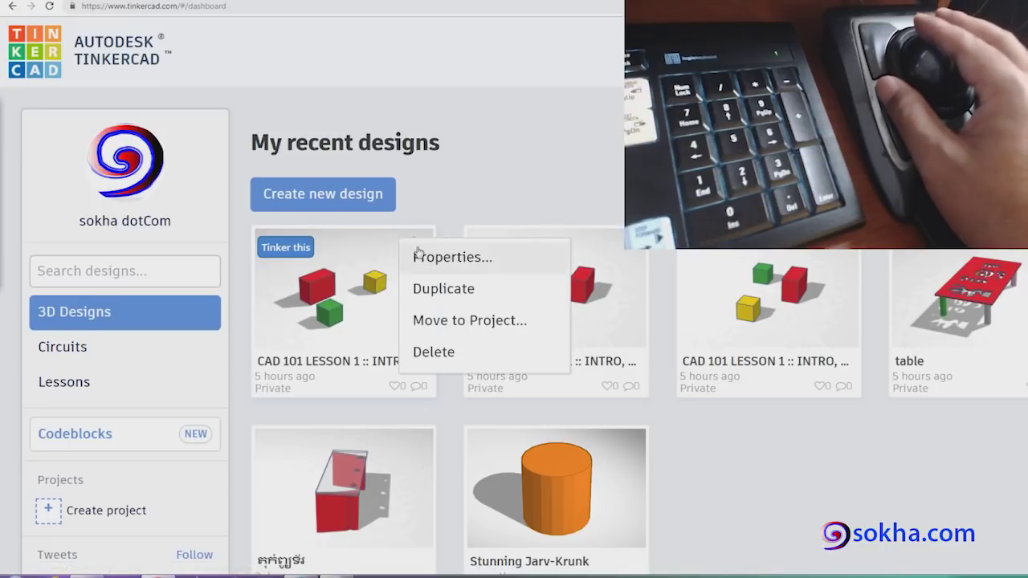
{"action": "left_click", "coordinate": [434, 351]}
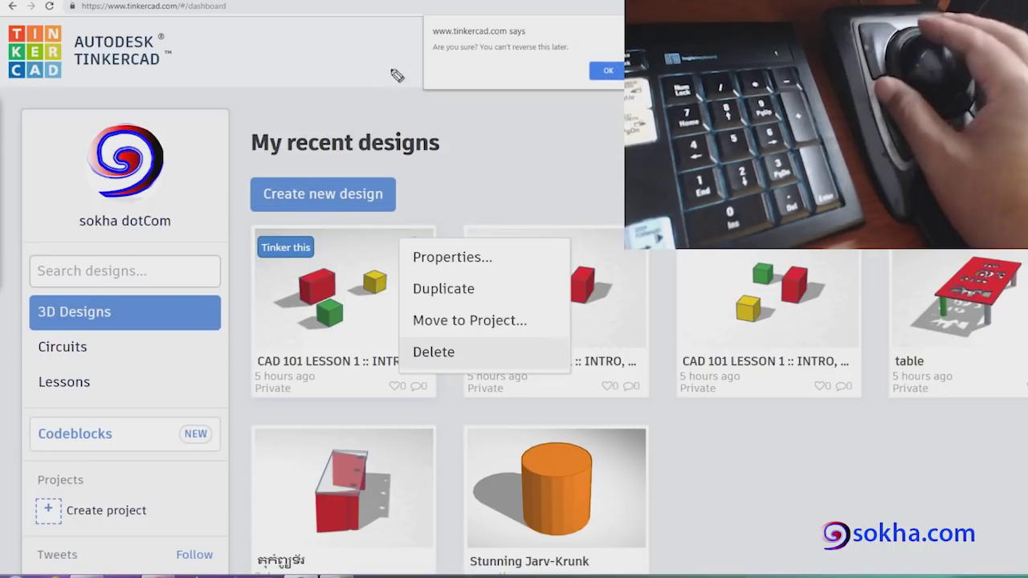
{"action": "left_click_drag", "start_coordinate": [221, 138], "coordinate": [443, 53]}
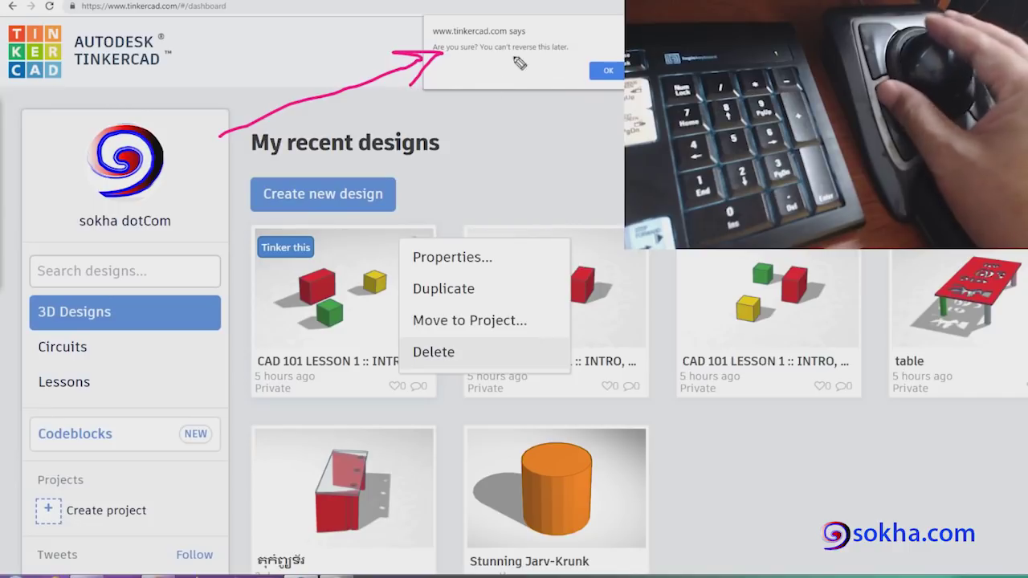
{"action": "left_click_drag", "start_coordinate": [451, 47], "coordinate": [440, 46]}
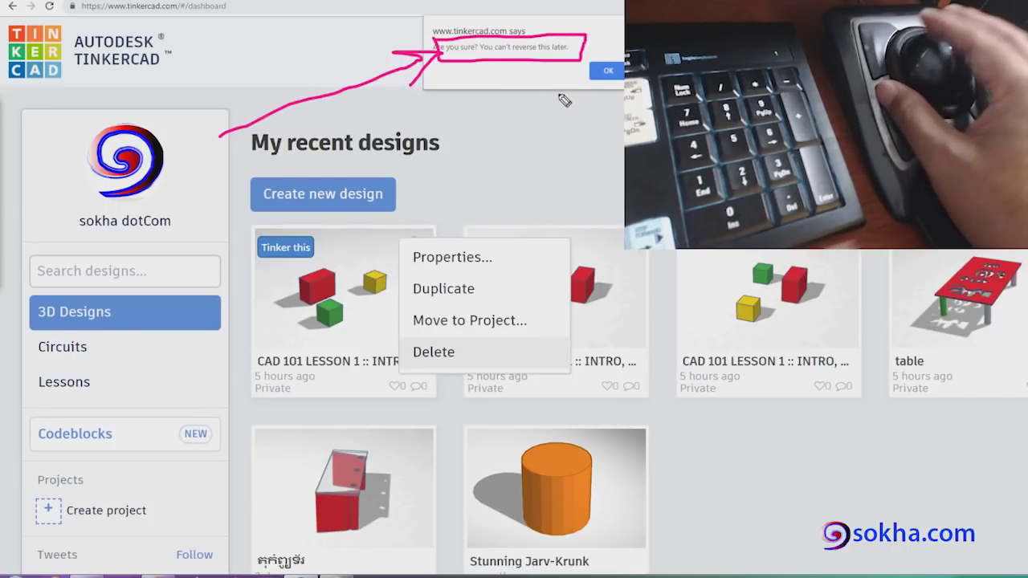
{"action": "mouse_move", "coordinate": [572, 147]}
{"action": "left_mouse_down"}
{"action": "mouse_move", "coordinate": [601, 85]}
{"action": "mouse_move", "coordinate": [604, 96]}
{"action": "left_mouse_up"}
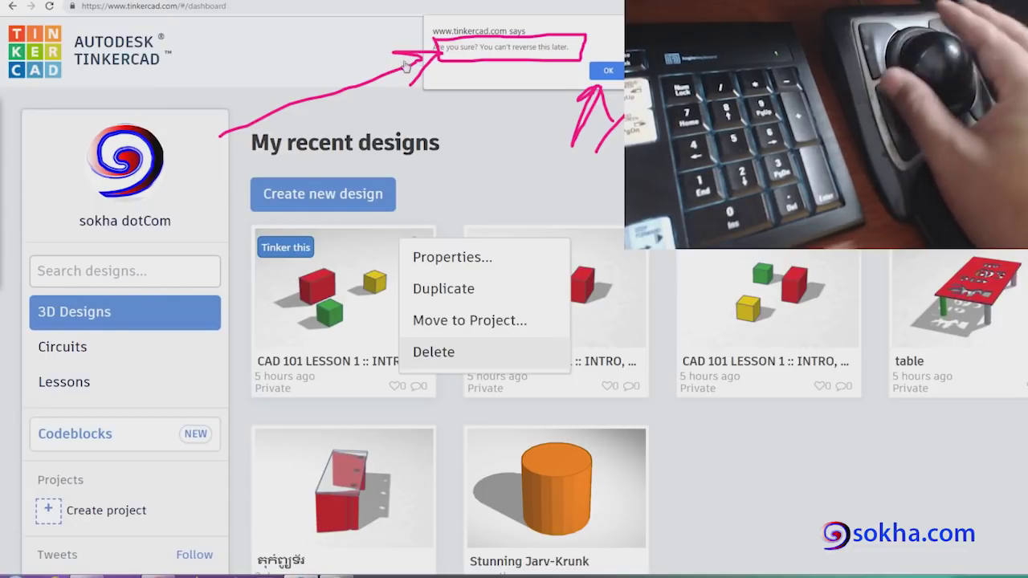
{"action": "left_click", "coordinate": [608, 71]}
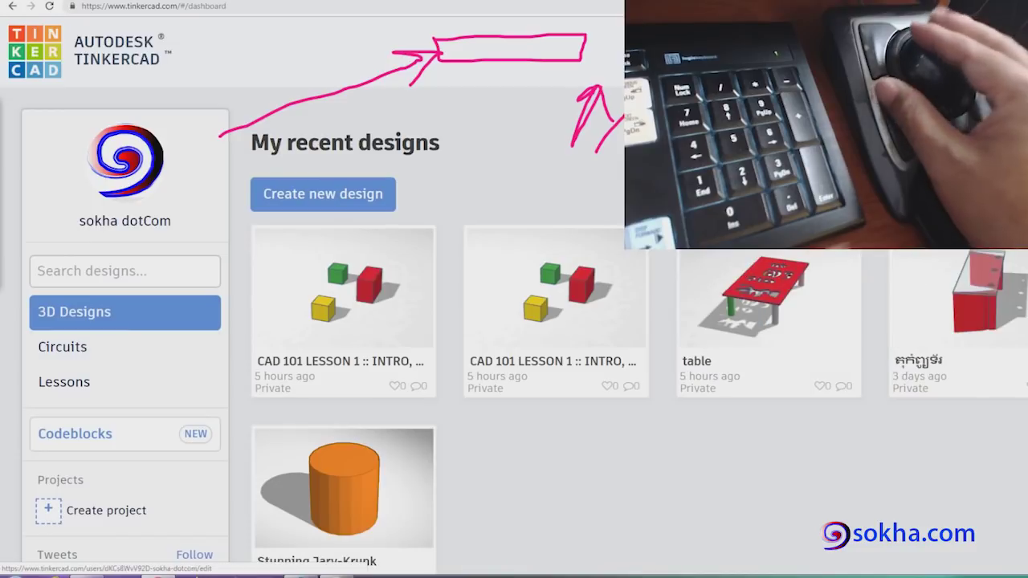
{"action": "left_click_drag", "start_coordinate": [352, 238], "coordinate": [371, 239]}
{"action": "left_click_drag", "start_coordinate": [567, 244], "coordinate": [616, 257]}
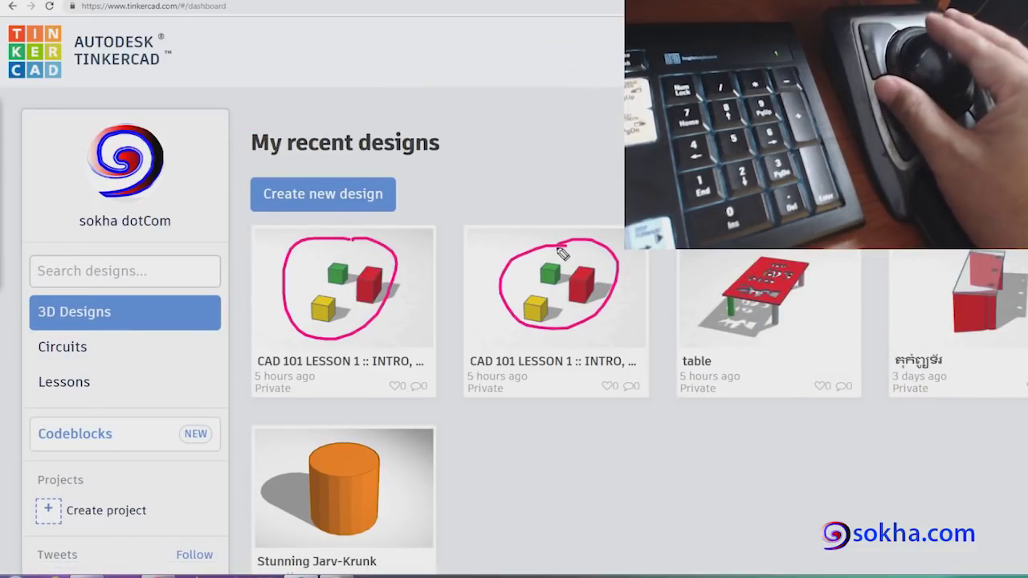
{"action": "mouse_move", "coordinate": [554, 156]}
{"action": "left_mouse_down"}
{"action": "mouse_move", "coordinate": [407, 245]}
{"action": "mouse_move", "coordinate": [436, 239]}
{"action": "left_mouse_up"}
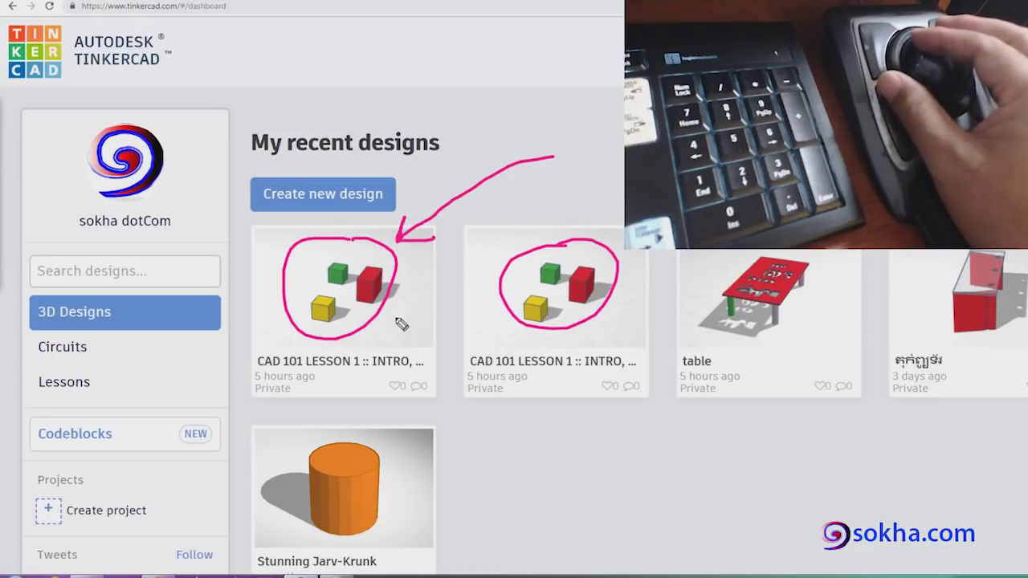
{"action": "mouse_move", "coordinate": [592, 150]}
{"action": "left_mouse_down"}
{"action": "mouse_move", "coordinate": [538, 231]}
{"action": "mouse_move", "coordinate": [556, 225]}
{"action": "left_mouse_up"}
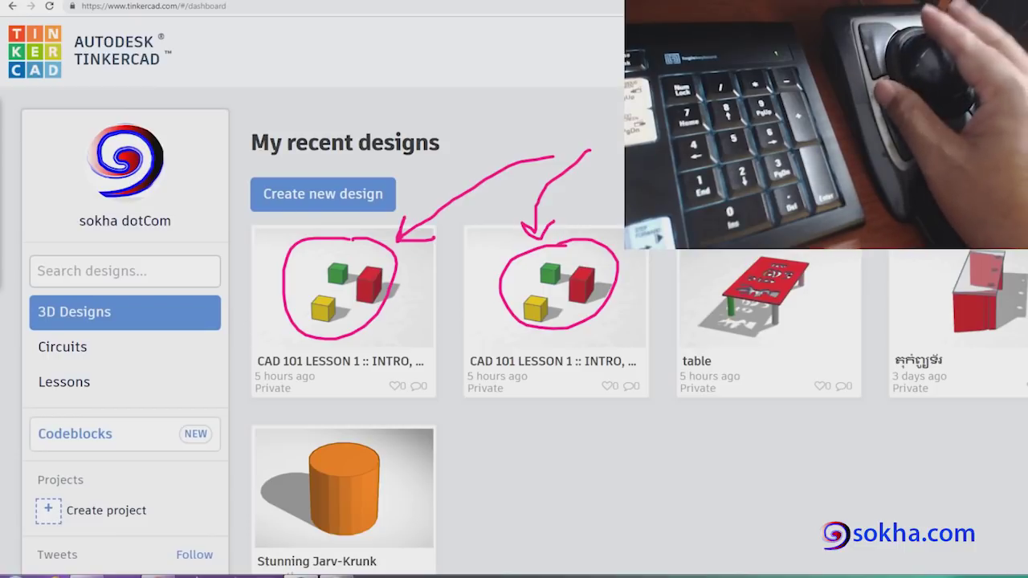
{"action": "key", "text": "Escape"}
{"action": "mouse_move", "coordinate": [344, 309]}
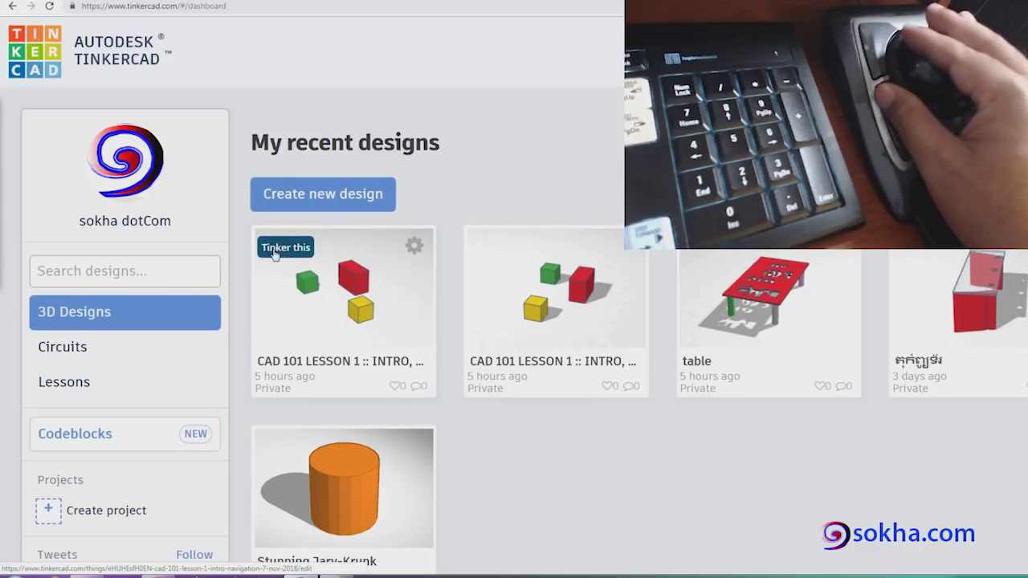
- Open 'CAD 101 LESSON 1 :: INTRO, NAVIGATION, 7 NOV 2018' with its red, green and yellow cubes
{"action": "left_click", "coordinate": [289, 248]}
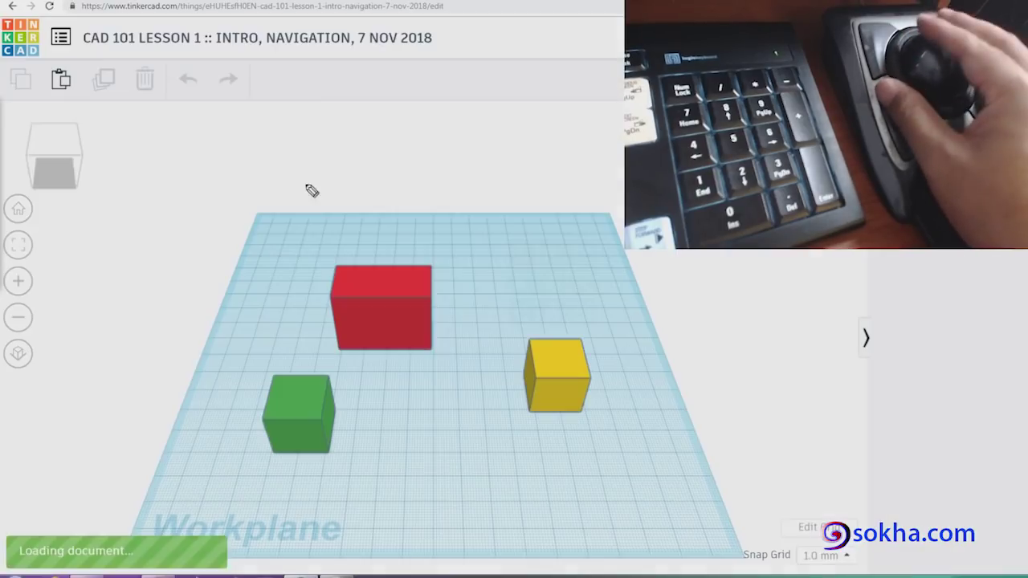
{"action": "left_click_drag", "start_coordinate": [320, 142], "coordinate": [319, 251]}
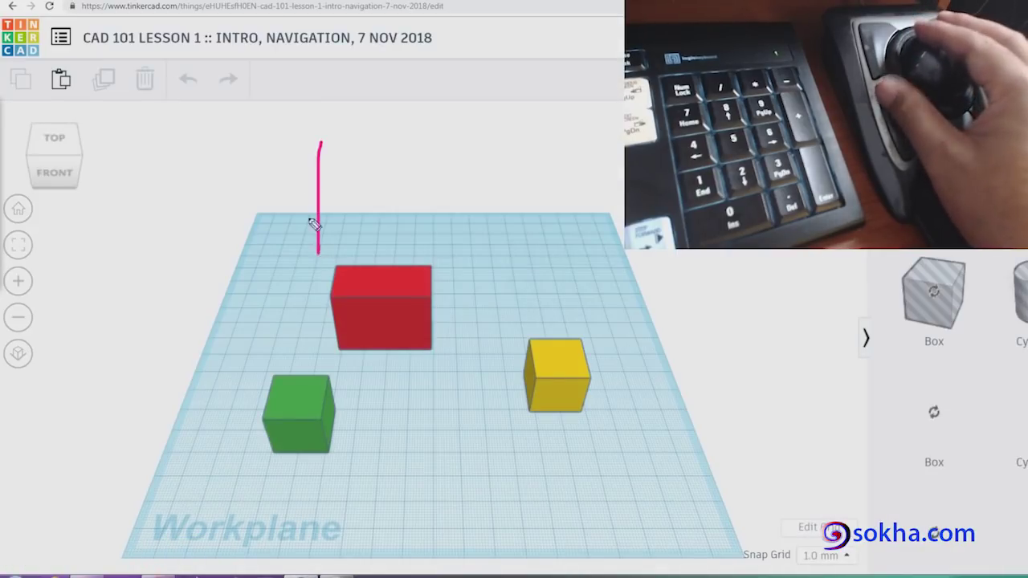
{"action": "left_click_drag", "start_coordinate": [287, 203], "coordinate": [352, 199]}
{"action": "mouse_move", "coordinate": [370, 235]}
{"action": "left_mouse_down"}
{"action": "mouse_move", "coordinate": [370, 203]}
{"action": "mouse_move", "coordinate": [433, 228]}
{"action": "left_mouse_up"}
{"action": "left_click", "coordinate": [369, 180]}
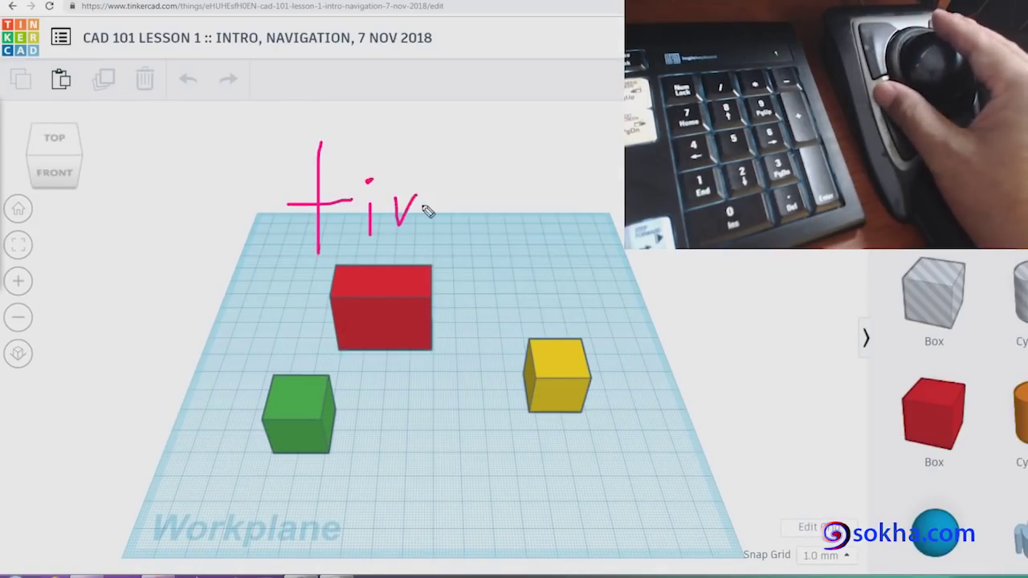
{"action": "left_click_drag", "start_coordinate": [447, 149], "coordinate": [457, 232]}
{"action": "mouse_move", "coordinate": [484, 179]}
{"action": "left_mouse_down"}
{"action": "mouse_move", "coordinate": [501, 228]}
{"action": "mouse_move", "coordinate": [564, 222]}
{"action": "mouse_move", "coordinate": [601, 178]}
{"action": "left_mouse_up"}
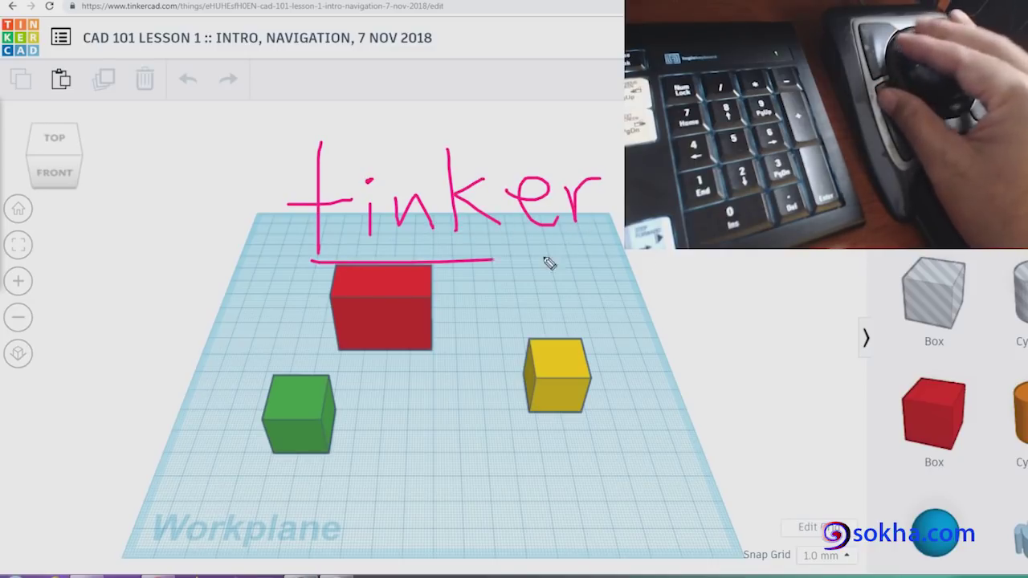
{"action": "left_click_drag", "start_coordinate": [311, 261], "coordinate": [640, 253]}
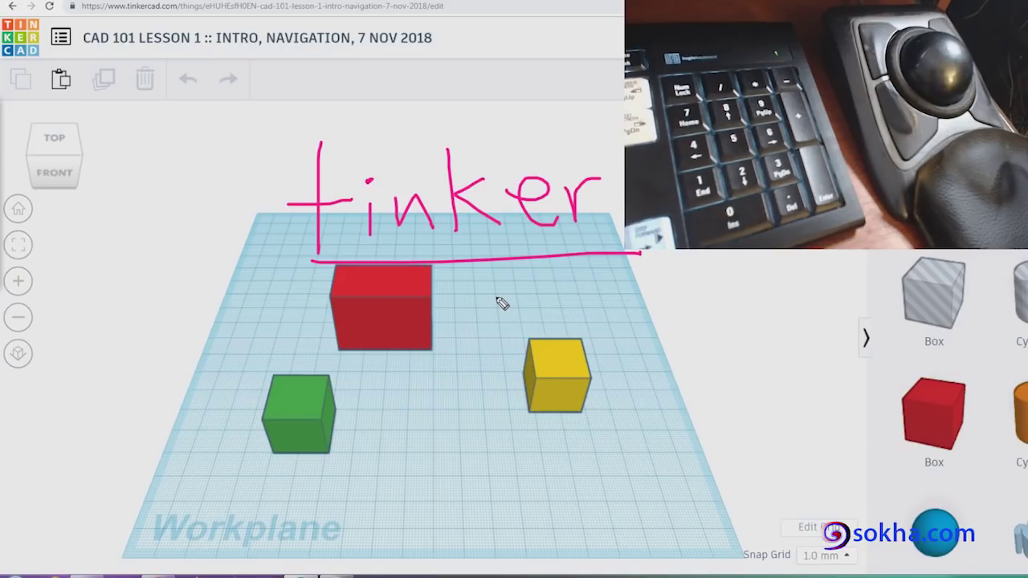
{"action": "mouse_move", "coordinate": [312, 265]}
{"action": "left_mouse_down"}
{"action": "mouse_move", "coordinate": [282, 207]}
{"action": "mouse_move", "coordinate": [591, 119]}
{"action": "mouse_move", "coordinate": [661, 306]}
{"action": "left_mouse_up"}
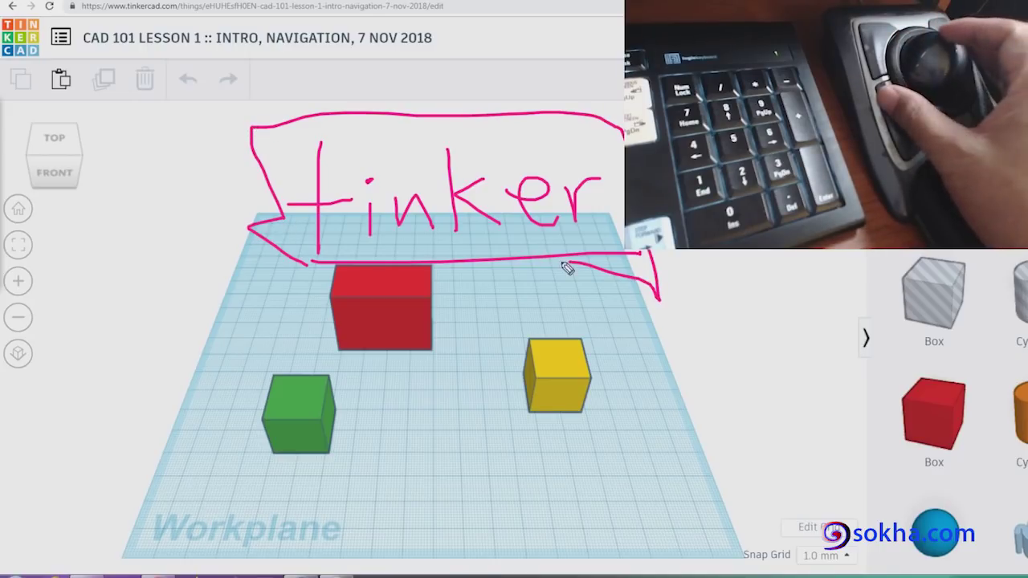
{"action": "mouse_move", "coordinate": [289, 273]}
{"action": "left_mouse_down"}
{"action": "mouse_move", "coordinate": [252, 142]}
{"action": "mouse_move", "coordinate": [626, 153]}
{"action": "mouse_move", "coordinate": [332, 271]}
{"action": "mouse_move", "coordinate": [263, 188]}
{"action": "mouse_move", "coordinate": [237, 125]}
{"action": "mouse_move", "coordinate": [287, 279]}
{"action": "left_mouse_up"}
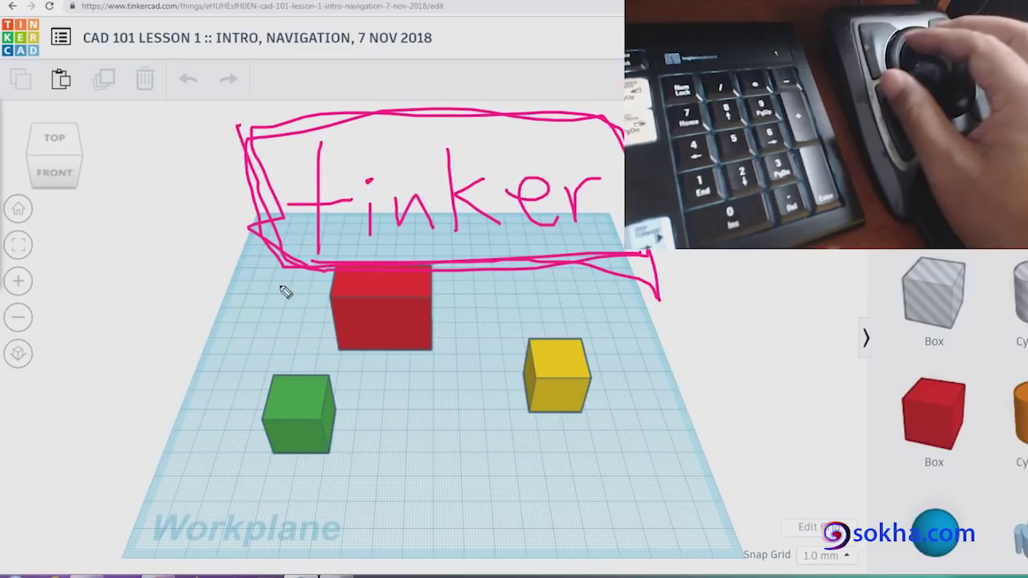
{"action": "mouse_move", "coordinate": [205, 332]}
{"action": "left_mouse_down"}
{"action": "mouse_move", "coordinate": [311, 261]}
{"action": "mouse_move", "coordinate": [277, 294]}
{"action": "left_mouse_up"}
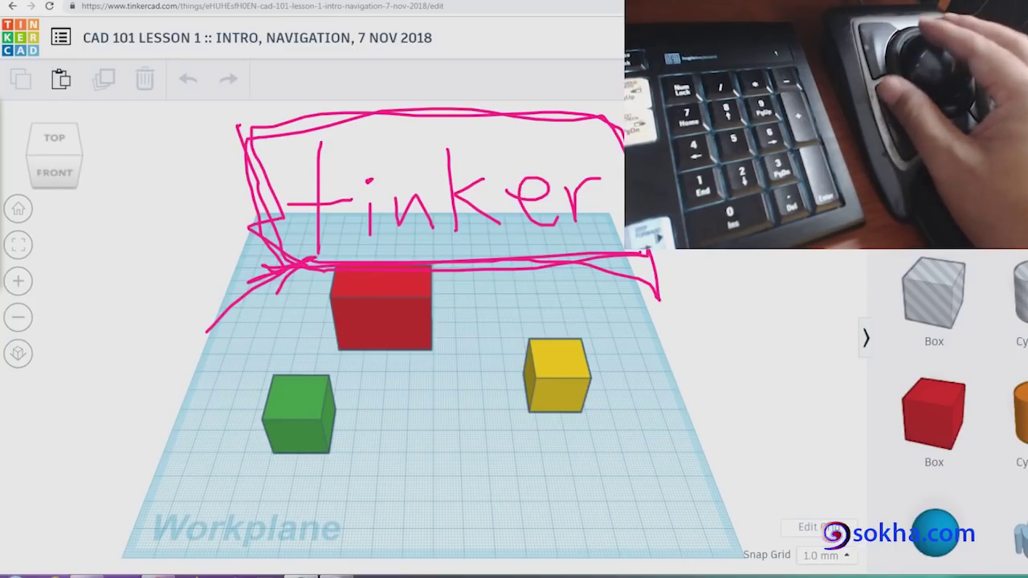
{"action": "key", "text": "Escape"}
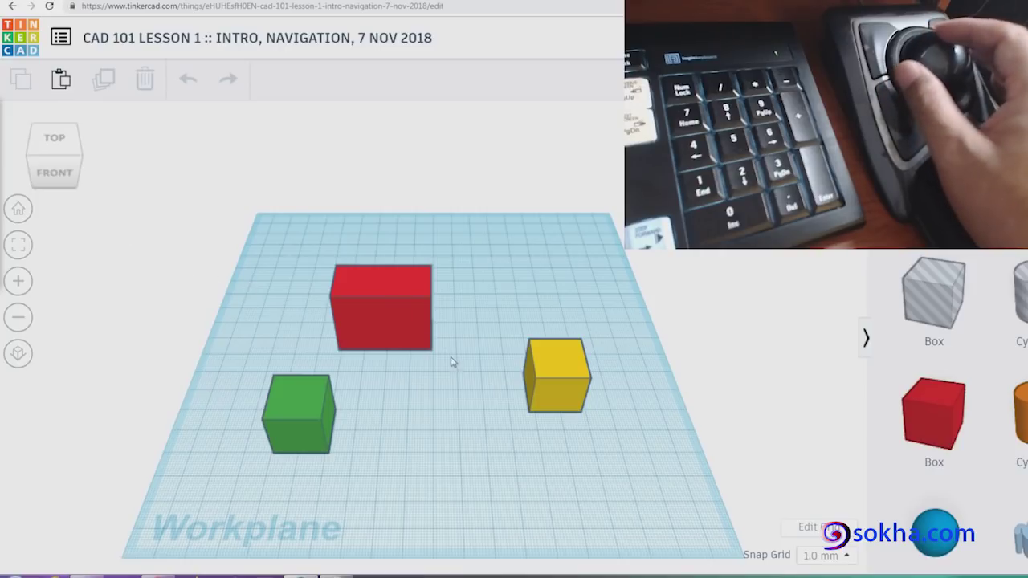
- Select the red box and fit the view to it
{"action": "left_click", "coordinate": [383, 323]}
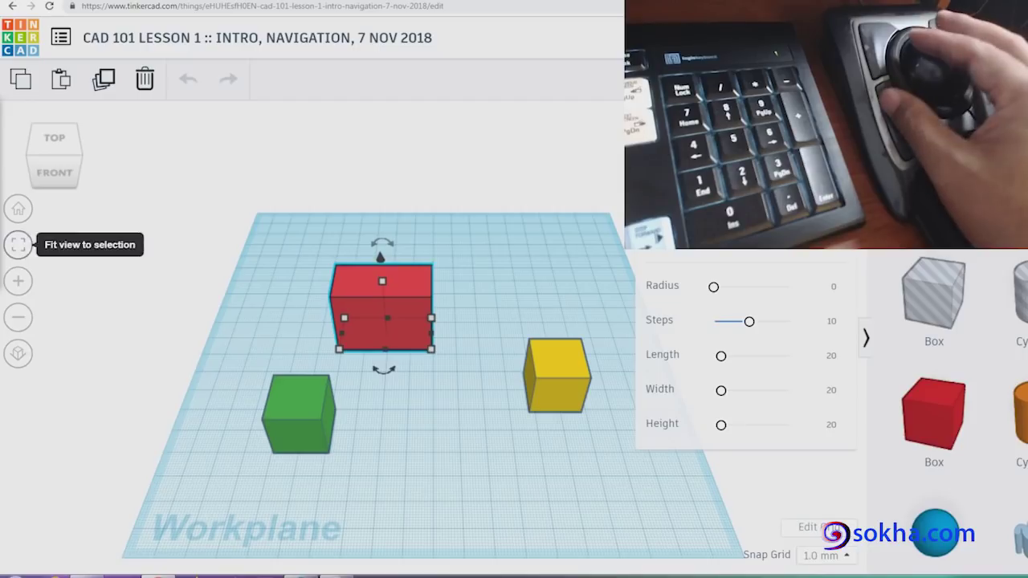
{"action": "mouse_move", "coordinate": [147, 199]}
{"action": "left_mouse_down"}
{"action": "mouse_move", "coordinate": [36, 245]}
{"action": "mouse_move", "coordinate": [76, 251]}
{"action": "left_mouse_up"}
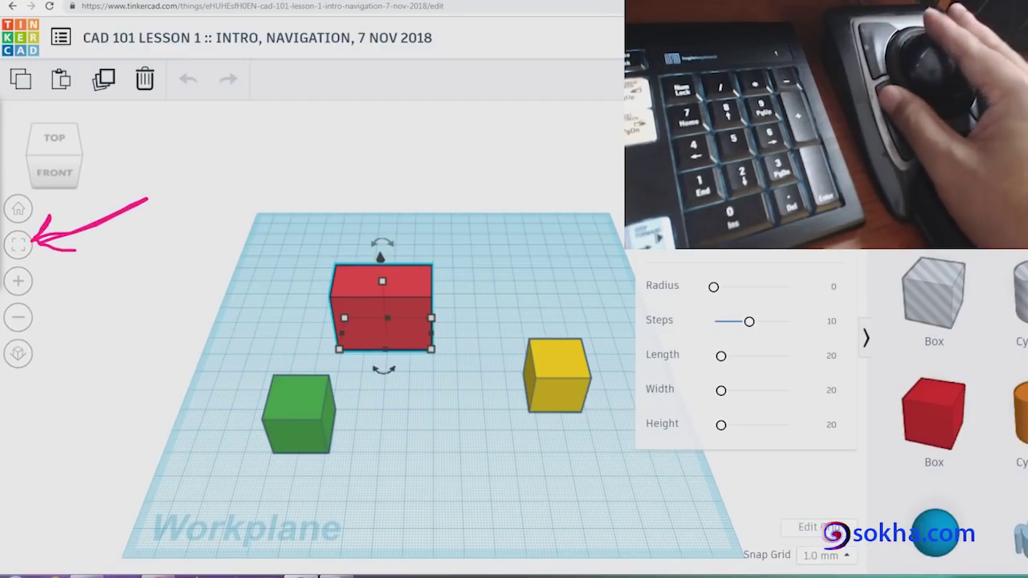
{"action": "left_click", "coordinate": [19, 244]}
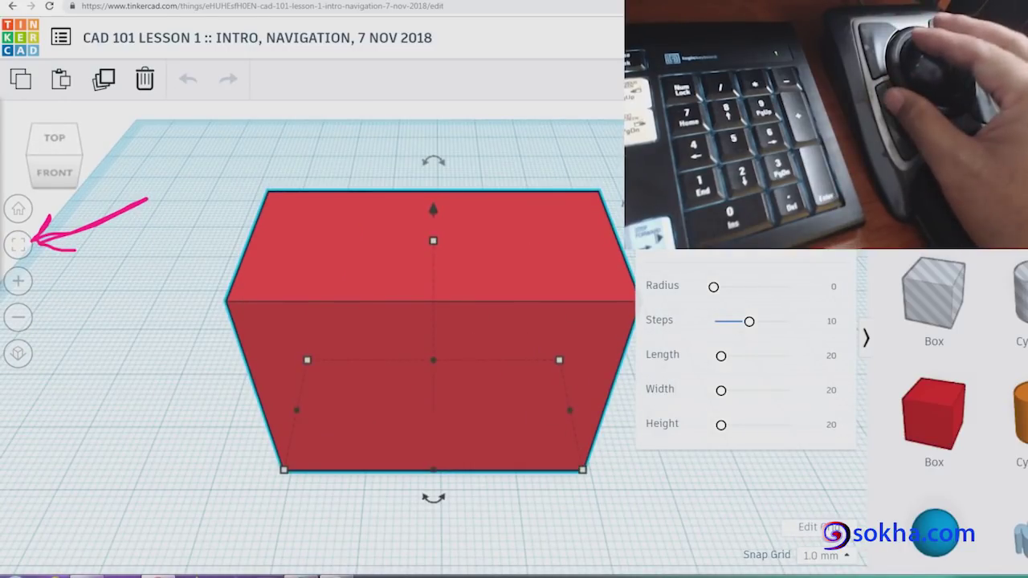
{"action": "key", "text": "Escape"}
- Collapse the Basic Shapes library panel
{"action": "left_click_drag", "start_coordinate": [875, 301], "coordinate": [904, 299]}
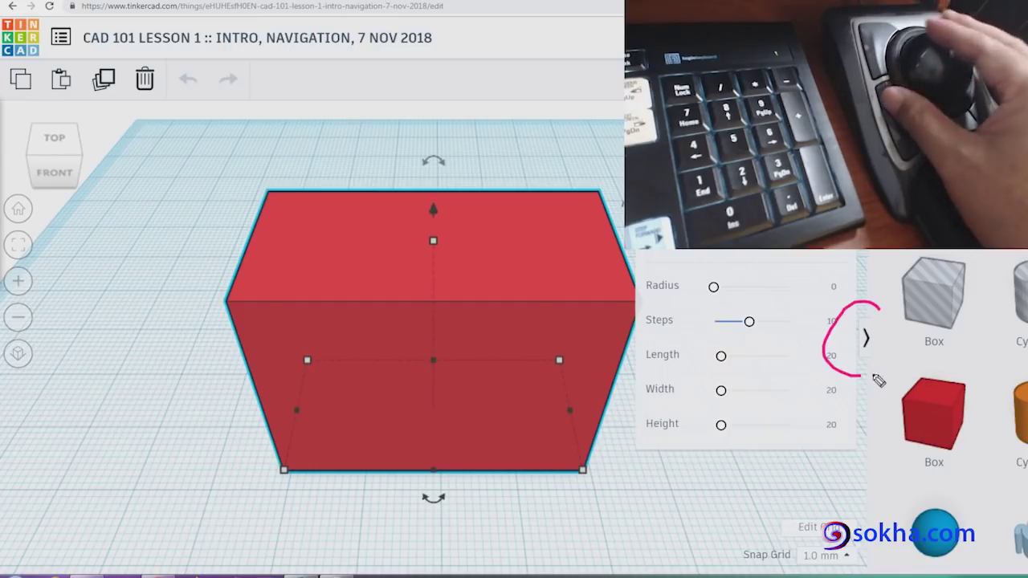
{"action": "left_click_drag", "start_coordinate": [747, 410], "coordinate": [960, 401]}
{"action": "mouse_move", "coordinate": [899, 376]}
{"action": "left_mouse_down"}
{"action": "mouse_move", "coordinate": [960, 400]}
{"action": "mouse_move", "coordinate": [863, 443]}
{"action": "left_mouse_up"}
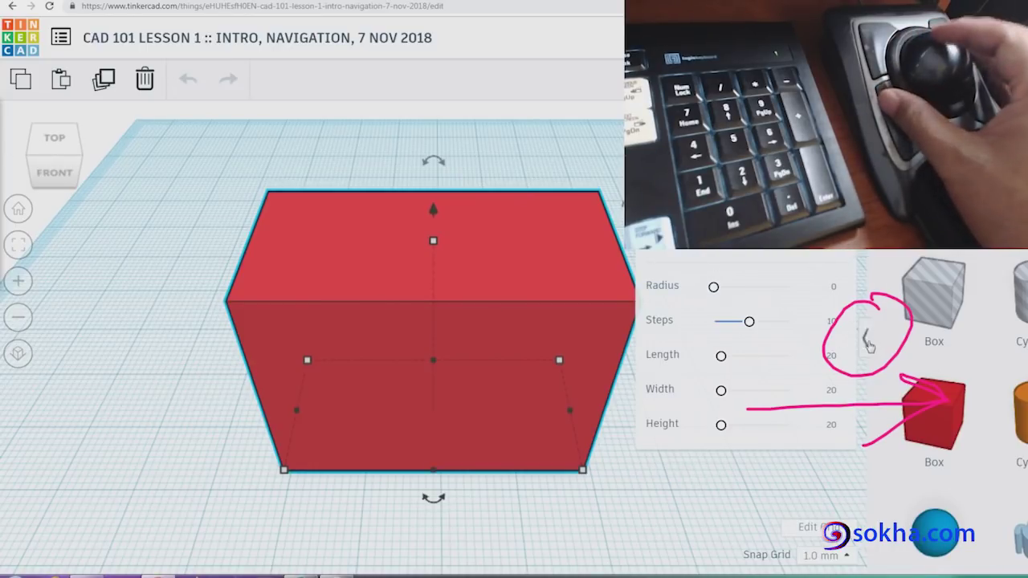
{"action": "left_click", "coordinate": [867, 338]}
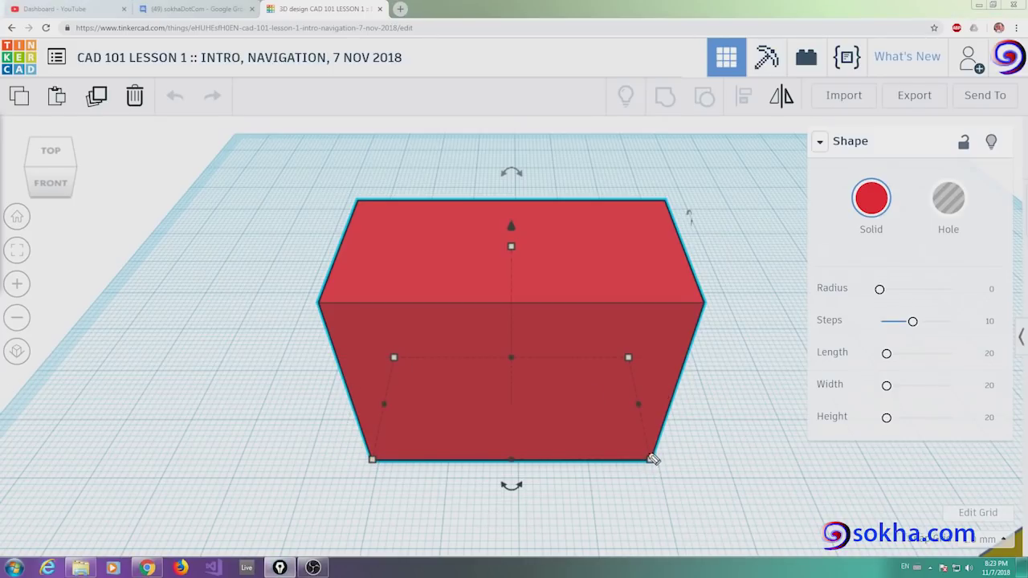
{"action": "mouse_move", "coordinate": [647, 457]}
{"action": "left_mouse_down"}
{"action": "mouse_move", "coordinate": [652, 474]}
{"action": "mouse_move", "coordinate": [567, 486]}
{"action": "left_mouse_up"}
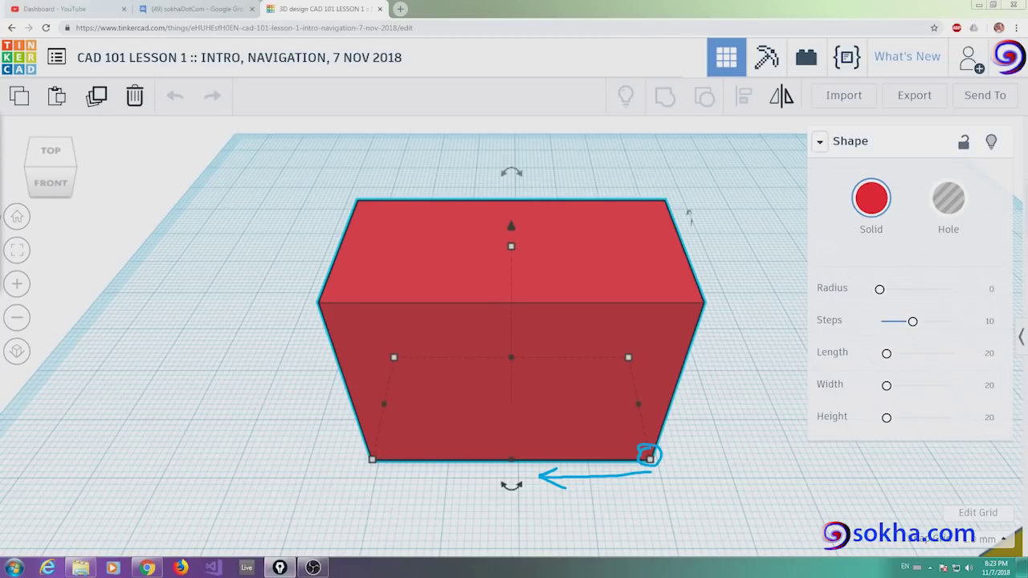
- Drag the red box's corner handle to resize its footprint to 30.00 by 19.00
{"action": "key", "text": "Escape"}
{"action": "mouse_move", "coordinate": [650, 459]}
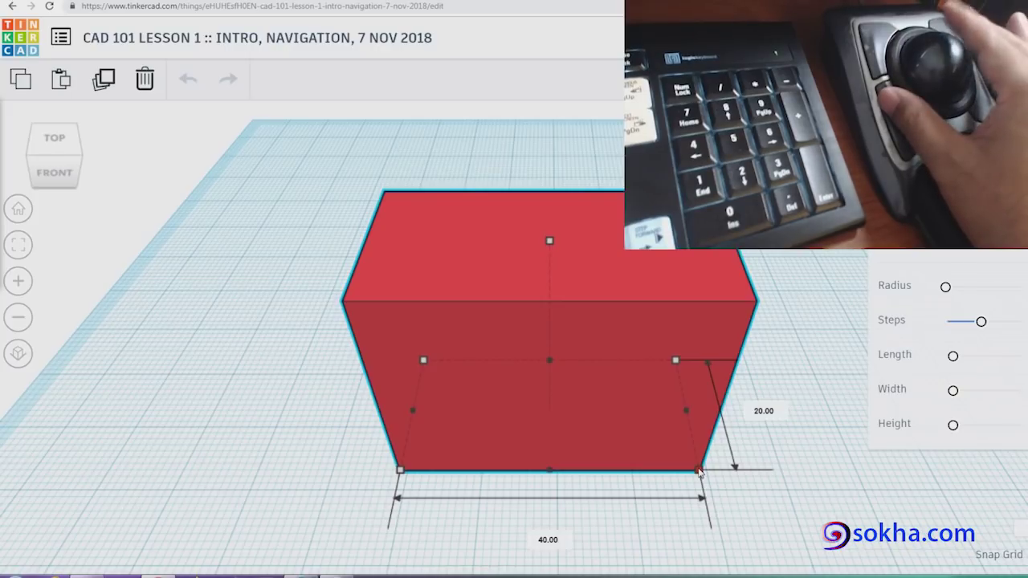
{"action": "left_click_drag", "start_coordinate": [699, 472], "coordinate": [625, 466]}
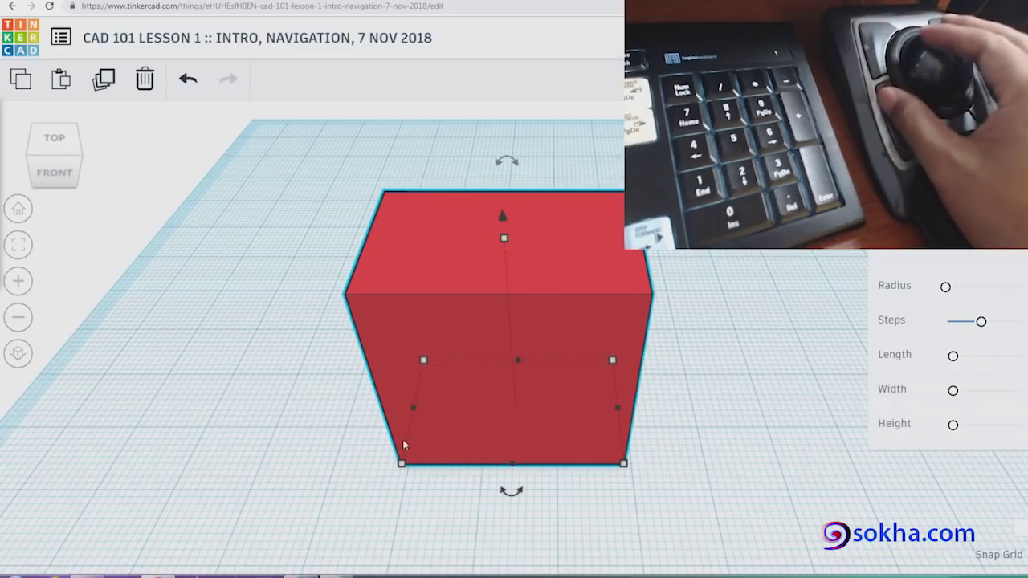
{"action": "mouse_move", "coordinate": [400, 470]}
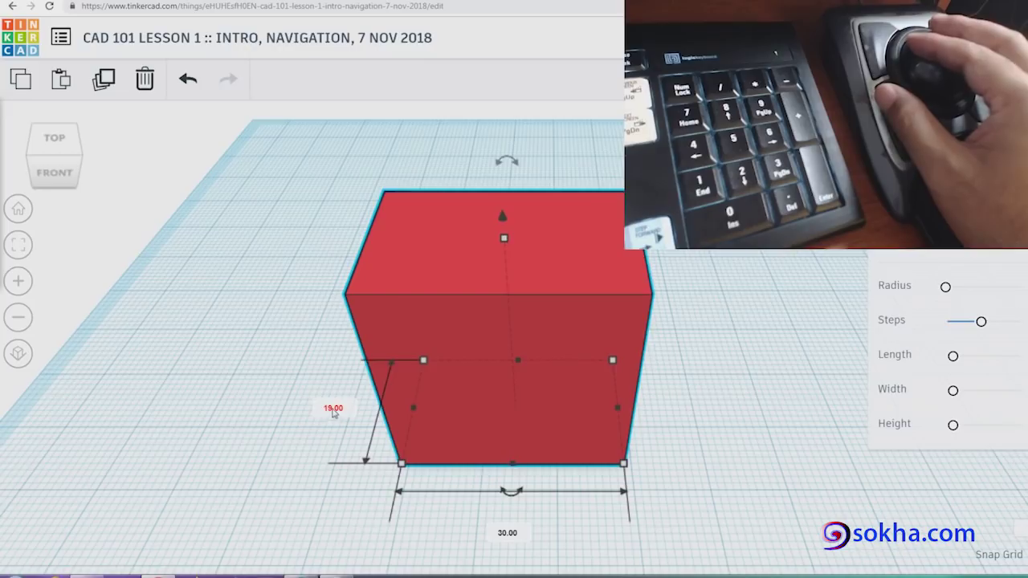
{"action": "left_click", "coordinate": [334, 409]}
- Set the red box's depth to 20.00 and lower its height to a 2.00 slab
{"action": "type", "text": "20"}
{"action": "key", "text": "Return"}
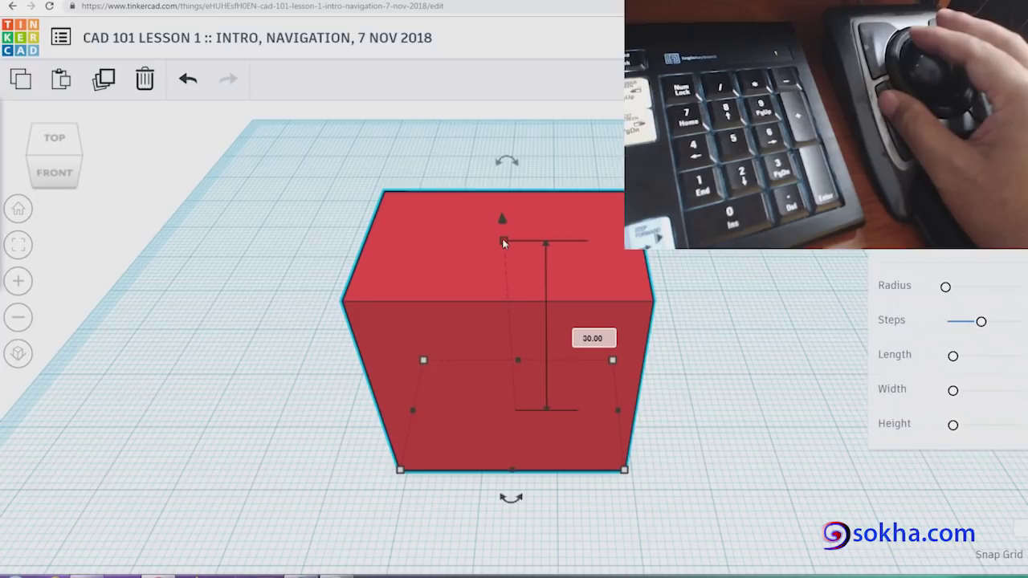
{"action": "left_click_drag", "start_coordinate": [504, 243], "coordinate": [520, 403]}
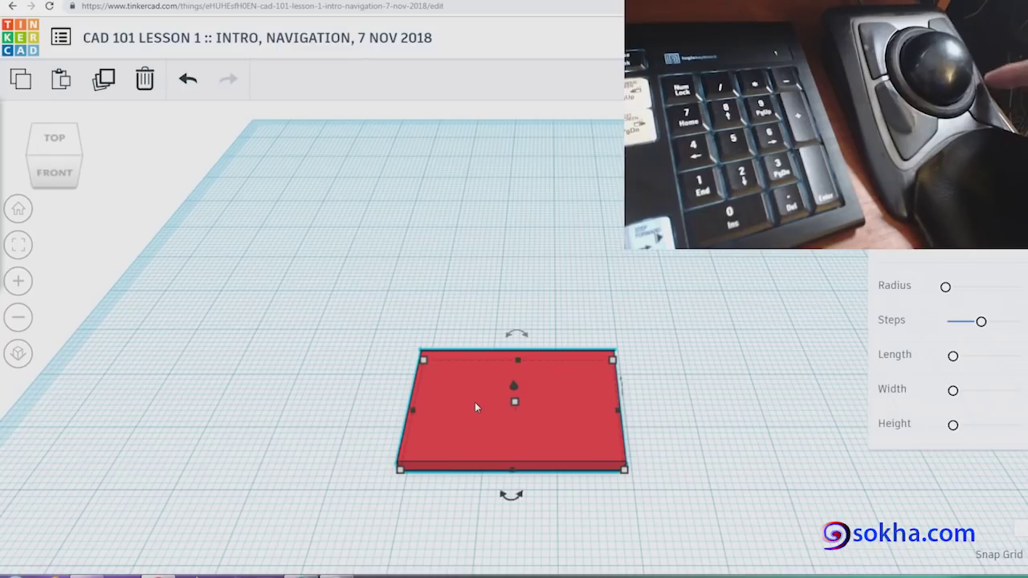
{"action": "left_click", "coordinate": [495, 412]}
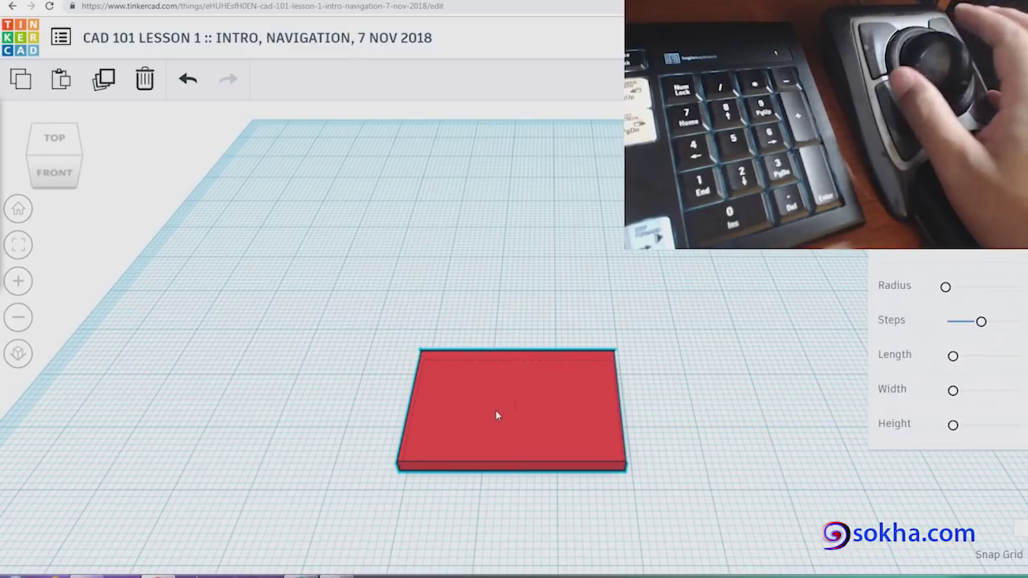
- Orbit down to a side-on front view to check the red slab's 2.00 thickness
{"action": "mouse_move", "coordinate": [496, 414]}
{"action": "right_mouse_down"}
{"action": "mouse_move", "coordinate": [521, 349]}
{"action": "mouse_move", "coordinate": [516, 325]}
{"action": "right_mouse_up"}
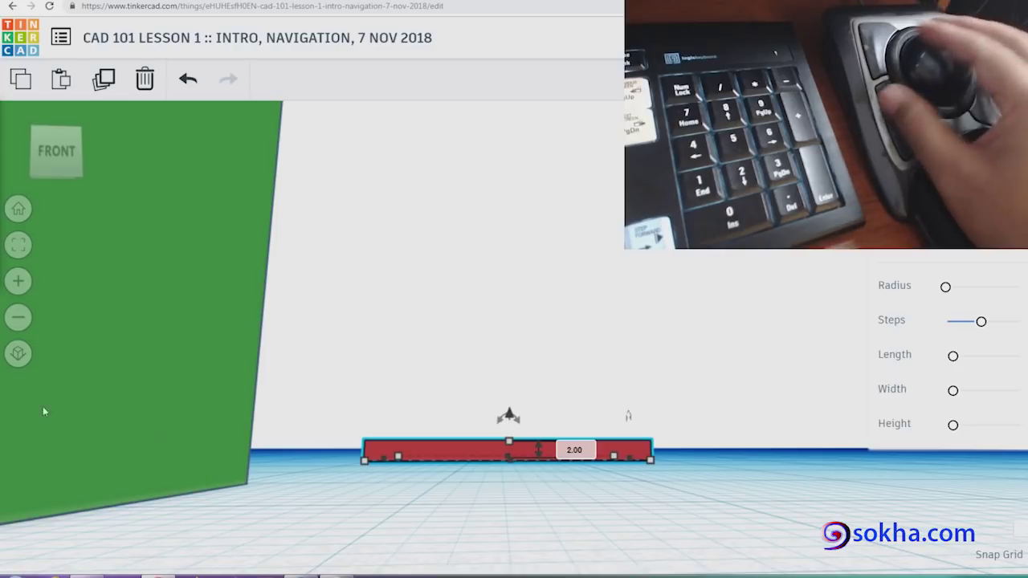
{"action": "mouse_move", "coordinate": [509, 441]}
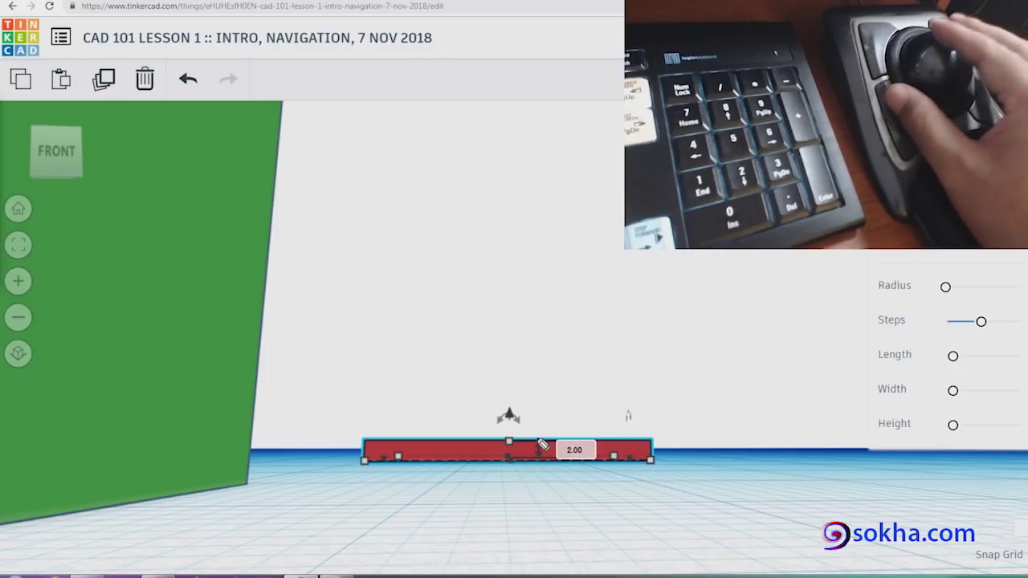
{"action": "left_click_drag", "start_coordinate": [552, 425], "coordinate": [554, 438]}
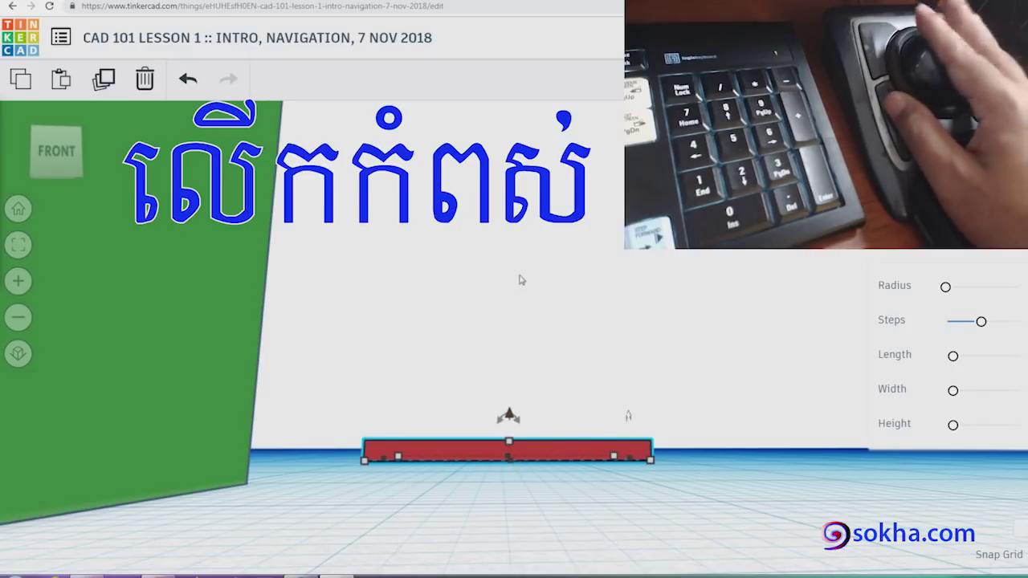
- Select the red slab and lift it 4.00 above the workplane beside the green cube
{"action": "left_click", "coordinate": [508, 415]}
{"action": "left_click", "coordinate": [510, 418]}
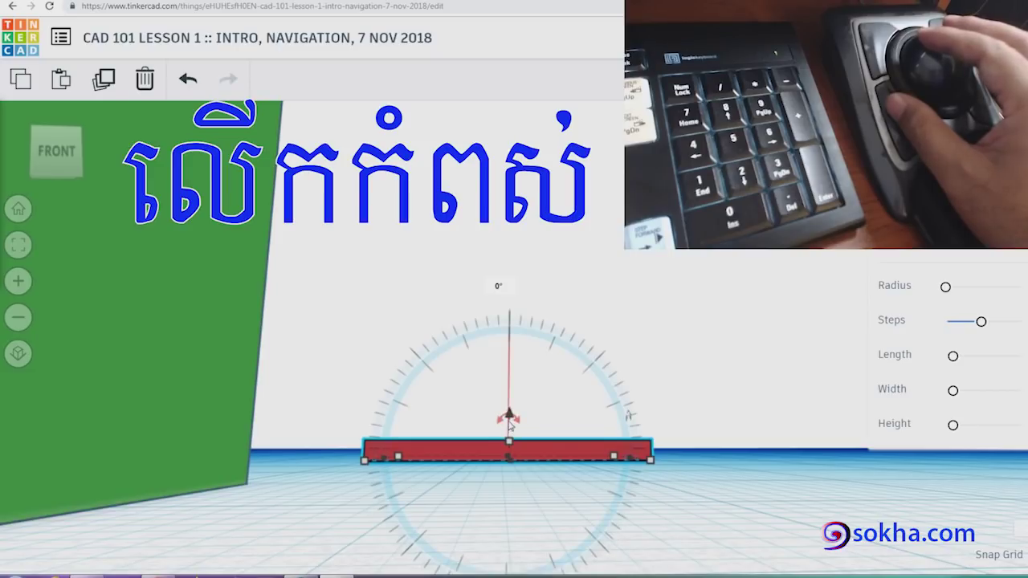
{"action": "left_click", "coordinate": [509, 417]}
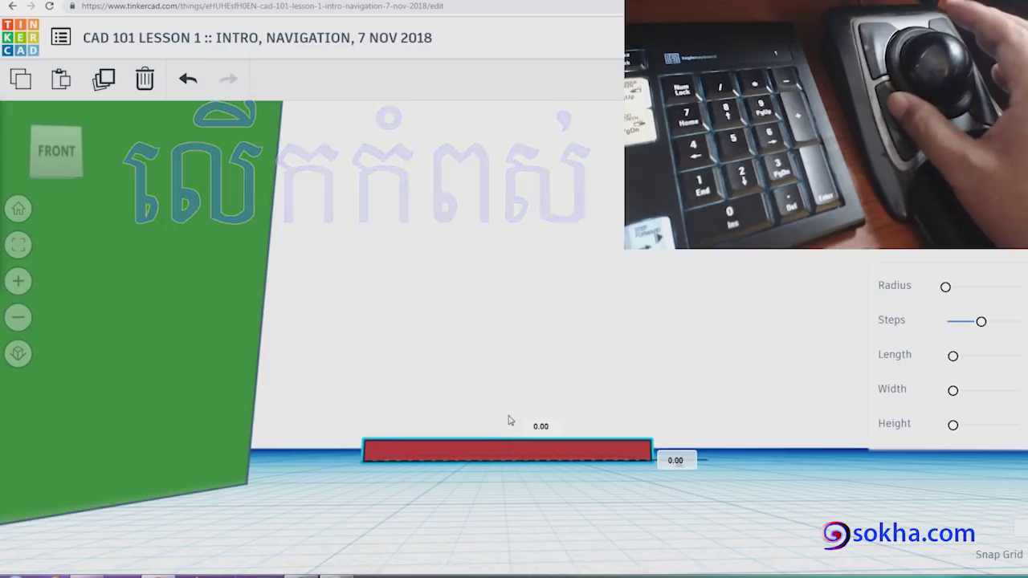
{"action": "left_click", "coordinate": [508, 417]}
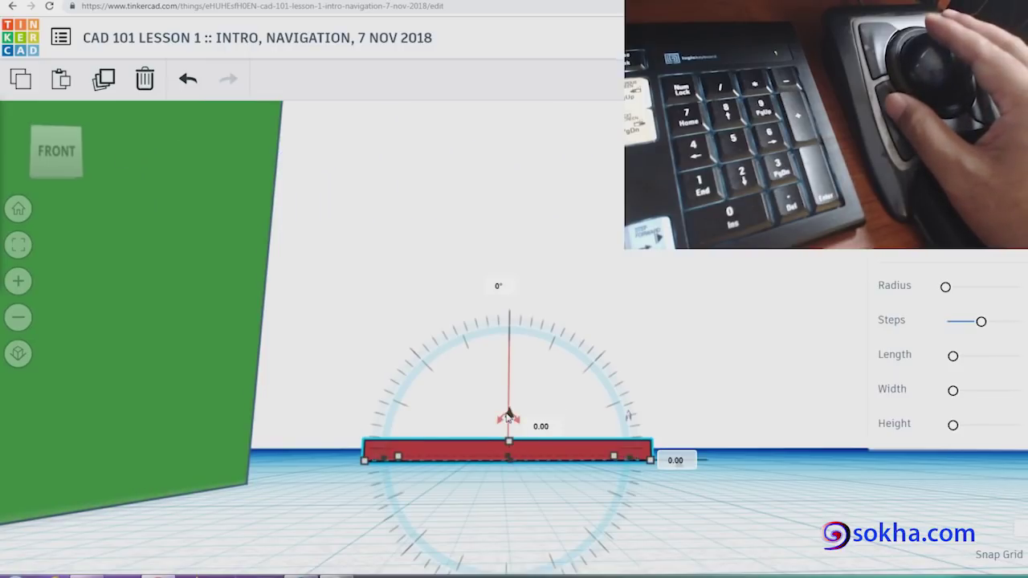
{"action": "left_click_drag", "start_coordinate": [509, 417], "coordinate": [528, 340]}
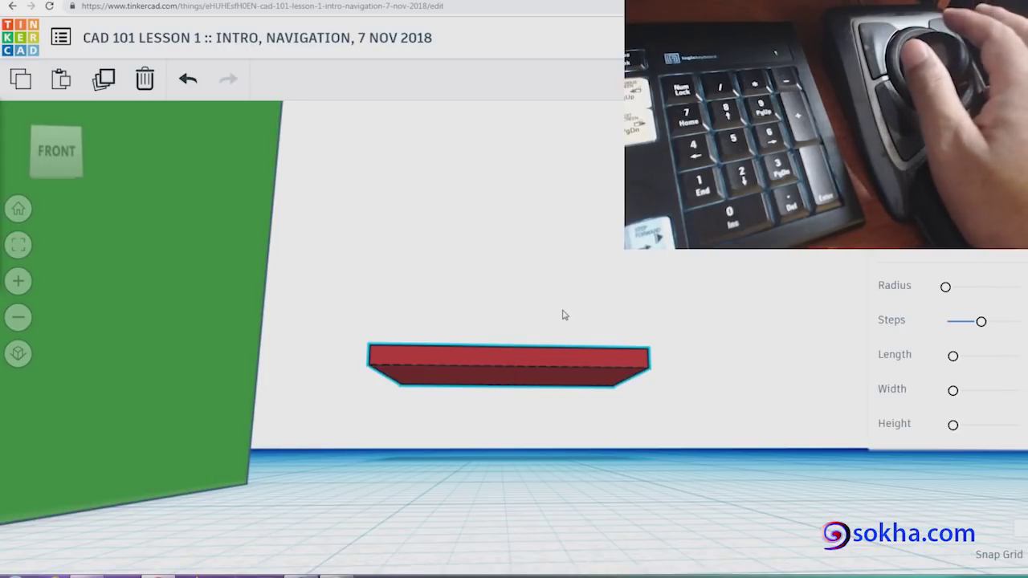
{"action": "mouse_move", "coordinate": [562, 322]}
{"action": "right_mouse_down"}
{"action": "mouse_move", "coordinate": [535, 375]}
{"action": "mouse_move", "coordinate": [393, 343]}
{"action": "mouse_move", "coordinate": [361, 374]}
{"action": "mouse_move", "coordinate": [292, 351]}
{"action": "mouse_move", "coordinate": [282, 319]}
{"action": "mouse_move", "coordinate": [408, 369]}
{"action": "right_mouse_up"}
{"action": "mouse_move", "coordinate": [557, 397]}
{"action": "right_mouse_down"}
{"action": "mouse_move", "coordinate": [615, 420]}
{"action": "mouse_move", "coordinate": [557, 426]}
{"action": "mouse_move", "coordinate": [546, 456]}
{"action": "mouse_move", "coordinate": [531, 432]}
{"action": "right_mouse_up"}
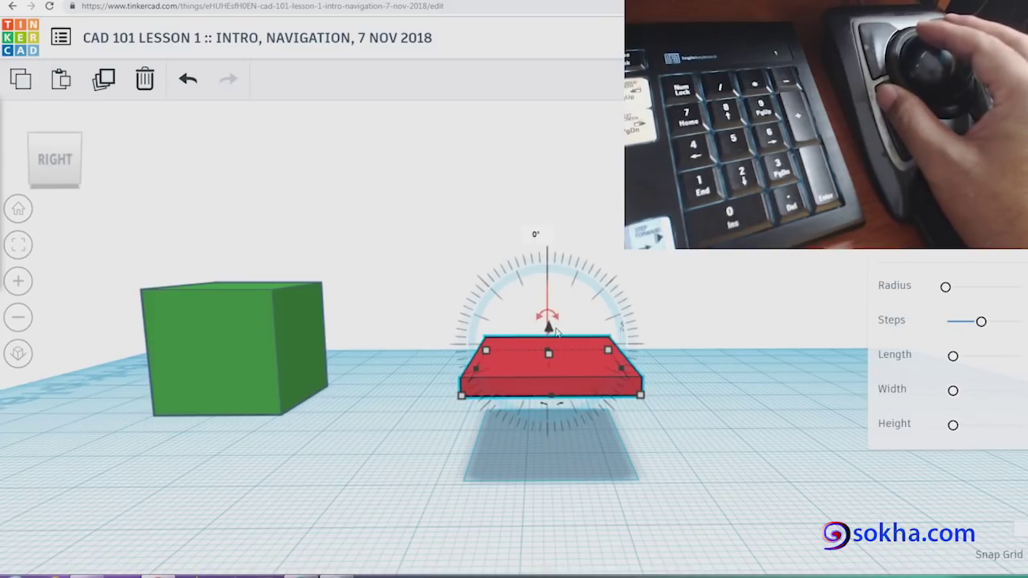
{"action": "right_click_drag", "start_coordinate": [563, 446], "coordinate": [564, 432]}
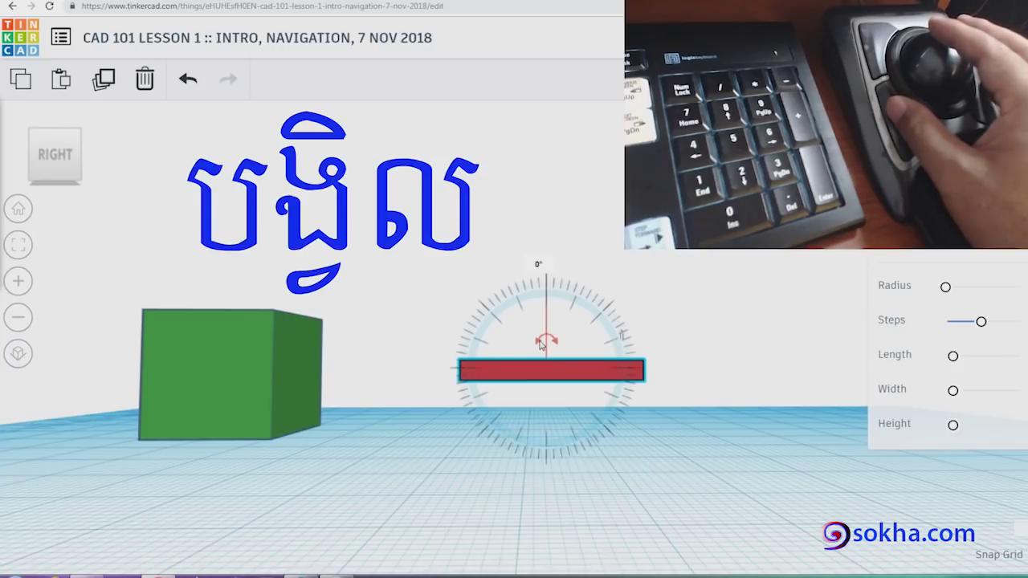
{"action": "left_click_drag", "start_coordinate": [538, 344], "coordinate": [539, 343]}
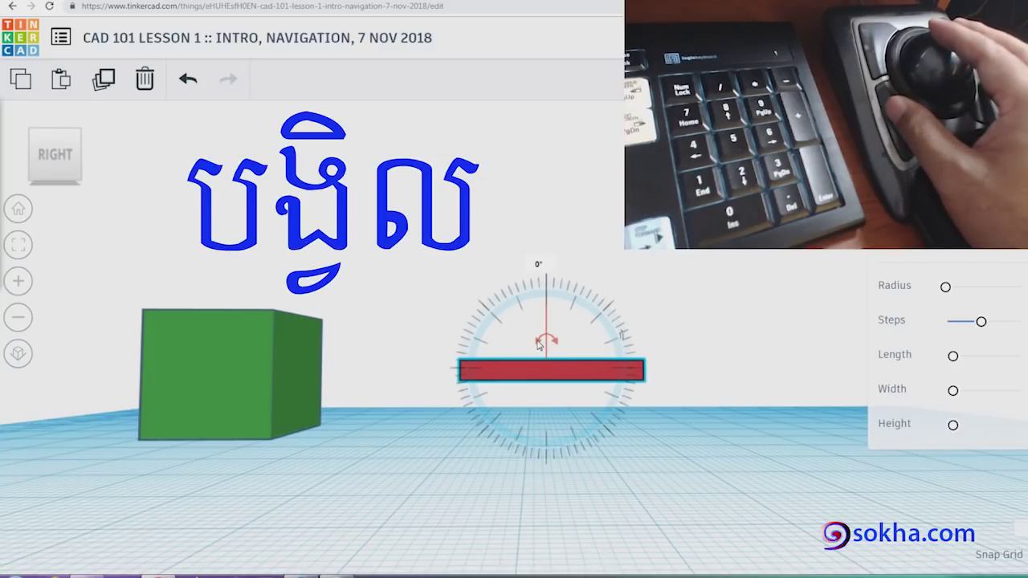
{"action": "left_click_drag", "start_coordinate": [538, 346], "coordinate": [529, 348]}
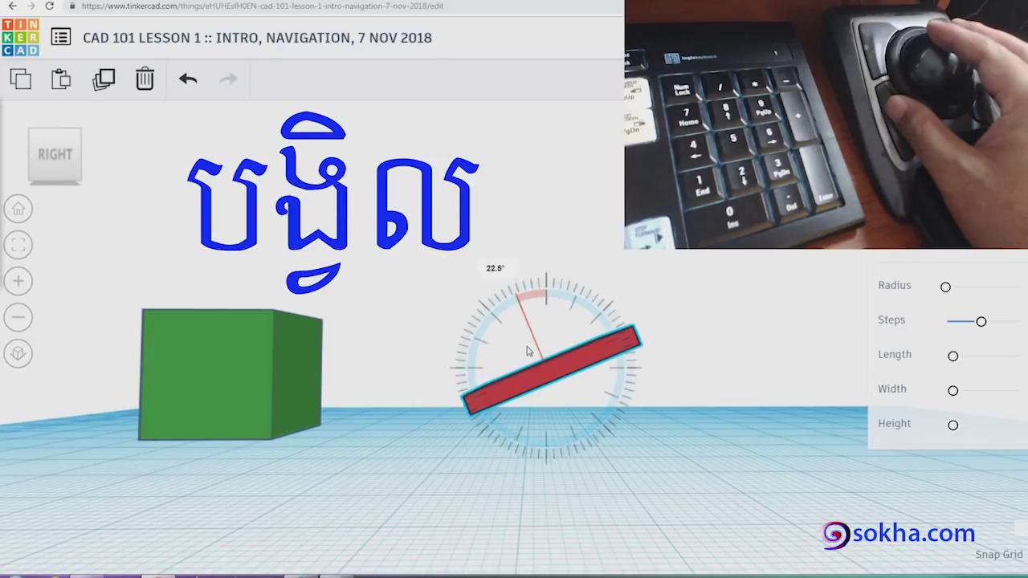
{"action": "left_click_drag", "start_coordinate": [528, 351], "coordinate": [523, 353]}
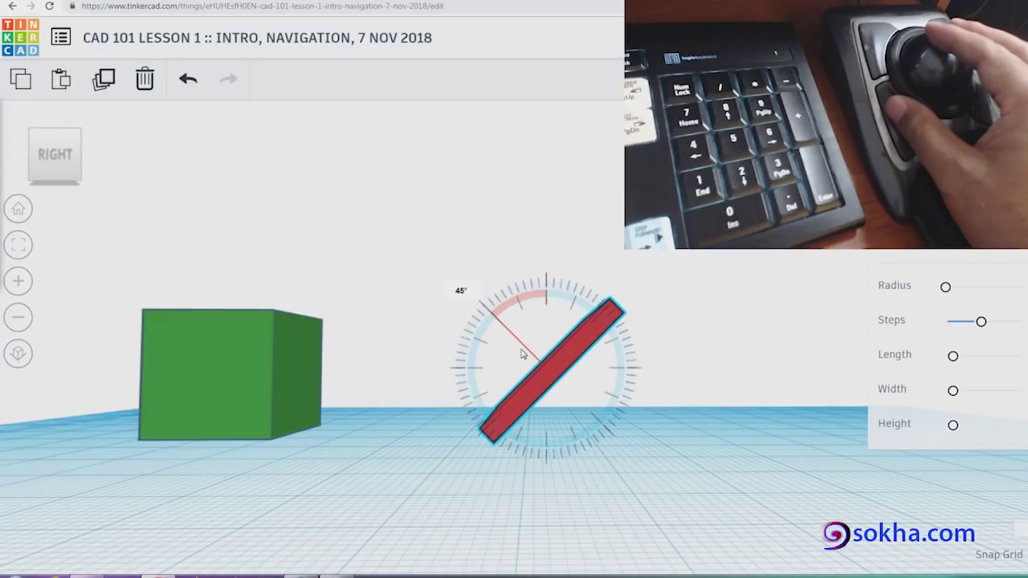
{"action": "left_click_drag", "start_coordinate": [521, 354], "coordinate": [518, 362]}
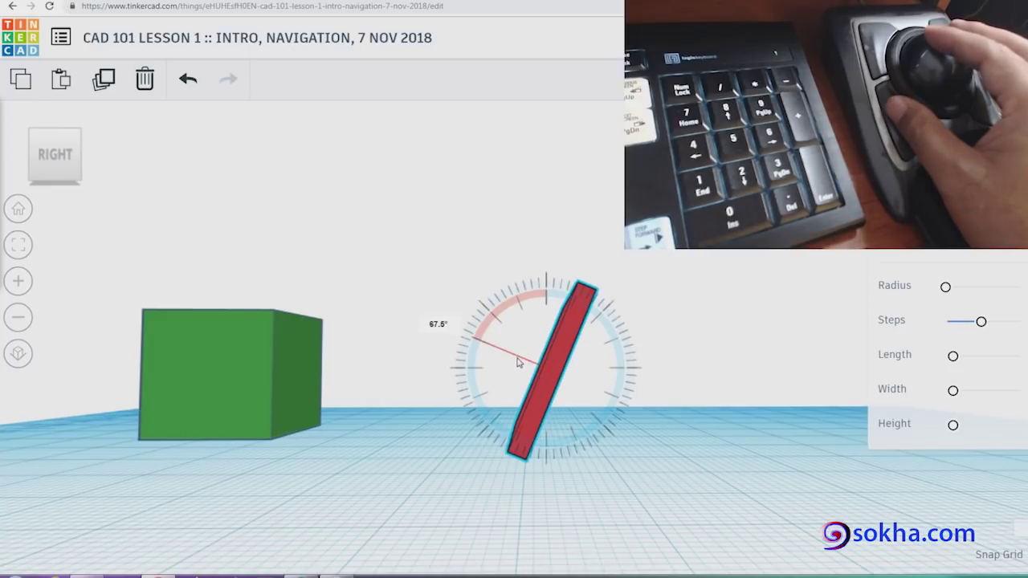
{"action": "left_click_drag", "start_coordinate": [518, 364], "coordinate": [452, 359]}
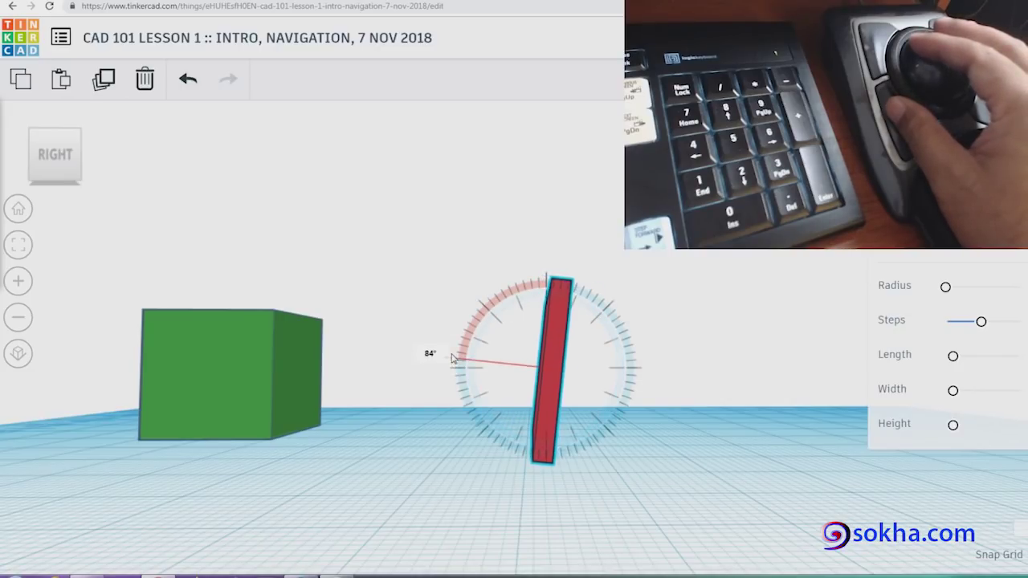
{"action": "left_click_drag", "start_coordinate": [452, 359], "coordinate": [523, 368]}
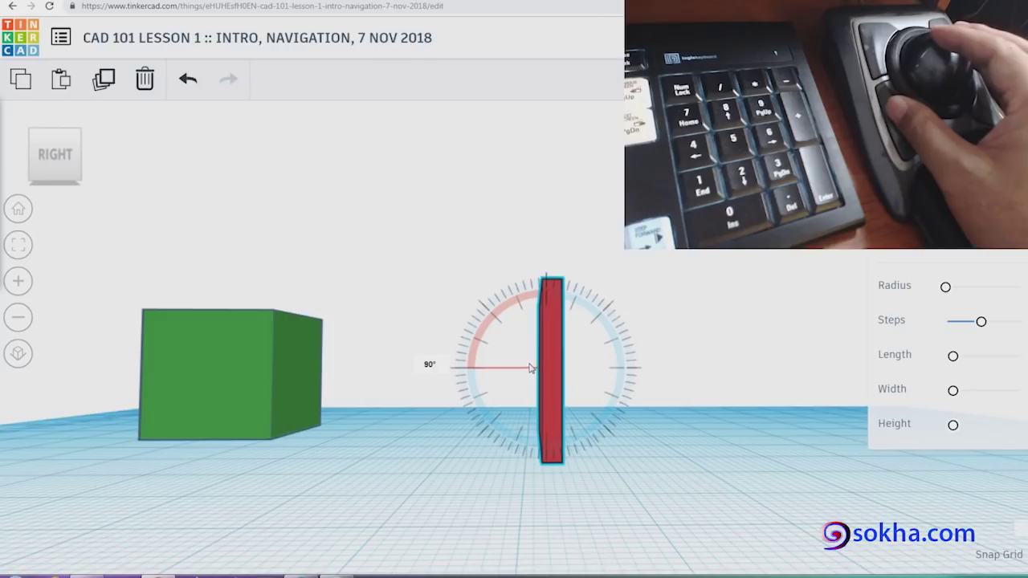
{"action": "left_click_drag", "start_coordinate": [530, 367], "coordinate": [530, 363]}
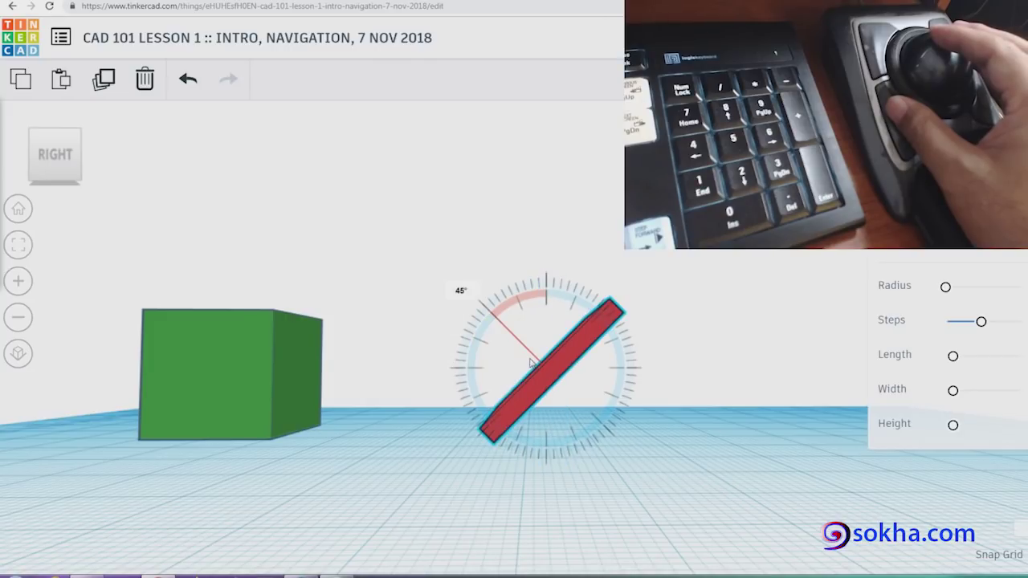
{"action": "mouse_move", "coordinate": [532, 361]}
{"action": "left_mouse_down"}
{"action": "mouse_move", "coordinate": [544, 350]}
{"action": "mouse_move", "coordinate": [533, 354]}
{"action": "mouse_move", "coordinate": [538, 345]}
{"action": "left_mouse_up"}
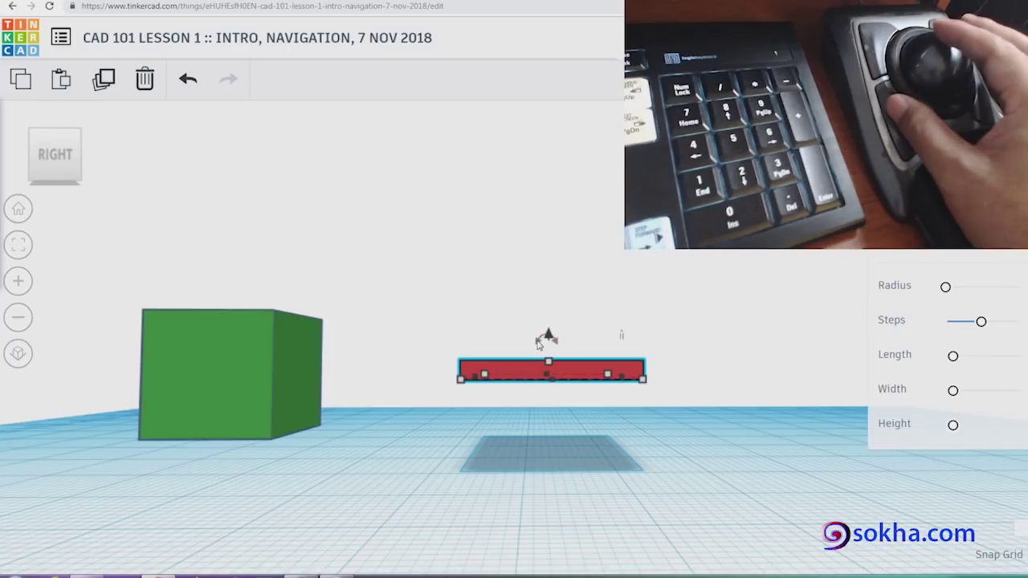
- Try tilting the red slab from 45° to about -78°, then orbit around behind it
{"action": "left_click_drag", "start_coordinate": [539, 344], "coordinate": [539, 271]}
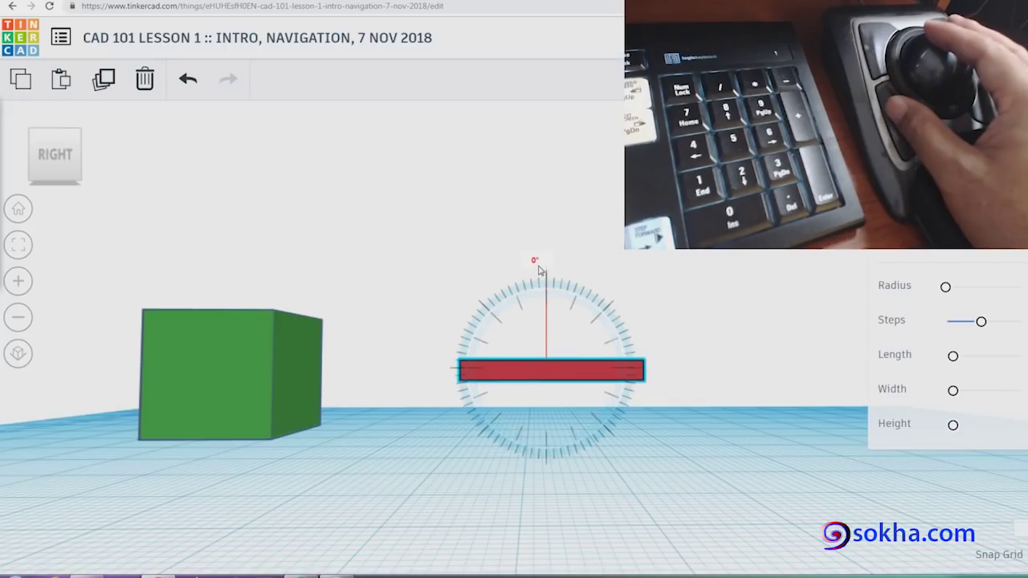
{"action": "left_click_drag", "start_coordinate": [539, 270], "coordinate": [534, 271]}
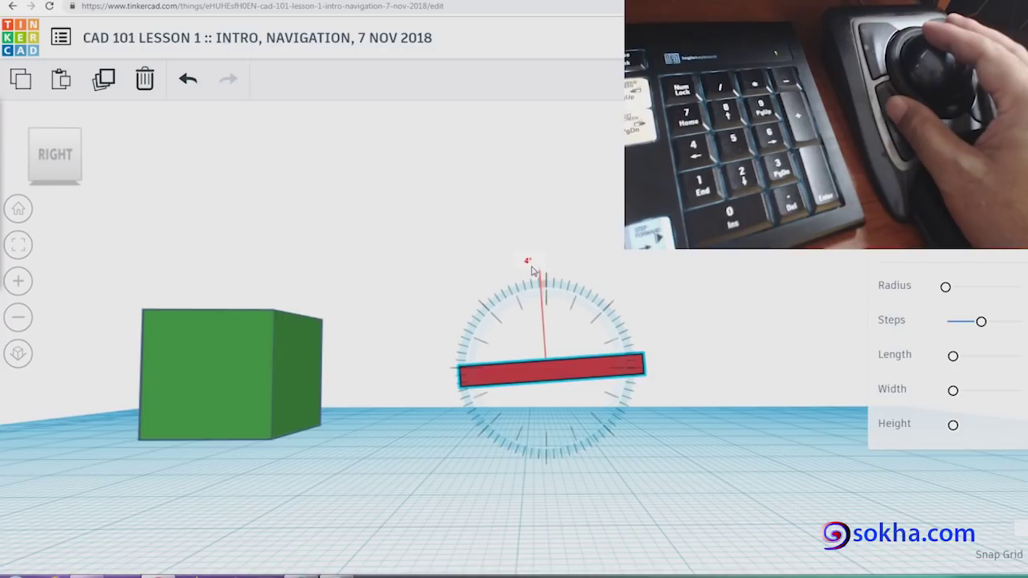
{"action": "left_click_drag", "start_coordinate": [530, 271], "coordinate": [470, 292]}
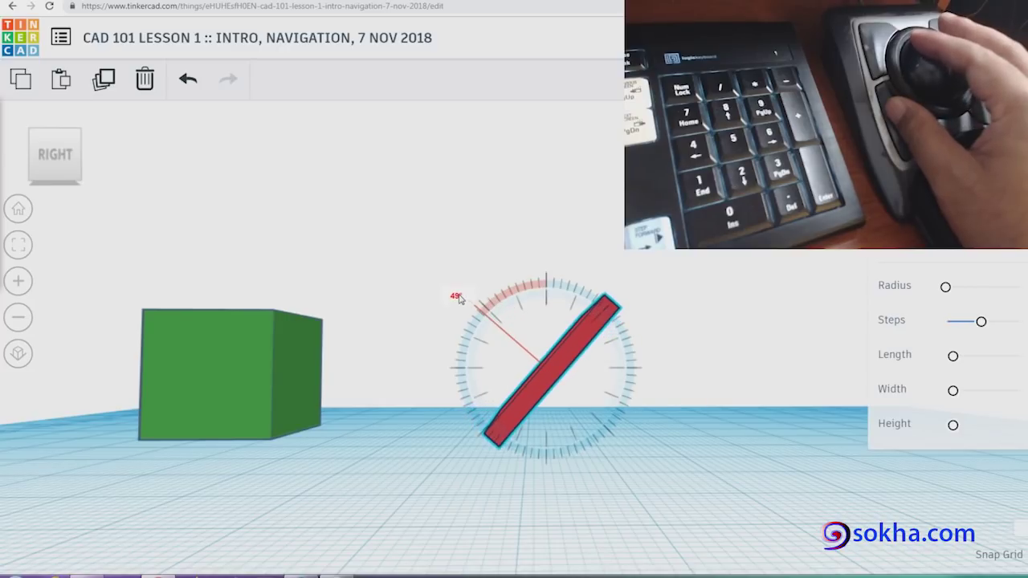
{"action": "left_click_drag", "start_coordinate": [470, 292], "coordinate": [538, 353]}
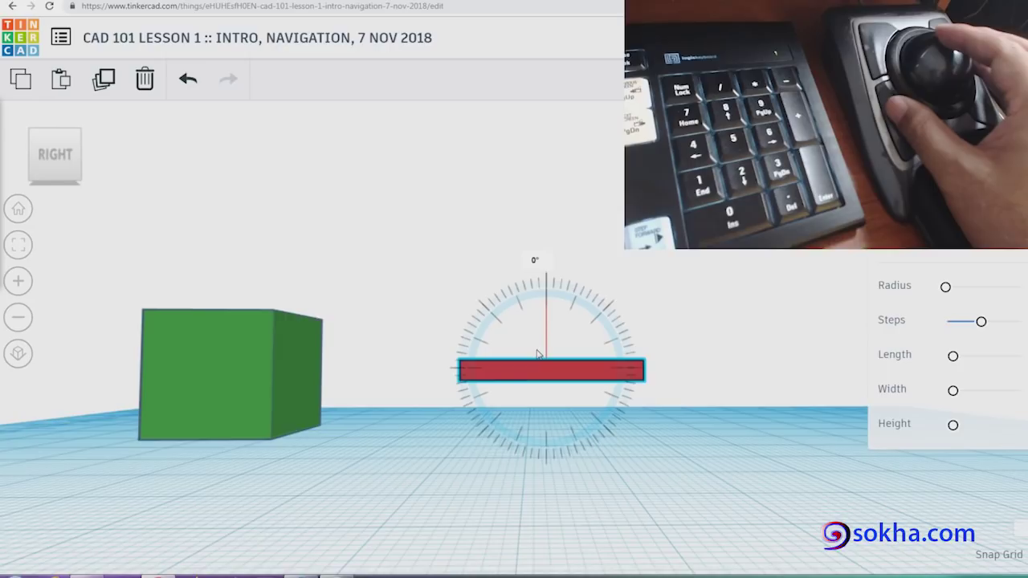
{"action": "left_click_drag", "start_coordinate": [538, 354], "coordinate": [547, 351]}
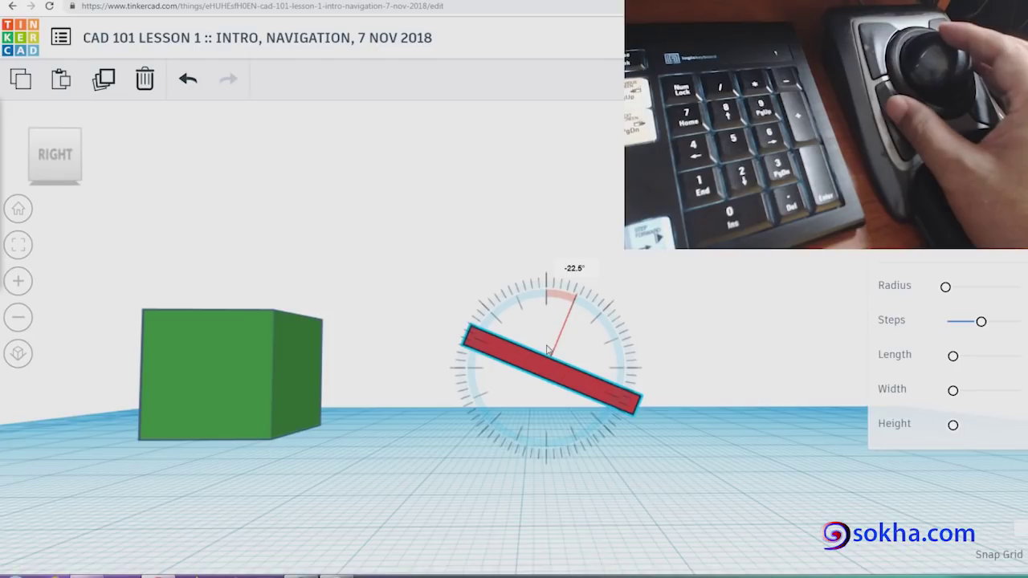
{"action": "left_click_drag", "start_coordinate": [548, 351], "coordinate": [551, 349]}
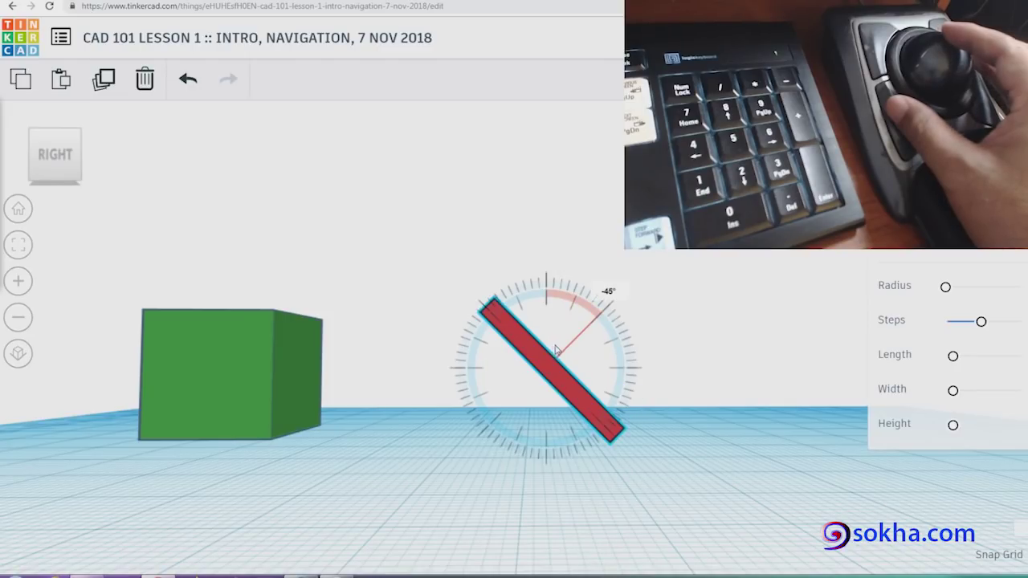
{"action": "left_click_drag", "start_coordinate": [556, 350], "coordinate": [575, 352]}
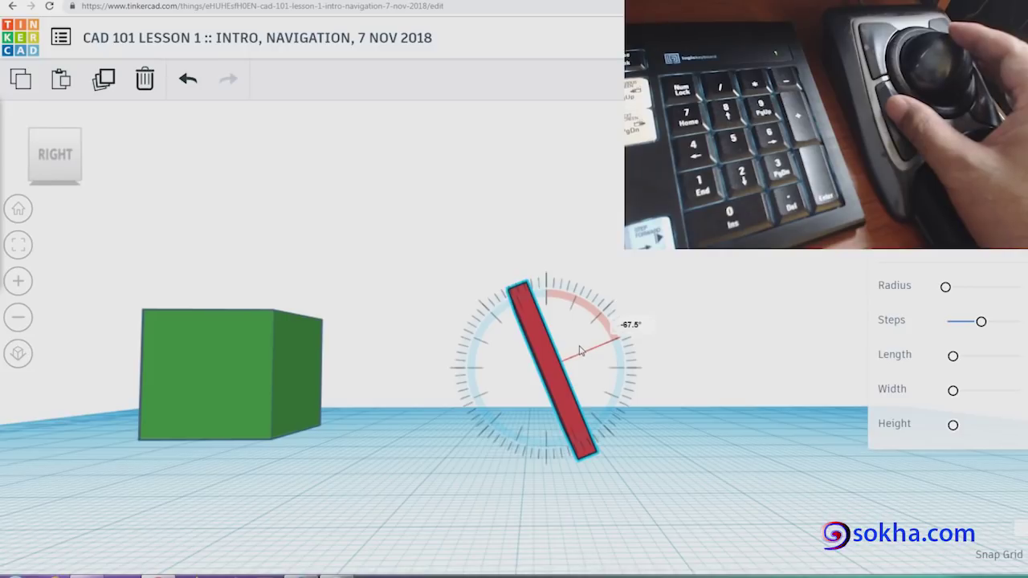
{"action": "left_click_drag", "start_coordinate": [579, 350], "coordinate": [651, 346]}
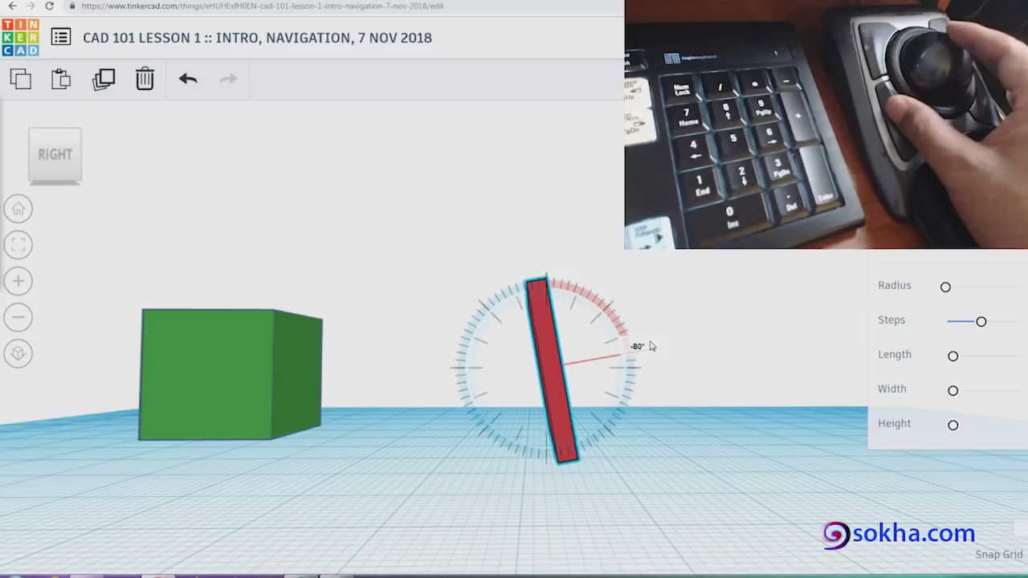
{"action": "mouse_move", "coordinate": [651, 345]}
{"action": "left_mouse_down"}
{"action": "mouse_move", "coordinate": [650, 327]}
{"action": "mouse_move", "coordinate": [615, 300]}
{"action": "mouse_move", "coordinate": [536, 282]}
{"action": "mouse_move", "coordinate": [449, 309]}
{"action": "mouse_move", "coordinate": [420, 349]}
{"action": "mouse_move", "coordinate": [431, 332]}
{"action": "mouse_move", "coordinate": [529, 292]}
{"action": "mouse_move", "coordinate": [581, 340]}
{"action": "mouse_move", "coordinate": [602, 326]}
{"action": "mouse_move", "coordinate": [543, 321]}
{"action": "left_mouse_up"}
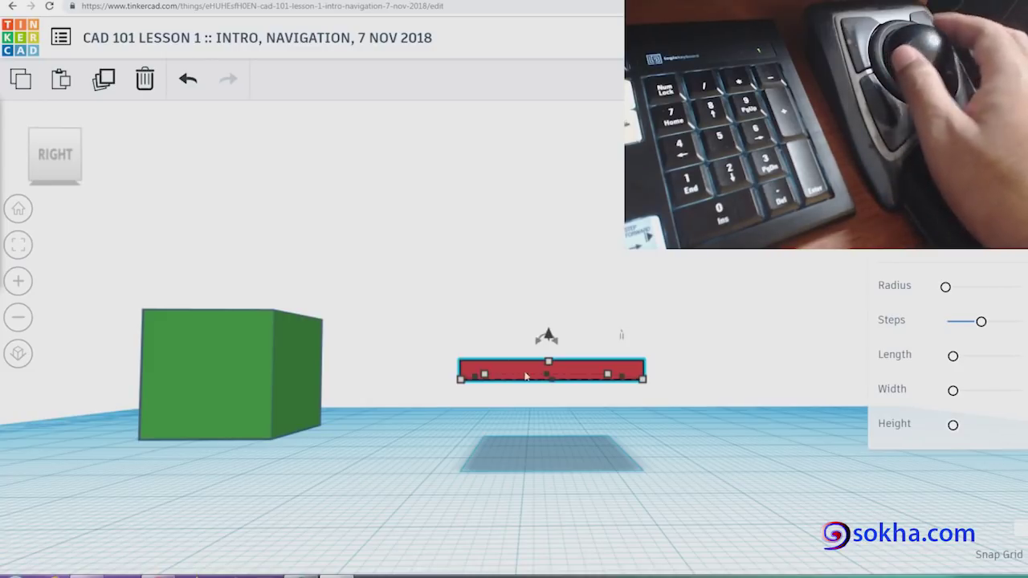
{"action": "mouse_move", "coordinate": [583, 408]}
{"action": "right_mouse_down"}
{"action": "mouse_move", "coordinate": [499, 393]}
{"action": "mouse_move", "coordinate": [337, 398]}
{"action": "mouse_move", "coordinate": [298, 386]}
{"action": "mouse_move", "coordinate": [252, 418]}
{"action": "right_mouse_up"}
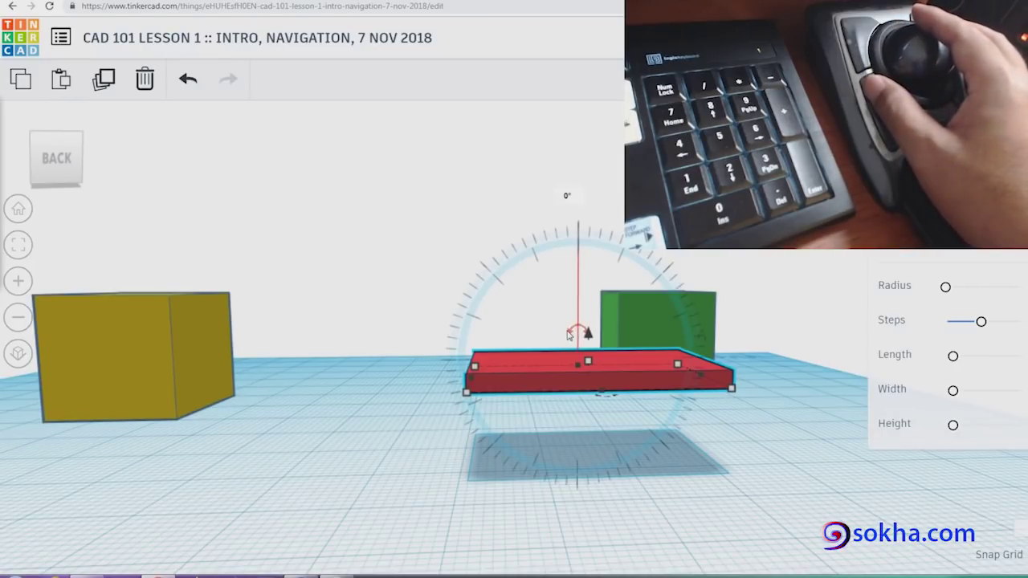
- Tip the red slab up toward its long edge and orbit to face it
{"action": "mouse_move", "coordinate": [572, 335]}
{"action": "left_mouse_down"}
{"action": "mouse_move", "coordinate": [551, 260]}
{"action": "mouse_move", "coordinate": [489, 267]}
{"action": "left_mouse_up"}
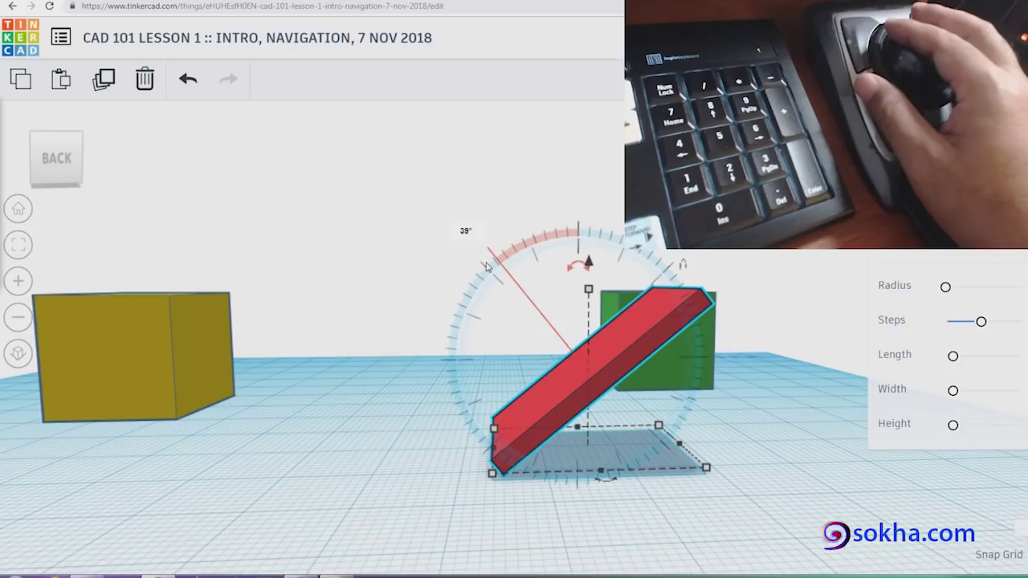
{"action": "mouse_move", "coordinate": [496, 337]}
{"action": "right_mouse_down"}
{"action": "mouse_move", "coordinate": [631, 340]}
{"action": "mouse_move", "coordinate": [752, 321]}
{"action": "mouse_move", "coordinate": [822, 330]}
{"action": "right_mouse_up"}
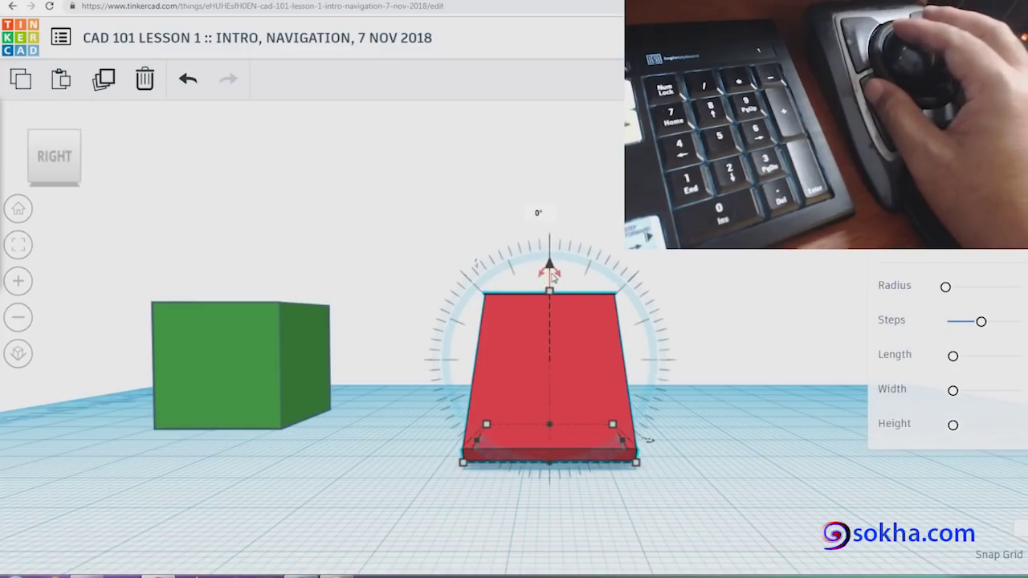
- Rotate the red slab to a 45° diamond and view it from the side
{"action": "mouse_move", "coordinate": [542, 275]}
{"action": "left_mouse_down"}
{"action": "mouse_move", "coordinate": [528, 231]}
{"action": "mouse_move", "coordinate": [450, 248]}
{"action": "mouse_move", "coordinate": [437, 257]}
{"action": "mouse_move", "coordinate": [446, 265]}
{"action": "left_mouse_up"}
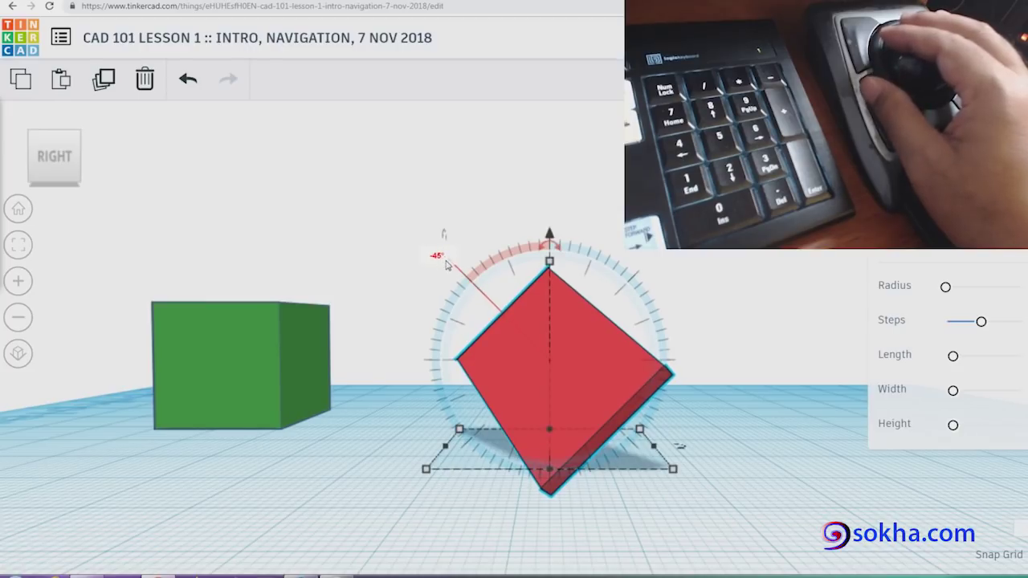
{"action": "mouse_move", "coordinate": [711, 372]}
{"action": "right_mouse_down"}
{"action": "mouse_move", "coordinate": [484, 355]}
{"action": "mouse_move", "coordinate": [433, 466]}
{"action": "mouse_move", "coordinate": [429, 420]}
{"action": "mouse_move", "coordinate": [380, 383]}
{"action": "mouse_move", "coordinate": [333, 360]}
{"action": "mouse_move", "coordinate": [299, 375]}
{"action": "mouse_move", "coordinate": [506, 411]}
{"action": "mouse_move", "coordinate": [578, 401]}
{"action": "right_mouse_up"}
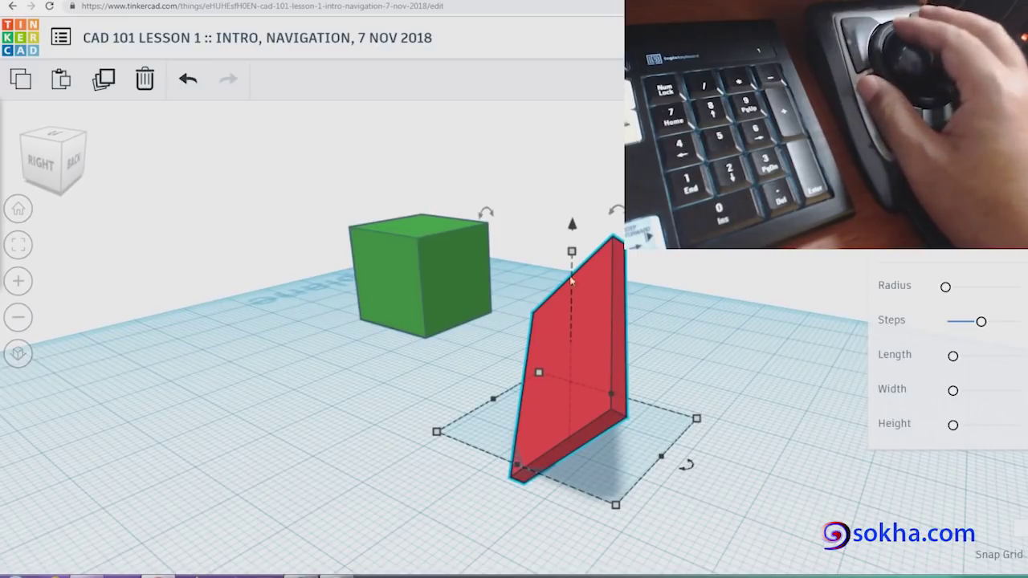
{"action": "mouse_move", "coordinate": [618, 211]}
{"action": "right_mouse_down"}
{"action": "mouse_move", "coordinate": [642, 352]}
{"action": "mouse_move", "coordinate": [627, 297]}
{"action": "mouse_move", "coordinate": [639, 299]}
{"action": "mouse_move", "coordinate": [624, 291]}
{"action": "mouse_move", "coordinate": [633, 309]}
{"action": "mouse_move", "coordinate": [626, 282]}
{"action": "mouse_move", "coordinate": [627, 298]}
{"action": "right_mouse_up"}
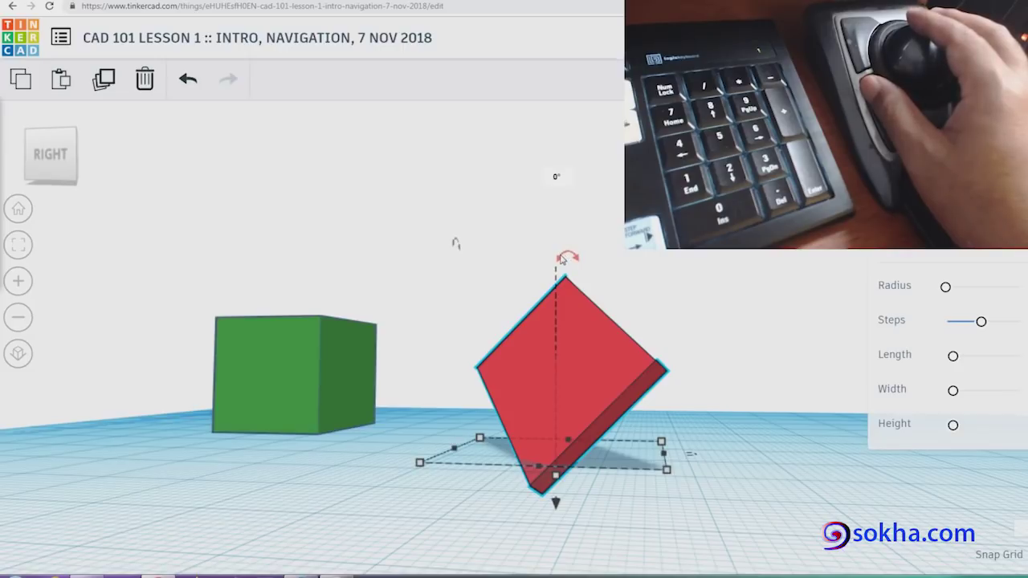
- Re-rotate the slab to lean about 20 degrees and inspect it from several angles
{"action": "left_click_drag", "start_coordinate": [563, 259], "coordinate": [578, 258]}
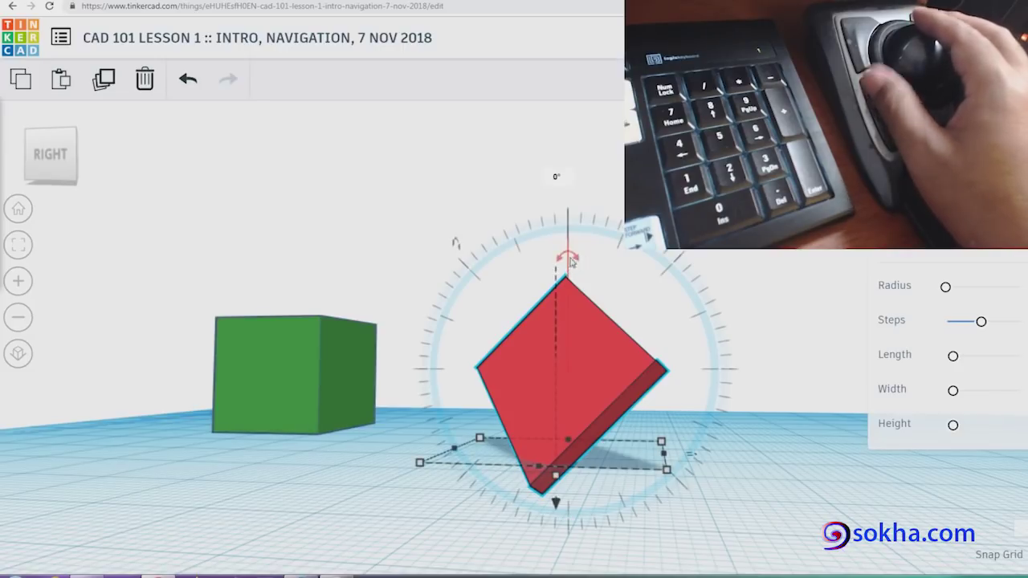
{"action": "mouse_move", "coordinate": [587, 269]}
{"action": "left_mouse_down"}
{"action": "mouse_move", "coordinate": [569, 266]}
{"action": "mouse_move", "coordinate": [584, 257]}
{"action": "left_mouse_up"}
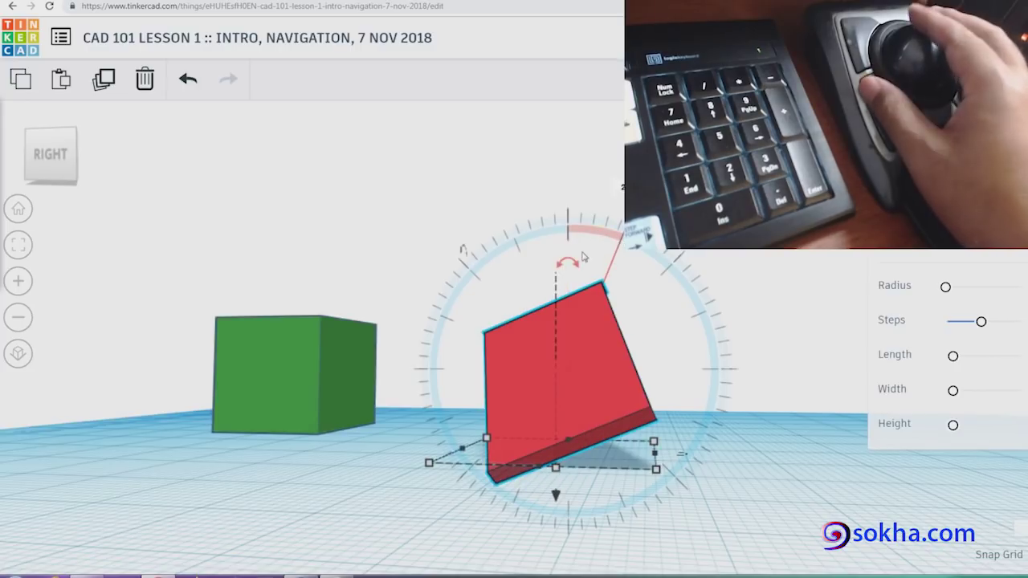
{"action": "mouse_move", "coordinate": [566, 264]}
{"action": "left_mouse_down"}
{"action": "mouse_move", "coordinate": [625, 213]}
{"action": "mouse_move", "coordinate": [631, 245]}
{"action": "left_mouse_up"}
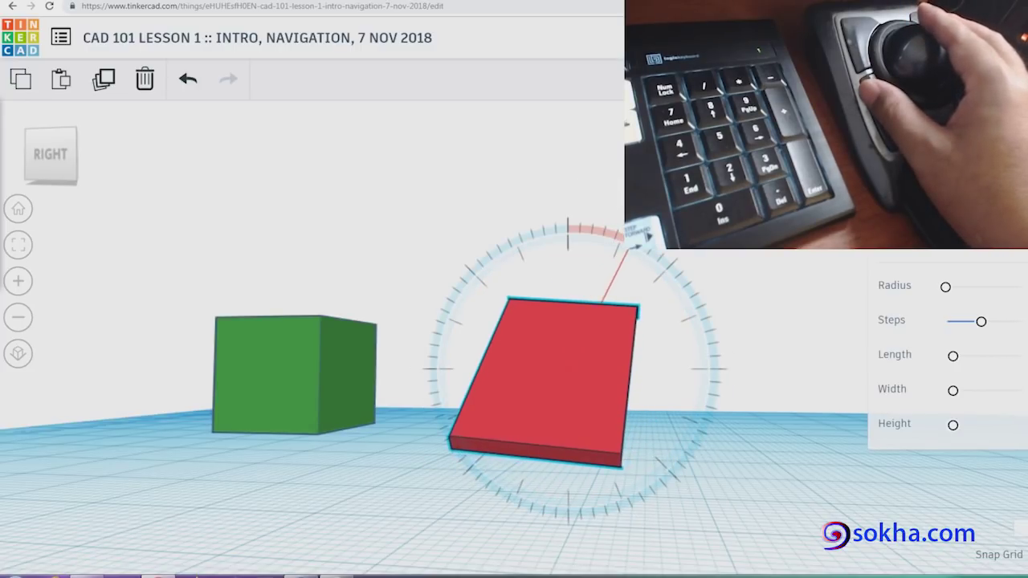
{"action": "left_click_drag", "start_coordinate": [635, 245], "coordinate": [636, 241]}
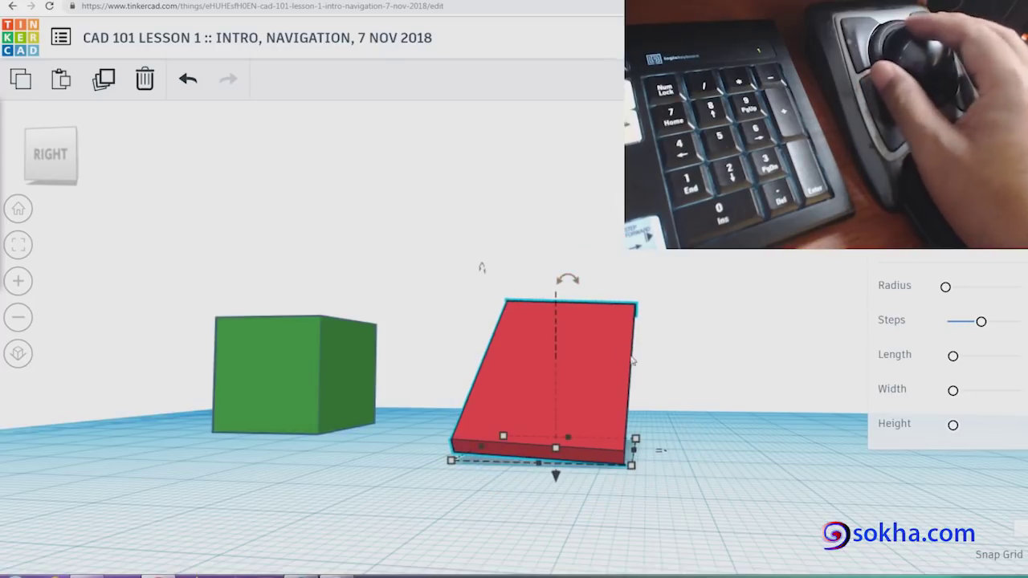
{"action": "mouse_move", "coordinate": [688, 337]}
{"action": "right_mouse_down"}
{"action": "mouse_move", "coordinate": [462, 282]}
{"action": "mouse_move", "coordinate": [466, 264]}
{"action": "mouse_move", "coordinate": [474, 289]}
{"action": "mouse_move", "coordinate": [560, 306]}
{"action": "mouse_move", "coordinate": [716, 305]}
{"action": "mouse_move", "coordinate": [739, 363]}
{"action": "right_mouse_up"}
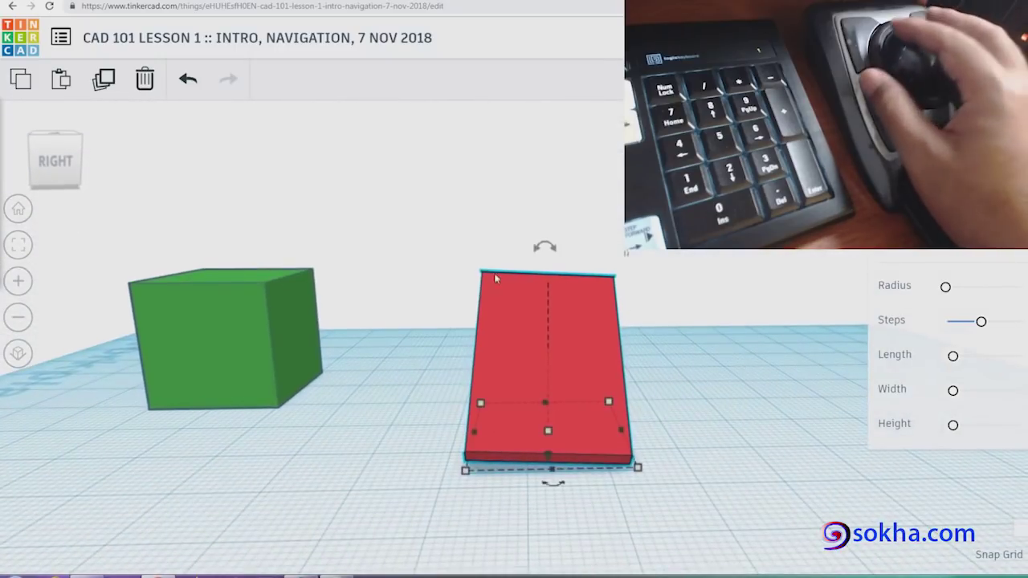
{"action": "mouse_move", "coordinate": [564, 338]}
{"action": "right_mouse_down"}
{"action": "mouse_move", "coordinate": [509, 408]}
{"action": "mouse_move", "coordinate": [533, 403]}
{"action": "mouse_move", "coordinate": [490, 442]}
{"action": "right_mouse_up"}
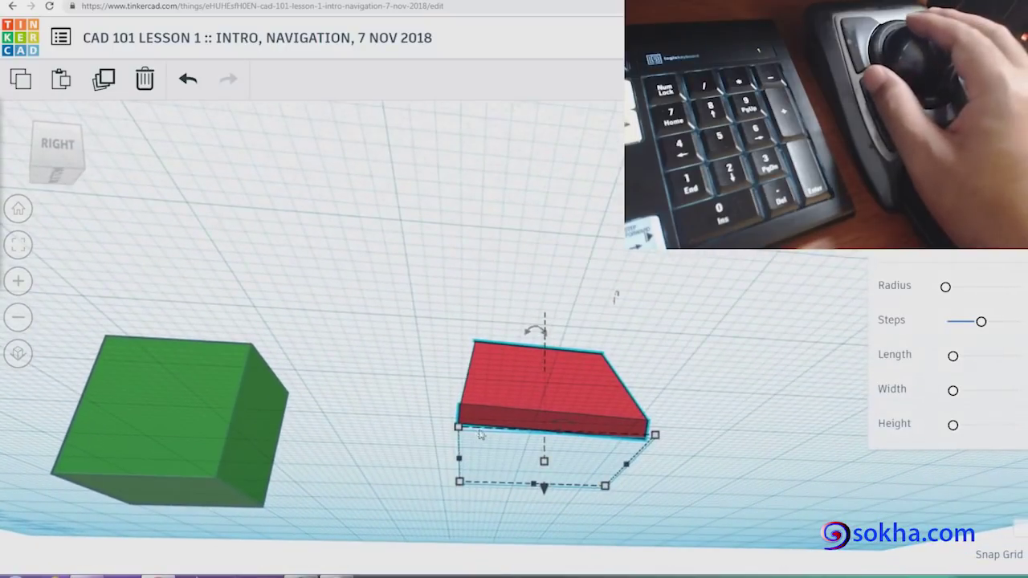
{"action": "mouse_move", "coordinate": [611, 395]}
{"action": "right_mouse_down"}
{"action": "mouse_move", "coordinate": [592, 444]}
{"action": "mouse_move", "coordinate": [505, 408]}
{"action": "mouse_move", "coordinate": [394, 410]}
{"action": "mouse_move", "coordinate": [310, 450]}
{"action": "mouse_move", "coordinate": [391, 427]}
{"action": "right_mouse_up"}
{"action": "mouse_move", "coordinate": [450, 415]}
{"action": "right_mouse_down"}
{"action": "mouse_move", "coordinate": [641, 428]}
{"action": "mouse_move", "coordinate": [764, 408]}
{"action": "mouse_move", "coordinate": [787, 427]}
{"action": "right_mouse_up"}
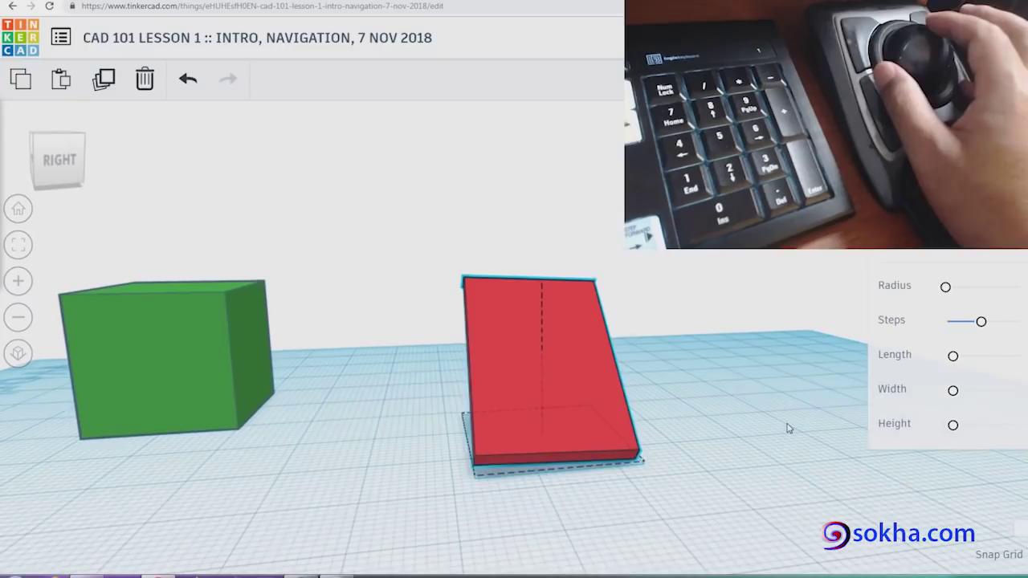
{"action": "mouse_move", "coordinate": [458, 389]}
{"action": "right_mouse_down"}
{"action": "mouse_move", "coordinate": [442, 378]}
{"action": "mouse_move", "coordinate": [595, 391]}
{"action": "mouse_move", "coordinate": [671, 356]}
{"action": "mouse_move", "coordinate": [693, 385]}
{"action": "mouse_move", "coordinate": [668, 396]}
{"action": "right_mouse_up"}
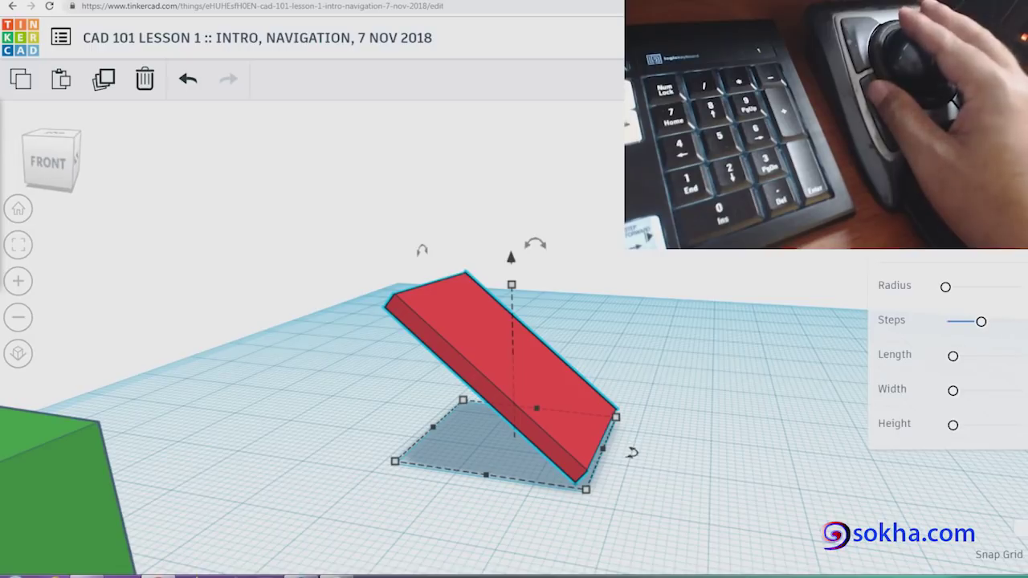
- Delete the tilted red slab, leaving only the green cube in view
{"action": "left_click_drag", "start_coordinate": [145, 171], "coordinate": [150, 227]}
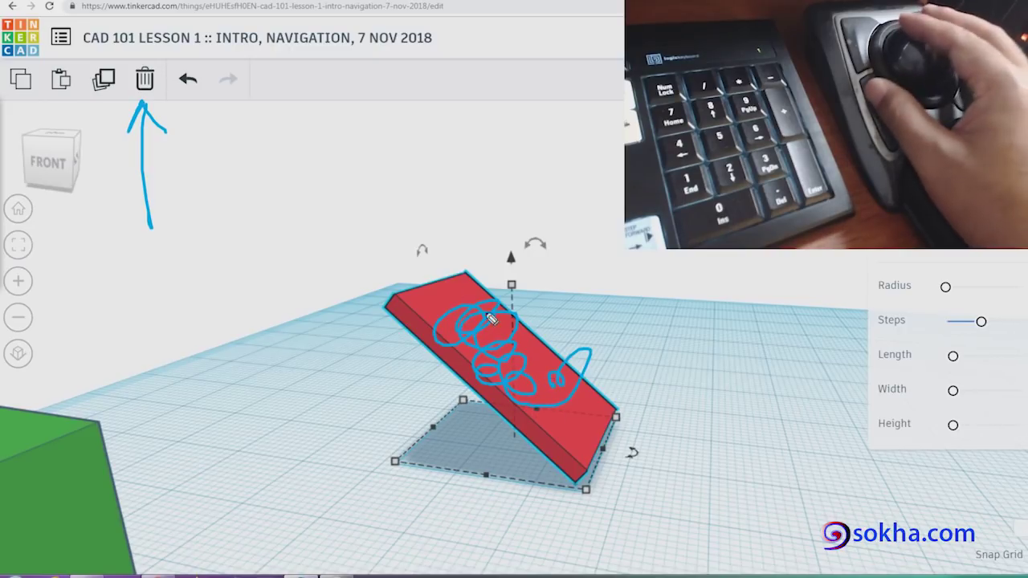
{"action": "left_click_drag", "start_coordinate": [154, 103], "coordinate": [219, 178]}
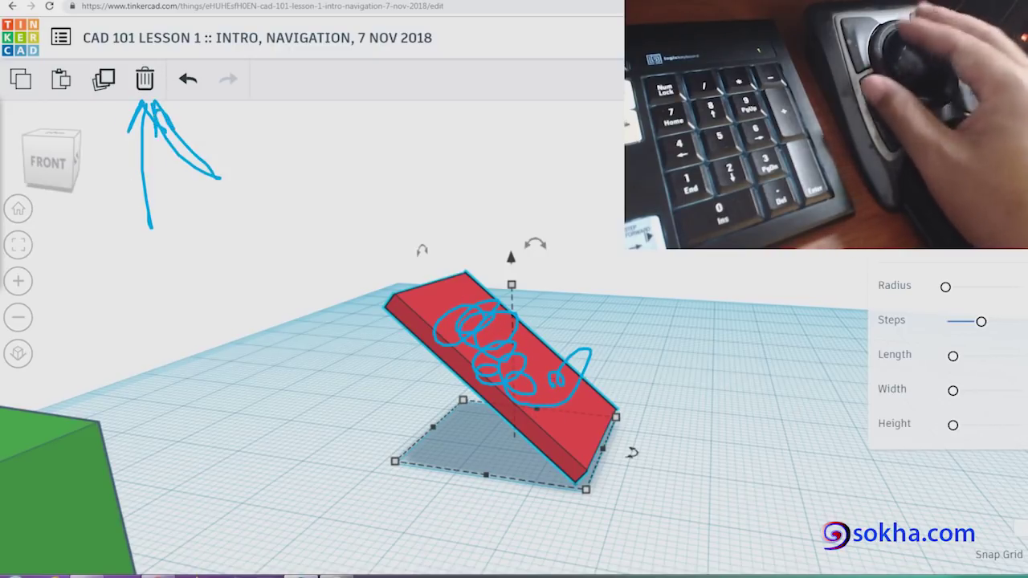
{"action": "key", "text": "Escape"}
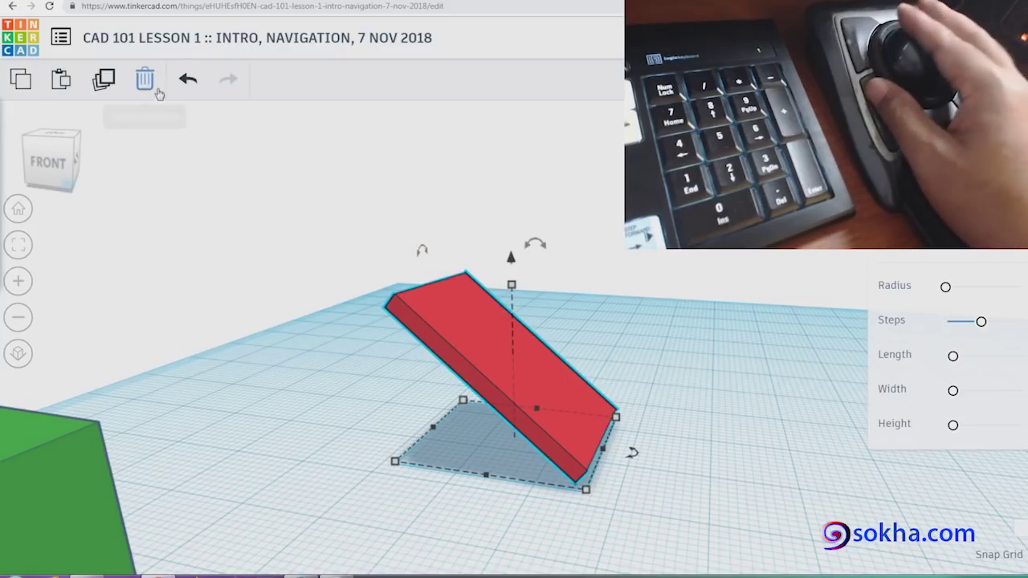
{"action": "left_click", "coordinate": [145, 79]}
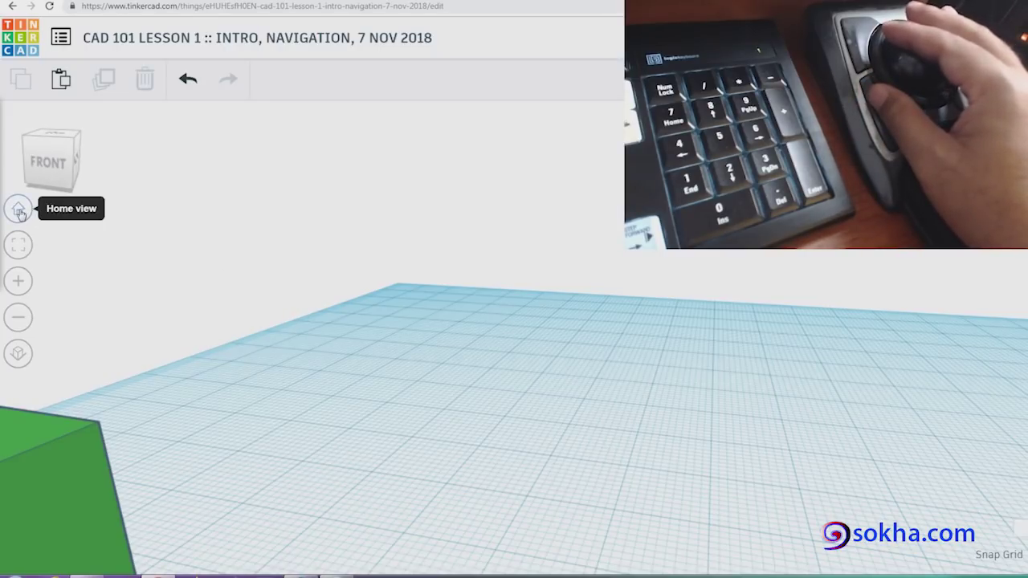
- Return to home view and place a new 20×20×20 red box between the green and yellow cubes
{"action": "left_click", "coordinate": [20, 209]}
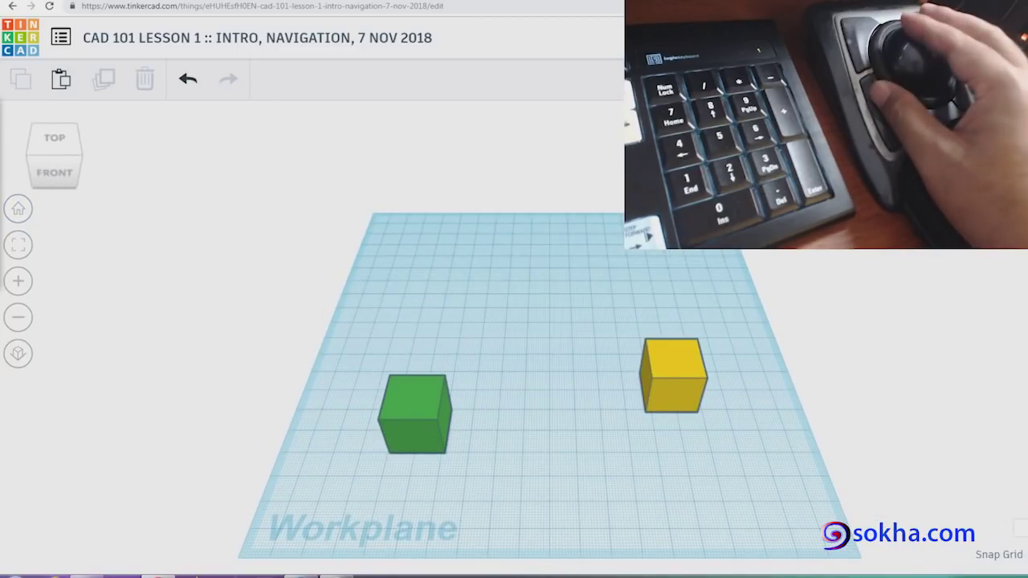
{"action": "left_click", "coordinate": [1020, 338]}
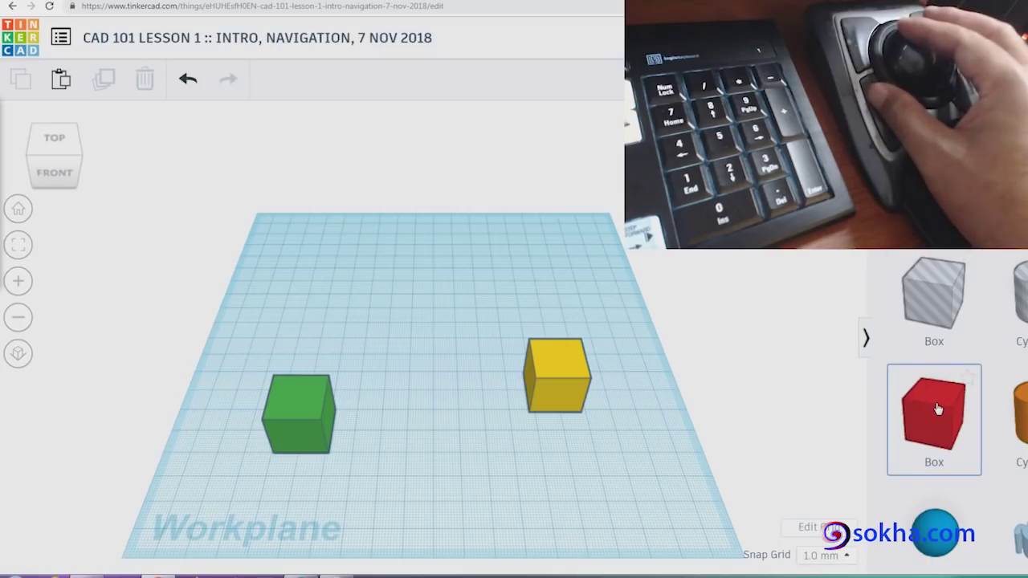
{"action": "left_click_drag", "start_coordinate": [938, 410], "coordinate": [432, 323]}
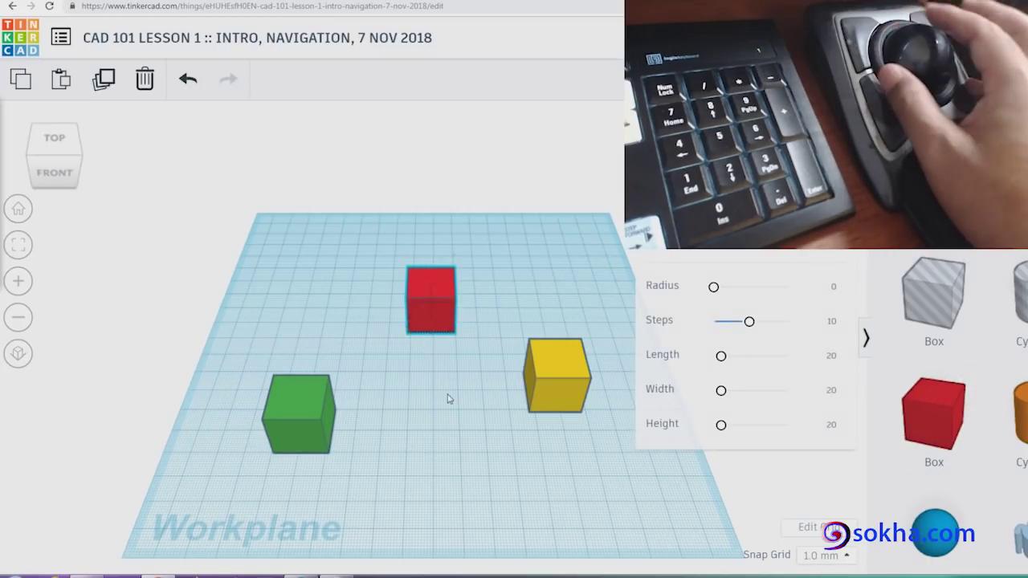
{"action": "right_click_drag", "start_coordinate": [450, 396], "coordinate": [449, 356]}
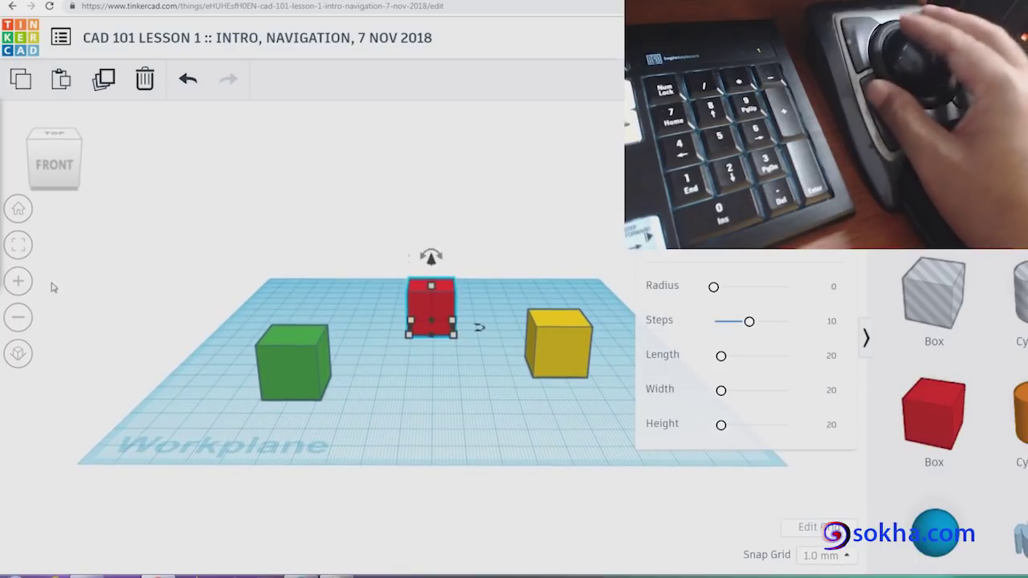
- Fit the view to the new red box and orbit around it
{"action": "left_click", "coordinate": [17, 245]}
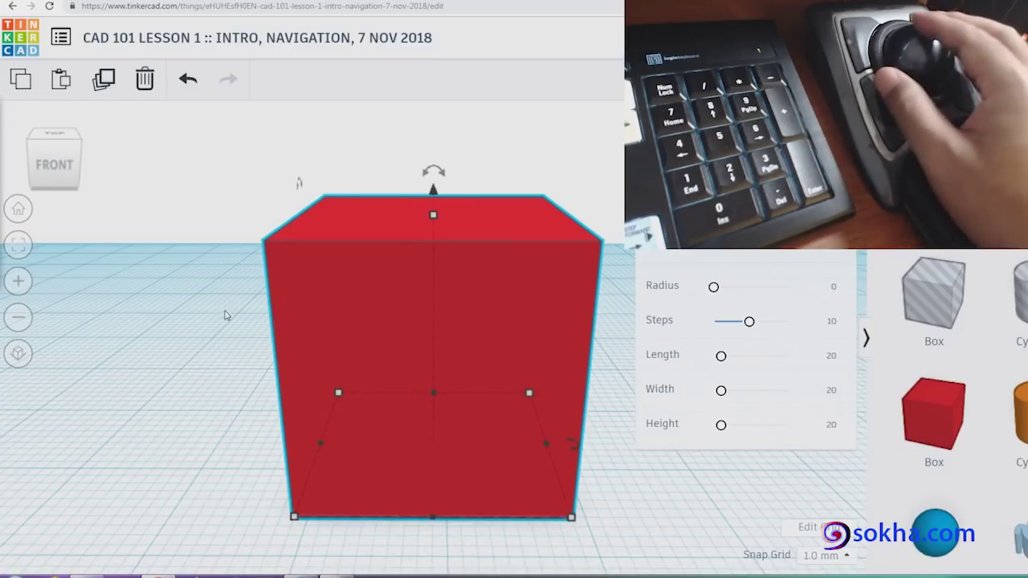
{"action": "mouse_move", "coordinate": [228, 308]}
{"action": "right_mouse_down"}
{"action": "mouse_move", "coordinate": [304, 307]}
{"action": "mouse_move", "coordinate": [244, 353]}
{"action": "mouse_move", "coordinate": [191, 298]}
{"action": "mouse_move", "coordinate": [102, 291]}
{"action": "mouse_move", "coordinate": [165, 345]}
{"action": "mouse_move", "coordinate": [248, 340]}
{"action": "mouse_move", "coordinate": [229, 229]}
{"action": "mouse_move", "coordinate": [243, 194]}
{"action": "mouse_move", "coordinate": [239, 335]}
{"action": "right_mouse_up"}
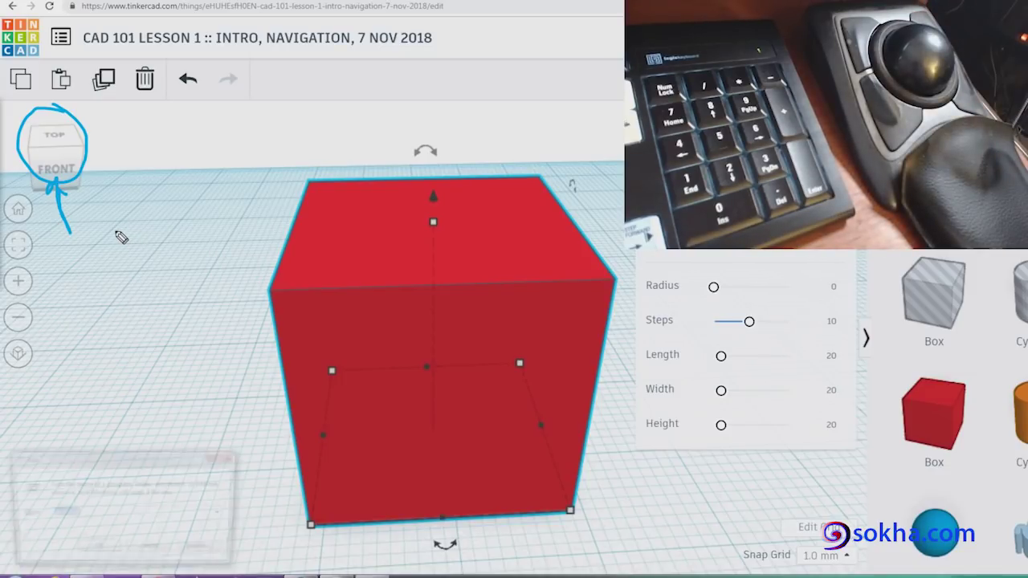
- Launch Notepad, type the view labels with Khmer words like BOTTOM ក្រោម, then return to Tinkercad
{"action": "type", "text": "notepad"}
{"action": "key", "text": "Return"}
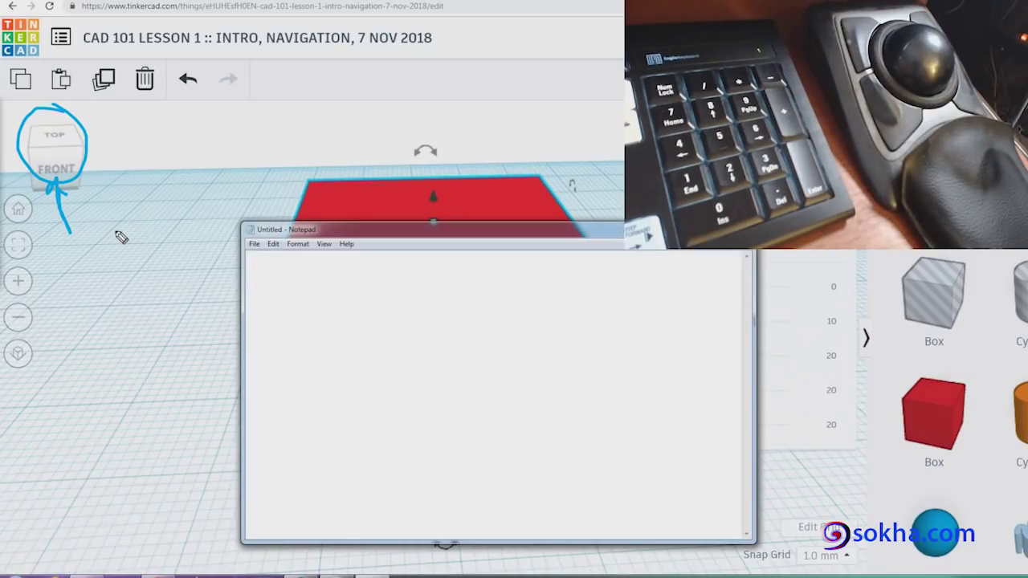
{"action": "type", "text": "FRONT = មុខ"}
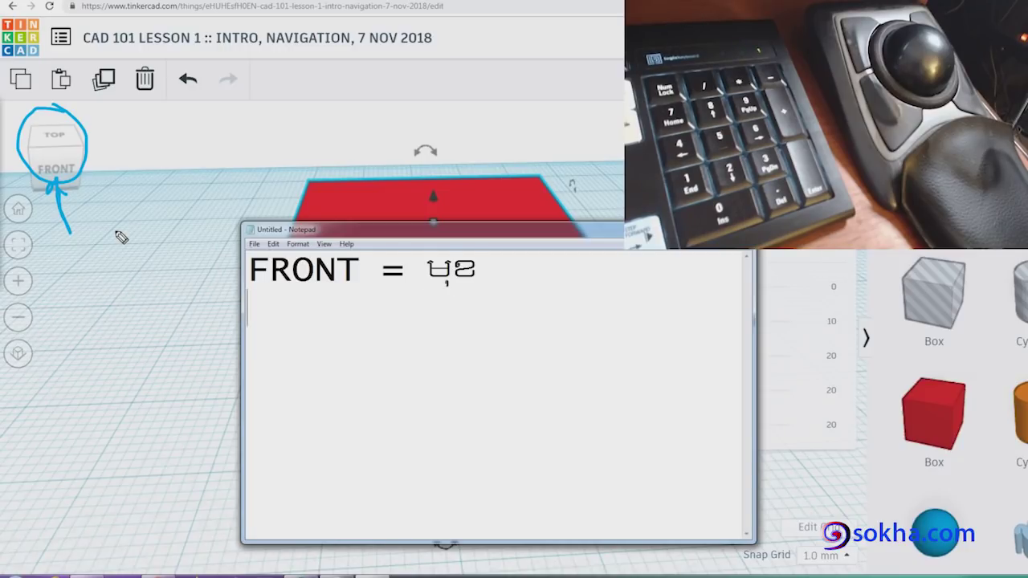
{"action": "type", "text": "OP = លើ"}
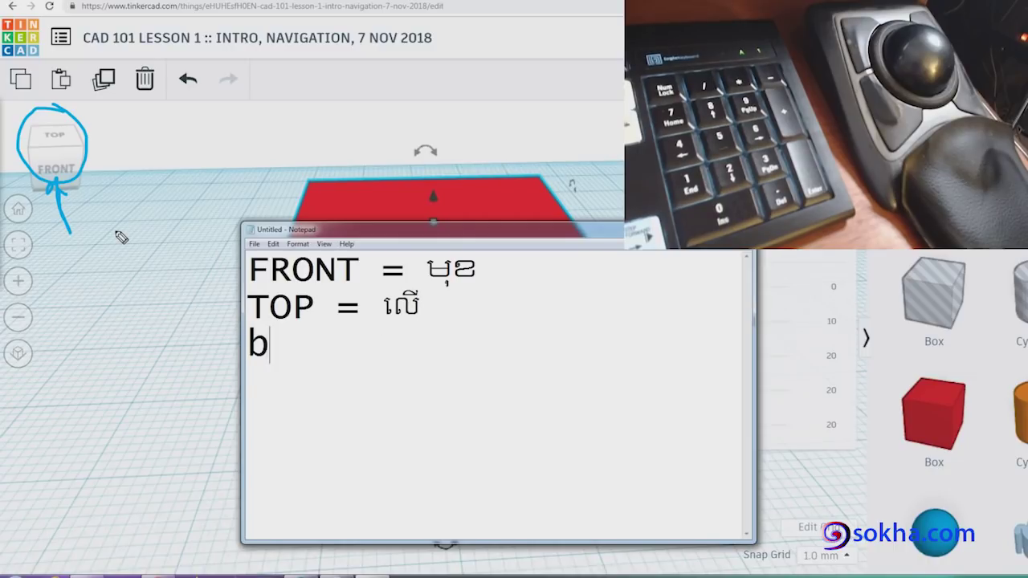
{"action": "key", "text": "BackSpace"}
{"action": "type", "text": "BOTTOM ក្រោម"}
{"action": "key", "text": "Return"}
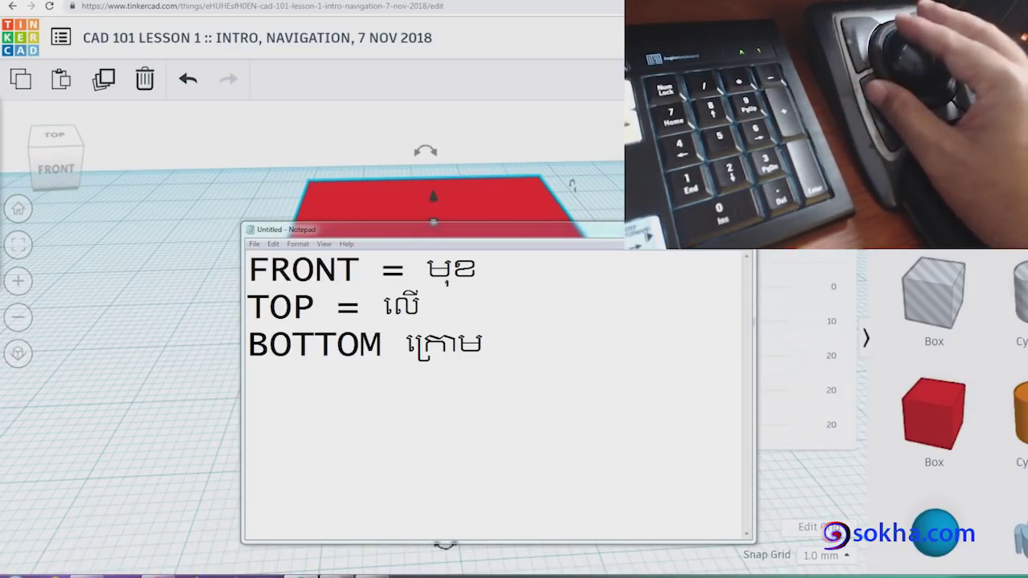
{"action": "left_click", "coordinate": [72, 158]}
{"action": "left_click", "coordinate": [62, 166]}
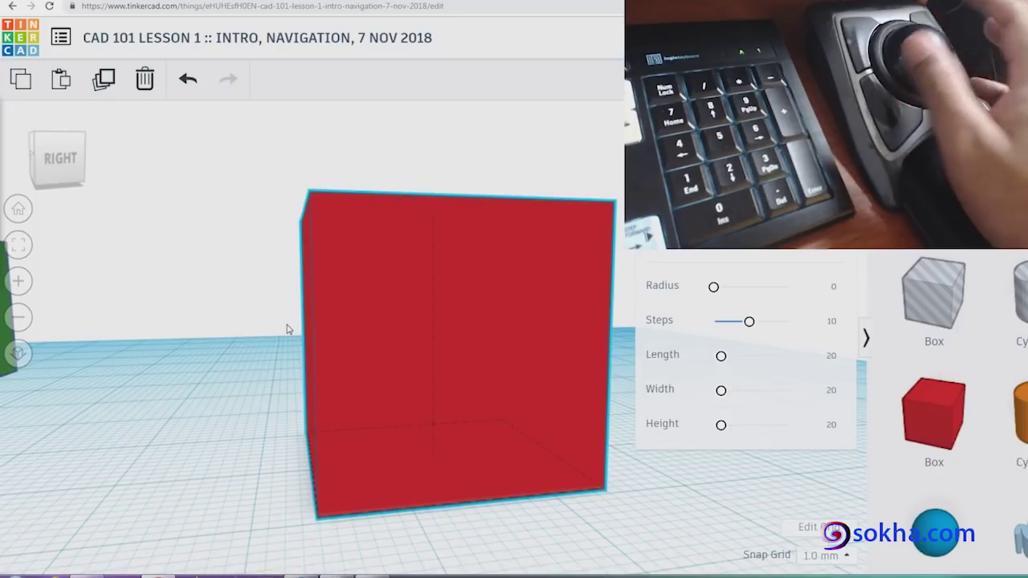
- Orbit to the red box's side, then bring the Notepad Khmer word list forward
{"action": "mouse_move", "coordinate": [367, 327]}
{"action": "right_mouse_down"}
{"action": "mouse_move", "coordinate": [322, 316]}
{"action": "mouse_move", "coordinate": [328, 322]}
{"action": "right_mouse_up"}
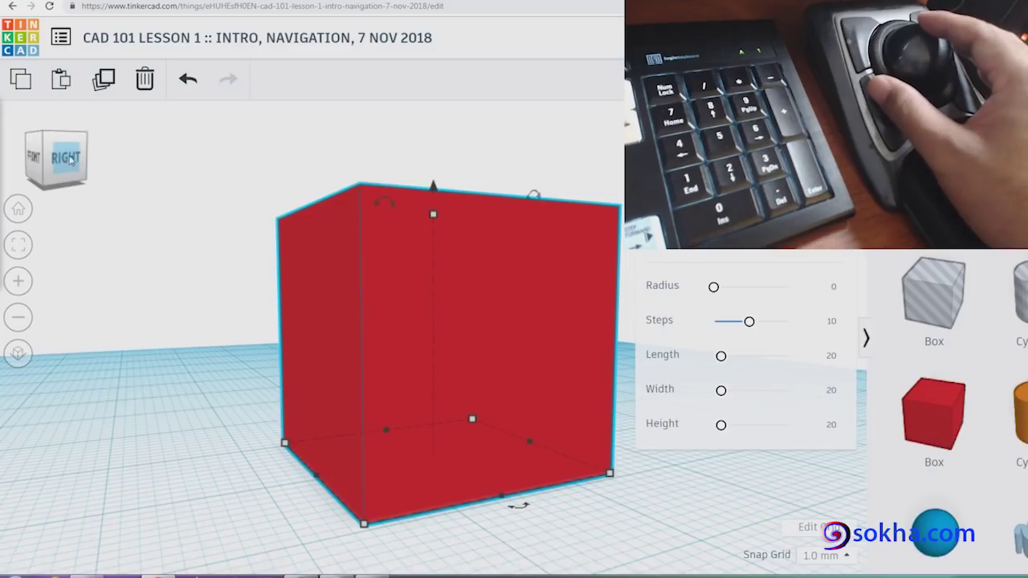
{"action": "left_click", "coordinate": [269, 573]}
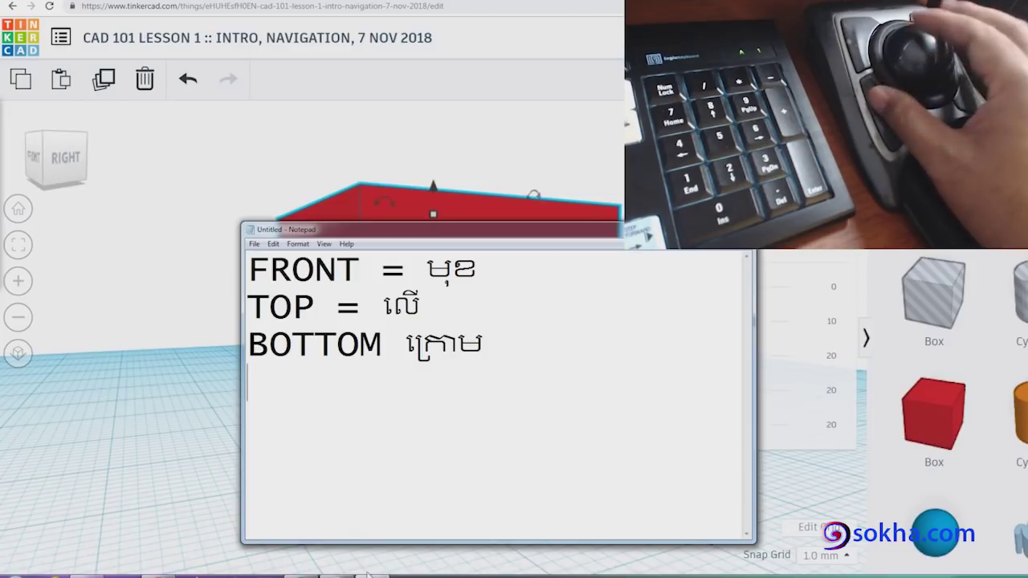
- Add the RIGHT and LEFT lines with their Khmer translations to the Notepad word list
{"action": "type", "text": "righ"}
{"action": "key", "text": "BackSpace"}
{"action": "key", "text": "BackSpace"}
{"action": "key", "text": "BackSpace"}
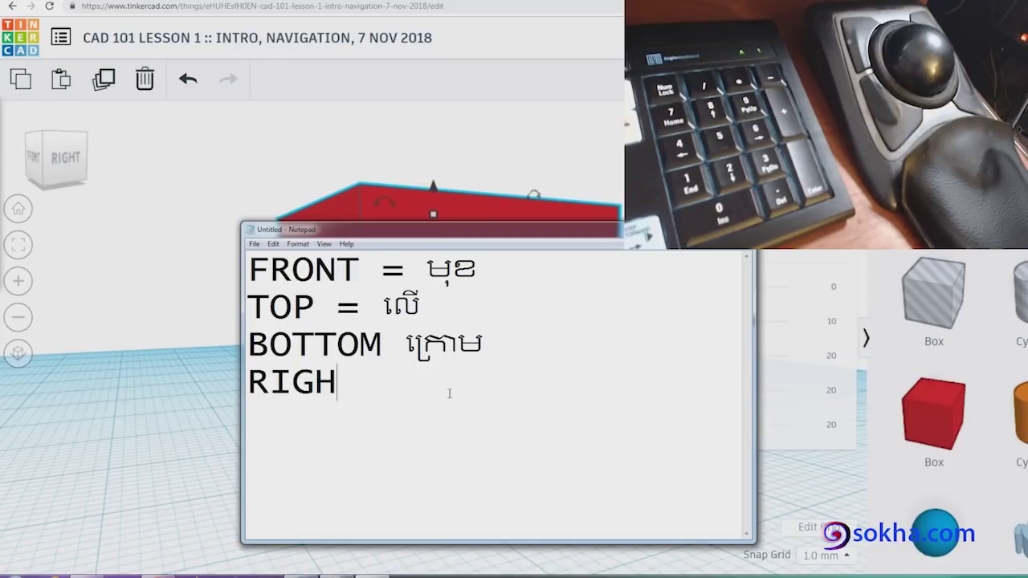
{"action": "type", "text": "HT"}
{"action": "type", "text": "lef"}
{"action": "key", "text": "BackSpace"}
{"action": "key", "text": "BackSpace"}
{"action": "key", "text": "BackSpace"}
{"action": "type", "text": ";L;E"}
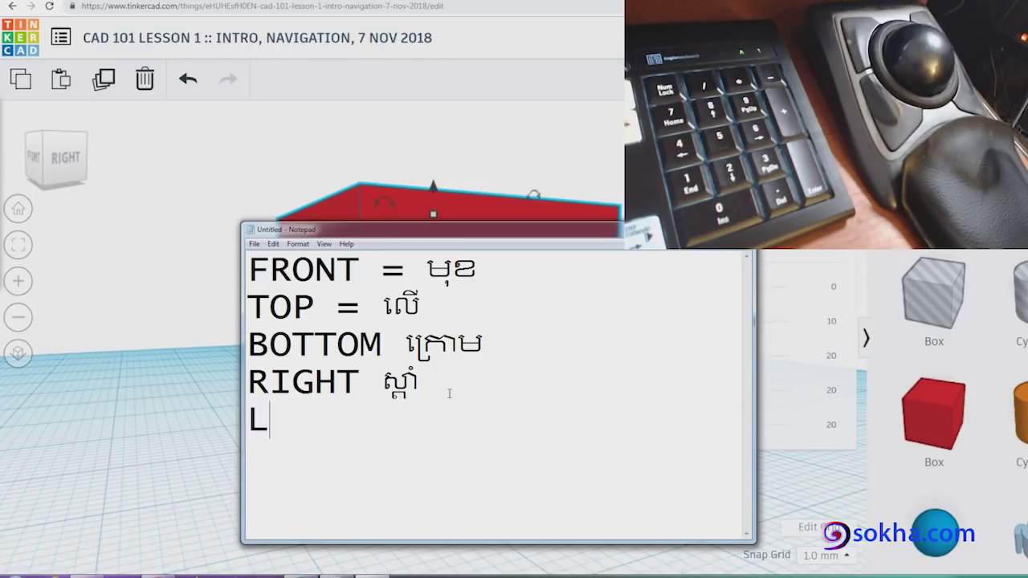
{"action": "type", "text": "T "}
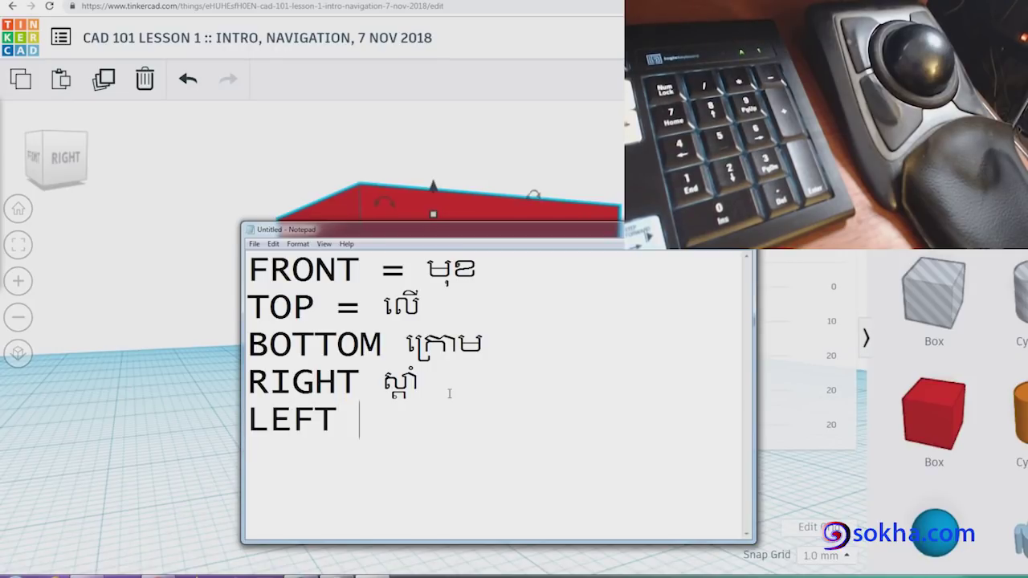
{"action": "type", "text": "ឆ្វេង"}
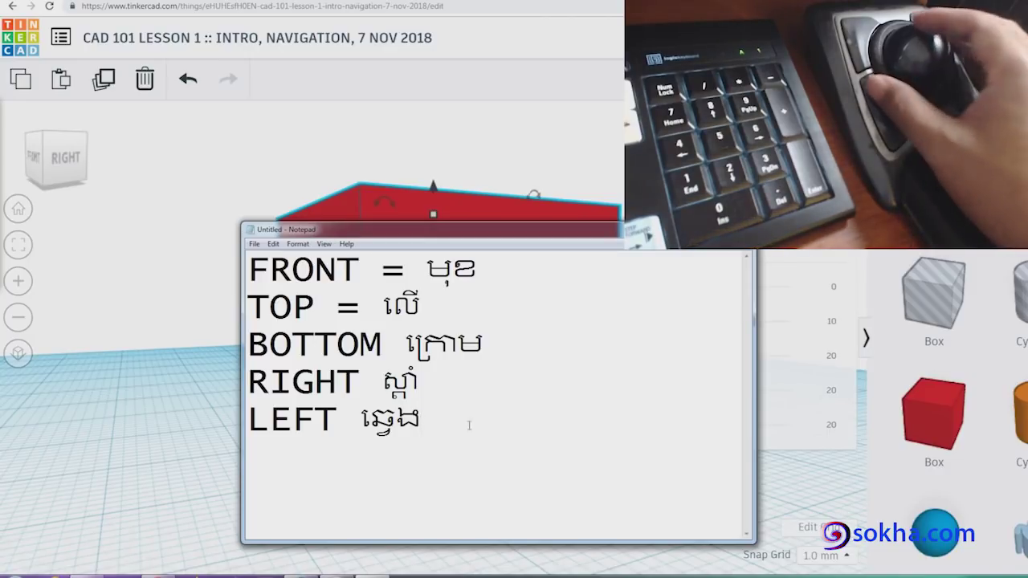
{"action": "left_click_drag", "start_coordinate": [466, 424], "coordinate": [196, 259]}
{"action": "left_click", "coordinate": [474, 377]}
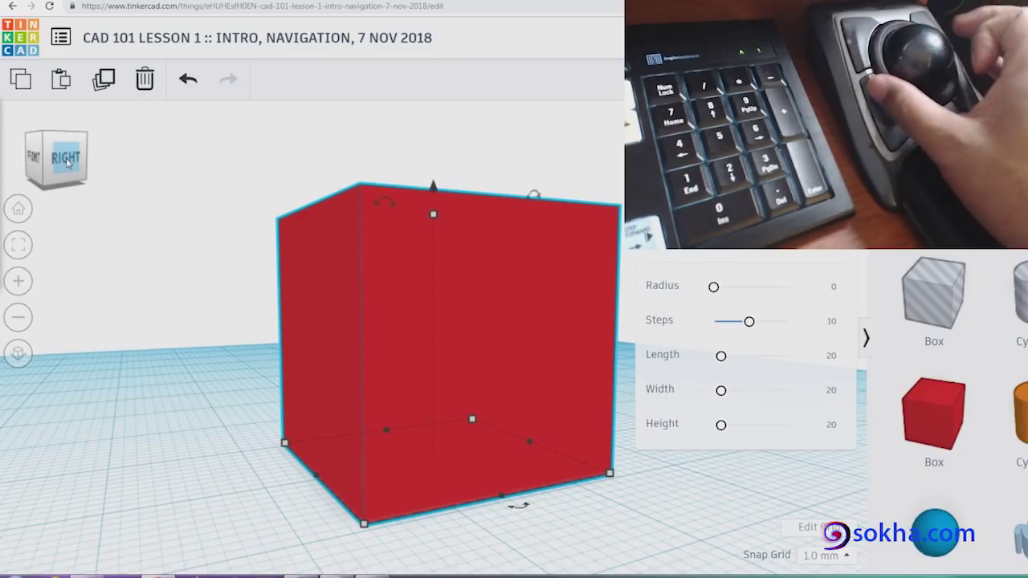
- View the red box from the right, mark it with arrow annotations, then rotate to the back view
{"action": "left_click", "coordinate": [67, 162]}
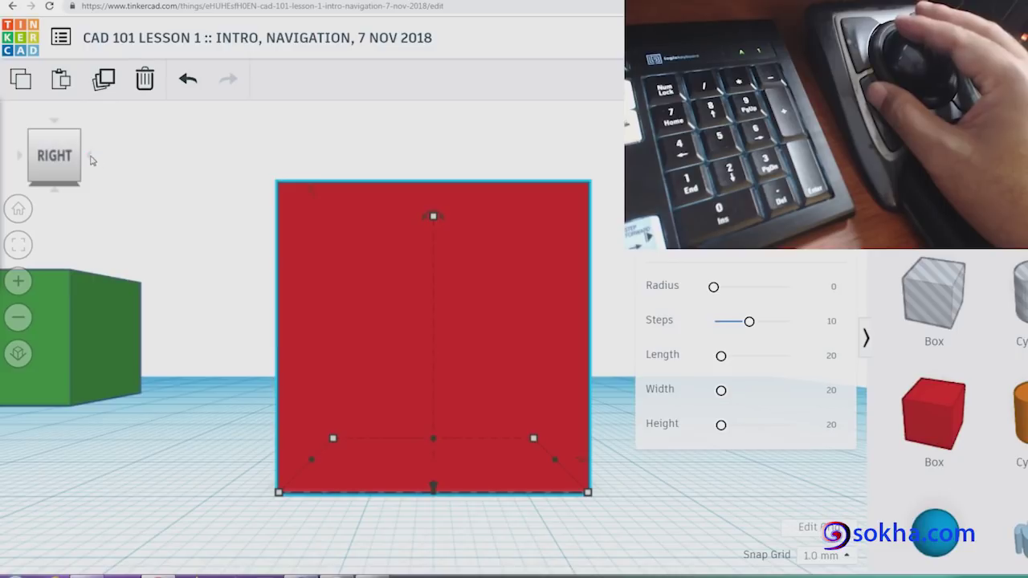
{"action": "left_click_drag", "start_coordinate": [115, 157], "coordinate": [253, 116]}
{"action": "mouse_move", "coordinate": [147, 123]}
{"action": "left_mouse_down"}
{"action": "mouse_move", "coordinate": [115, 157]}
{"action": "mouse_move", "coordinate": [171, 163]}
{"action": "left_mouse_up"}
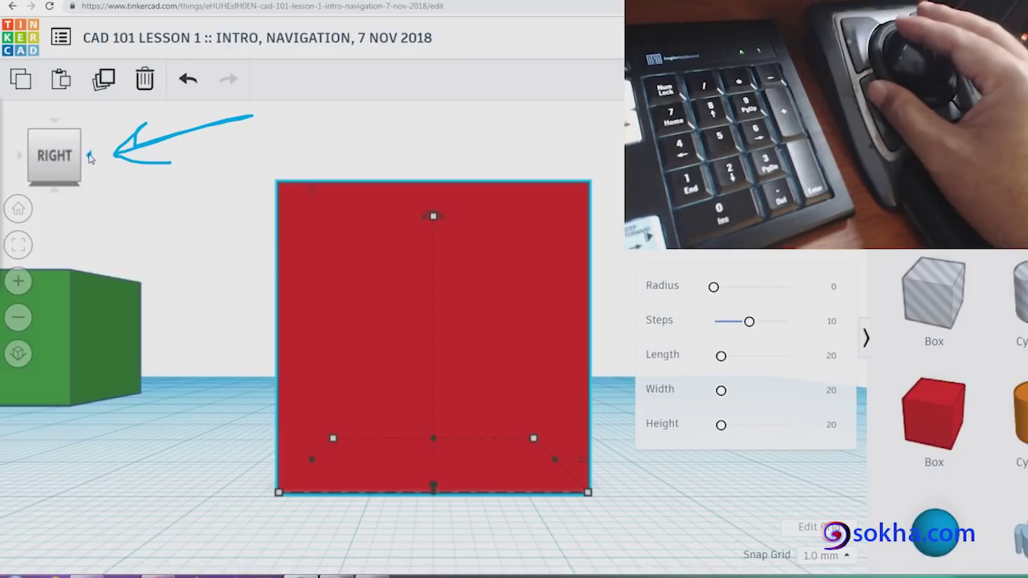
{"action": "left_click", "coordinate": [90, 158]}
{"action": "type", "text": "BACK ក"}
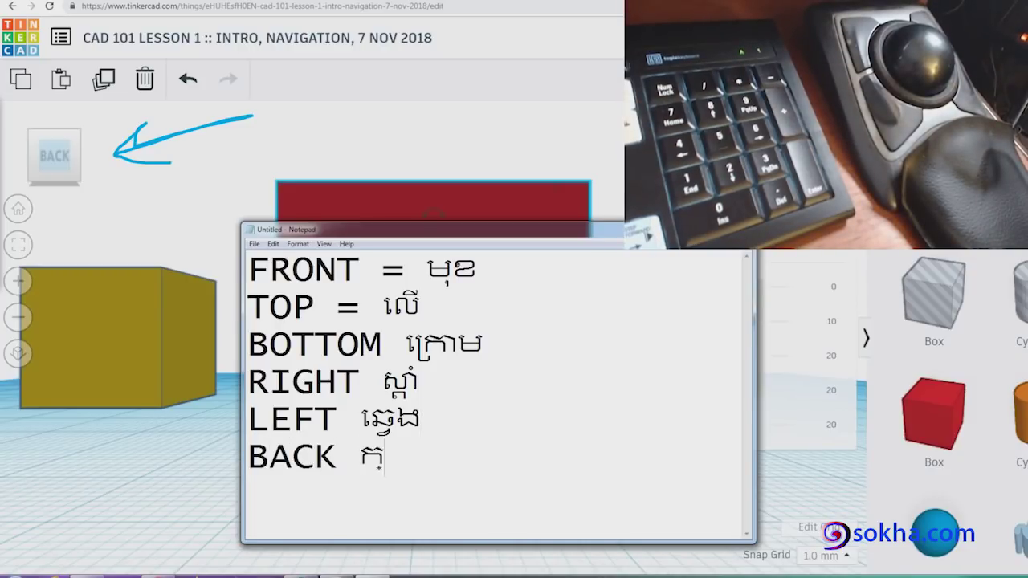
- Finish the BACK line with its Khmer word and highlight the lower lines of the list
{"action": "type", "text": "្រោយ"}
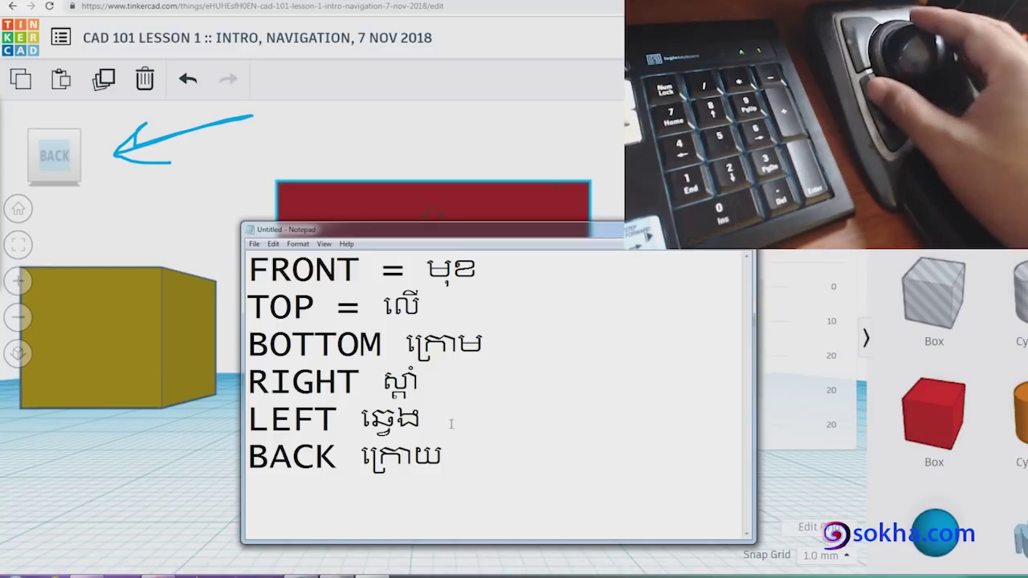
{"action": "left_click_drag", "start_coordinate": [270, 418], "coordinate": [443, 458]}
{"action": "left_click_drag", "start_coordinate": [270, 418], "coordinate": [242, 363]}
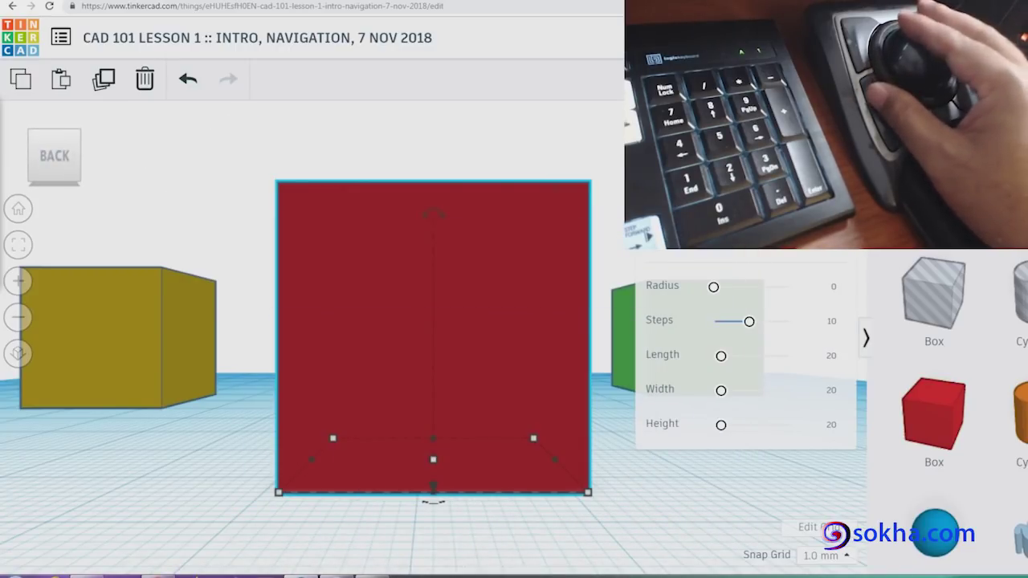
{"action": "mouse_move", "coordinate": [110, 167]}
{"action": "left_mouse_down"}
{"action": "mouse_move", "coordinate": [250, 133]}
{"action": "mouse_move", "coordinate": [133, 172]}
{"action": "mouse_move", "coordinate": [164, 179]}
{"action": "left_mouse_up"}
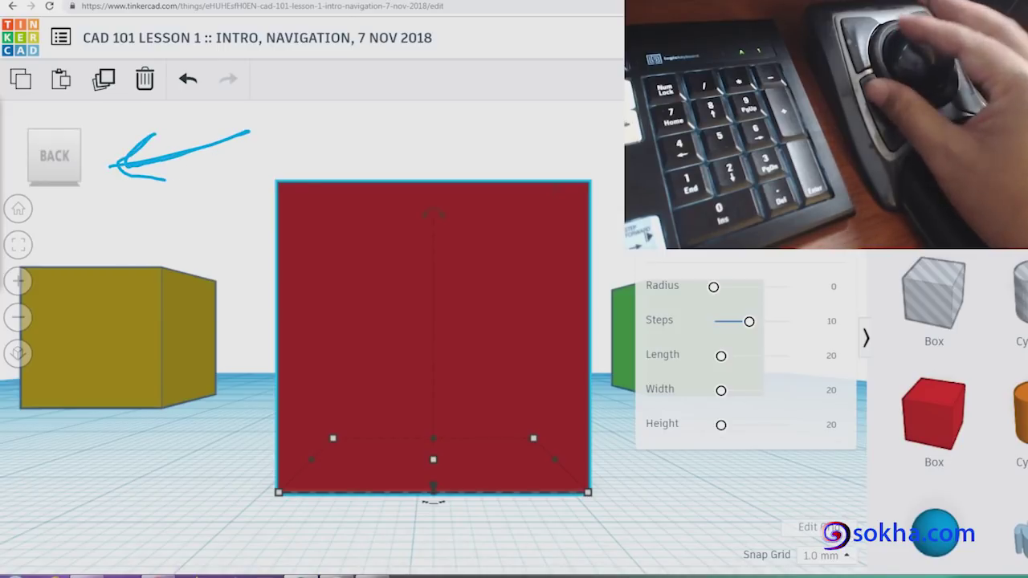
- View the red box from the top with annotations, then clear them and orbit an angled 3D view
{"action": "left_click", "coordinate": [55, 122]}
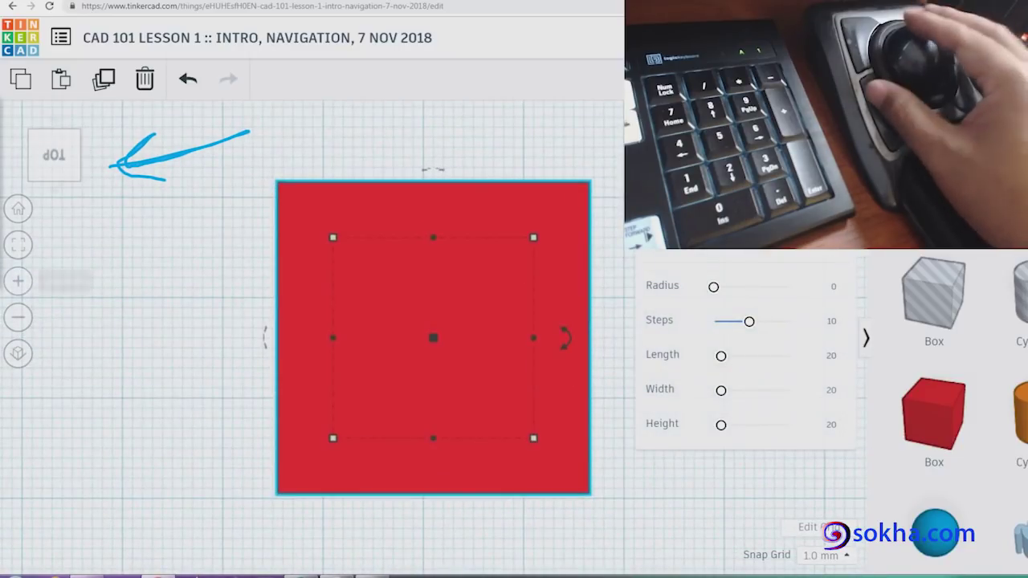
{"action": "left_click_drag", "start_coordinate": [45, 135], "coordinate": [51, 143]}
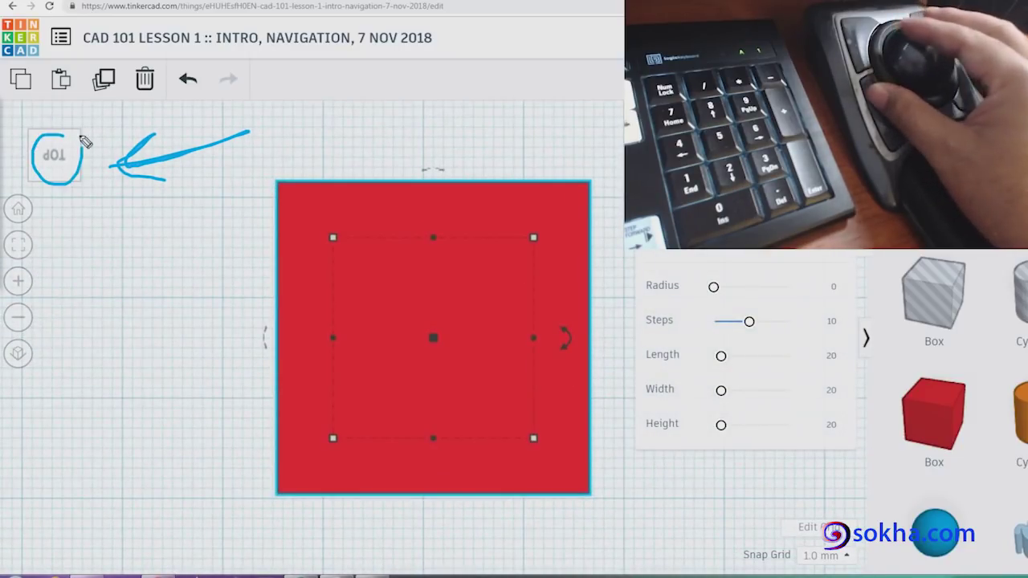
{"action": "left_click_drag", "start_coordinate": [333, 229], "coordinate": [544, 462]}
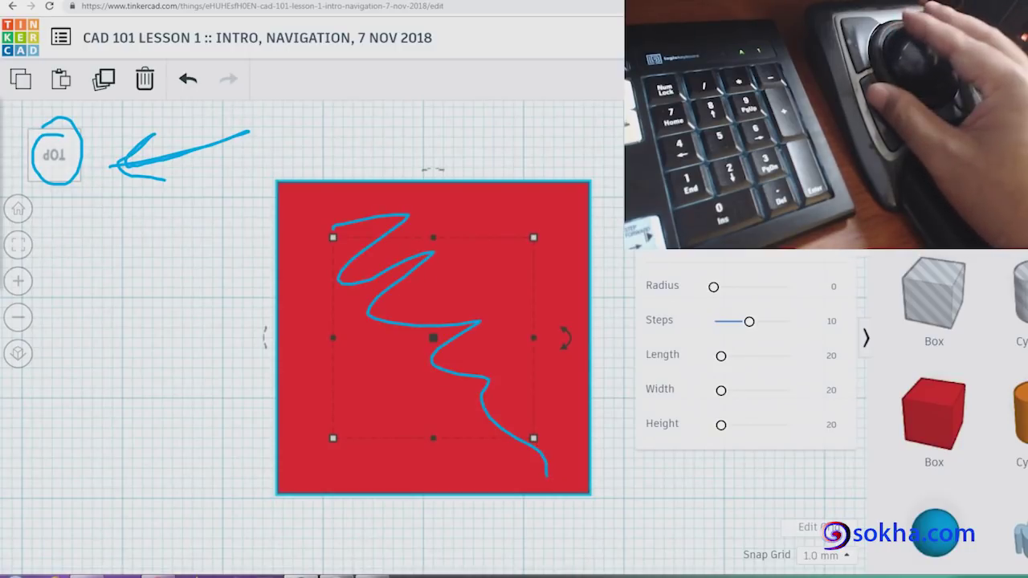
{"action": "key", "text": "Escape"}
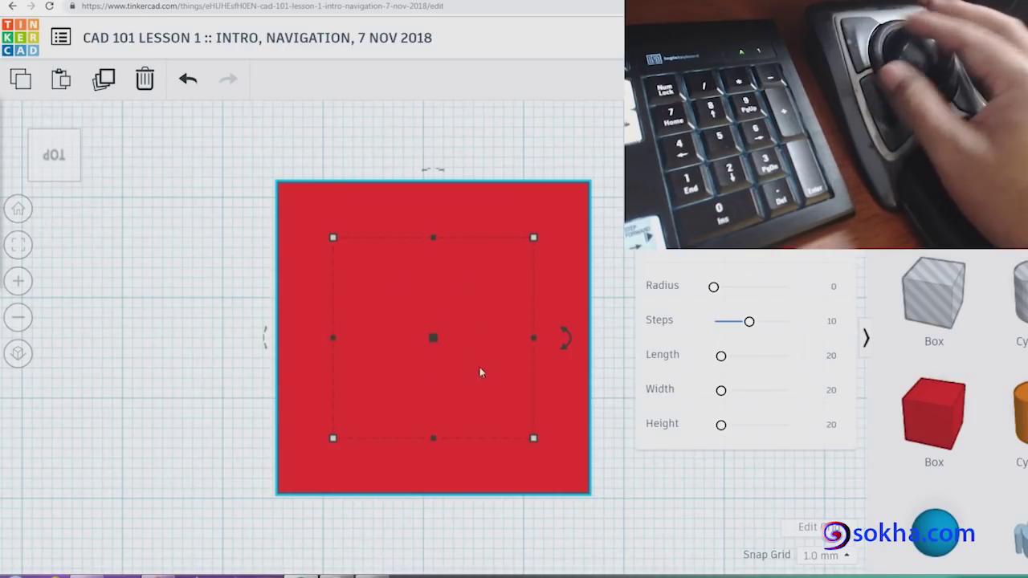
{"action": "left_click", "coordinate": [70, 178]}
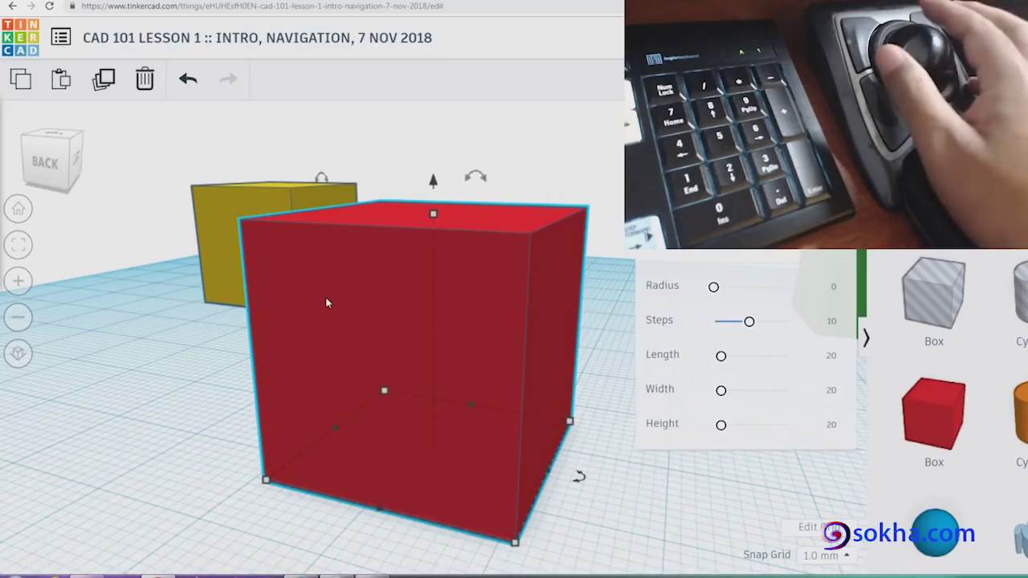
{"action": "mouse_move", "coordinate": [326, 302]}
{"action": "right_mouse_down"}
{"action": "mouse_move", "coordinate": [169, 313]}
{"action": "mouse_move", "coordinate": [523, 293]}
{"action": "right_mouse_up"}
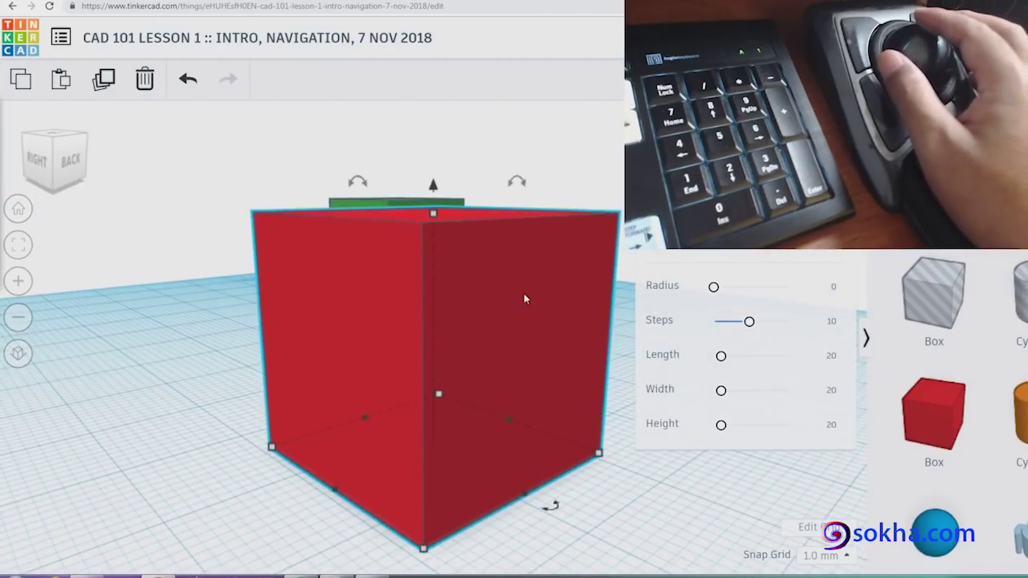
- Flatten the red cube into a slab, widen it, and change the 19.00 dimension to 20
{"action": "mouse_move", "coordinate": [291, 314]}
{"action": "right_mouse_down"}
{"action": "mouse_move", "coordinate": [474, 318]}
{"action": "mouse_move", "coordinate": [444, 314]}
{"action": "right_mouse_up"}
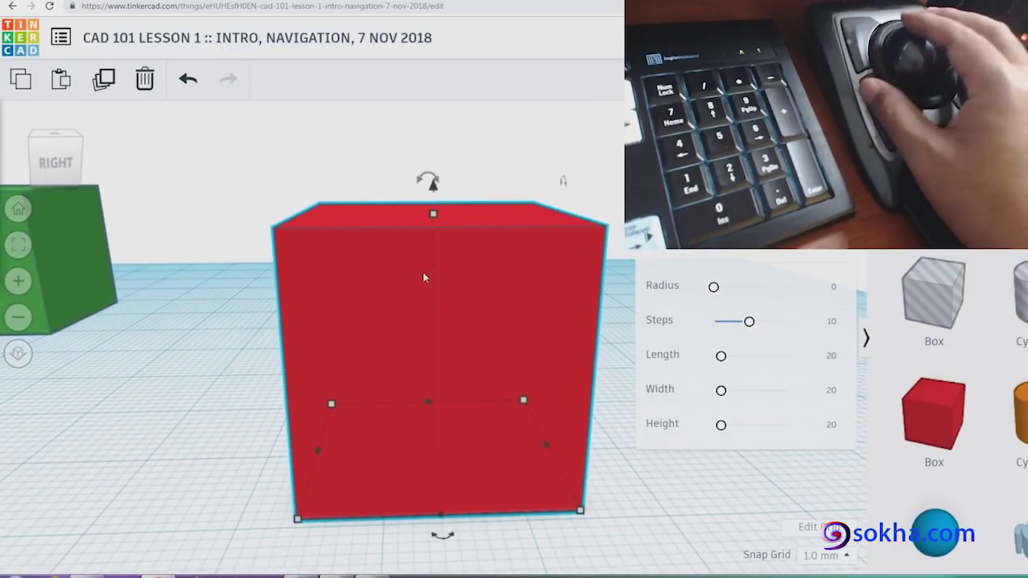
{"action": "mouse_move", "coordinate": [434, 233]}
{"action": "left_mouse_down"}
{"action": "mouse_move", "coordinate": [460, 436]}
{"action": "mouse_move", "coordinate": [460, 395]}
{"action": "left_mouse_up"}
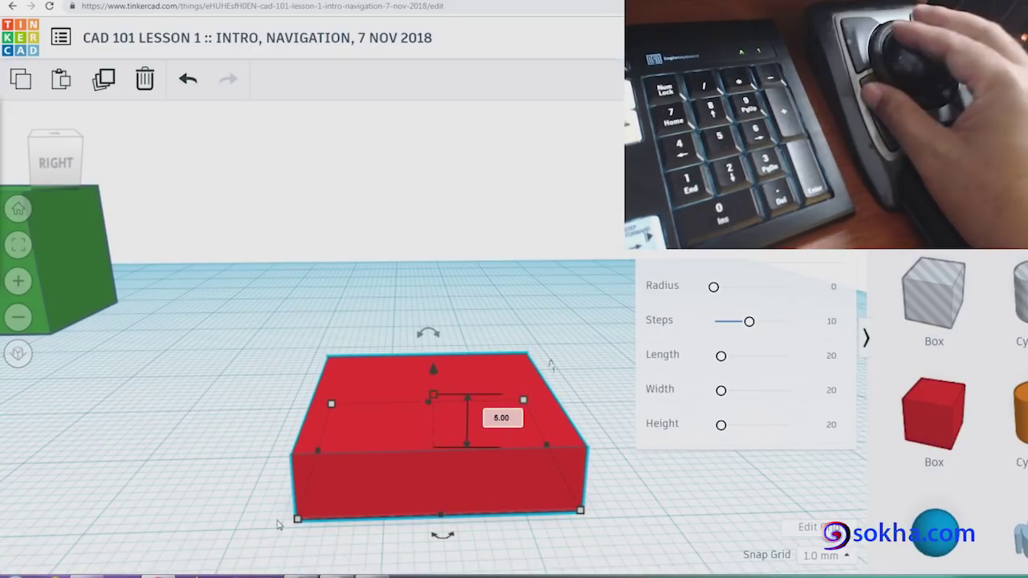
{"action": "mouse_move", "coordinate": [297, 520]}
{"action": "left_mouse_down"}
{"action": "mouse_move", "coordinate": [110, 515]}
{"action": "mouse_move", "coordinate": [151, 522]}
{"action": "left_mouse_up"}
{"action": "left_click", "coordinate": [106, 450]}
{"action": "type", "text": "20"}
{"action": "key", "text": "Return"}
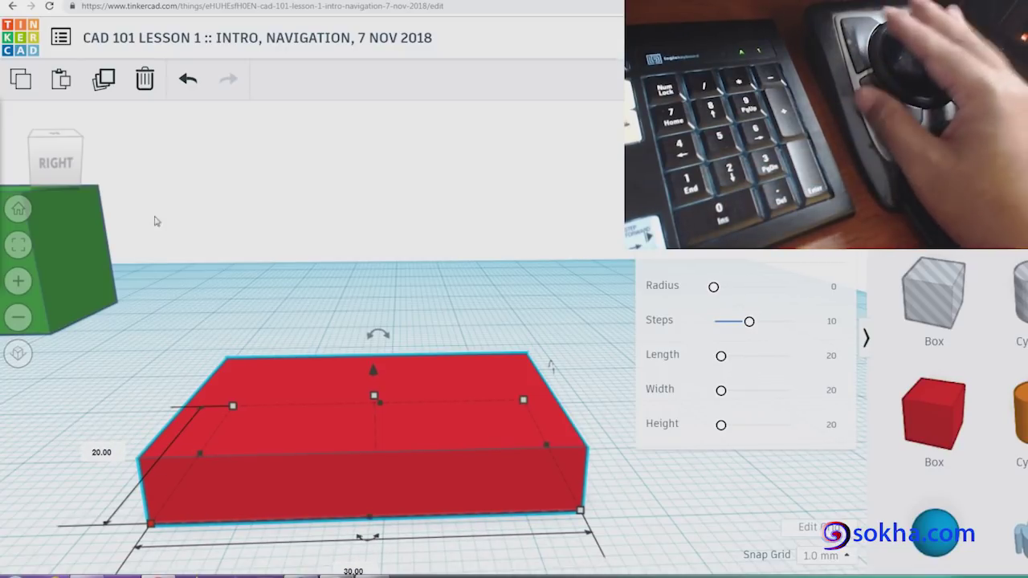
{"action": "left_click", "coordinate": [55, 134]}
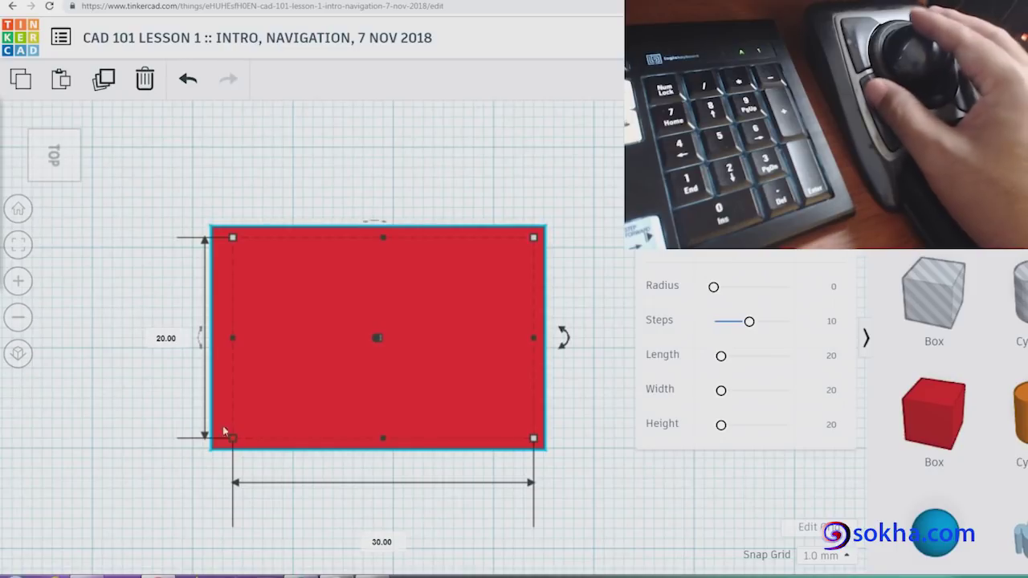
{"action": "left_click_drag", "start_coordinate": [232, 439], "coordinate": [152, 444]}
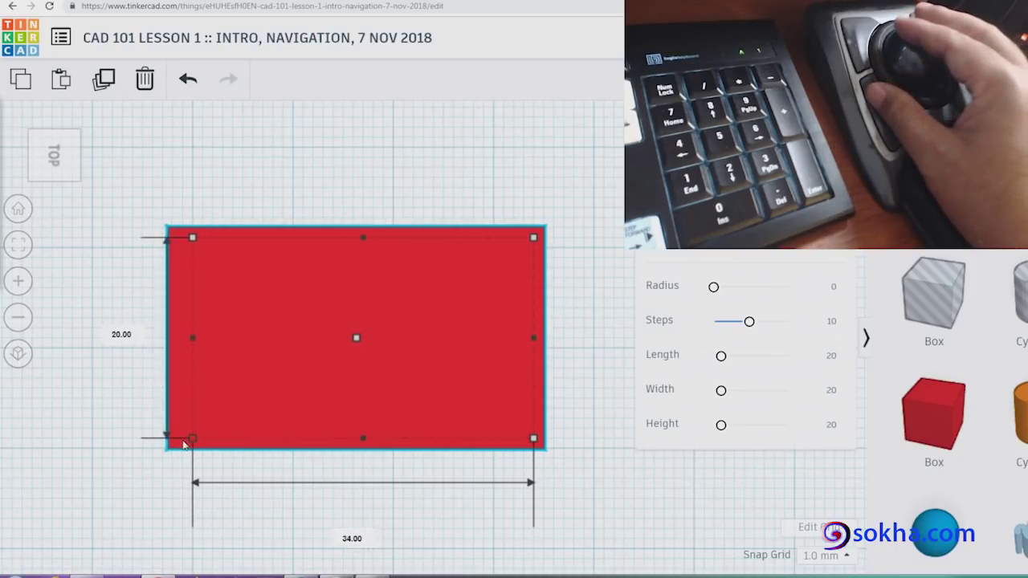
{"action": "left_click_drag", "start_coordinate": [152, 444], "coordinate": [129, 447]}
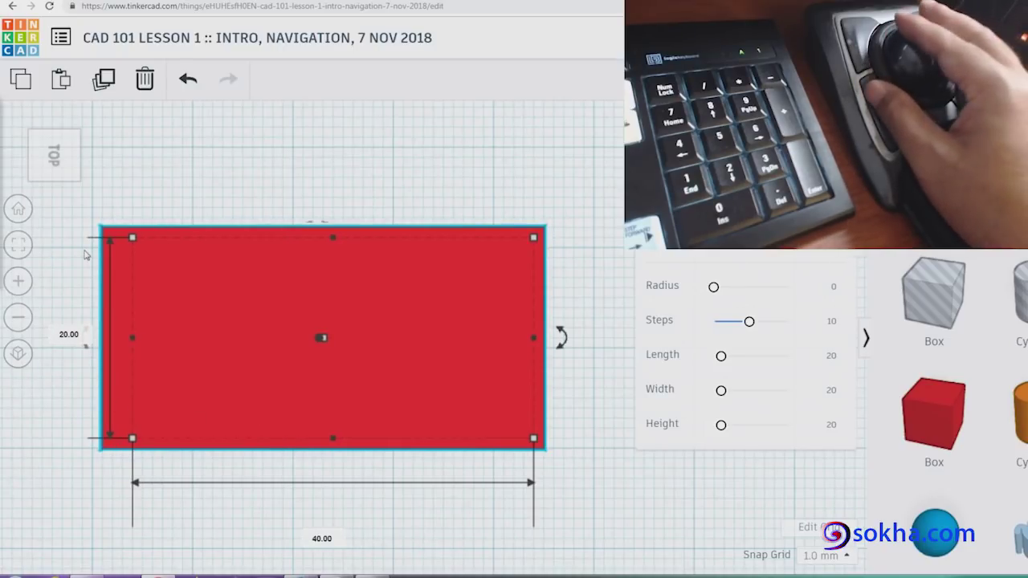
{"action": "mouse_move", "coordinate": [248, 459]}
{"action": "right_mouse_down"}
{"action": "mouse_move", "coordinate": [248, 415]}
{"action": "mouse_move", "coordinate": [290, 294]}
{"action": "right_mouse_up"}
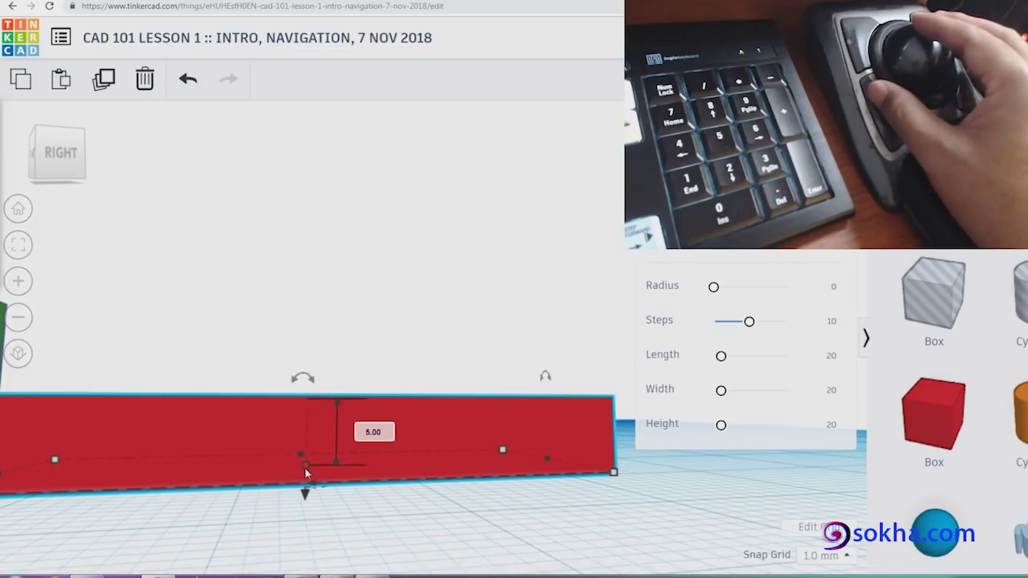
{"action": "left_click", "coordinate": [17, 208]}
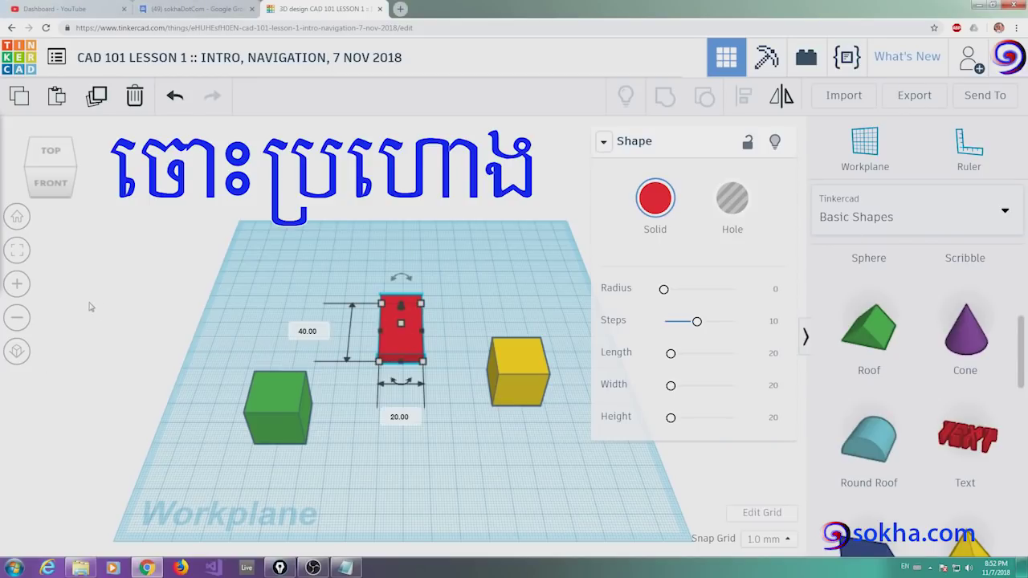
{"action": "left_click", "coordinate": [18, 253]}
{"action": "left_click", "coordinate": [17, 253]}
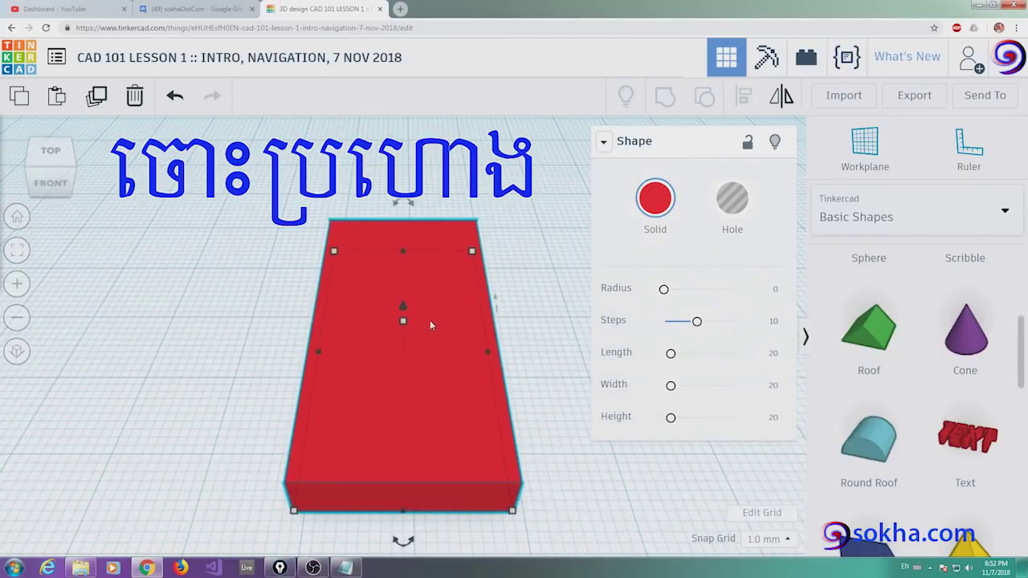
{"action": "right_click_drag", "start_coordinate": [239, 399], "coordinate": [383, 349]}
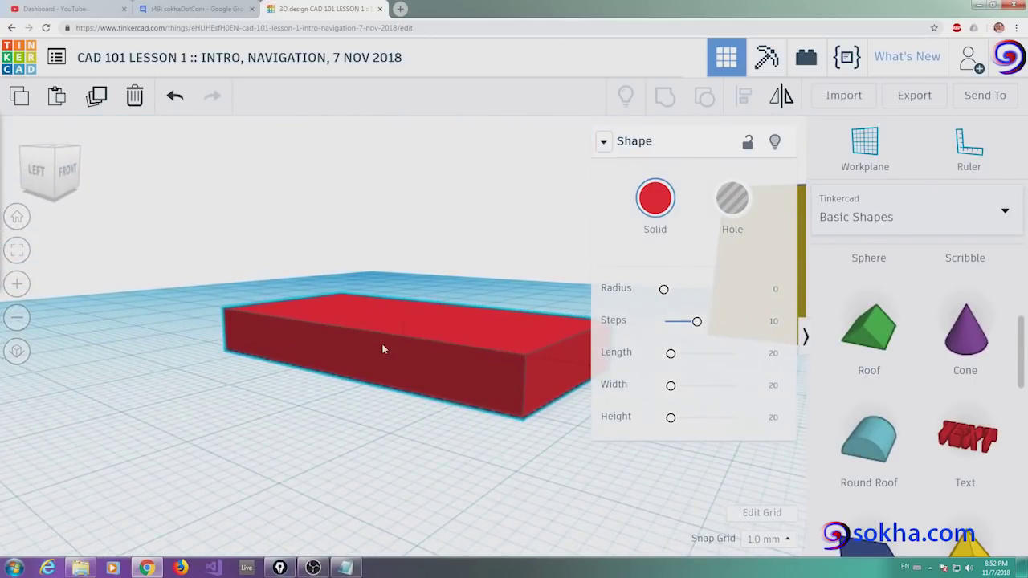
{"action": "mouse_move", "coordinate": [384, 346]}
{"action": "right_mouse_down"}
{"action": "mouse_move", "coordinate": [498, 376]}
{"action": "mouse_move", "coordinate": [463, 355]}
{"action": "mouse_move", "coordinate": [452, 374]}
{"action": "right_mouse_up"}
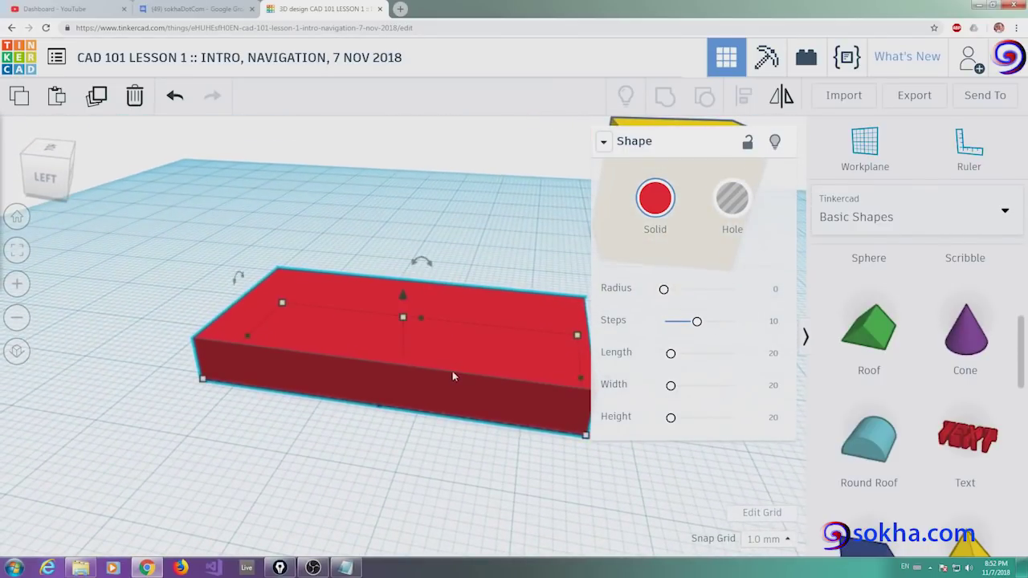
{"action": "mouse_move", "coordinate": [966, 443]}
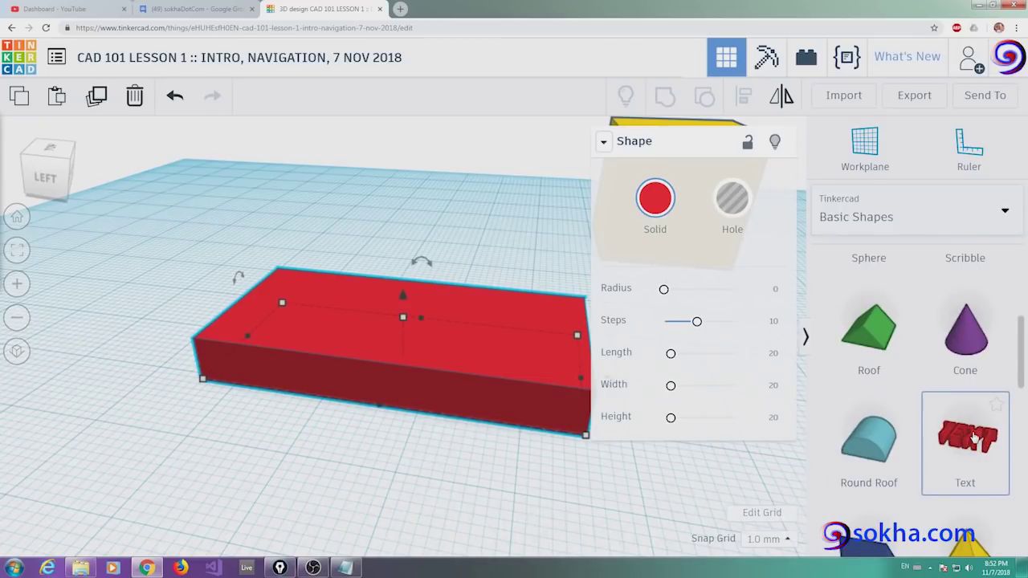
- Place a Text shape beside the red box and zoom in on both from above
{"action": "left_click_drag", "start_coordinate": [974, 438], "coordinate": [298, 296]}
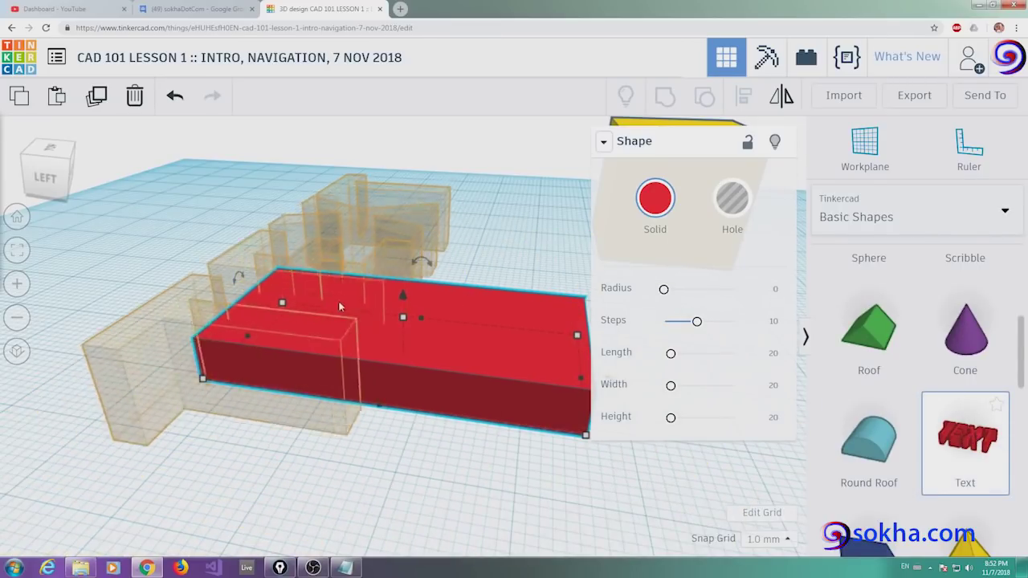
{"action": "left_click_drag", "start_coordinate": [298, 296], "coordinate": [249, 257]}
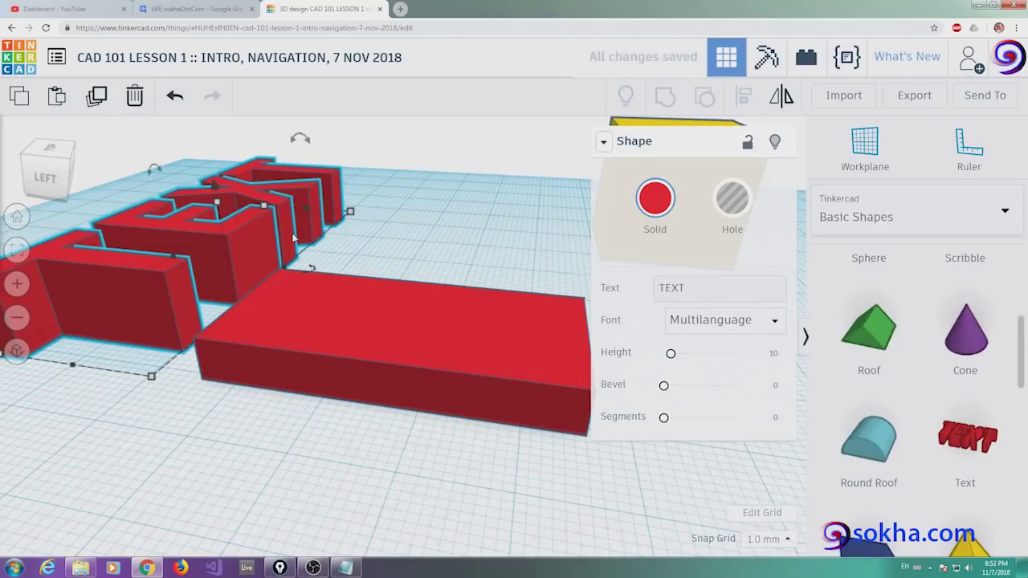
{"action": "mouse_move", "coordinate": [361, 250]}
{"action": "right_mouse_down"}
{"action": "mouse_move", "coordinate": [165, 246]}
{"action": "mouse_move", "coordinate": [157, 263]}
{"action": "right_mouse_up"}
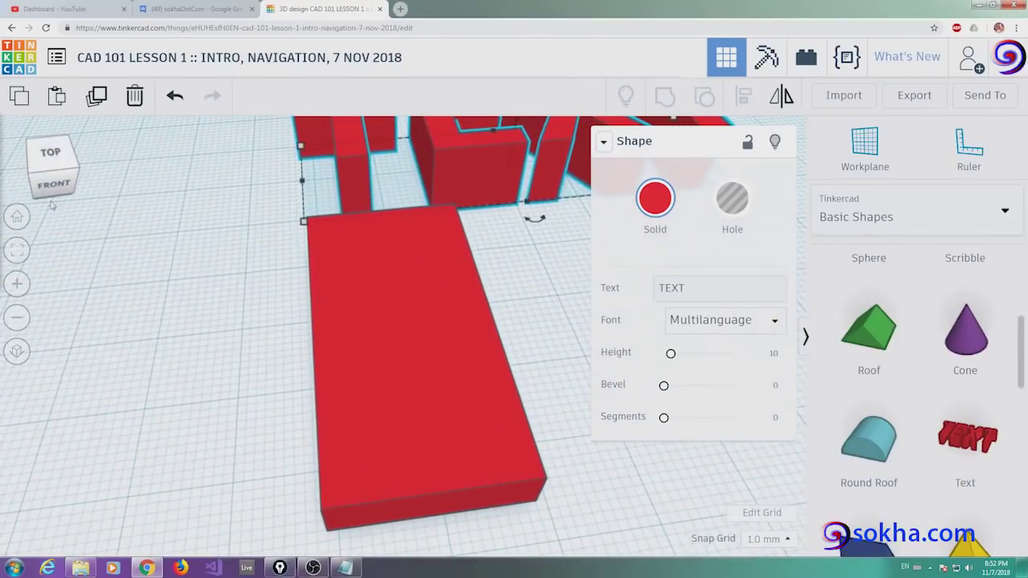
{"action": "left_click", "coordinate": [17, 220]}
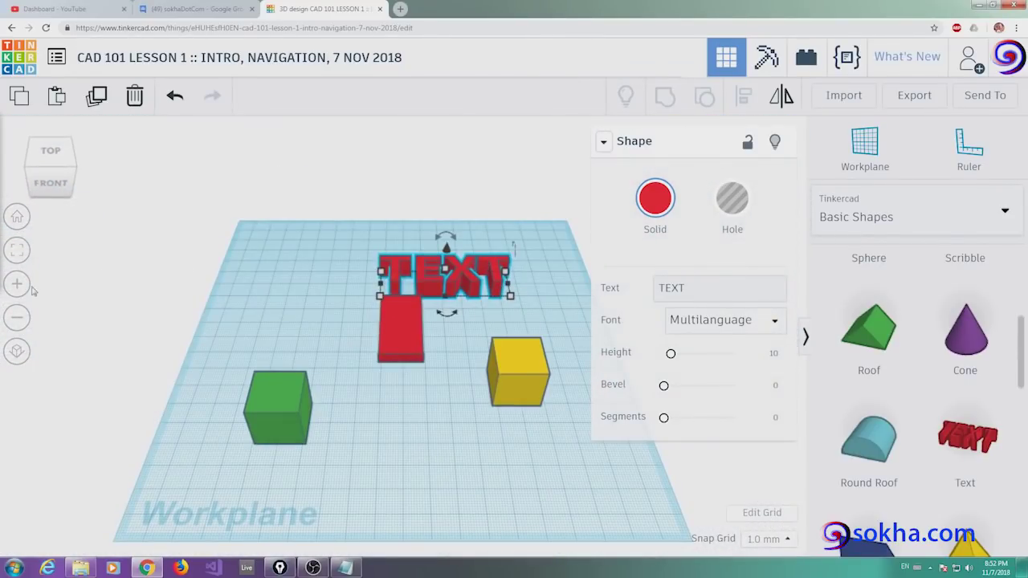
{"action": "left_click", "coordinate": [17, 284]}
{"action": "left_click", "coordinate": [17, 284]}
{"action": "left_click", "coordinate": [16, 284]}
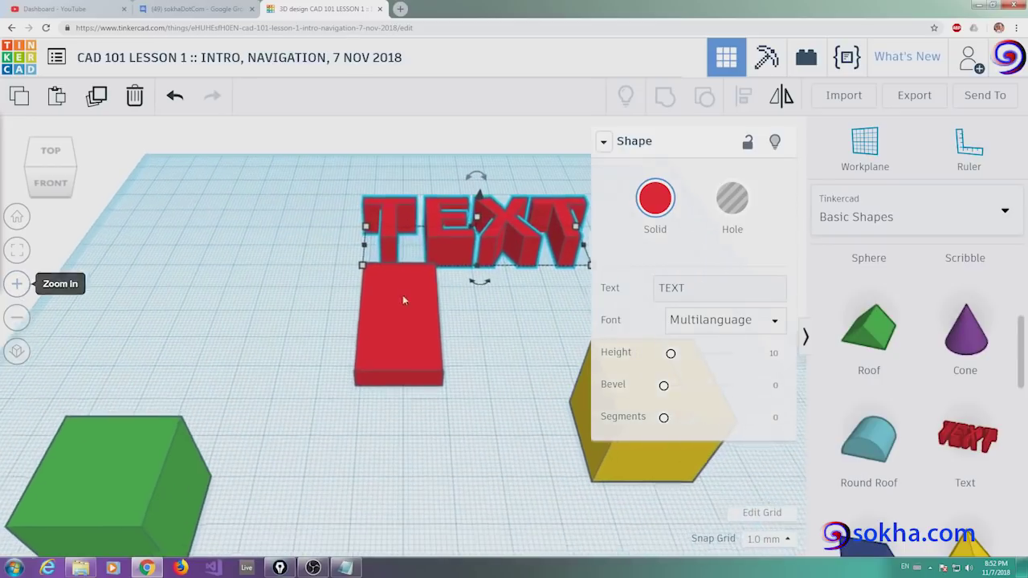
{"action": "right_click_drag", "start_coordinate": [515, 312], "coordinate": [508, 353]}
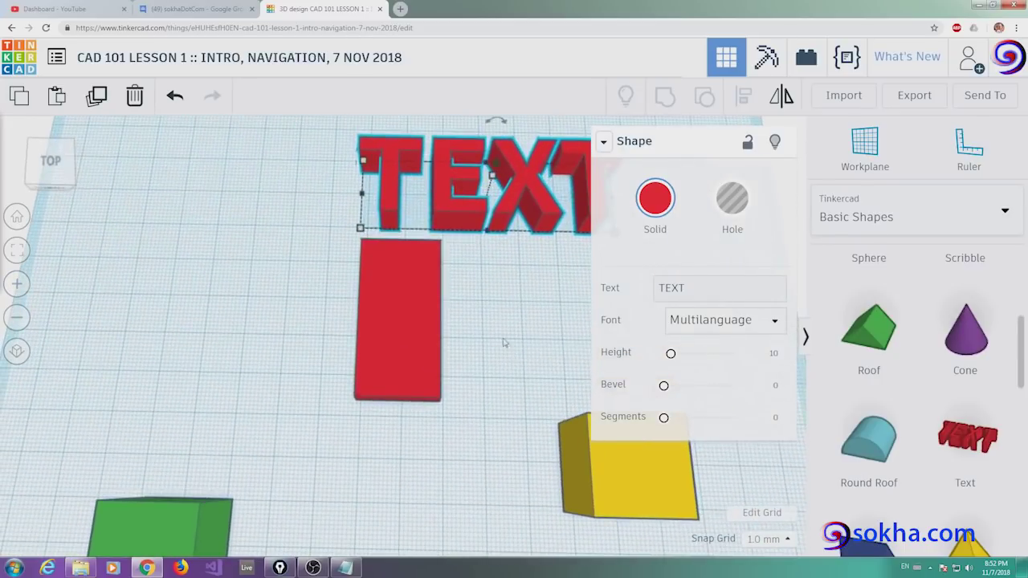
- Replace the word TEXT in the text shape with a single Khmer letter
{"action": "left_click", "coordinate": [662, 283]}
{"action": "double_click", "coordinate": [670, 288]}
{"action": "left_click", "coordinate": [634, 290]}
{"action": "double_click", "coordinate": [612, 293]}
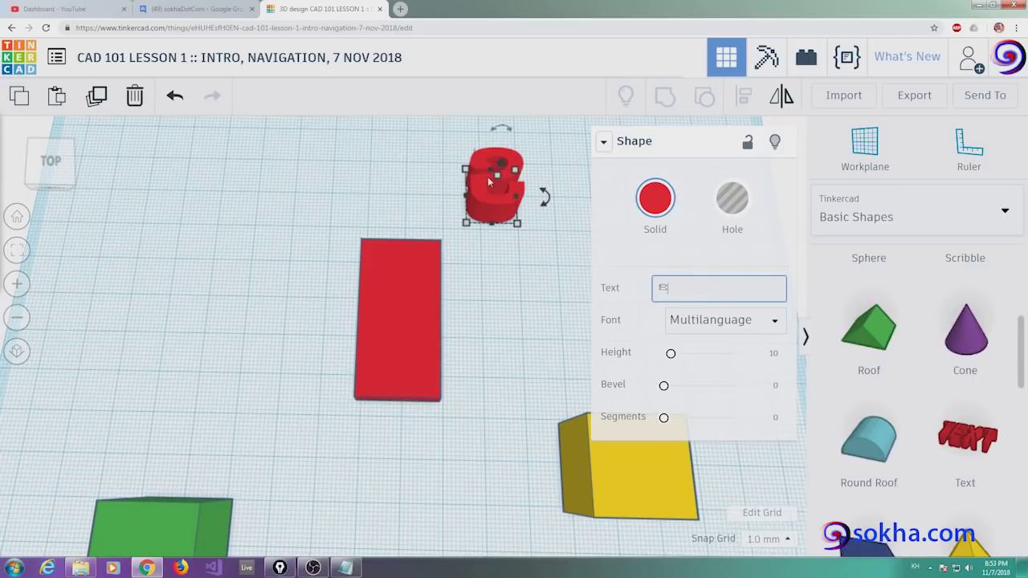
- Colour the Khmer letter white and move it down beside the red box
{"action": "left_click", "coordinate": [655, 198]}
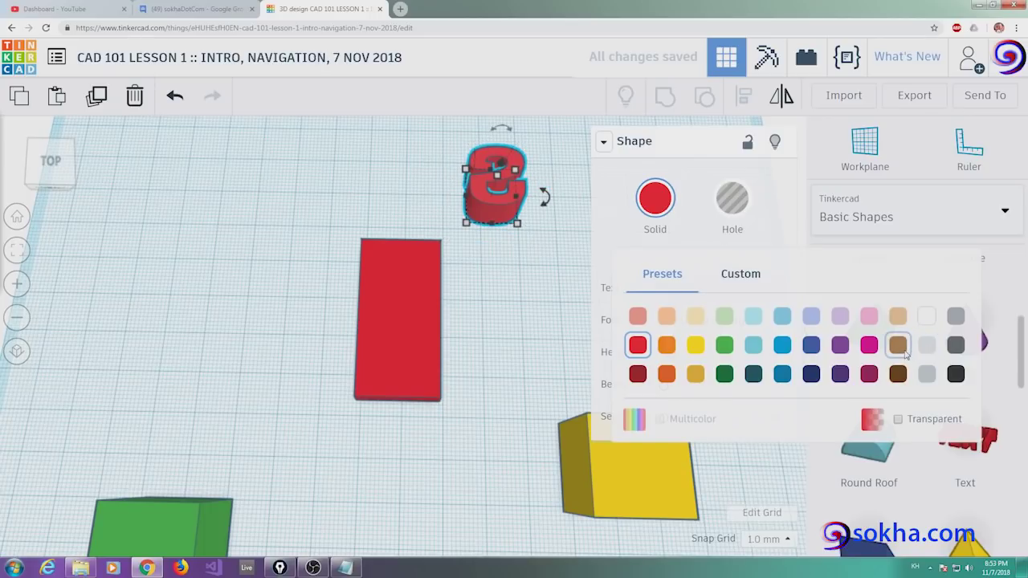
{"action": "left_click", "coordinate": [868, 345]}
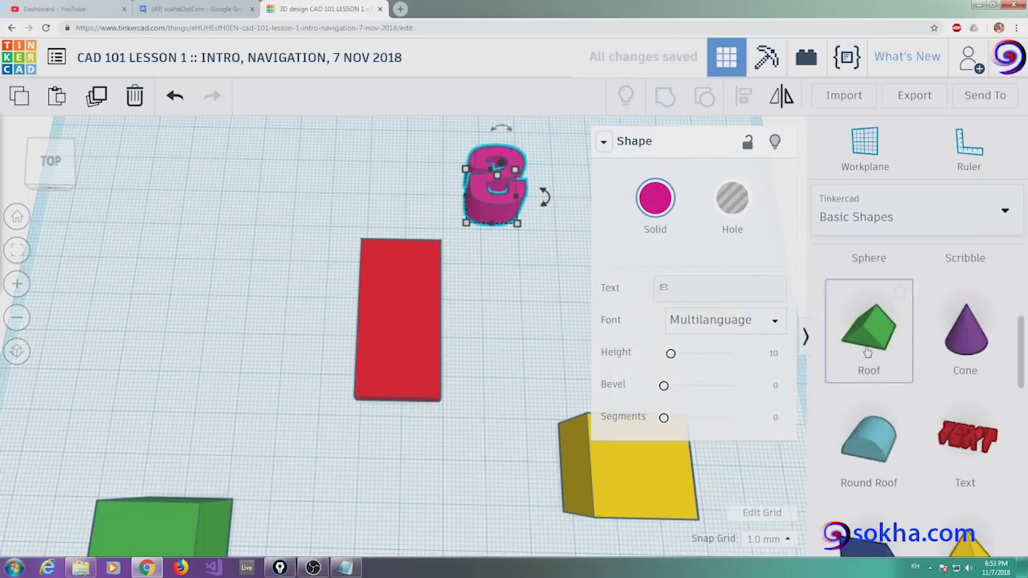
{"action": "left_click", "coordinate": [655, 199]}
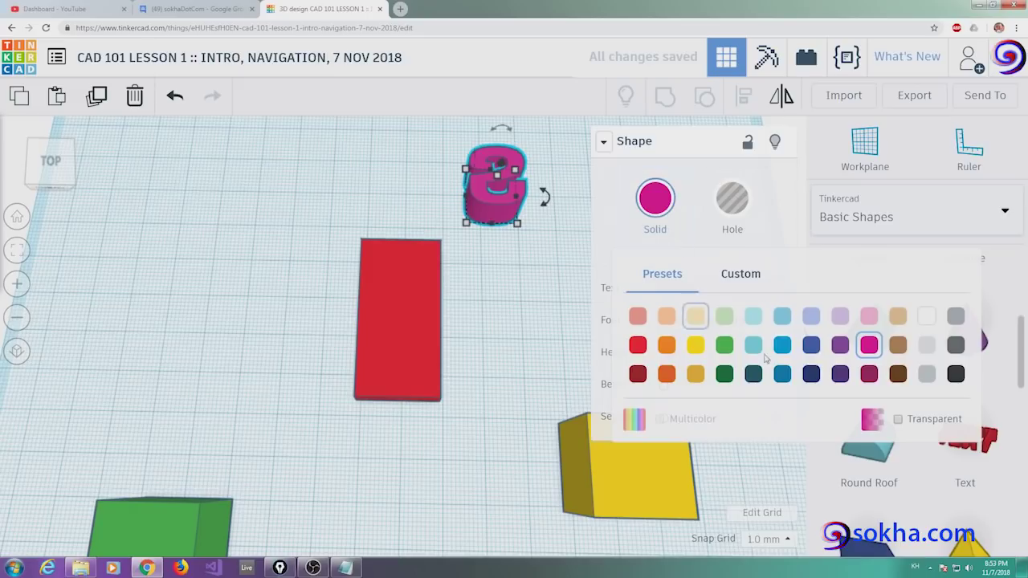
{"action": "left_click", "coordinate": [927, 317]}
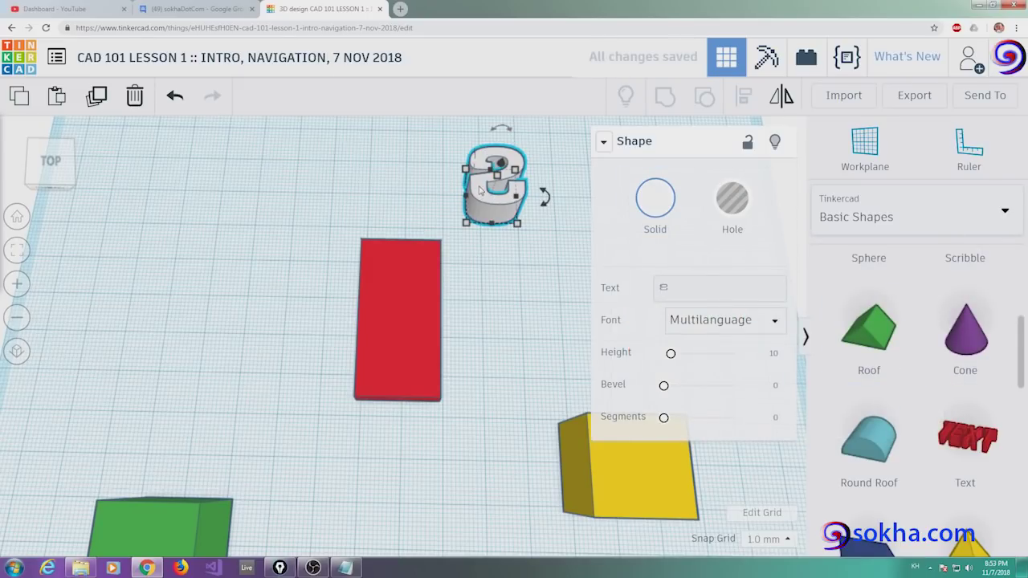
{"action": "left_click_drag", "start_coordinate": [480, 189], "coordinate": [487, 321]}
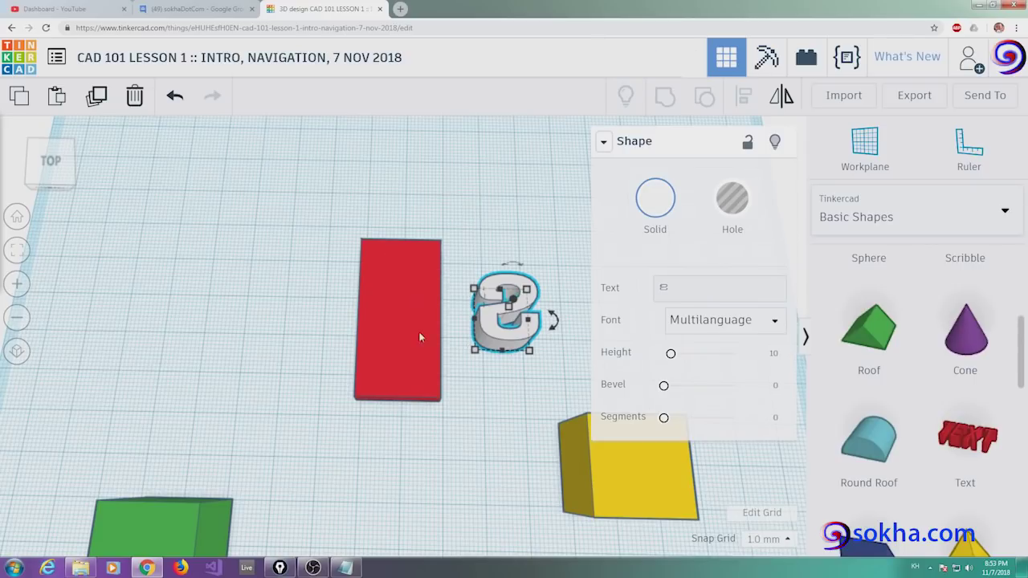
- Move the white letter onto the red slab and zoom in on them from a low side view
{"action": "left_click_drag", "start_coordinate": [492, 325], "coordinate": [389, 319]}
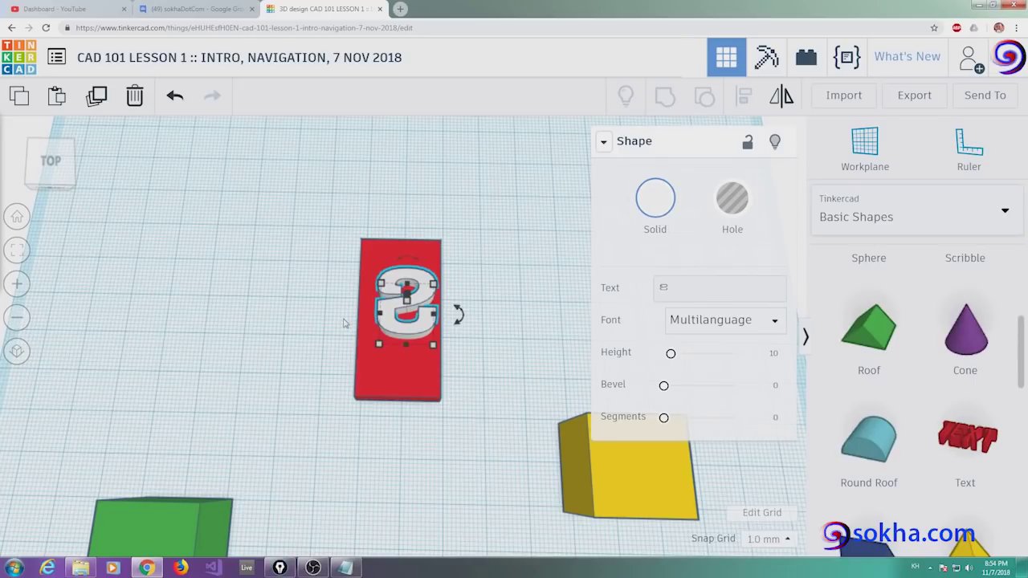
{"action": "mouse_move", "coordinate": [344, 323]}
{"action": "right_mouse_down"}
{"action": "mouse_move", "coordinate": [518, 207]}
{"action": "mouse_move", "coordinate": [551, 216]}
{"action": "right_mouse_up"}
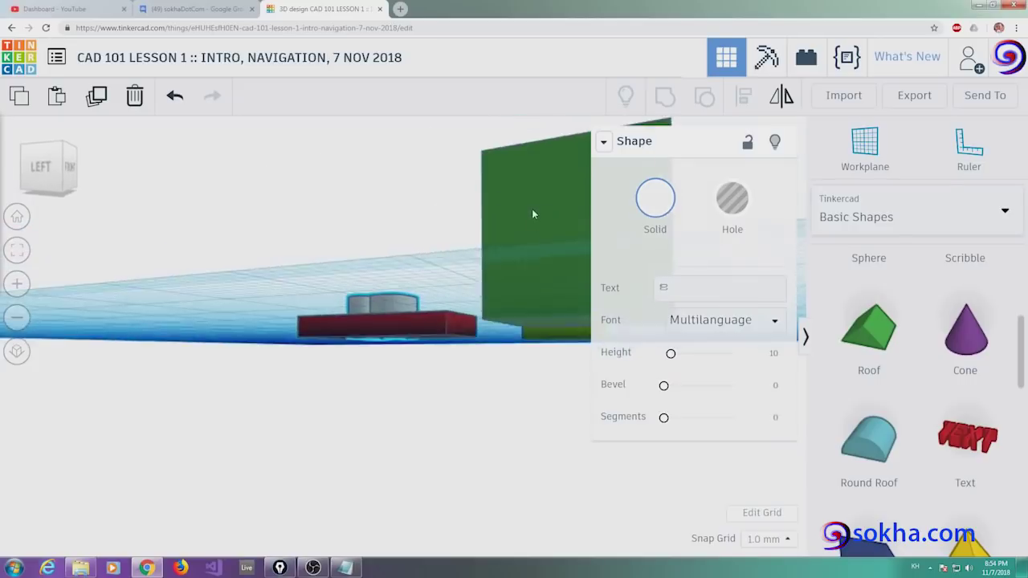
{"action": "right_click_drag", "start_coordinate": [350, 327], "coordinate": [401, 325]}
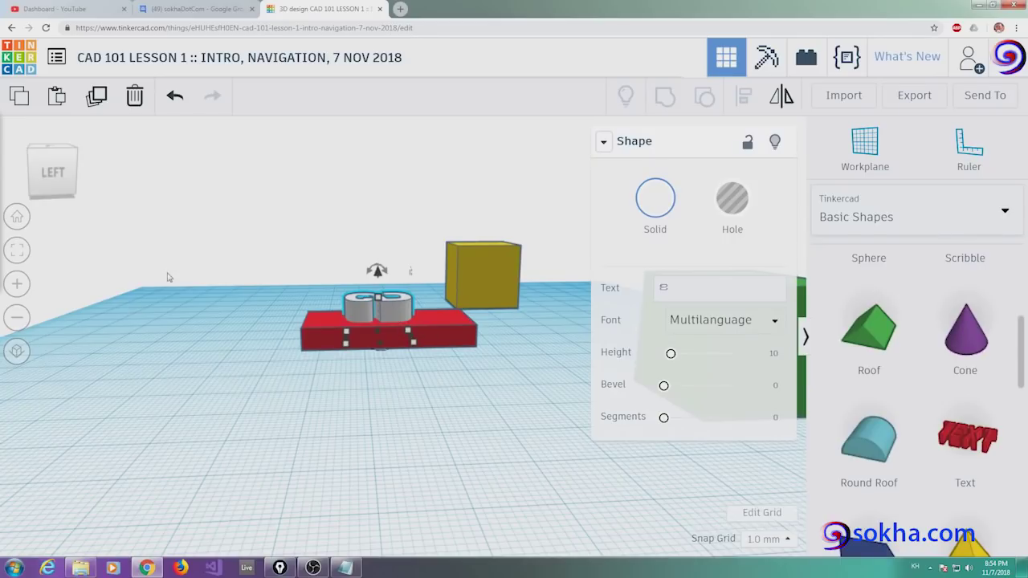
{"action": "left_click", "coordinate": [17, 284]}
{"action": "left_click", "coordinate": [17, 284]}
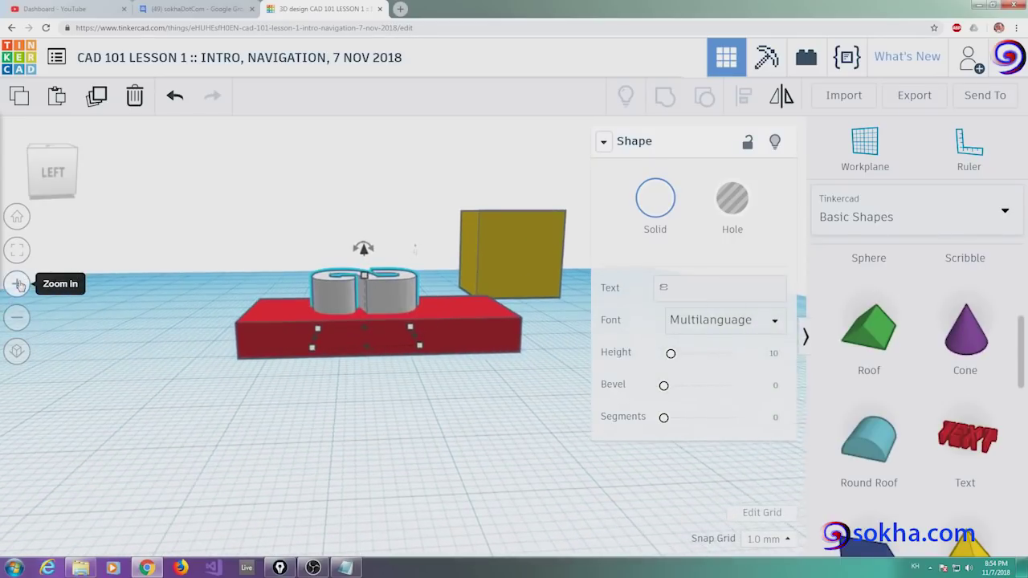
{"action": "left_click", "coordinate": [17, 284]}
{"action": "left_click", "coordinate": [17, 284]}
{"action": "left_click", "coordinate": [17, 283]}
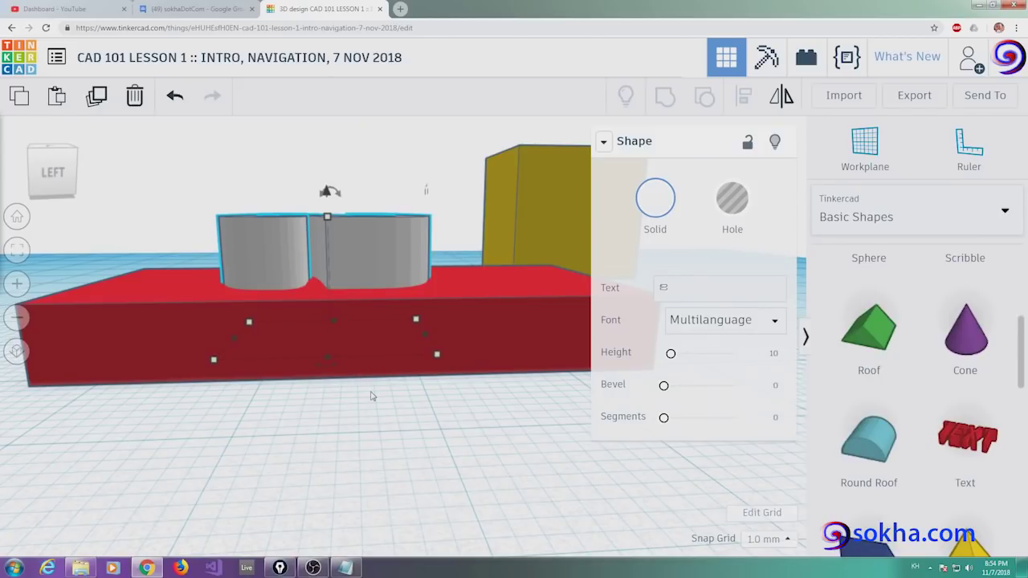
- Check the letter from below the workplane, then return to a level side view and select the slab
{"action": "mouse_move", "coordinate": [371, 395]}
{"action": "right_mouse_down"}
{"action": "mouse_move", "coordinate": [364, 357]}
{"action": "mouse_move", "coordinate": [337, 351]}
{"action": "right_mouse_up"}
{"action": "left_click", "coordinate": [337, 351]}
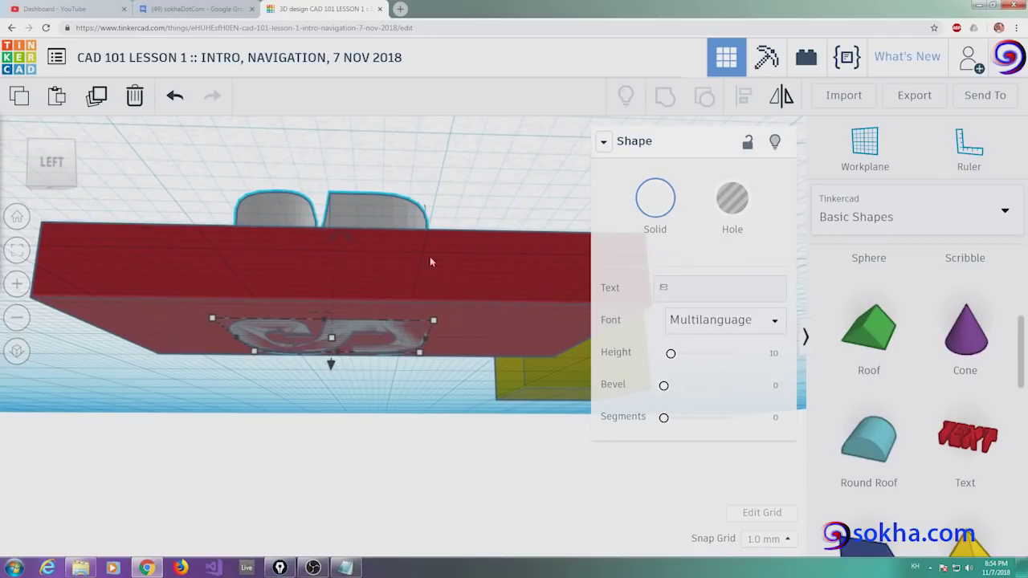
{"action": "mouse_move", "coordinate": [487, 188]}
{"action": "right_mouse_down"}
{"action": "mouse_move", "coordinate": [492, 235]}
{"action": "mouse_move", "coordinate": [493, 221]}
{"action": "right_mouse_up"}
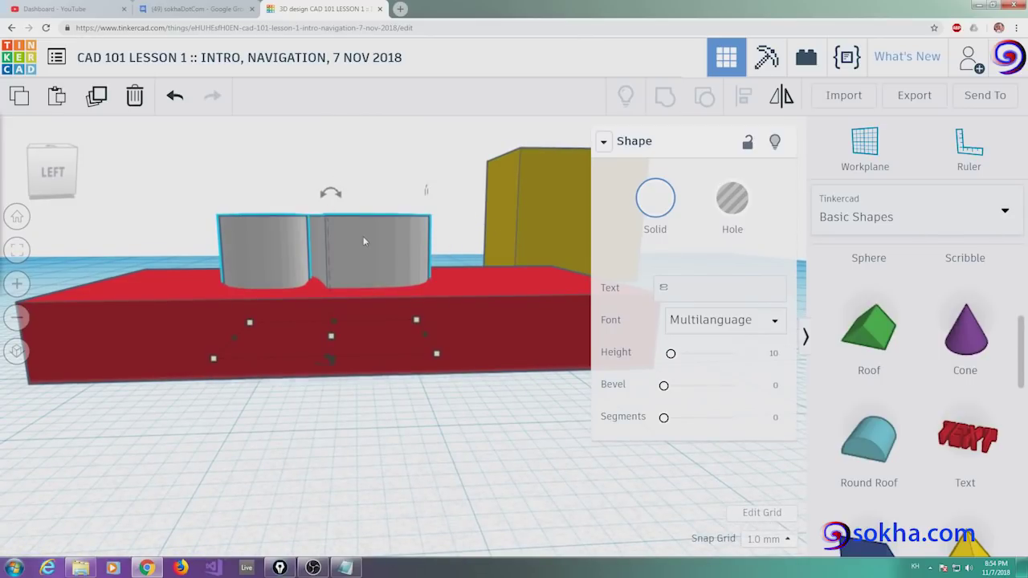
{"action": "right_click_drag", "start_coordinate": [377, 393], "coordinate": [379, 375]}
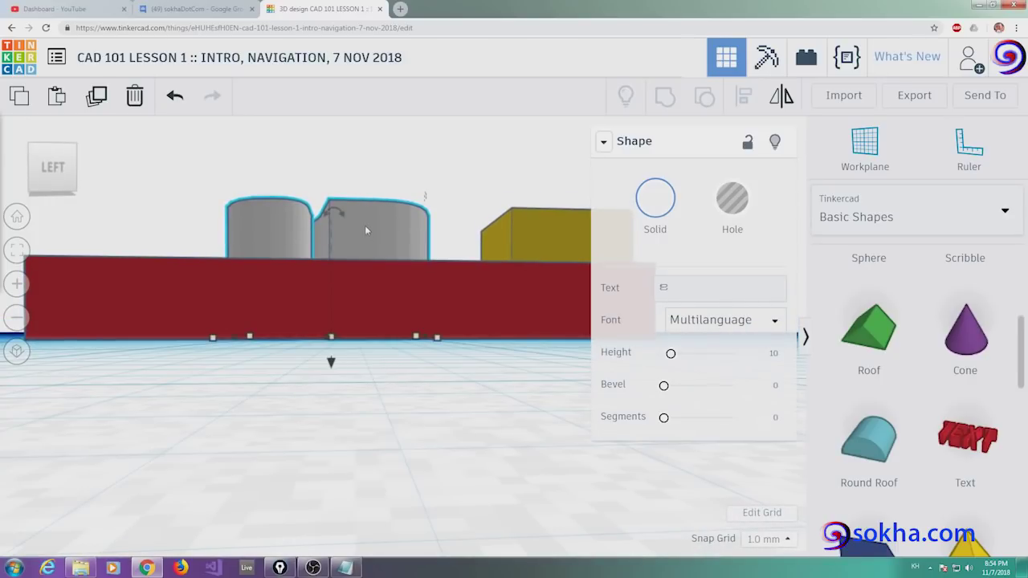
{"action": "left_click", "coordinate": [87, 288]}
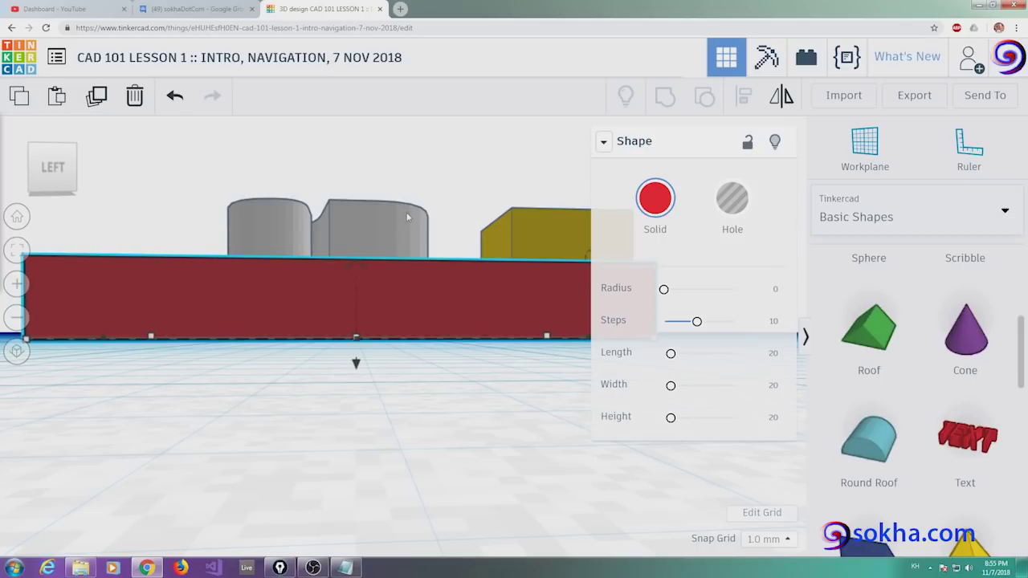
- Lower the white letter's height into the red slab and check its placement from above
{"action": "left_click", "coordinate": [362, 227]}
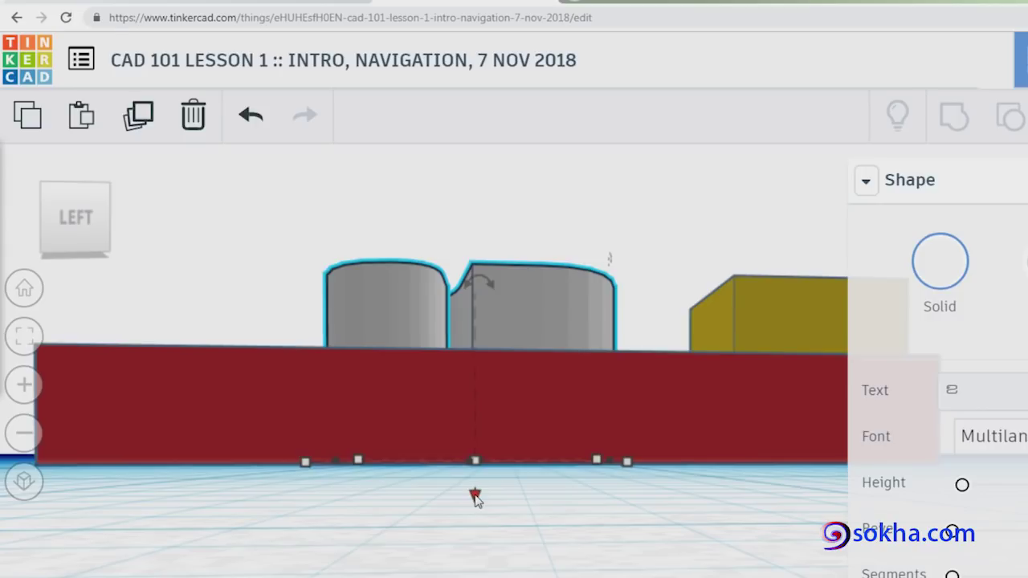
{"action": "left_click_drag", "start_coordinate": [475, 498], "coordinate": [474, 531]}
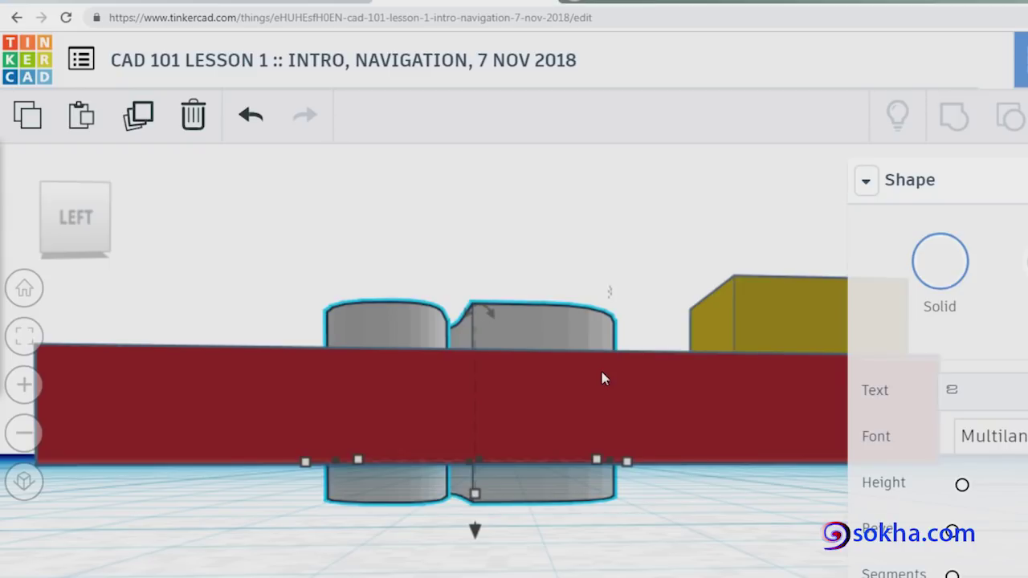
{"action": "mouse_move", "coordinate": [603, 375]}
{"action": "right_mouse_down"}
{"action": "mouse_move", "coordinate": [554, 450]}
{"action": "mouse_move", "coordinate": [269, 399]}
{"action": "mouse_move", "coordinate": [260, 556]}
{"action": "right_mouse_up"}
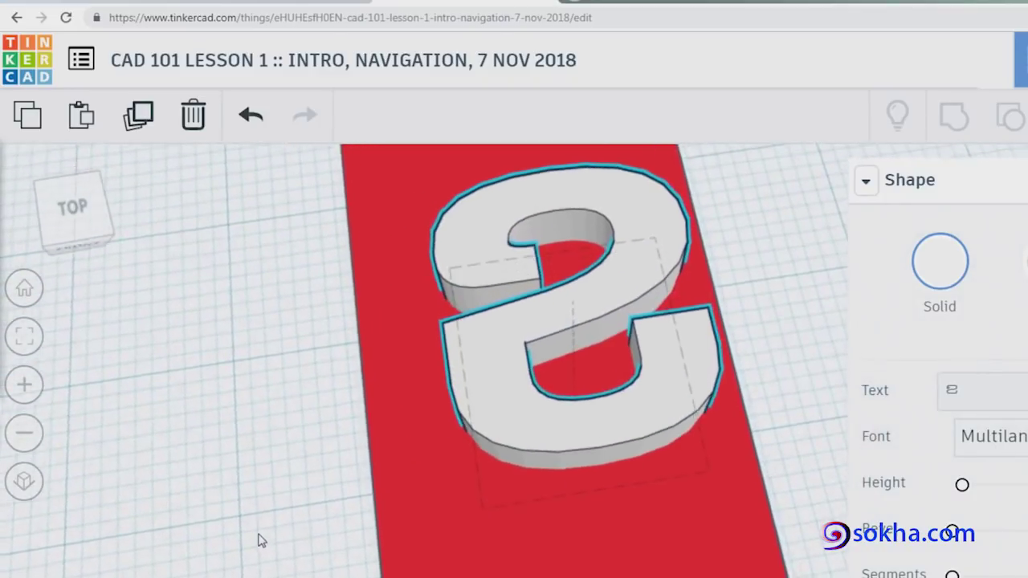
{"action": "mouse_move", "coordinate": [259, 556]}
{"action": "right_mouse_down"}
{"action": "mouse_move", "coordinate": [231, 576]}
{"action": "mouse_move", "coordinate": [428, 464]}
{"action": "mouse_move", "coordinate": [477, 473]}
{"action": "right_mouse_up"}
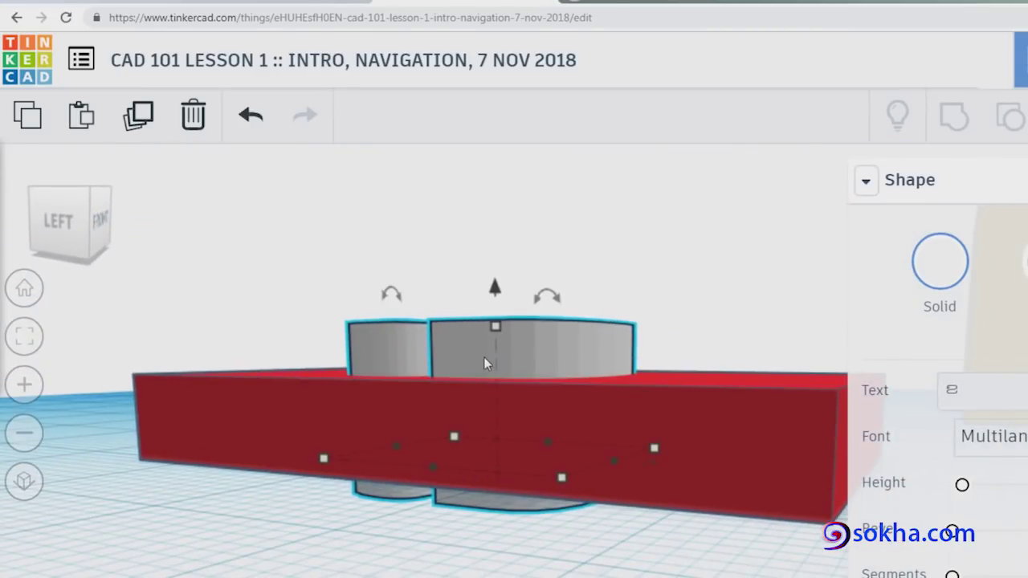
{"action": "right_click_drag", "start_coordinate": [747, 404], "coordinate": [669, 466]}
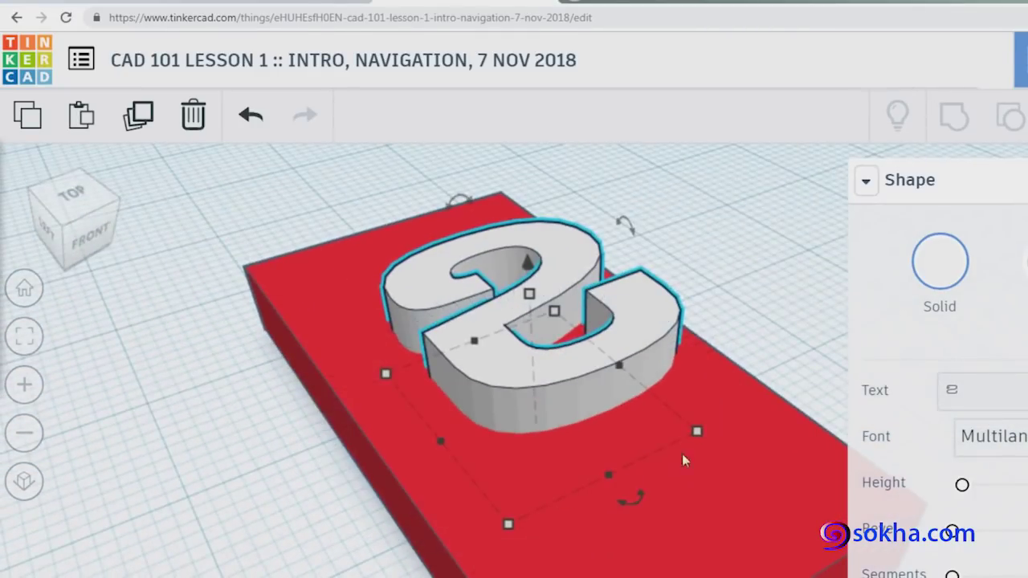
{"action": "right_click_drag", "start_coordinate": [753, 387], "coordinate": [475, 320]}
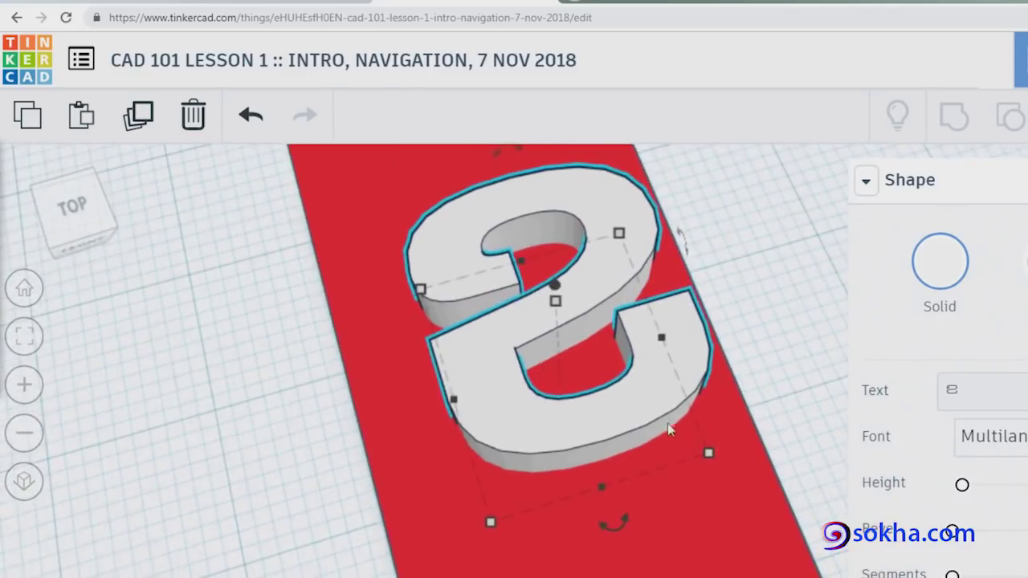
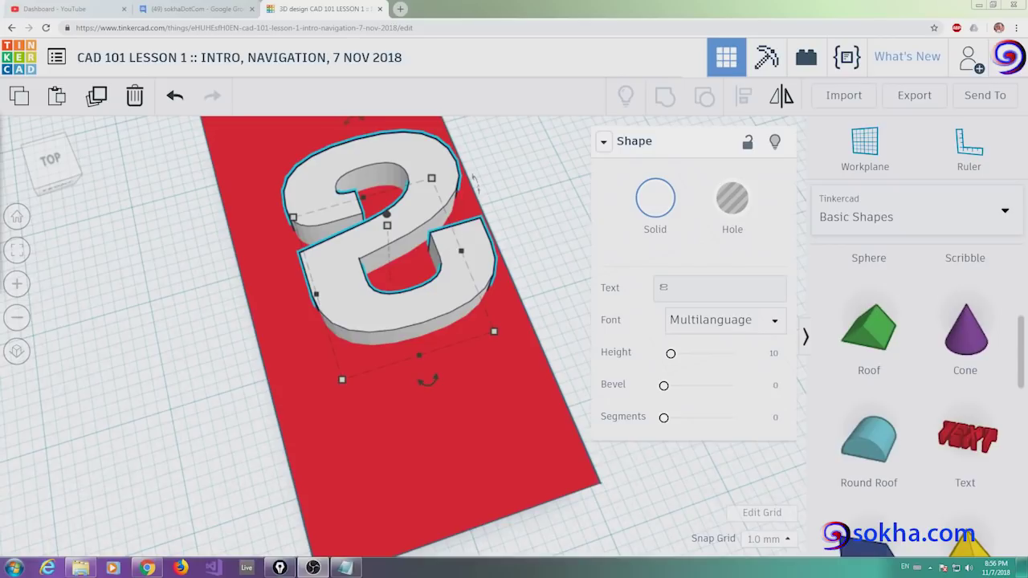
- Convert the 2-shaped letter from a solid into a hole
{"action": "left_click_drag", "start_coordinate": [744, 183], "coordinate": [740, 191]}
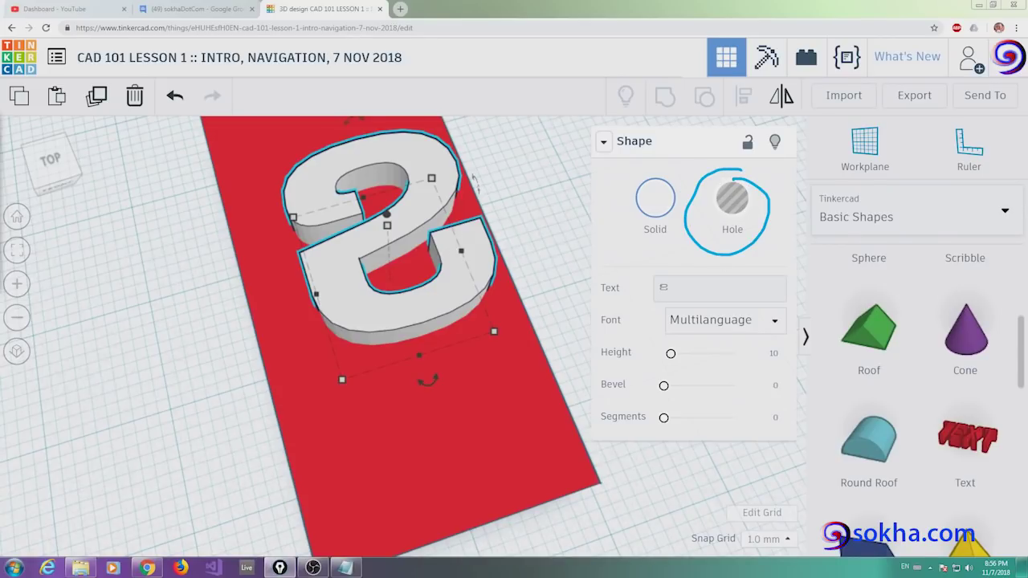
{"action": "mouse_move", "coordinate": [328, 252]}
{"action": "left_mouse_down"}
{"action": "mouse_move", "coordinate": [343, 289]}
{"action": "mouse_move", "coordinate": [416, 322]}
{"action": "mouse_move", "coordinate": [470, 261]}
{"action": "left_mouse_up"}
{"action": "mouse_move", "coordinate": [755, 171]}
{"action": "left_mouse_down"}
{"action": "mouse_move", "coordinate": [700, 177]}
{"action": "mouse_move", "coordinate": [793, 218]}
{"action": "mouse_move", "coordinate": [728, 191]}
{"action": "left_mouse_up"}
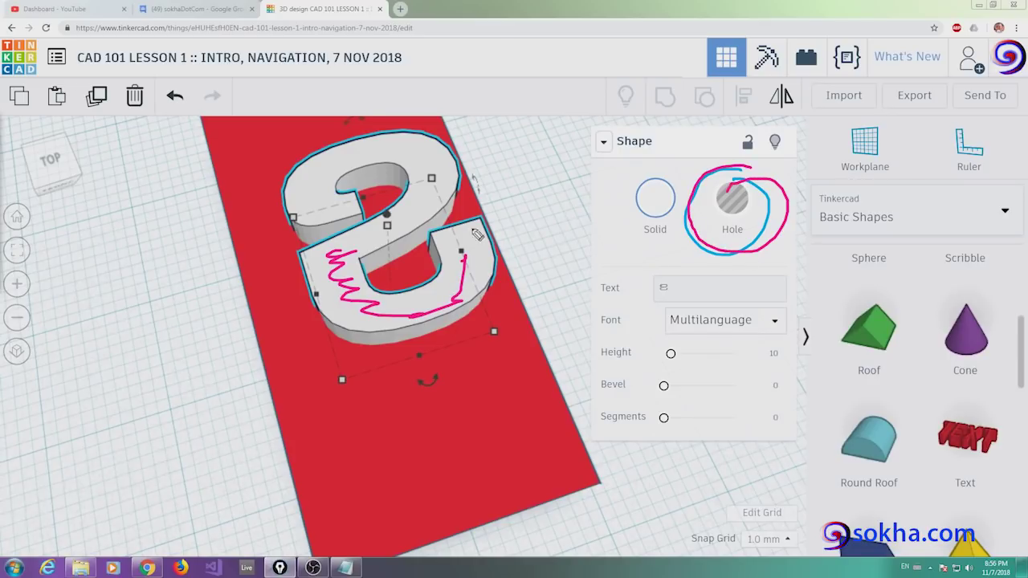
{"action": "mouse_move", "coordinate": [307, 207]}
{"action": "left_mouse_down"}
{"action": "mouse_move", "coordinate": [321, 170]}
{"action": "mouse_move", "coordinate": [411, 225]}
{"action": "mouse_move", "coordinate": [409, 309]}
{"action": "mouse_move", "coordinate": [454, 274]}
{"action": "left_mouse_up"}
{"action": "mouse_move", "coordinate": [359, 412]}
{"action": "left_mouse_down"}
{"action": "mouse_move", "coordinate": [410, 466]}
{"action": "mouse_move", "coordinate": [470, 474]}
{"action": "mouse_move", "coordinate": [434, 395]}
{"action": "left_mouse_up"}
{"action": "mouse_move", "coordinate": [757, 213]}
{"action": "left_mouse_down"}
{"action": "mouse_move", "coordinate": [691, 201]}
{"action": "mouse_move", "coordinate": [719, 191]}
{"action": "left_mouse_up"}
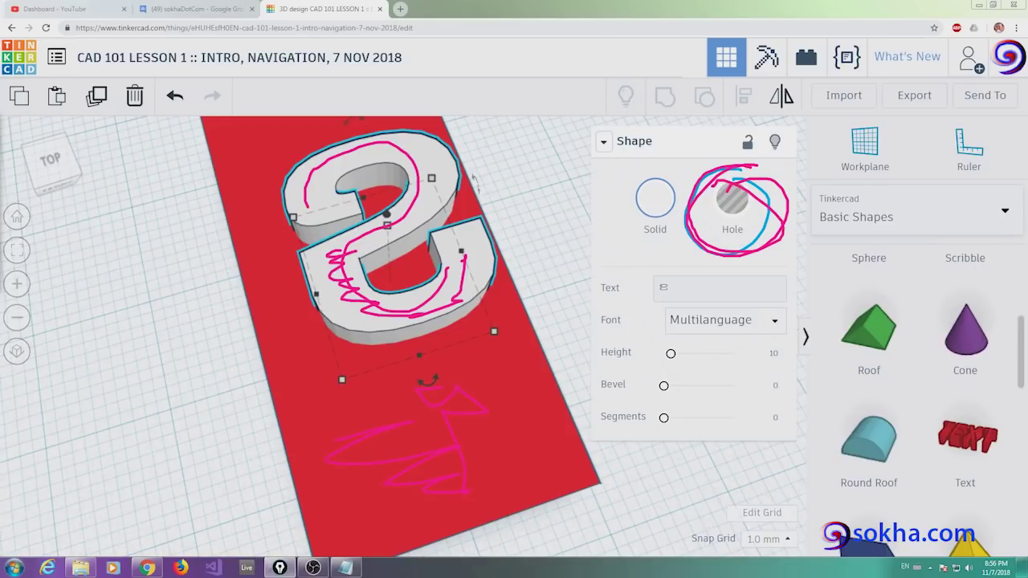
{"action": "key", "text": "Escape"}
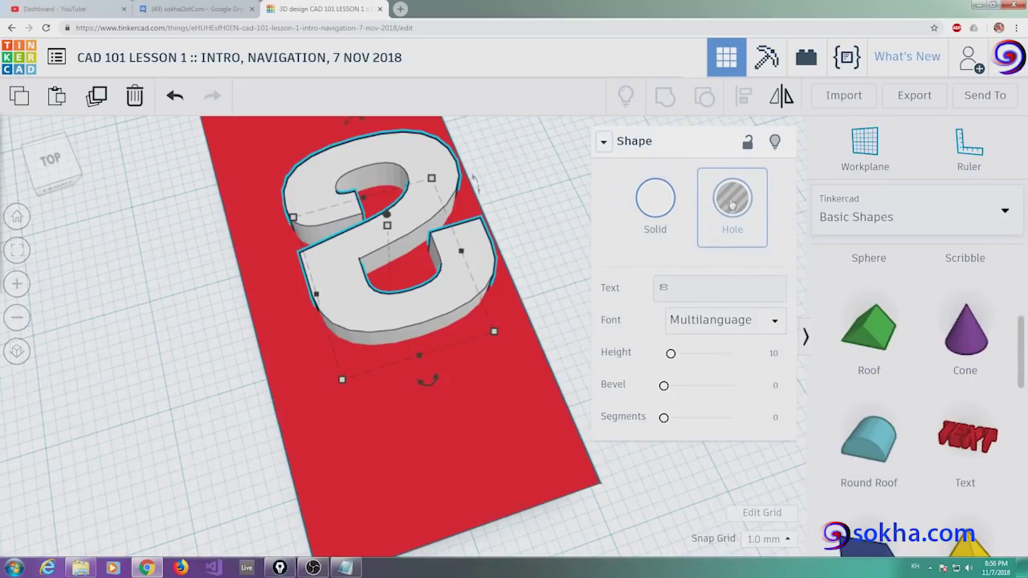
{"action": "left_click", "coordinate": [729, 204]}
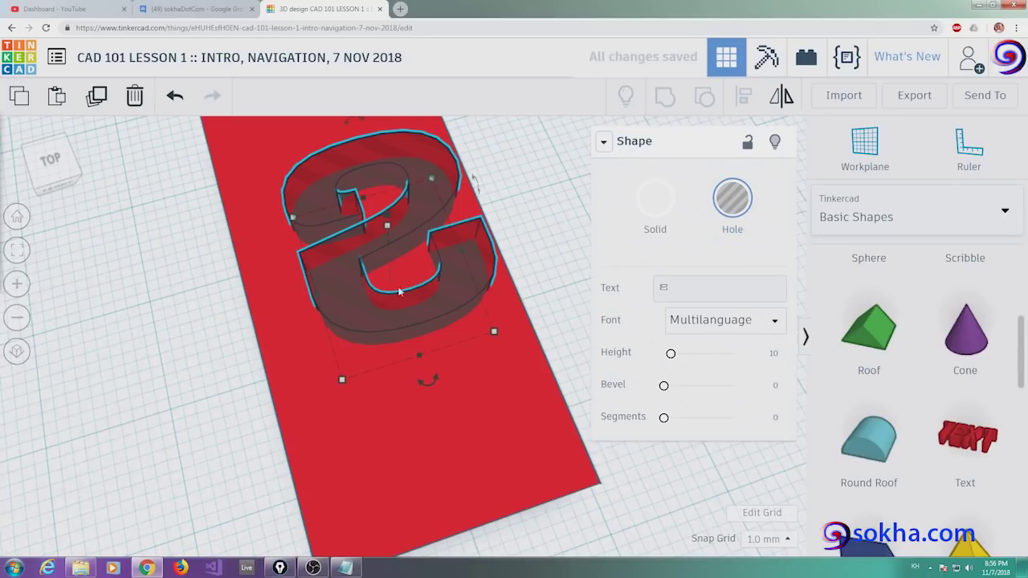
- From a low side view, select the red block together with the hole letter
{"action": "mouse_move", "coordinate": [258, 350]}
{"action": "right_mouse_down"}
{"action": "mouse_move", "coordinate": [354, 248]}
{"action": "mouse_move", "coordinate": [463, 274]}
{"action": "right_mouse_up"}
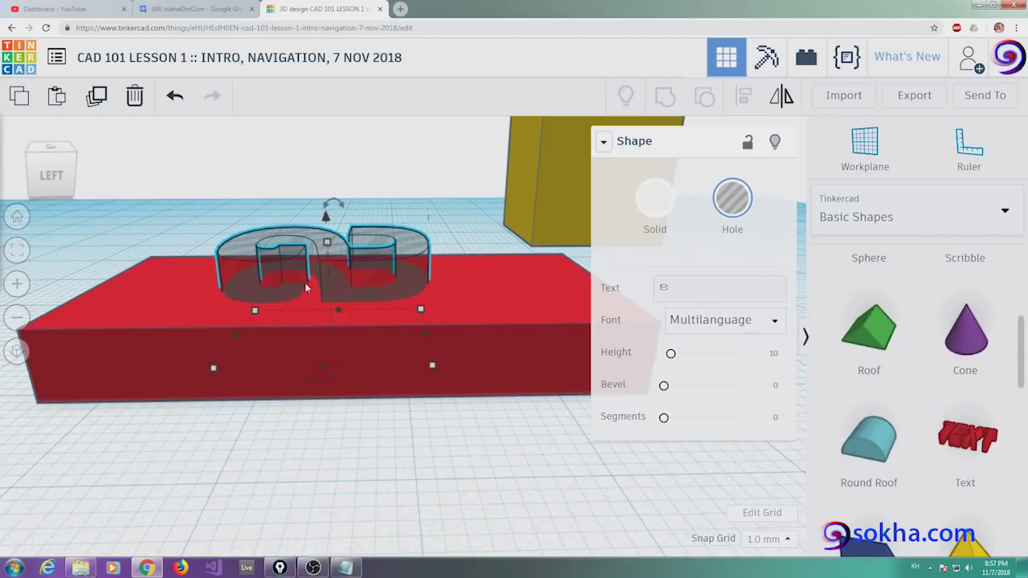
{"action": "left_click", "coordinate": [148, 305]}
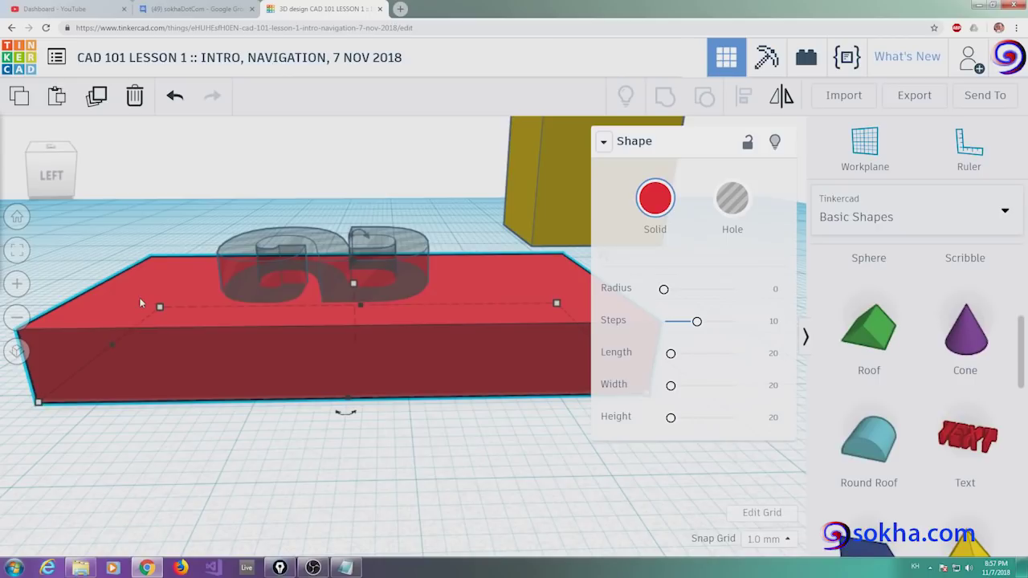
{"action": "left_click", "coordinate": [255, 246], "text": "shift"}
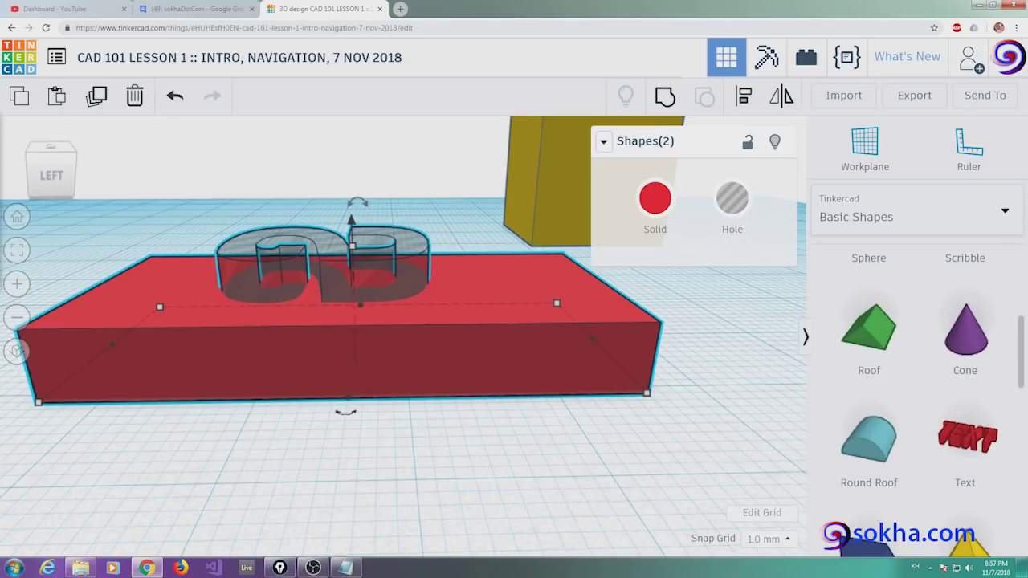
- Group the selected red block and 2 hole letter into a single shape
{"action": "mouse_move", "coordinate": [682, 127]}
{"action": "left_mouse_down"}
{"action": "mouse_move", "coordinate": [616, 176]}
{"action": "mouse_move", "coordinate": [663, 153]}
{"action": "mouse_move", "coordinate": [591, 197]}
{"action": "left_mouse_up"}
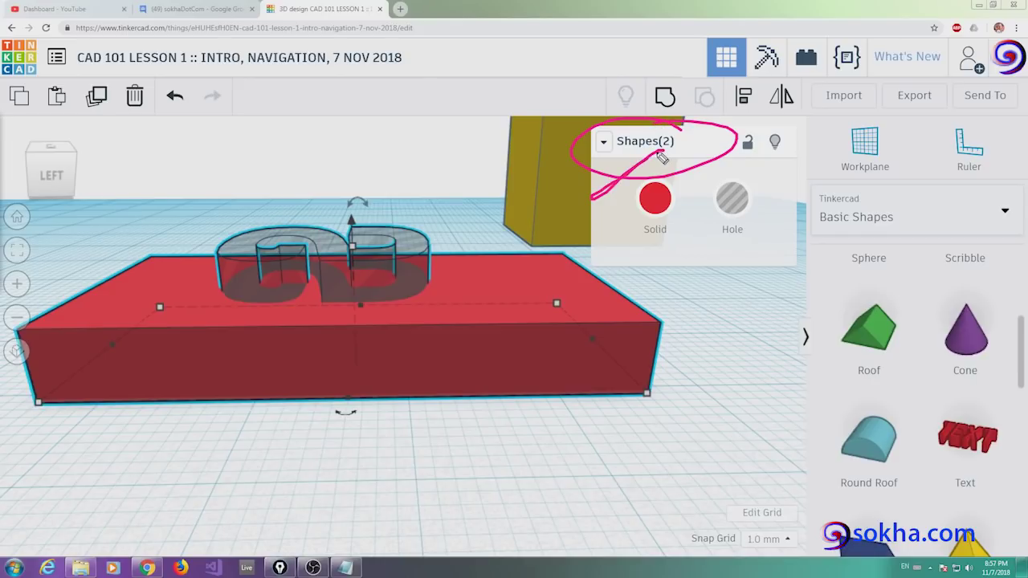
{"action": "left_click_drag", "start_coordinate": [641, 156], "coordinate": [660, 170]}
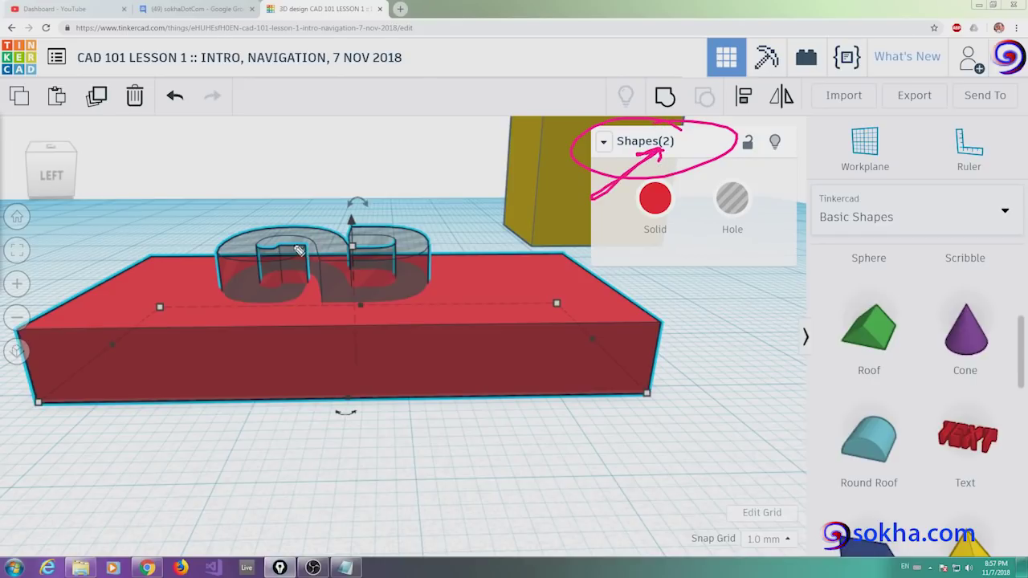
{"action": "left_click_drag", "start_coordinate": [236, 238], "coordinate": [318, 191]}
{"action": "left_click_drag", "start_coordinate": [78, 283], "coordinate": [147, 205]}
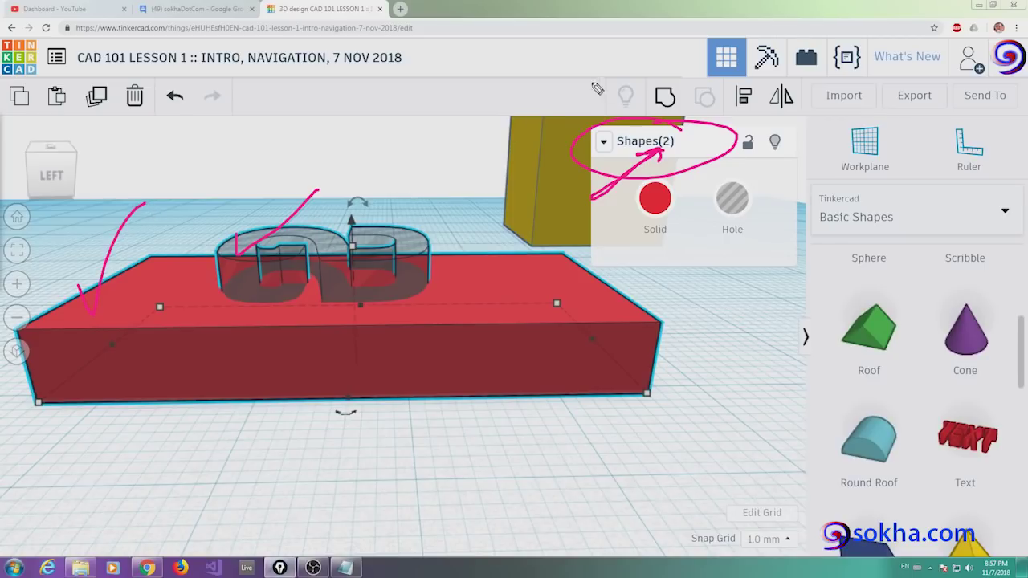
{"action": "mouse_move", "coordinate": [673, 71]}
{"action": "left_mouse_down"}
{"action": "mouse_move", "coordinate": [673, 119]}
{"action": "mouse_move", "coordinate": [672, 70]}
{"action": "left_mouse_up"}
{"action": "mouse_move", "coordinate": [471, 113]}
{"action": "left_mouse_down"}
{"action": "mouse_move", "coordinate": [642, 82]}
{"action": "mouse_move", "coordinate": [621, 106]}
{"action": "mouse_move", "coordinate": [707, 113]}
{"action": "mouse_move", "coordinate": [639, 98]}
{"action": "left_mouse_up"}
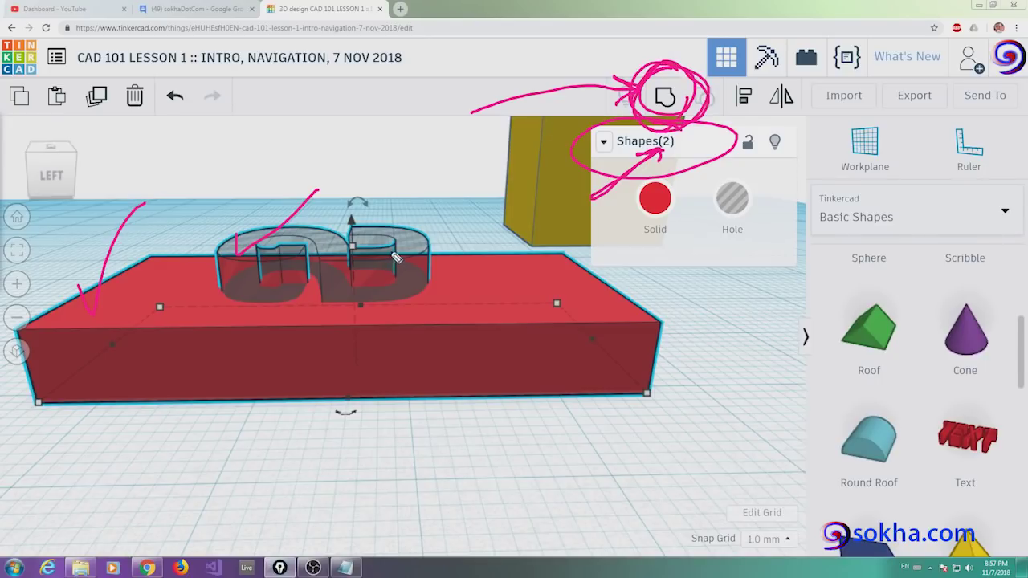
{"action": "mouse_move", "coordinate": [396, 233]}
{"action": "left_mouse_down"}
{"action": "mouse_move", "coordinate": [410, 245]}
{"action": "mouse_move", "coordinate": [281, 241]}
{"action": "mouse_move", "coordinate": [305, 261]}
{"action": "mouse_move", "coordinate": [322, 257]}
{"action": "left_mouse_up"}
{"action": "left_click_drag", "start_coordinate": [325, 329], "coordinate": [477, 324]}
{"action": "left_click_drag", "start_coordinate": [405, 330], "coordinate": [462, 371]}
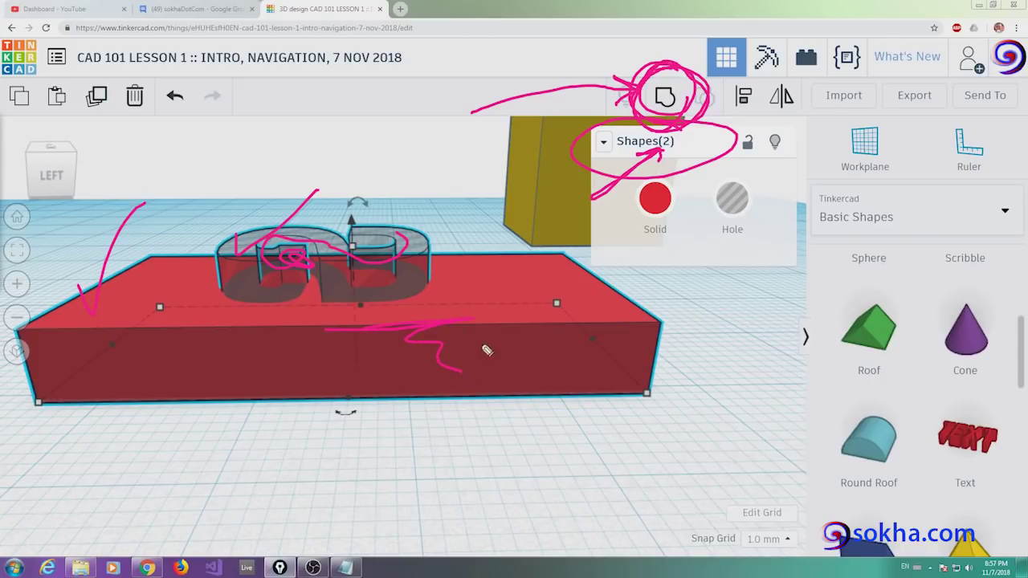
{"action": "left_click_drag", "start_coordinate": [432, 112], "coordinate": [616, 103]}
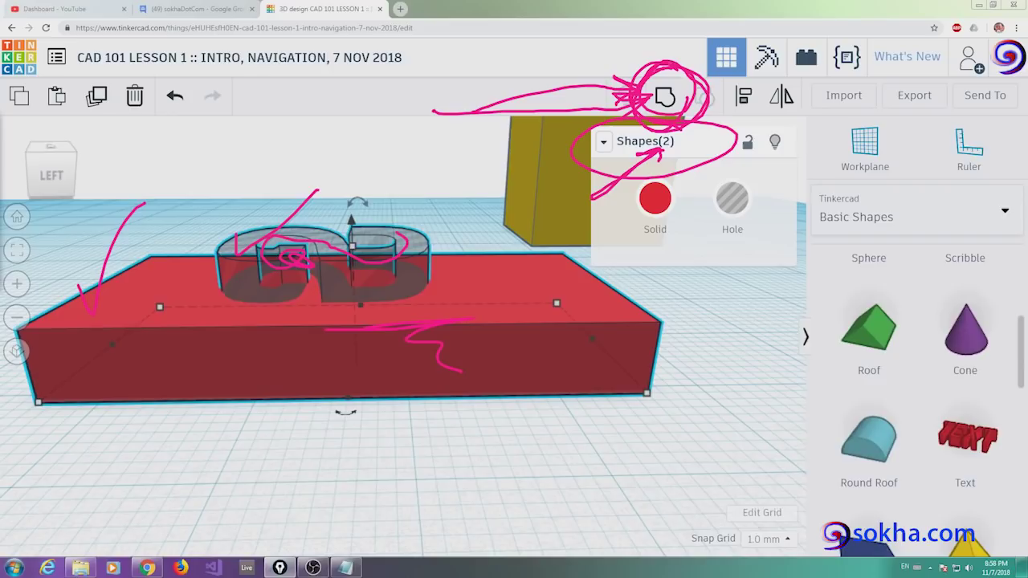
{"action": "key", "text": "Escape"}
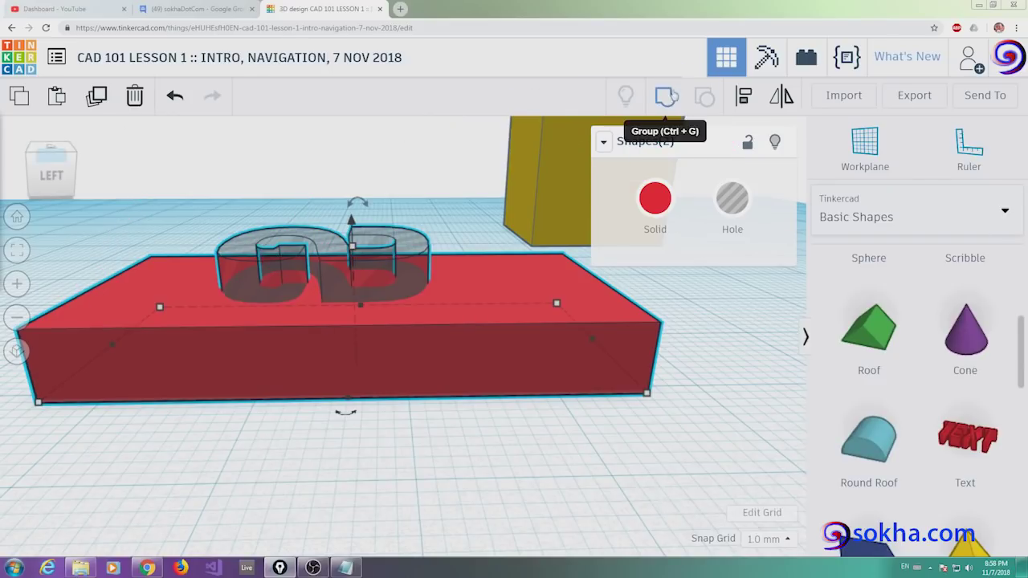
{"action": "left_click", "coordinate": [665, 97]}
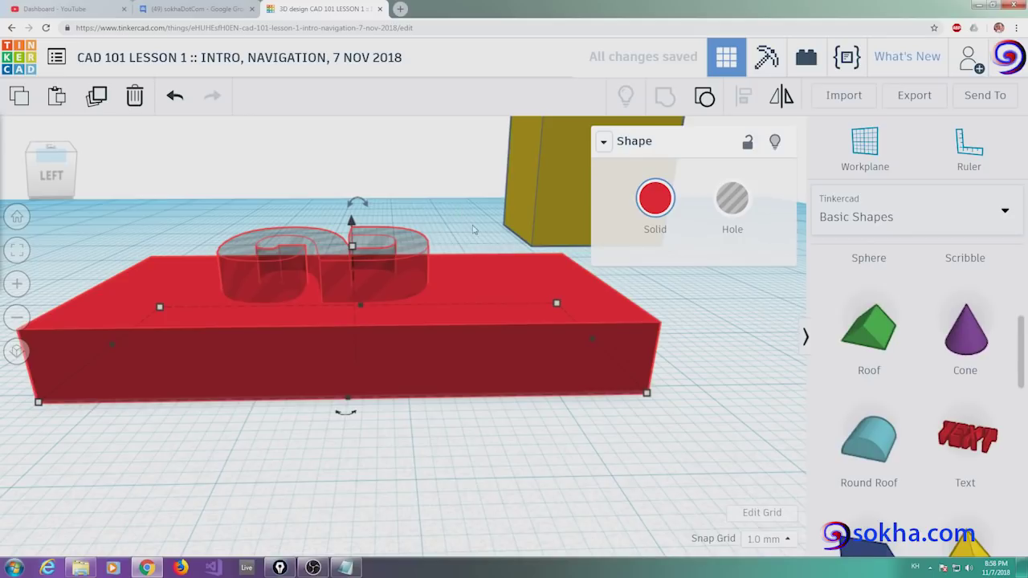
- Inspect the 2 cut-out from above and below, then undo and reapply the grouping
{"action": "mouse_move", "coordinate": [483, 259]}
{"action": "right_mouse_down"}
{"action": "mouse_move", "coordinate": [283, 286]}
{"action": "mouse_move", "coordinate": [222, 360]}
{"action": "right_mouse_up"}
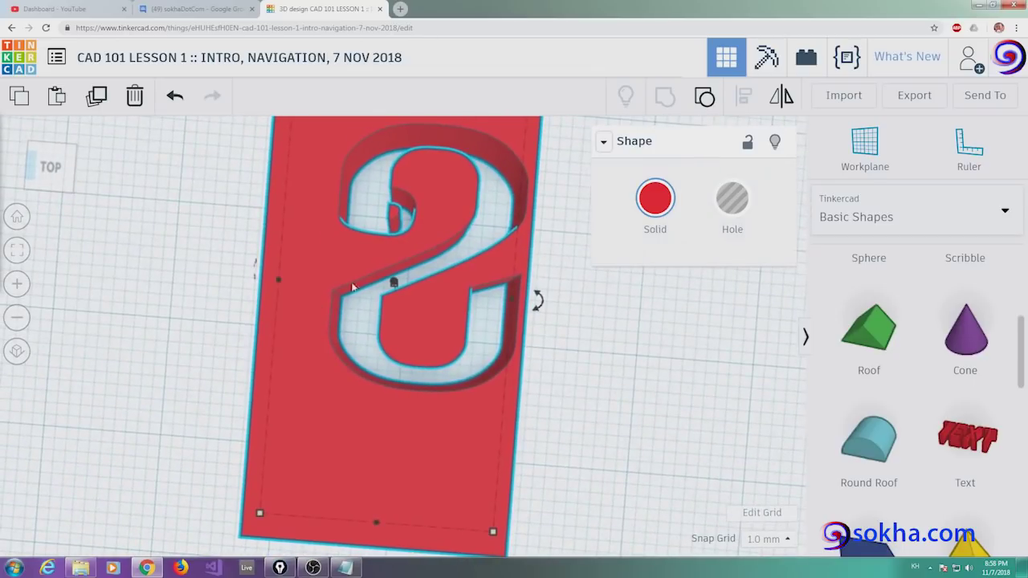
{"action": "mouse_move", "coordinate": [425, 412]}
{"action": "right_mouse_down"}
{"action": "mouse_move", "coordinate": [475, 415]}
{"action": "mouse_move", "coordinate": [504, 321]}
{"action": "mouse_move", "coordinate": [528, 327]}
{"action": "mouse_move", "coordinate": [516, 178]}
{"action": "right_mouse_up"}
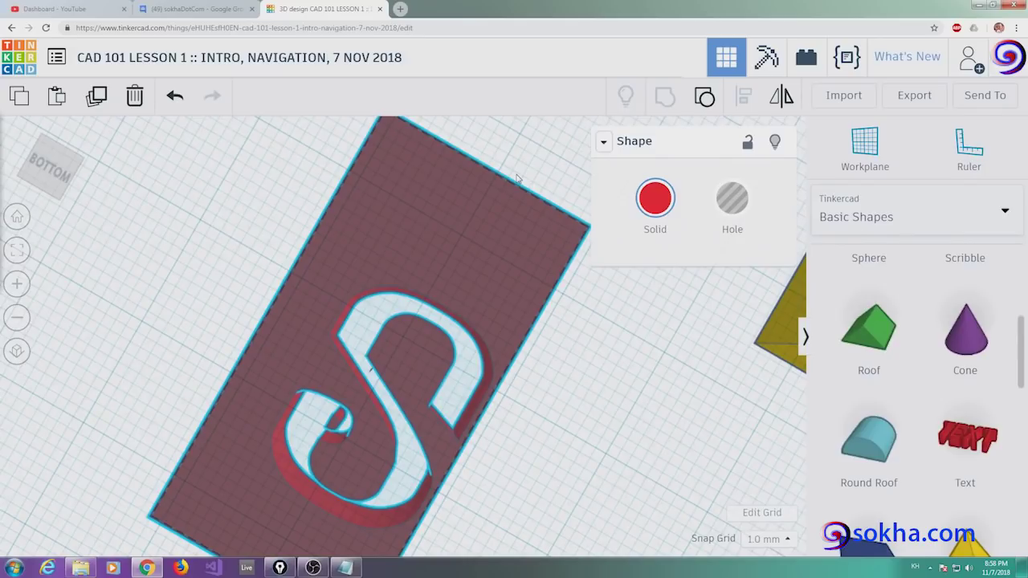
{"action": "mouse_move", "coordinate": [518, 179]}
{"action": "right_mouse_down"}
{"action": "mouse_move", "coordinate": [514, 214]}
{"action": "mouse_move", "coordinate": [544, 229]}
{"action": "mouse_move", "coordinate": [553, 300]}
{"action": "mouse_move", "coordinate": [546, 351]}
{"action": "mouse_move", "coordinate": [428, 438]}
{"action": "mouse_move", "coordinate": [420, 461]}
{"action": "mouse_move", "coordinate": [407, 447]}
{"action": "mouse_move", "coordinate": [429, 475]}
{"action": "right_mouse_up"}
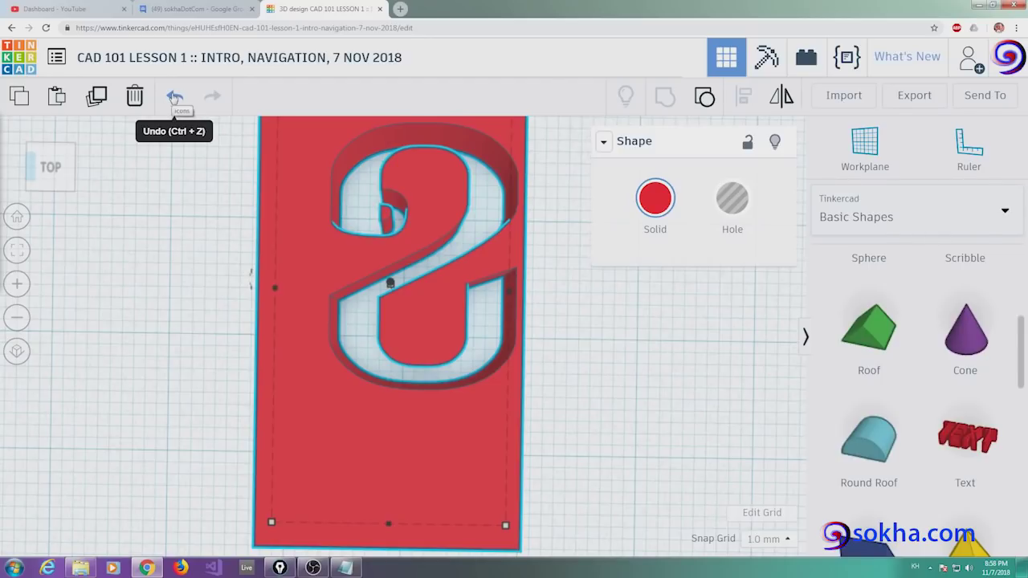
{"action": "left_click", "coordinate": [174, 97]}
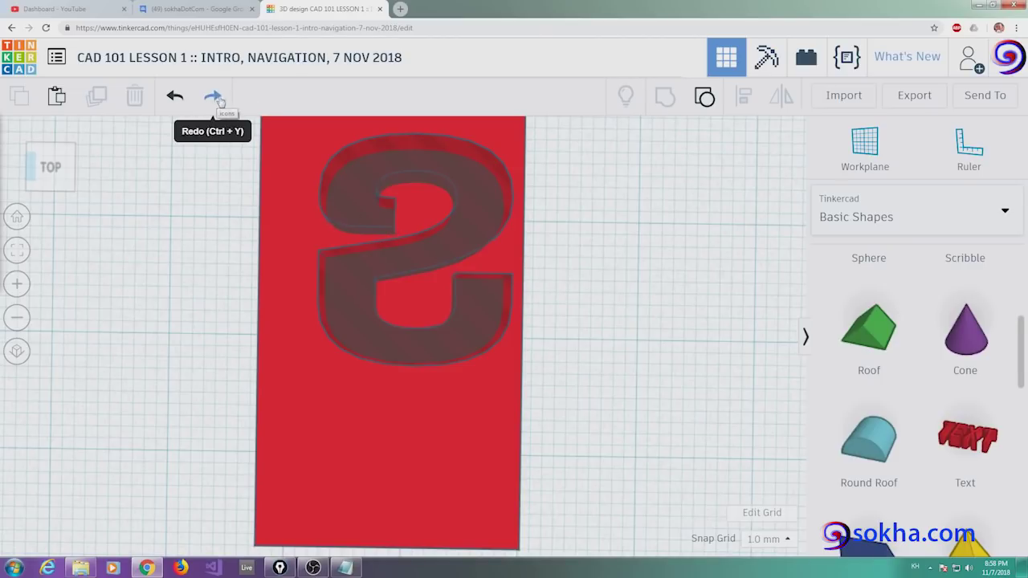
{"action": "left_click_drag", "start_coordinate": [207, 104], "coordinate": [199, 199]}
{"action": "mouse_move", "coordinate": [198, 122]}
{"action": "left_mouse_down"}
{"action": "mouse_move", "coordinate": [210, 104]}
{"action": "mouse_move", "coordinate": [227, 135]}
{"action": "left_mouse_up"}
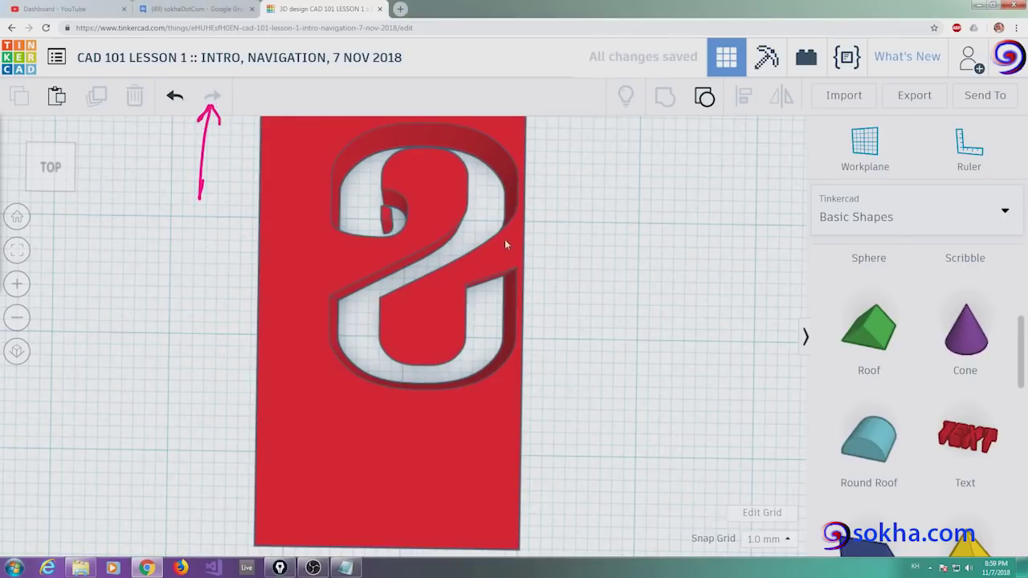
{"action": "mouse_move", "coordinate": [294, 362]}
{"action": "right_mouse_down"}
{"action": "mouse_move", "coordinate": [463, 290]}
{"action": "mouse_move", "coordinate": [351, 275]}
{"action": "right_mouse_up"}
- Select the grouped red block and ungroup it into the block and the 2 hole
{"action": "left_click", "coordinate": [383, 293]}
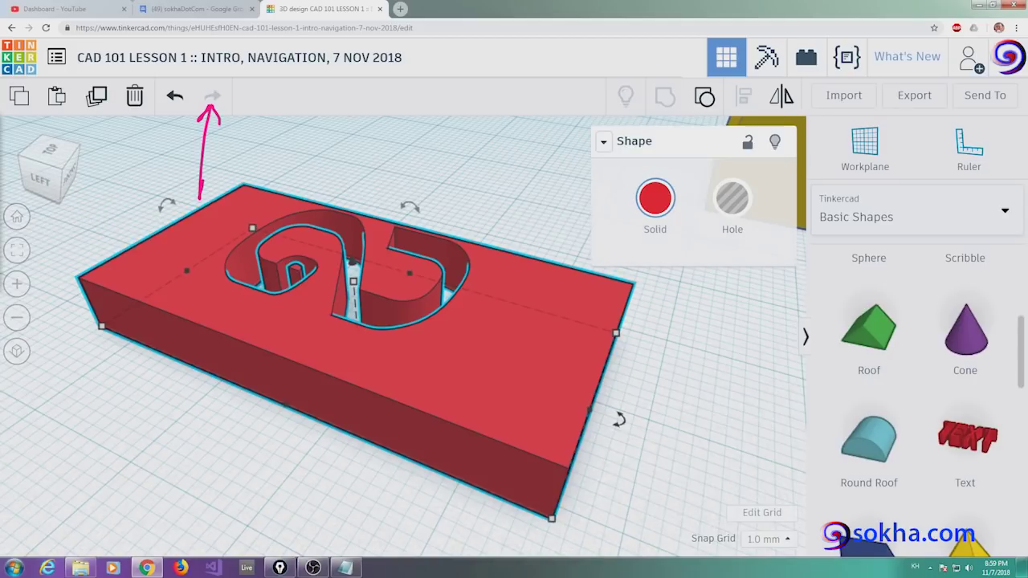
{"action": "left_click_drag", "start_coordinate": [680, 80], "coordinate": [660, 71]}
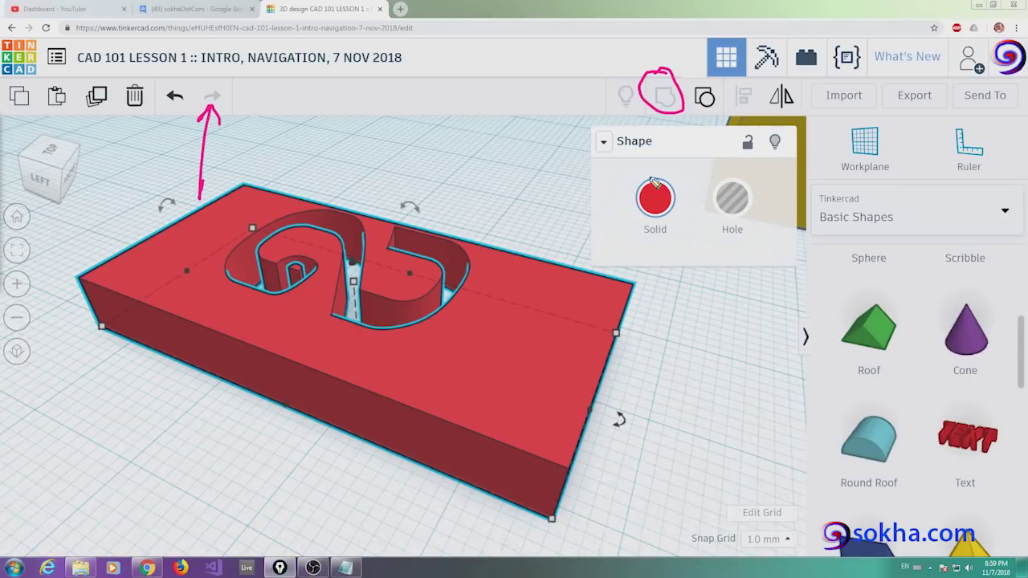
{"action": "left_click_drag", "start_coordinate": [693, 77], "coordinate": [687, 83]}
{"action": "mouse_move", "coordinate": [634, 146]}
{"action": "left_mouse_down"}
{"action": "mouse_move", "coordinate": [698, 114]}
{"action": "mouse_move", "coordinate": [689, 130]}
{"action": "left_mouse_up"}
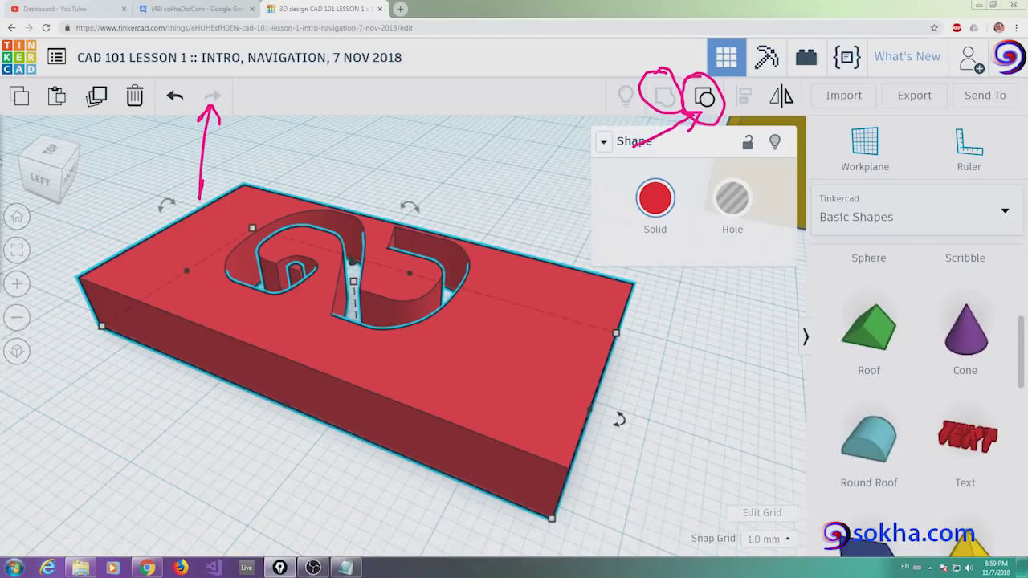
{"action": "mouse_move", "coordinate": [128, 405]}
{"action": "left_mouse_down"}
{"action": "mouse_move", "coordinate": [167, 408]}
{"action": "mouse_move", "coordinate": [170, 443]}
{"action": "left_mouse_up"}
{"action": "mouse_move", "coordinate": [180, 442]}
{"action": "left_mouse_down"}
{"action": "mouse_move", "coordinate": [186, 413]}
{"action": "mouse_move", "coordinate": [215, 426]}
{"action": "mouse_move", "coordinate": [215, 397]}
{"action": "mouse_move", "coordinate": [193, 470]}
{"action": "mouse_move", "coordinate": [253, 477]}
{"action": "left_mouse_up"}
{"action": "mouse_move", "coordinate": [279, 443]}
{"action": "left_mouse_down"}
{"action": "mouse_move", "coordinate": [267, 470]}
{"action": "mouse_move", "coordinate": [281, 443]}
{"action": "mouse_move", "coordinate": [309, 448]}
{"action": "mouse_move", "coordinate": [353, 427]}
{"action": "mouse_move", "coordinate": [328, 442]}
{"action": "left_mouse_up"}
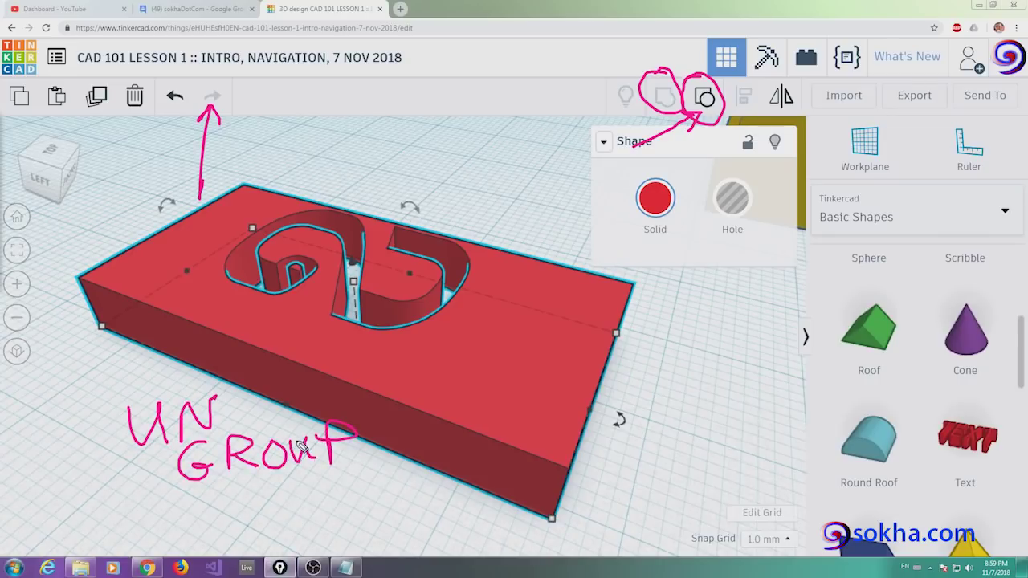
{"action": "mouse_move", "coordinate": [704, 121]}
{"action": "left_mouse_down"}
{"action": "mouse_move", "coordinate": [704, 205]}
{"action": "mouse_move", "coordinate": [719, 125]}
{"action": "left_mouse_up"}
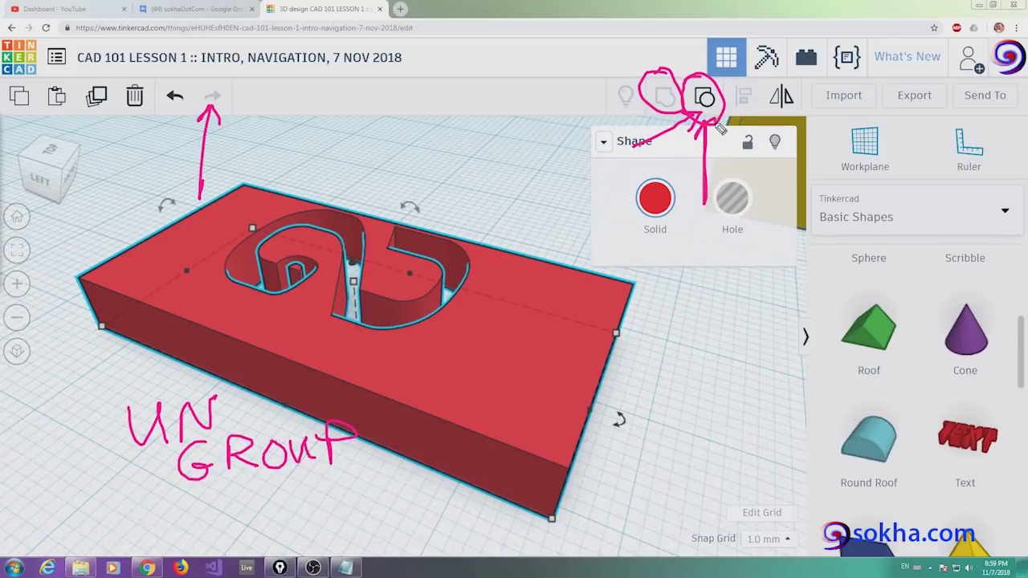
{"action": "mouse_move", "coordinate": [249, 255]}
{"action": "left_mouse_down"}
{"action": "mouse_move", "coordinate": [414, 241]}
{"action": "mouse_move", "coordinate": [409, 285]}
{"action": "left_mouse_up"}
{"action": "left_click_drag", "start_coordinate": [440, 329], "coordinate": [526, 324]}
{"action": "left_click_drag", "start_coordinate": [464, 364], "coordinate": [494, 392]}
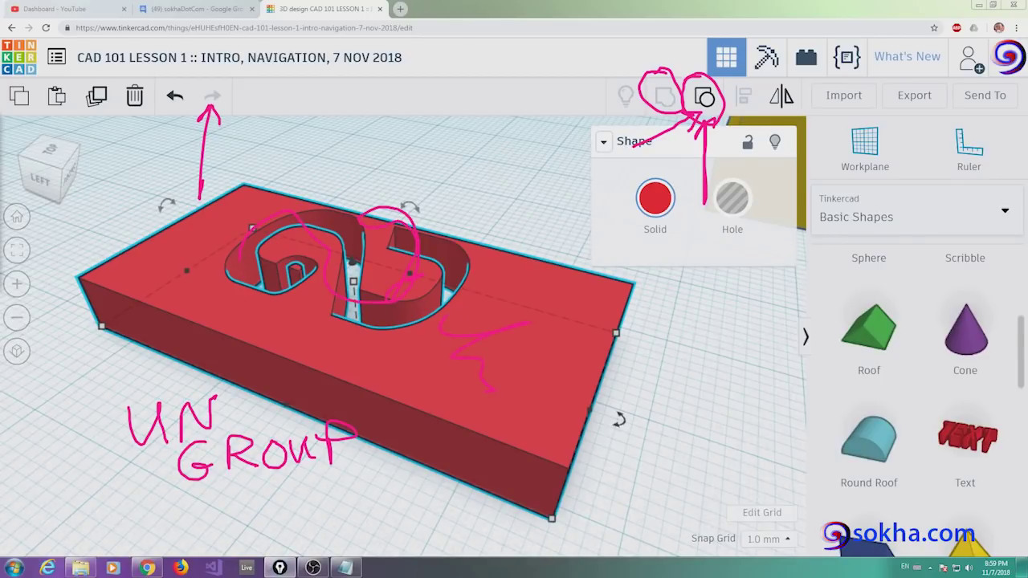
{"action": "key", "text": "Escape"}
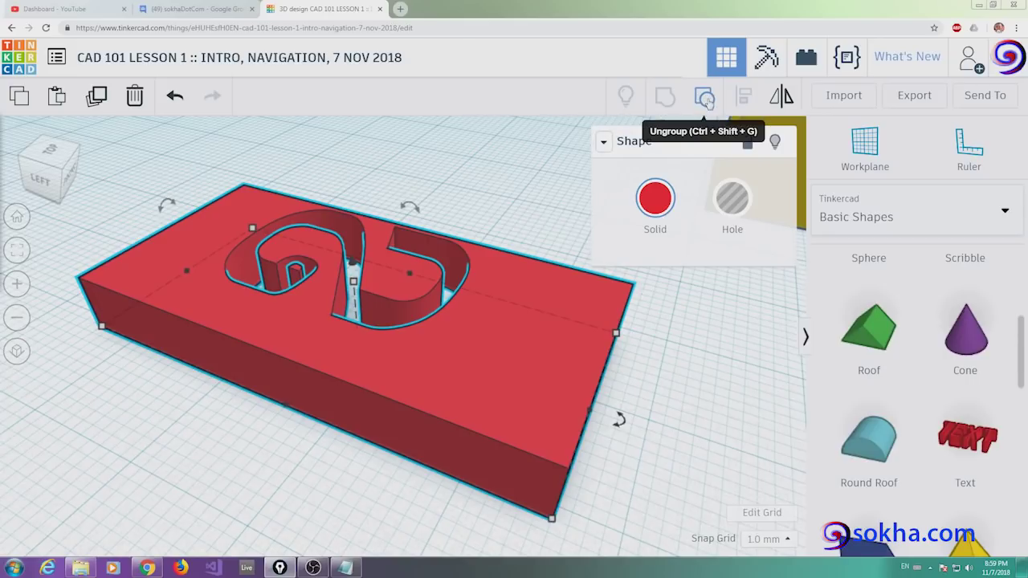
{"action": "left_click", "coordinate": [705, 98]}
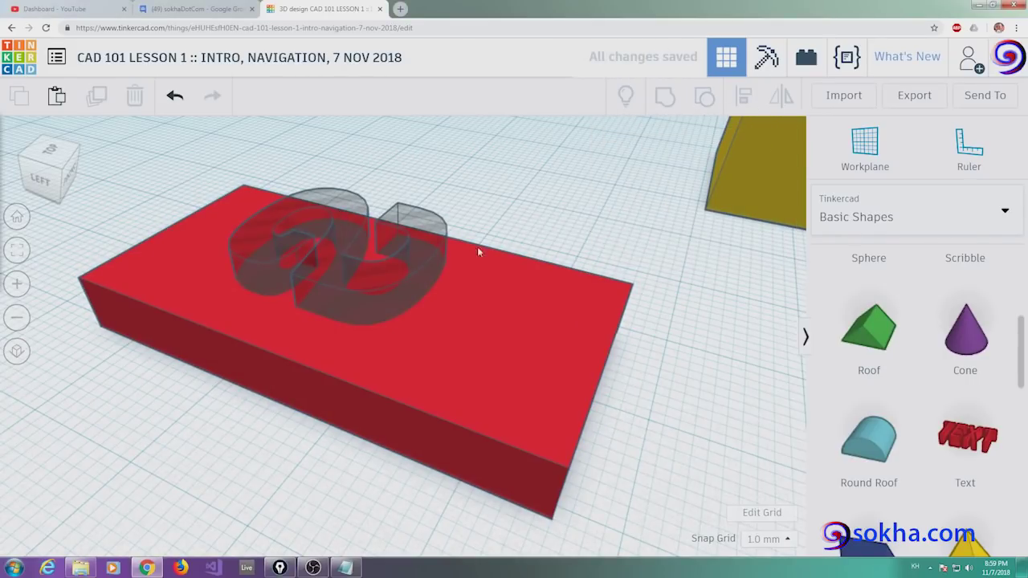
- Pull the 2 hole off the block, then reposition it on top from a top-down view
{"action": "left_click", "coordinate": [420, 231]}
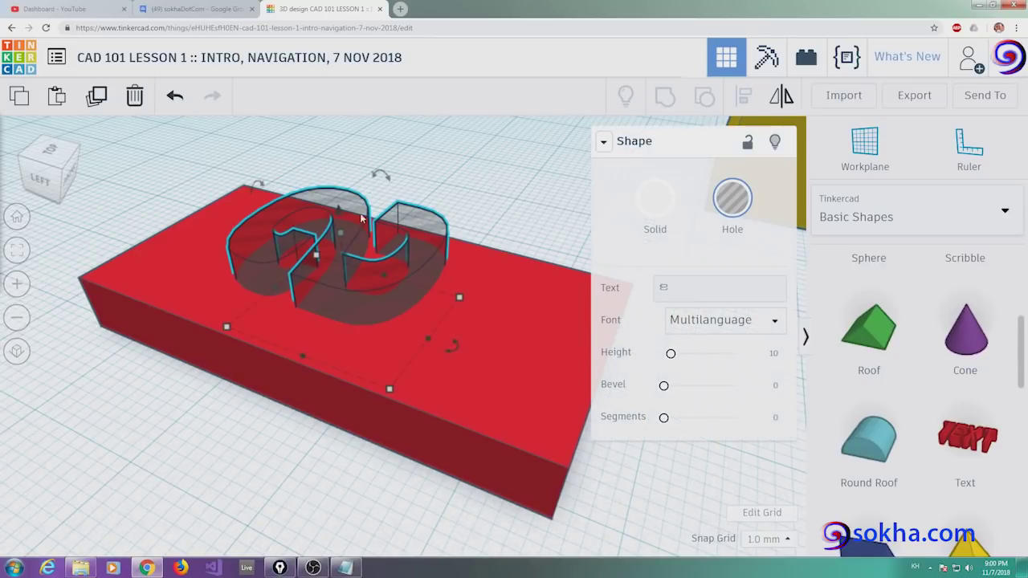
{"action": "left_click_drag", "start_coordinate": [350, 214], "coordinate": [196, 360]}
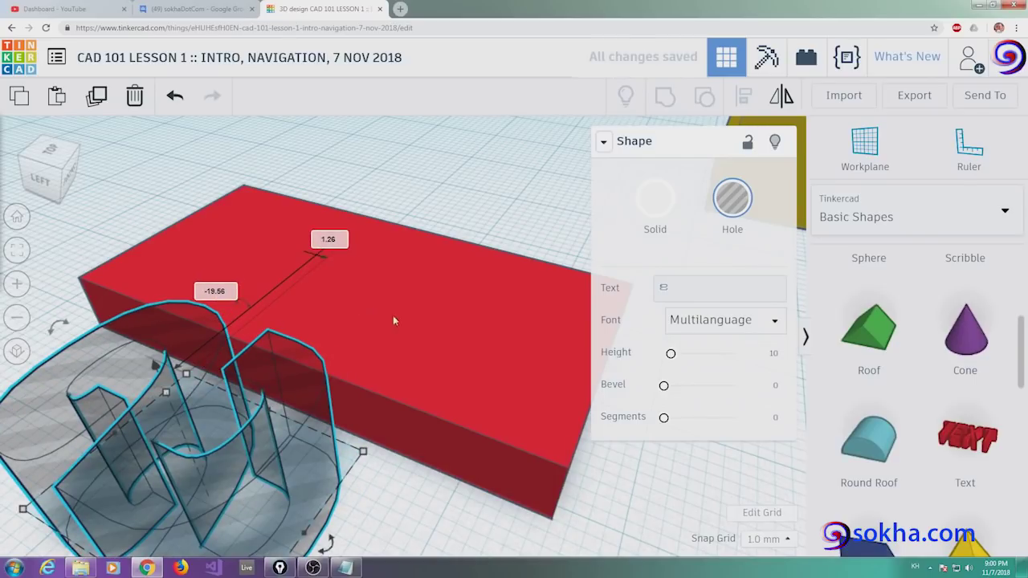
{"action": "right_click_drag", "start_coordinate": [406, 316], "coordinate": [262, 372]}
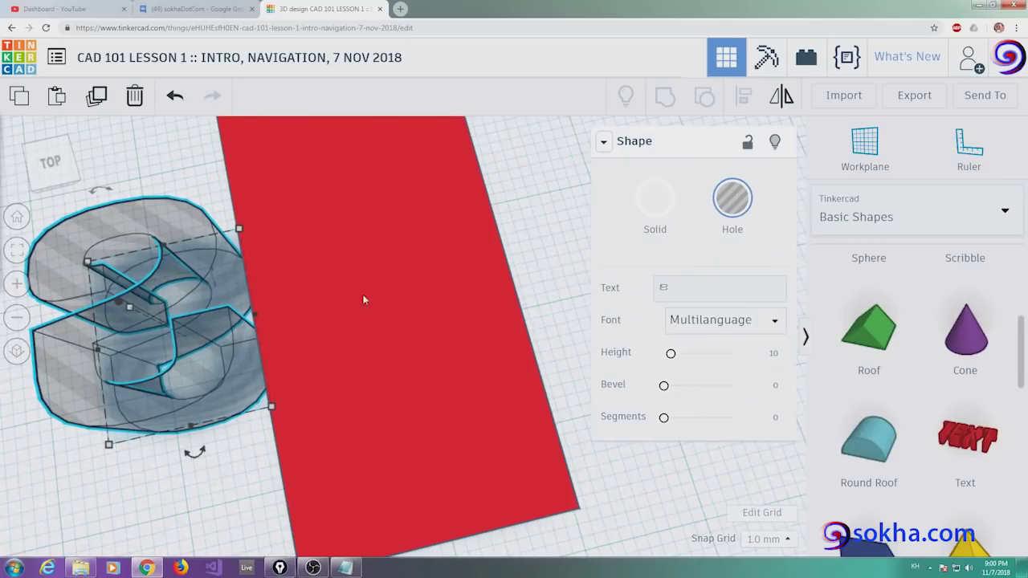
{"action": "left_click_drag", "start_coordinate": [197, 248], "coordinate": [433, 278]}
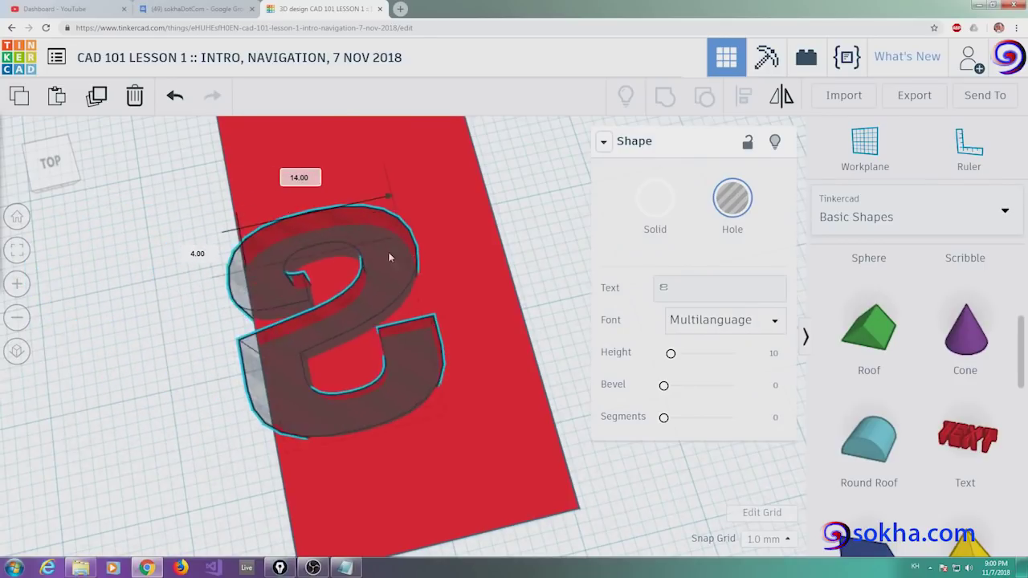
{"action": "left_click_drag", "start_coordinate": [434, 278], "coordinate": [454, 342]}
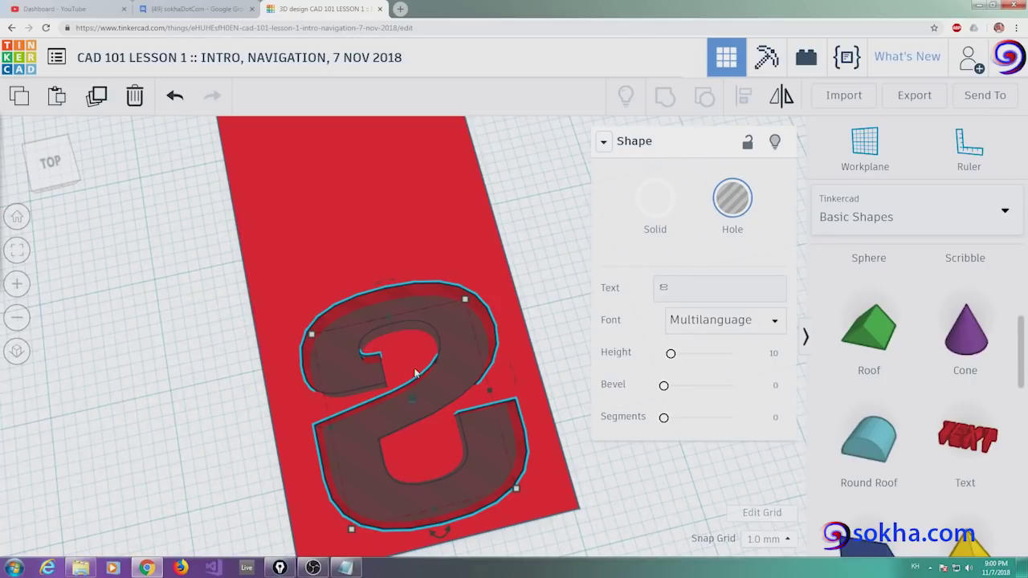
- Add the red block to the selection and group it with the 2 hole
{"action": "left_click", "coordinate": [336, 206], "text": "shift"}
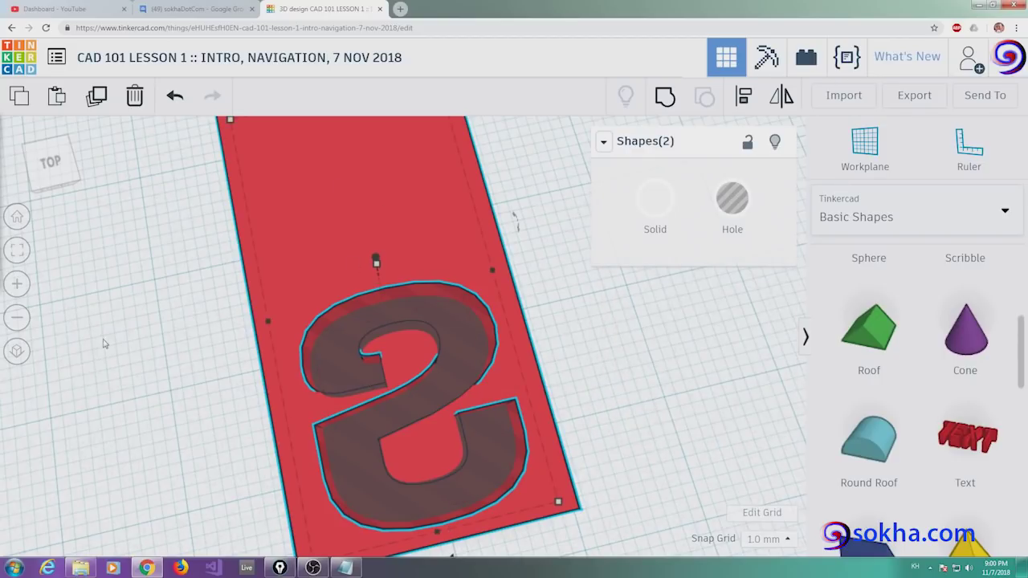
{"action": "mouse_move", "coordinate": [681, 133]}
{"action": "left_mouse_down"}
{"action": "mouse_move", "coordinate": [698, 159]}
{"action": "mouse_move", "coordinate": [683, 130]}
{"action": "left_mouse_up"}
{"action": "mouse_move", "coordinate": [667, 165]}
{"action": "left_mouse_down"}
{"action": "mouse_move", "coordinate": [668, 224]}
{"action": "mouse_move", "coordinate": [671, 165]}
{"action": "left_mouse_up"}
{"action": "left_click_drag", "start_coordinate": [659, 71], "coordinate": [646, 80]}
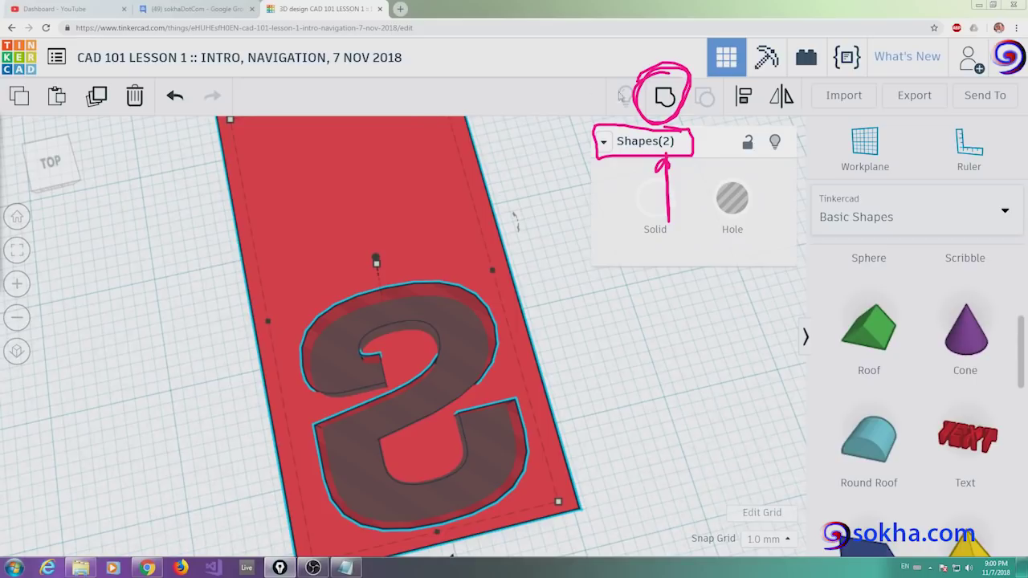
{"action": "left_click", "coordinate": [663, 95]}
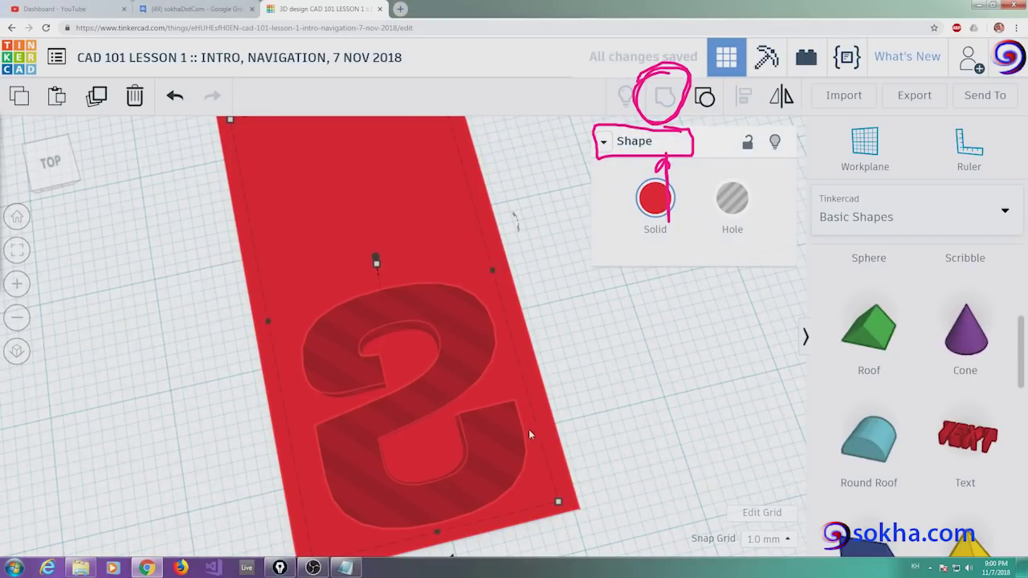
- Orbit around the grouped red block to inspect the recessed 2 from several angles
{"action": "mouse_move", "coordinate": [408, 465]}
{"action": "right_mouse_down"}
{"action": "mouse_move", "coordinate": [477, 397]}
{"action": "mouse_move", "coordinate": [508, 398]}
{"action": "right_mouse_up"}
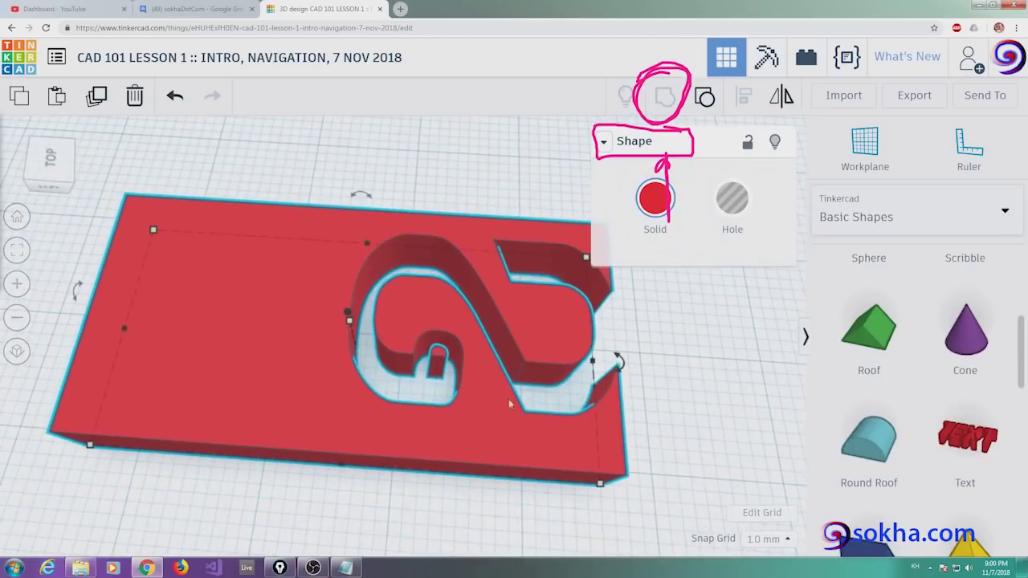
{"action": "mouse_move", "coordinate": [364, 387]}
{"action": "right_mouse_down"}
{"action": "mouse_move", "coordinate": [549, 325]}
{"action": "mouse_move", "coordinate": [539, 419]}
{"action": "right_mouse_up"}
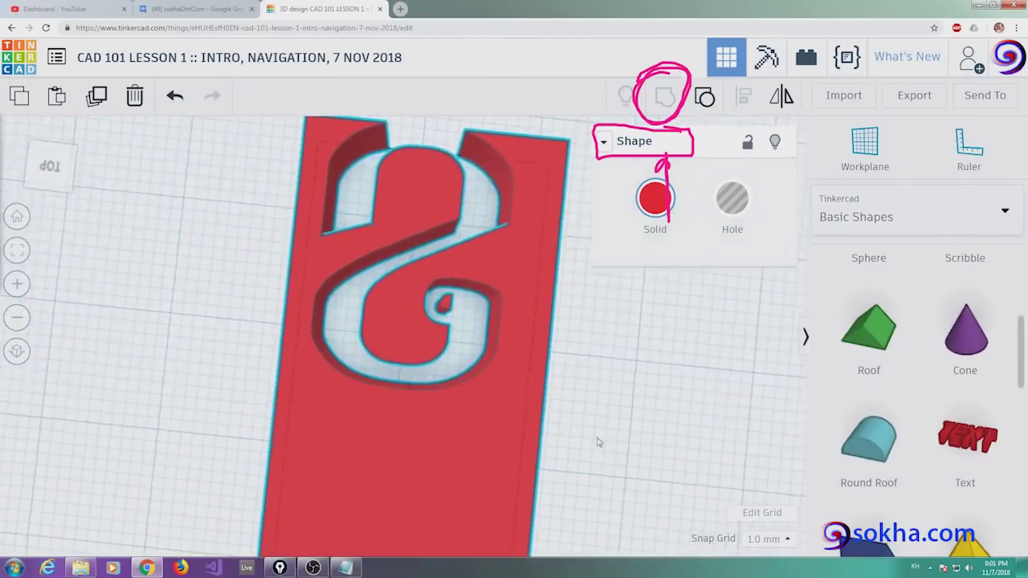
{"action": "right_click_drag", "start_coordinate": [392, 415], "coordinate": [427, 437]}
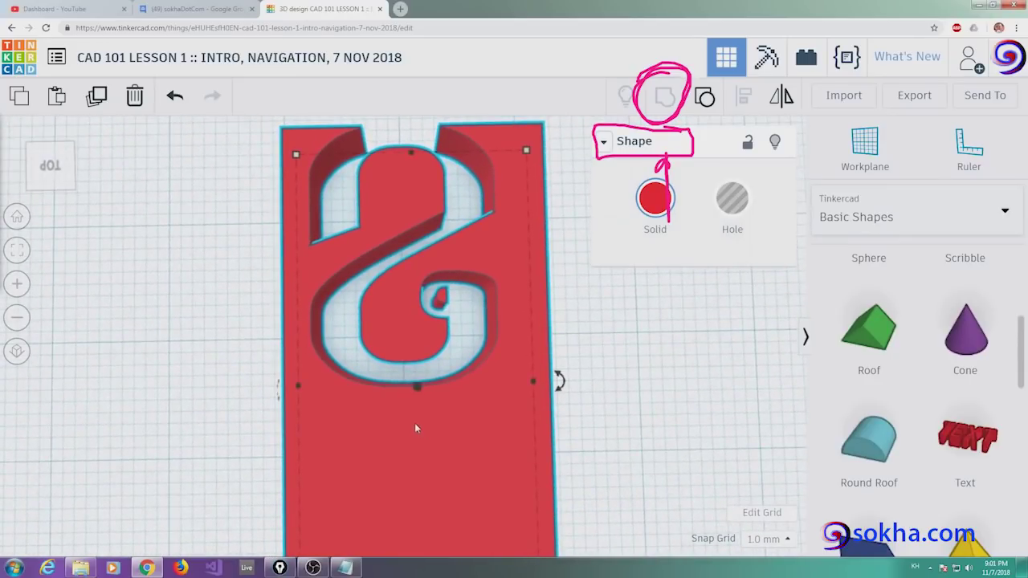
{"action": "right_click_drag", "start_coordinate": [437, 446], "coordinate": [325, 319]}
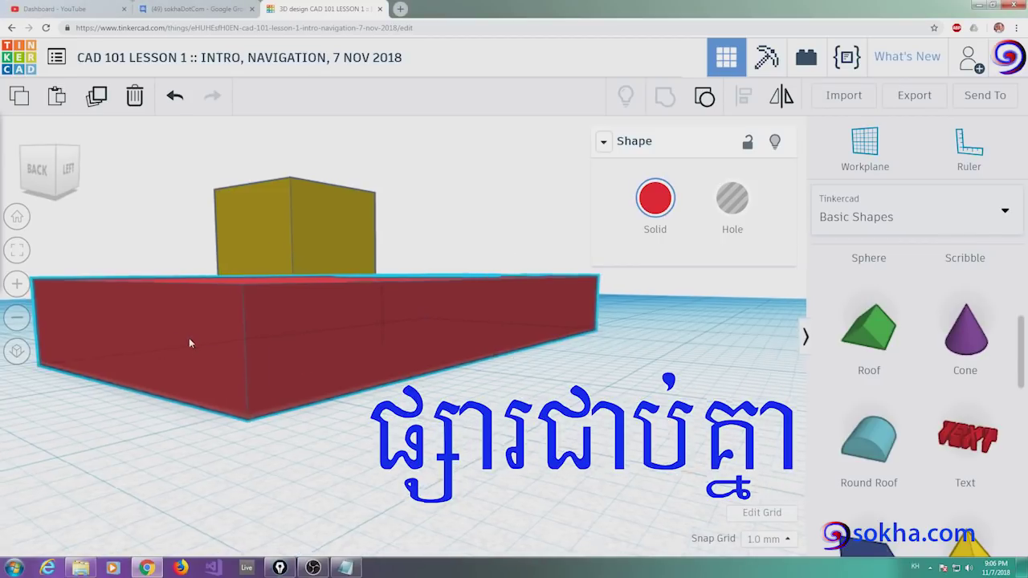
- Select the red block and orbit to a level side view
{"action": "right_click_drag", "start_coordinate": [176, 337], "coordinate": [282, 426]}
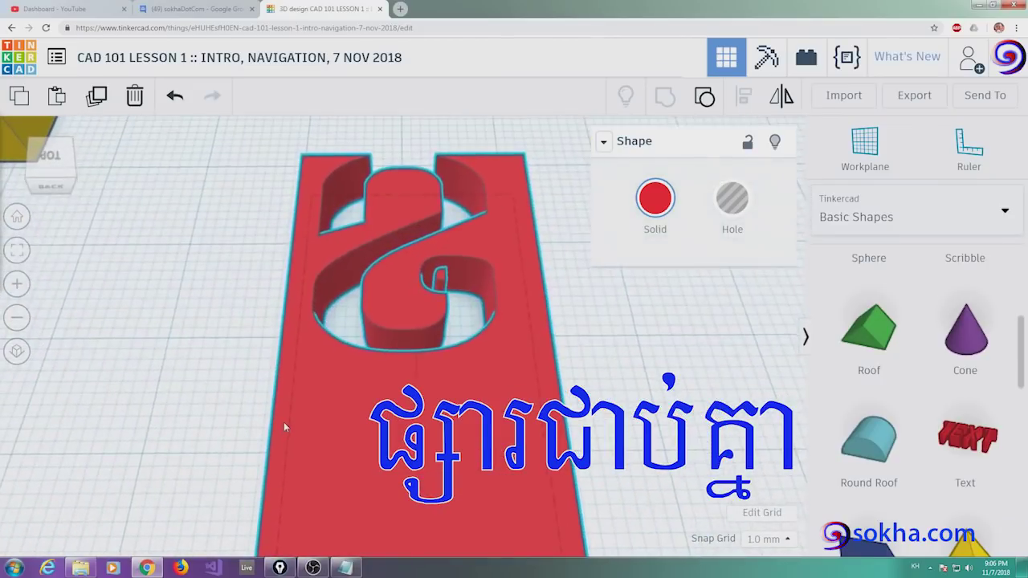
{"action": "left_click", "coordinate": [339, 370]}
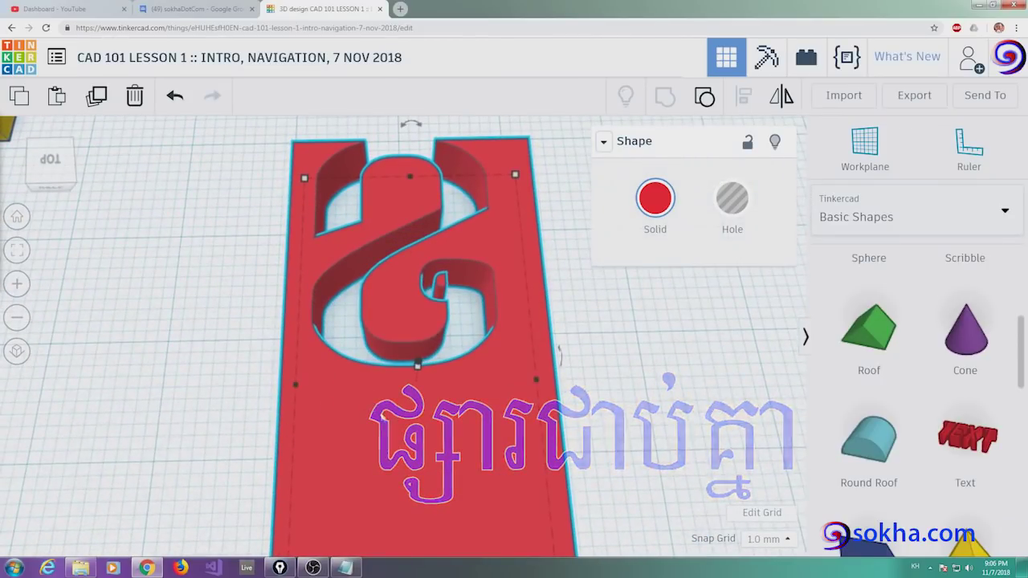
{"action": "right_click_drag", "start_coordinate": [395, 475], "coordinate": [414, 363]}
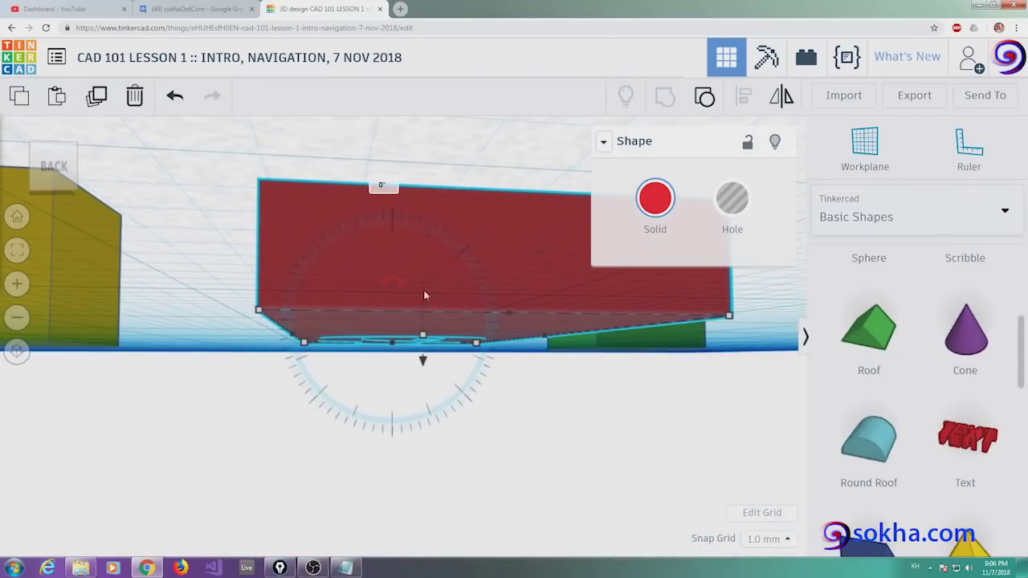
{"action": "mouse_move", "coordinate": [342, 266]}
{"action": "right_mouse_down"}
{"action": "mouse_move", "coordinate": [335, 256]}
{"action": "mouse_move", "coordinate": [522, 240]}
{"action": "mouse_move", "coordinate": [524, 306]}
{"action": "mouse_move", "coordinate": [520, 282]}
{"action": "mouse_move", "coordinate": [508, 282]}
{"action": "right_mouse_up"}
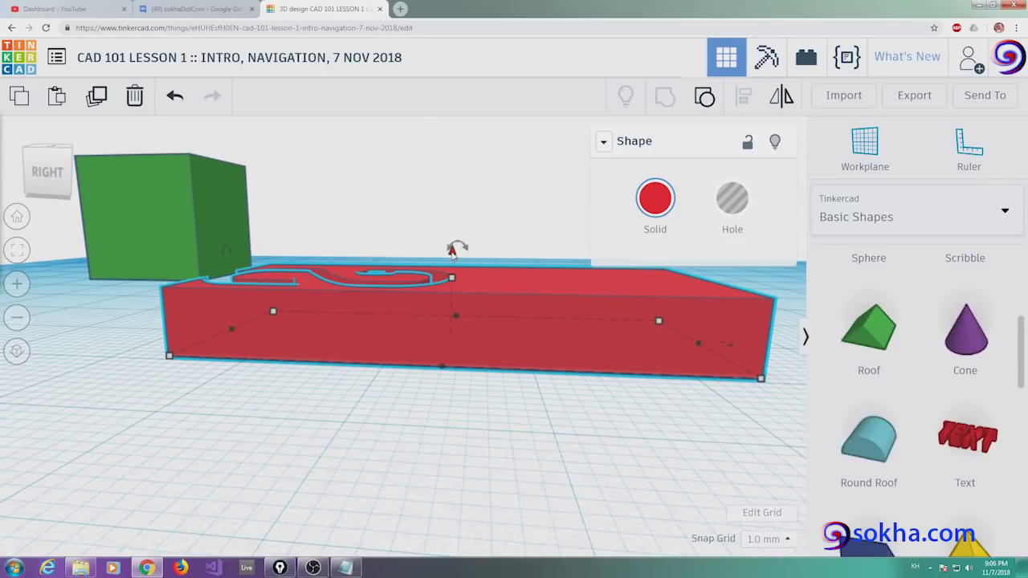
- Raise the red block off the workplane to an elevation of 15
{"action": "left_click_drag", "start_coordinate": [452, 255], "coordinate": [450, 183]}
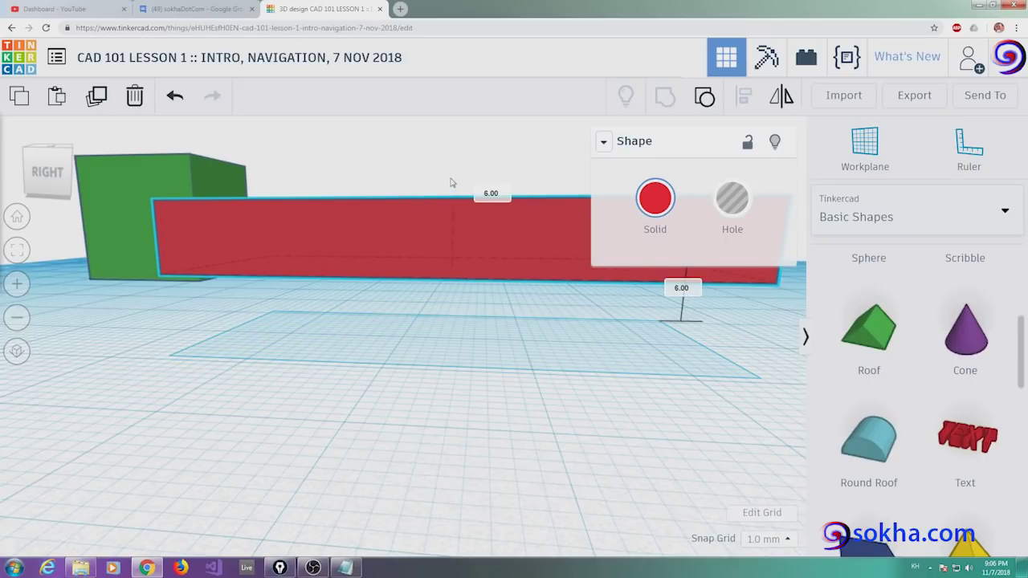
{"action": "left_click_drag", "start_coordinate": [451, 179], "coordinate": [454, 171]}
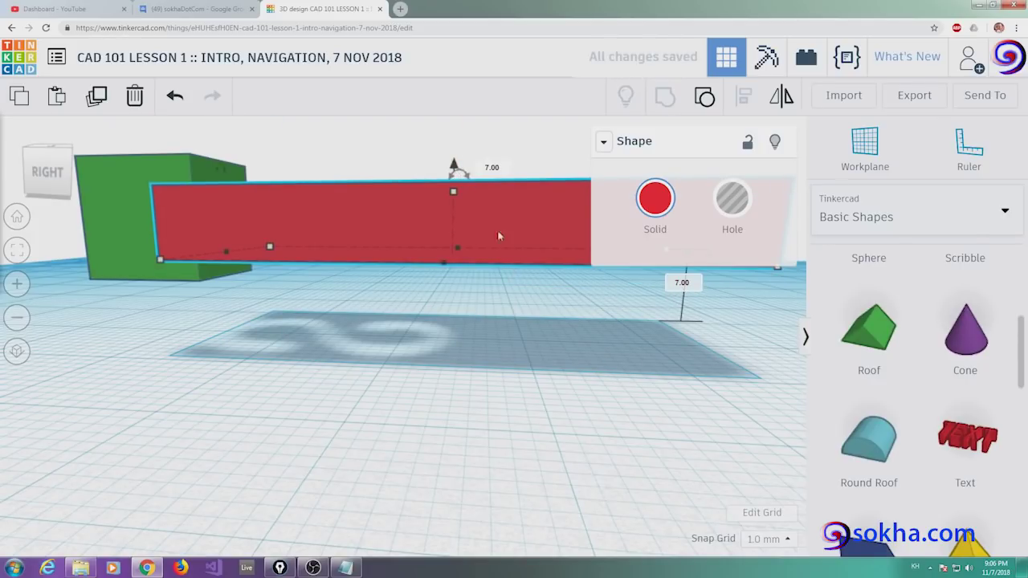
{"action": "right_click_drag", "start_coordinate": [414, 283], "coordinate": [419, 316]}
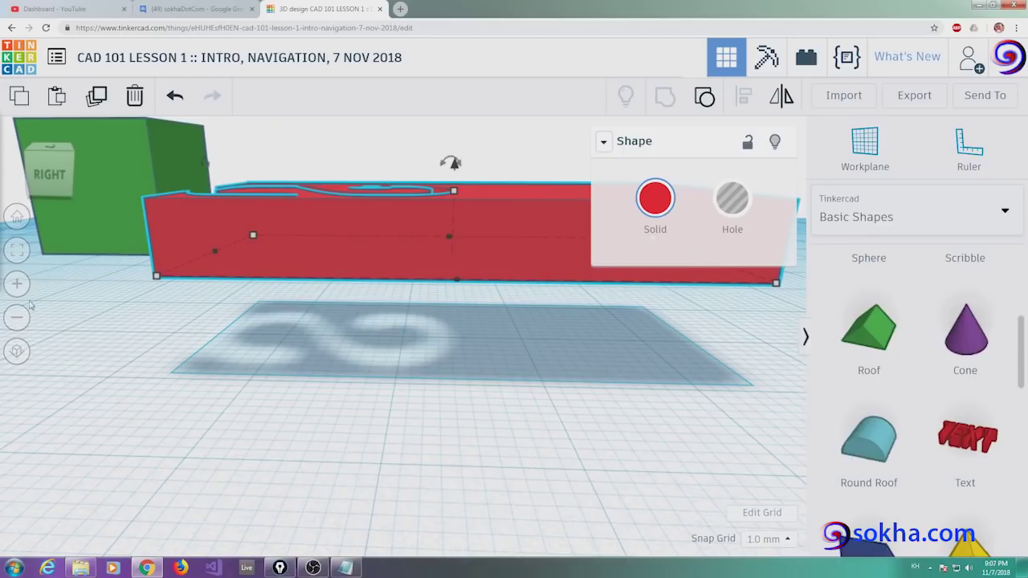
{"action": "left_click", "coordinate": [17, 316]}
{"action": "left_click", "coordinate": [18, 316]}
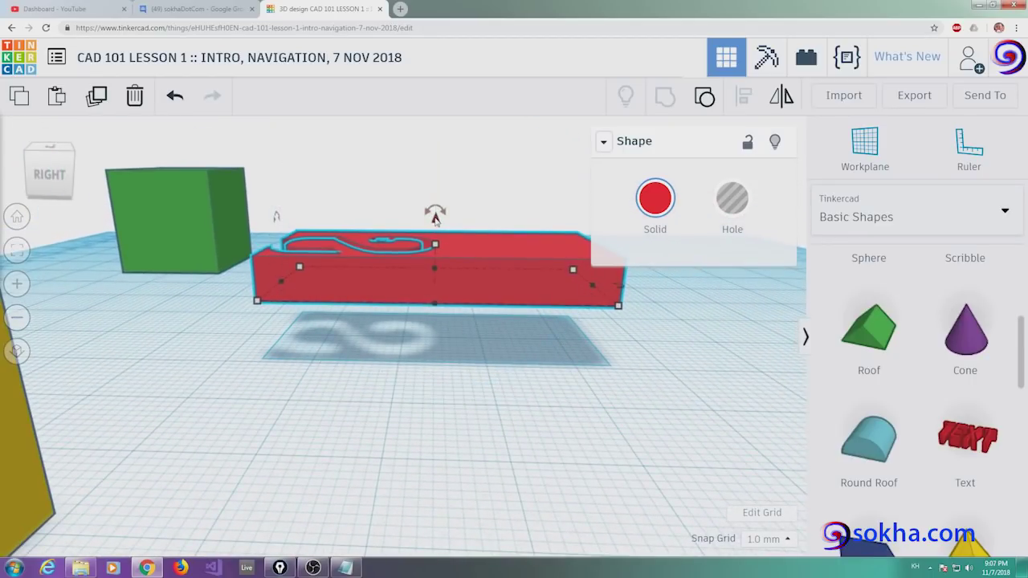
{"action": "left_click_drag", "start_coordinate": [434, 219], "coordinate": [440, 175]}
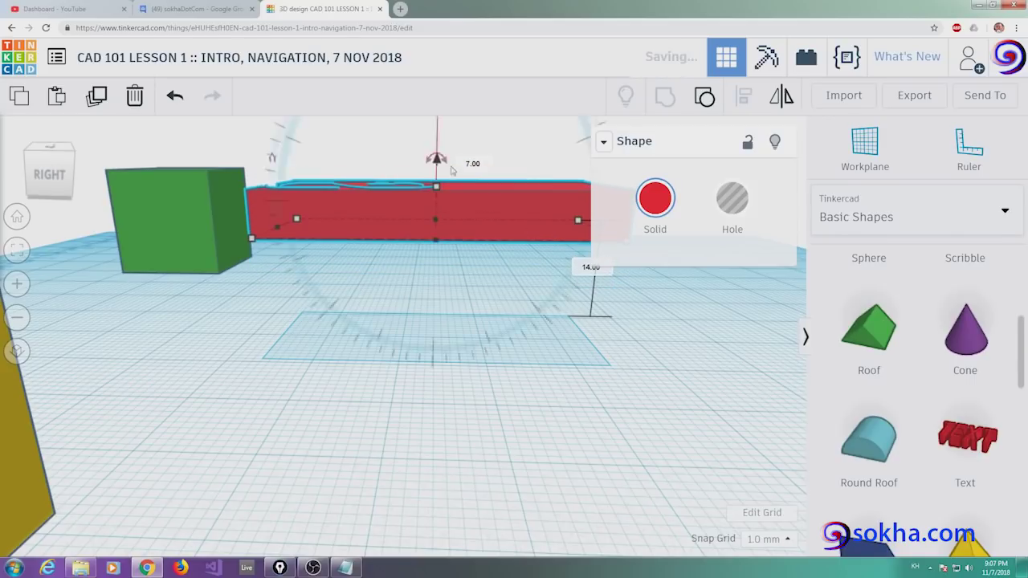
{"action": "left_click_drag", "start_coordinate": [439, 168], "coordinate": [441, 159]}
{"action": "left_click", "coordinate": [592, 267]}
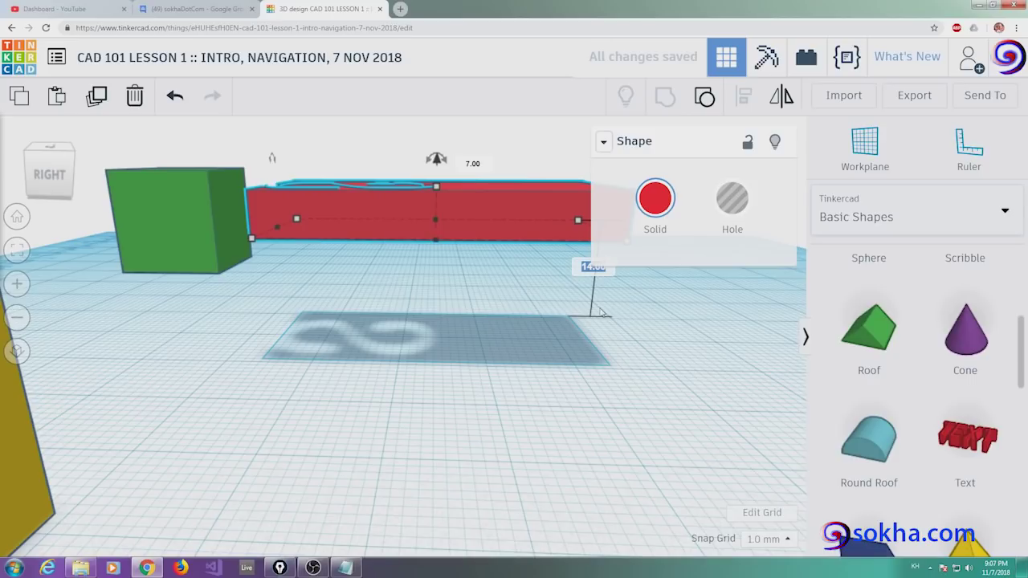
{"action": "key", "text": "BackSpace"}
{"action": "key", "text": "Return"}
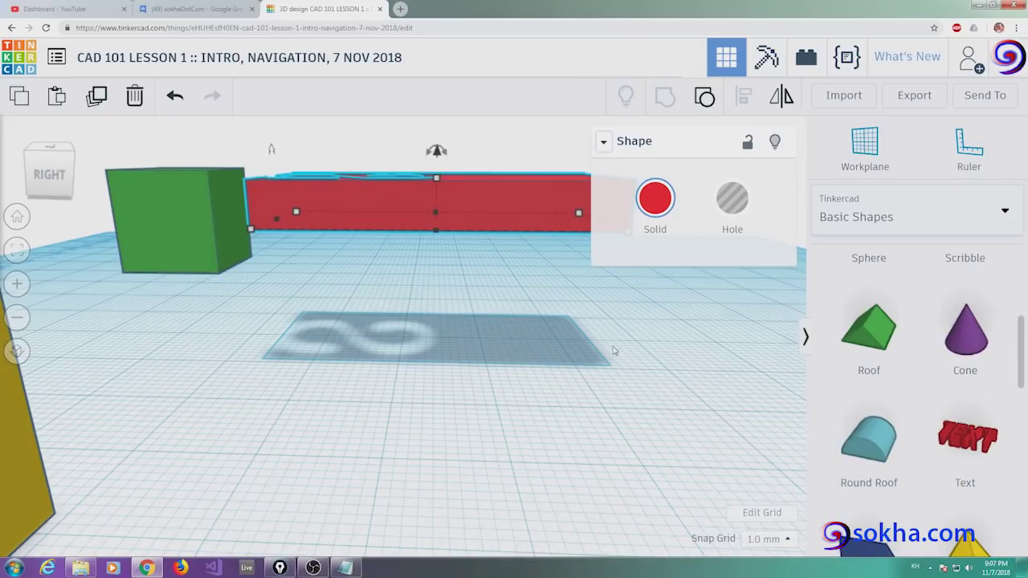
{"action": "mouse_move", "coordinate": [1025, 347]}
{"action": "left_mouse_down"}
{"action": "mouse_move", "coordinate": [1025, 407]}
{"action": "mouse_move", "coordinate": [1025, 254]}
{"action": "left_mouse_up"}
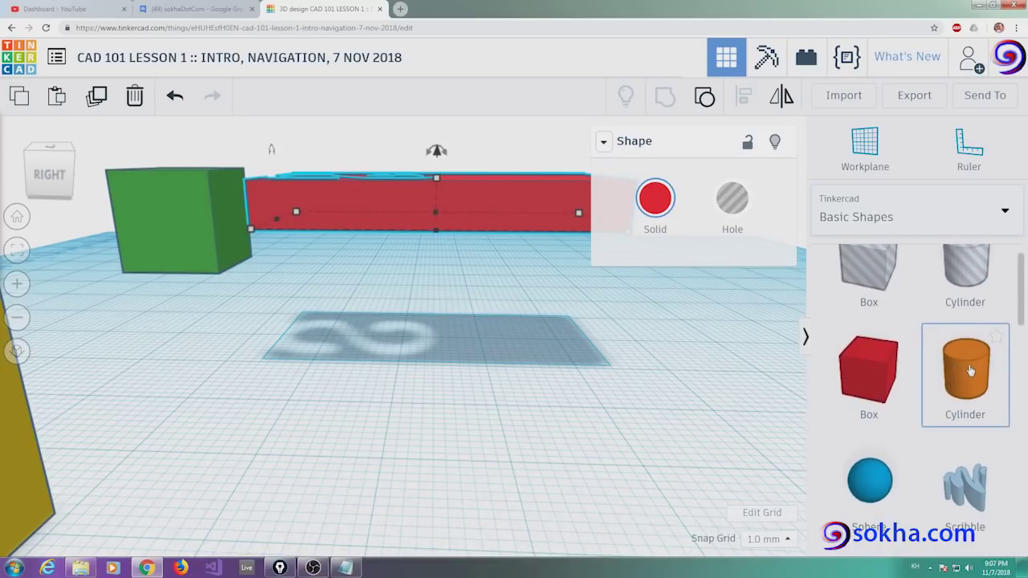
- Place an orange cylinder on the workplane and shrink its footprint to 5 by 6
{"action": "left_click_drag", "start_coordinate": [970, 370], "coordinate": [406, 380]}
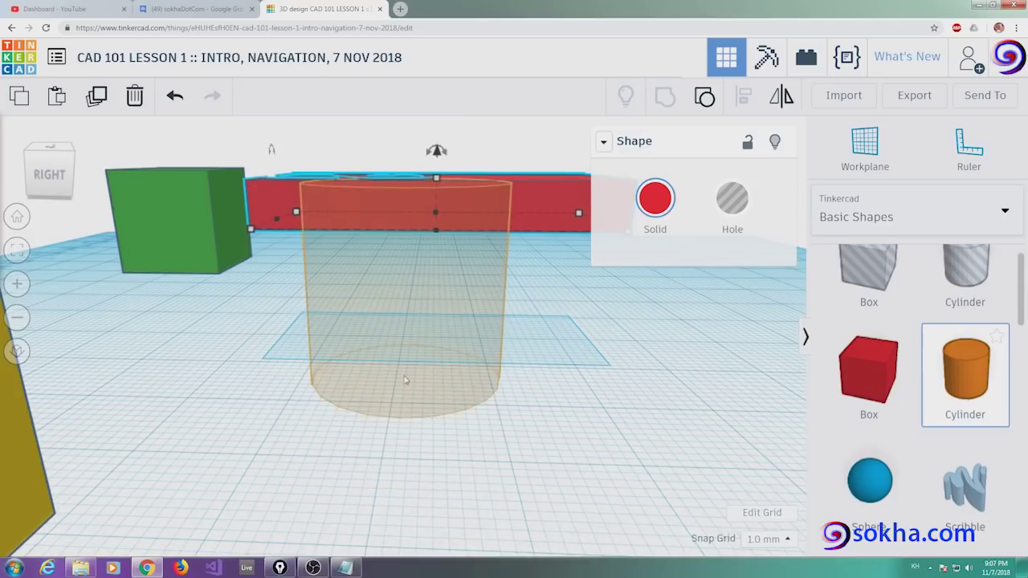
{"action": "left_click_drag", "start_coordinate": [406, 381], "coordinate": [407, 378]}
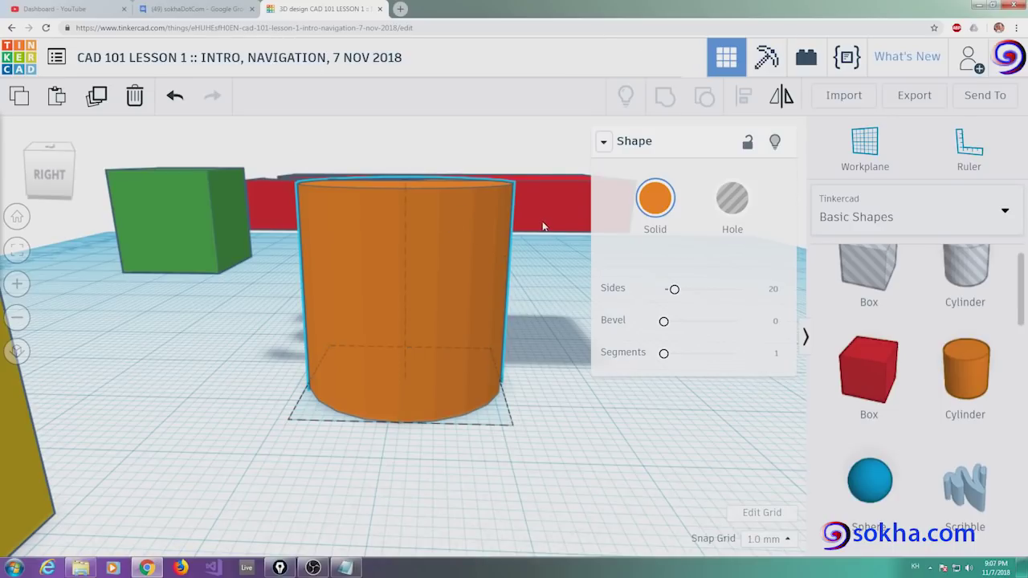
{"action": "right_click_drag", "start_coordinate": [543, 228], "coordinate": [530, 305]}
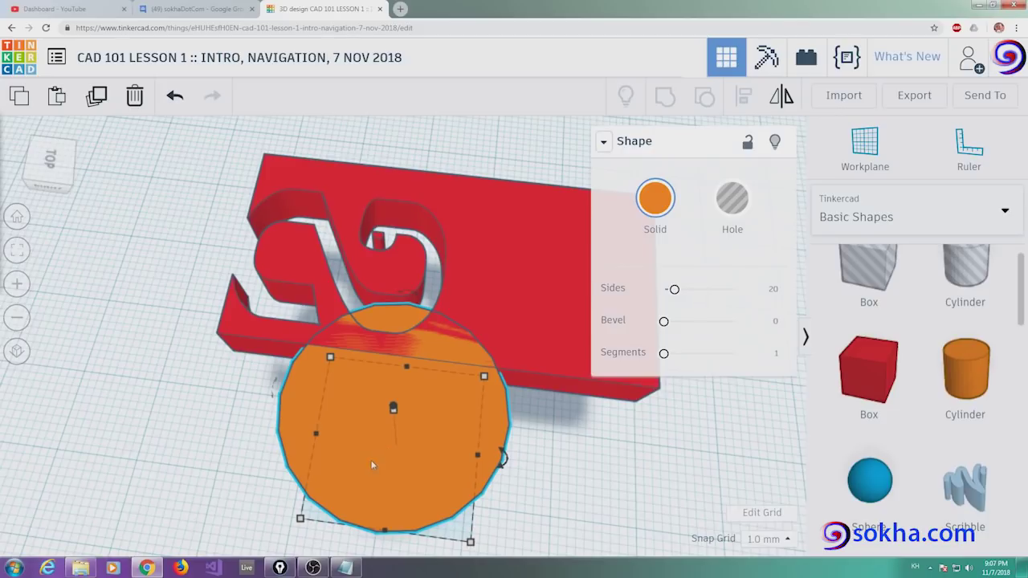
{"action": "mouse_move", "coordinate": [485, 376]}
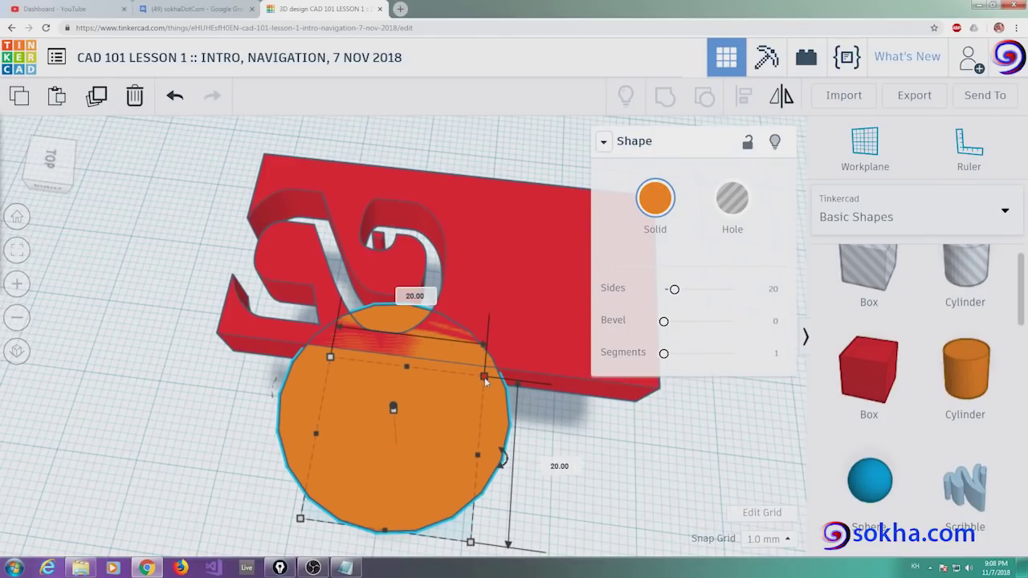
{"action": "left_click_drag", "start_coordinate": [485, 377], "coordinate": [356, 474]}
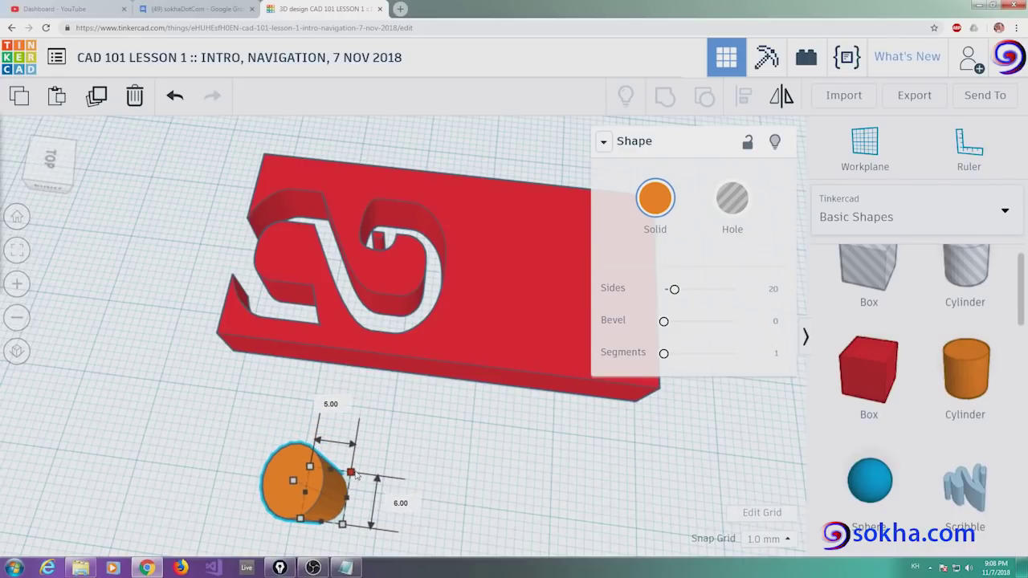
{"action": "left_click_drag", "start_coordinate": [355, 476], "coordinate": [356, 475]}
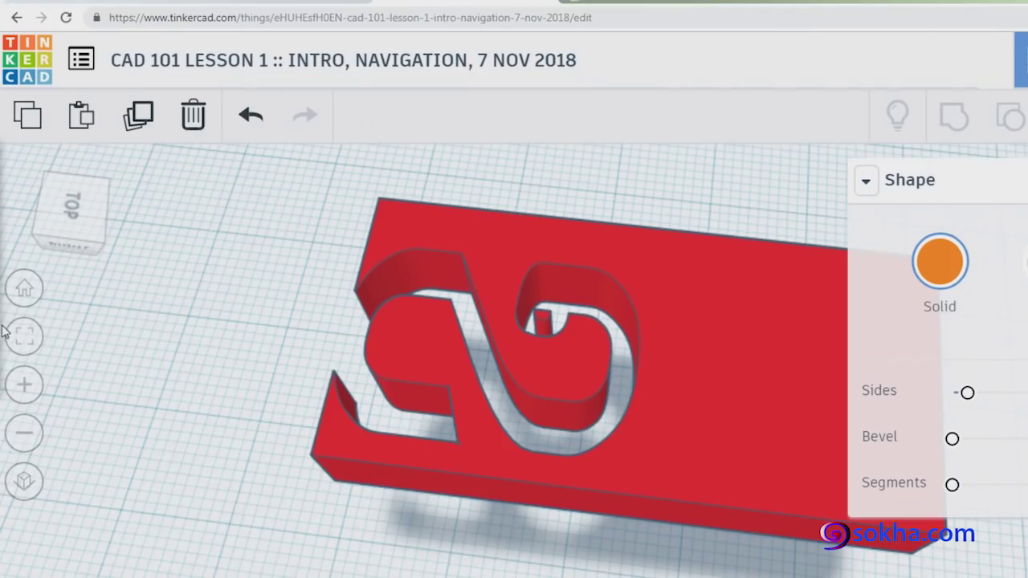
{"action": "left_click", "coordinate": [24, 336]}
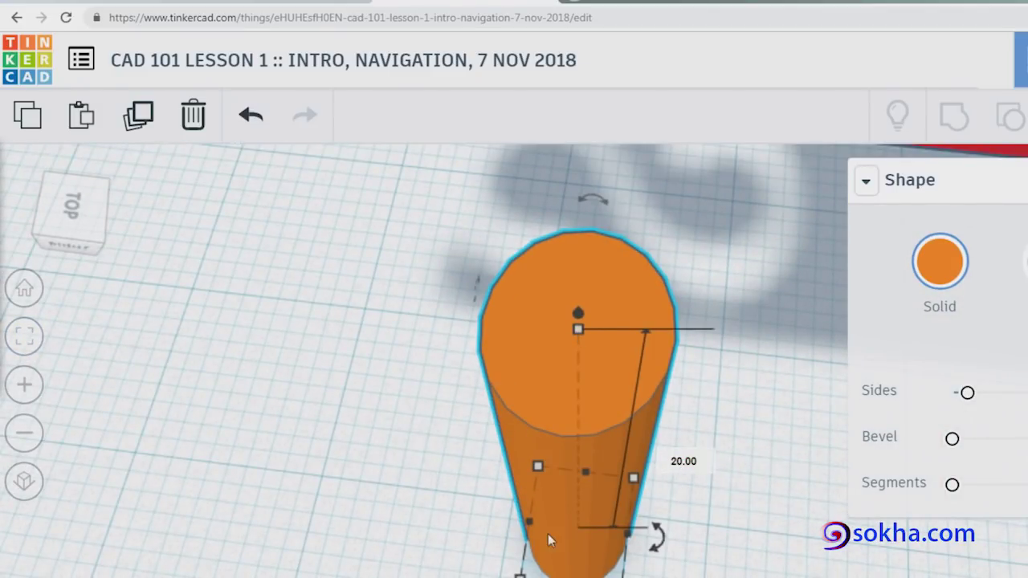
{"action": "mouse_move", "coordinate": [538, 466]}
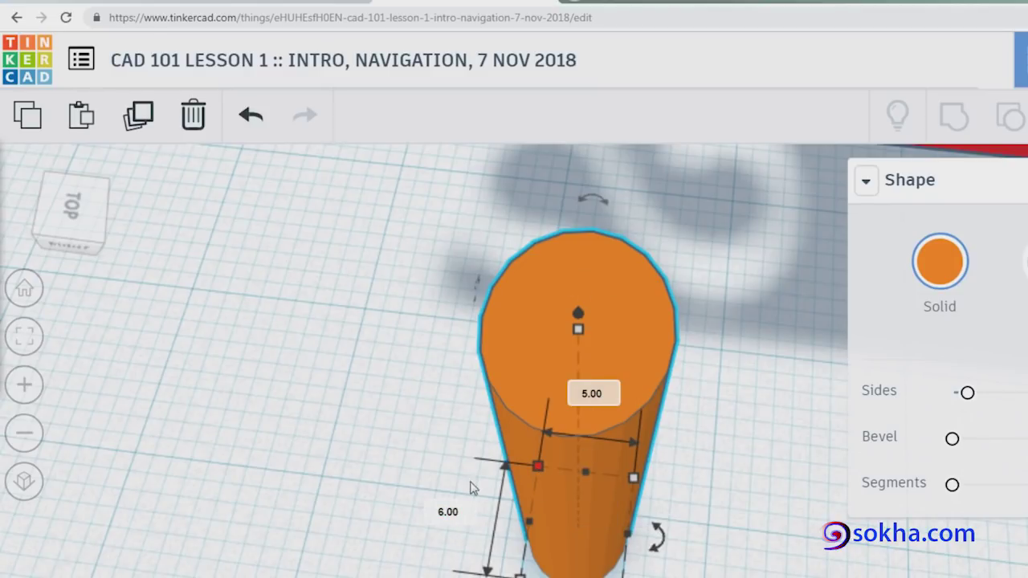
- Change the cylinder's 6.00 dimension to 5
{"action": "left_click", "coordinate": [448, 514]}
{"action": "type", "text": "5"}
{"action": "key", "text": "Return"}
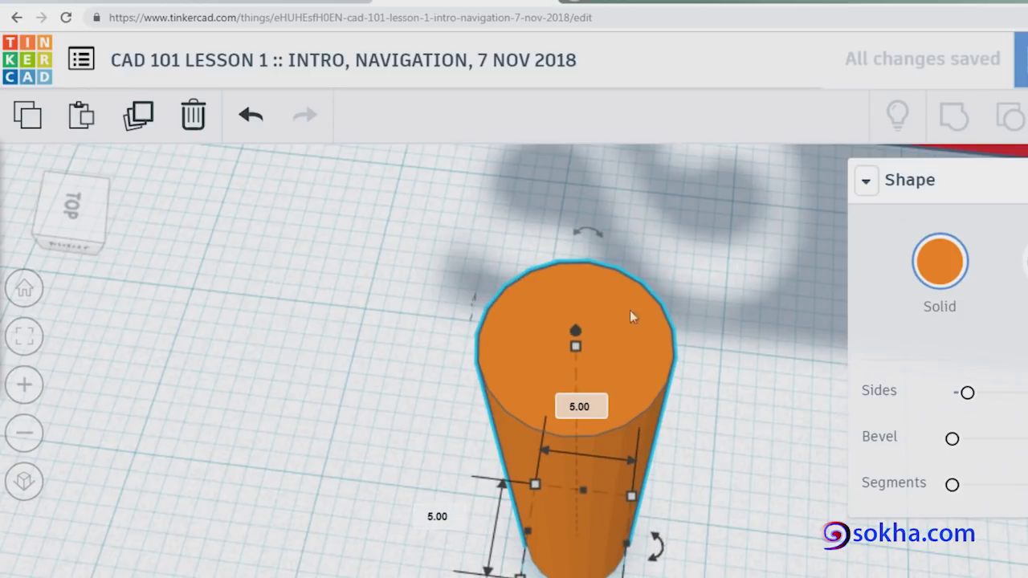
- Zoom out and orbit to a side-on view of the cylinder, yellow cube and red block
{"action": "right_click_drag", "start_coordinate": [752, 402], "coordinate": [723, 452]}
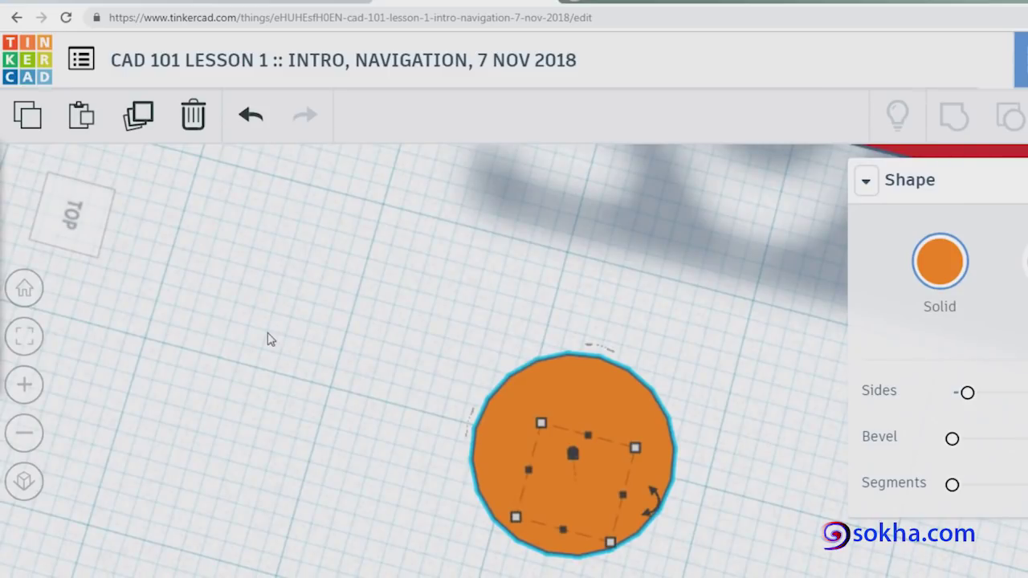
{"action": "left_click", "coordinate": [24, 436]}
{"action": "left_click", "coordinate": [24, 436]}
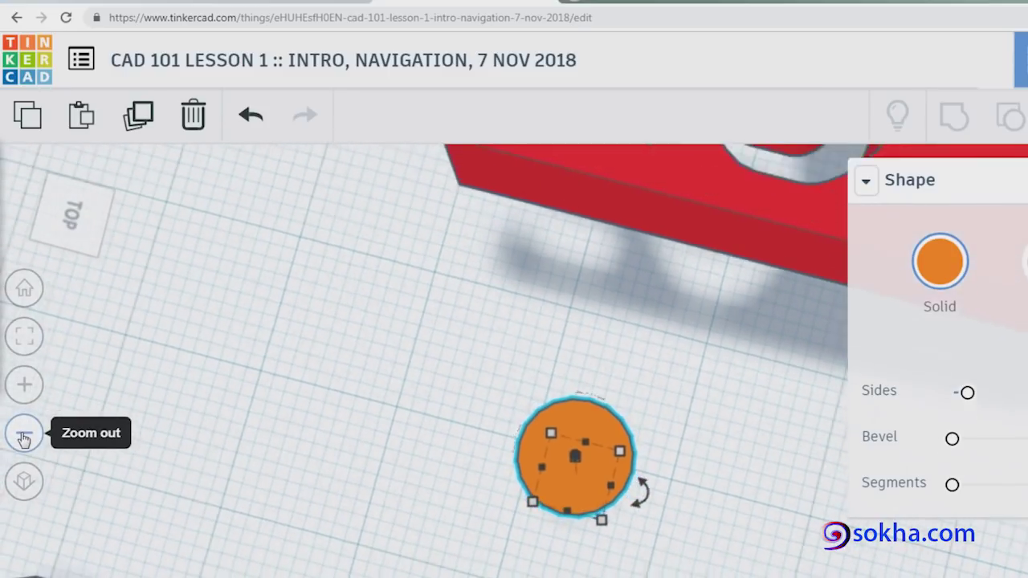
{"action": "left_click", "coordinate": [24, 436]}
{"action": "left_click", "coordinate": [24, 436]}
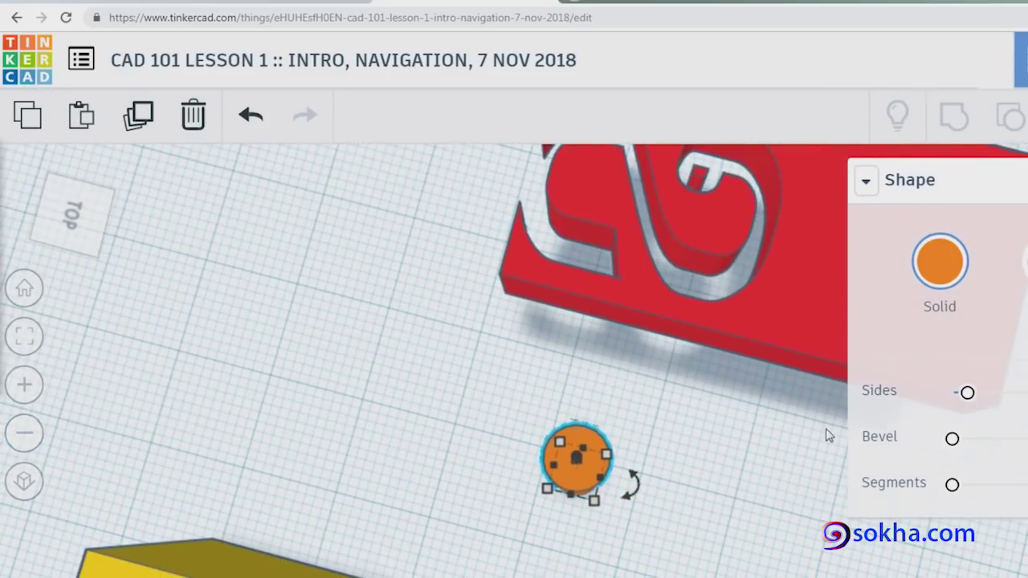
{"action": "mouse_move", "coordinate": [771, 477]}
{"action": "right_mouse_down"}
{"action": "mouse_move", "coordinate": [647, 466]}
{"action": "mouse_move", "coordinate": [610, 482]}
{"action": "right_mouse_up"}
{"action": "middle_click_drag", "start_coordinate": [610, 481], "coordinate": [765, 482]}
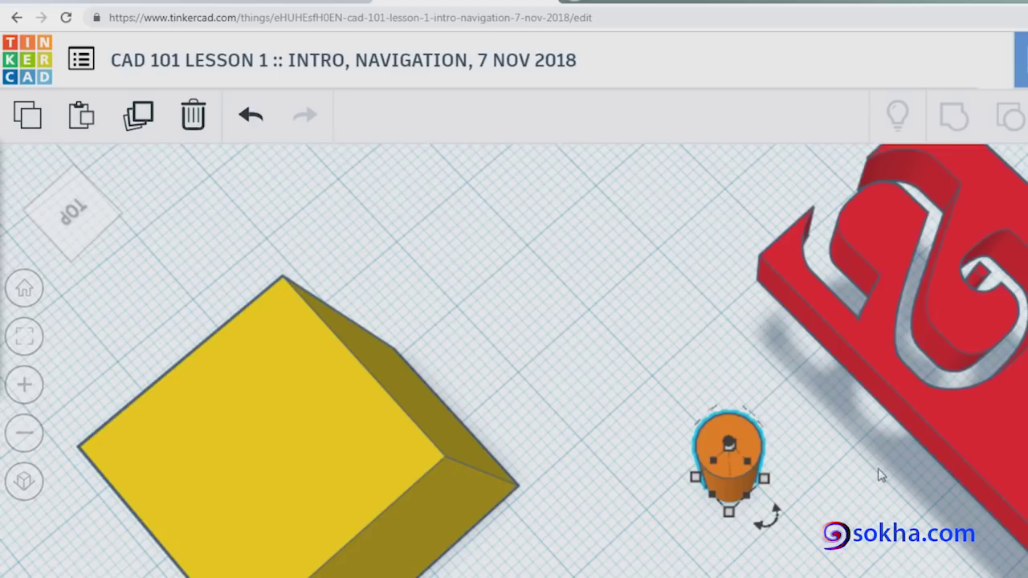
{"action": "mouse_move", "coordinate": [922, 503]}
{"action": "right_mouse_down"}
{"action": "mouse_move", "coordinate": [805, 498]}
{"action": "mouse_move", "coordinate": [732, 467]}
{"action": "right_mouse_up"}
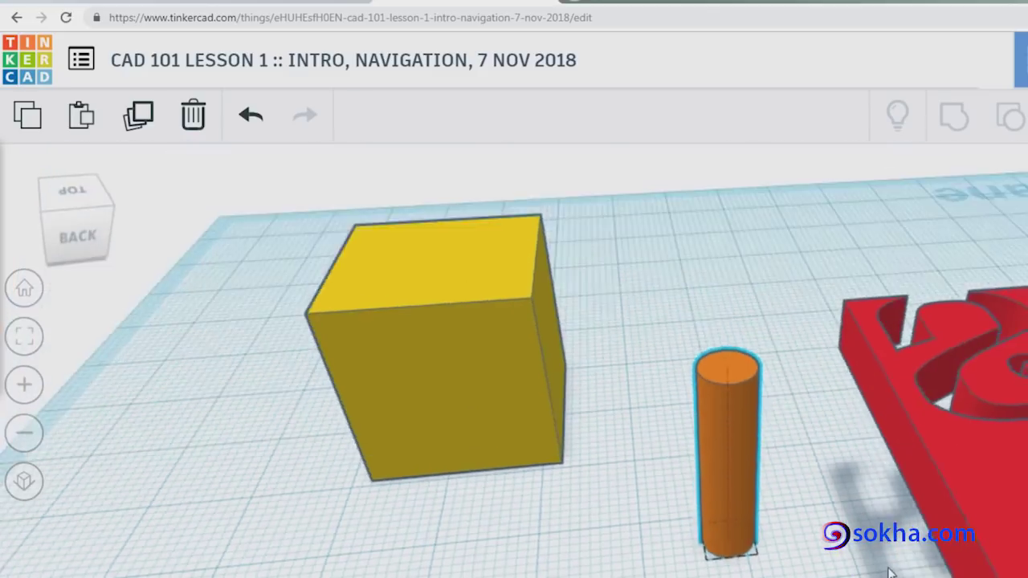
{"action": "mouse_move", "coordinate": [891, 555]}
{"action": "right_mouse_down"}
{"action": "mouse_move", "coordinate": [856, 428]}
{"action": "mouse_move", "coordinate": [777, 429]}
{"action": "mouse_move", "coordinate": [730, 449]}
{"action": "mouse_move", "coordinate": [703, 497]}
{"action": "mouse_move", "coordinate": [706, 541]}
{"action": "mouse_move", "coordinate": [747, 540]}
{"action": "mouse_move", "coordinate": [737, 507]}
{"action": "mouse_move", "coordinate": [797, 499]}
{"action": "right_mouse_up"}
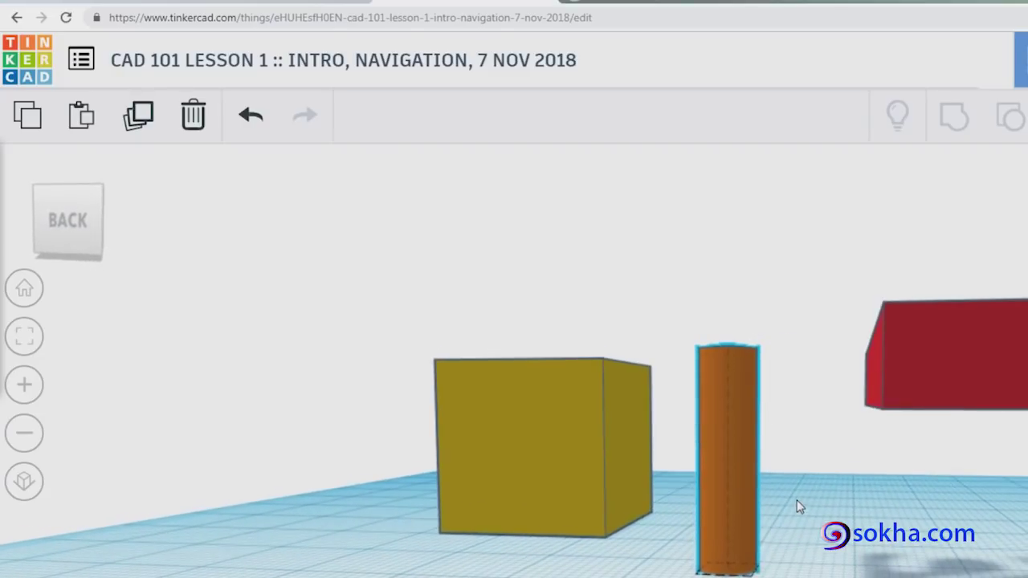
- Slide the orange cylinder over to stand against the red block's edge
{"action": "left_click", "coordinate": [727, 414]}
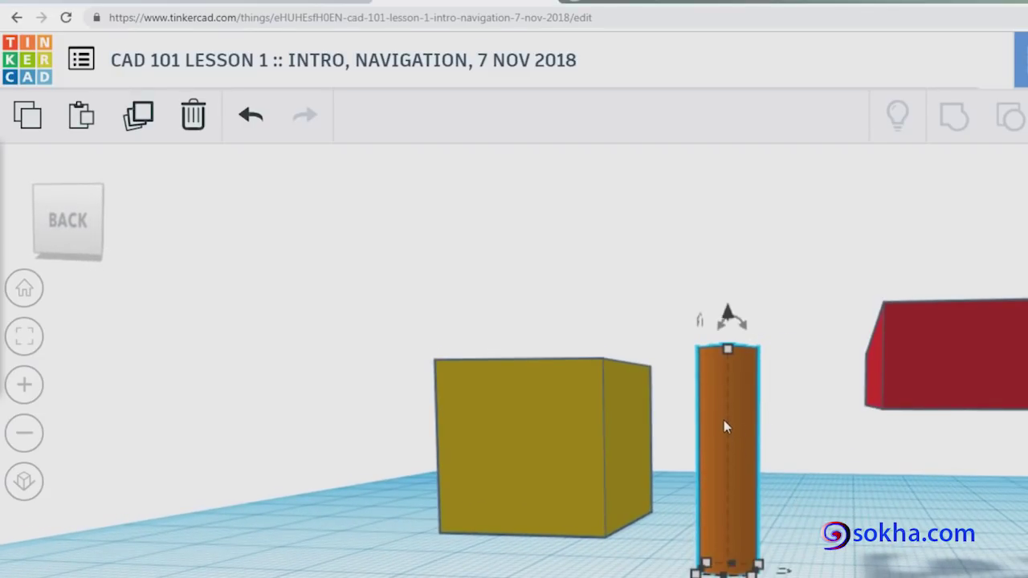
{"action": "mouse_move", "coordinate": [724, 410]}
{"action": "left_mouse_down"}
{"action": "mouse_move", "coordinate": [886, 422]}
{"action": "mouse_move", "coordinate": [878, 416]}
{"action": "mouse_move", "coordinate": [900, 414]}
{"action": "mouse_move", "coordinate": [838, 415]}
{"action": "left_mouse_up"}
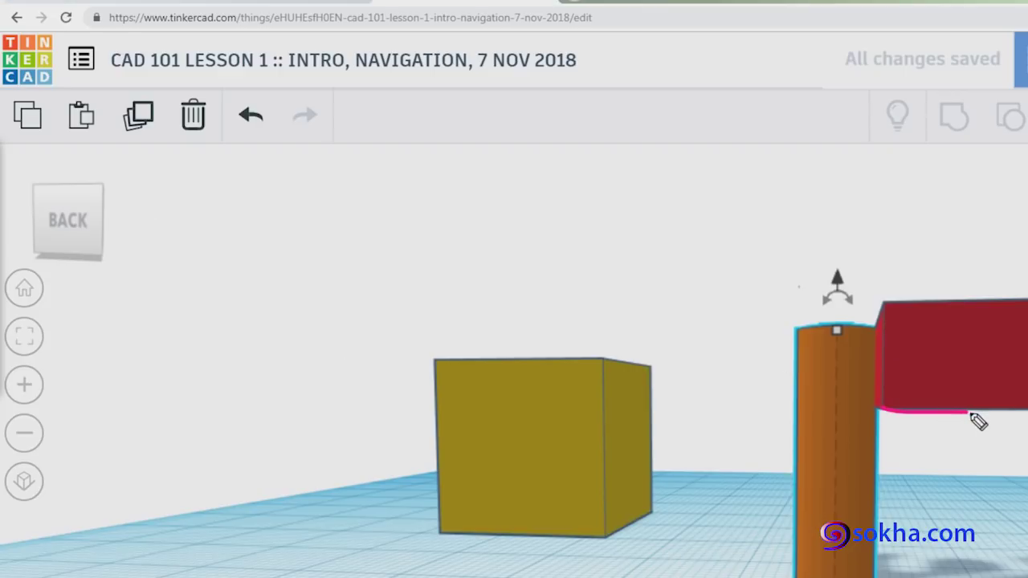
{"action": "mouse_move", "coordinate": [942, 424]}
{"action": "left_mouse_down"}
{"action": "mouse_move", "coordinate": [900, 417]}
{"action": "mouse_move", "coordinate": [948, 421]}
{"action": "left_mouse_up"}
{"action": "mouse_move", "coordinate": [853, 329]}
{"action": "left_mouse_down"}
{"action": "mouse_move", "coordinate": [832, 329]}
{"action": "mouse_move", "coordinate": [953, 332]}
{"action": "left_mouse_up"}
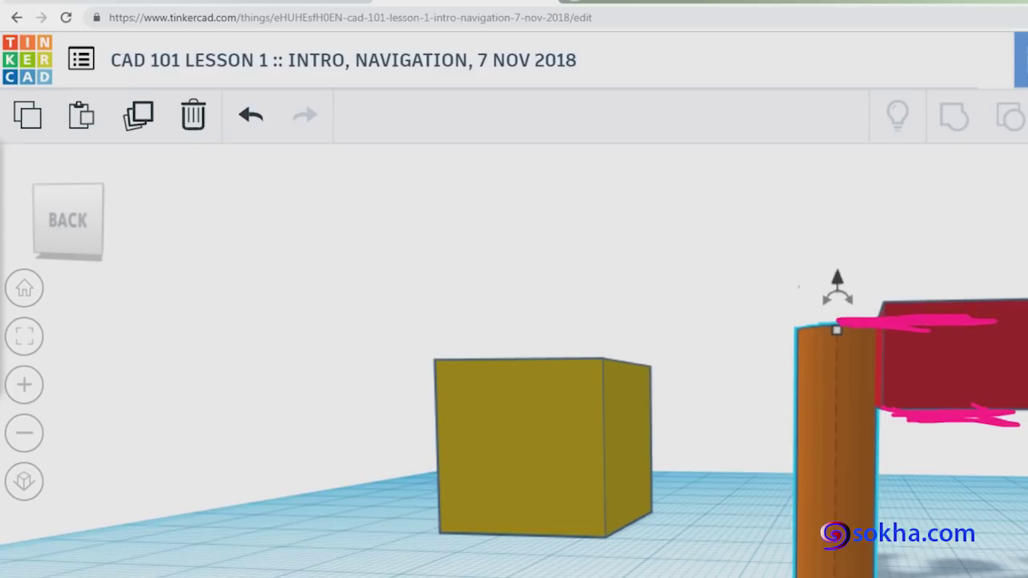
{"action": "key", "text": "Escape"}
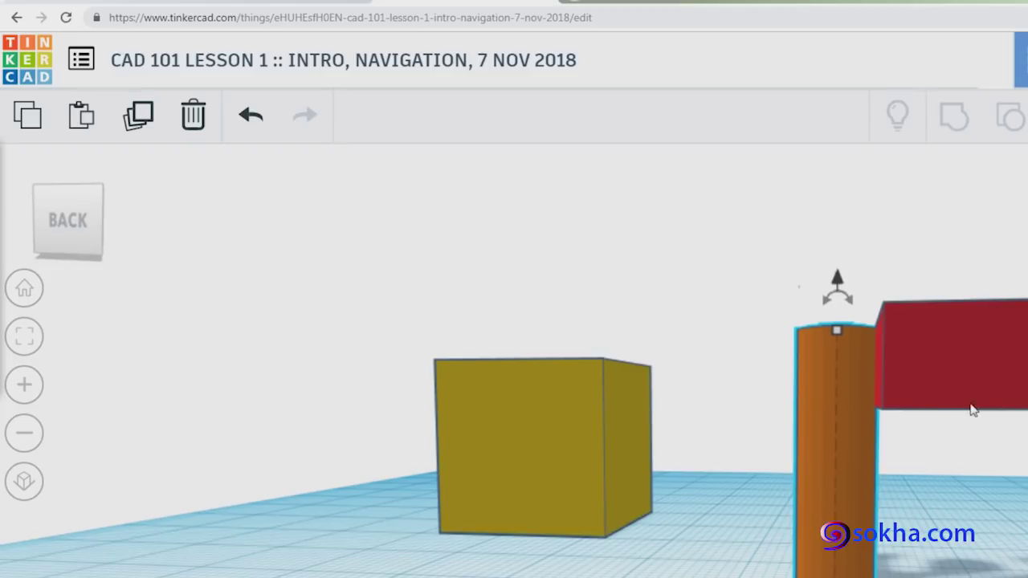
{"action": "left_click", "coordinate": [1015, 386]}
{"action": "right_click_drag", "start_coordinate": [963, 361], "coordinate": [995, 569]}
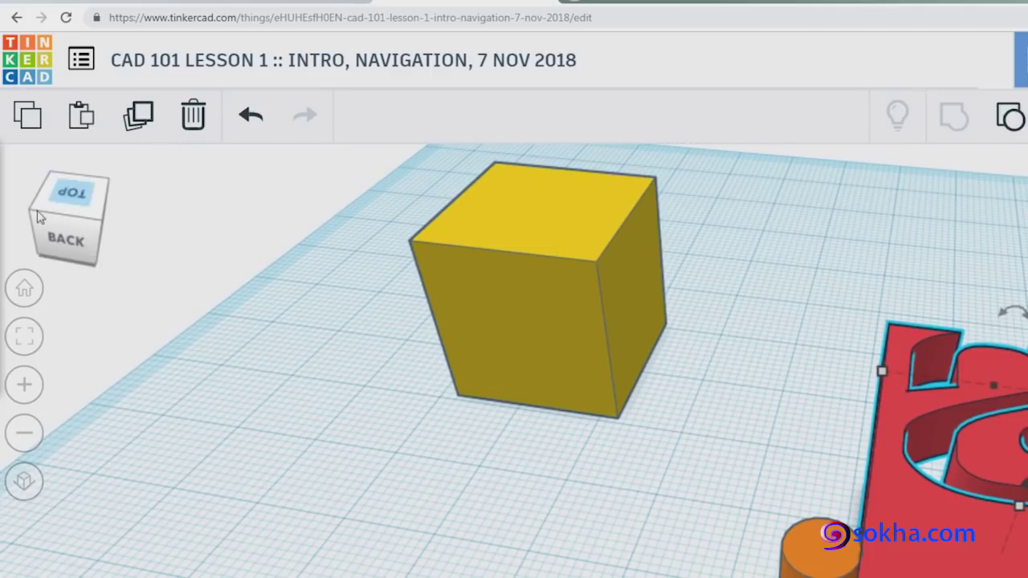
- Switch to a straight-on bottom view of the design
{"action": "mouse_move", "coordinate": [124, 222]}
{"action": "left_mouse_down"}
{"action": "mouse_move", "coordinate": [246, 239]}
{"action": "mouse_move", "coordinate": [130, 225]}
{"action": "mouse_move", "coordinate": [206, 275]}
{"action": "left_mouse_up"}
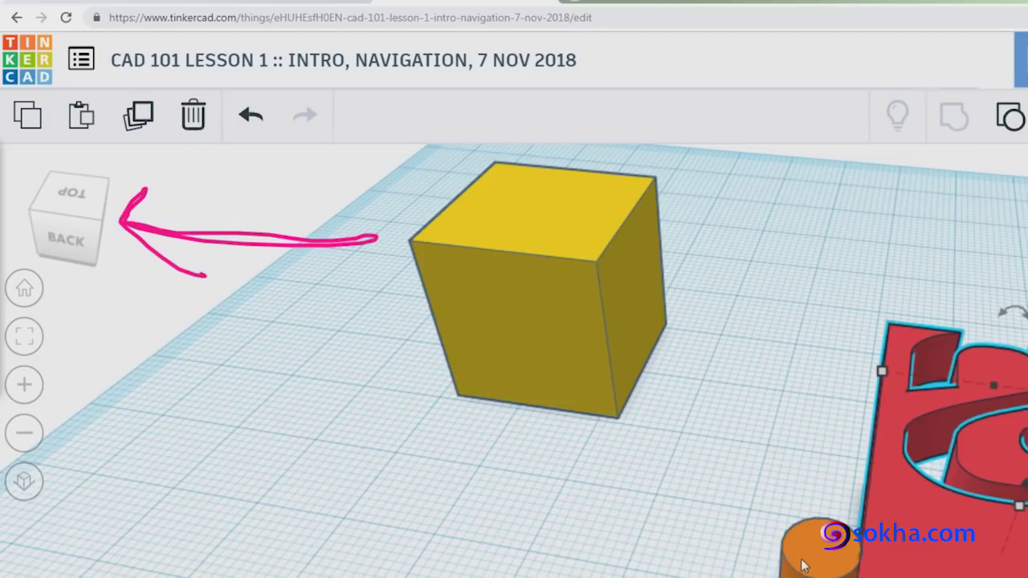
{"action": "left_click", "coordinate": [85, 237]}
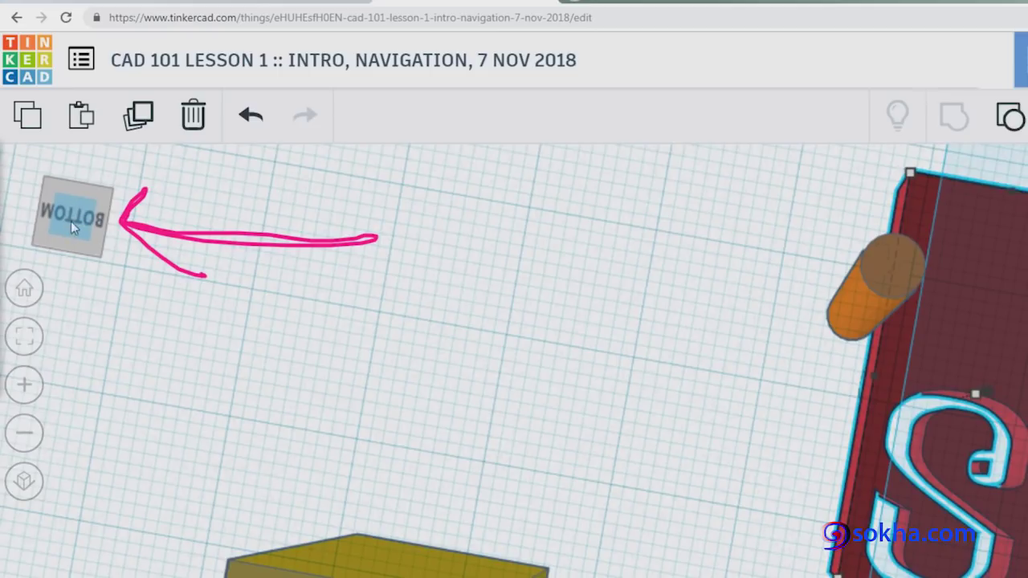
{"action": "left_click", "coordinate": [72, 215]}
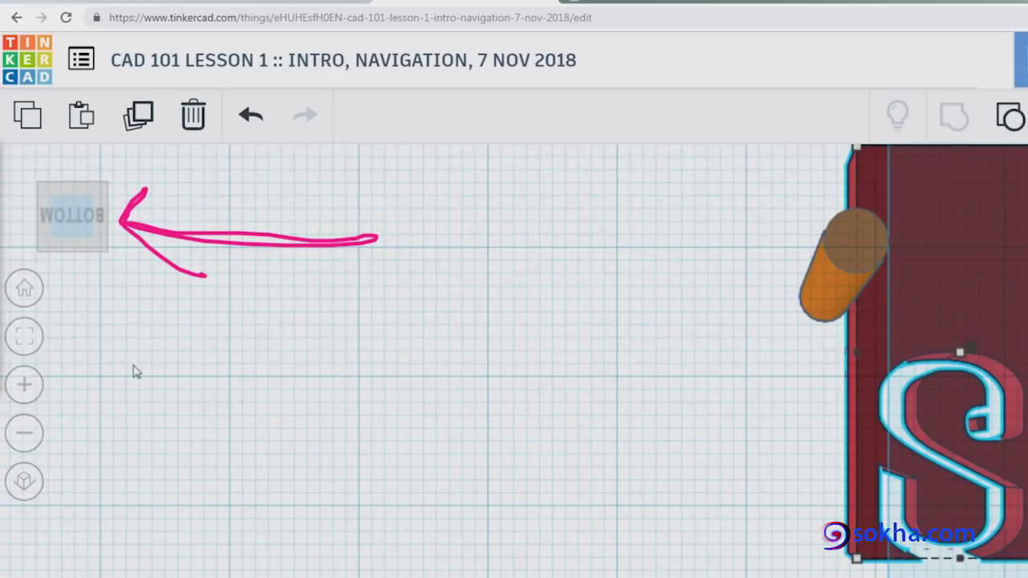
- Move the orange cylinder left off the red block onto the empty grid
{"action": "left_click_drag", "start_coordinate": [989, 240], "coordinate": [1019, 450]}
{"action": "mouse_move", "coordinate": [98, 181]}
{"action": "left_mouse_down"}
{"action": "mouse_move", "coordinate": [18, 221]}
{"action": "mouse_move", "coordinate": [80, 156]}
{"action": "left_mouse_up"}
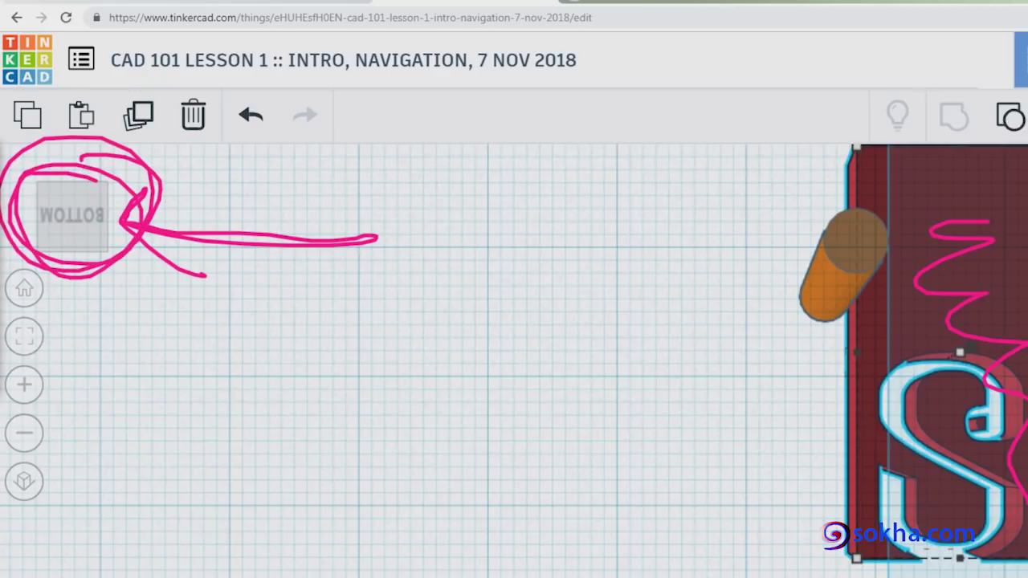
{"action": "key", "text": "Escape"}
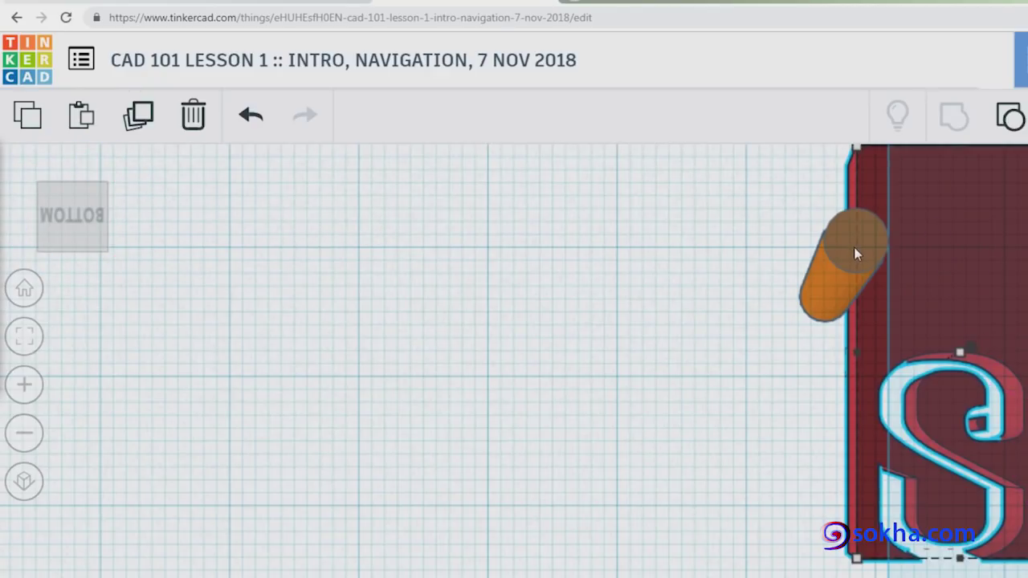
{"action": "left_click_drag", "start_coordinate": [855, 254], "coordinate": [660, 266]}
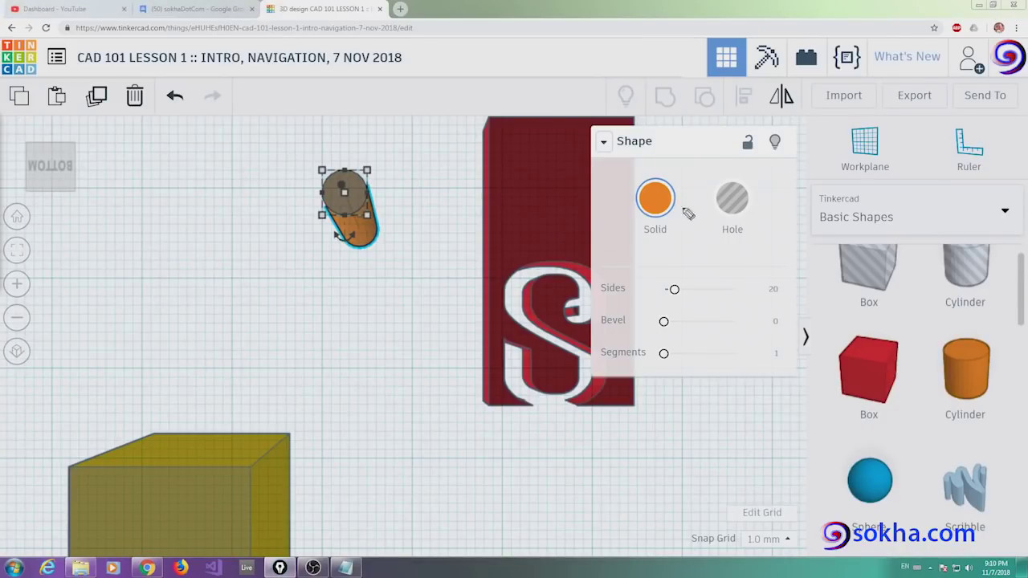
- Place a custom workplane on the red block's underside face
{"action": "left_click_drag", "start_coordinate": [880, 124], "coordinate": [829, 178]}
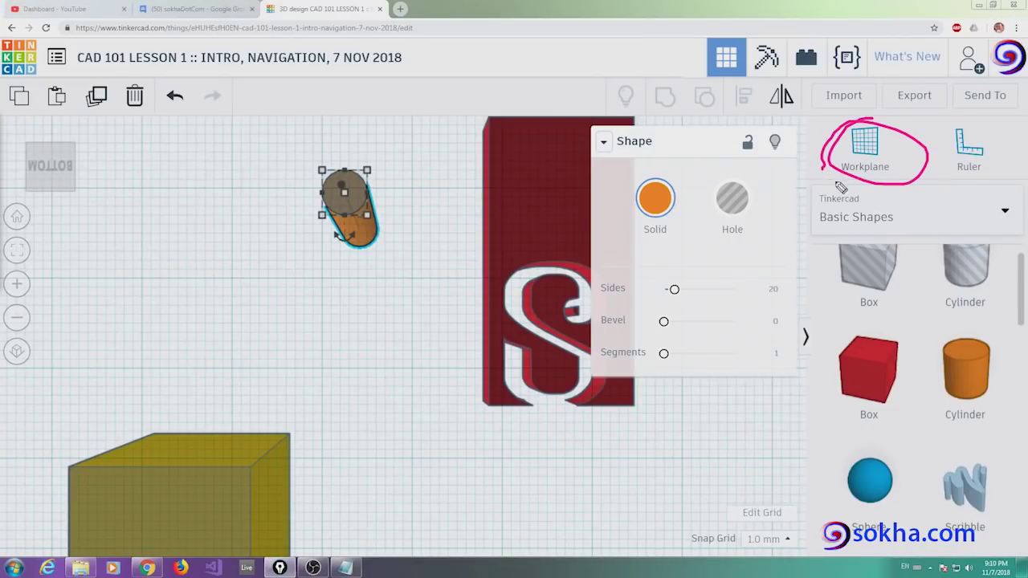
{"action": "mouse_move", "coordinate": [868, 150]}
{"action": "left_mouse_down"}
{"action": "mouse_move", "coordinate": [549, 163]}
{"action": "mouse_move", "coordinate": [574, 170]}
{"action": "left_mouse_up"}
{"action": "left_click_drag", "start_coordinate": [530, 136], "coordinate": [558, 240]}
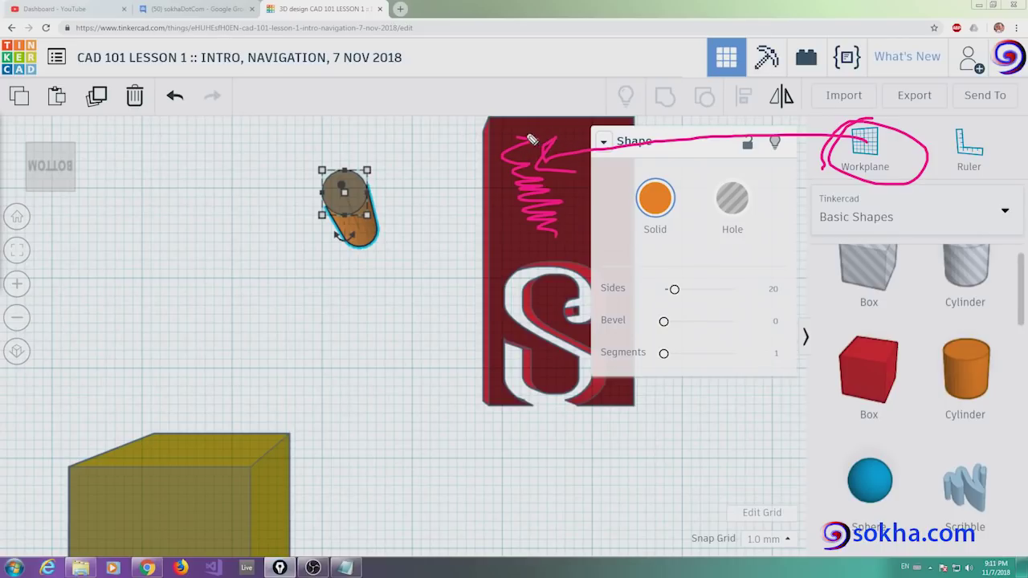
{"action": "left_click_drag", "start_coordinate": [331, 149], "coordinate": [290, 168]}
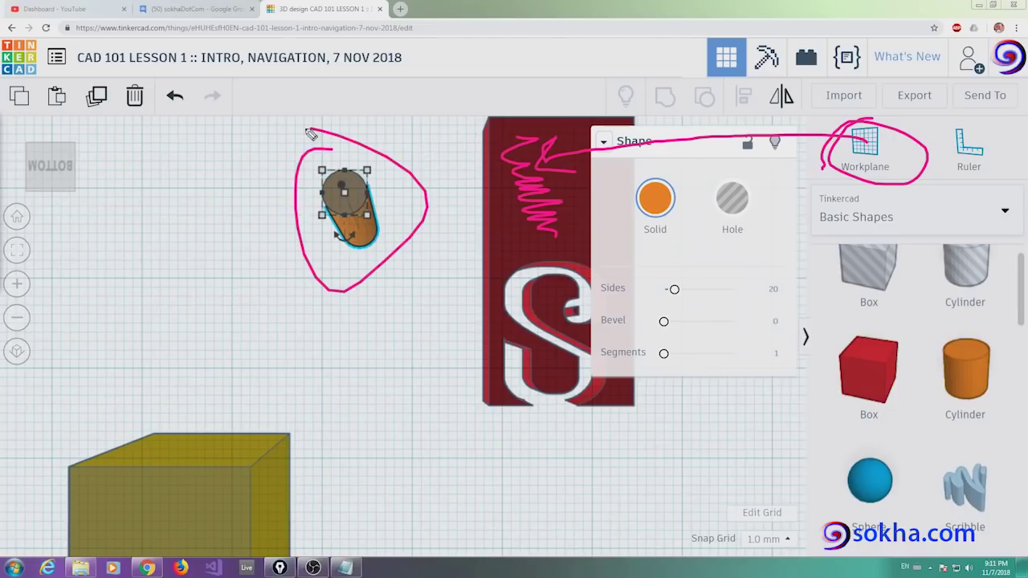
{"action": "left_click_drag", "start_coordinate": [524, 142], "coordinate": [552, 255]}
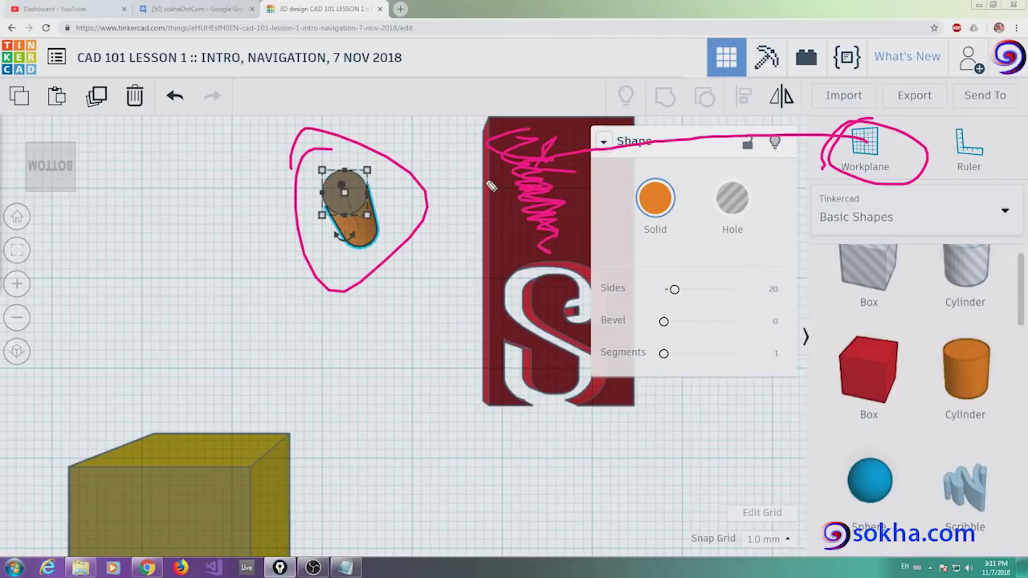
{"action": "left_click_drag", "start_coordinate": [496, 185], "coordinate": [527, 172]}
{"action": "mouse_move", "coordinate": [548, 151]}
{"action": "left_mouse_down"}
{"action": "mouse_move", "coordinate": [538, 183]}
{"action": "mouse_move", "coordinate": [551, 190]}
{"action": "left_mouse_up"}
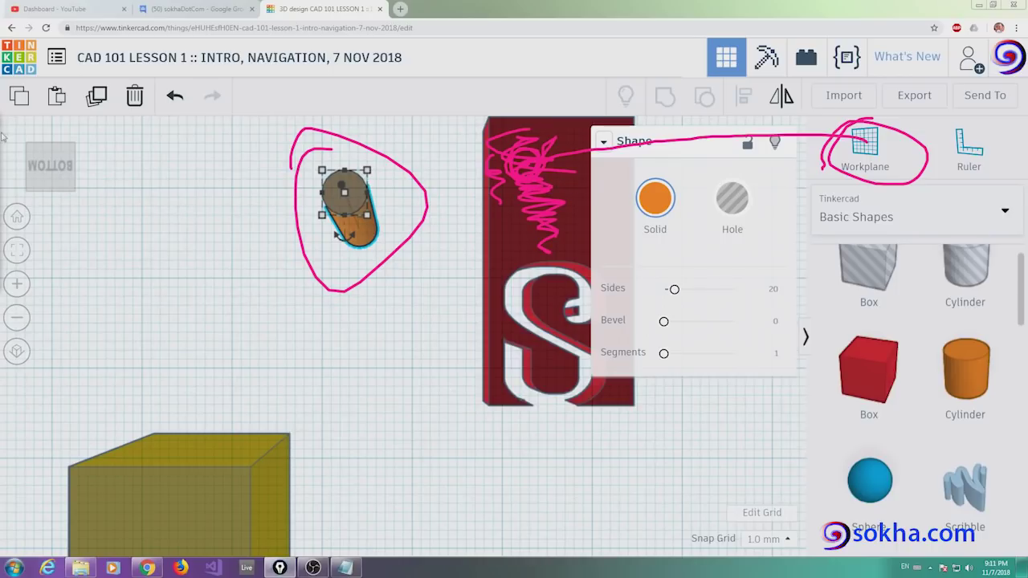
{"action": "key", "text": "Escape"}
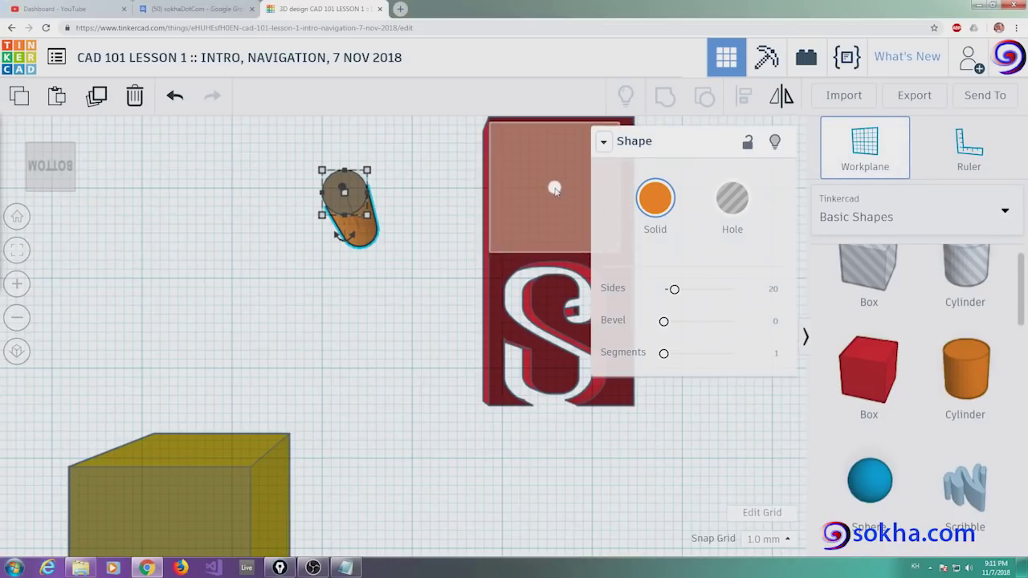
{"action": "left_click", "coordinate": [555, 190]}
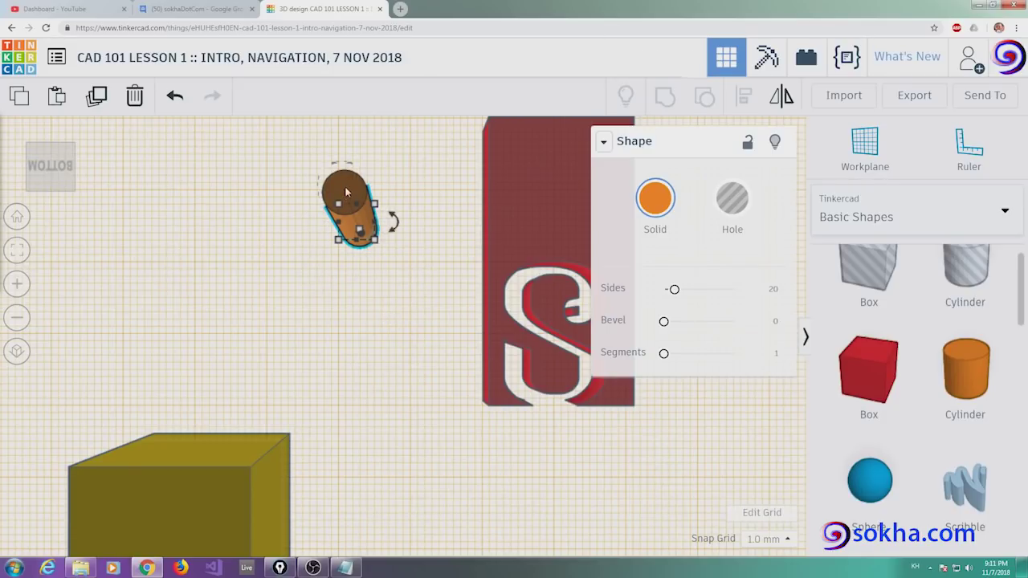
- Attach the orange cylinder to the red block's underside workplane and view it from low
{"action": "left_click_drag", "start_coordinate": [343, 189], "coordinate": [548, 133]}
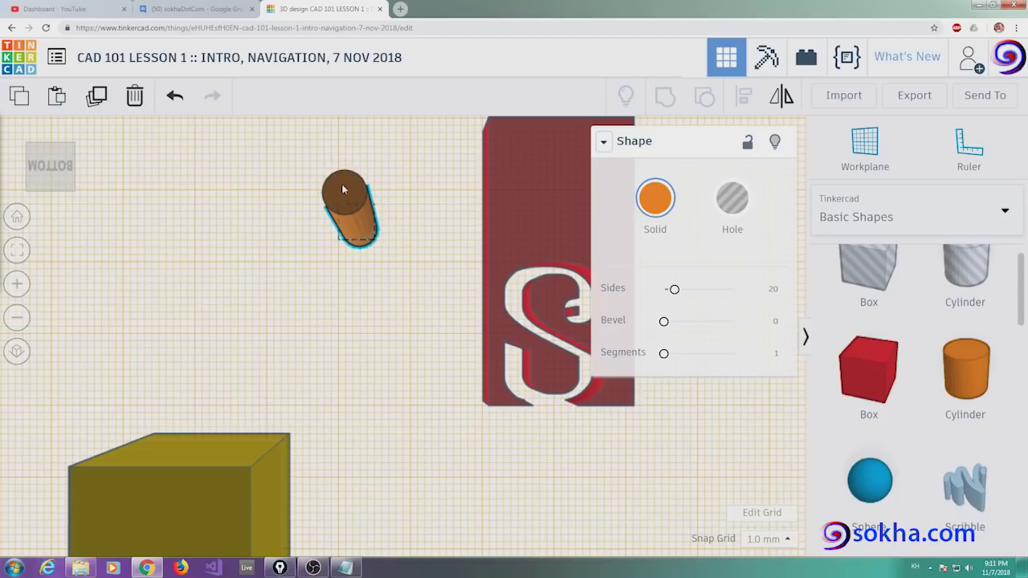
{"action": "left_click_drag", "start_coordinate": [547, 132], "coordinate": [542, 132]}
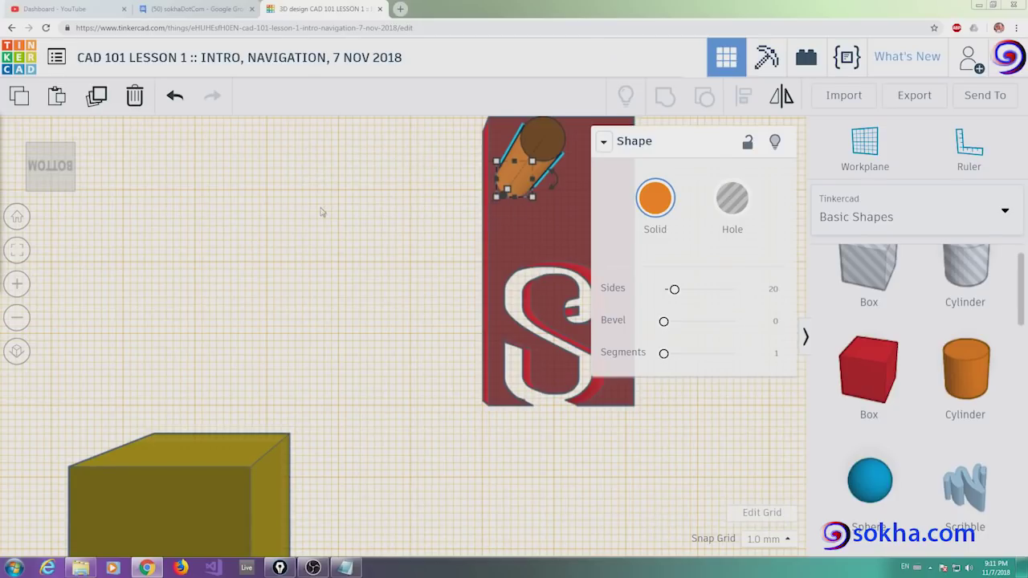
{"action": "right_click_drag", "start_coordinate": [521, 215], "coordinate": [544, 325]}
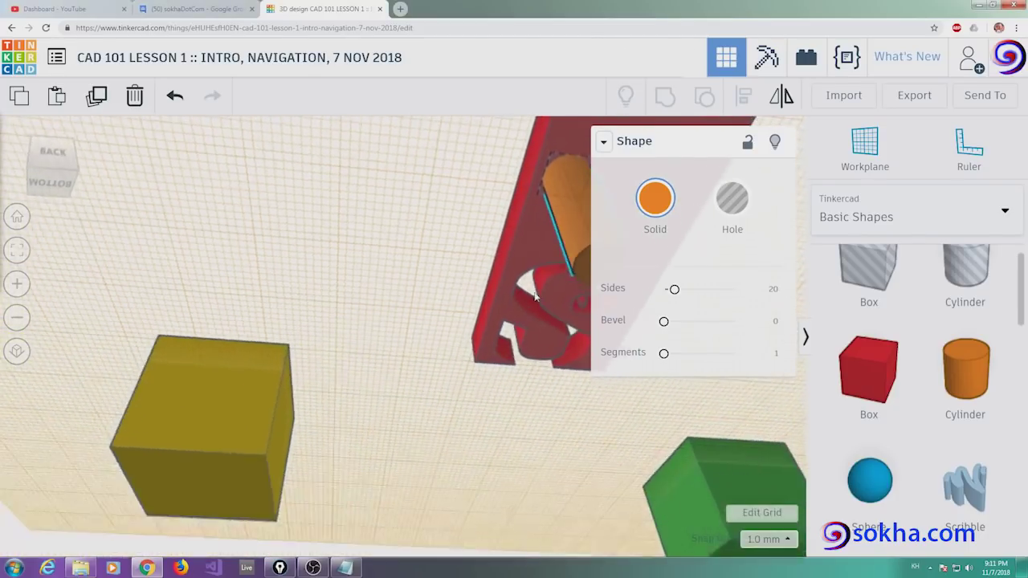
- Hide the shape library and frame a side-on view of the cylinder under the red block
{"action": "left_click", "coordinate": [805, 336]}
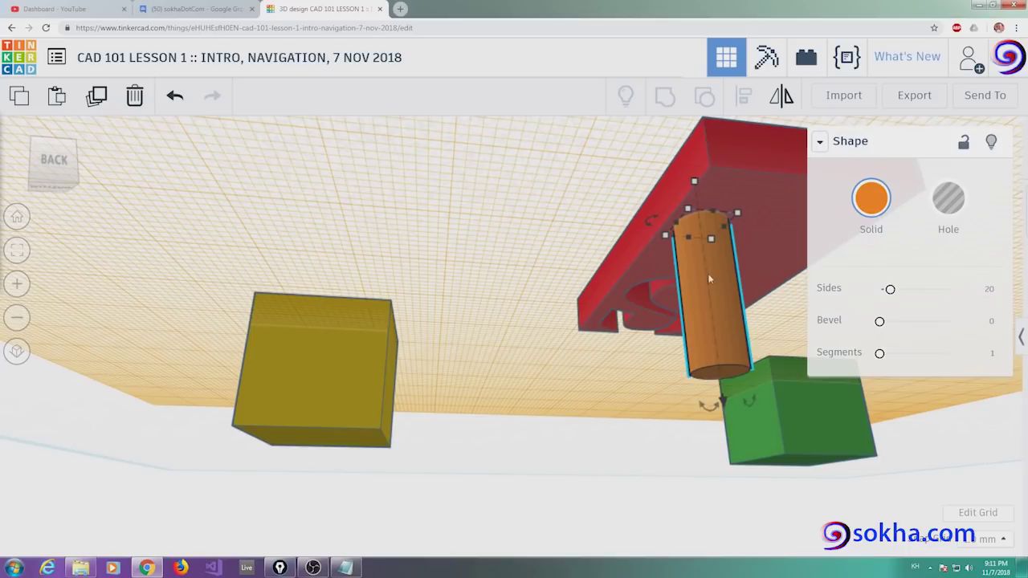
{"action": "mouse_move", "coordinate": [639, 287]}
{"action": "right_mouse_down"}
{"action": "mouse_move", "coordinate": [724, 307]}
{"action": "mouse_move", "coordinate": [770, 334]}
{"action": "mouse_move", "coordinate": [709, 294]}
{"action": "right_mouse_up"}
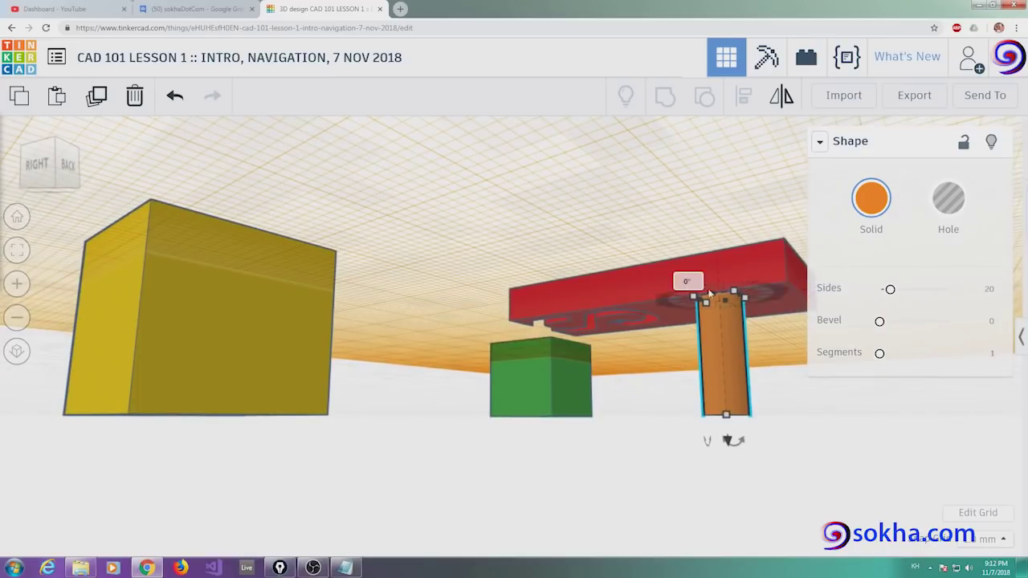
{"action": "left_click", "coordinate": [17, 283]}
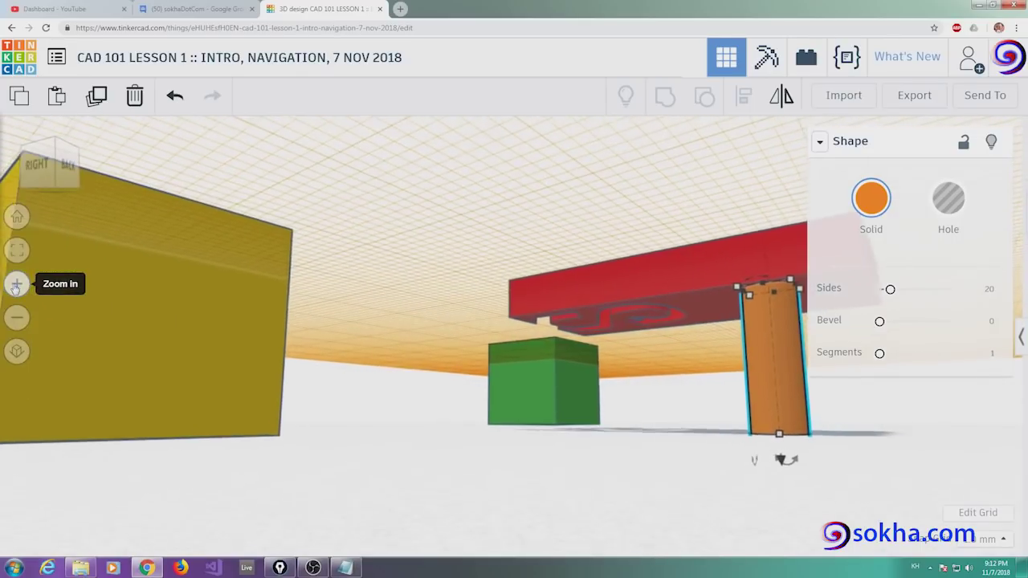
{"action": "left_click", "coordinate": [17, 283]}
{"action": "left_click", "coordinate": [17, 251]}
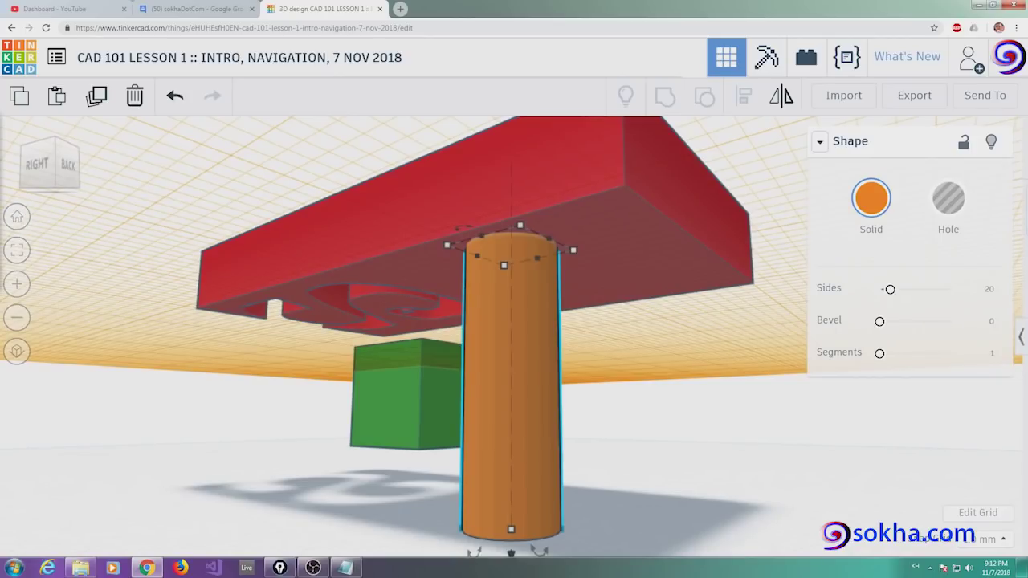
{"action": "mouse_move", "coordinate": [440, 246]}
{"action": "left_mouse_down"}
{"action": "mouse_move", "coordinate": [514, 234]}
{"action": "mouse_move", "coordinate": [572, 249]}
{"action": "left_mouse_up"}
{"action": "mouse_move", "coordinate": [419, 262]}
{"action": "left_mouse_down"}
{"action": "mouse_move", "coordinate": [376, 269]}
{"action": "mouse_move", "coordinate": [393, 267]}
{"action": "left_mouse_up"}
{"action": "mouse_move", "coordinate": [526, 164]}
{"action": "left_mouse_down"}
{"action": "mouse_move", "coordinate": [440, 176]}
{"action": "mouse_move", "coordinate": [523, 167]}
{"action": "mouse_move", "coordinate": [504, 175]}
{"action": "mouse_move", "coordinate": [514, 167]}
{"action": "mouse_move", "coordinate": [525, 193]}
{"action": "left_mouse_up"}
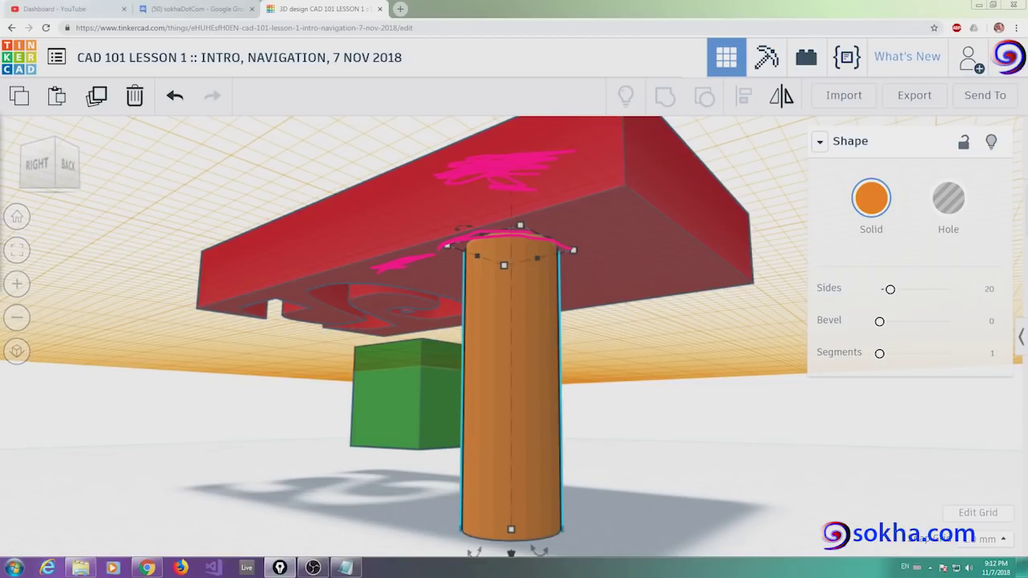
{"action": "key", "text": "Escape"}
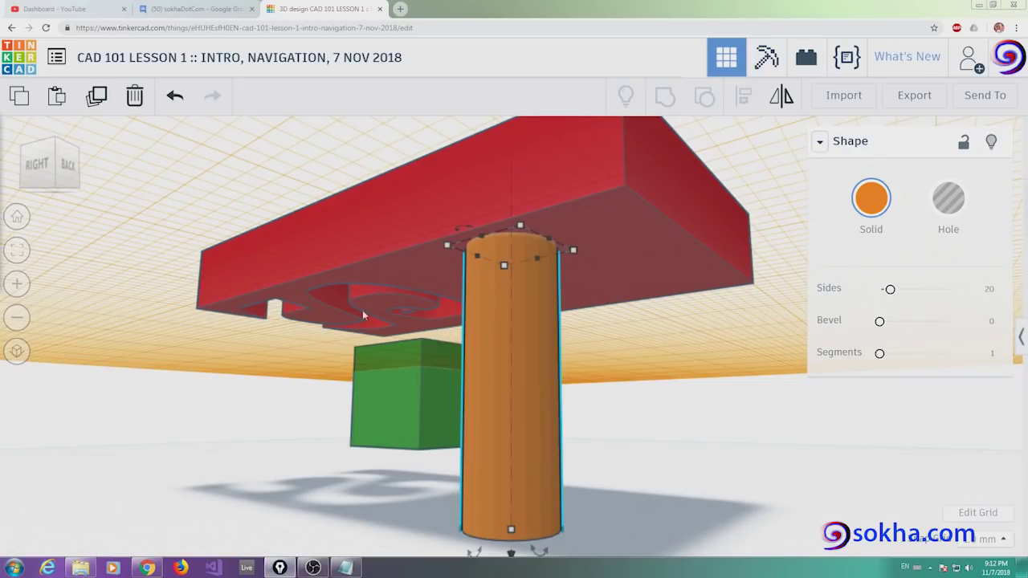
- Open the Basic Shapes library and scroll down to the Heart shape
{"action": "left_click", "coordinate": [1021, 337]}
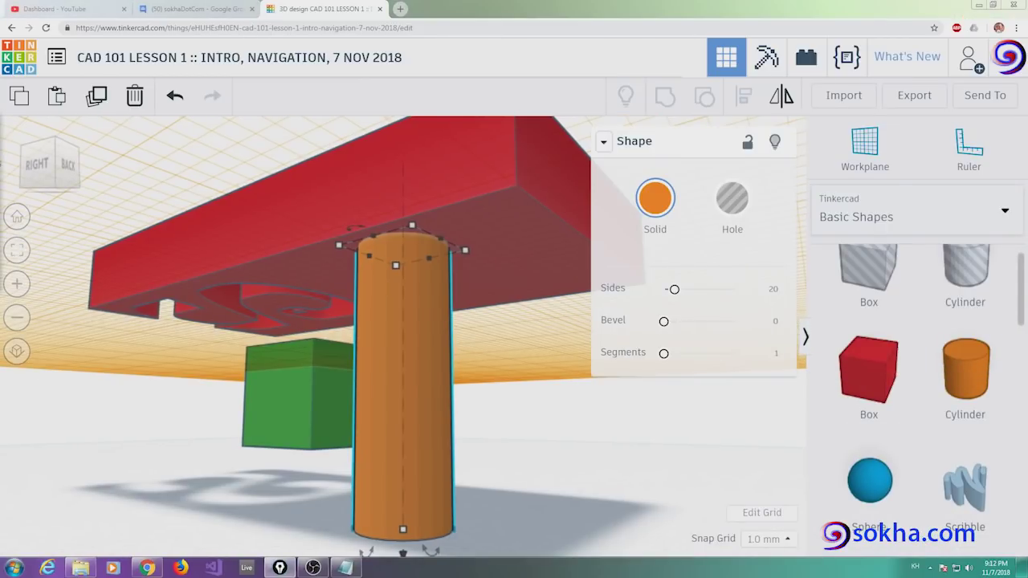
{"action": "left_click_drag", "start_coordinate": [867, 138], "coordinate": [817, 183]}
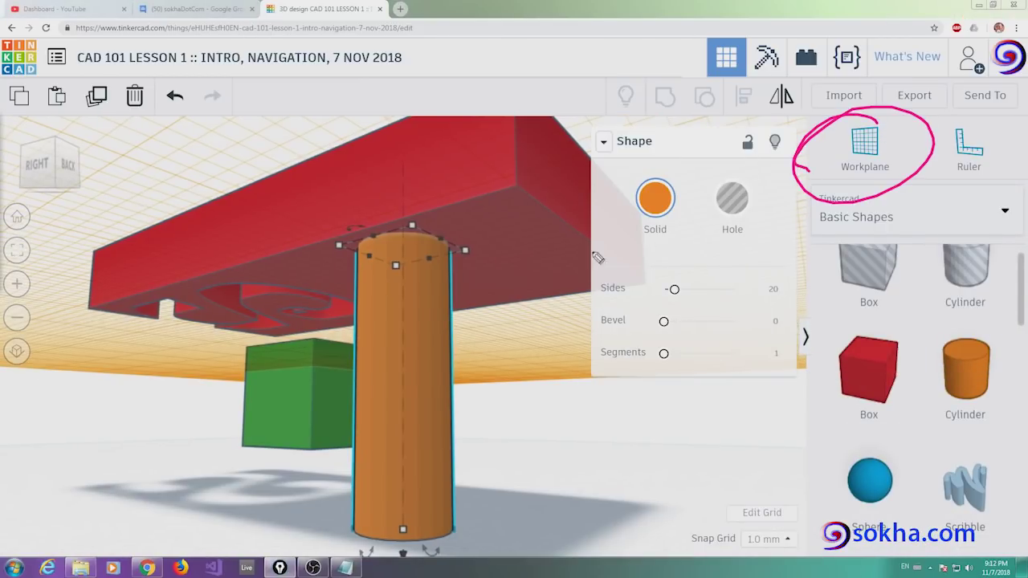
{"action": "left_click_drag", "start_coordinate": [185, 305], "coordinate": [299, 265]}
{"action": "left_click_drag", "start_coordinate": [182, 300], "coordinate": [312, 285]}
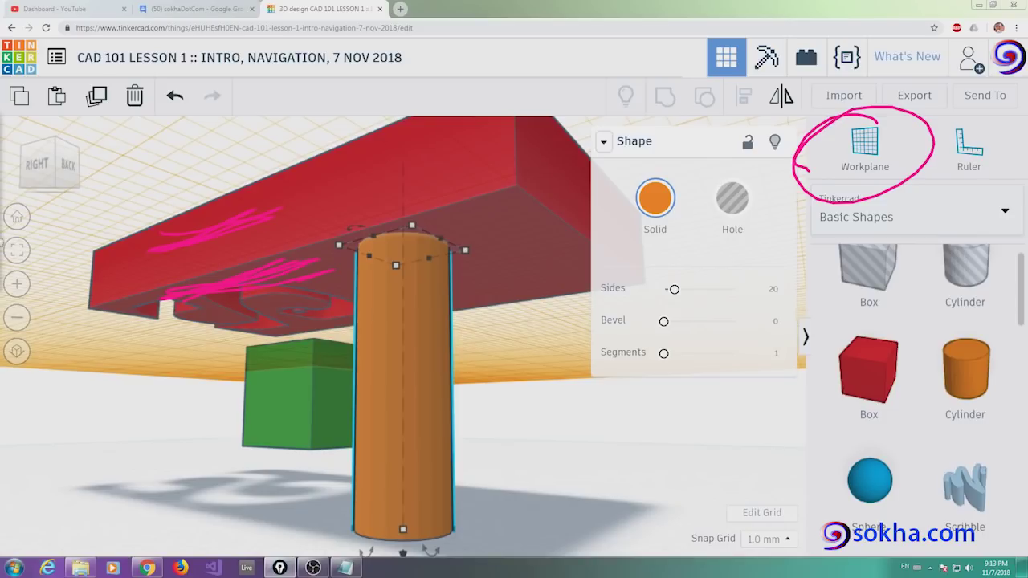
{"action": "key", "text": "Escape"}
{"action": "left_click_drag", "start_coordinate": [1022, 299], "coordinate": [1025, 482]}
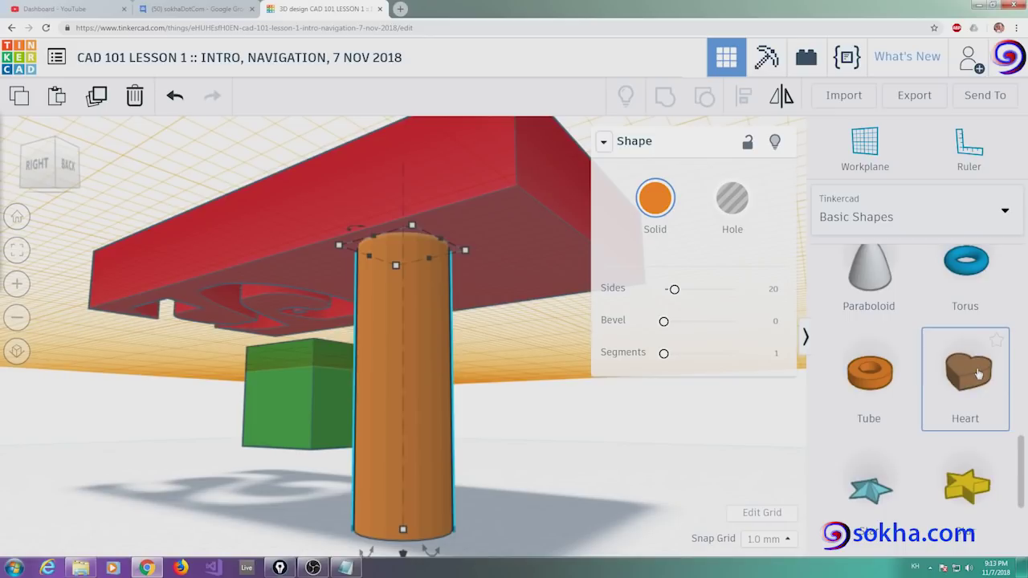
- Drop a Heart beside the green cube and give it a light blue Solid colour
{"action": "left_click_drag", "start_coordinate": [978, 373], "coordinate": [493, 420]}
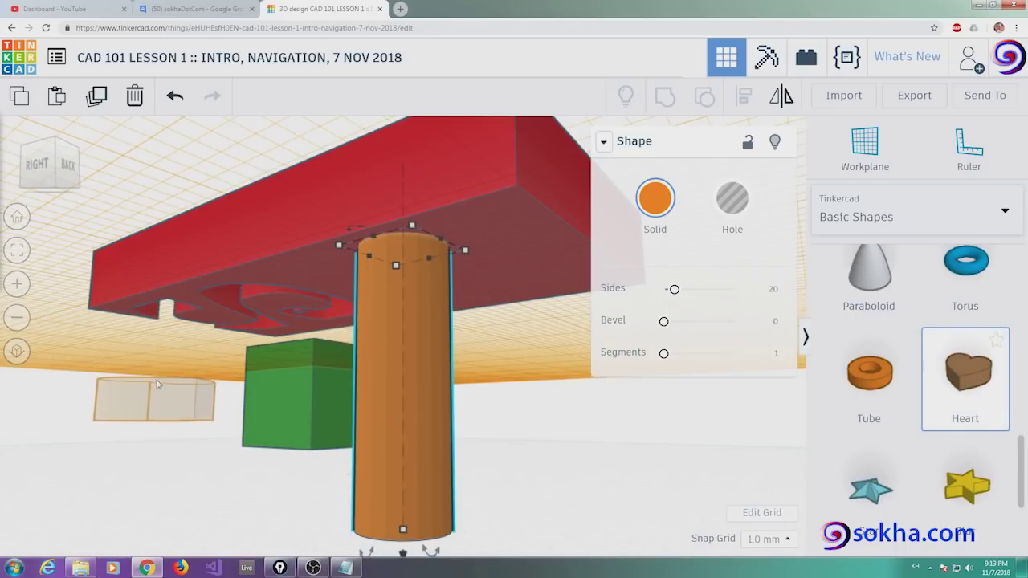
{"action": "left_click_drag", "start_coordinate": [168, 419], "coordinate": [177, 399]}
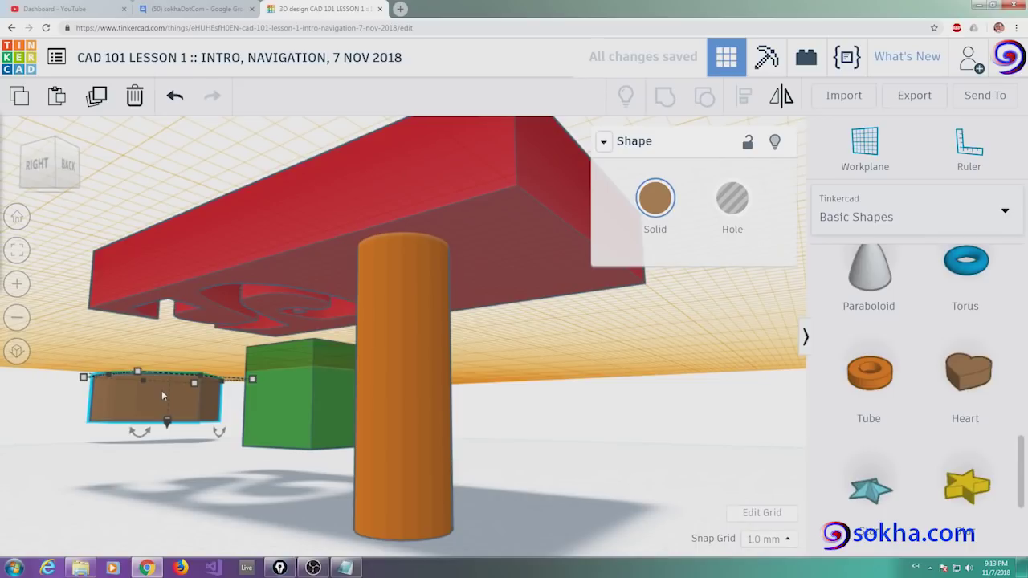
{"action": "left_click", "coordinate": [655, 199]}
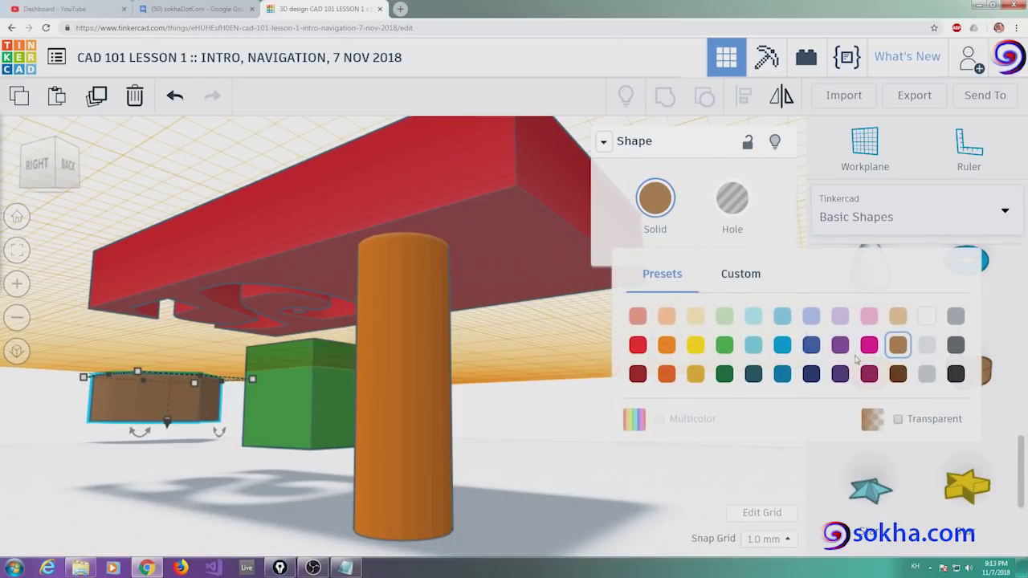
{"action": "left_click", "coordinate": [755, 345]}
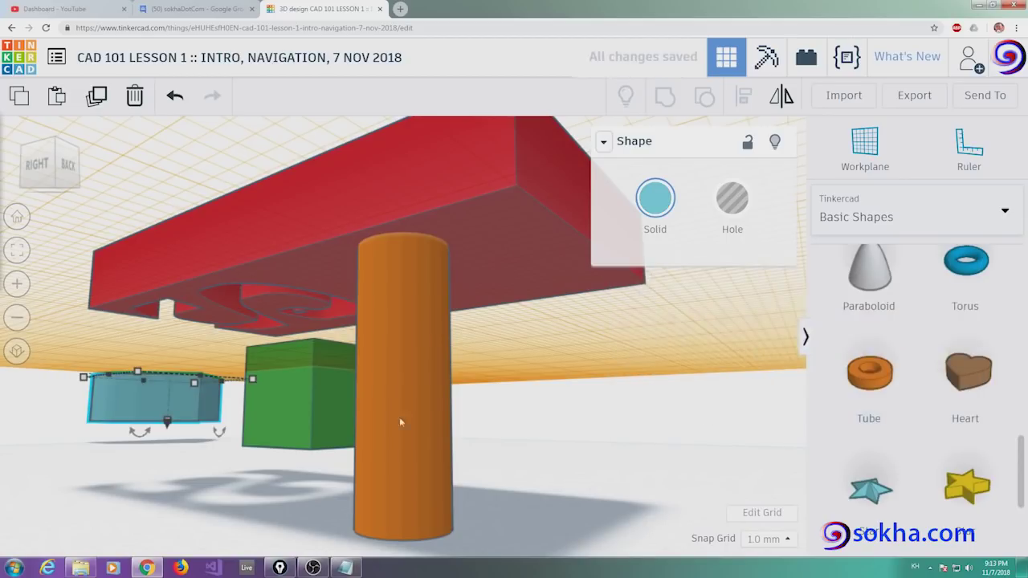
{"action": "mouse_move", "coordinate": [316, 248]}
{"action": "right_mouse_down"}
{"action": "mouse_move", "coordinate": [415, 275]}
{"action": "mouse_move", "coordinate": [530, 331]}
{"action": "right_mouse_up"}
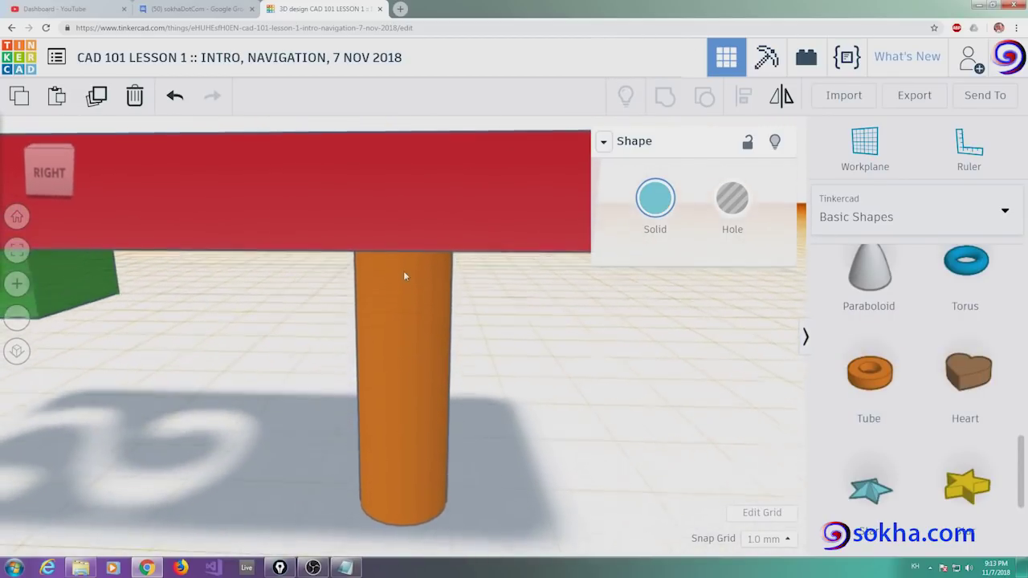
- Move the light blue heart from the green cube to just right of the red block
{"action": "left_click", "coordinate": [18, 320]}
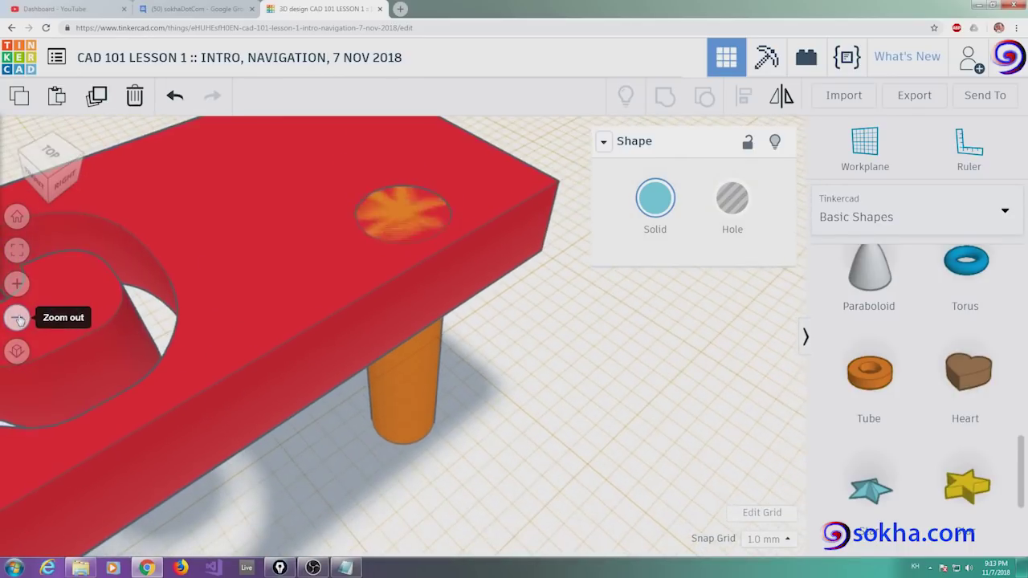
{"action": "left_click", "coordinate": [18, 319]}
{"action": "left_click", "coordinate": [18, 320]}
{"action": "left_click", "coordinate": [18, 318]}
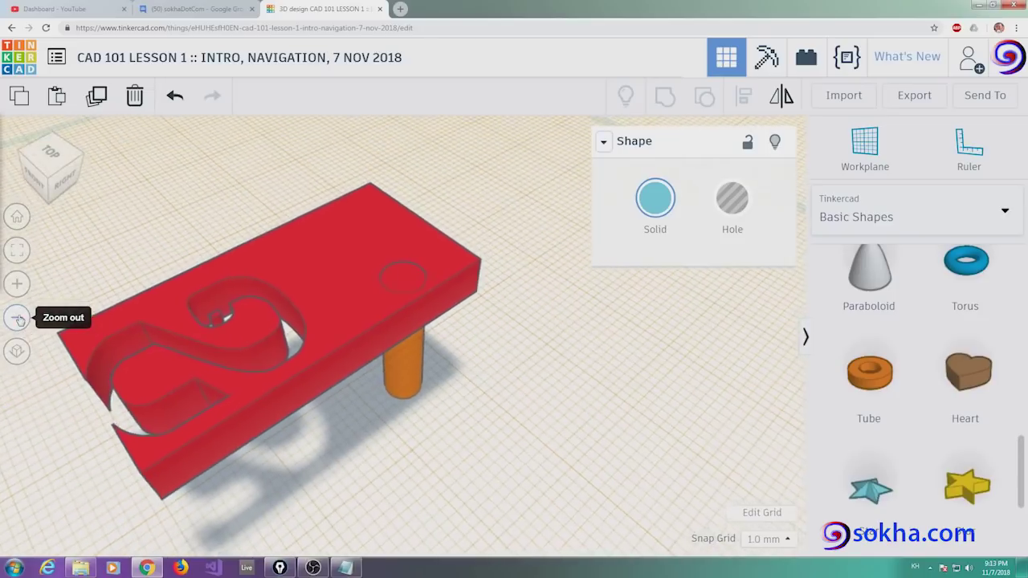
{"action": "left_click", "coordinate": [18, 319]}
{"action": "left_click", "coordinate": [18, 319]}
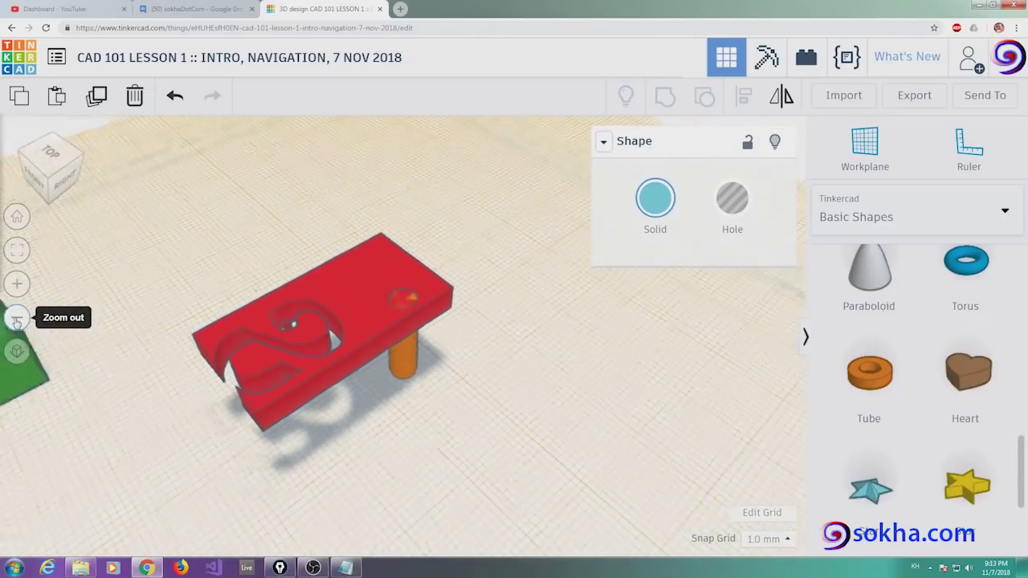
{"action": "left_click", "coordinate": [18, 320]}
{"action": "left_click", "coordinate": [16, 217]}
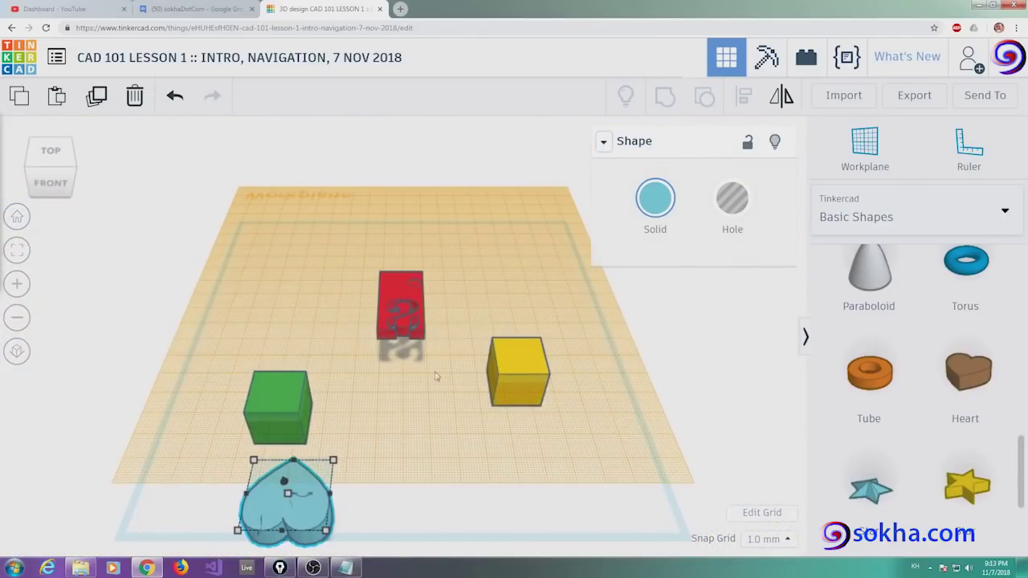
{"action": "left_click_drag", "start_coordinate": [294, 489], "coordinate": [412, 379]}
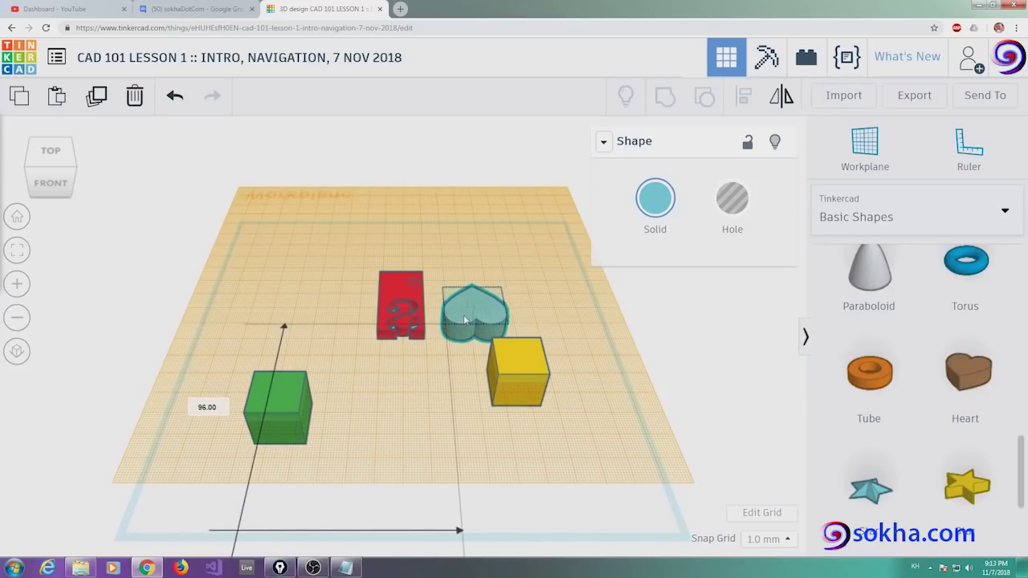
{"action": "left_click_drag", "start_coordinate": [412, 380], "coordinate": [463, 315]}
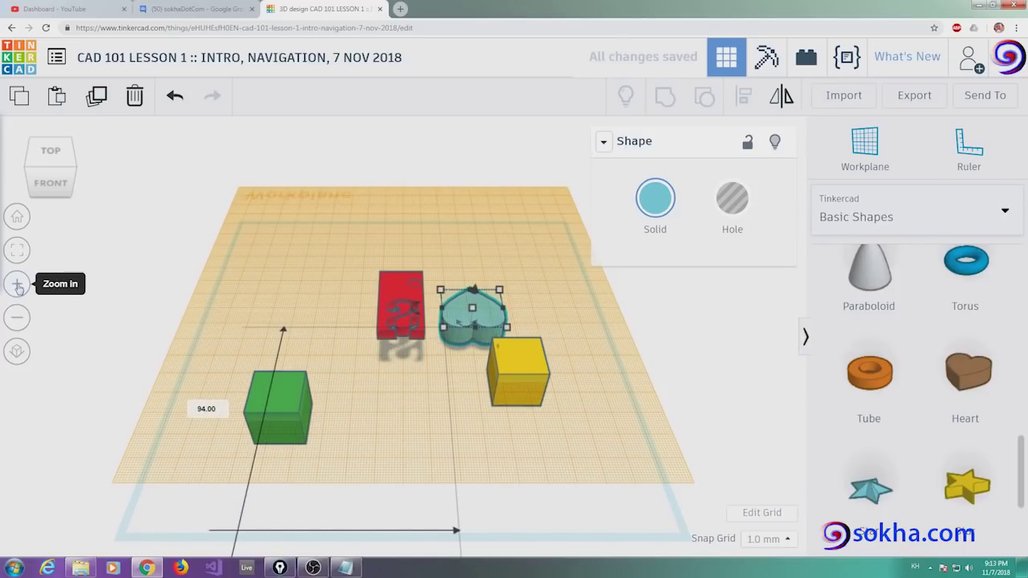
{"action": "left_click", "coordinate": [17, 285]}
{"action": "left_click", "coordinate": [18, 285]}
{"action": "left_click", "coordinate": [18, 286]}
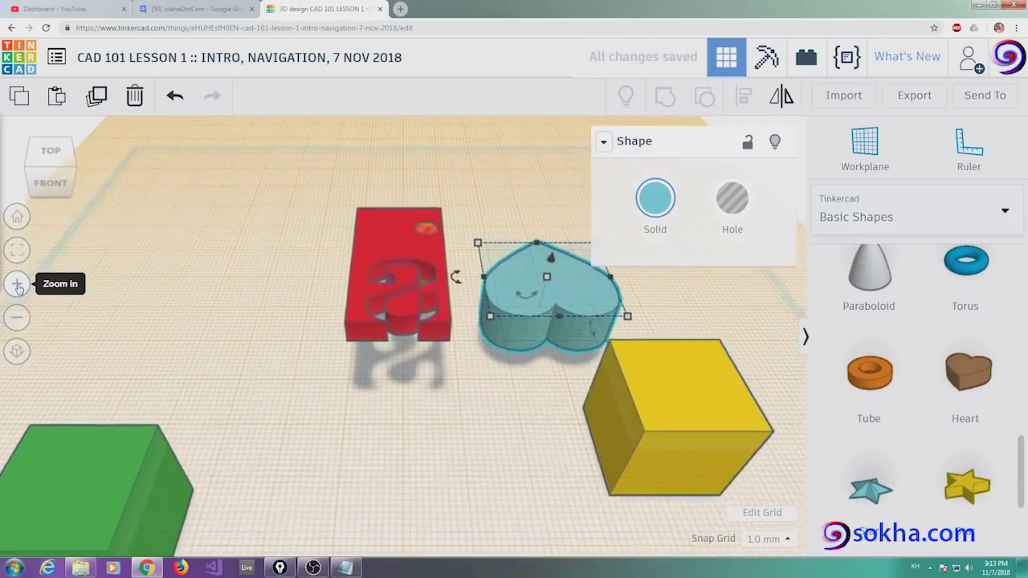
{"action": "left_click", "coordinate": [18, 286]}
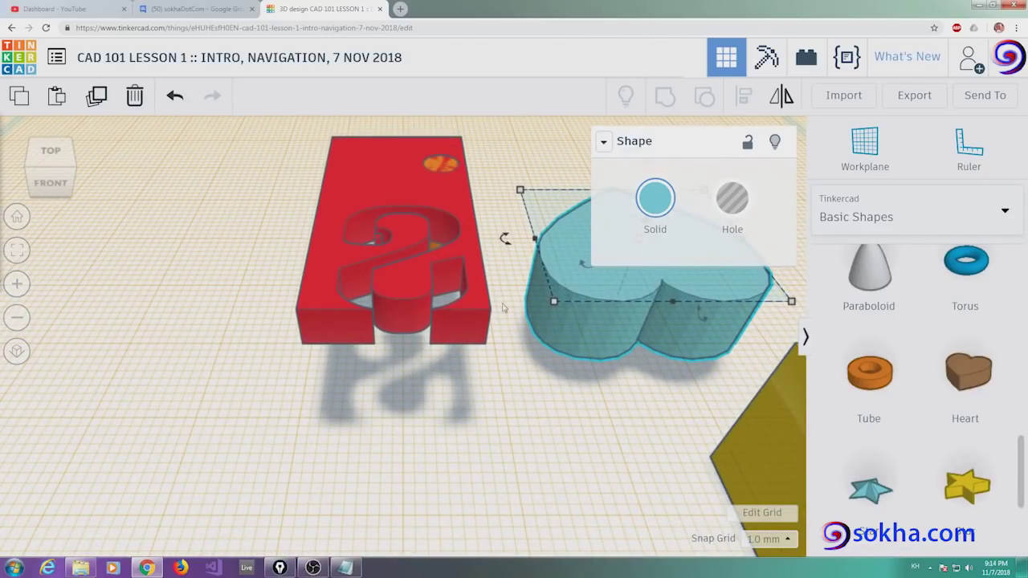
{"action": "mouse_move", "coordinate": [509, 312]}
{"action": "right_mouse_down"}
{"action": "mouse_move", "coordinate": [277, 266]}
{"action": "mouse_move", "coordinate": [268, 195]}
{"action": "right_mouse_up"}
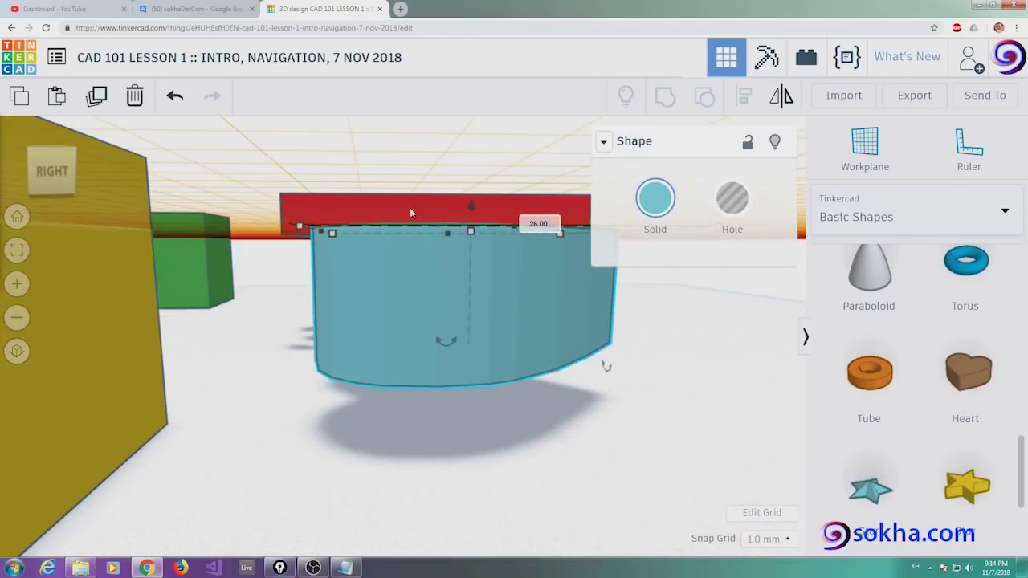
- Tilt the light blue heart up onto its edge with its rotation arrow
{"action": "right_click_drag", "start_coordinate": [413, 208], "coordinate": [387, 385]}
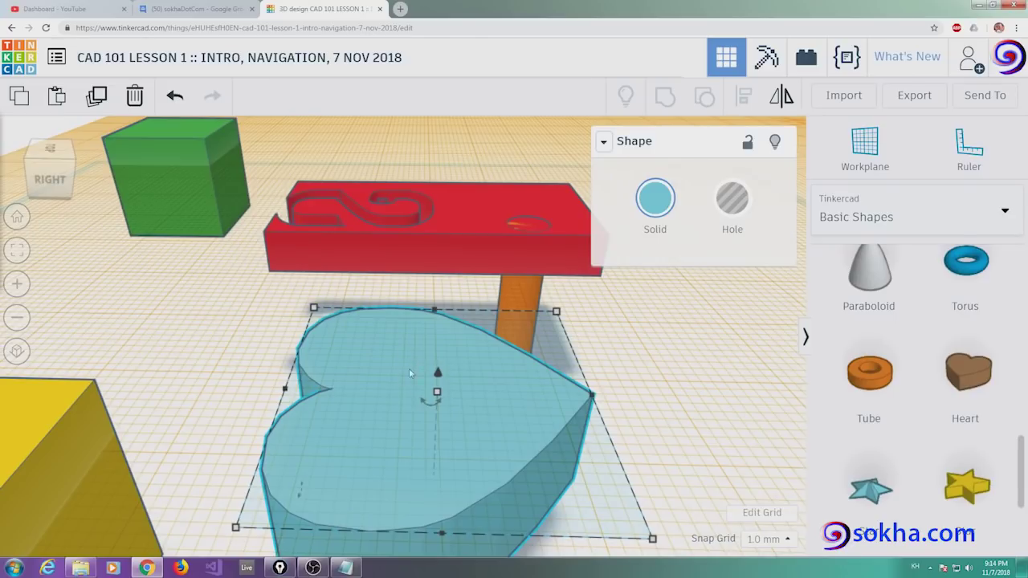
{"action": "mouse_move", "coordinate": [467, 368]}
{"action": "right_mouse_down"}
{"action": "mouse_move", "coordinate": [356, 333]}
{"action": "mouse_move", "coordinate": [241, 331]}
{"action": "right_mouse_up"}
{"action": "right_click_drag", "start_coordinate": [237, 418], "coordinate": [207, 389]}
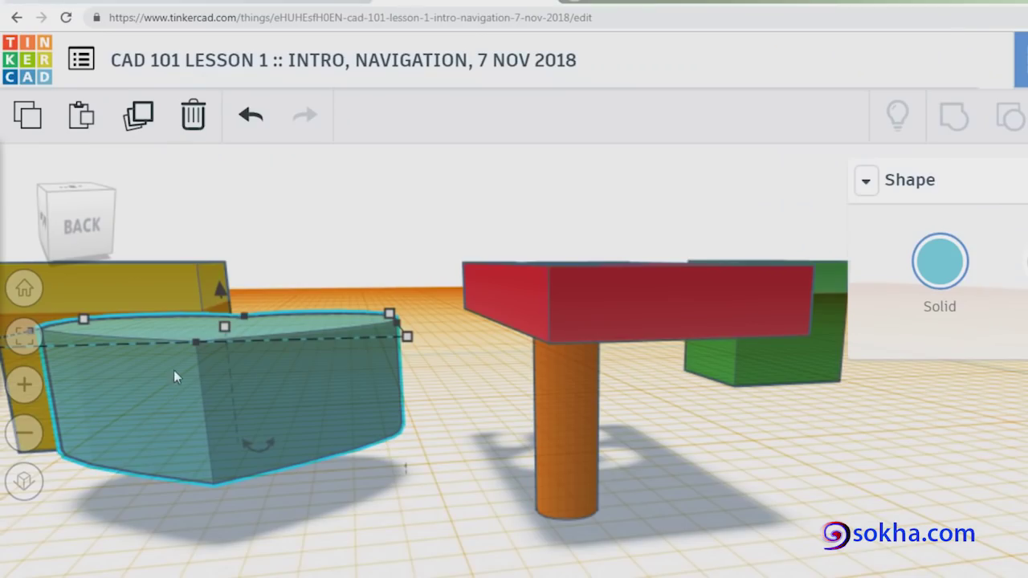
{"action": "mouse_move", "coordinate": [268, 443]}
{"action": "left_mouse_down"}
{"action": "mouse_move", "coordinate": [197, 489]}
{"action": "mouse_move", "coordinate": [125, 488]}
{"action": "mouse_move", "coordinate": [81, 459]}
{"action": "mouse_move", "coordinate": [57, 424]}
{"action": "mouse_move", "coordinate": [36, 342]}
{"action": "mouse_move", "coordinate": [33, 386]}
{"action": "left_mouse_up"}
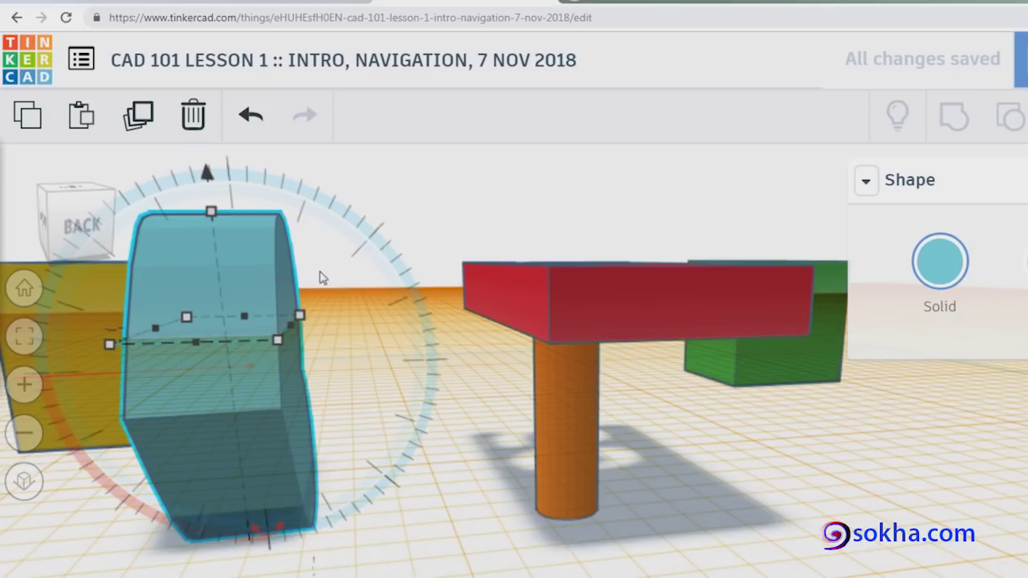
{"action": "mouse_move", "coordinate": [187, 259]}
{"action": "right_mouse_down"}
{"action": "mouse_move", "coordinate": [417, 250]}
{"action": "mouse_move", "coordinate": [470, 257]}
{"action": "mouse_move", "coordinate": [484, 291]}
{"action": "mouse_move", "coordinate": [498, 252]}
{"action": "mouse_move", "coordinate": [489, 259]}
{"action": "mouse_move", "coordinate": [582, 404]}
{"action": "right_mouse_up"}
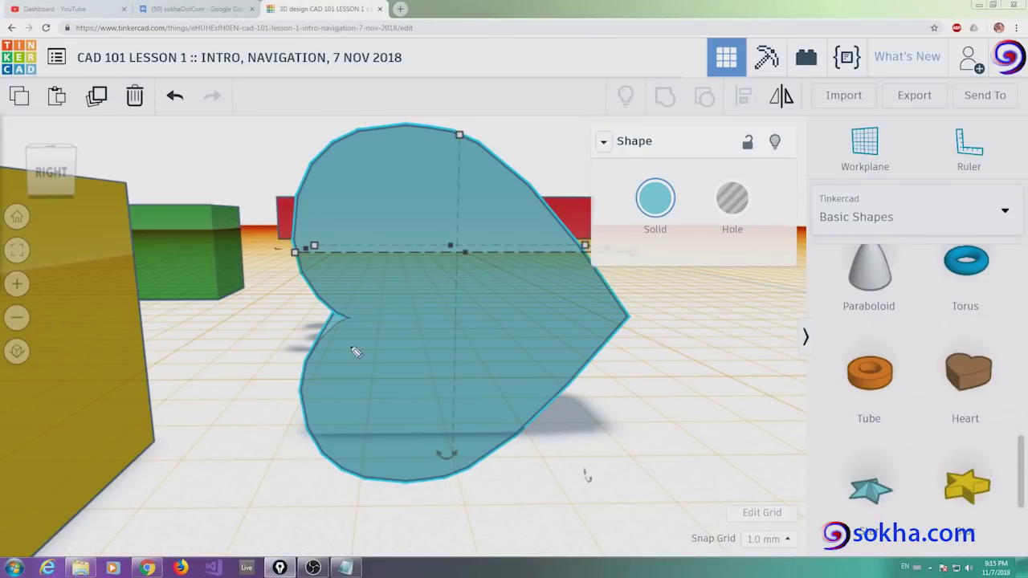
- Rotate the upright heart 90° about its base so it faces forward
{"action": "left_click_drag", "start_coordinate": [450, 419], "coordinate": [460, 418]}
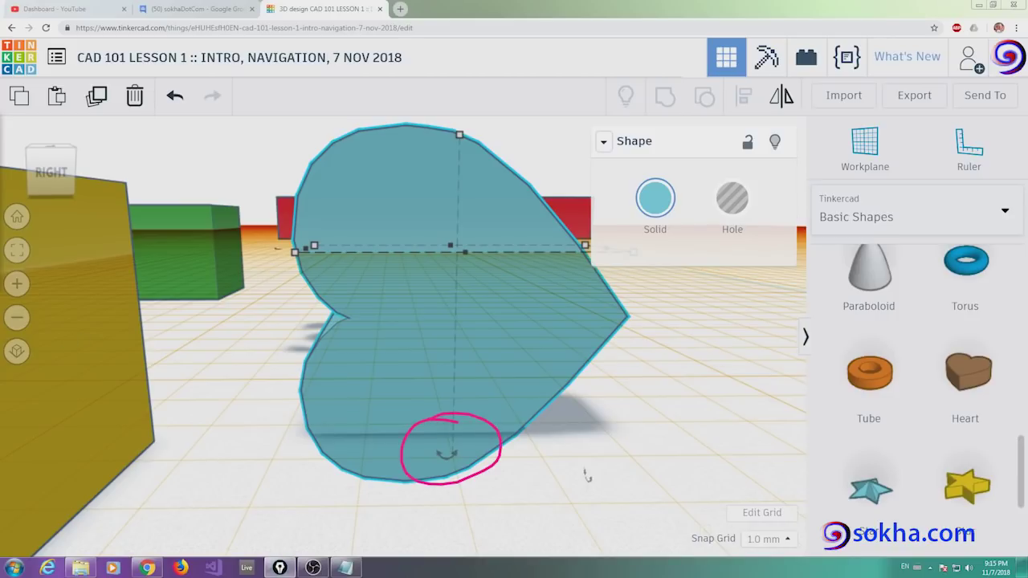
{"action": "left_click_drag", "start_coordinate": [446, 454], "coordinate": [428, 456]}
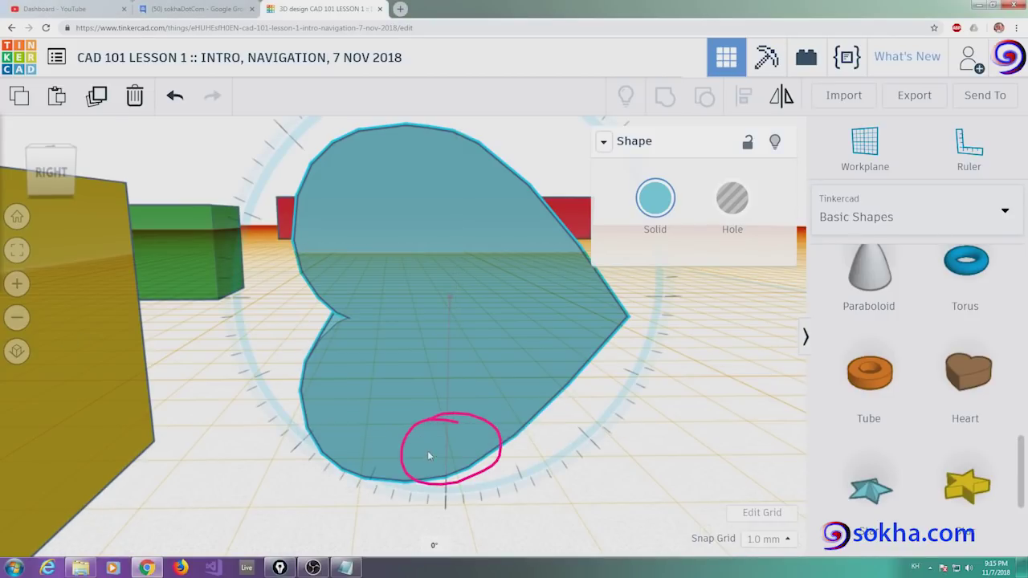
{"action": "left_click_drag", "start_coordinate": [412, 402], "coordinate": [374, 311]}
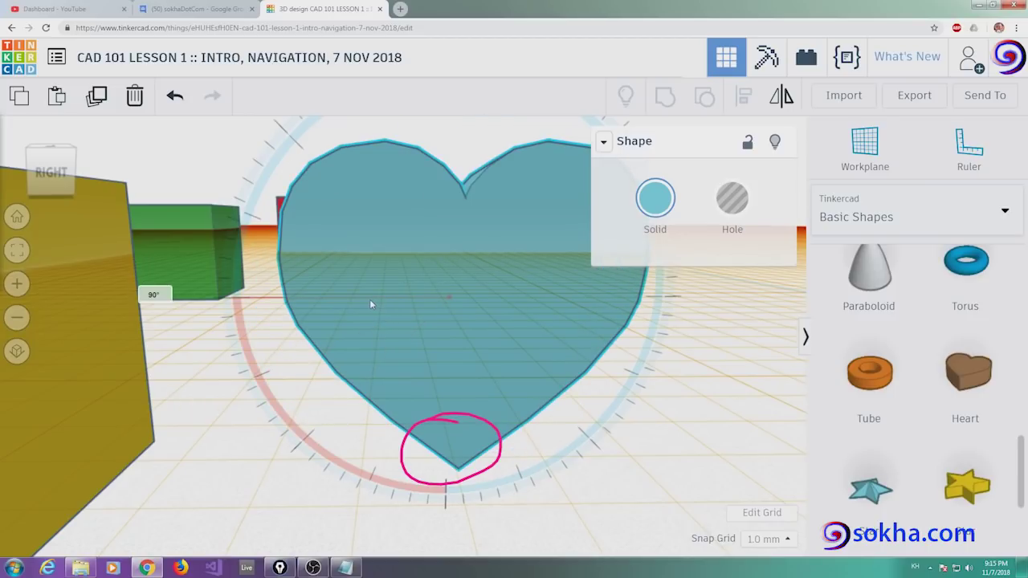
{"action": "left_click_drag", "start_coordinate": [371, 304], "coordinate": [371, 304]}
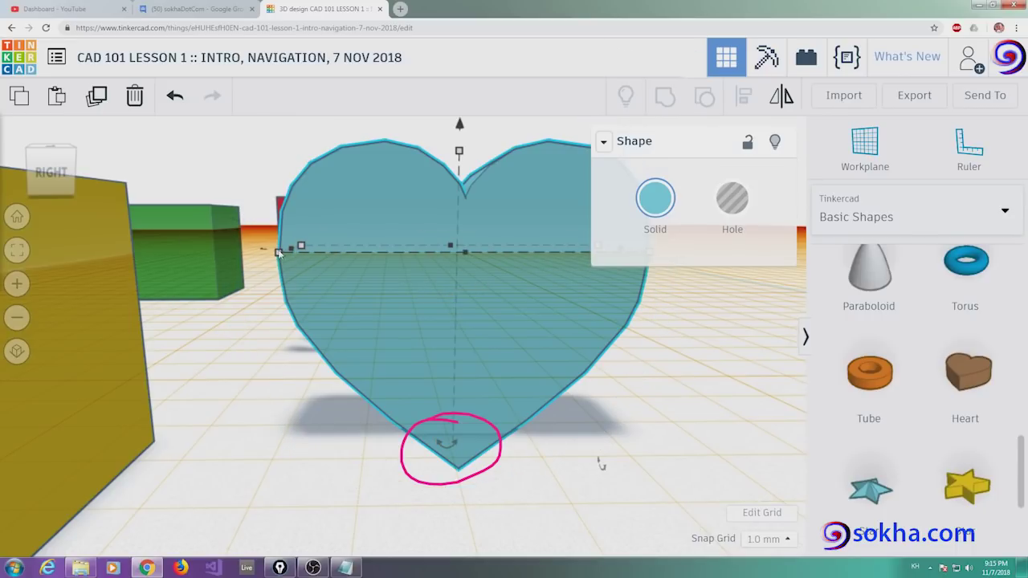
- Resize the heart to 15 mm high and about 9 mm wide, then slide it under the red block
{"action": "mouse_move", "coordinate": [458, 151]}
{"action": "left_click_drag", "start_coordinate": [459, 152], "coordinate": [461, 288]}
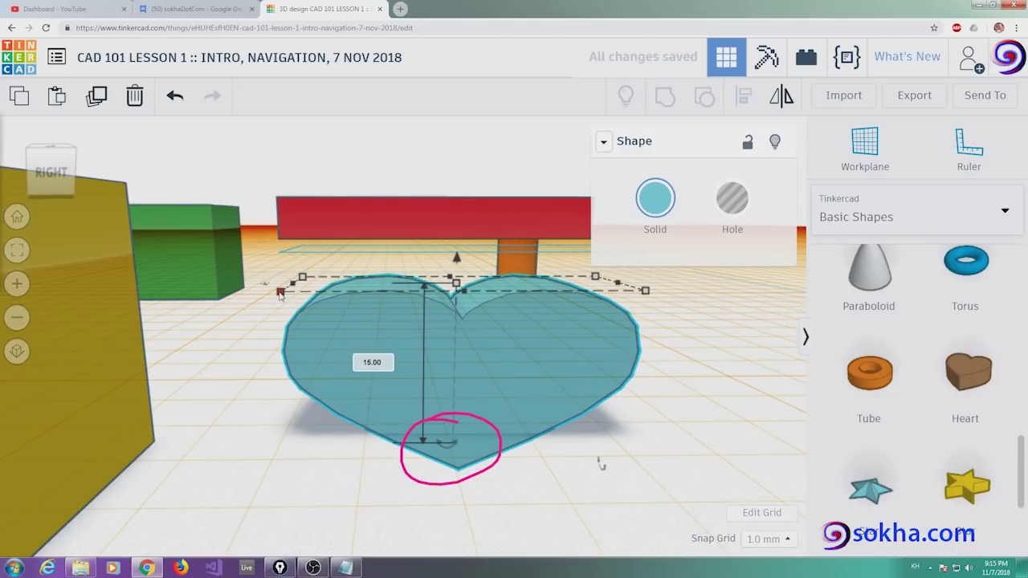
{"action": "left_click_drag", "start_coordinate": [280, 291], "coordinate": [478, 289]}
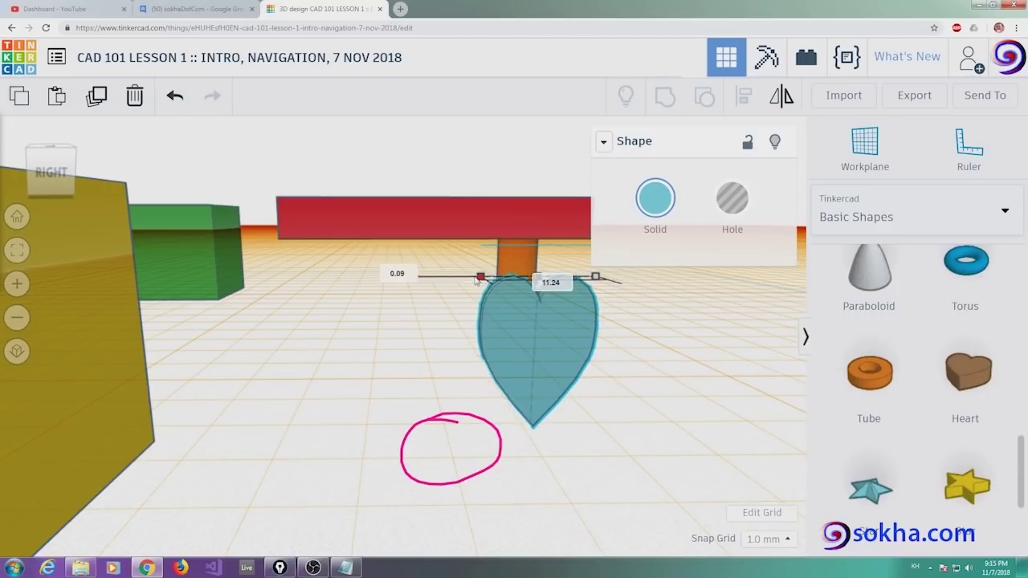
{"action": "mouse_move", "coordinate": [571, 347]}
{"action": "left_mouse_down"}
{"action": "mouse_move", "coordinate": [389, 315]}
{"action": "mouse_move", "coordinate": [376, 289]}
{"action": "left_mouse_up"}
{"action": "mouse_move", "coordinate": [473, 299]}
{"action": "right_mouse_down"}
{"action": "mouse_move", "coordinate": [452, 364]}
{"action": "mouse_move", "coordinate": [457, 276]}
{"action": "mouse_move", "coordinate": [412, 297]}
{"action": "mouse_move", "coordinate": [419, 331]}
{"action": "right_mouse_up"}
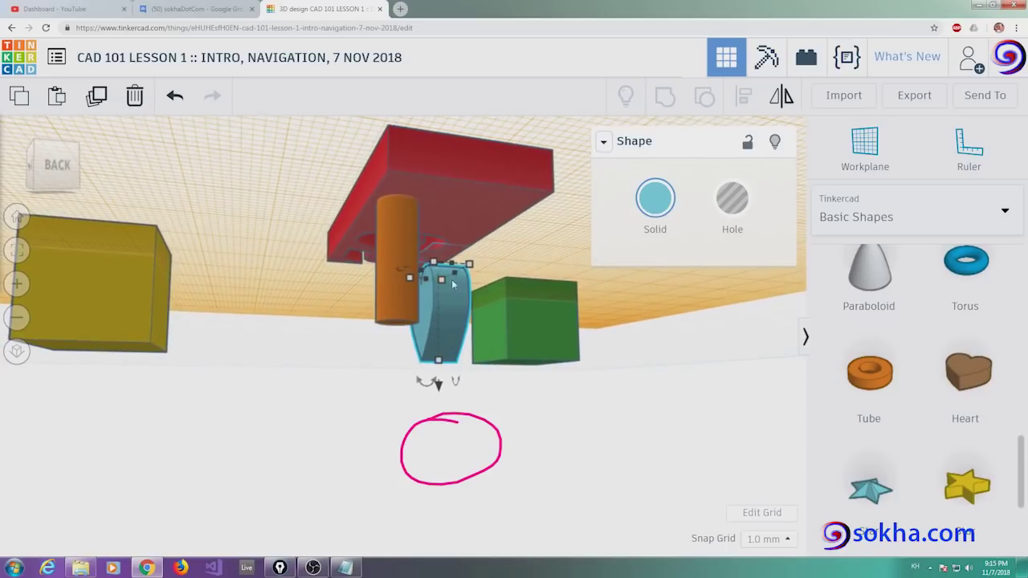
- Move the heart beside the yellow box and make it narrower and longer
{"action": "left_click_drag", "start_coordinate": [455, 303], "coordinate": [309, 302]}
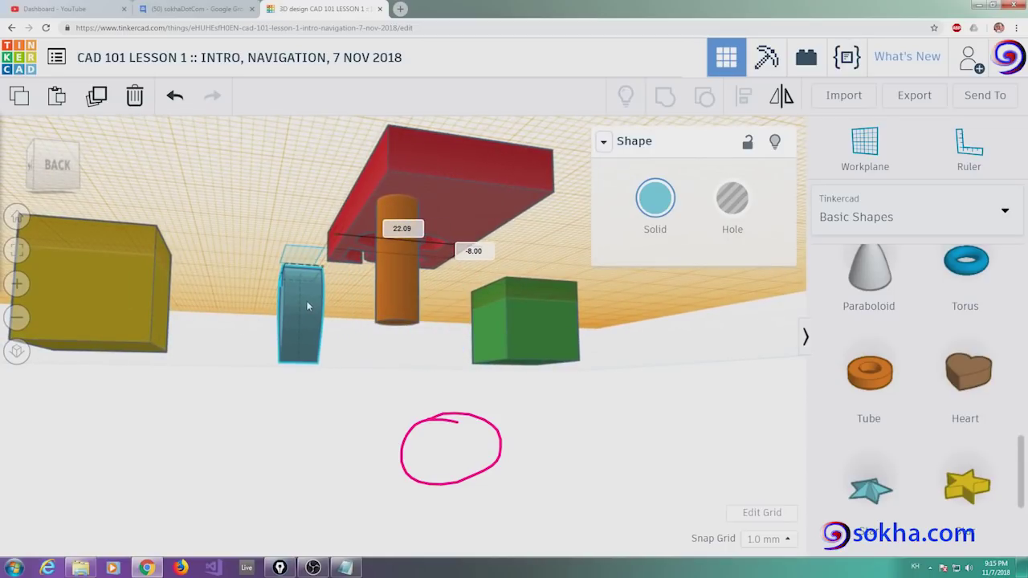
{"action": "left_click_drag", "start_coordinate": [303, 323], "coordinate": [296, 274]}
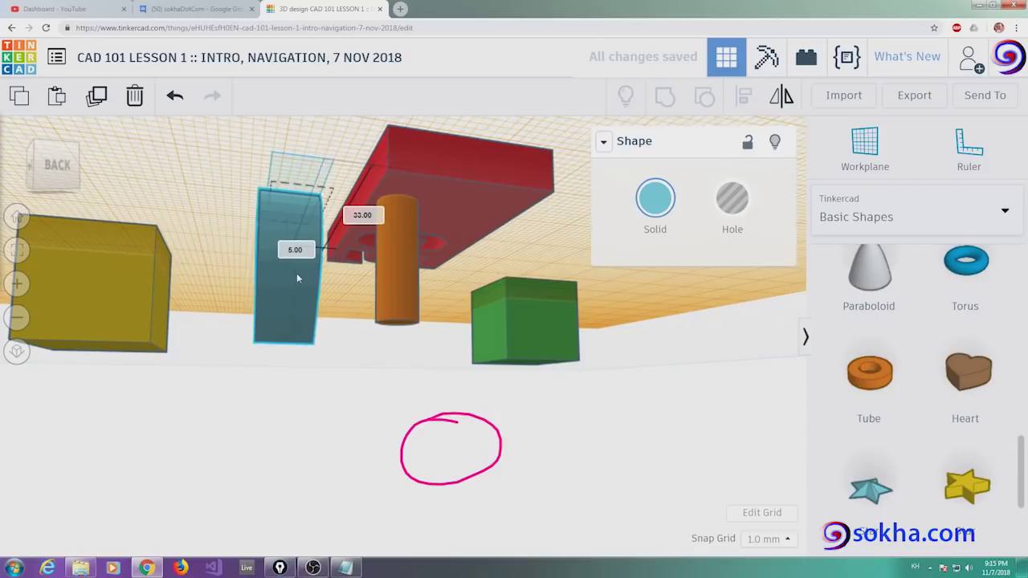
{"action": "mouse_move", "coordinate": [284, 374]}
{"action": "right_mouse_down"}
{"action": "mouse_move", "coordinate": [510, 292]}
{"action": "mouse_move", "coordinate": [337, 368]}
{"action": "right_mouse_up"}
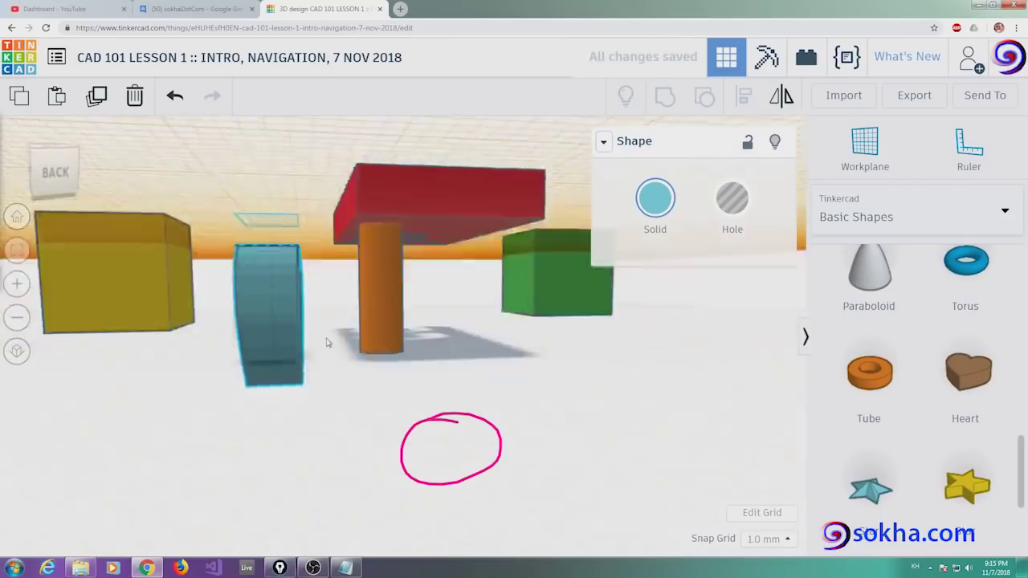
{"action": "right_click_drag", "start_coordinate": [337, 368], "coordinate": [386, 386]}
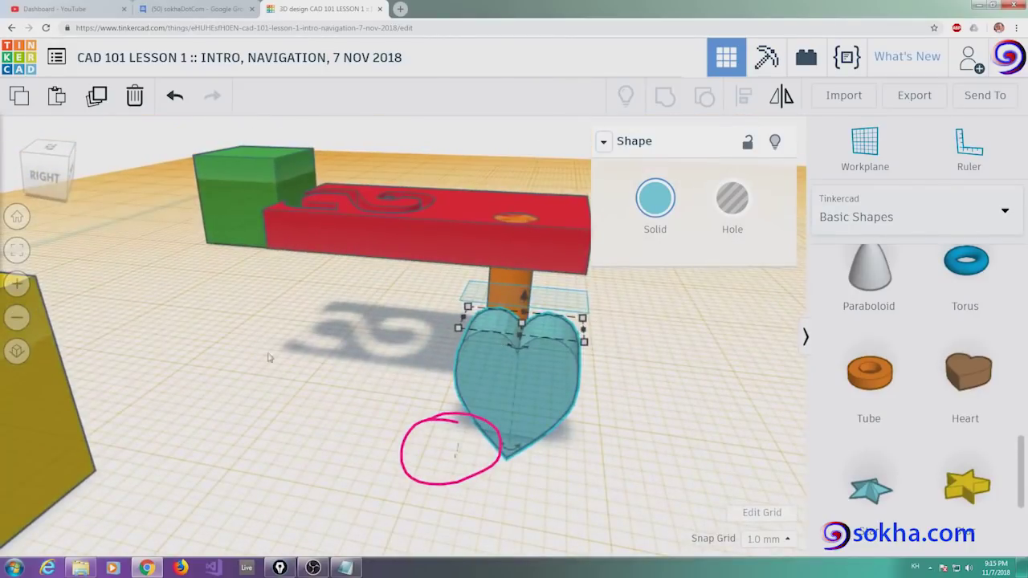
{"action": "key", "text": "Escape"}
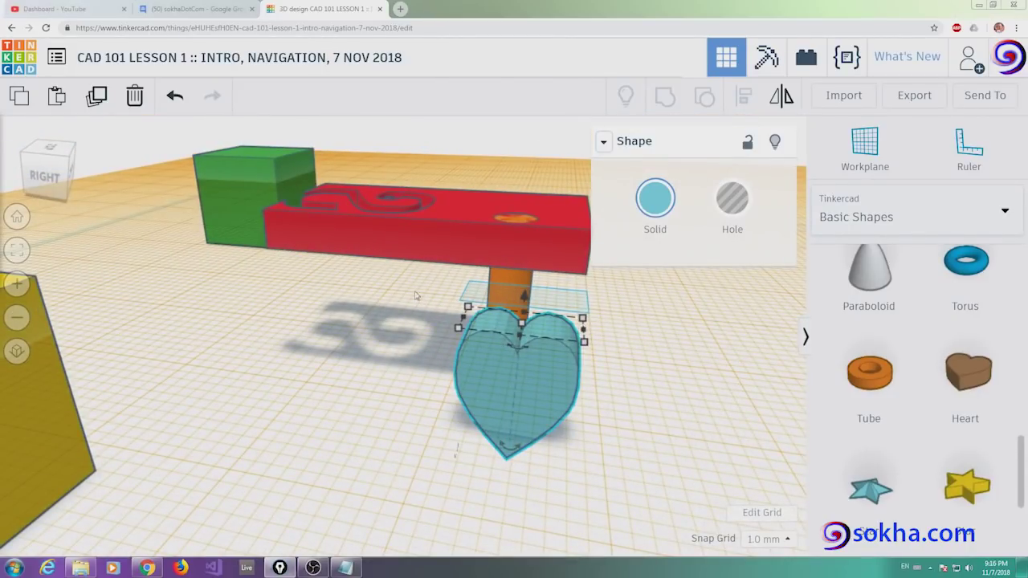
{"action": "mouse_move", "coordinate": [457, 327]}
{"action": "left_mouse_down"}
{"action": "mouse_move", "coordinate": [473, 353]}
{"action": "mouse_move", "coordinate": [495, 319]}
{"action": "left_mouse_up"}
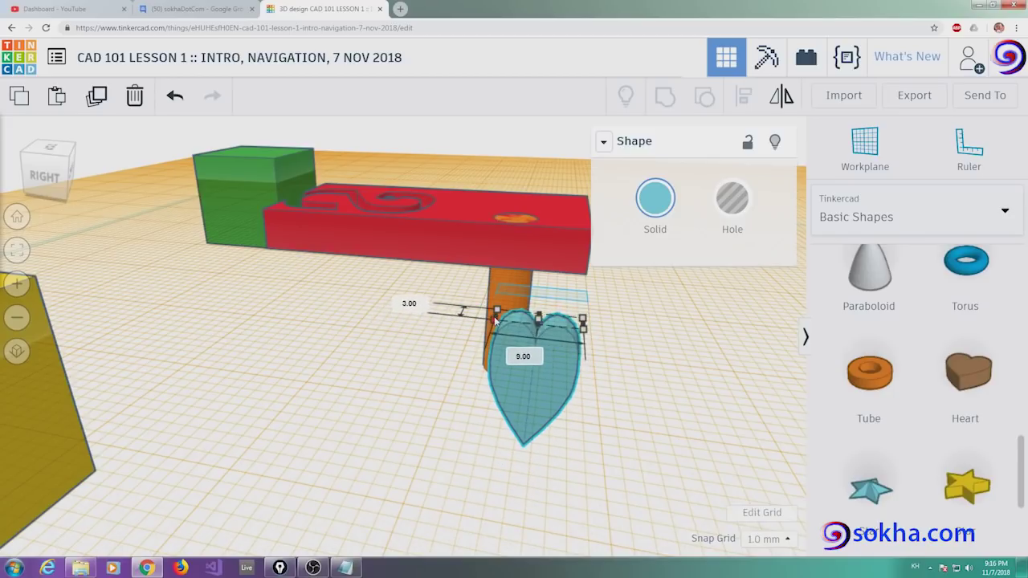
- Stand the heart upright in front of the red block, undoing the stray move with Ctrl+Z
{"action": "mouse_move", "coordinate": [542, 386]}
{"action": "right_mouse_down"}
{"action": "mouse_move", "coordinate": [397, 317]}
{"action": "mouse_move", "coordinate": [522, 349]}
{"action": "mouse_move", "coordinate": [507, 335]}
{"action": "right_mouse_up"}
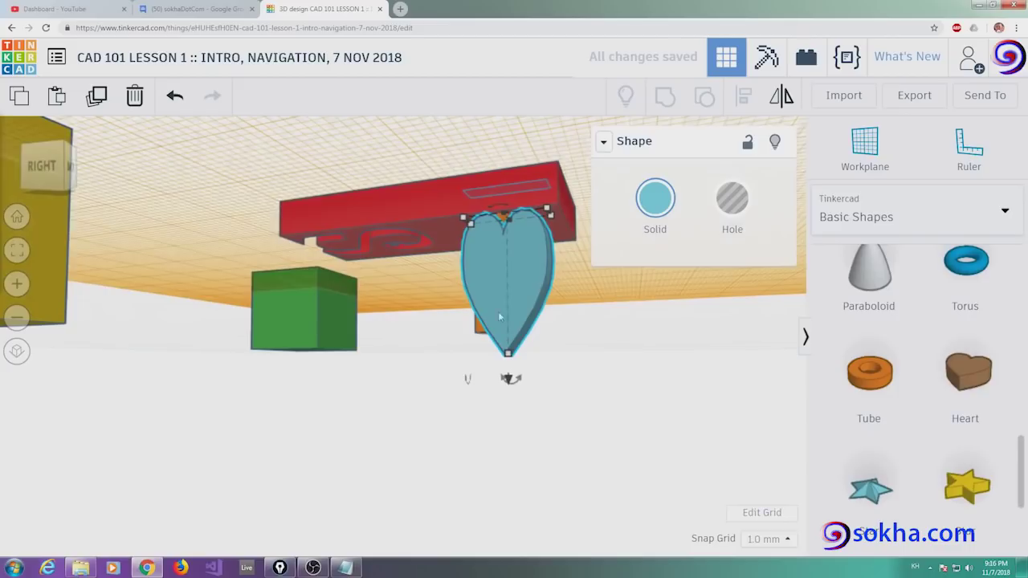
{"action": "left_click_drag", "start_coordinate": [515, 359], "coordinate": [506, 264]}
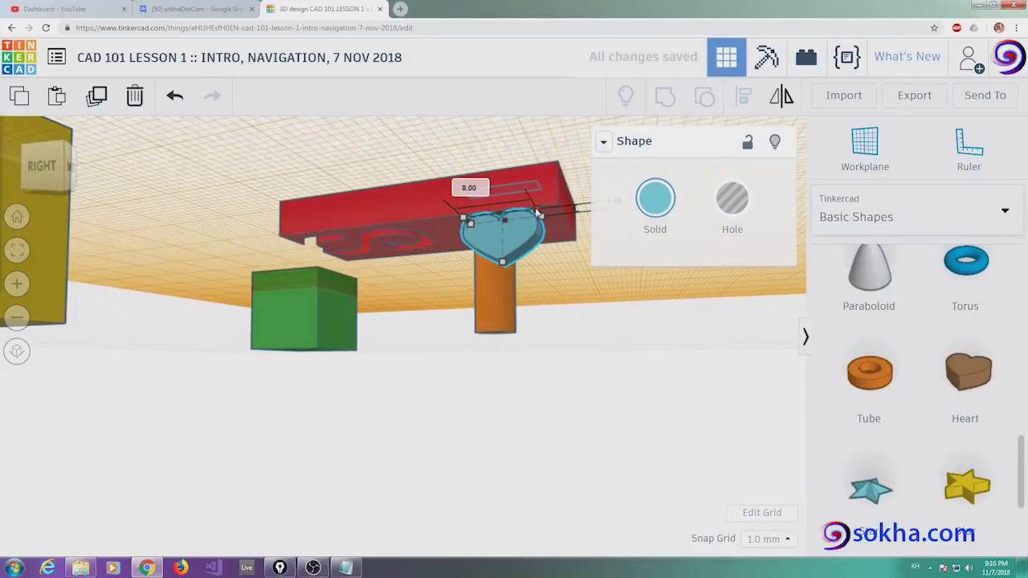
{"action": "left_click_drag", "start_coordinate": [518, 254], "coordinate": [497, 234]}
{"action": "right_click_drag", "start_coordinate": [441, 247], "coordinate": [484, 263]}
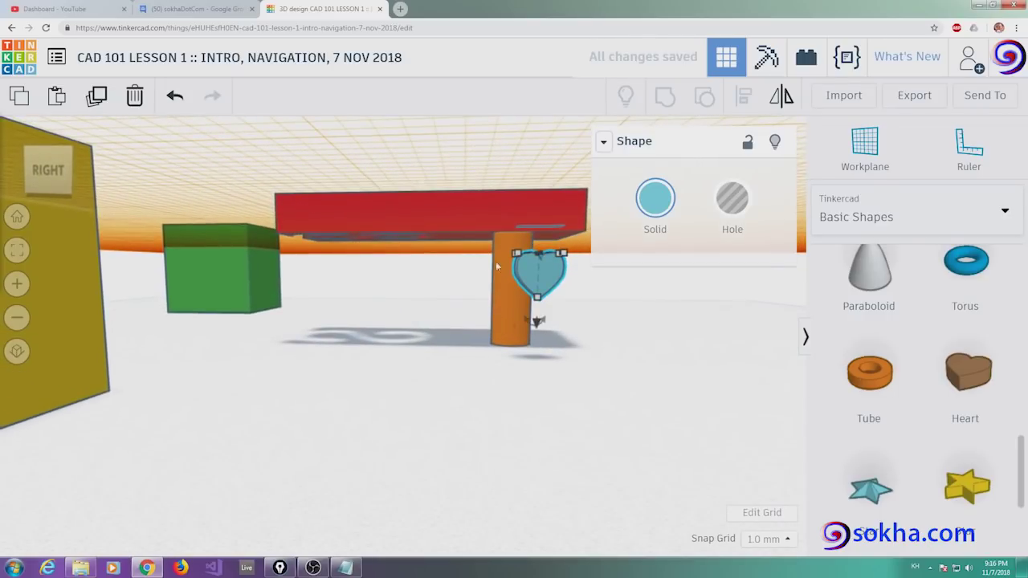
{"action": "left_click_drag", "start_coordinate": [534, 267], "coordinate": [414, 264]}
{"action": "key", "text": "ctrl+z"}
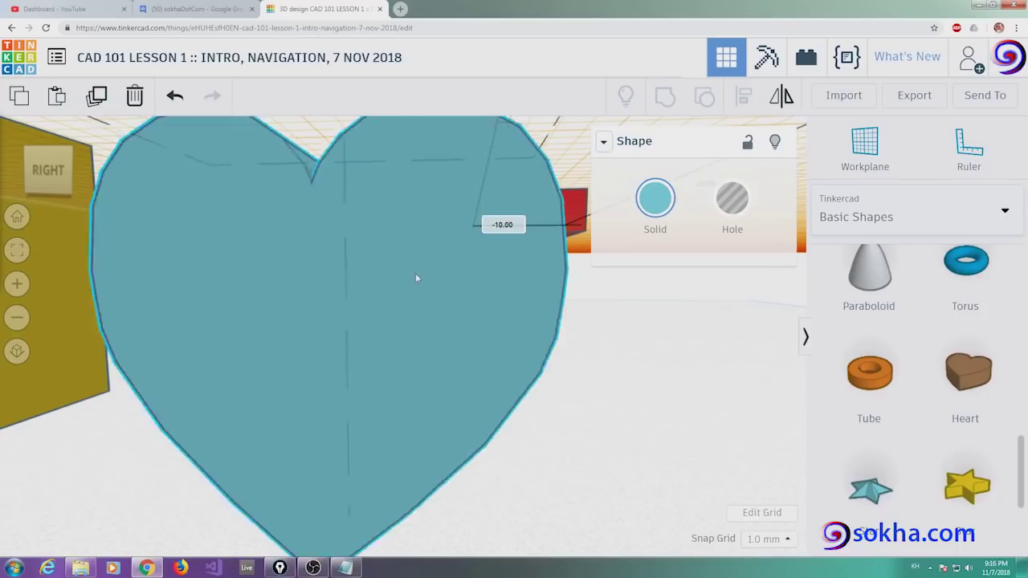
{"action": "key", "text": "ctrl+z"}
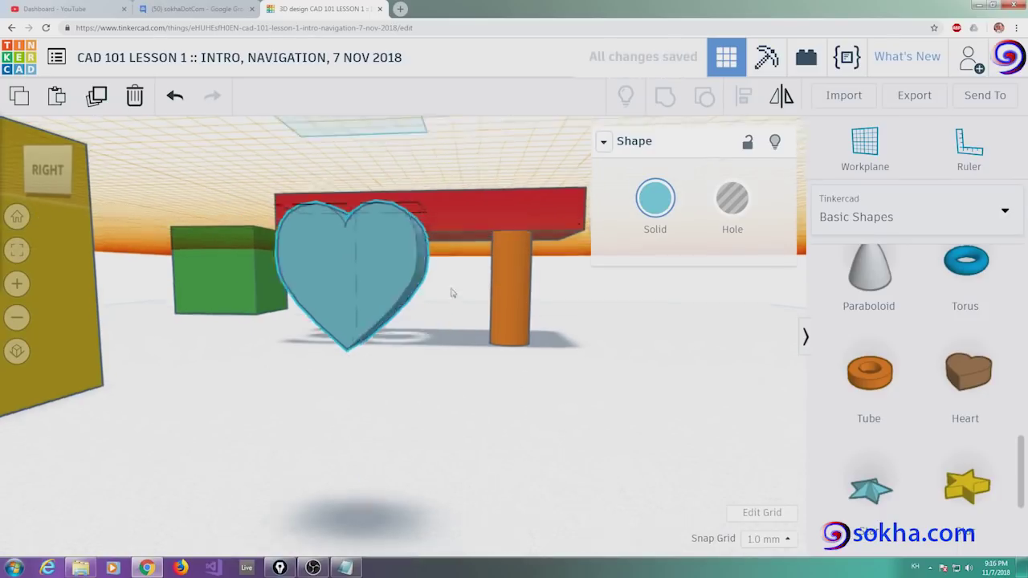
- Undo the extra heart placements and locate the small heart from the top view
{"action": "key", "text": "ctrl+z"}
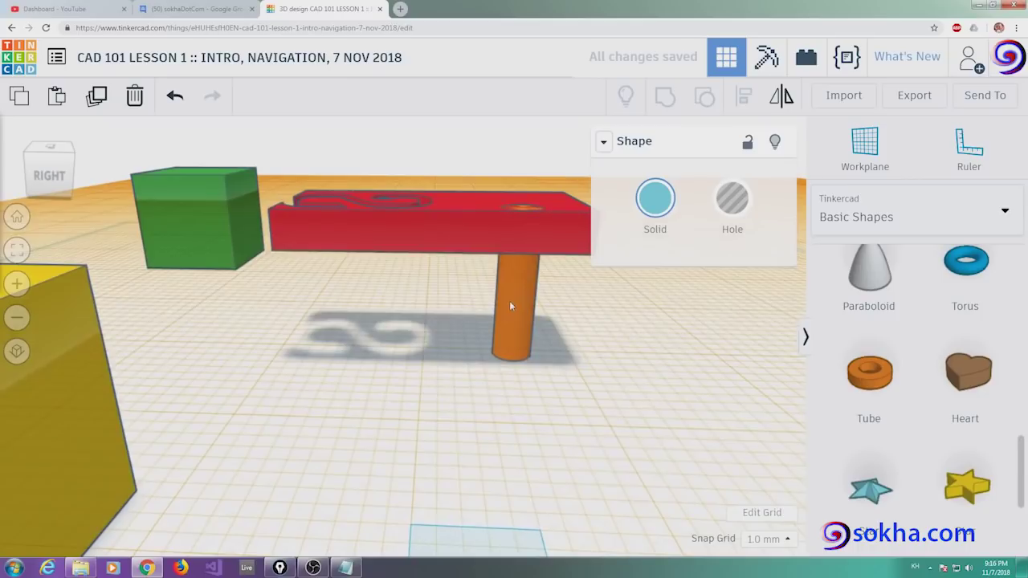
{"action": "key", "text": "ctrl+z"}
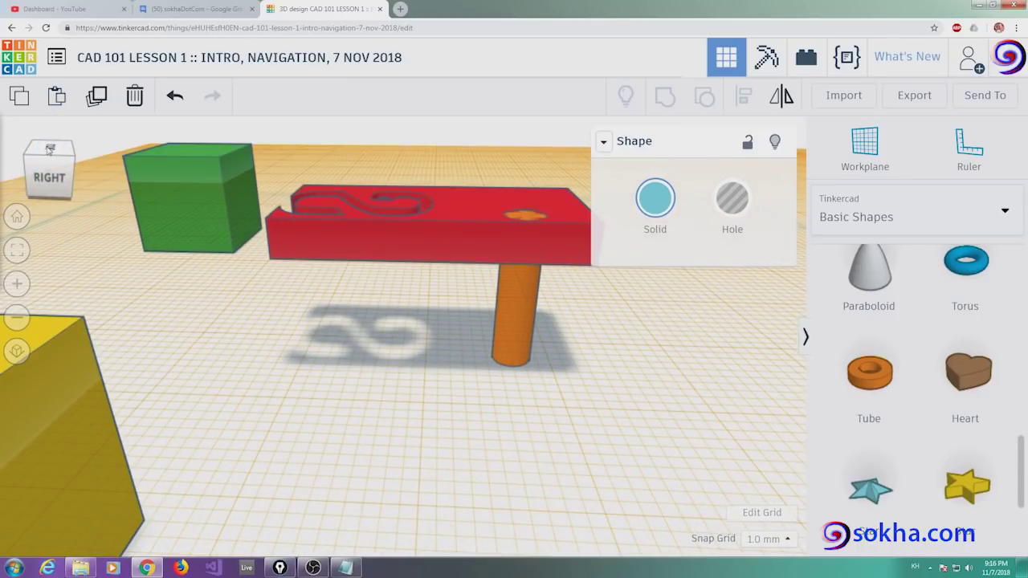
{"action": "left_click", "coordinate": [47, 160]}
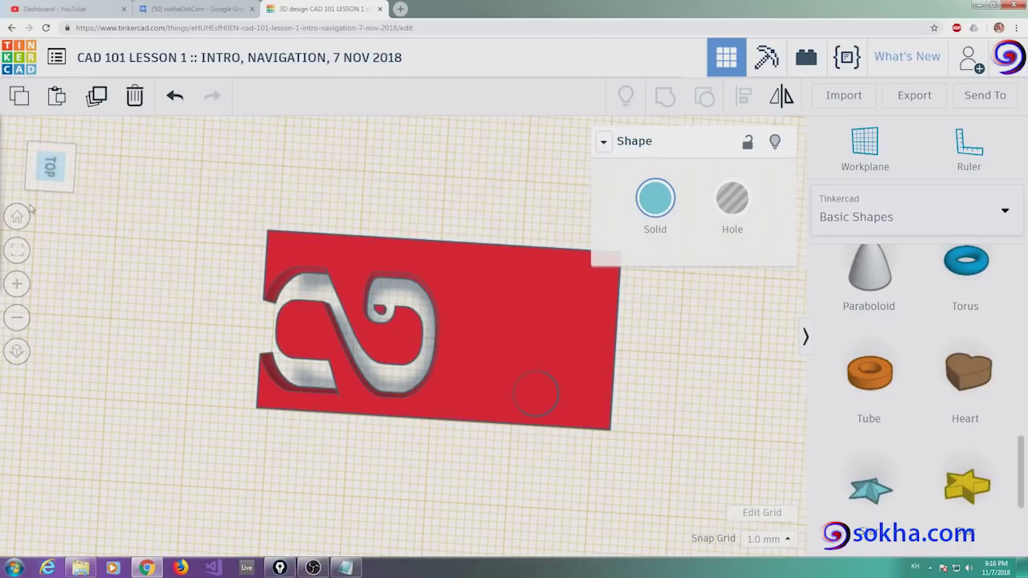
{"action": "left_click", "coordinate": [18, 318]}
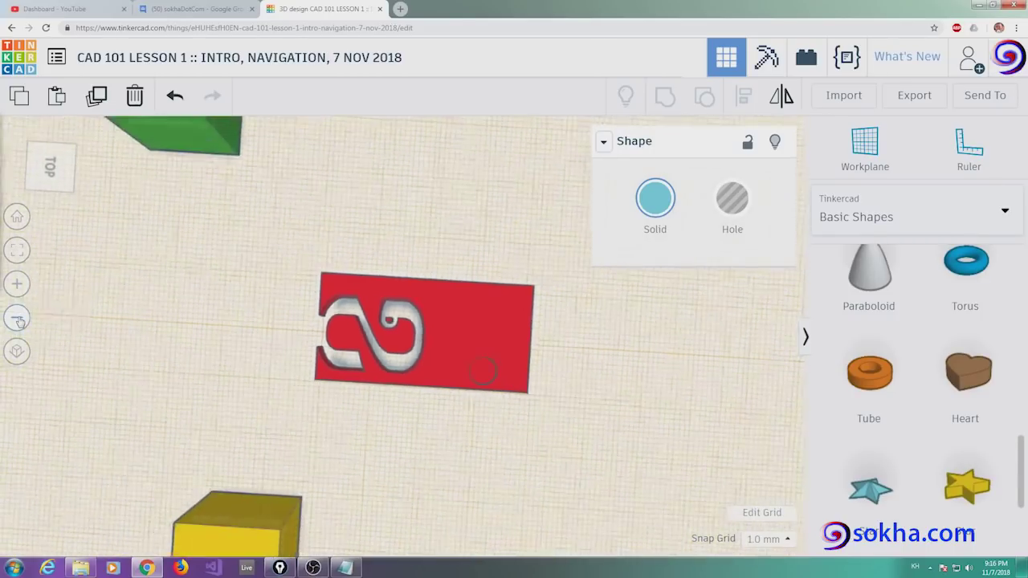
{"action": "scroll", "coordinate": [408, 516], "scroll_direction": "down", "scroll_amount": 2}
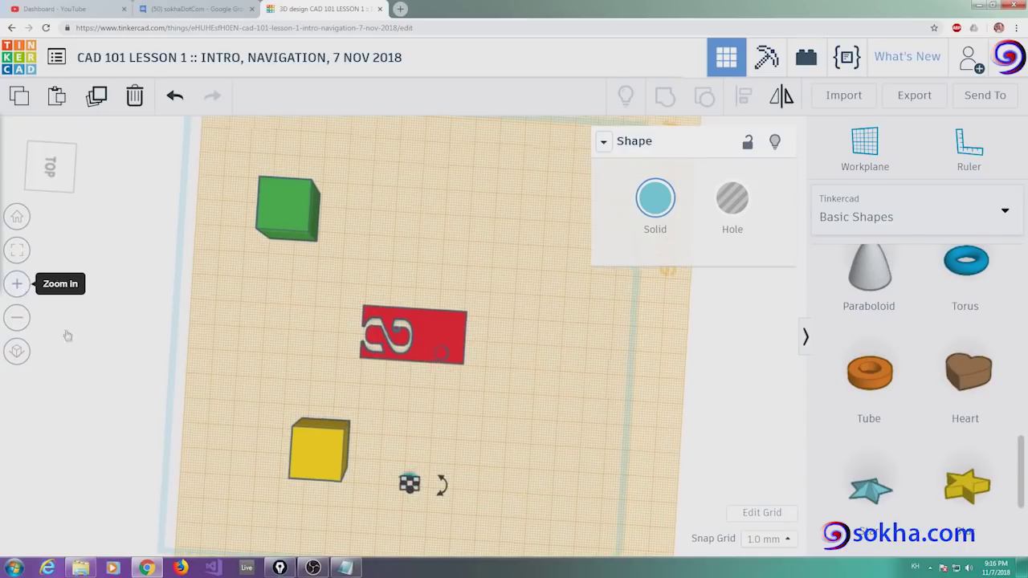
{"action": "left_click", "coordinate": [17, 283]}
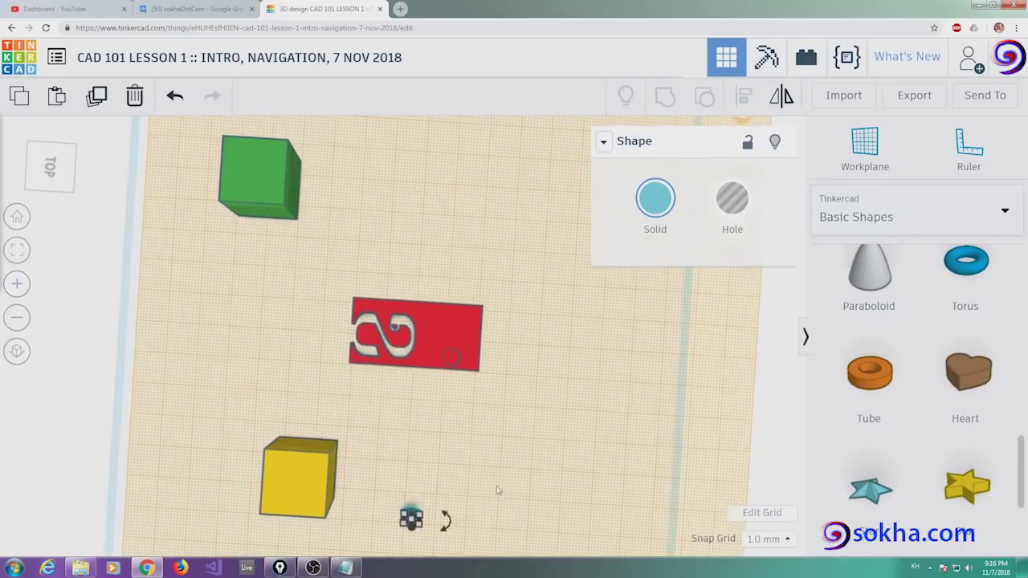
{"action": "left_click", "coordinate": [17, 250]}
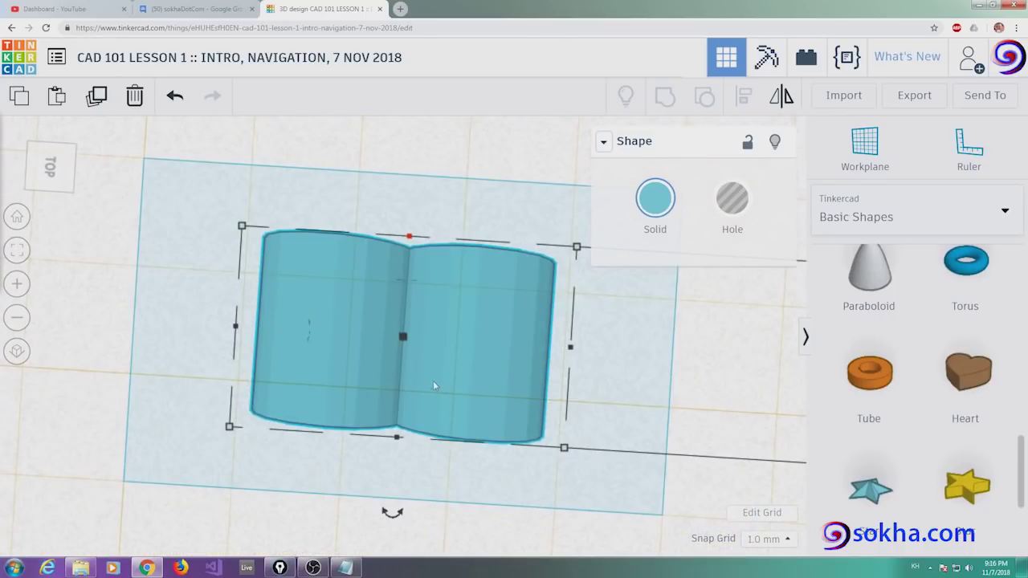
{"action": "left_click", "coordinate": [15, 320]}
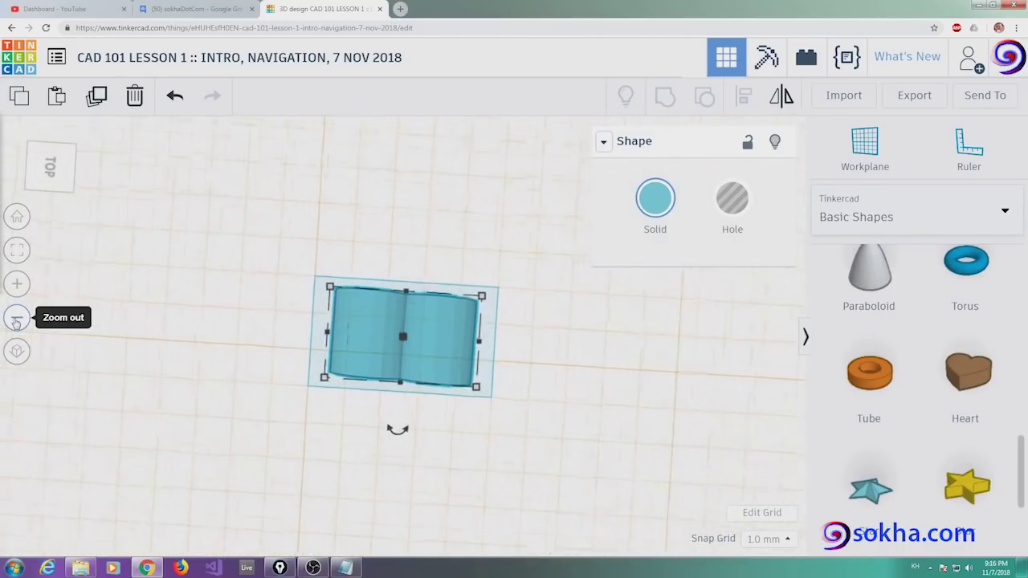
{"action": "left_click", "coordinate": [15, 320]}
{"action": "left_click", "coordinate": [15, 320]}
{"action": "left_click", "coordinate": [16, 320]}
{"action": "left_click", "coordinate": [15, 320]}
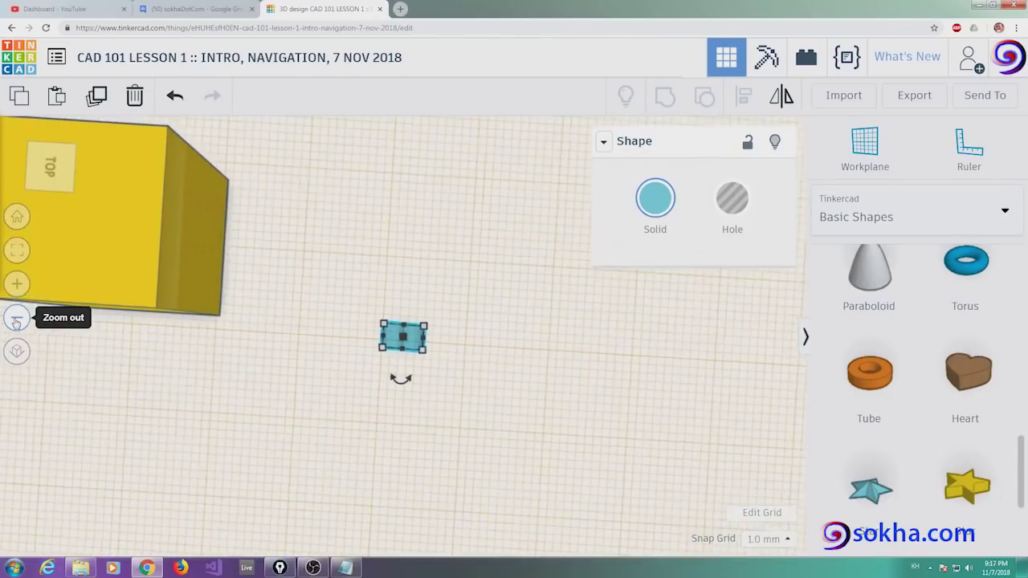
{"action": "left_click", "coordinate": [15, 320]}
- Drag the small heart 16 mm to sit under the red block beside the orange cylinder
{"action": "left_click_drag", "start_coordinate": [409, 338], "coordinate": [413, 154]}
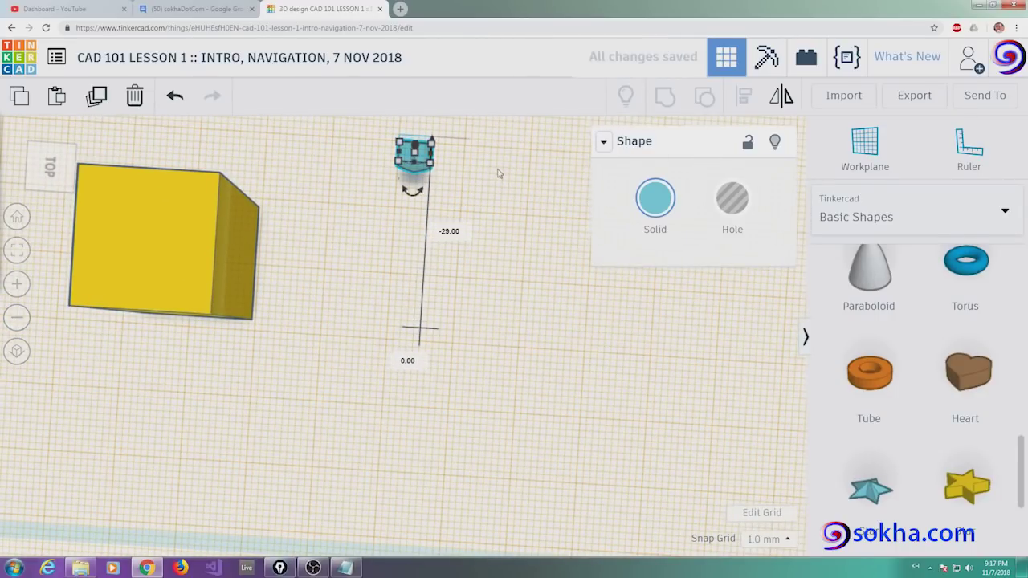
{"action": "left_click", "coordinate": [17, 216]}
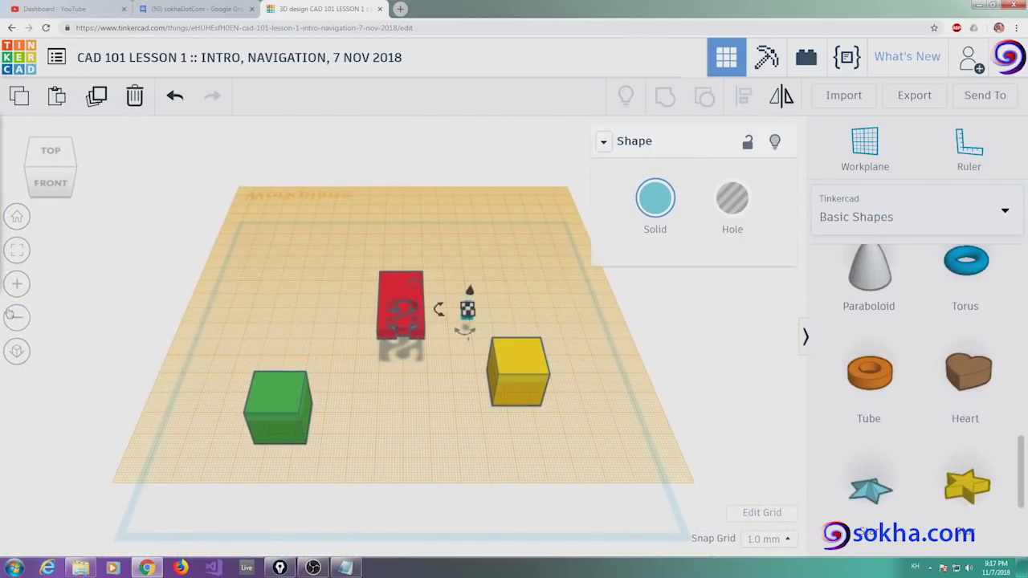
{"action": "left_click", "coordinate": [16, 283]}
{"action": "left_click", "coordinate": [17, 284]}
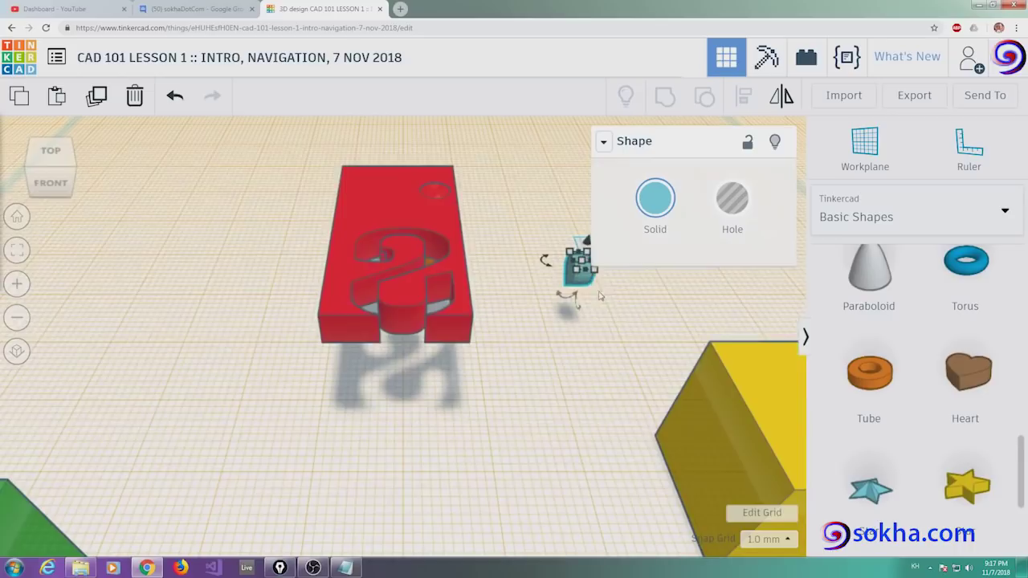
{"action": "left_click_drag", "start_coordinate": [581, 280], "coordinate": [490, 289]}
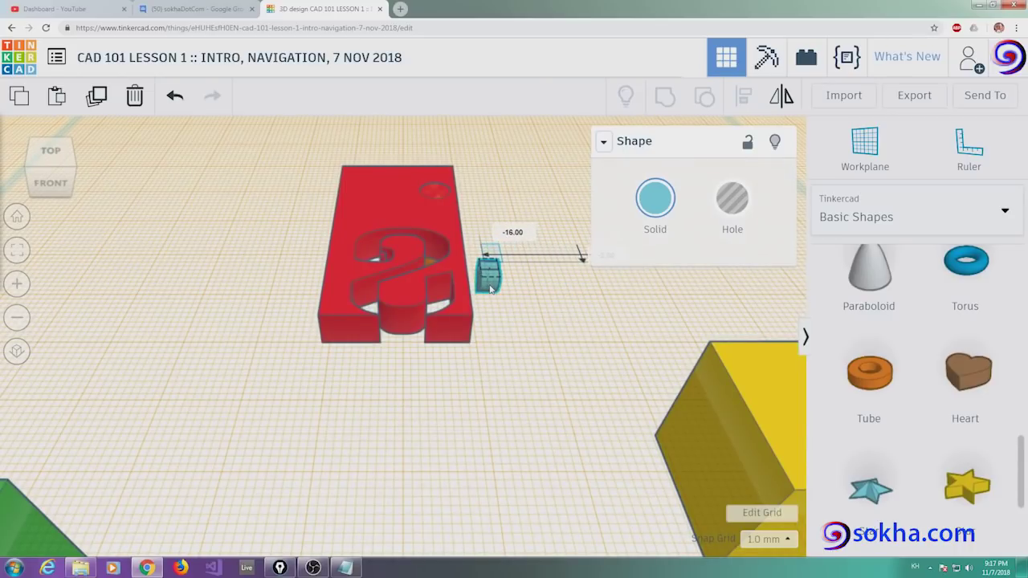
{"action": "right_click_drag", "start_coordinate": [490, 289], "coordinate": [296, 239]}
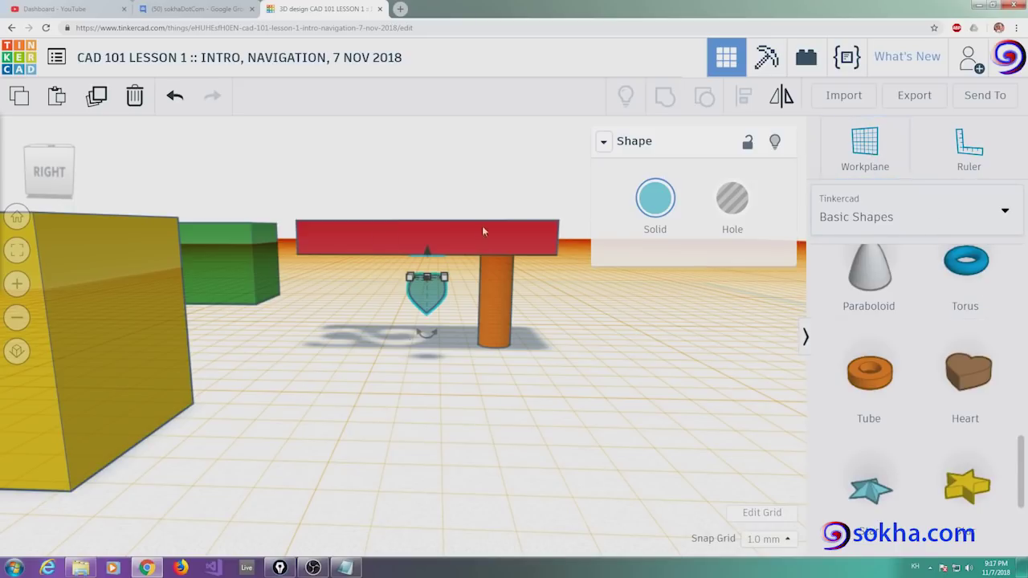
- Place a new workplane on the red beam's front face
{"action": "mouse_move", "coordinate": [849, 129]}
{"action": "left_mouse_down"}
{"action": "mouse_move", "coordinate": [519, 207]}
{"action": "mouse_move", "coordinate": [488, 225]}
{"action": "left_mouse_up"}
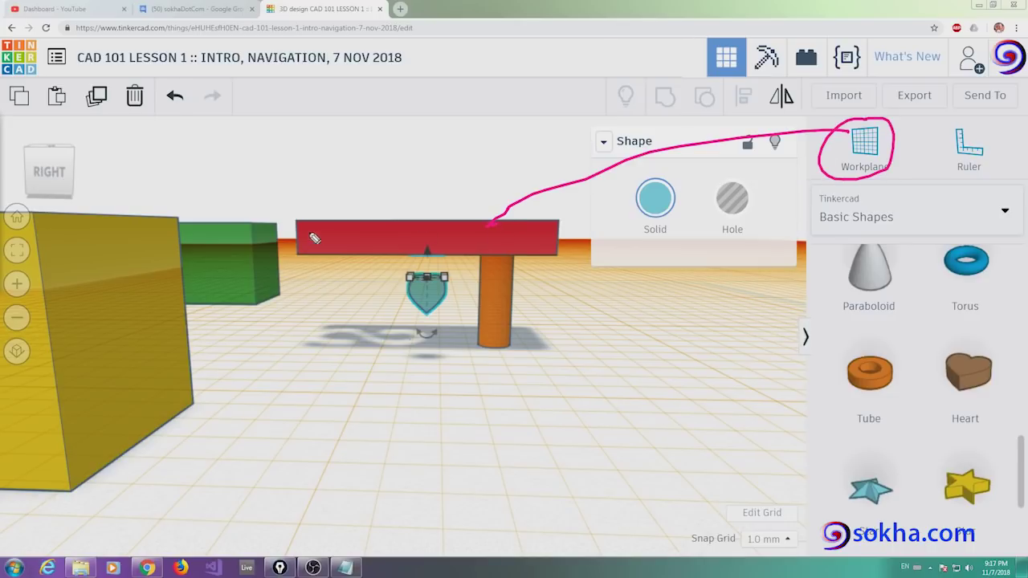
{"action": "left_click_drag", "start_coordinate": [361, 242], "coordinate": [376, 235]}
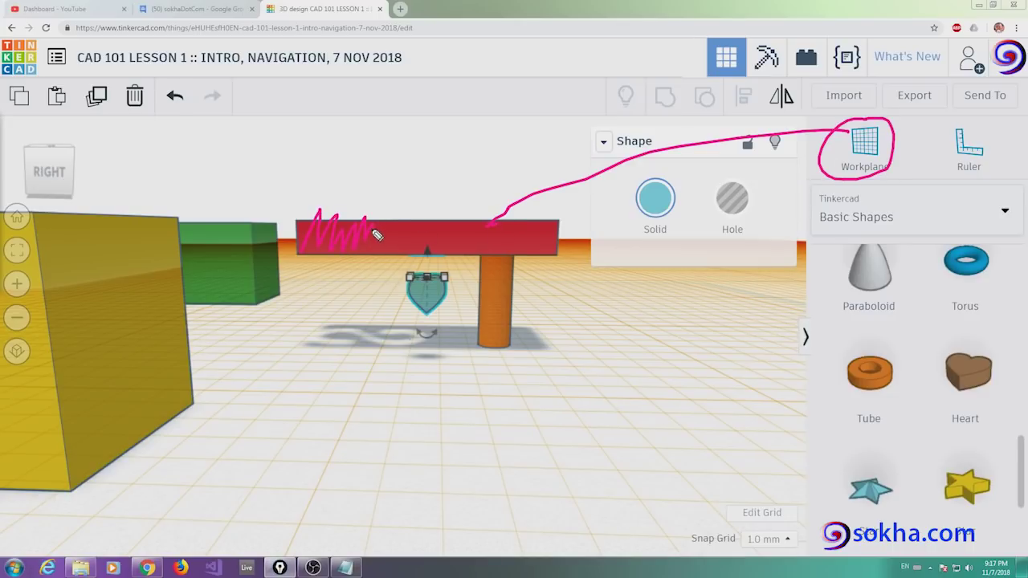
{"action": "mouse_move", "coordinate": [440, 265]}
{"action": "left_mouse_down"}
{"action": "mouse_move", "coordinate": [386, 309]}
{"action": "mouse_move", "coordinate": [433, 289]}
{"action": "left_mouse_up"}
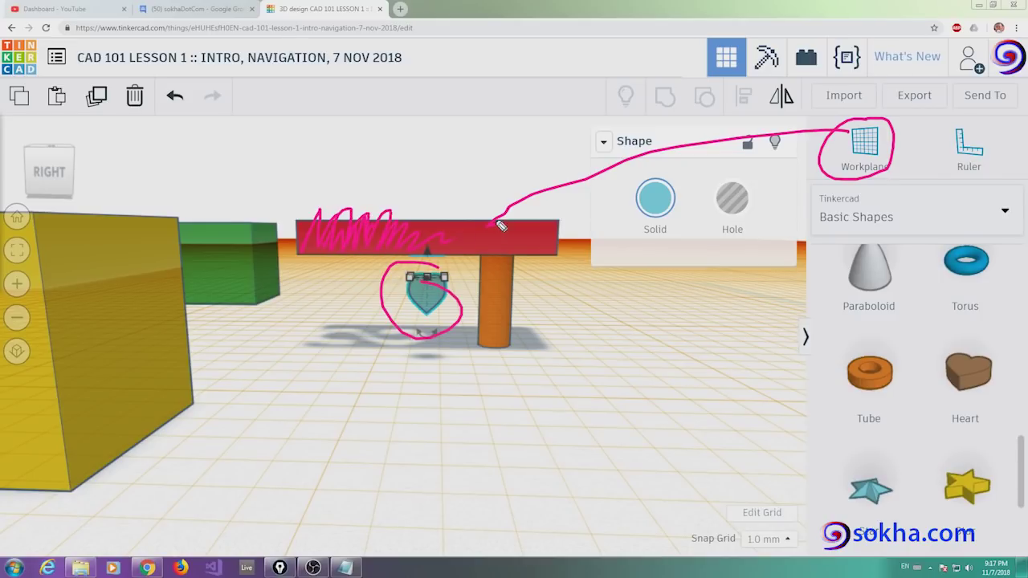
{"action": "left_click_drag", "start_coordinate": [500, 226], "coordinate": [558, 215]}
{"action": "mouse_move", "coordinate": [311, 400]}
{"action": "left_mouse_down"}
{"action": "mouse_move", "coordinate": [313, 483]}
{"action": "mouse_move", "coordinate": [311, 426]}
{"action": "left_mouse_up"}
{"action": "left_click_drag", "start_coordinate": [354, 324], "coordinate": [369, 430]}
{"action": "mouse_move", "coordinate": [403, 398]}
{"action": "left_mouse_down"}
{"action": "mouse_move", "coordinate": [427, 420]}
{"action": "mouse_move", "coordinate": [544, 406]}
{"action": "left_mouse_up"}
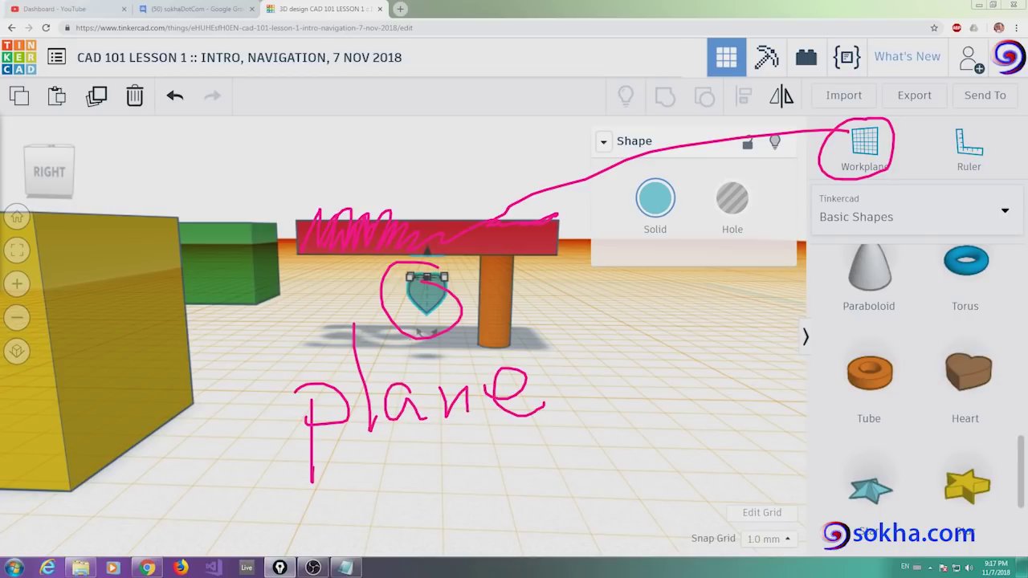
{"action": "key", "text": "Escape"}
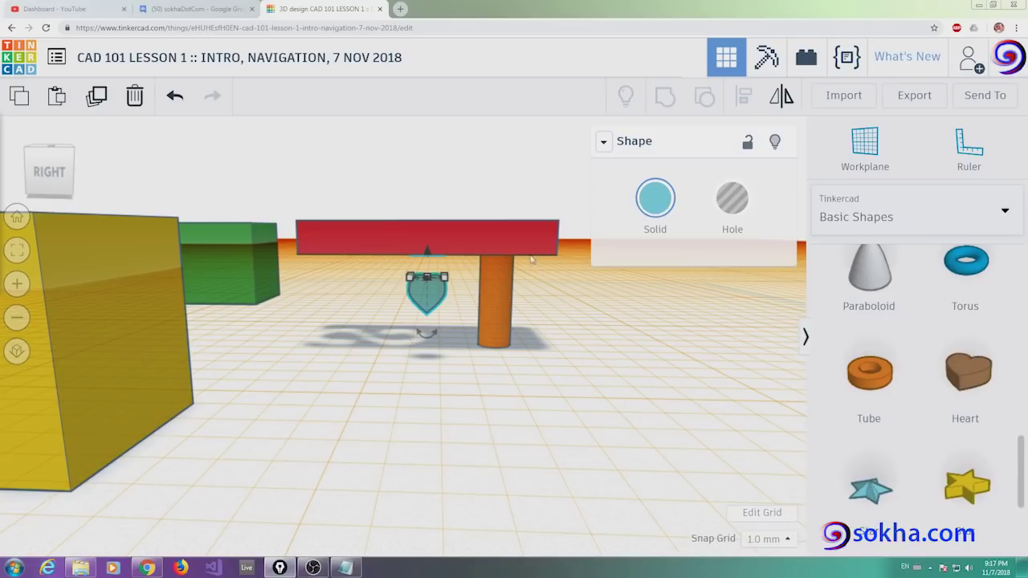
{"action": "left_click", "coordinate": [862, 156]}
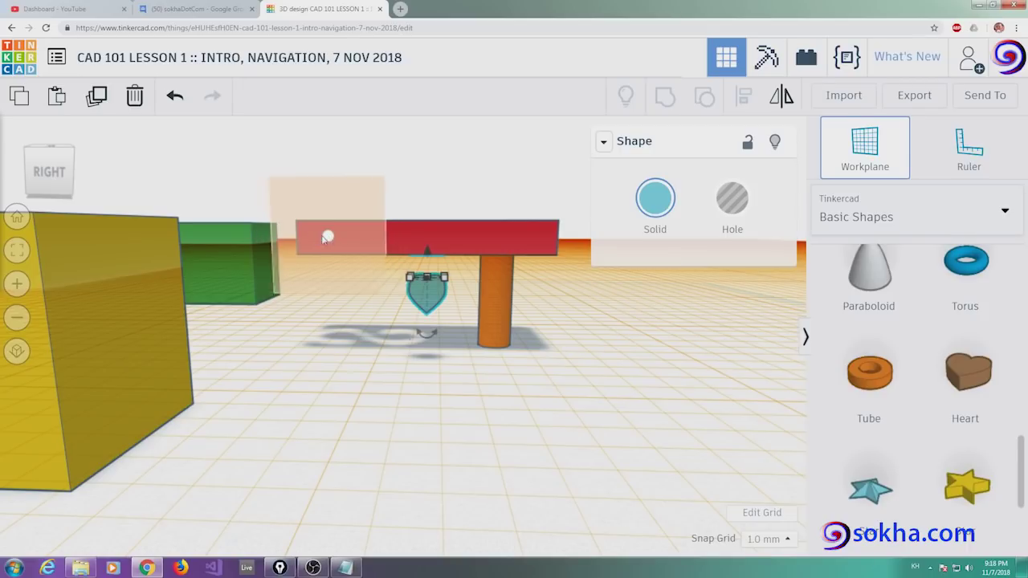
{"action": "left_click", "coordinate": [328, 241]}
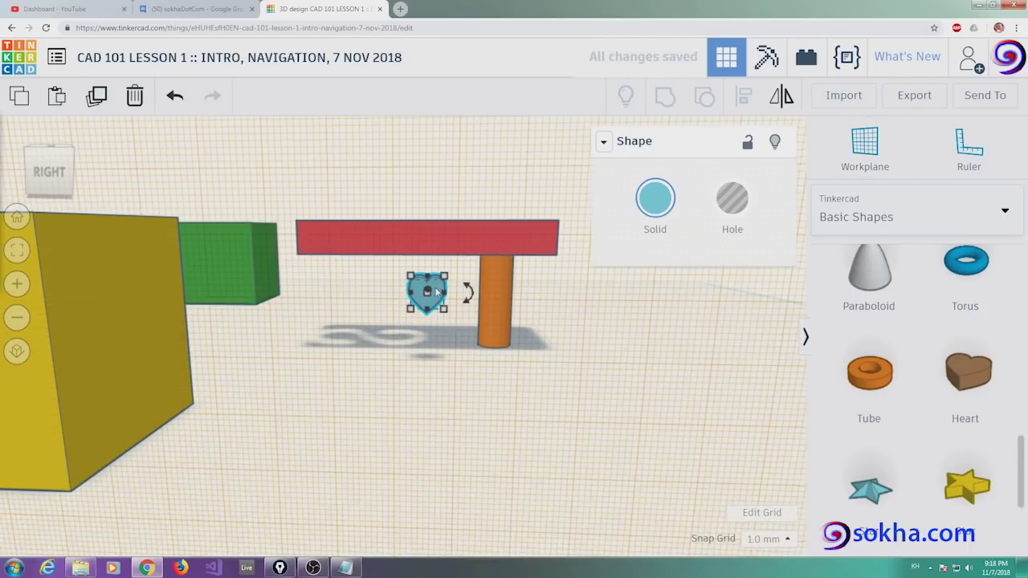
- Stand the heart on the new workplane, flush against the red beam's left end
{"action": "left_click_drag", "start_coordinate": [438, 290], "coordinate": [340, 234]}
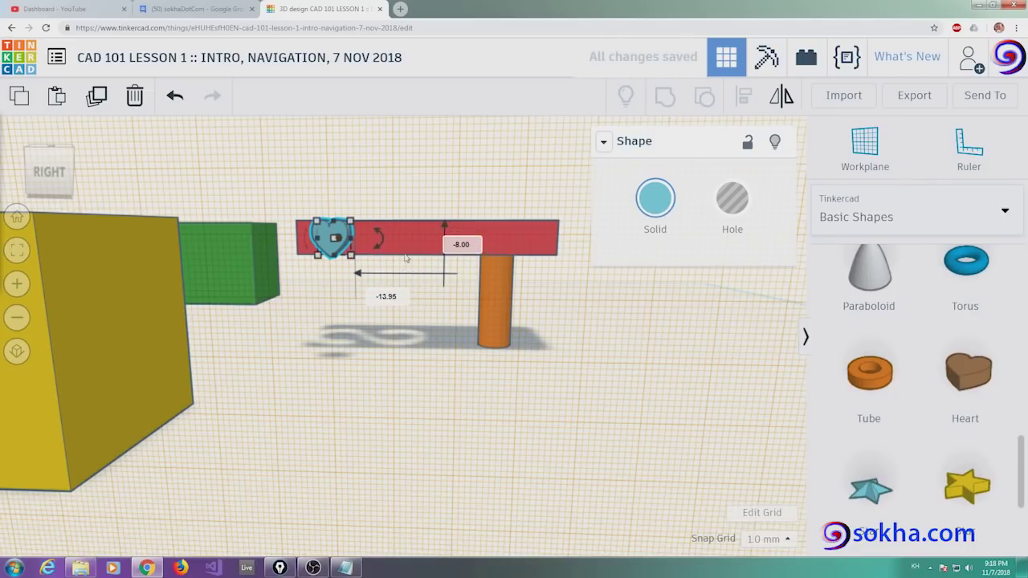
{"action": "mouse_move", "coordinate": [414, 289]}
{"action": "right_mouse_down"}
{"action": "mouse_move", "coordinate": [333, 291]}
{"action": "mouse_move", "coordinate": [185, 264]}
{"action": "mouse_move", "coordinate": [228, 270]}
{"action": "mouse_move", "coordinate": [204, 276]}
{"action": "right_mouse_up"}
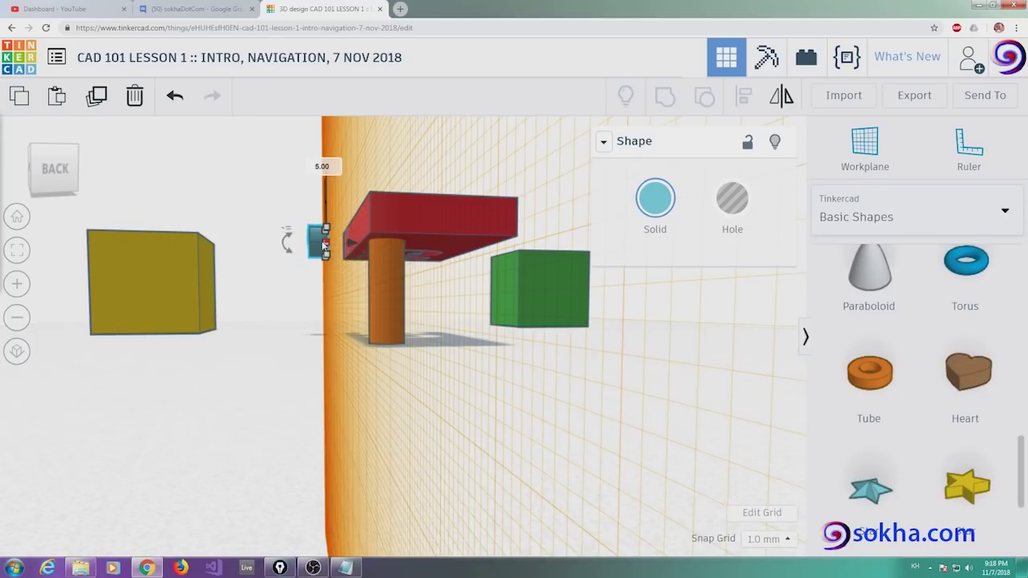
{"action": "mouse_move", "coordinate": [368, 276]}
{"action": "right_mouse_down"}
{"action": "mouse_move", "coordinate": [343, 273]}
{"action": "mouse_move", "coordinate": [351, 278]}
{"action": "right_mouse_up"}
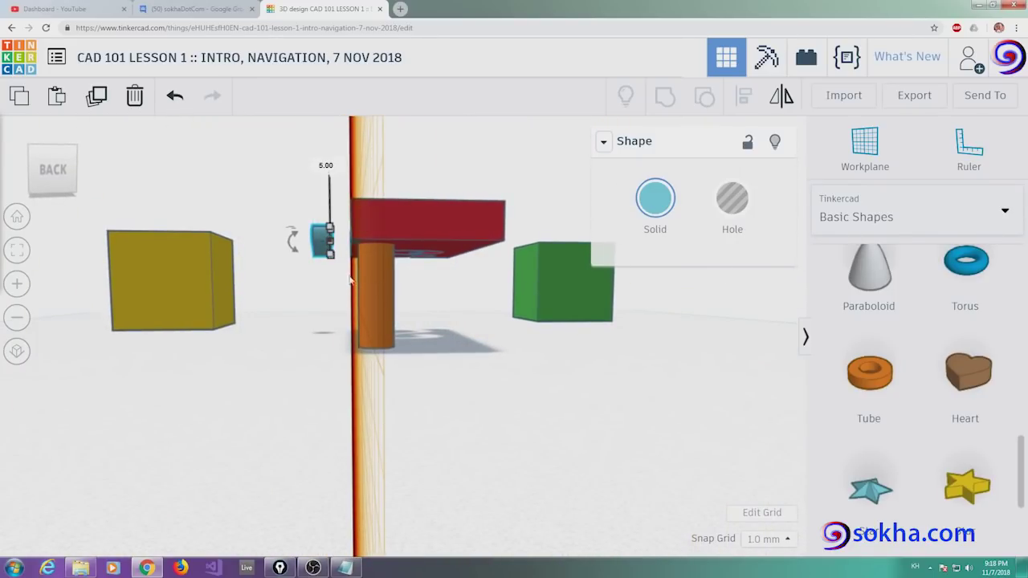
{"action": "right_click_drag", "start_coordinate": [334, 308], "coordinate": [344, 302]}
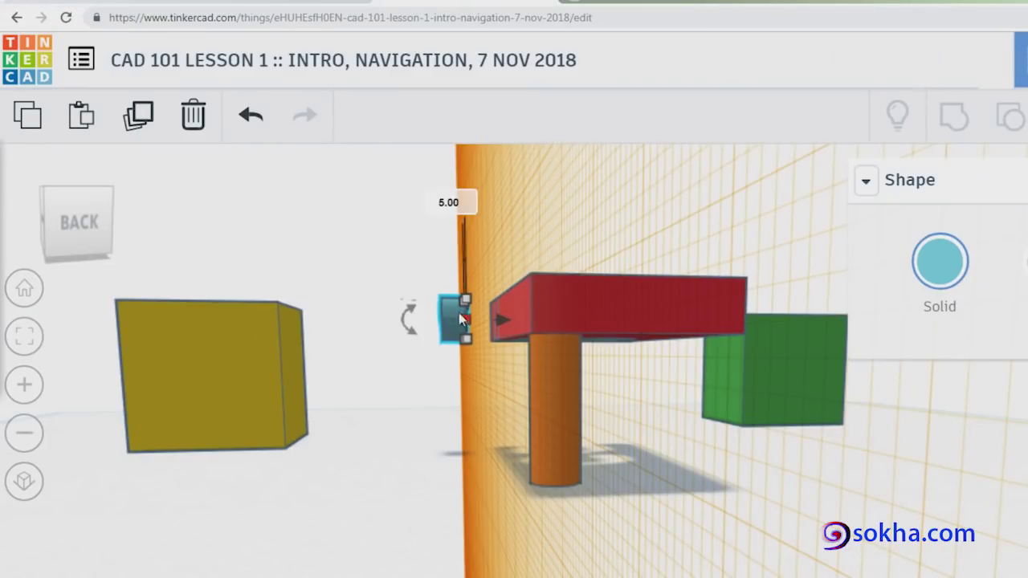
{"action": "left_click", "coordinate": [501, 320]}
{"action": "mouse_move", "coordinate": [501, 320]}
{"action": "left_mouse_down"}
{"action": "mouse_move", "coordinate": [537, 320]}
{"action": "mouse_move", "coordinate": [514, 317]}
{"action": "mouse_move", "coordinate": [529, 316]}
{"action": "left_mouse_up"}
{"action": "mouse_move", "coordinate": [436, 313]}
{"action": "right_mouse_down"}
{"action": "mouse_move", "coordinate": [623, 349]}
{"action": "mouse_move", "coordinate": [827, 348]}
{"action": "right_mouse_up"}
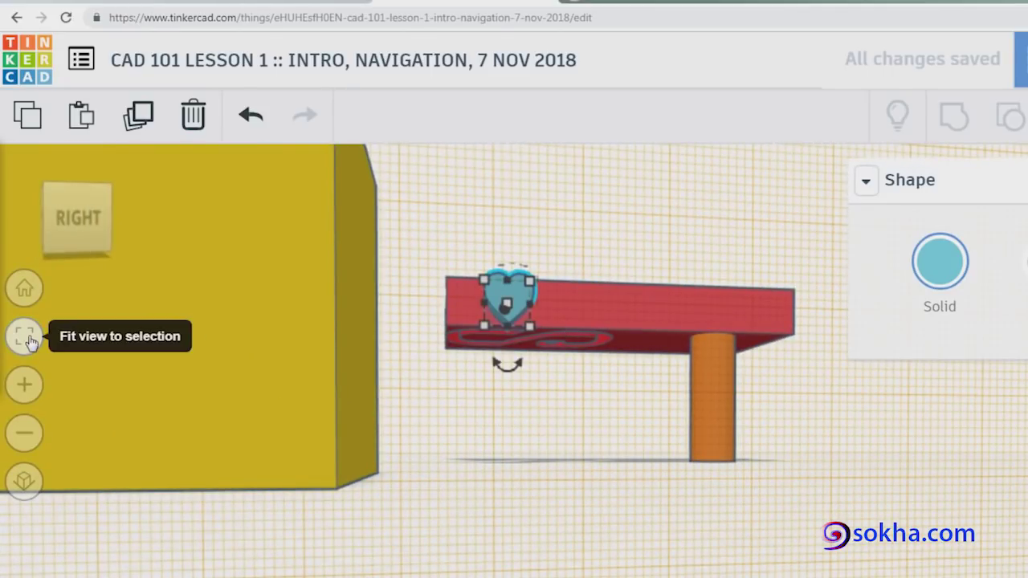
- Resize the heart from 5 by 4 to 4 wide and 3 tall, then check it from the side
{"action": "left_click", "coordinate": [24, 336]}
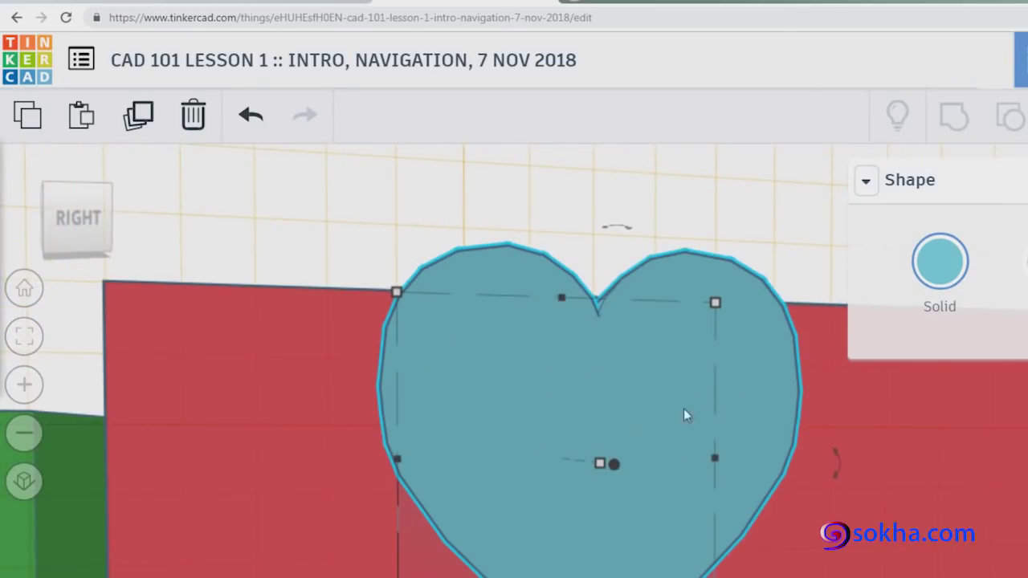
{"action": "left_click", "coordinate": [23, 433]}
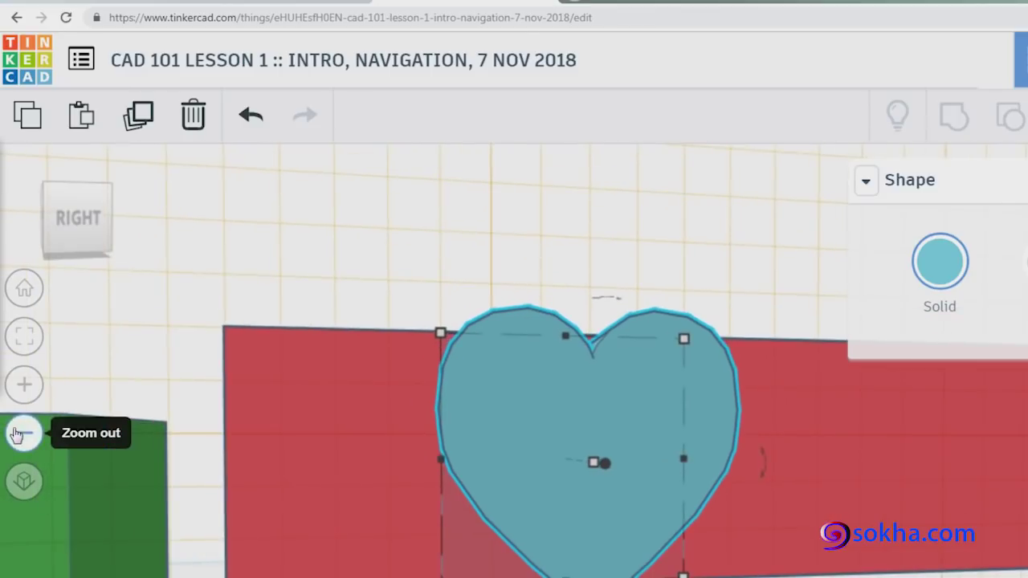
{"action": "left_click", "coordinate": [21, 433]}
{"action": "mouse_move", "coordinate": [466, 357]}
{"action": "left_click_drag", "start_coordinate": [485, 371], "coordinate": [490, 381]}
{"action": "left_click_drag", "start_coordinate": [598, 449], "coordinate": [596, 421]}
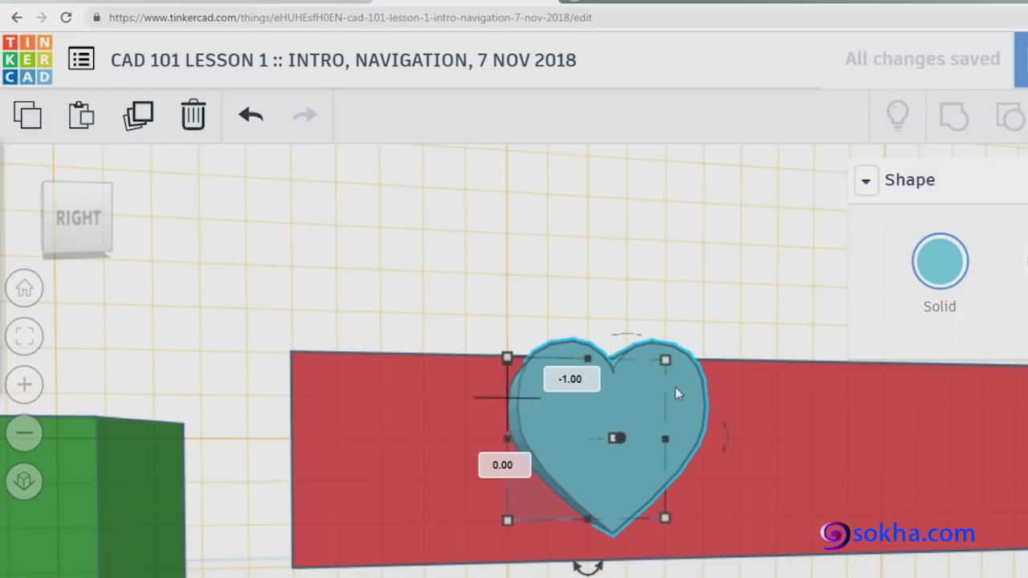
{"action": "left_click_drag", "start_coordinate": [667, 362], "coordinate": [659, 390]}
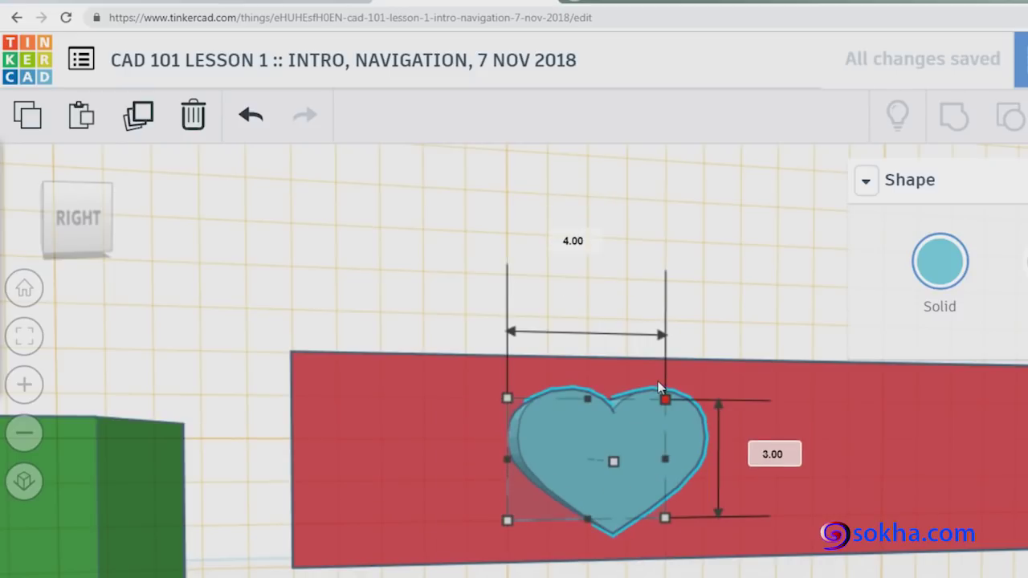
{"action": "mouse_move", "coordinate": [833, 465]}
{"action": "right_mouse_down"}
{"action": "mouse_move", "coordinate": [416, 480]}
{"action": "mouse_move", "coordinate": [432, 482]}
{"action": "right_mouse_up"}
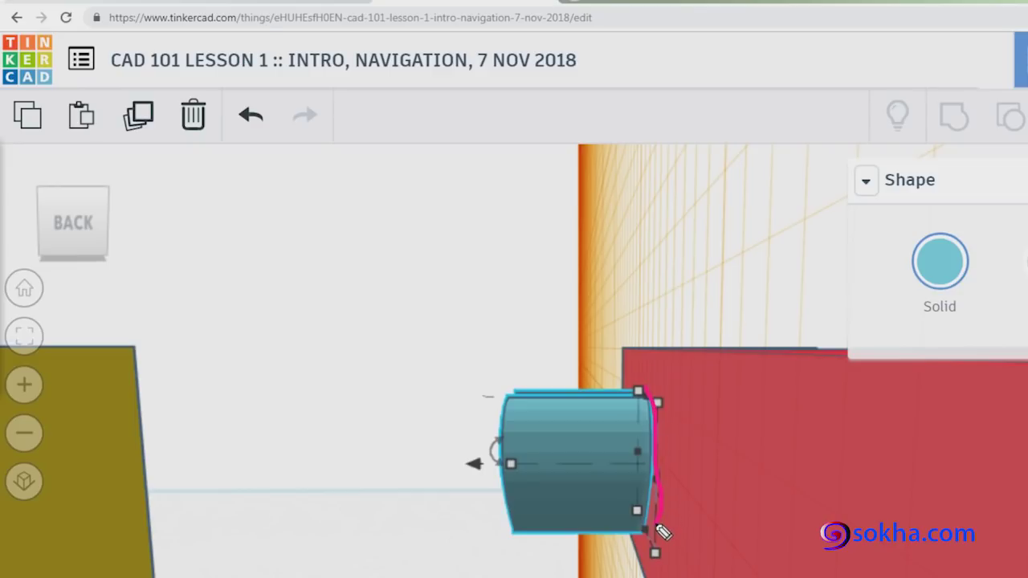
{"action": "mouse_move", "coordinate": [657, 535]}
{"action": "left_mouse_down"}
{"action": "mouse_move", "coordinate": [658, 397]}
{"action": "mouse_move", "coordinate": [647, 485]}
{"action": "mouse_move", "coordinate": [665, 452]}
{"action": "mouse_move", "coordinate": [654, 528]}
{"action": "mouse_move", "coordinate": [669, 394]}
{"action": "mouse_move", "coordinate": [659, 533]}
{"action": "left_mouse_up"}
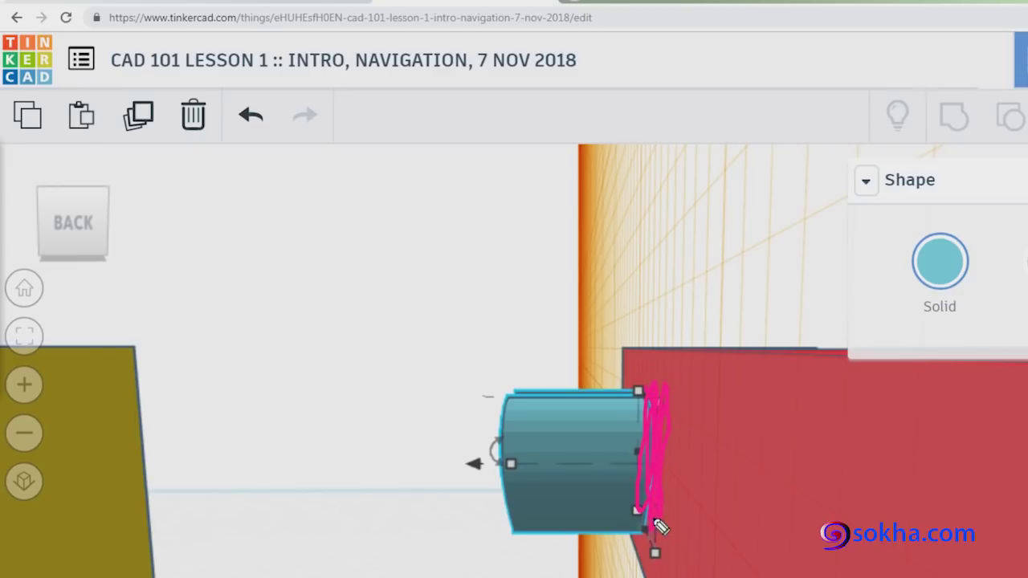
{"action": "mouse_move", "coordinate": [656, 442]}
{"action": "left_mouse_down"}
{"action": "mouse_move", "coordinate": [659, 504]}
{"action": "mouse_move", "coordinate": [668, 470]}
{"action": "mouse_move", "coordinate": [671, 487]}
{"action": "left_mouse_up"}
{"action": "left_click", "coordinate": [23, 289]}
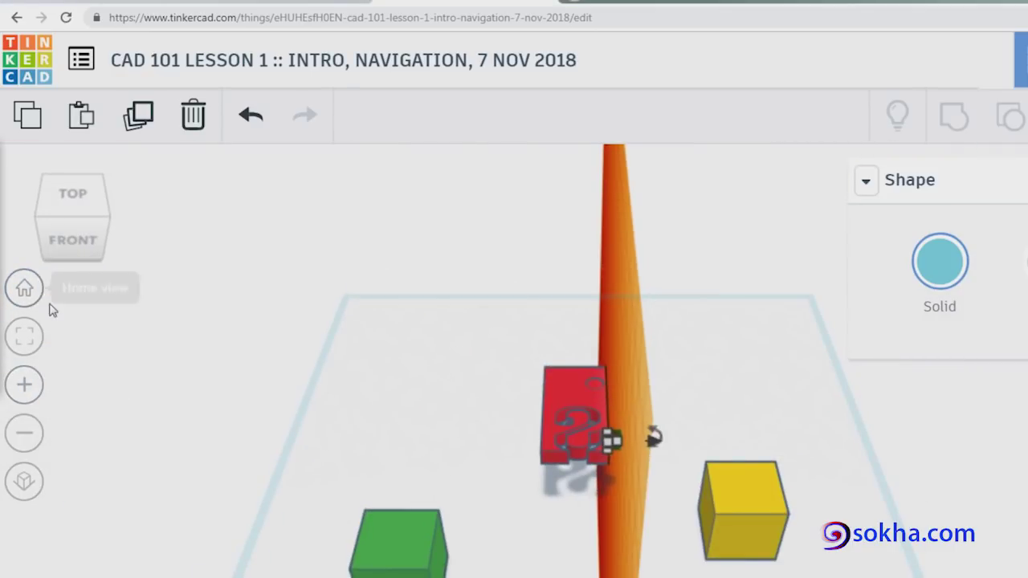
- Reset the workplane to the default ground grid
{"action": "mouse_move", "coordinate": [615, 165]}
{"action": "left_mouse_down"}
{"action": "mouse_move", "coordinate": [617, 571]}
{"action": "mouse_move", "coordinate": [637, 546]}
{"action": "left_mouse_up"}
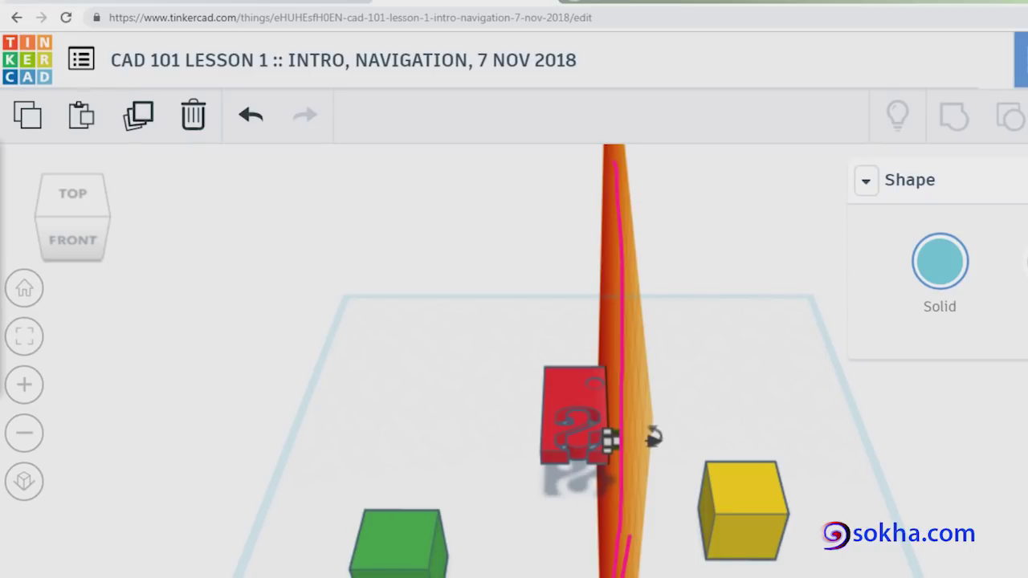
{"action": "mouse_move", "coordinate": [357, 368]}
{"action": "left_mouse_down"}
{"action": "mouse_move", "coordinate": [412, 335]}
{"action": "mouse_move", "coordinate": [448, 413]}
{"action": "mouse_move", "coordinate": [344, 440]}
{"action": "mouse_move", "coordinate": [294, 577]}
{"action": "mouse_move", "coordinate": [332, 372]}
{"action": "mouse_move", "coordinate": [257, 562]}
{"action": "mouse_move", "coordinate": [356, 367]}
{"action": "mouse_move", "coordinate": [312, 475]}
{"action": "mouse_move", "coordinate": [305, 459]}
{"action": "left_mouse_up"}
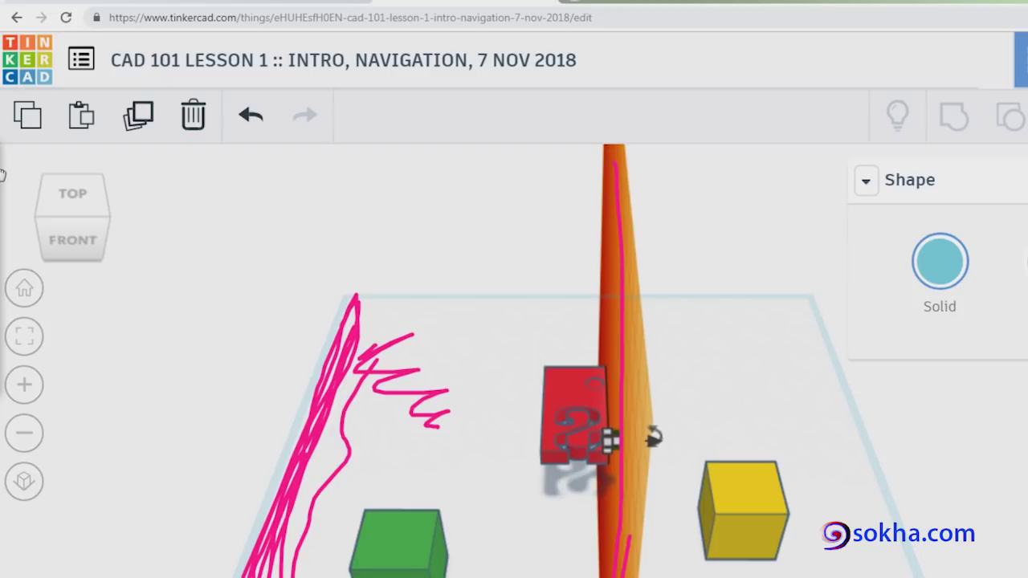
{"action": "key", "text": "Escape"}
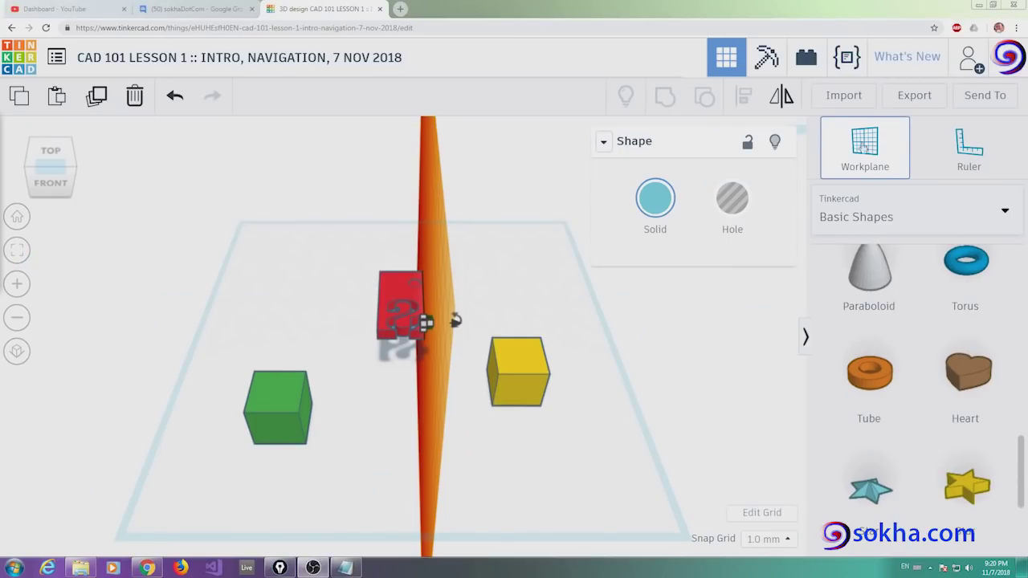
{"action": "left_click", "coordinate": [281, 288]}
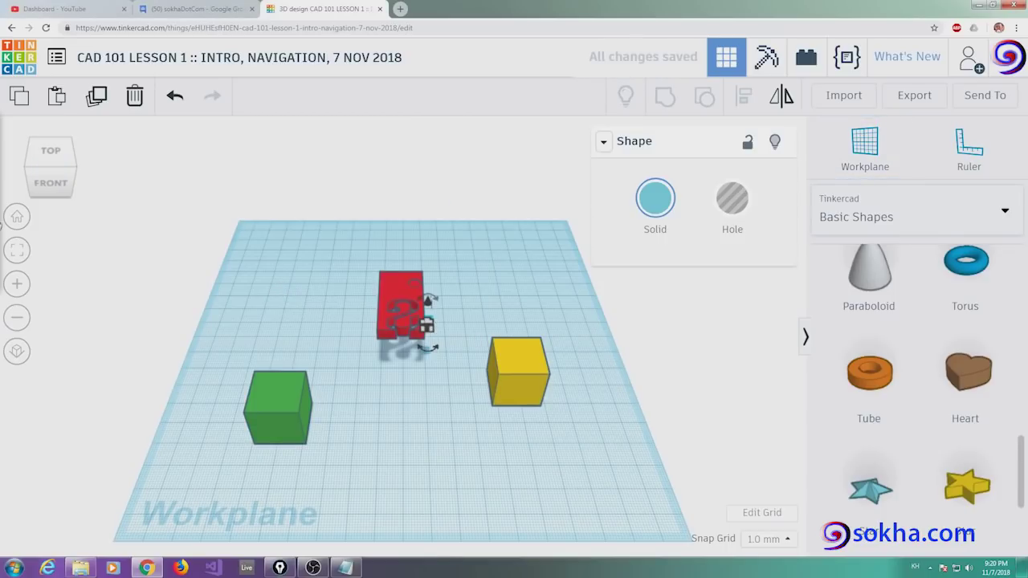
{"action": "left_click", "coordinate": [17, 284]}
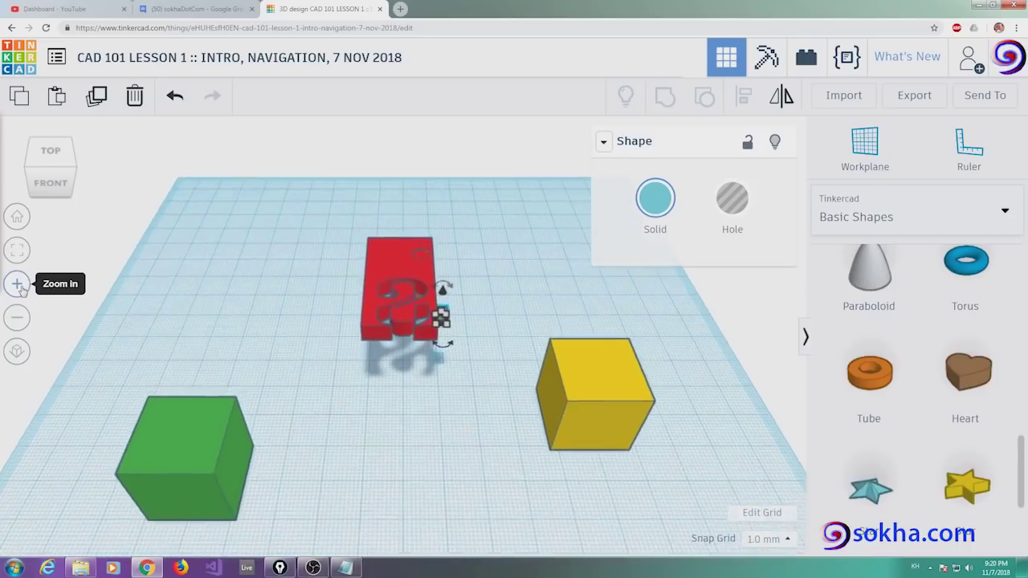
- Select the small teal shape beside the red block and frame it from above
{"action": "left_click", "coordinate": [17, 285]}
{"action": "scroll", "coordinate": [478, 296], "scroll_direction": "up", "scroll_amount": 3}
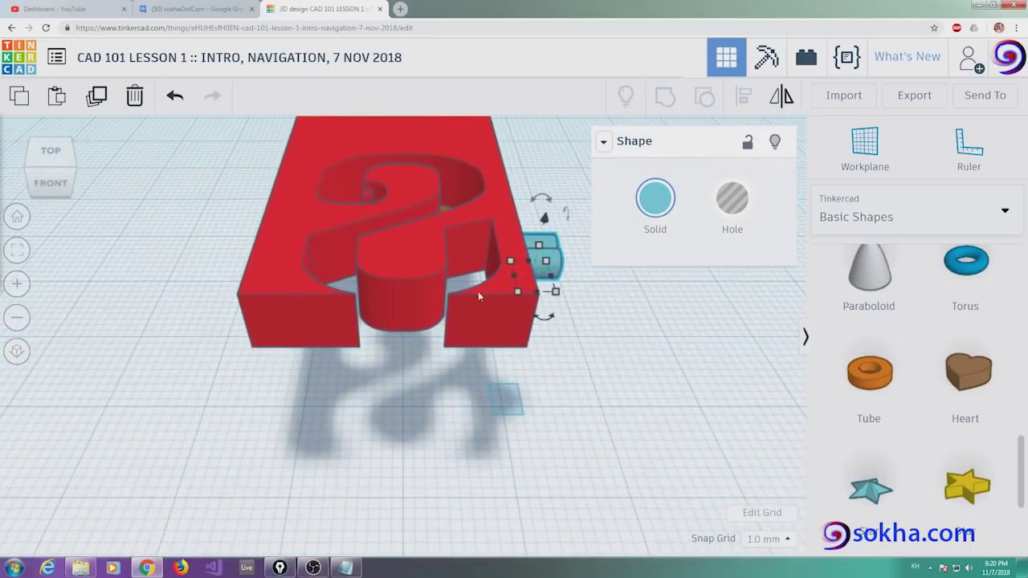
{"action": "mouse_move", "coordinate": [478, 295]}
{"action": "right_mouse_down"}
{"action": "mouse_move", "coordinate": [384, 276]}
{"action": "mouse_move", "coordinate": [393, 357]}
{"action": "right_mouse_up"}
{"action": "left_click", "coordinate": [274, 462]}
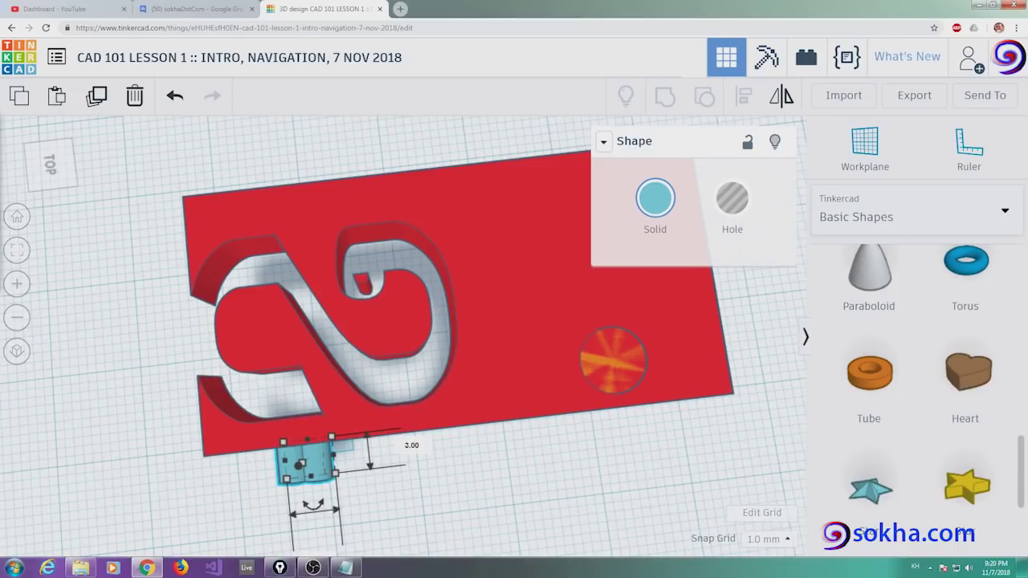
{"action": "left_click", "coordinate": [17, 283]}
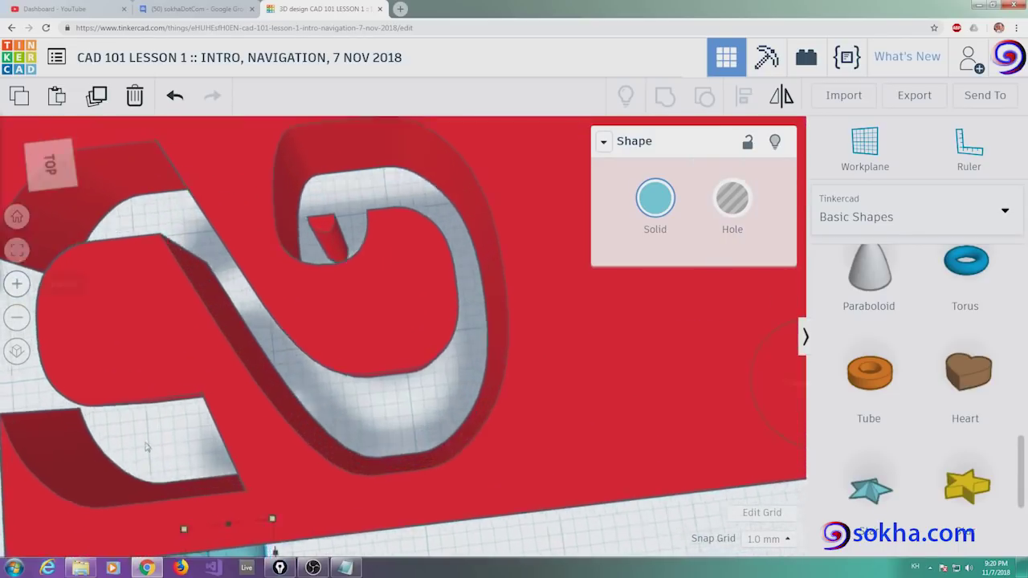
{"action": "key", "text": "f"}
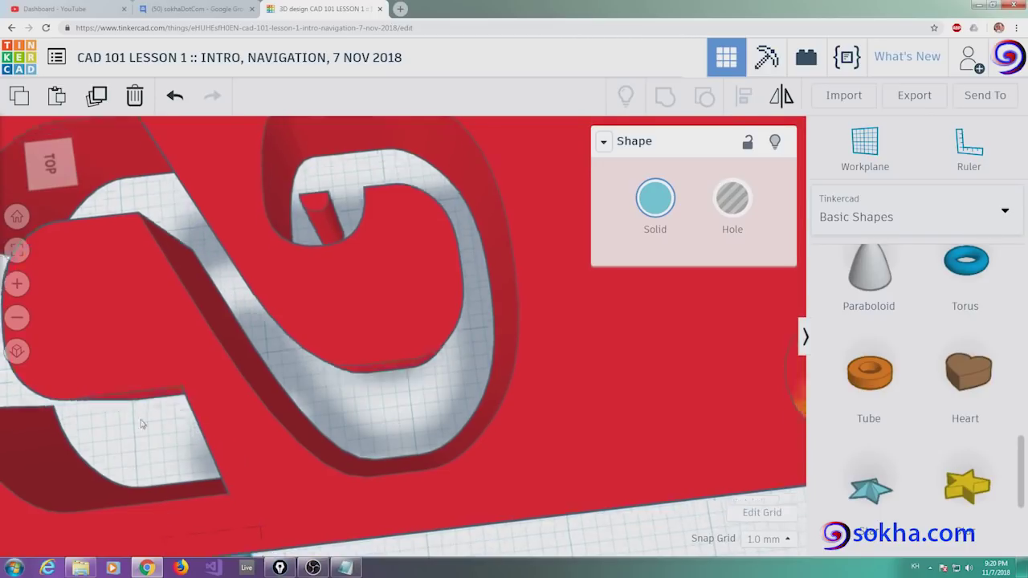
{"action": "mouse_move", "coordinate": [159, 407]}
{"action": "right_mouse_down"}
{"action": "mouse_move", "coordinate": [319, 414]}
{"action": "mouse_move", "coordinate": [275, 395]}
{"action": "right_mouse_up"}
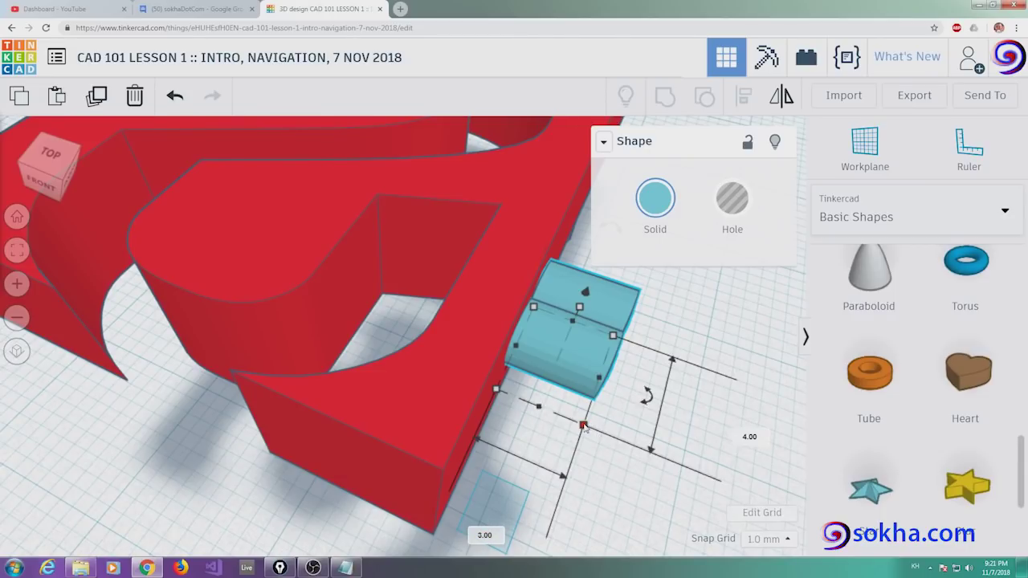
- Widen the cylinder from 3 to 4 and view the blue piece and red block from the side
{"action": "left_click_drag", "start_coordinate": [593, 431], "coordinate": [676, 455]}
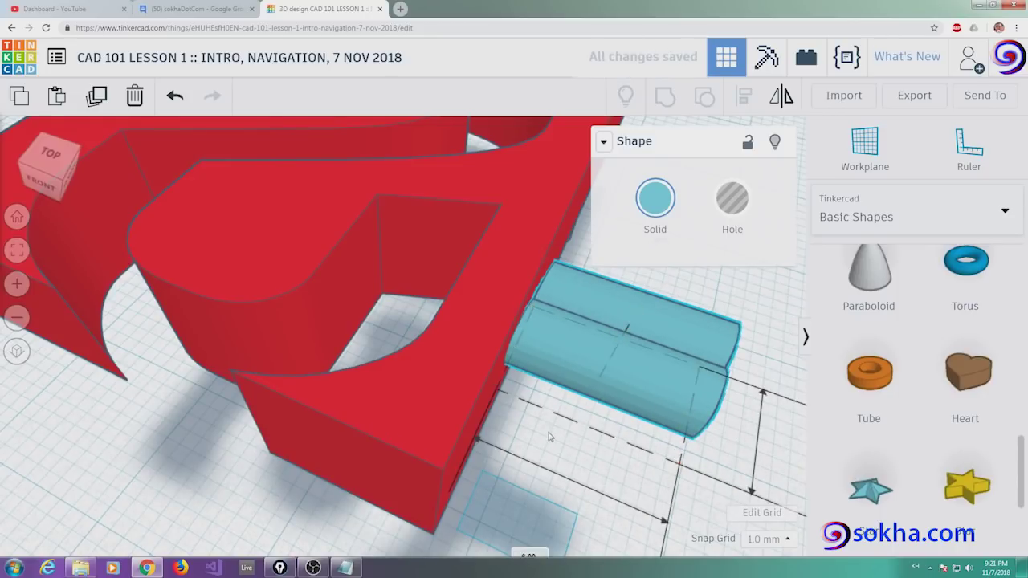
{"action": "scroll", "coordinate": [550, 426], "scroll_direction": "up", "scroll_amount": 5}
{"action": "scroll", "coordinate": [557, 431], "scroll_direction": "down", "scroll_amount": 5}
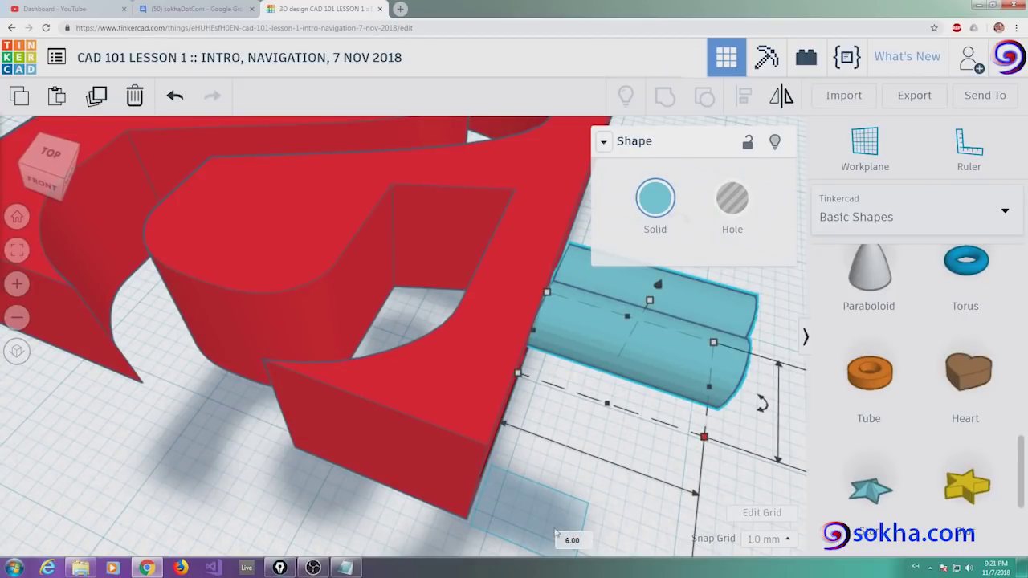
{"action": "right_click_drag", "start_coordinate": [743, 417], "coordinate": [449, 249]}
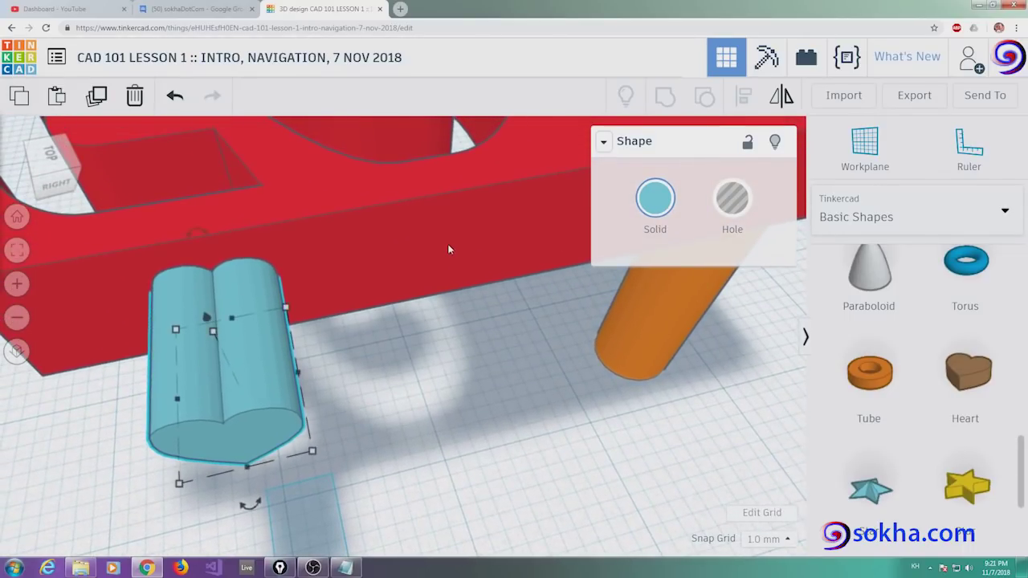
{"action": "right_click_drag", "start_coordinate": [409, 294], "coordinate": [507, 292]}
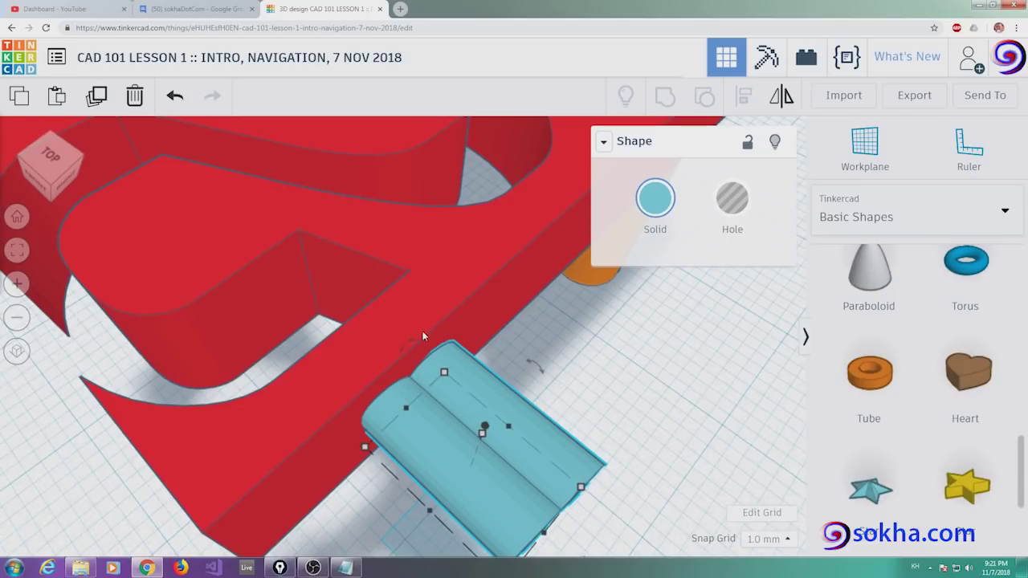
- Group the red block and blue heart into one red shape, then return to Home view
{"action": "left_click", "coordinate": [438, 282]}
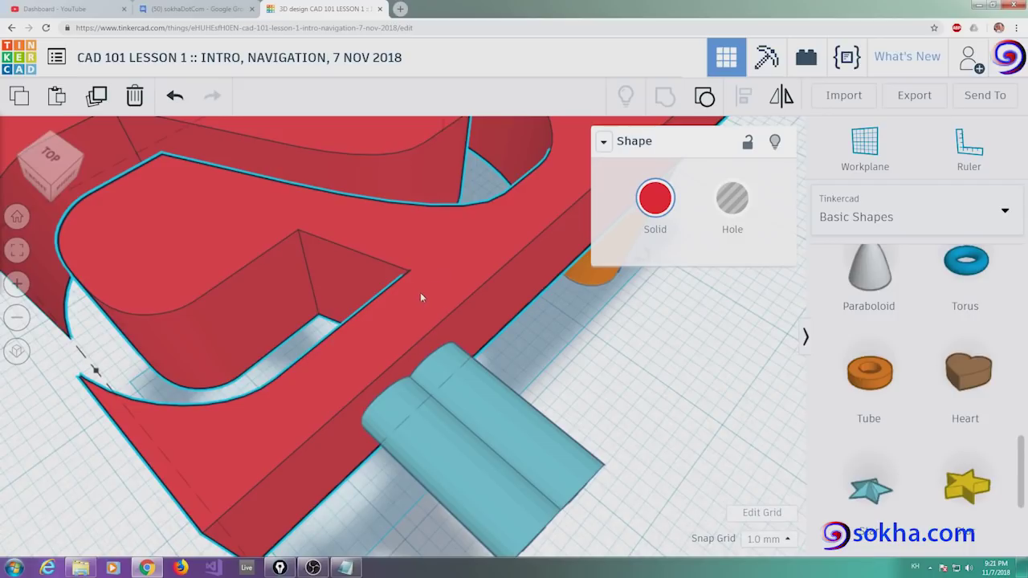
{"action": "left_click", "coordinate": [475, 403], "text": "shift"}
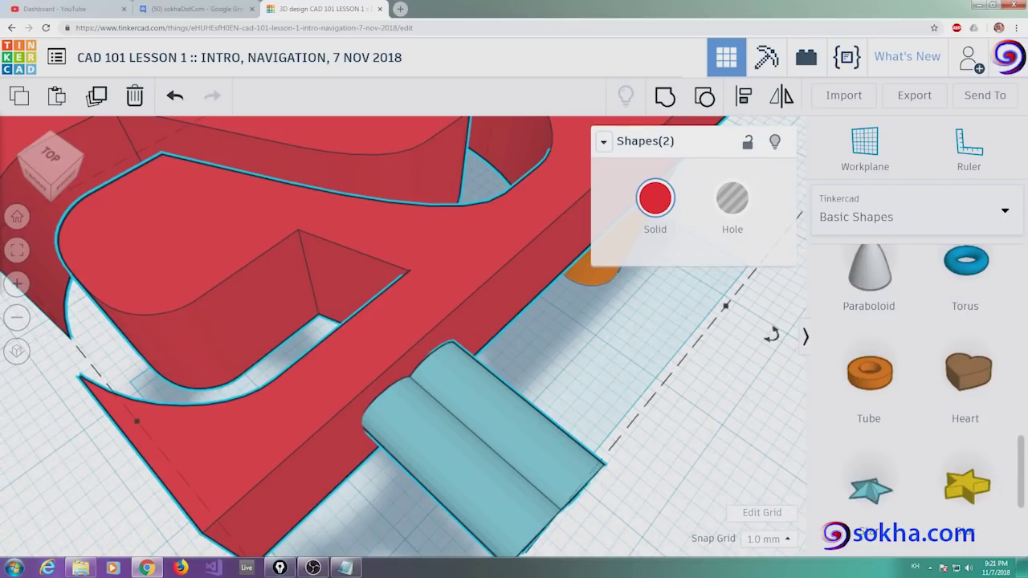
{"action": "mouse_move", "coordinate": [681, 126]}
{"action": "left_mouse_down"}
{"action": "mouse_move", "coordinate": [596, 167]}
{"action": "mouse_move", "coordinate": [695, 129]}
{"action": "mouse_move", "coordinate": [615, 189]}
{"action": "mouse_move", "coordinate": [652, 103]}
{"action": "mouse_move", "coordinate": [686, 115]}
{"action": "left_mouse_up"}
{"action": "left_click_drag", "start_coordinate": [537, 92], "coordinate": [660, 85]}
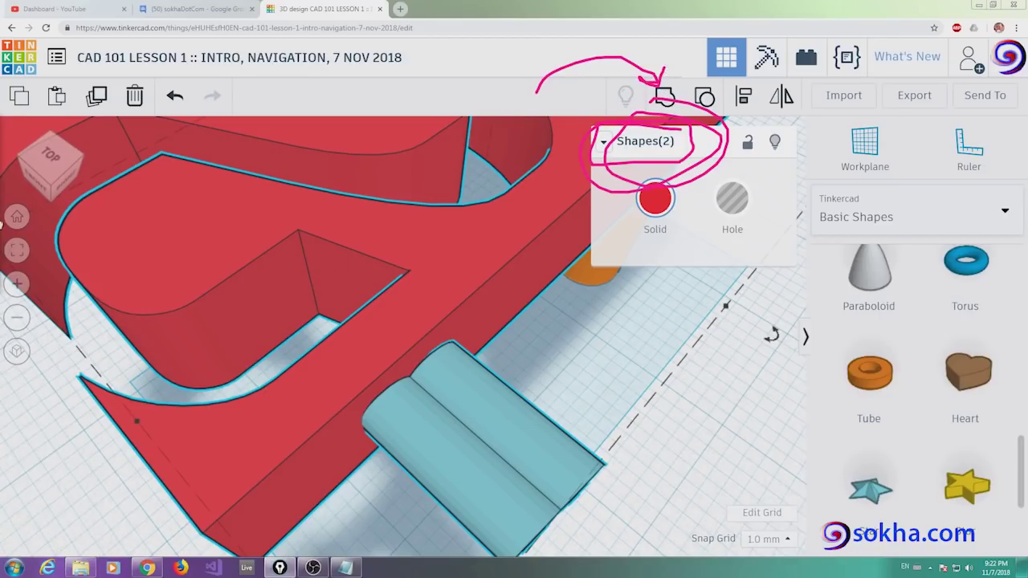
{"action": "left_click", "coordinate": [664, 101]}
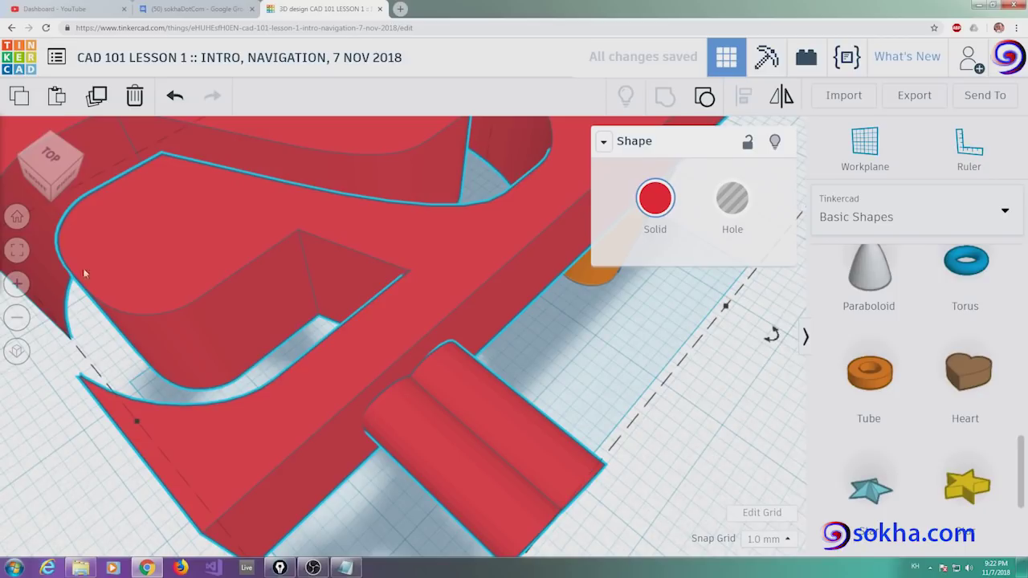
{"action": "left_click", "coordinate": [16, 216]}
{"action": "left_click", "coordinate": [17, 216]}
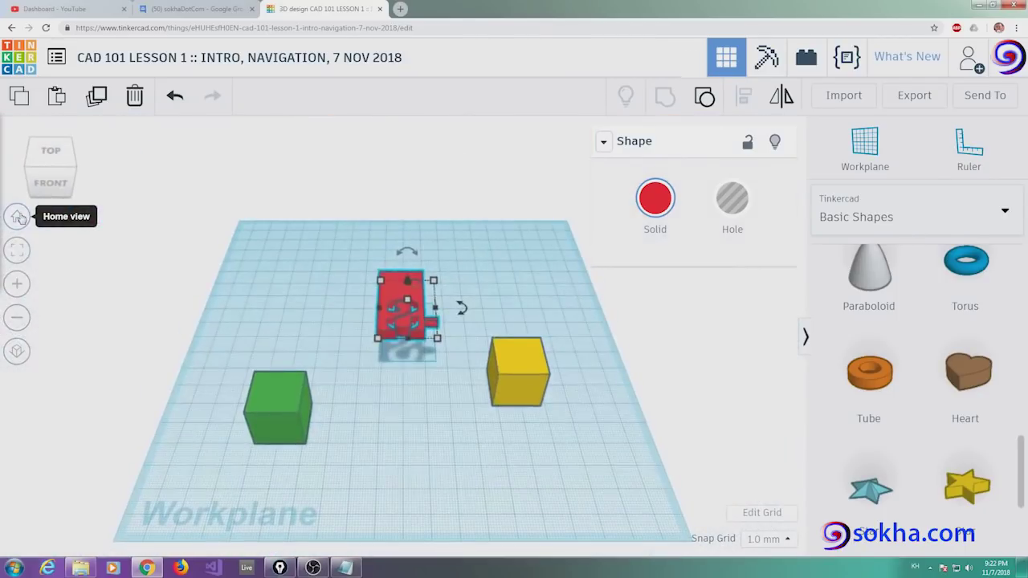
- Zoom in on the grouped red block and orbit around it, ending with a view from above
{"action": "left_click", "coordinate": [17, 286]}
{"action": "left_click", "coordinate": [17, 286]}
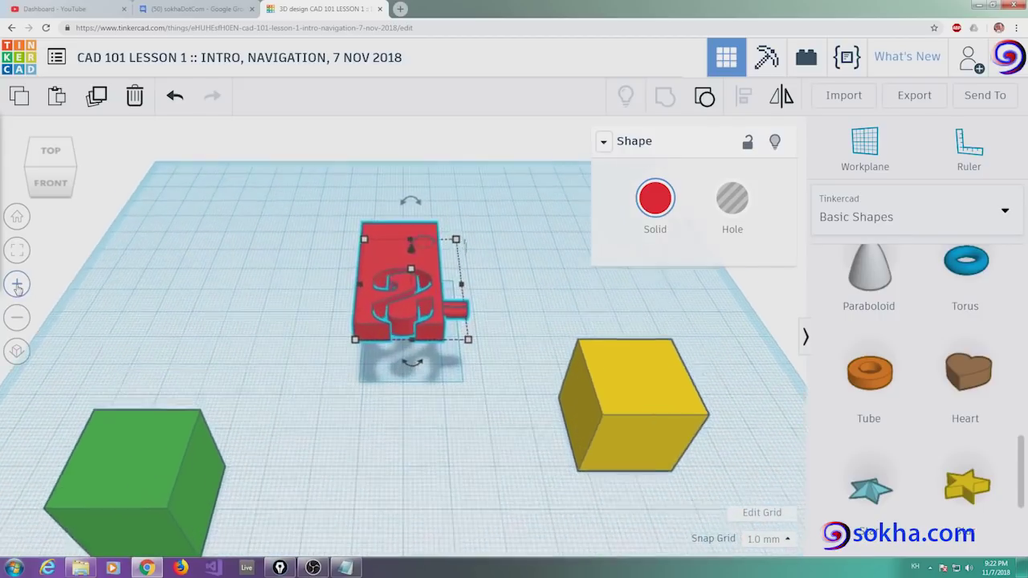
{"action": "left_click", "coordinate": [17, 286]}
{"action": "left_click", "coordinate": [17, 286]}
{"action": "left_click", "coordinate": [17, 286]}
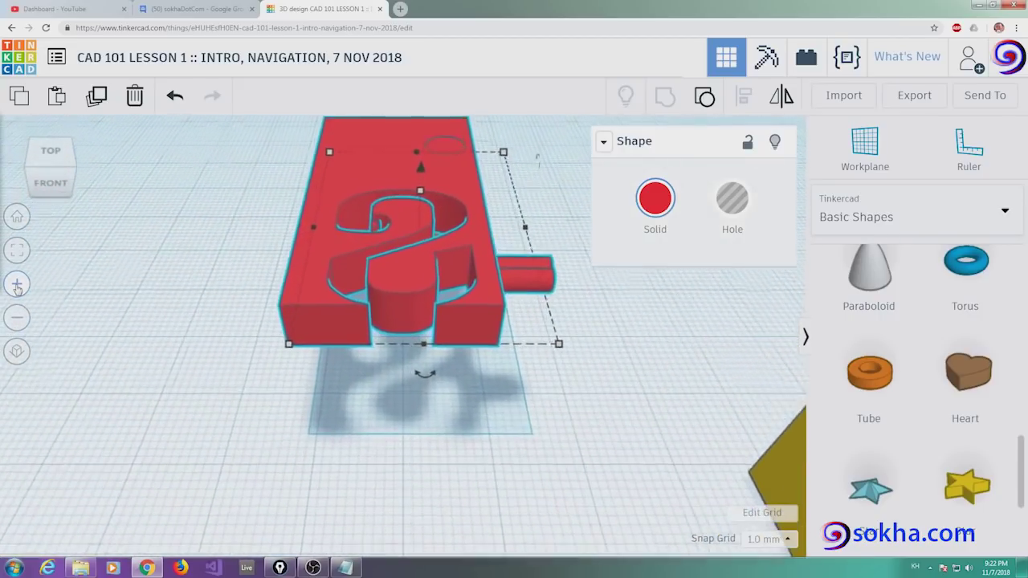
{"action": "right_click_drag", "start_coordinate": [592, 333], "coordinate": [597, 387]}
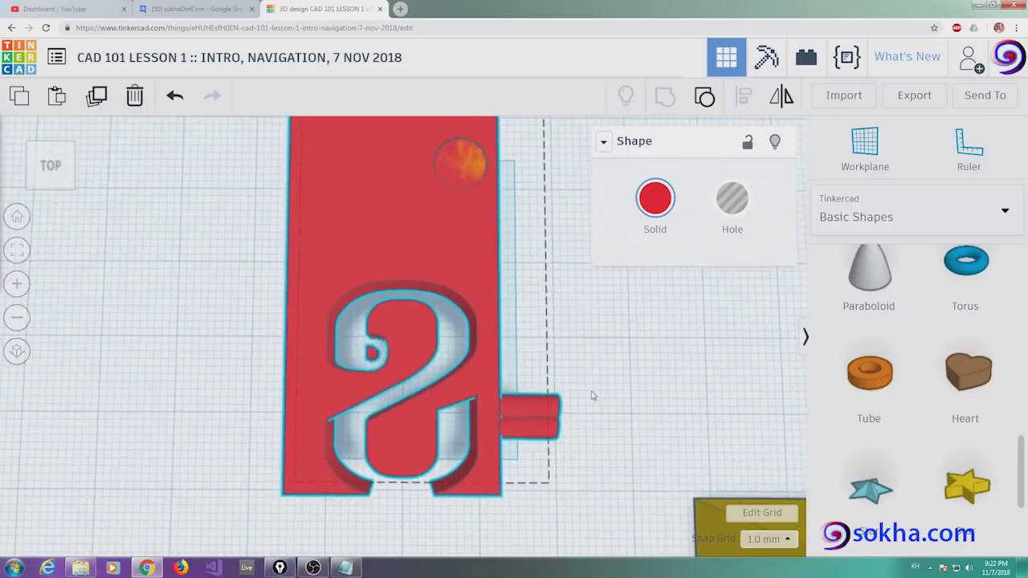
{"action": "mouse_move", "coordinate": [579, 289]}
{"action": "right_mouse_down"}
{"action": "mouse_move", "coordinate": [494, 368]}
{"action": "mouse_move", "coordinate": [446, 323]}
{"action": "mouse_move", "coordinate": [448, 378]}
{"action": "right_mouse_up"}
{"action": "scroll", "coordinate": [433, 361], "scroll_direction": "down", "scroll_amount": 5}
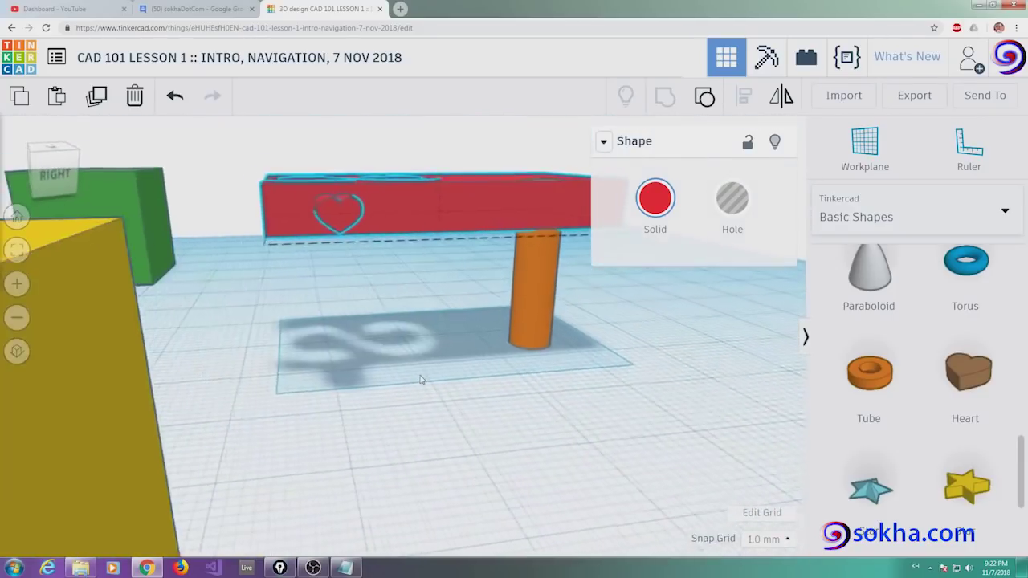
{"action": "scroll", "coordinate": [361, 325], "scroll_direction": "up", "scroll_amount": 2}
{"action": "right_click_drag", "start_coordinate": [362, 326], "coordinate": [302, 297]}
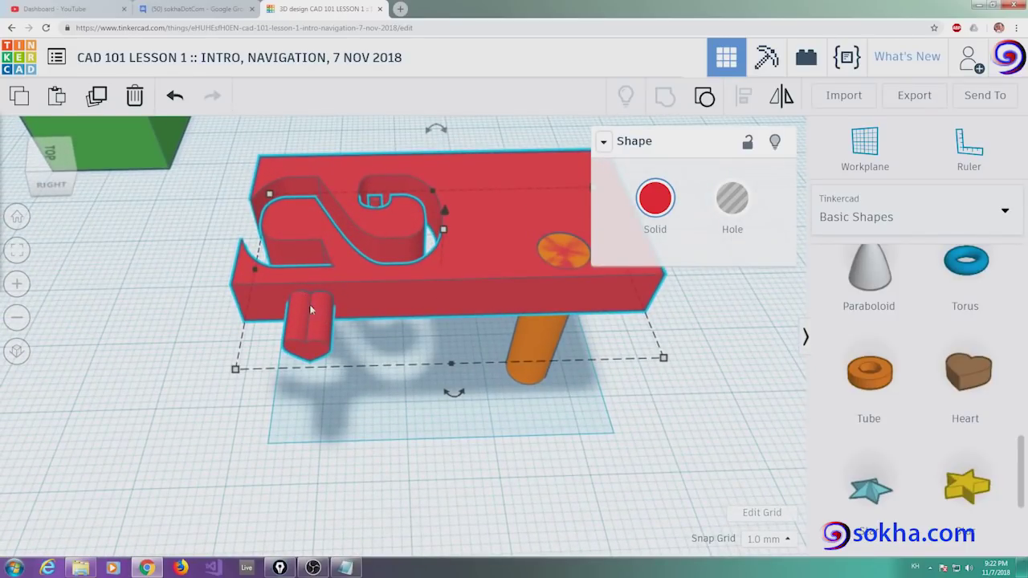
{"action": "mouse_move", "coordinate": [307, 347]}
{"action": "right_mouse_down"}
{"action": "mouse_move", "coordinate": [341, 388]}
{"action": "mouse_move", "coordinate": [556, 402]}
{"action": "mouse_move", "coordinate": [457, 366]}
{"action": "mouse_move", "coordinate": [453, 346]}
{"action": "mouse_move", "coordinate": [384, 336]}
{"action": "right_mouse_up"}
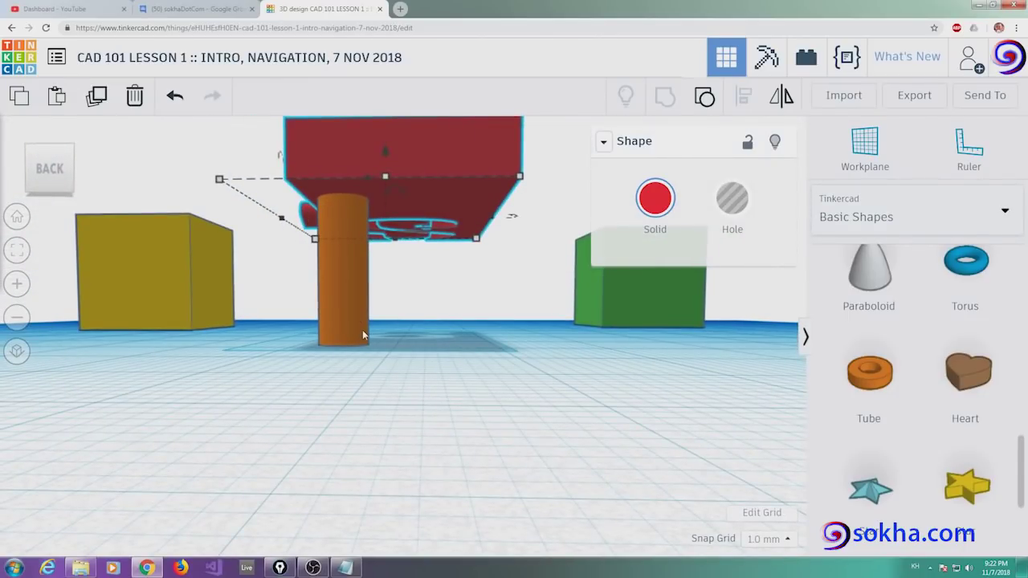
{"action": "mouse_move", "coordinate": [455, 280]}
{"action": "right_mouse_down"}
{"action": "mouse_move", "coordinate": [471, 286]}
{"action": "mouse_move", "coordinate": [462, 333]}
{"action": "mouse_move", "coordinate": [488, 358]}
{"action": "mouse_move", "coordinate": [505, 240]}
{"action": "right_mouse_up"}
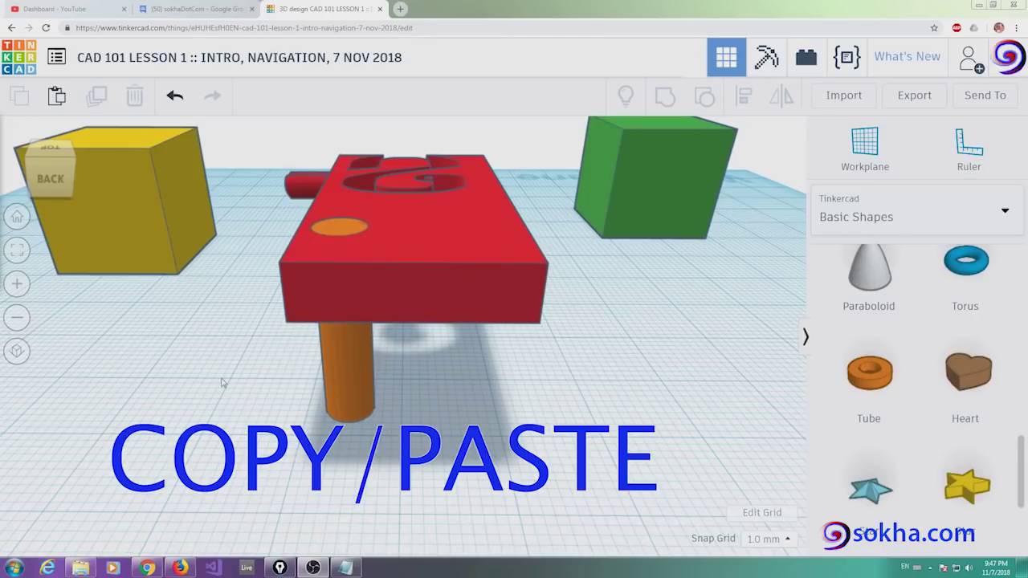
- Paste a copy of the orange leg, make it white, and select it with the red block
{"action": "left_click", "coordinate": [339, 365]}
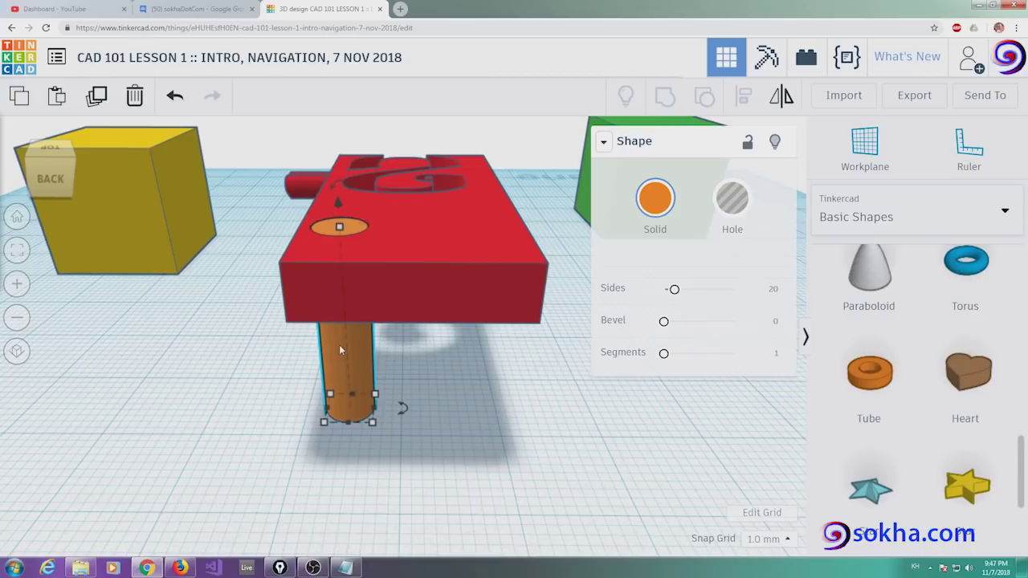
{"action": "key", "text": "ctrl+v"}
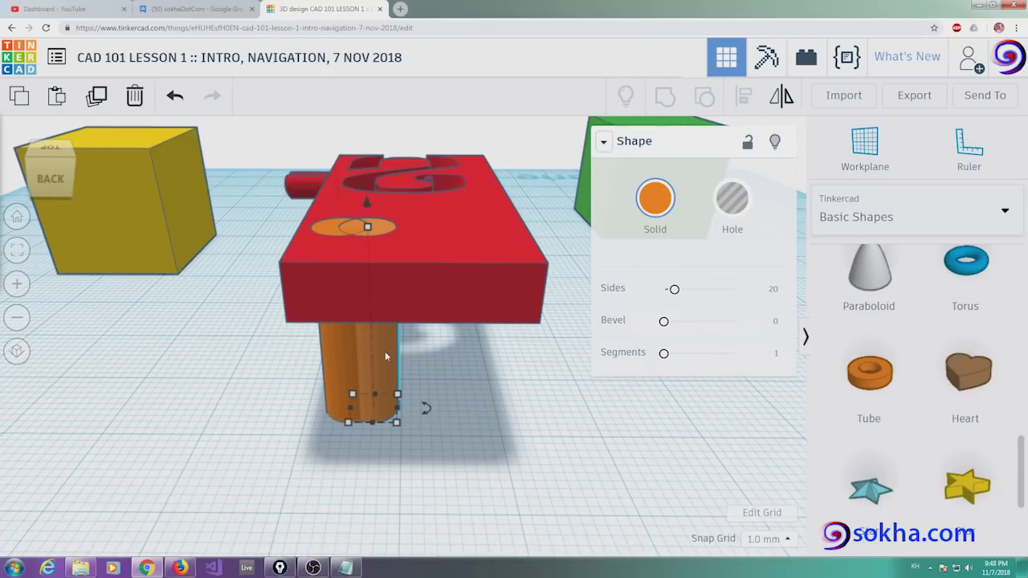
{"action": "left_click", "coordinate": [655, 197]}
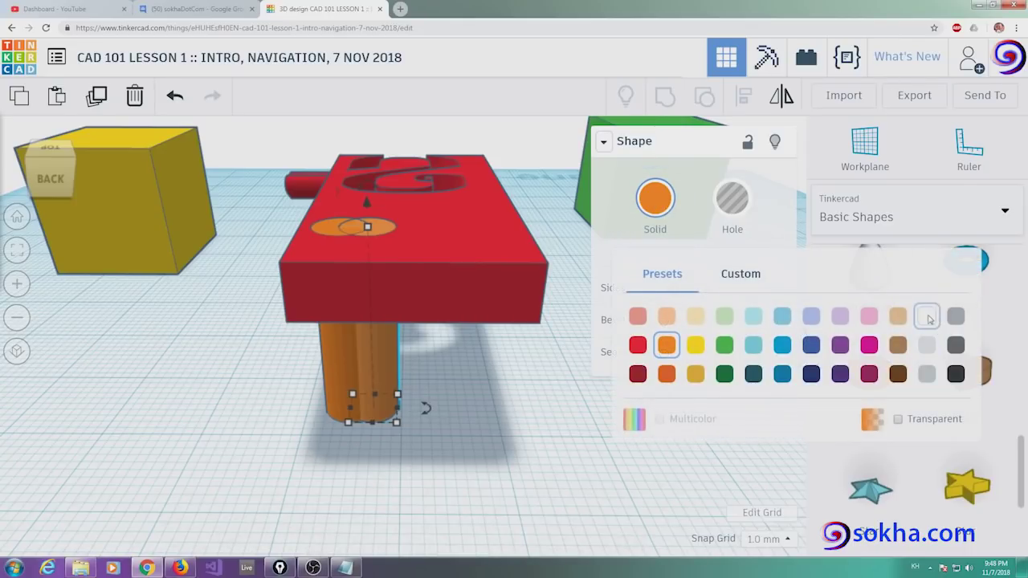
{"action": "left_click", "coordinate": [927, 316]}
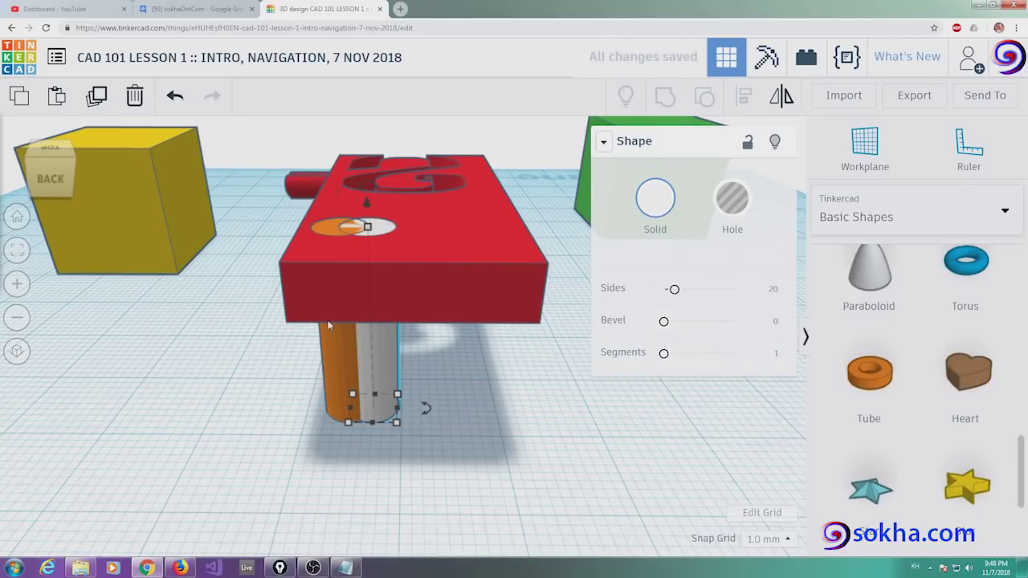
{"action": "left_click", "coordinate": [17, 283]}
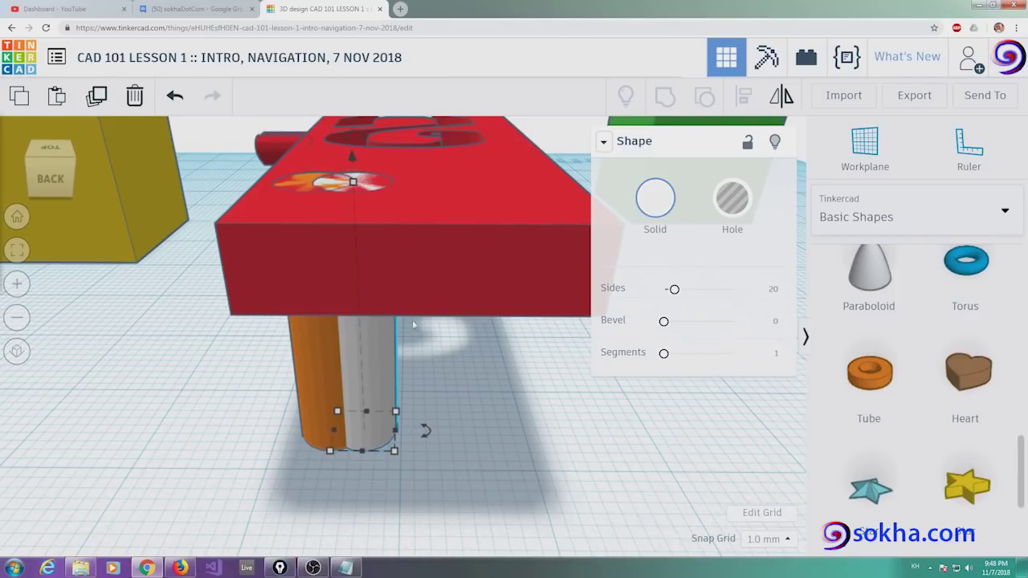
{"action": "left_click", "coordinate": [487, 263], "text": "shift"}
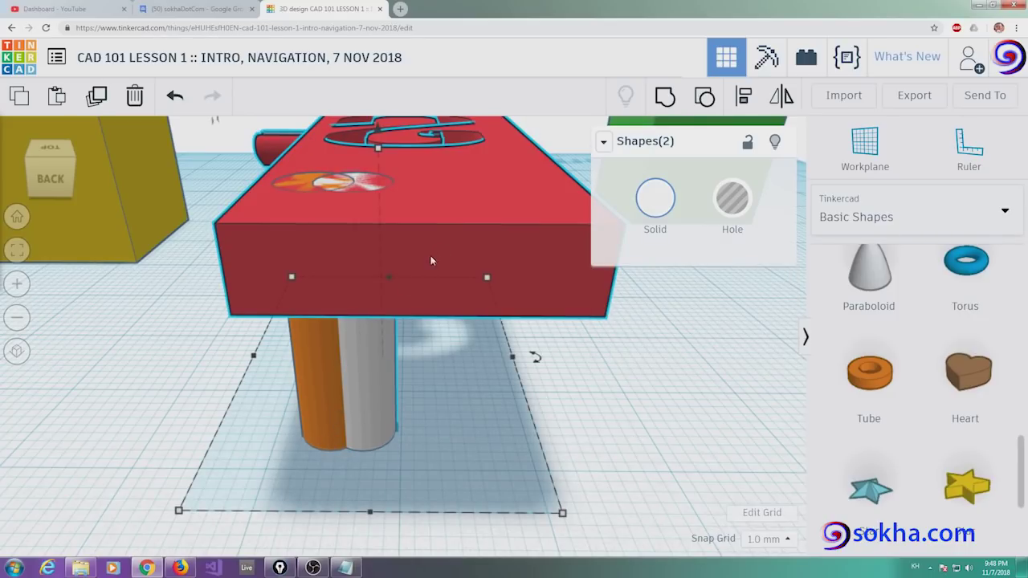
- Annotate the selected white leg, red block and multi-shape tools, then turn on Align for them
{"action": "left_click", "coordinate": [279, 568]}
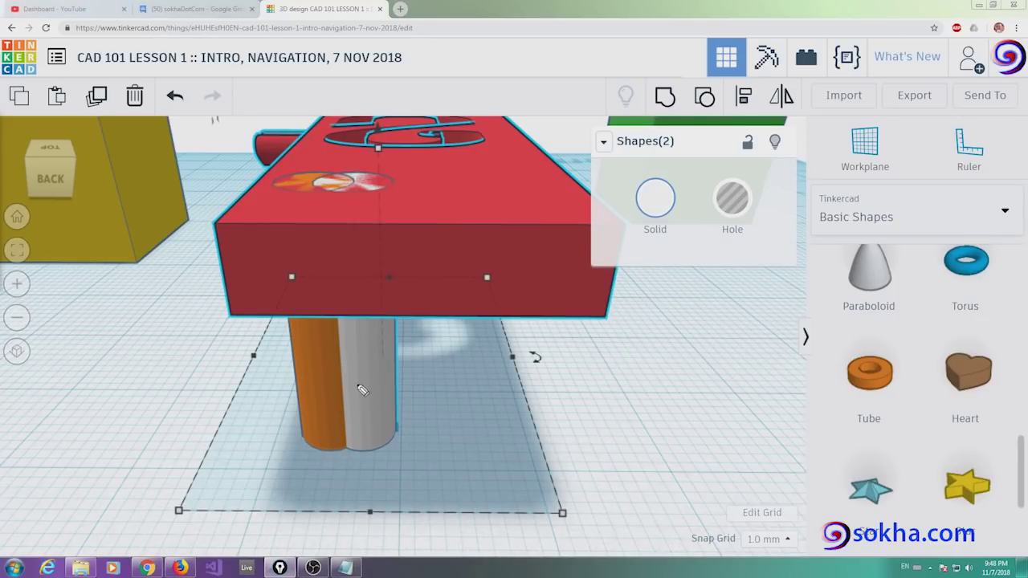
{"action": "left_click_drag", "start_coordinate": [361, 364], "coordinate": [448, 360]}
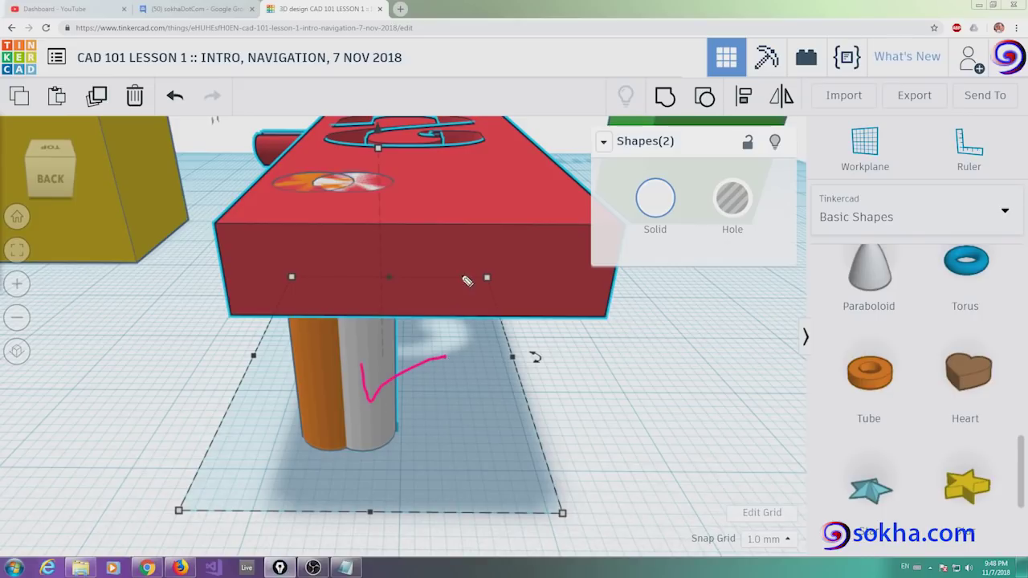
{"action": "left_click_drag", "start_coordinate": [434, 226], "coordinate": [530, 168]}
{"action": "left_click_drag", "start_coordinate": [689, 131], "coordinate": [695, 133]}
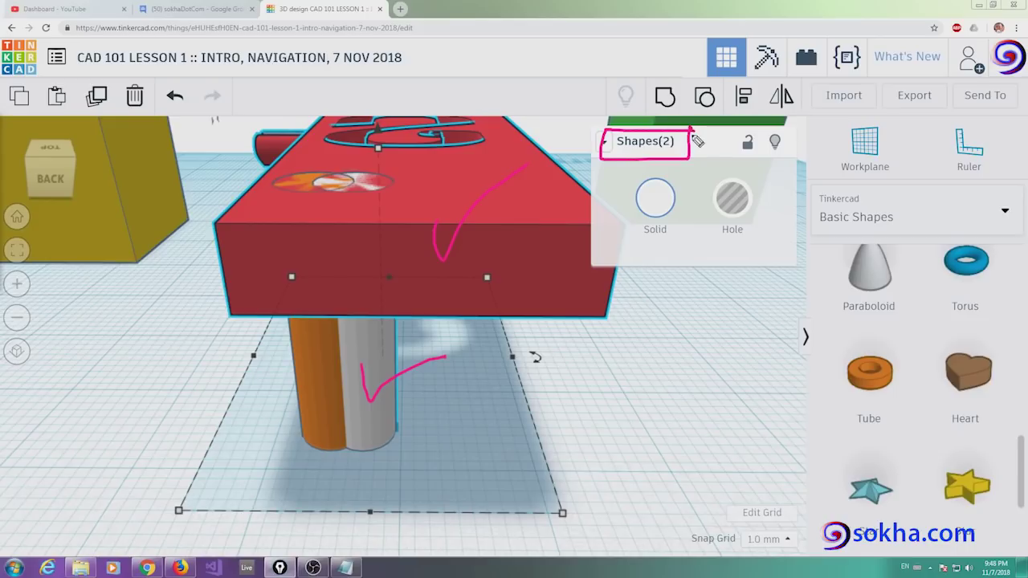
{"action": "mouse_move", "coordinate": [580, 78]}
{"action": "left_mouse_down"}
{"action": "mouse_move", "coordinate": [797, 69]}
{"action": "mouse_move", "coordinate": [821, 122]}
{"action": "left_mouse_up"}
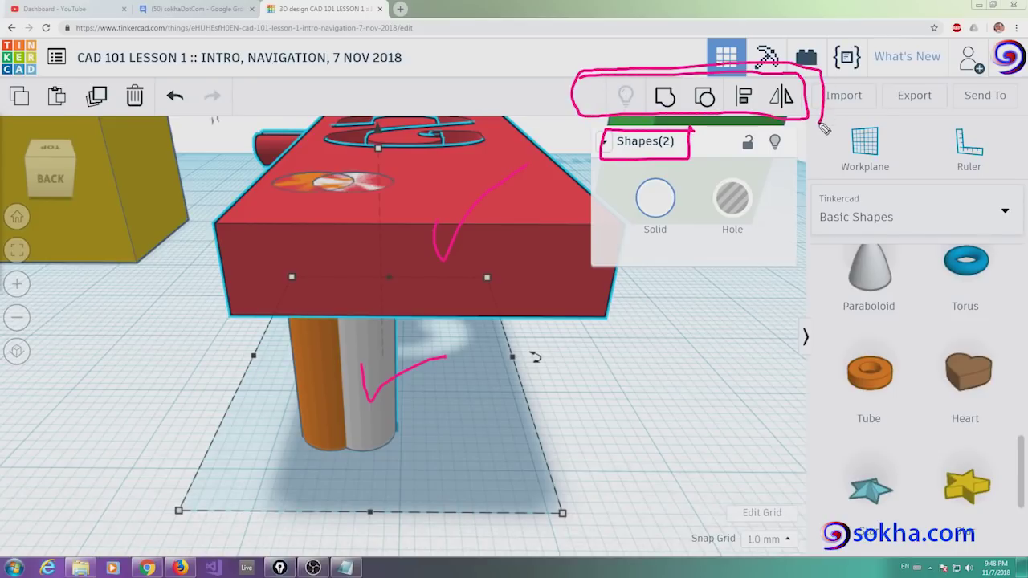
{"action": "left_click_drag", "start_coordinate": [738, 122], "coordinate": [752, 126]}
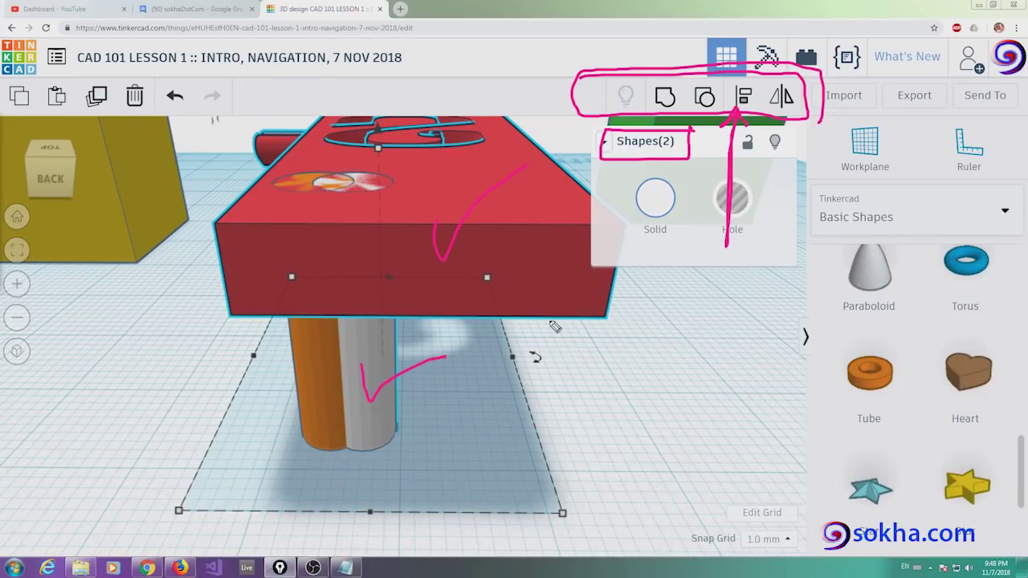
{"action": "left_click_drag", "start_coordinate": [553, 219], "coordinate": [576, 233]}
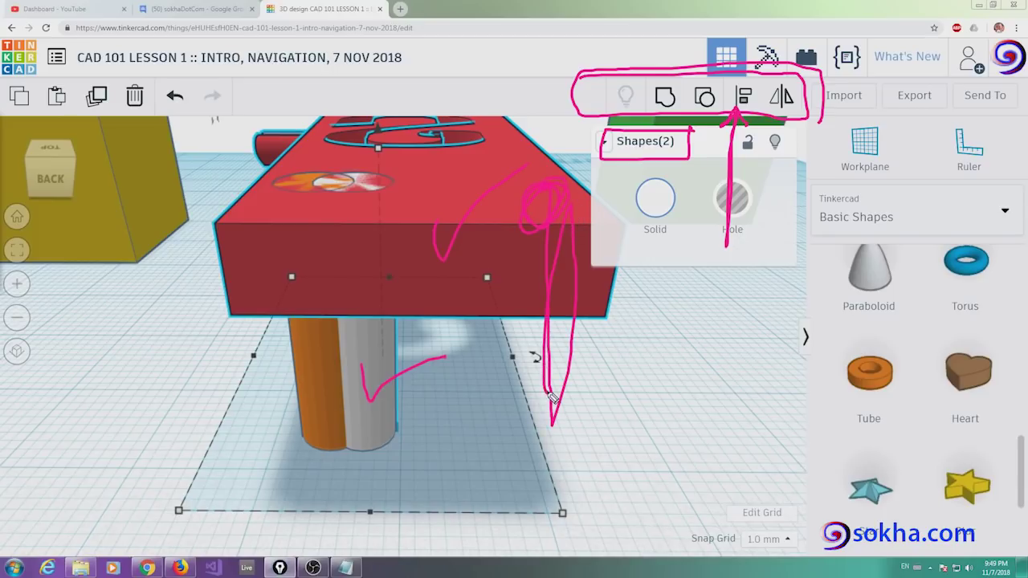
{"action": "left_click_drag", "start_coordinate": [363, 352], "coordinate": [536, 352]}
{"action": "left_click_drag", "start_coordinate": [483, 324], "coordinate": [487, 383]}
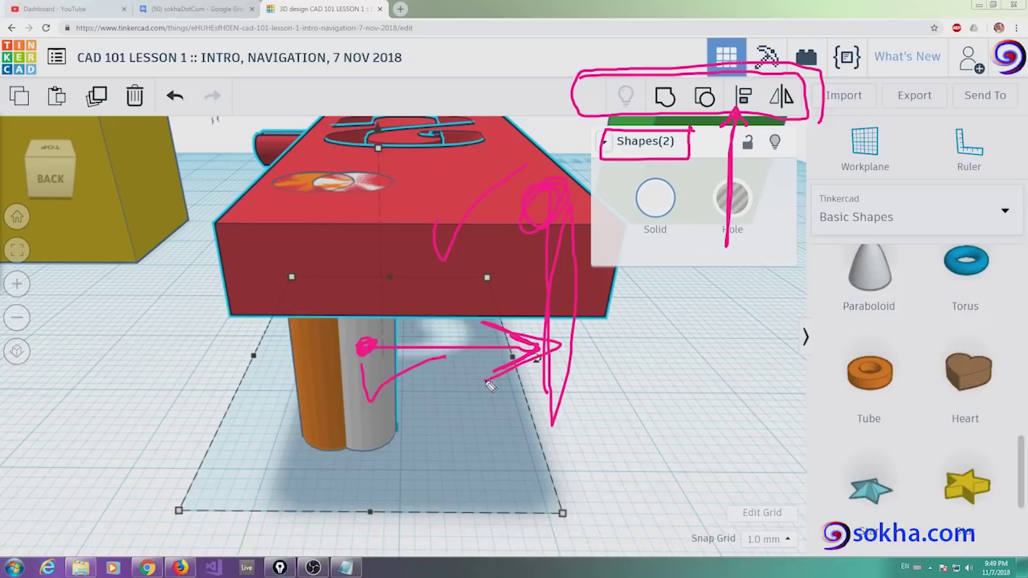
{"action": "left_click_drag", "start_coordinate": [755, 136], "coordinate": [741, 122]}
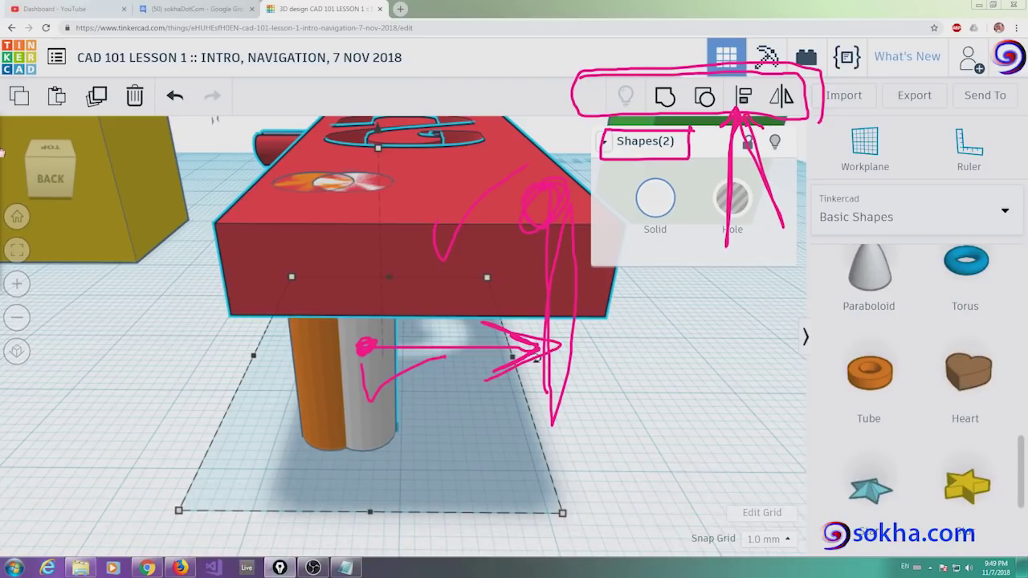
{"action": "key", "text": "Escape"}
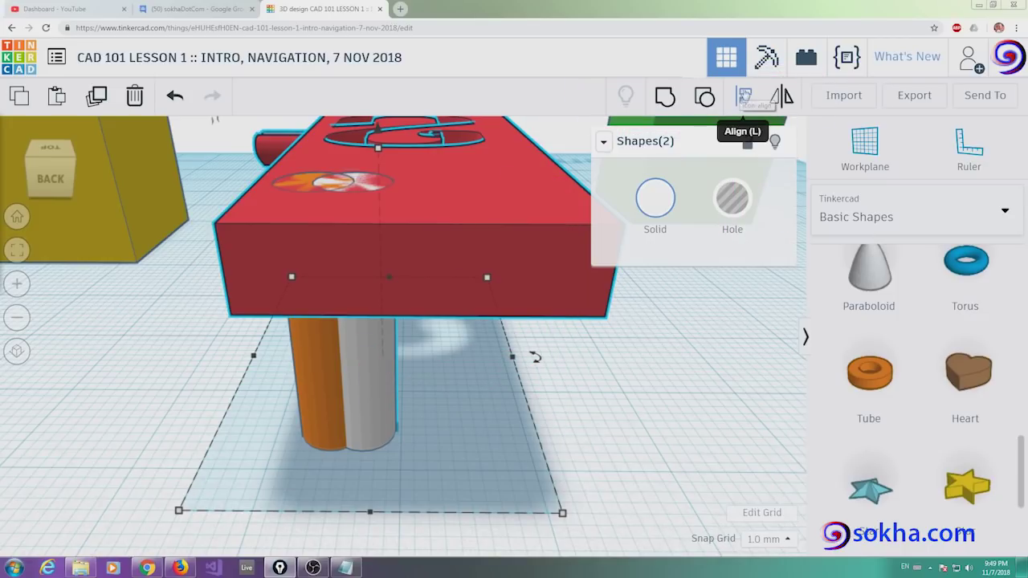
{"action": "left_click", "coordinate": [742, 97]}
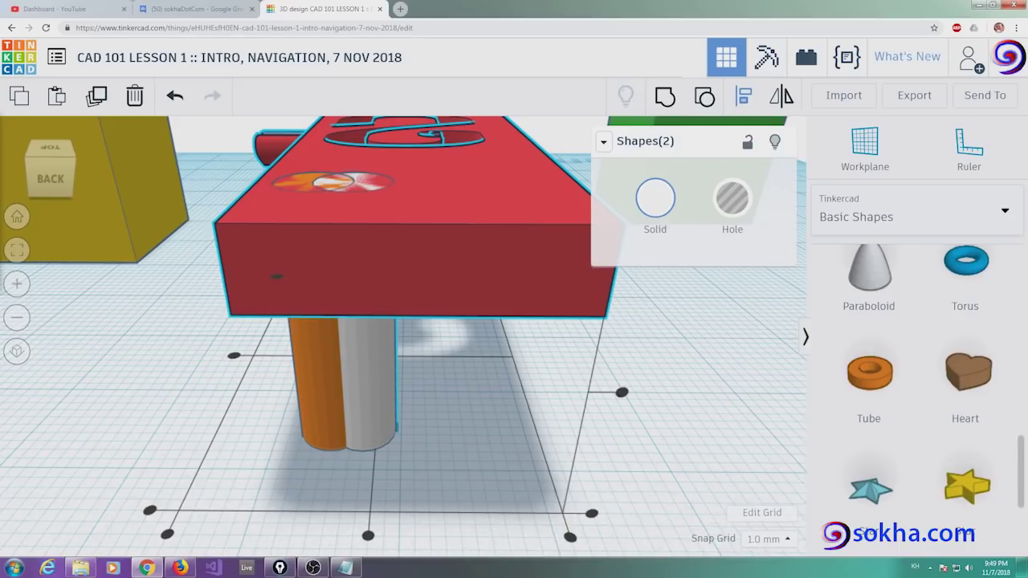
- Align the white cylinder under the red block's right end, opposite the orange leg
{"action": "left_click_drag", "start_coordinate": [229, 374], "coordinate": [232, 337]}
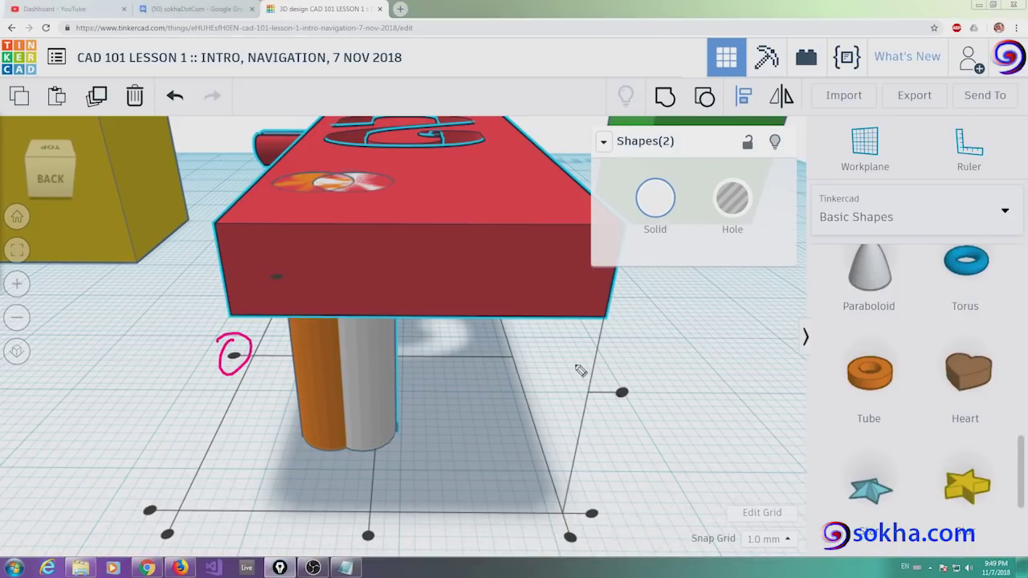
{"action": "left_click_drag", "start_coordinate": [623, 380], "coordinate": [642, 362]}
{"action": "mouse_move", "coordinate": [600, 493]}
{"action": "left_mouse_down"}
{"action": "mouse_move", "coordinate": [572, 531]}
{"action": "mouse_move", "coordinate": [499, 506]}
{"action": "left_mouse_up"}
{"action": "left_click_drag", "start_coordinate": [377, 508], "coordinate": [335, 510]}
{"action": "left_click_drag", "start_coordinate": [145, 474], "coordinate": [211, 530]}
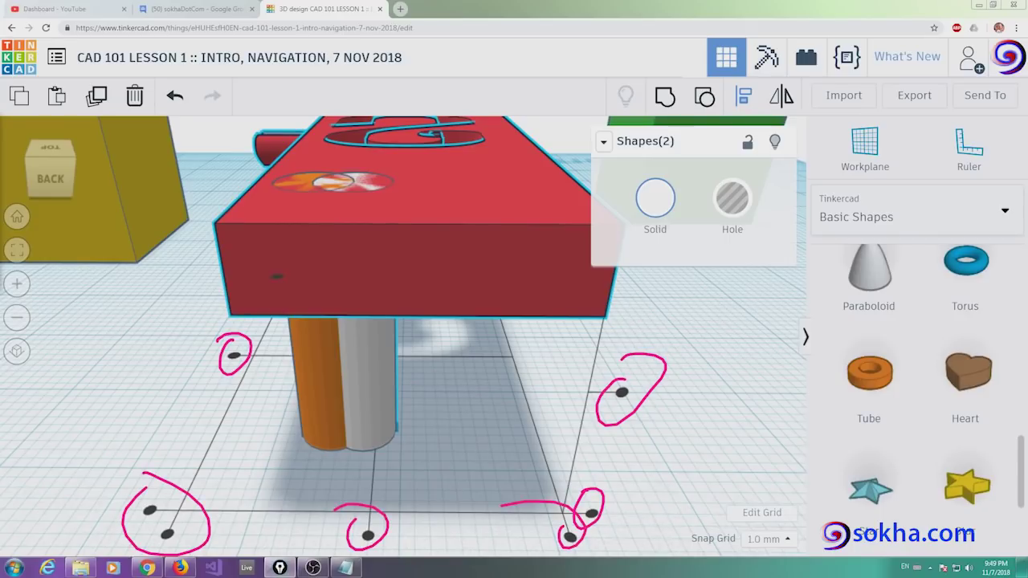
{"action": "key", "text": "Escape"}
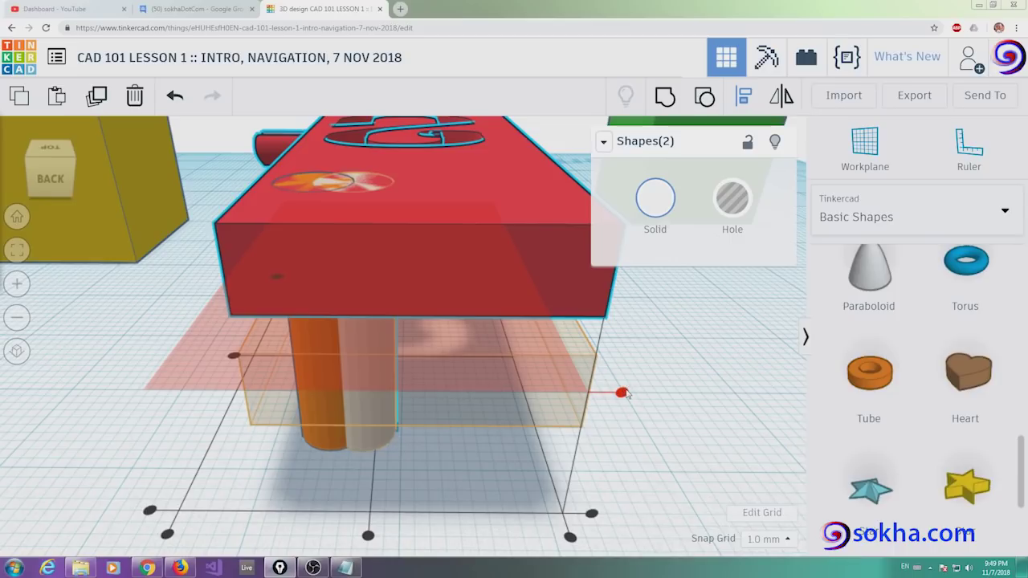
{"action": "left_click_drag", "start_coordinate": [623, 394], "coordinate": [595, 517]}
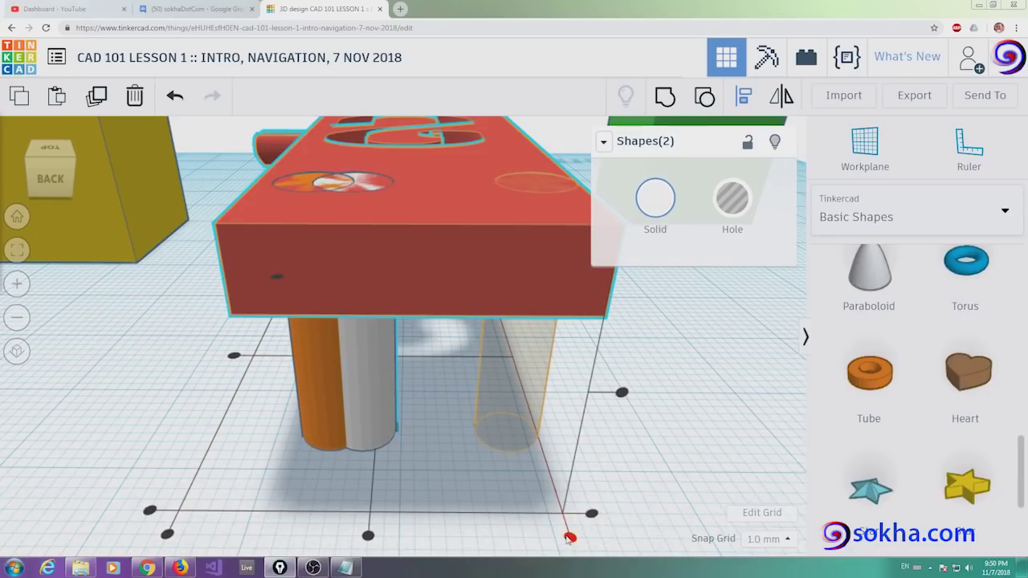
{"action": "key", "text": "ctrl+z"}
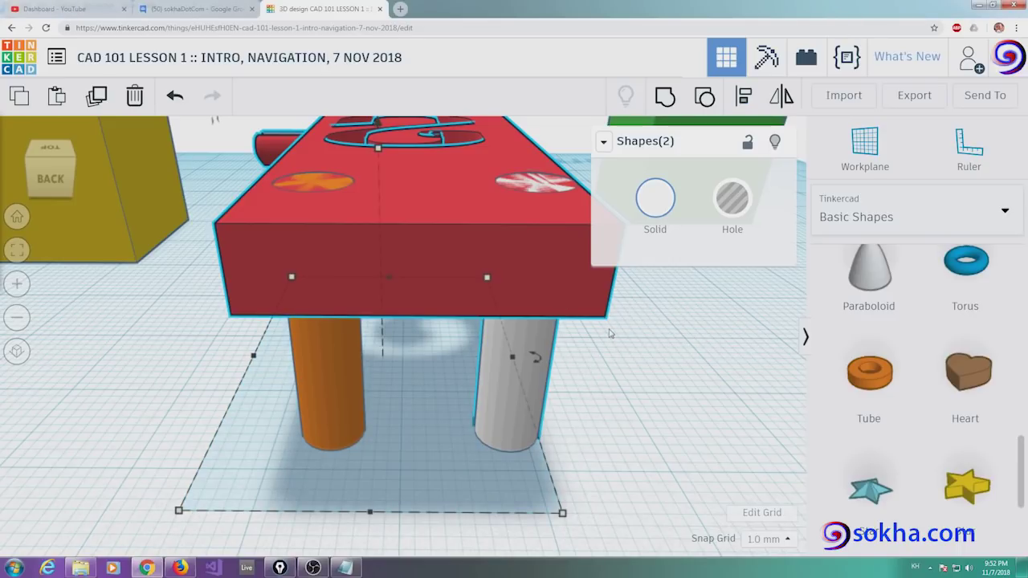
{"action": "mouse_move", "coordinate": [610, 333]}
{"action": "right_mouse_down"}
{"action": "mouse_move", "coordinate": [420, 301]}
{"action": "mouse_move", "coordinate": [596, 248]}
{"action": "mouse_move", "coordinate": [602, 256]}
{"action": "right_mouse_up"}
- Duplicate the white cylinder leg, place the copy just beside it, and colour it yellow
{"action": "mouse_move", "coordinate": [477, 153]}
{"action": "right_mouse_down"}
{"action": "mouse_move", "coordinate": [454, 290]}
{"action": "mouse_move", "coordinate": [475, 312]}
{"action": "right_mouse_up"}
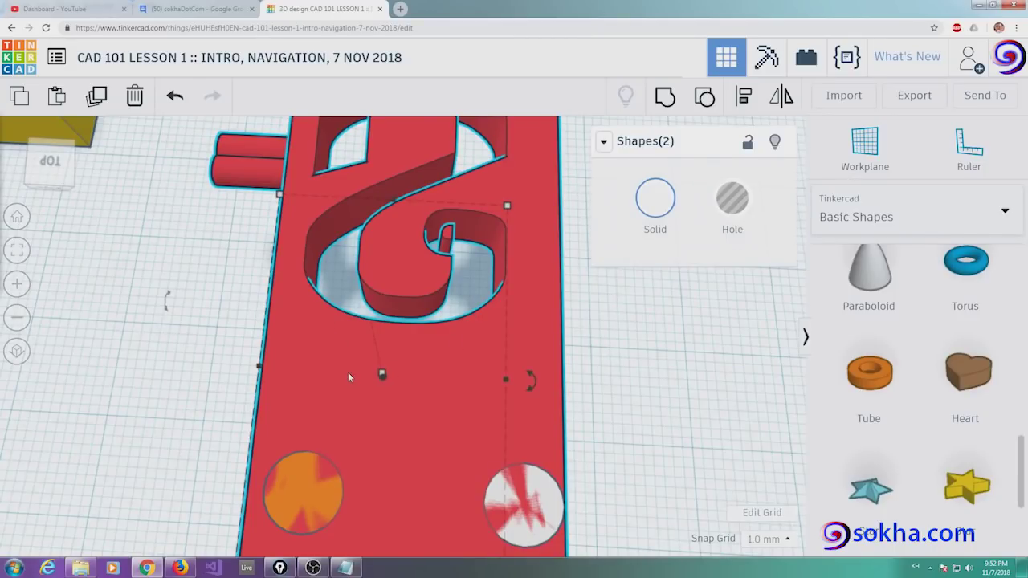
{"action": "mouse_move", "coordinate": [431, 393]}
{"action": "right_mouse_down"}
{"action": "mouse_move", "coordinate": [285, 337]}
{"action": "mouse_move", "coordinate": [518, 297]}
{"action": "right_mouse_up"}
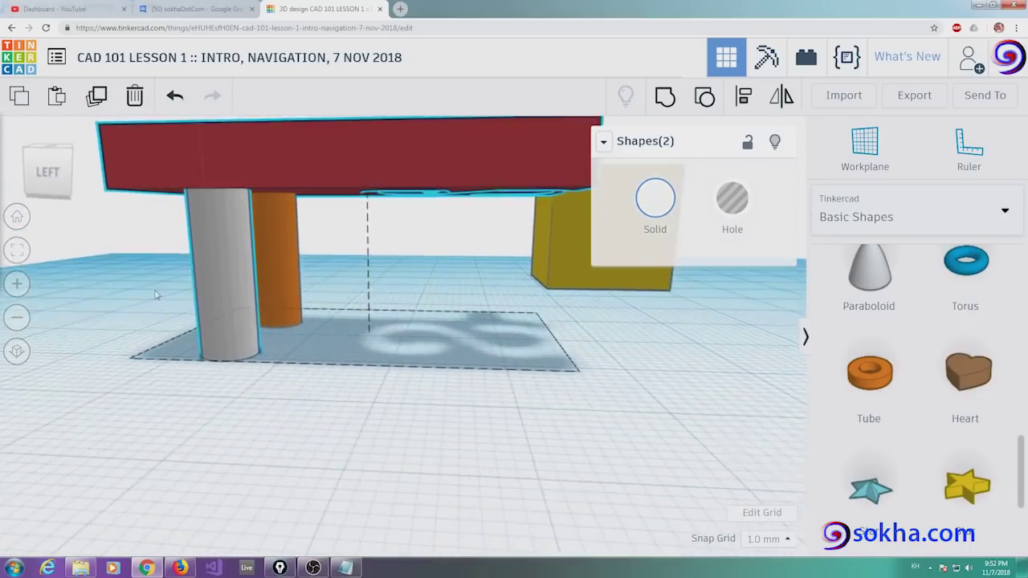
{"action": "left_click", "coordinate": [518, 297]}
{"action": "right_click_drag", "start_coordinate": [518, 297], "coordinate": [295, 294]}
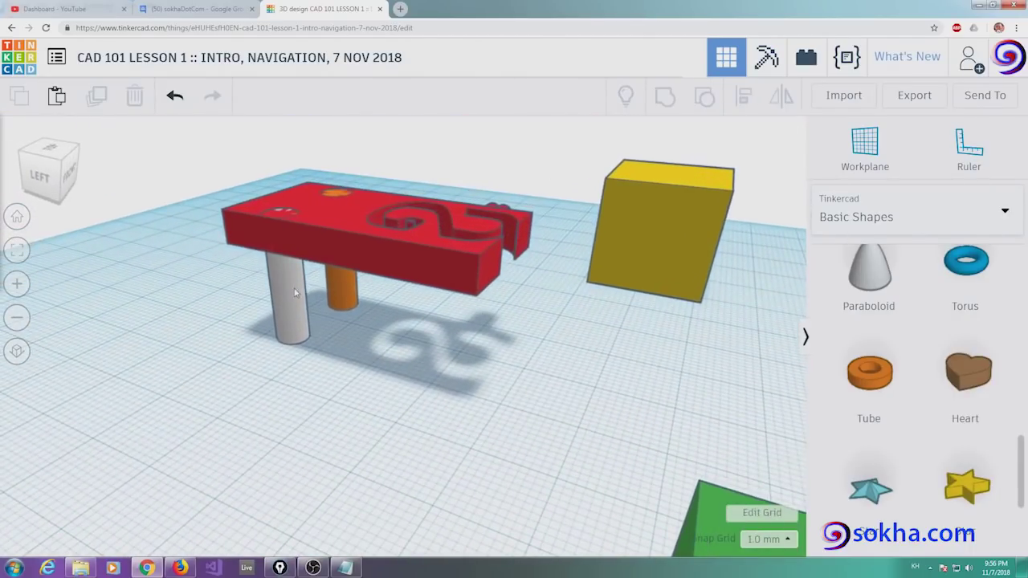
{"action": "left_click", "coordinate": [286, 293]}
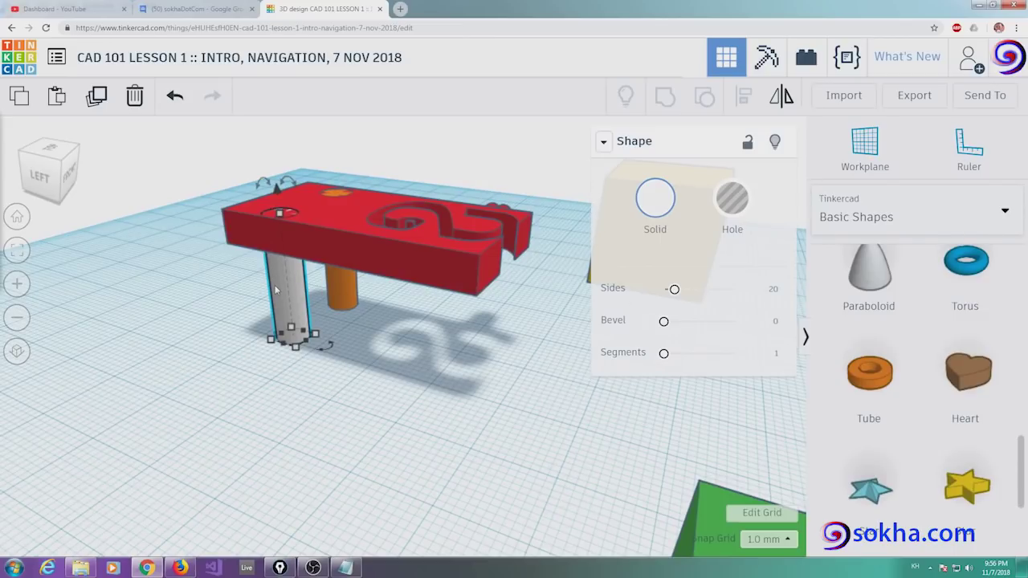
{"action": "left_click_drag", "start_coordinate": [276, 291], "coordinate": [282, 289]}
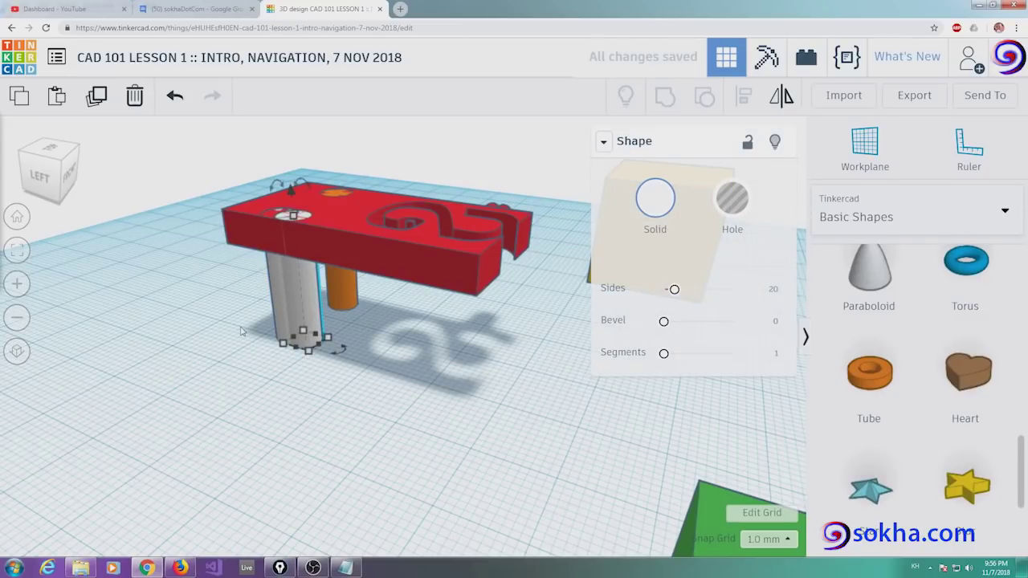
{"action": "right_click_drag", "start_coordinate": [240, 331], "coordinate": [320, 283]}
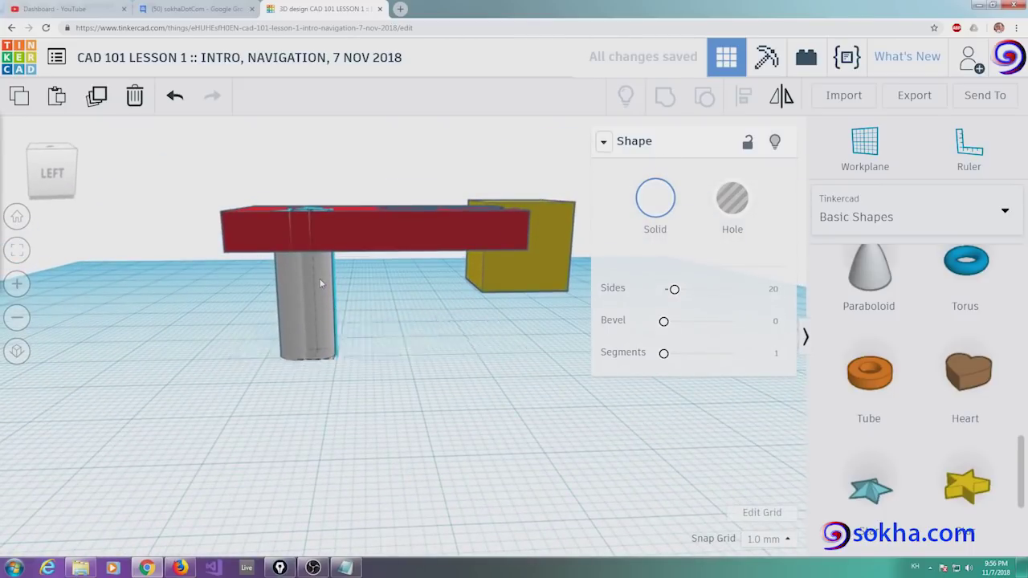
{"action": "left_click", "coordinate": [654, 198]}
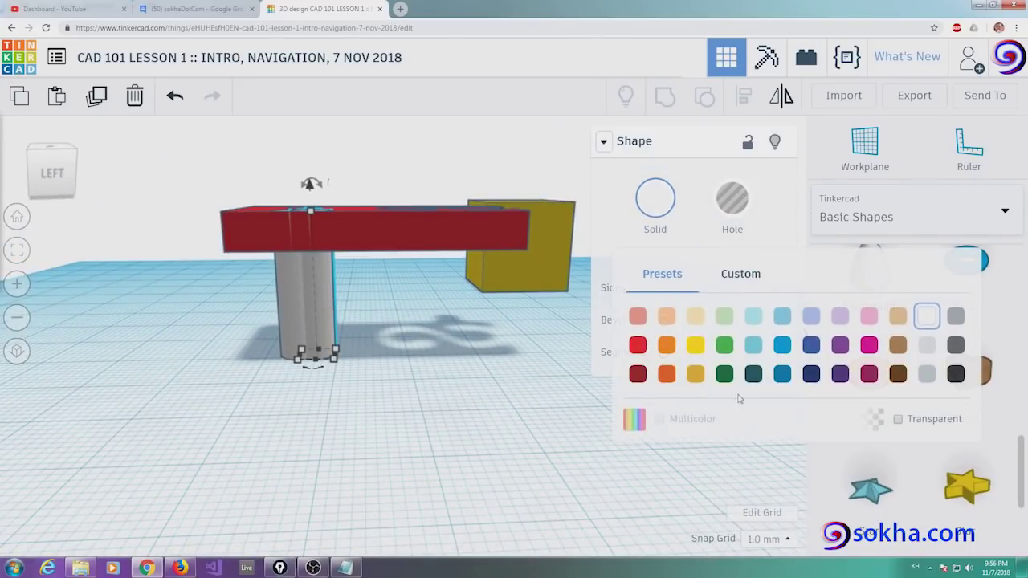
{"action": "left_click", "coordinate": [696, 345]}
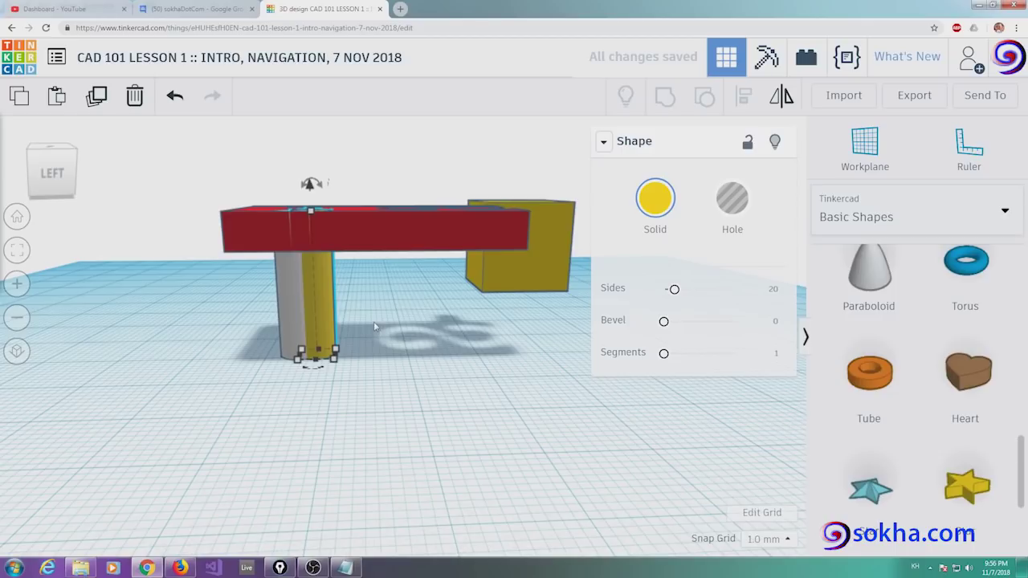
- Select the yellow cylinder together with the red block, leaving the cylinder's position unchanged
{"action": "right_click_drag", "start_coordinate": [430, 311], "coordinate": [419, 315]}
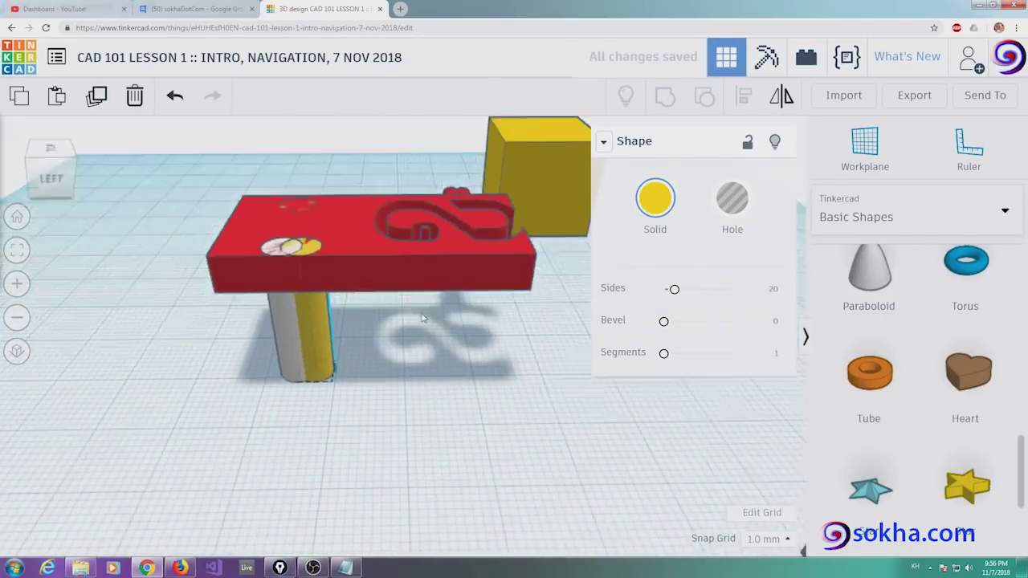
{"action": "left_click", "coordinate": [309, 286]}
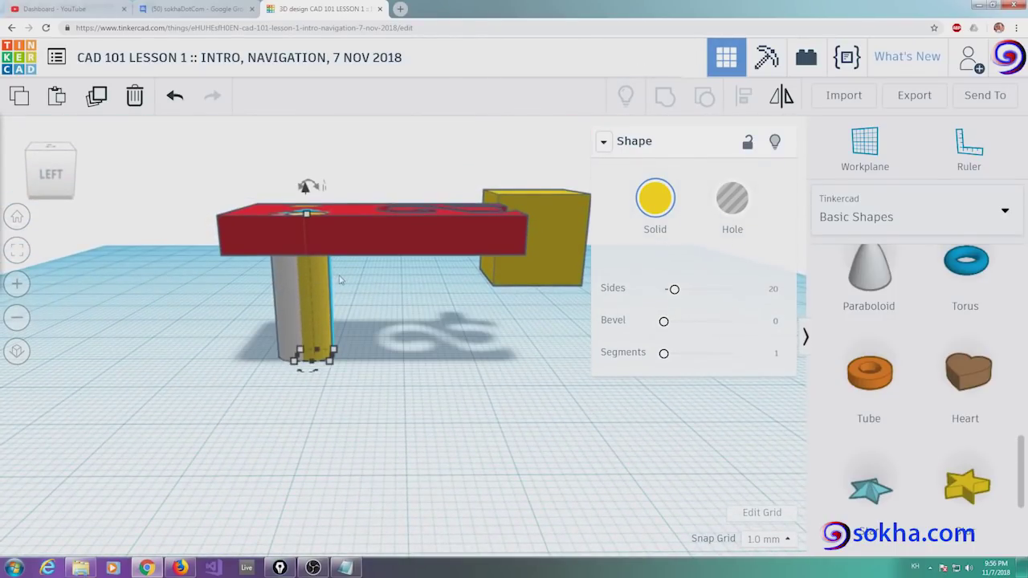
{"action": "mouse_move", "coordinate": [329, 284]}
{"action": "left_mouse_down"}
{"action": "mouse_move", "coordinate": [441, 257]}
{"action": "mouse_move", "coordinate": [390, 378]}
{"action": "left_mouse_up"}
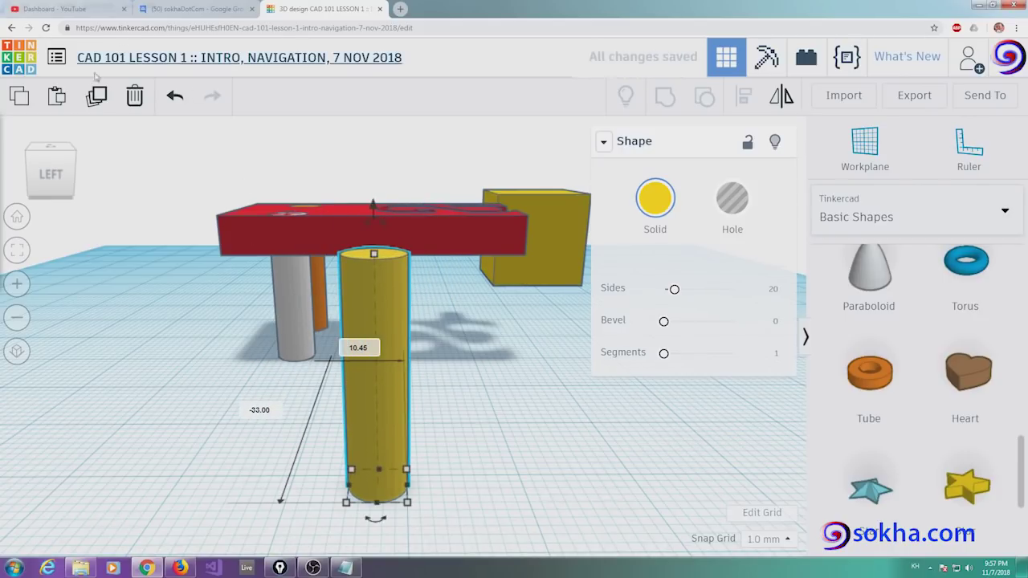
{"action": "left_click", "coordinate": [175, 96]}
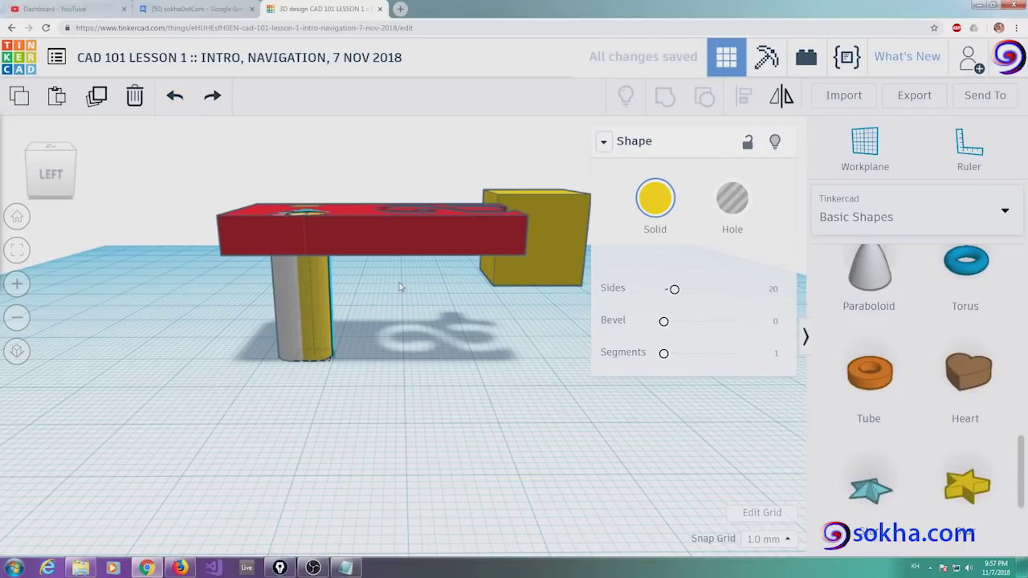
{"action": "right_click_drag", "start_coordinate": [399, 289], "coordinate": [386, 320]}
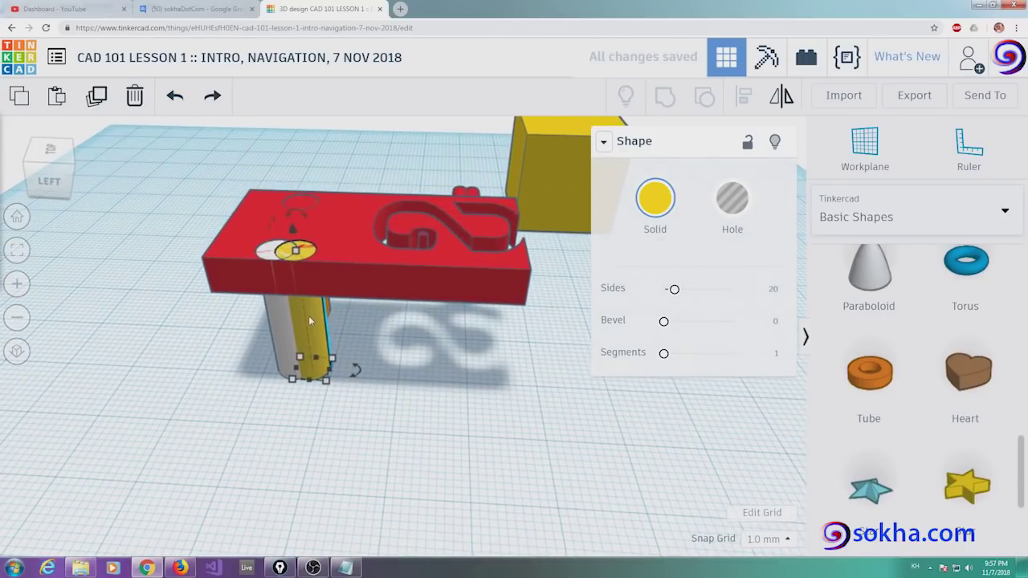
{"action": "left_click", "coordinate": [392, 288], "text": "shift"}
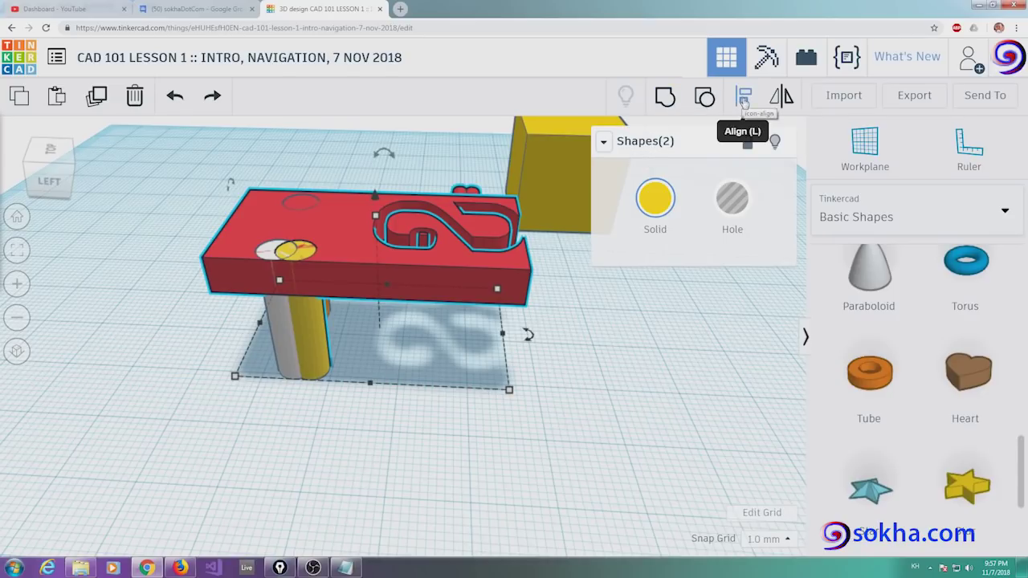
- Align the yellow cylinder to the middle of the red block's length, then deselect
{"action": "left_click", "coordinate": [743, 98]}
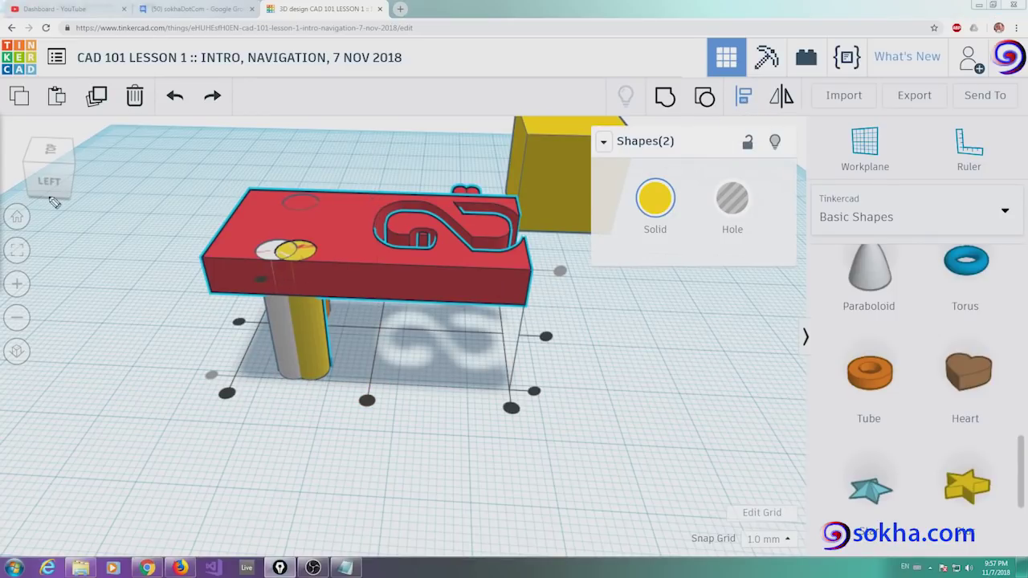
{"action": "left_click_drag", "start_coordinate": [358, 399], "coordinate": [367, 388]}
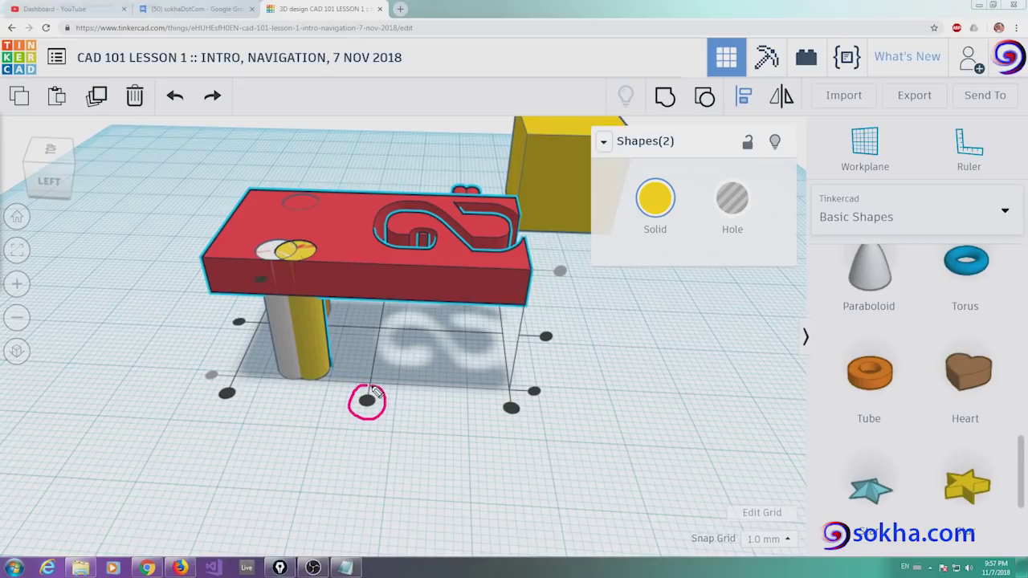
{"action": "left_click_drag", "start_coordinate": [395, 177], "coordinate": [370, 299]}
{"action": "mouse_move", "coordinate": [203, 273]}
{"action": "left_mouse_down"}
{"action": "mouse_move", "coordinate": [188, 323]}
{"action": "mouse_move", "coordinate": [490, 323]}
{"action": "mouse_move", "coordinate": [529, 310]}
{"action": "mouse_move", "coordinate": [515, 350]}
{"action": "left_mouse_up"}
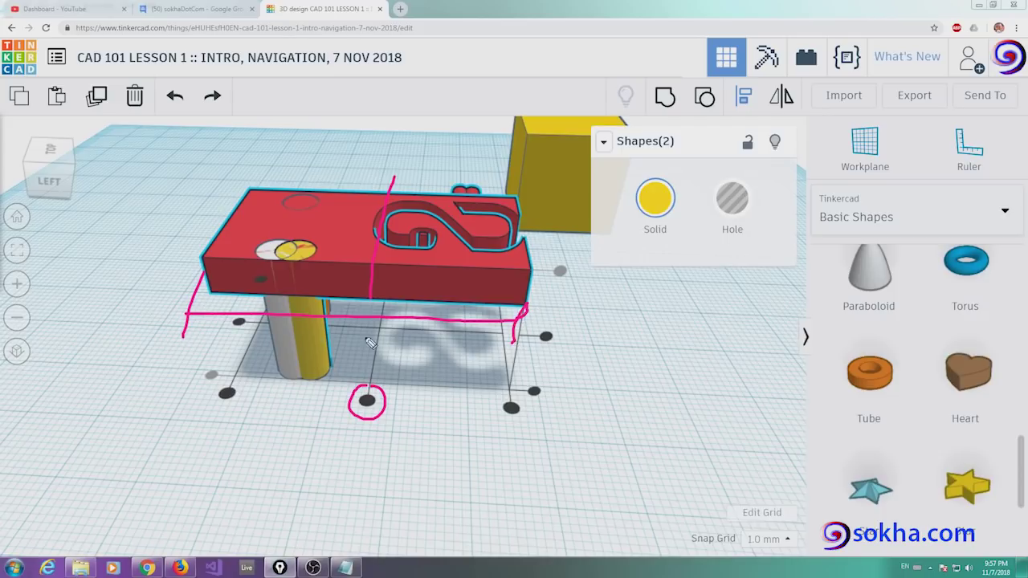
{"action": "mouse_move", "coordinate": [428, 331]}
{"action": "left_mouse_down"}
{"action": "mouse_move", "coordinate": [447, 348]}
{"action": "mouse_move", "coordinate": [436, 368]}
{"action": "left_mouse_up"}
{"action": "left_click_drag", "start_coordinate": [476, 326], "coordinate": [472, 328]}
{"action": "mouse_move", "coordinate": [371, 384]}
{"action": "left_mouse_down"}
{"action": "mouse_move", "coordinate": [383, 391]}
{"action": "mouse_move", "coordinate": [372, 371]}
{"action": "mouse_move", "coordinate": [387, 291]}
{"action": "left_mouse_up"}
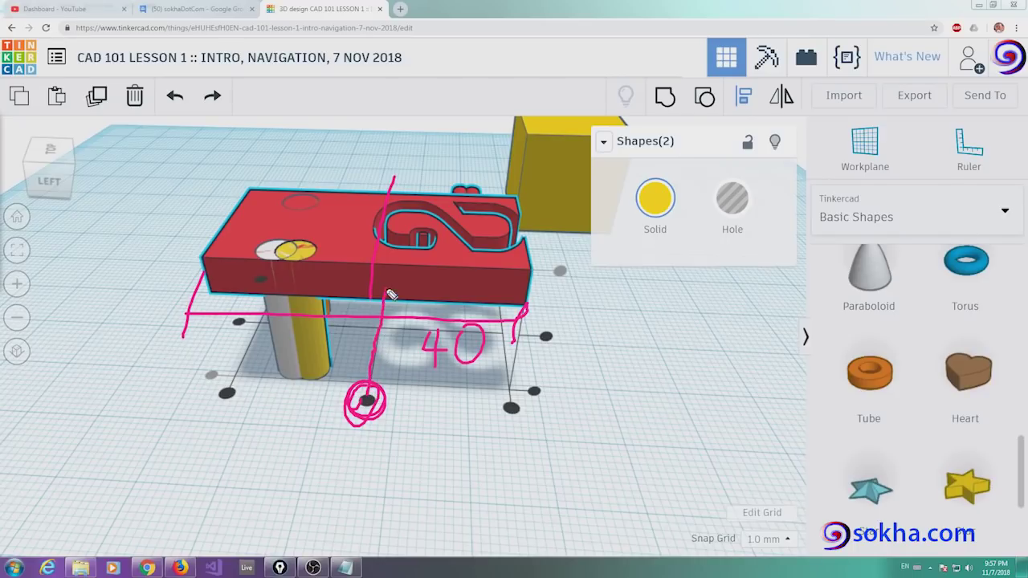
{"action": "left_click_drag", "start_coordinate": [347, 335], "coordinate": [374, 347]}
{"action": "left_click_drag", "start_coordinate": [363, 392], "coordinate": [368, 402]}
{"action": "mouse_move", "coordinate": [296, 246]}
{"action": "left_mouse_down"}
{"action": "mouse_move", "coordinate": [299, 258]}
{"action": "mouse_move", "coordinate": [376, 259]}
{"action": "mouse_move", "coordinate": [374, 277]}
{"action": "mouse_move", "coordinate": [392, 262]}
{"action": "left_mouse_up"}
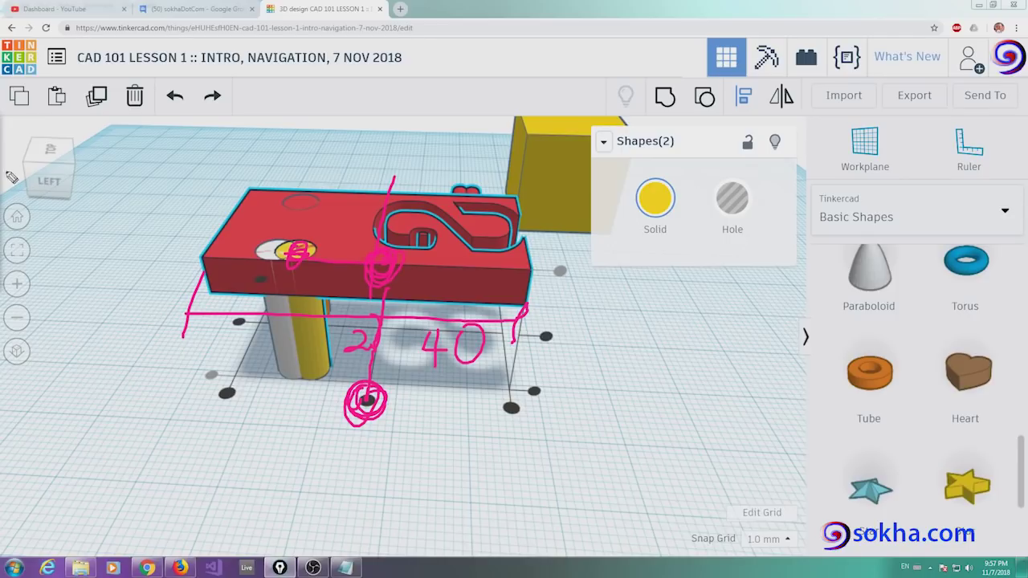
{"action": "key", "text": "Escape"}
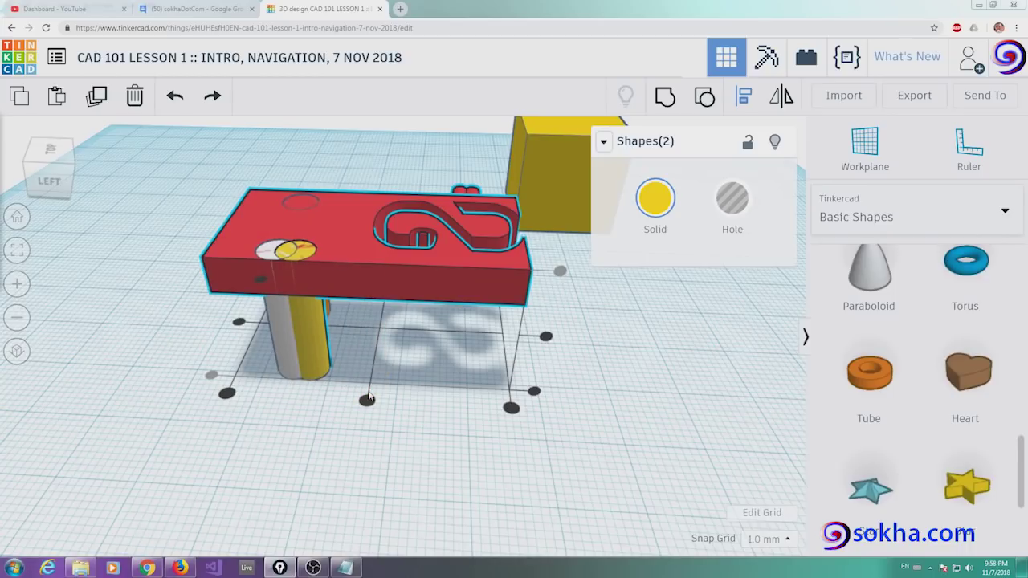
{"action": "left_click", "coordinate": [367, 401]}
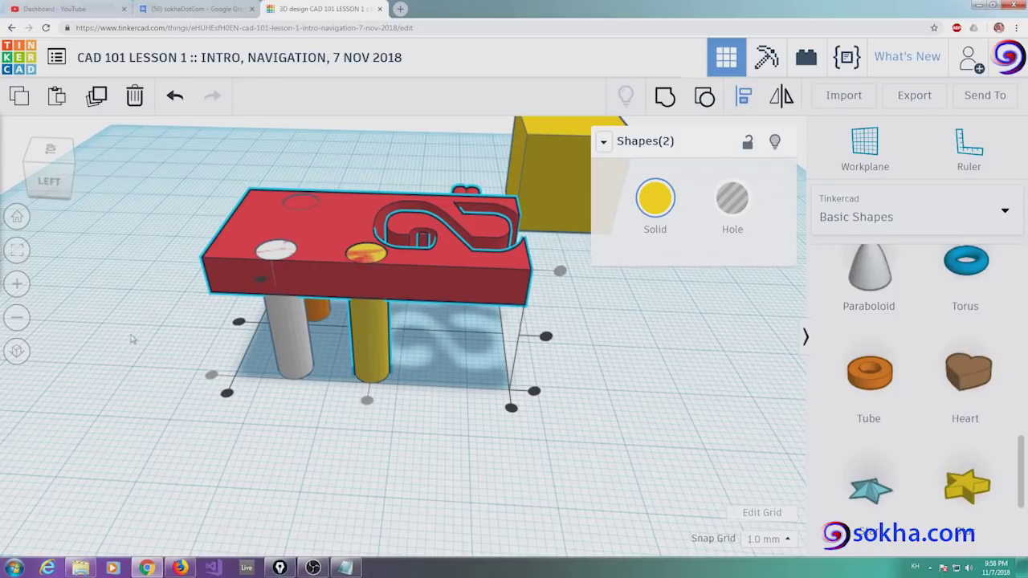
{"action": "left_click", "coordinate": [148, 367]}
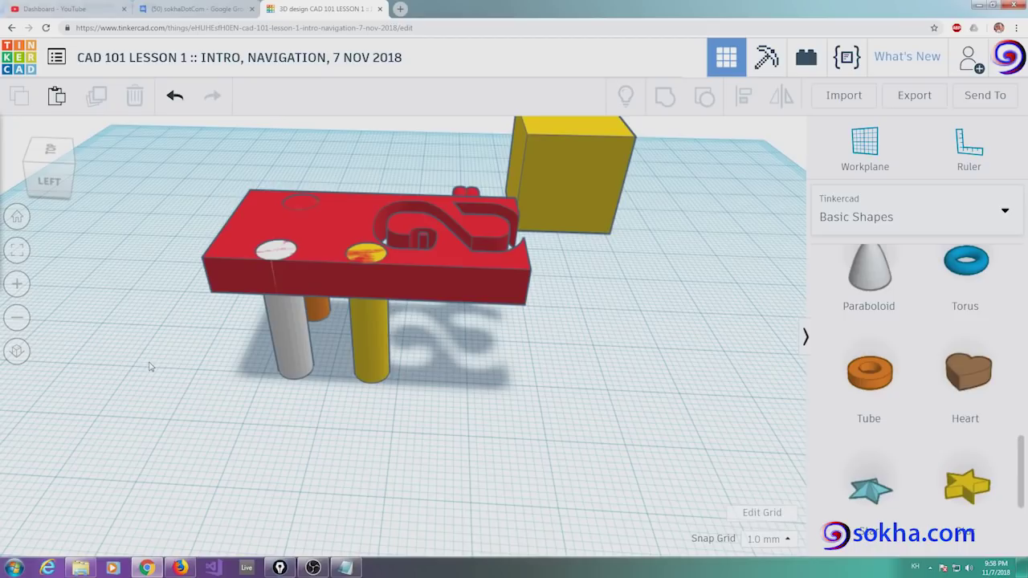
{"action": "left_click", "coordinate": [225, 274]}
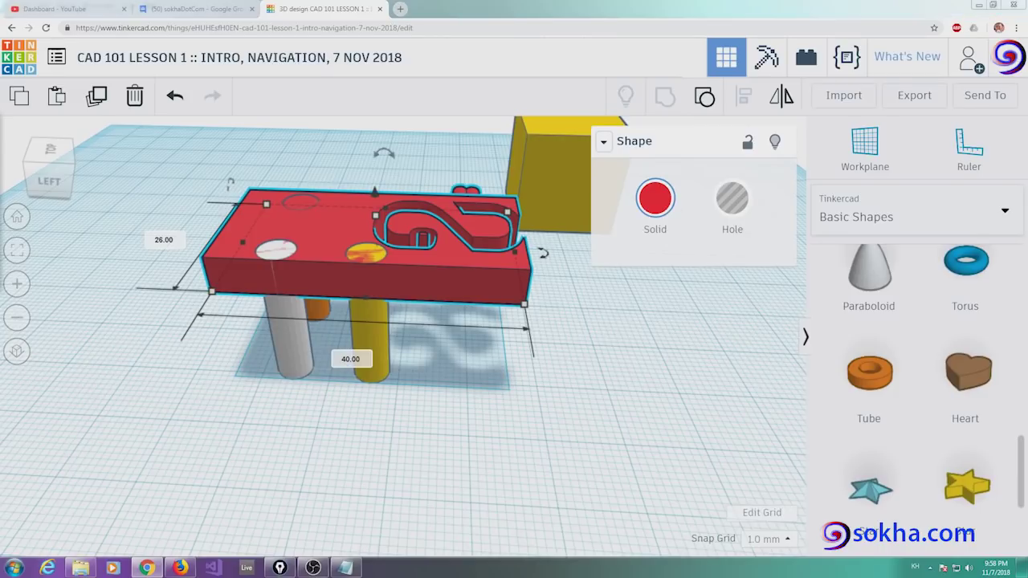
{"action": "left_click_drag", "start_coordinate": [212, 304], "coordinate": [526, 358]}
{"action": "left_click_drag", "start_coordinate": [203, 314], "coordinate": [176, 351]}
{"action": "left_click_drag", "start_coordinate": [327, 331], "coordinate": [331, 366]}
{"action": "left_click_drag", "start_coordinate": [362, 334], "coordinate": [360, 335]}
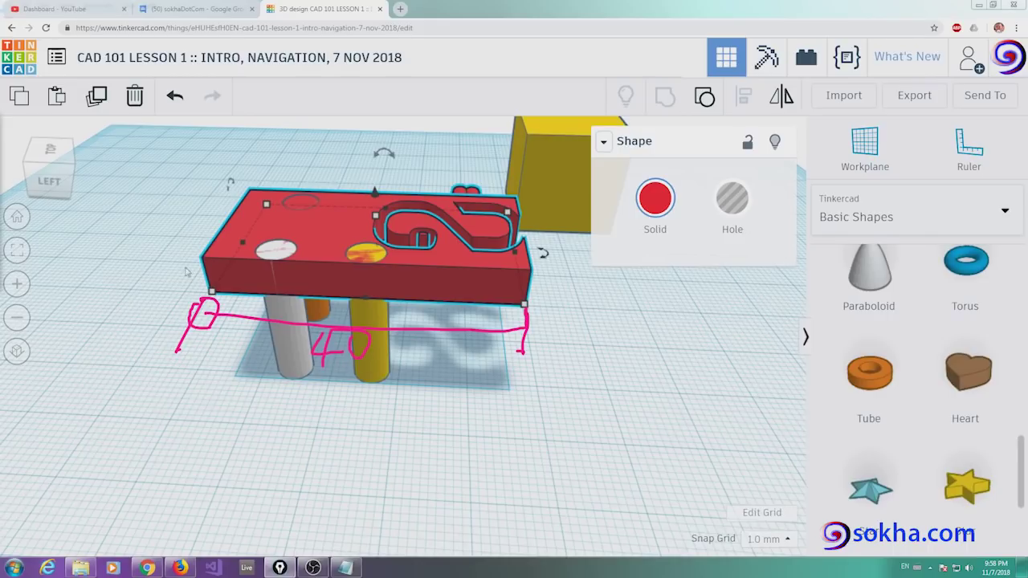
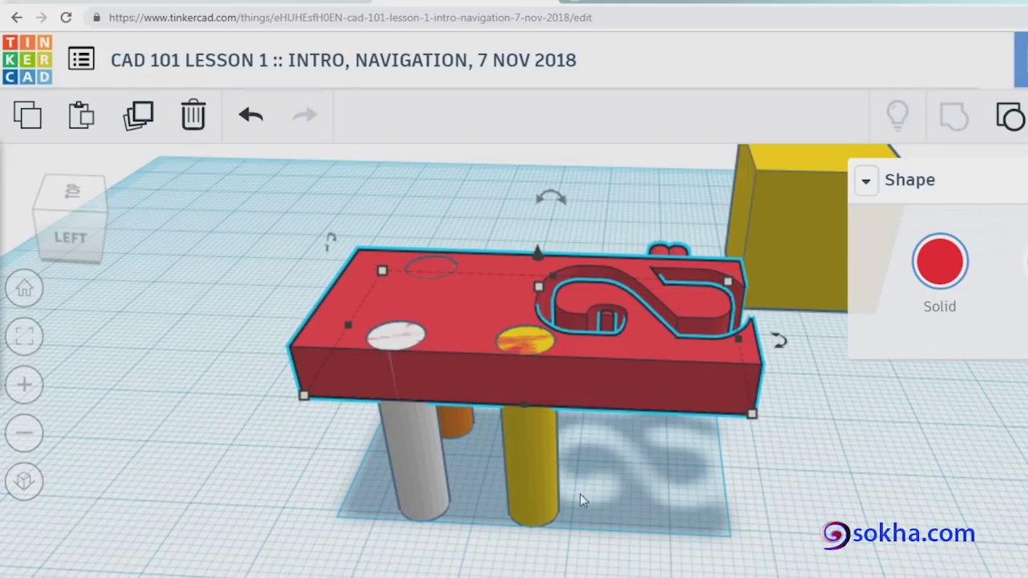
- From a top view, drop a yellow Star from Basic Shapes beside the red platform
{"action": "mouse_move", "coordinate": [613, 331]}
{"action": "right_mouse_down"}
{"action": "mouse_move", "coordinate": [508, 406]}
{"action": "mouse_move", "coordinate": [368, 367]}
{"action": "mouse_move", "coordinate": [526, 365]}
{"action": "mouse_move", "coordinate": [461, 412]}
{"action": "right_mouse_up"}
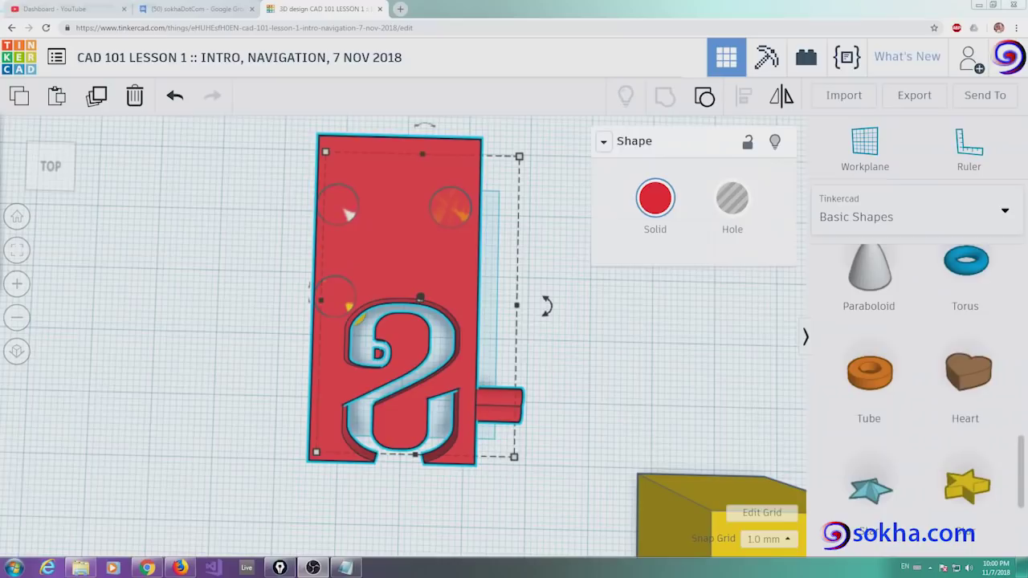
{"action": "left_click_drag", "start_coordinate": [967, 485], "coordinate": [173, 271]}
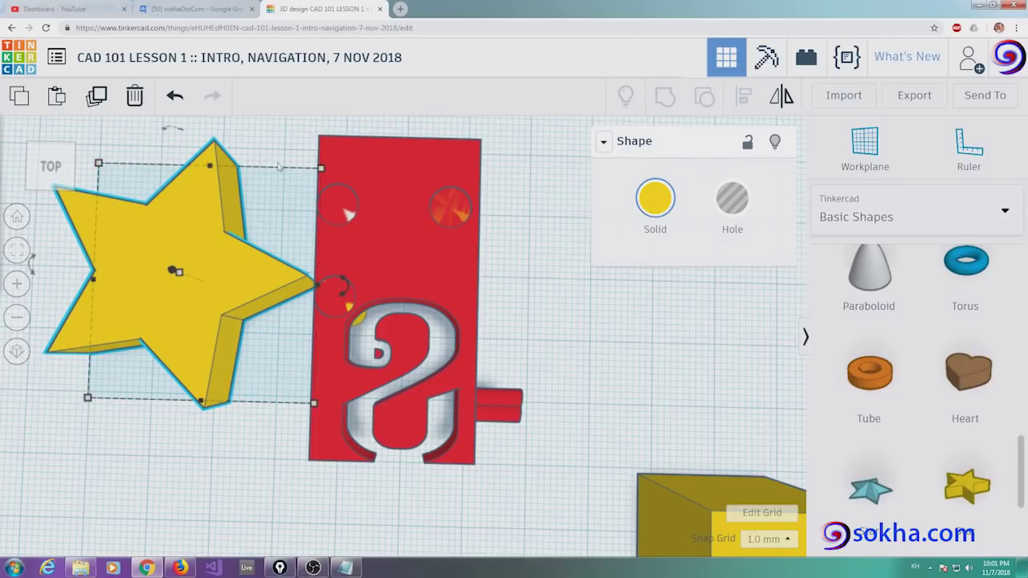
- Scale the star to about 8.18 × 13.02 mm and place it beside the platform's legs
{"action": "mouse_move", "coordinate": [322, 167]}
{"action": "left_mouse_down"}
{"action": "mouse_move", "coordinate": [227, 228]}
{"action": "mouse_move", "coordinate": [143, 318]}
{"action": "left_mouse_up"}
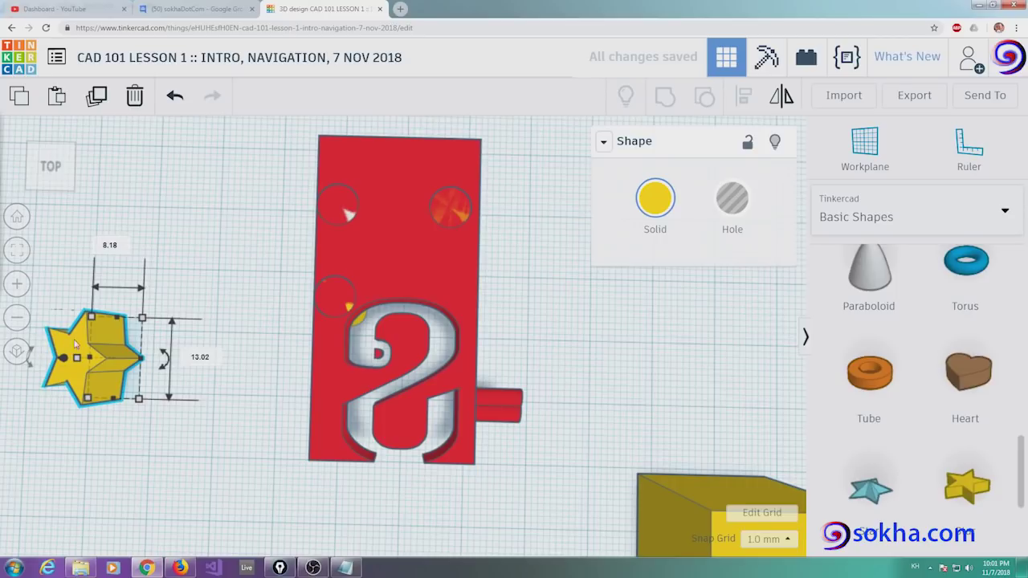
{"action": "left_click_drag", "start_coordinate": [77, 343], "coordinate": [373, 231]}
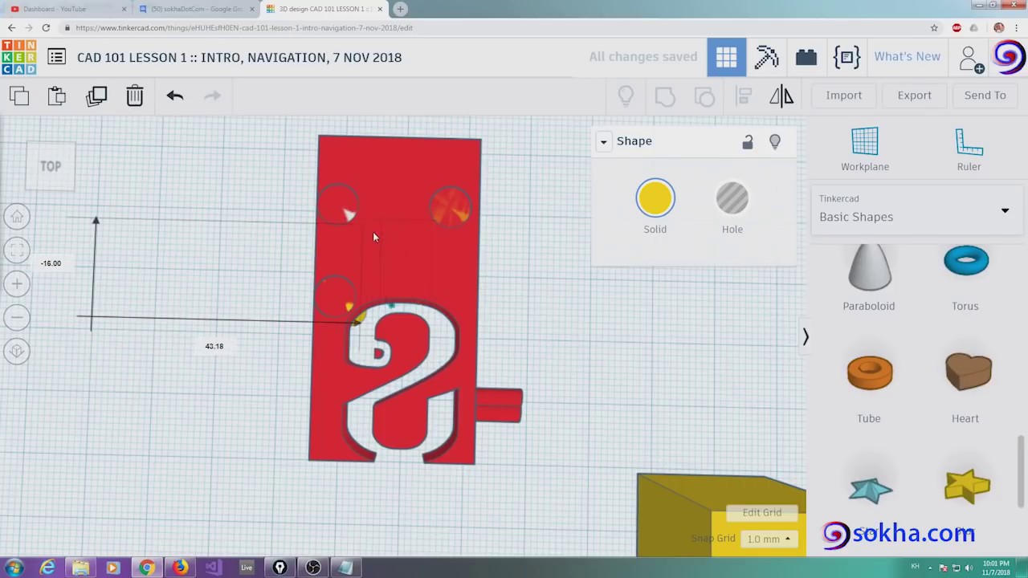
{"action": "left_click_drag", "start_coordinate": [271, 249], "coordinate": [269, 265]}
{"action": "mouse_move", "coordinate": [269, 269]}
{"action": "right_mouse_down"}
{"action": "mouse_move", "coordinate": [302, 304]}
{"action": "mouse_move", "coordinate": [478, 233]}
{"action": "right_mouse_up"}
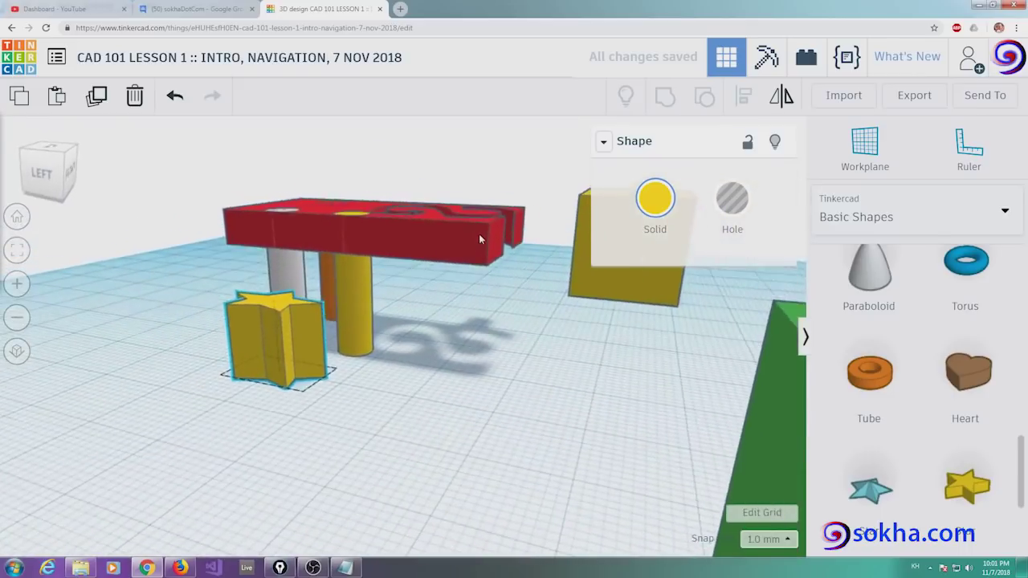
{"action": "right_click_drag", "start_coordinate": [478, 233], "coordinate": [474, 205]}
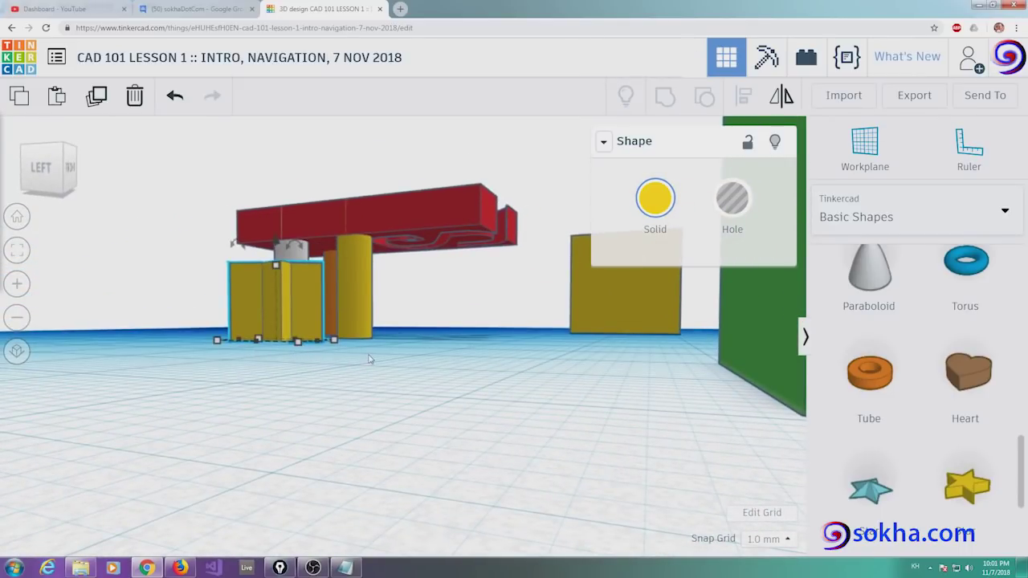
{"action": "right_click_drag", "start_coordinate": [369, 359], "coordinate": [230, 413]}
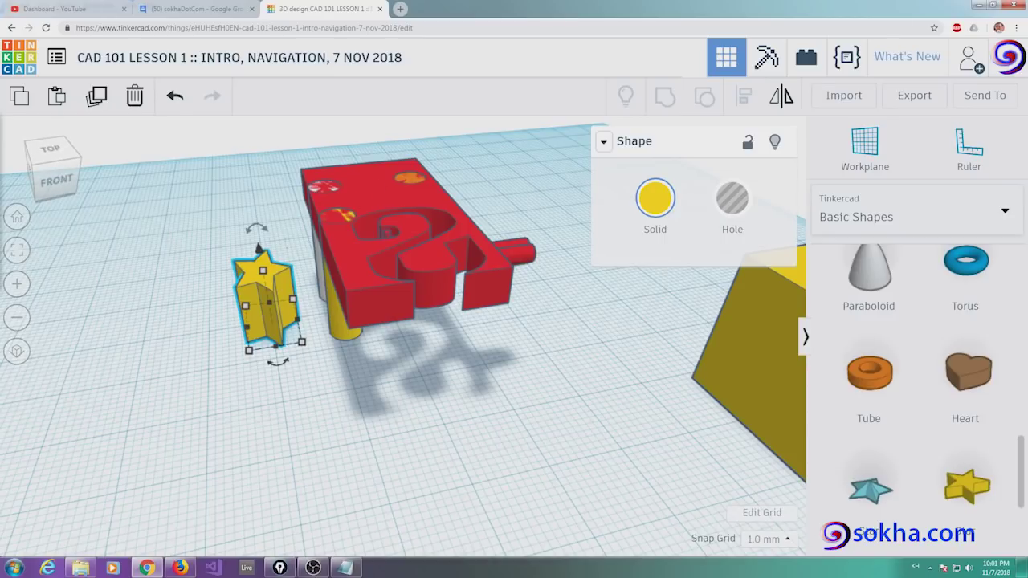
- Adjust the view, then start positioning a new workplane over the red platform's top face
{"action": "mouse_move", "coordinate": [275, 341]}
{"action": "left_mouse_down"}
{"action": "mouse_move", "coordinate": [241, 348]}
{"action": "mouse_move", "coordinate": [295, 331]}
{"action": "mouse_move", "coordinate": [357, 206]}
{"action": "mouse_move", "coordinate": [446, 200]}
{"action": "left_mouse_up"}
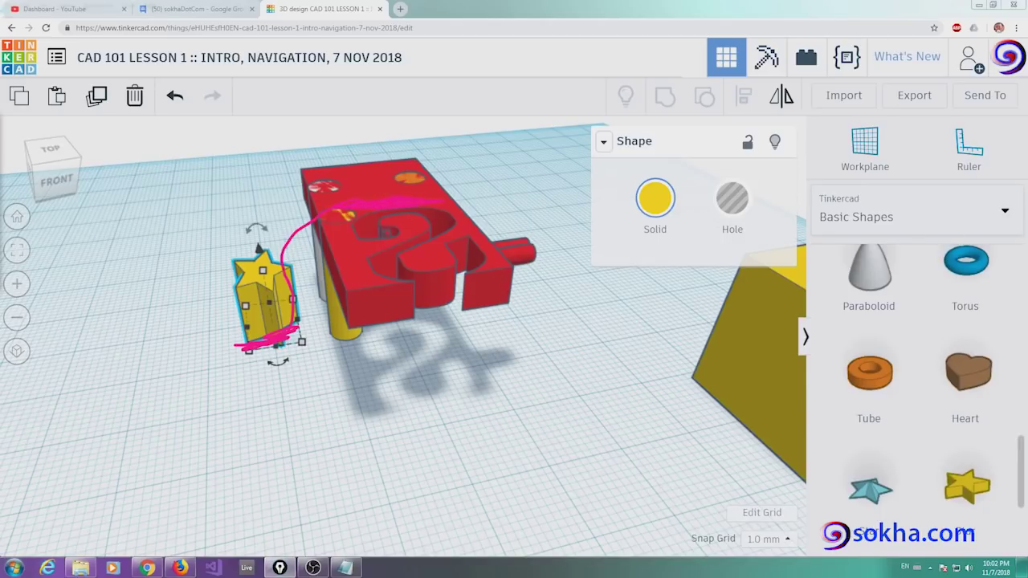
{"action": "key", "text": "Escape"}
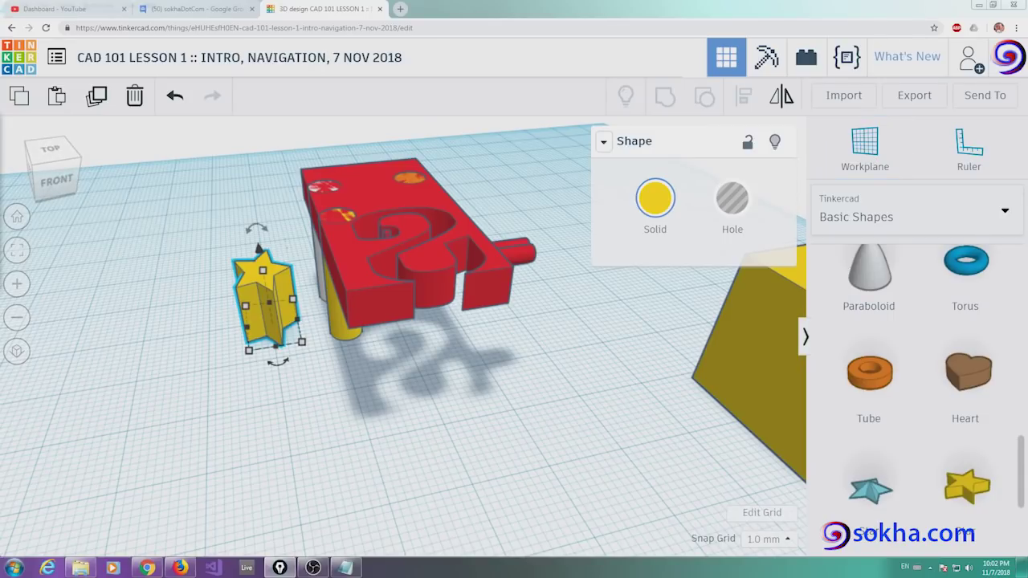
{"action": "left_click_drag", "start_coordinate": [843, 121], "coordinate": [838, 100]}
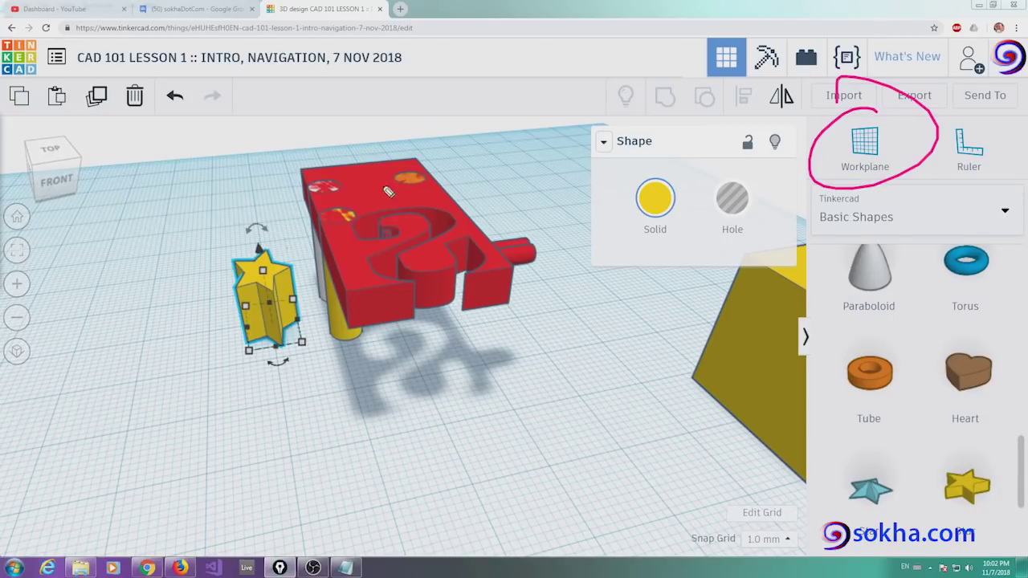
{"action": "left_click_drag", "start_coordinate": [376, 178], "coordinate": [367, 209]}
{"action": "left_click_drag", "start_coordinate": [434, 152], "coordinate": [333, 188]}
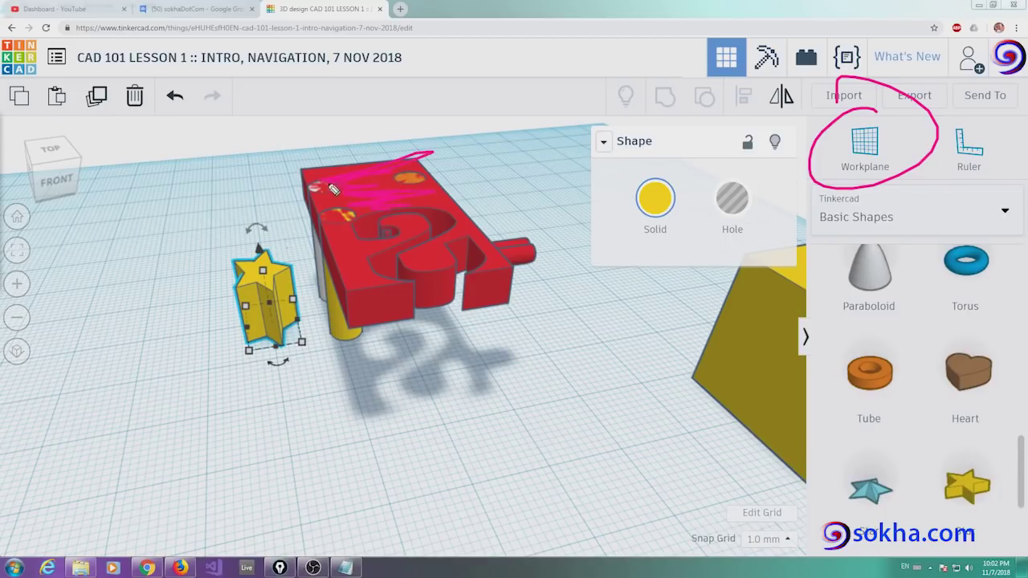
{"action": "mouse_move", "coordinate": [226, 383]}
{"action": "left_mouse_down"}
{"action": "mouse_move", "coordinate": [496, 401]}
{"action": "mouse_move", "coordinate": [481, 396]}
{"action": "left_mouse_up"}
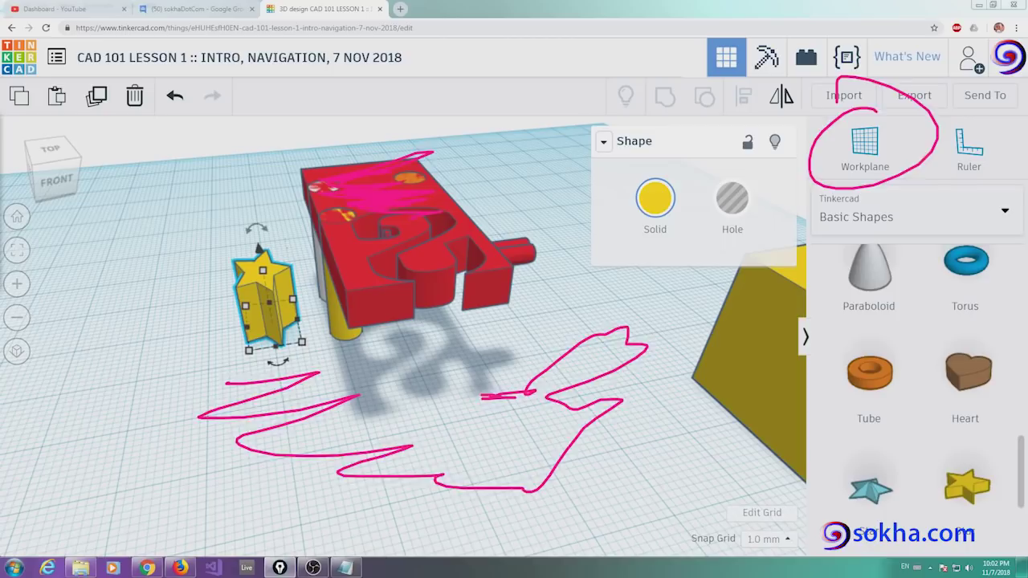
{"action": "left_click", "coordinate": [865, 147]}
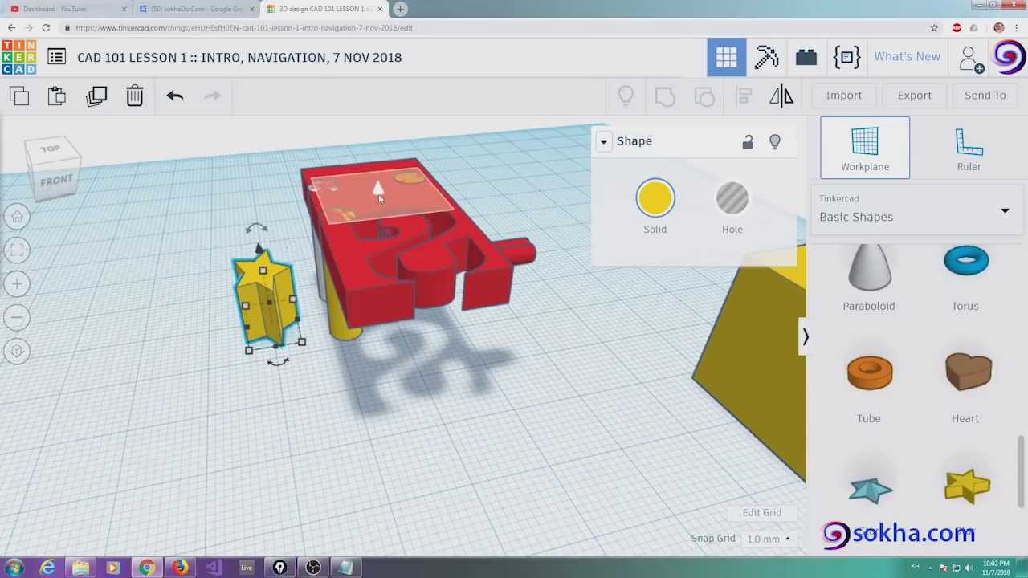
- Set the workplane on the red platform's top and drag the star onto it
{"action": "left_click", "coordinate": [378, 194]}
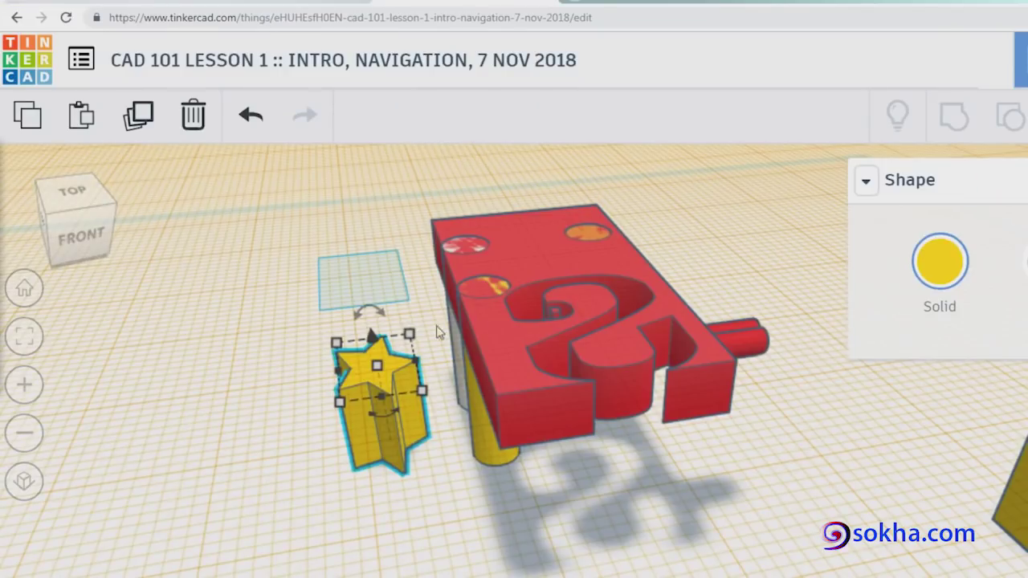
{"action": "left_click_drag", "start_coordinate": [371, 342], "coordinate": [355, 217]}
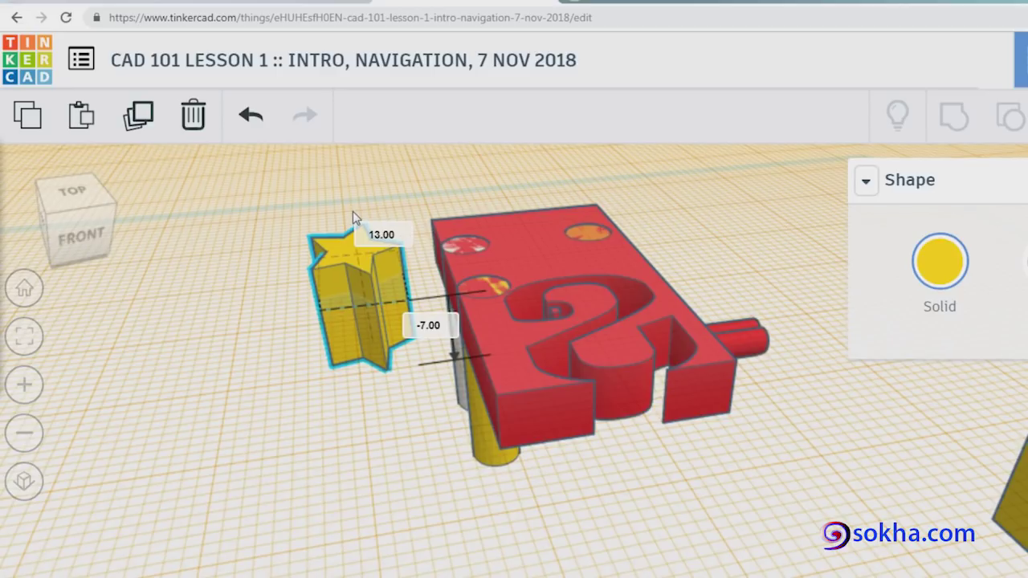
{"action": "left_click_drag", "start_coordinate": [353, 211], "coordinate": [340, 138]}
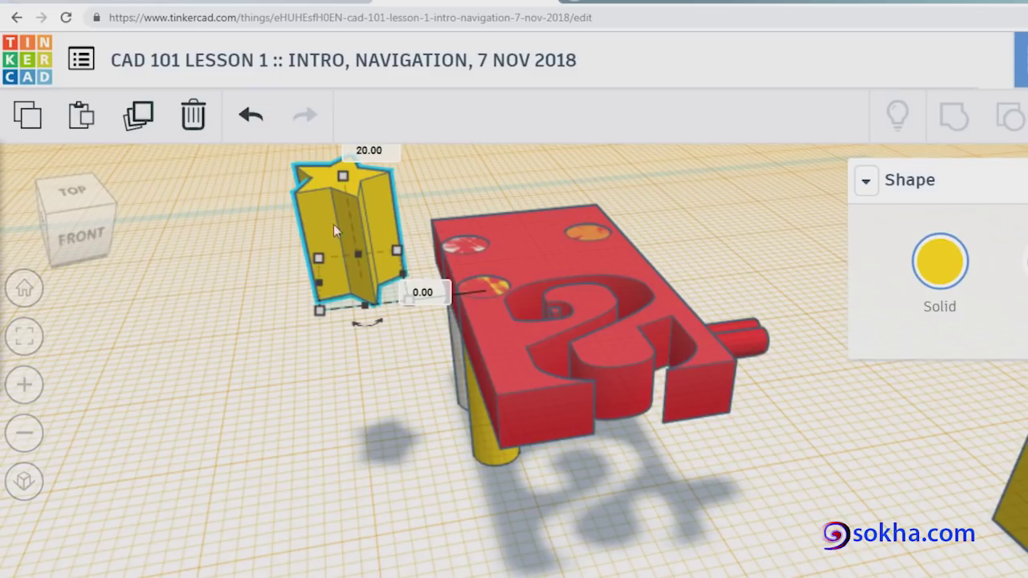
{"action": "left_click_drag", "start_coordinate": [338, 217], "coordinate": [504, 203]}
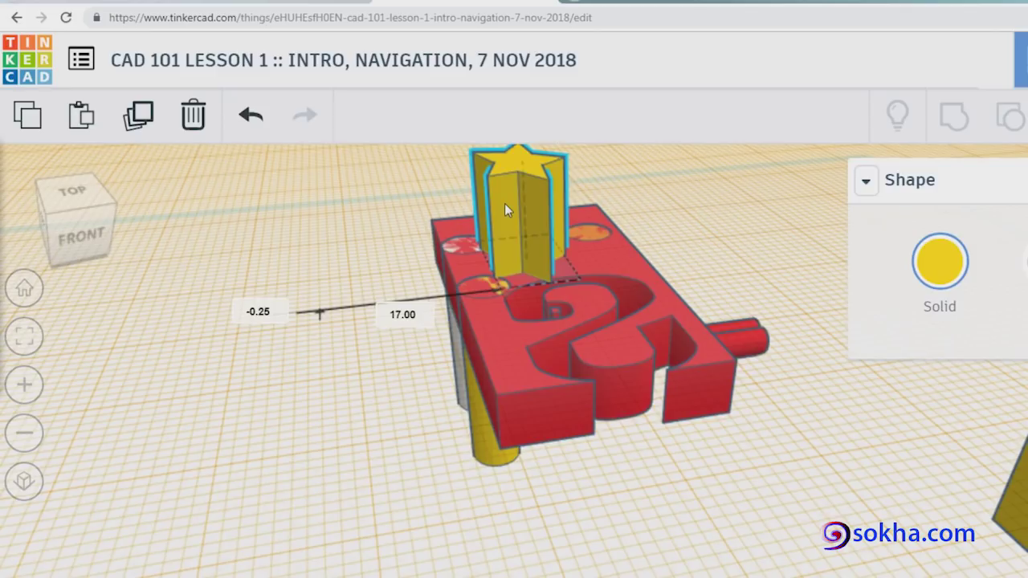
{"action": "left_click_drag", "start_coordinate": [504, 203], "coordinate": [515, 199]}
- Change the star's elevation from -1.25 to 0 so it rests on the plate
{"action": "left_click", "coordinate": [261, 309]}
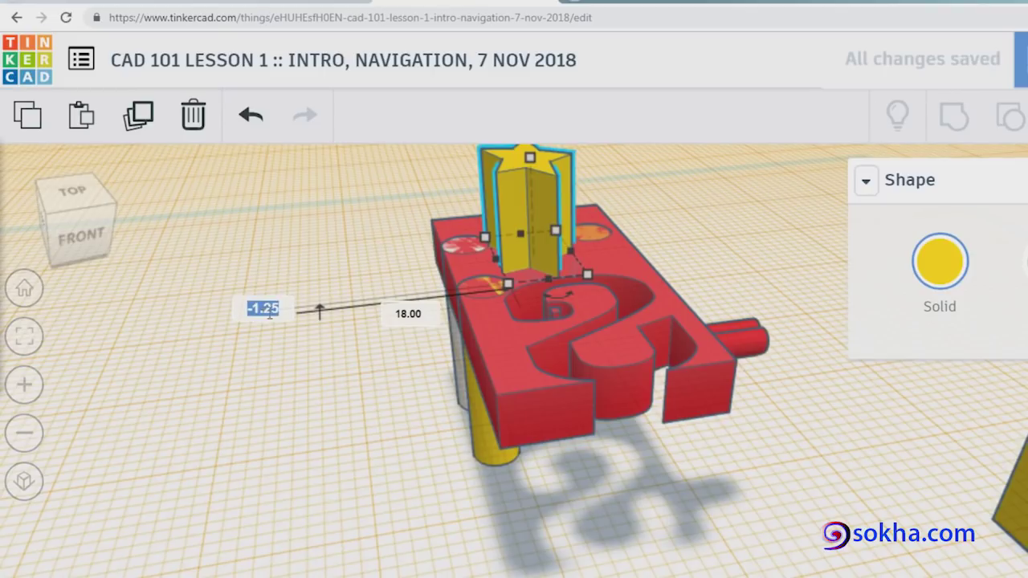
{"action": "type", "text": "0"}
{"action": "key", "text": "Return"}
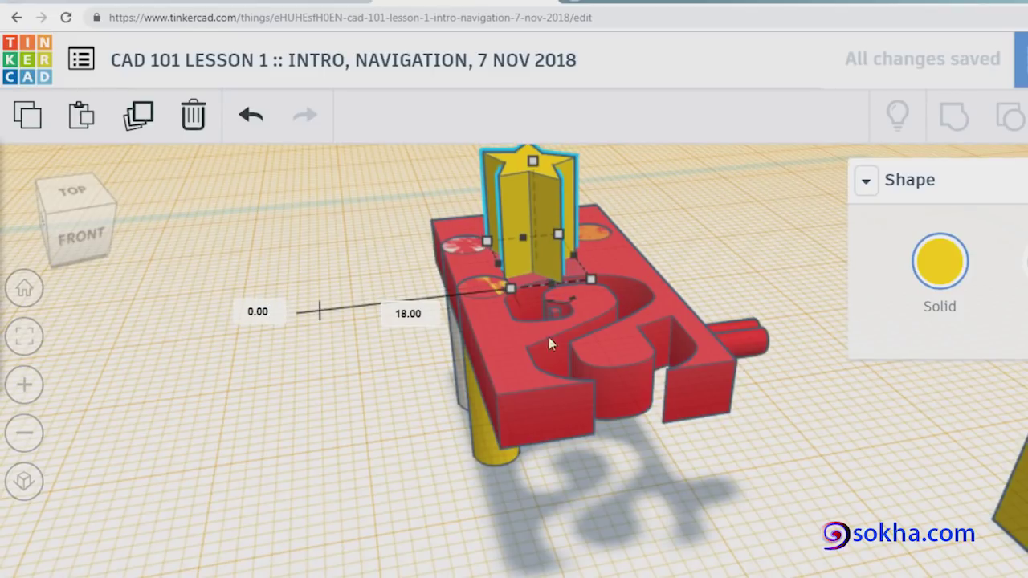
{"action": "mouse_move", "coordinate": [488, 328]}
{"action": "right_mouse_down"}
{"action": "mouse_move", "coordinate": [560, 302]}
{"action": "mouse_move", "coordinate": [670, 295]}
{"action": "mouse_move", "coordinate": [452, 288]}
{"action": "mouse_move", "coordinate": [559, 301]}
{"action": "mouse_move", "coordinate": [587, 261]}
{"action": "mouse_move", "coordinate": [601, 294]}
{"action": "mouse_move", "coordinate": [482, 270]}
{"action": "right_mouse_up"}
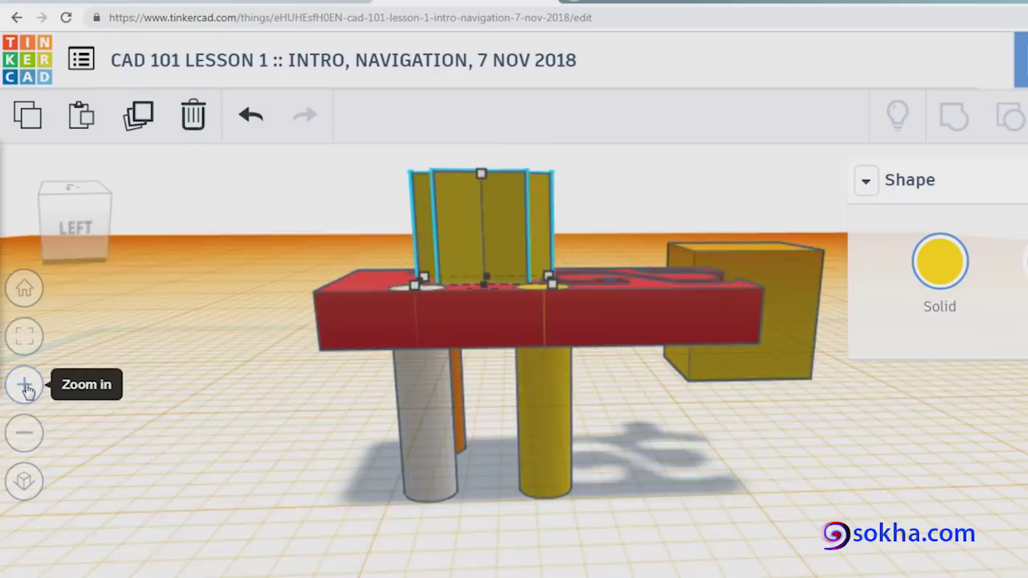
- Inspect the star from a side view and lift it 2.00 mm above the red plate
{"action": "left_click", "coordinate": [23, 384]}
{"action": "left_click", "coordinate": [23, 384]}
{"action": "mouse_move", "coordinate": [434, 208]}
{"action": "right_mouse_down"}
{"action": "mouse_move", "coordinate": [547, 265]}
{"action": "mouse_move", "coordinate": [627, 270]}
{"action": "mouse_move", "coordinate": [509, 302]}
{"action": "right_mouse_up"}
{"action": "mouse_move", "coordinate": [443, 375]}
{"action": "right_mouse_down"}
{"action": "mouse_move", "coordinate": [551, 362]}
{"action": "mouse_move", "coordinate": [592, 314]}
{"action": "right_mouse_up"}
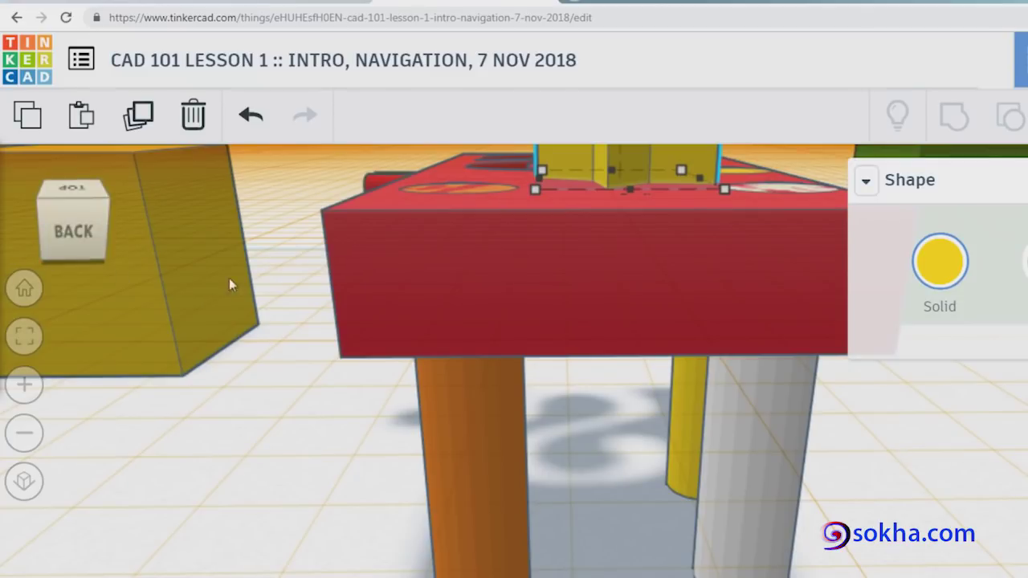
{"action": "left_click", "coordinate": [25, 288]}
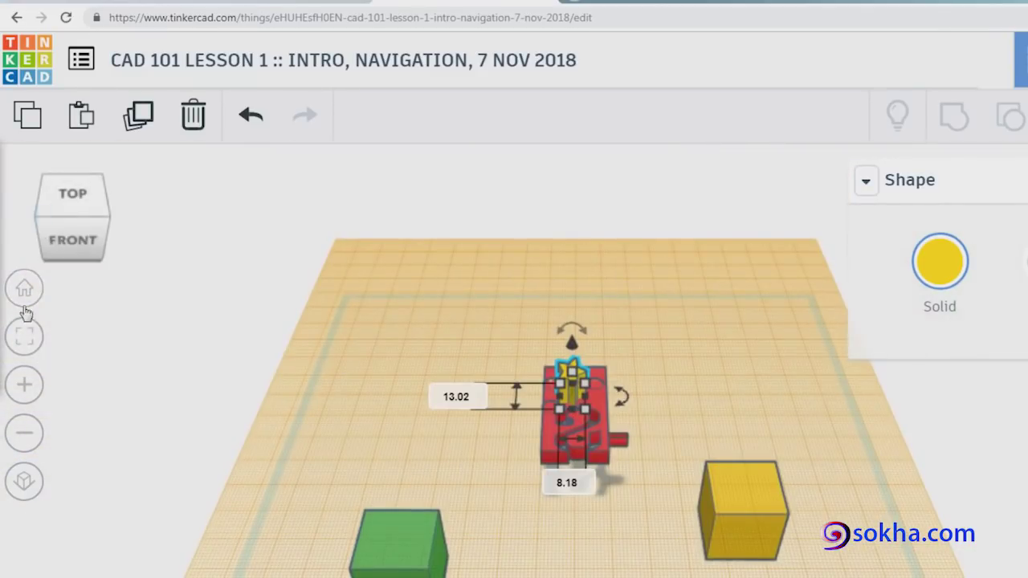
{"action": "left_click", "coordinate": [24, 336]}
{"action": "mouse_move", "coordinate": [331, 437]}
{"action": "right_mouse_down"}
{"action": "mouse_move", "coordinate": [601, 493]}
{"action": "mouse_move", "coordinate": [601, 530]}
{"action": "mouse_move", "coordinate": [630, 539]}
{"action": "mouse_move", "coordinate": [704, 522]}
{"action": "right_mouse_up"}
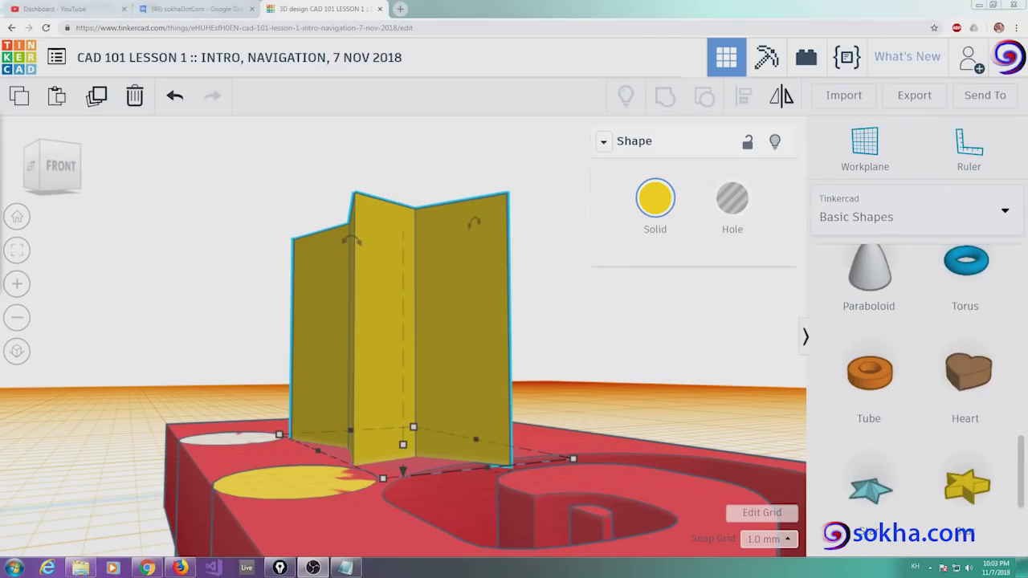
{"action": "mouse_move", "coordinate": [363, 485]}
{"action": "right_mouse_down"}
{"action": "mouse_move", "coordinate": [419, 480]}
{"action": "mouse_move", "coordinate": [404, 466]}
{"action": "right_mouse_up"}
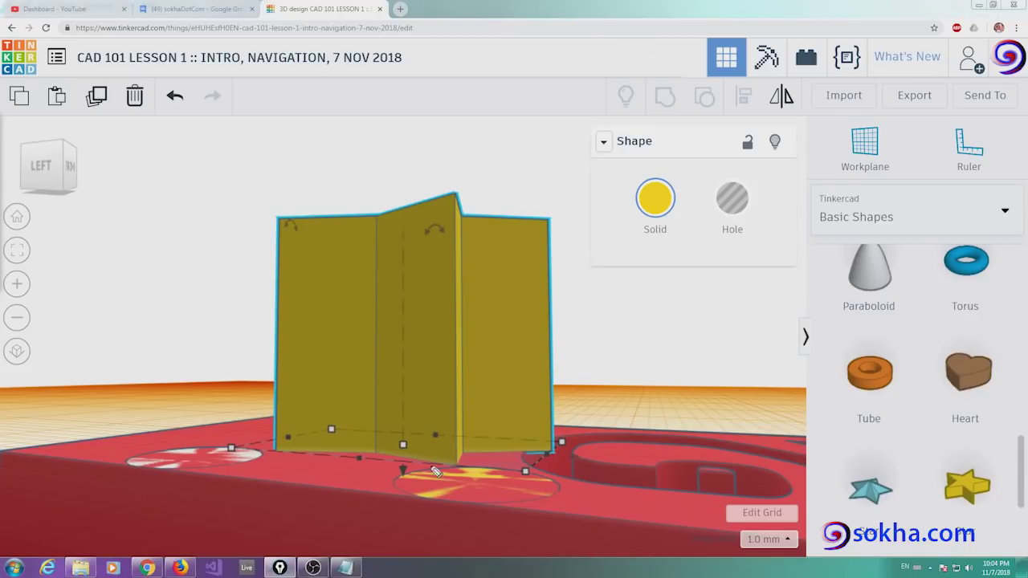
{"action": "left_click_drag", "start_coordinate": [394, 456], "coordinate": [466, 470]}
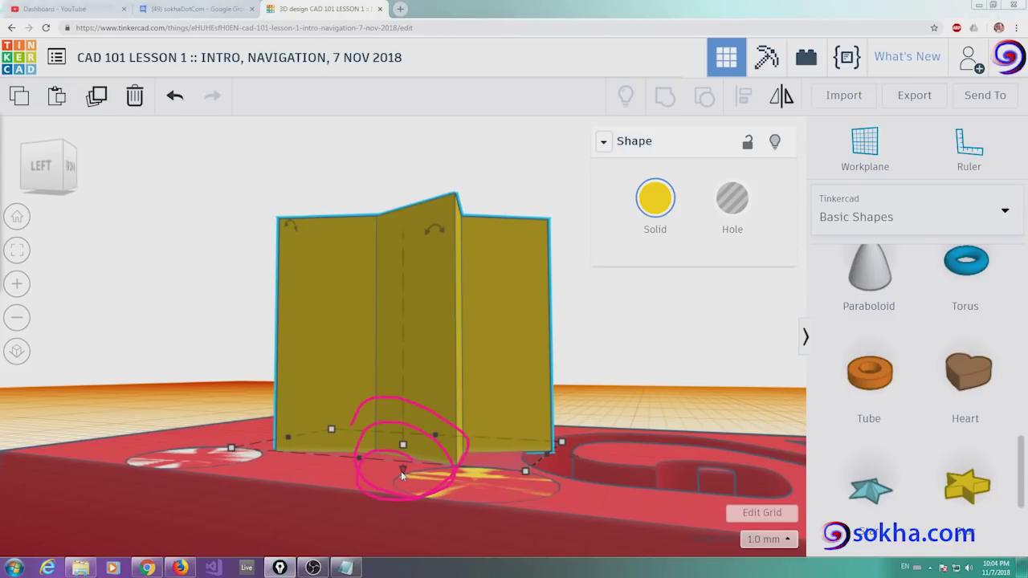
{"action": "left_click_drag", "start_coordinate": [401, 471], "coordinate": [405, 427]}
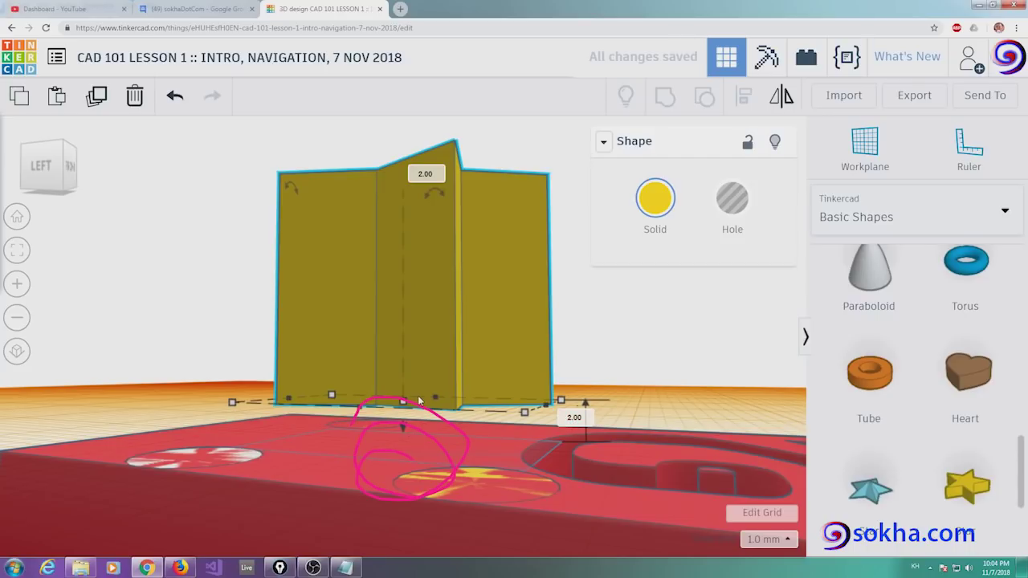
{"action": "right_click_drag", "start_coordinate": [462, 470], "coordinate": [501, 459]}
{"action": "key", "text": "Escape"}
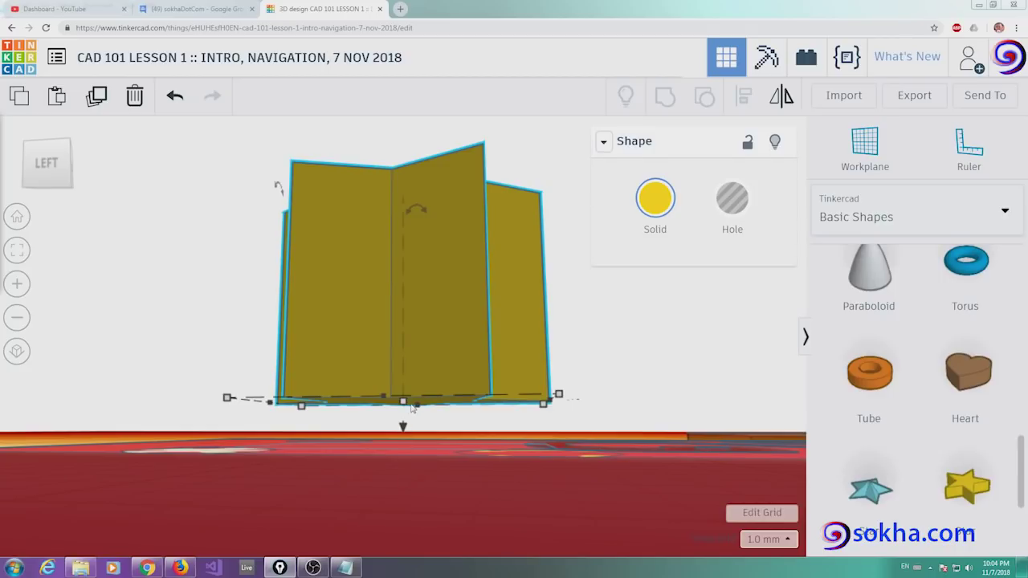
- Lower the star in stages until it sinks 2 mm into the red plate
{"action": "left_click_drag", "start_coordinate": [403, 429], "coordinate": [401, 432]}
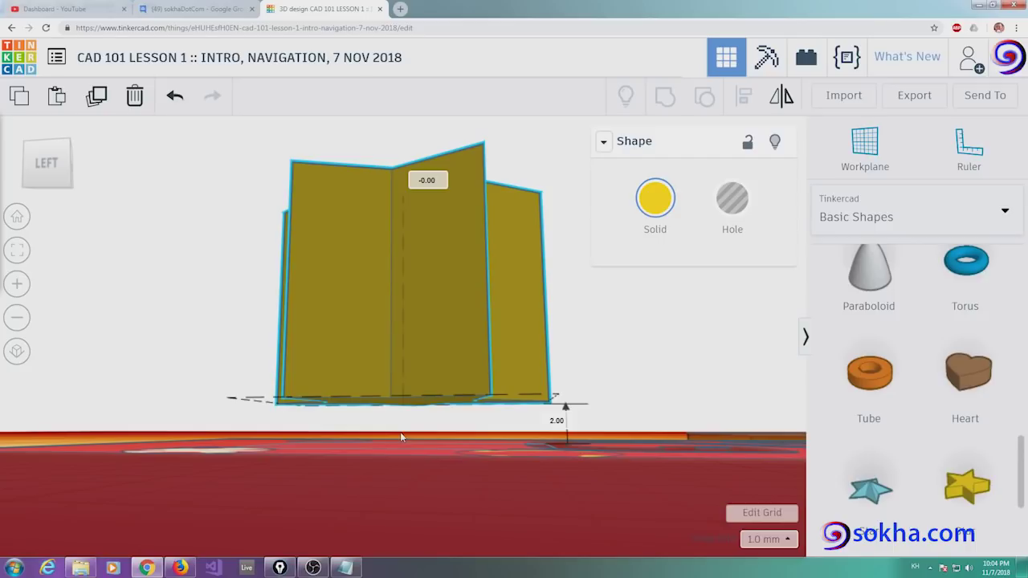
{"action": "left_click_drag", "start_coordinate": [400, 440], "coordinate": [399, 443]}
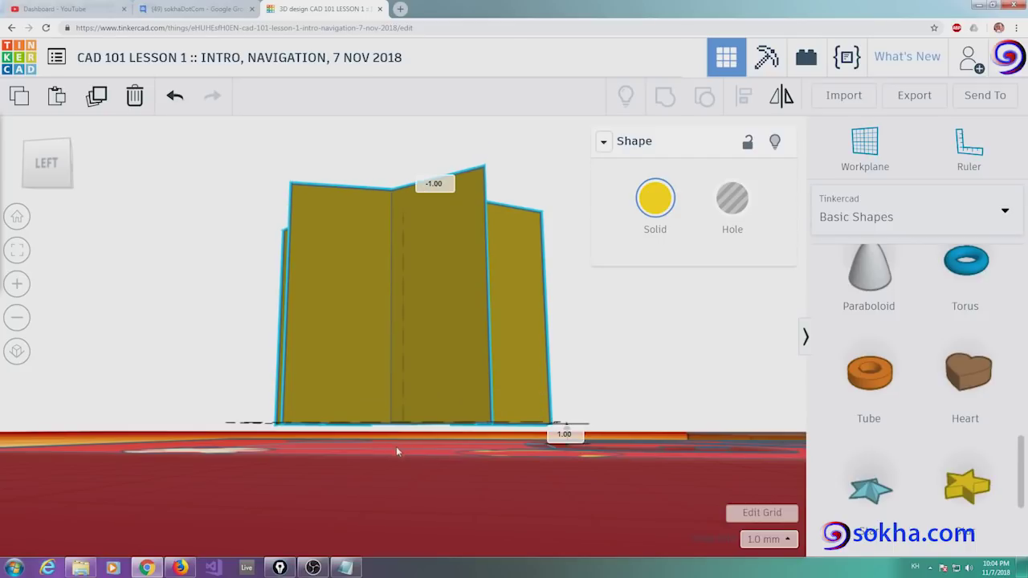
{"action": "left_click_drag", "start_coordinate": [397, 457], "coordinate": [395, 464]}
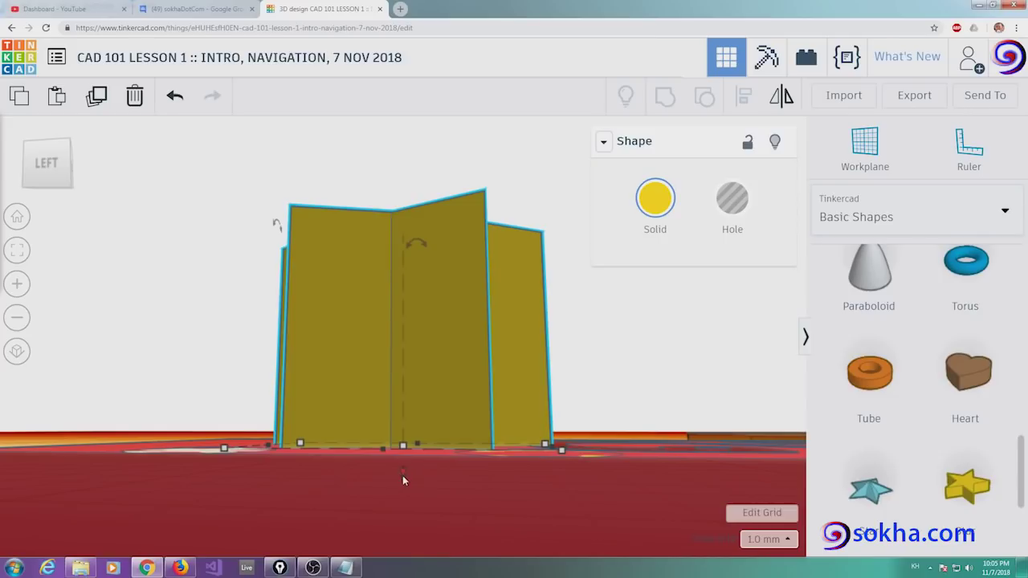
{"action": "left_click_drag", "start_coordinate": [404, 478], "coordinate": [402, 515]}
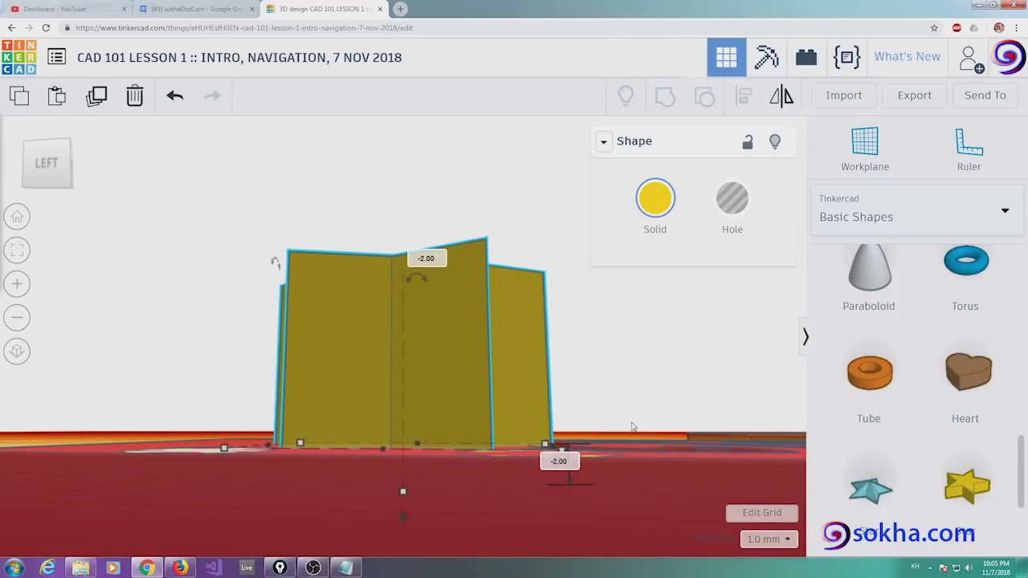
- Check from above where the star's corner overlaps the curved groove
{"action": "right_click_drag", "start_coordinate": [632, 427], "coordinate": [431, 404]}
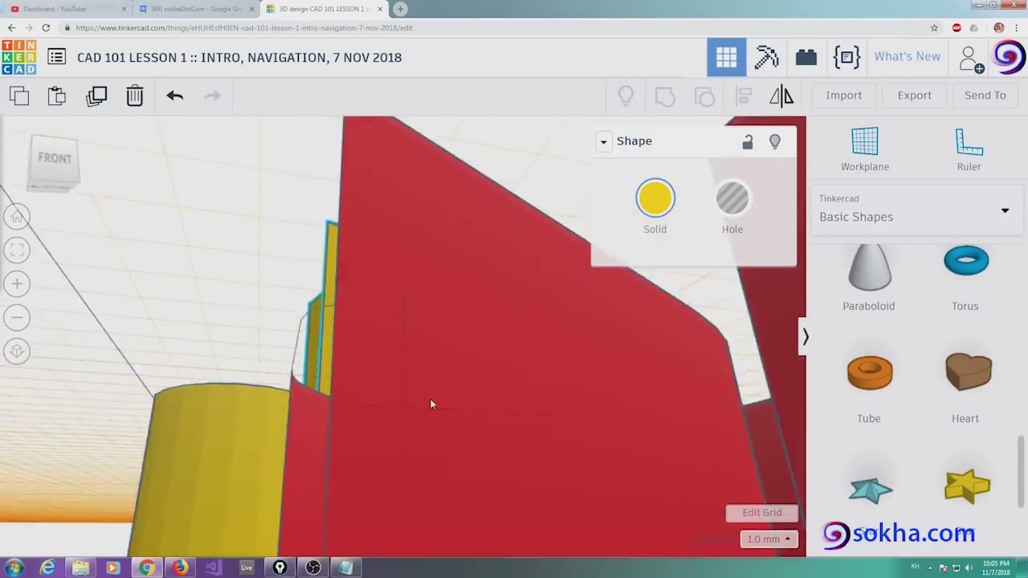
{"action": "scroll", "coordinate": [418, 426], "scroll_direction": "down", "scroll_amount": 5}
{"action": "mouse_move", "coordinate": [408, 446]}
{"action": "right_mouse_down"}
{"action": "mouse_move", "coordinate": [463, 466]}
{"action": "mouse_move", "coordinate": [511, 453]}
{"action": "right_mouse_up"}
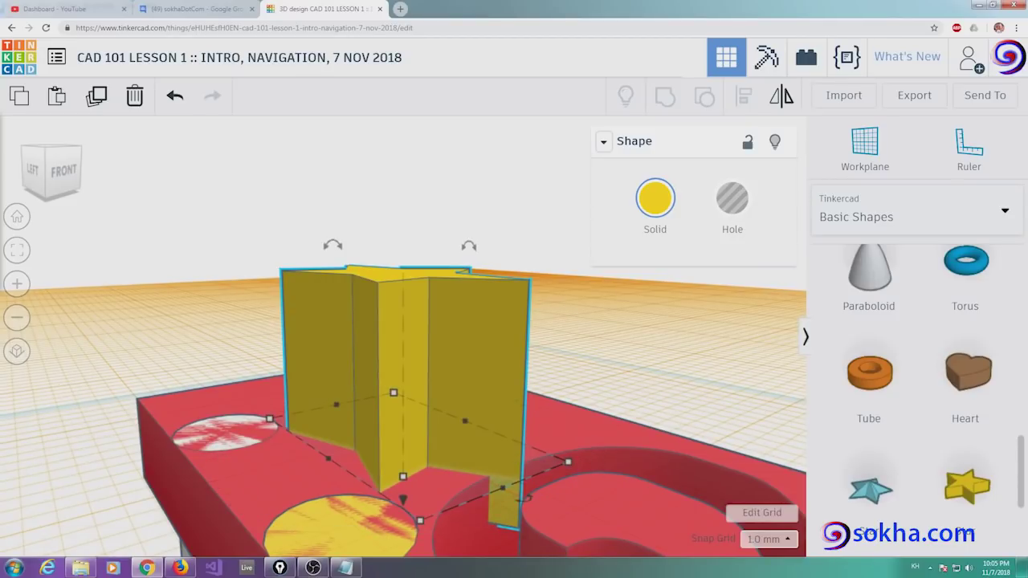
{"action": "left_click_drag", "start_coordinate": [522, 447], "coordinate": [486, 458]}
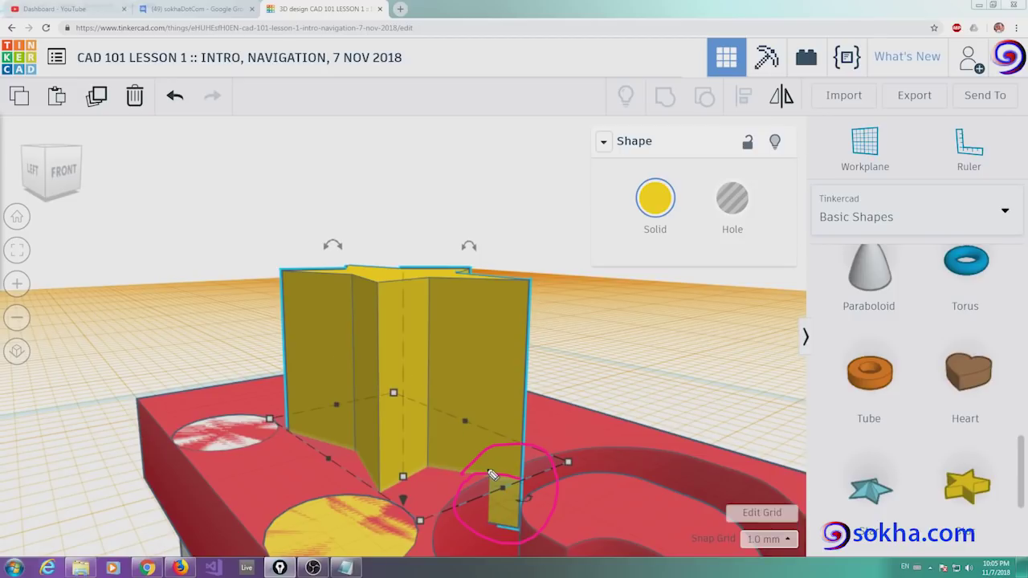
{"action": "left_click_drag", "start_coordinate": [492, 474], "coordinate": [516, 503]}
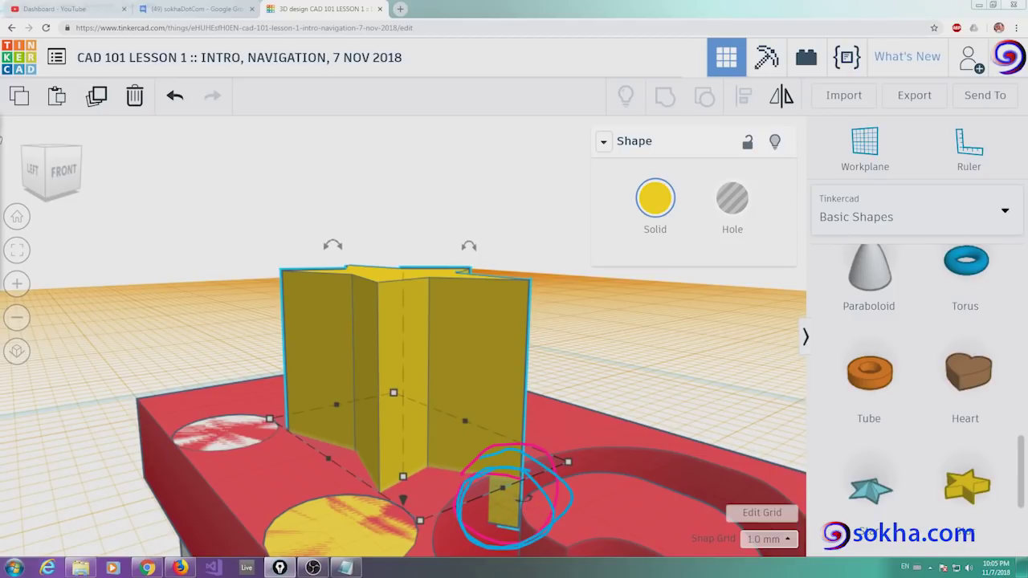
{"action": "key", "text": "Escape"}
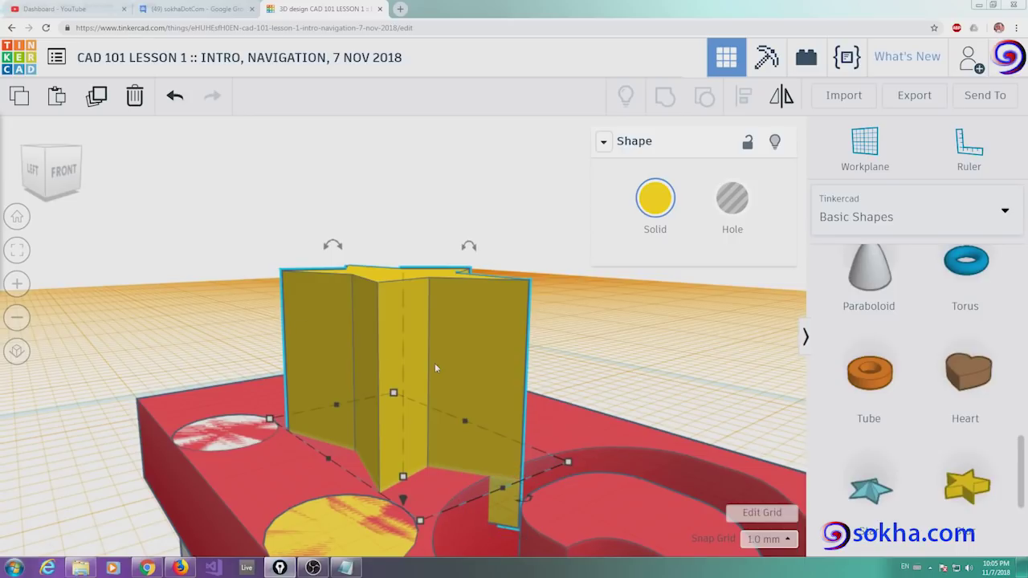
{"action": "right_click_drag", "start_coordinate": [434, 363], "coordinate": [372, 461]}
- Rotate the yellow star to -9° so it fits among the circle cutouts
{"action": "left_click", "coordinate": [340, 430]}
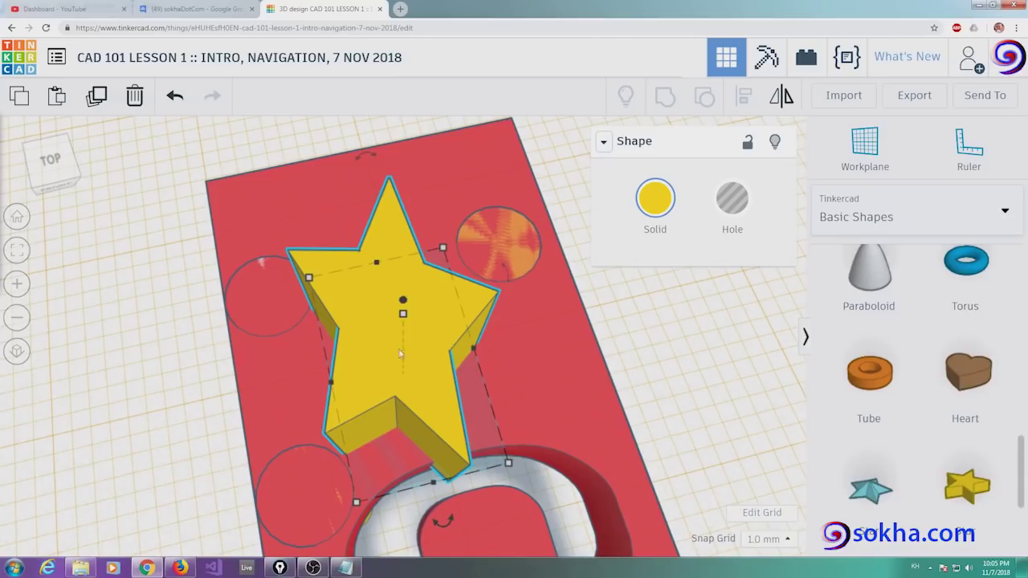
{"action": "right_click_drag", "start_coordinate": [520, 364], "coordinate": [526, 409]}
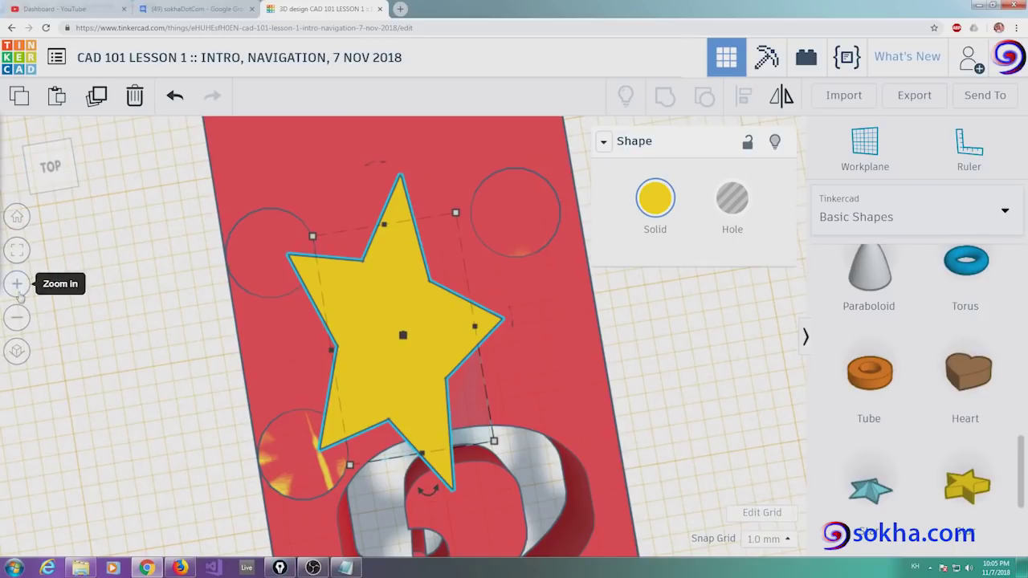
{"action": "left_click", "coordinate": [17, 317]}
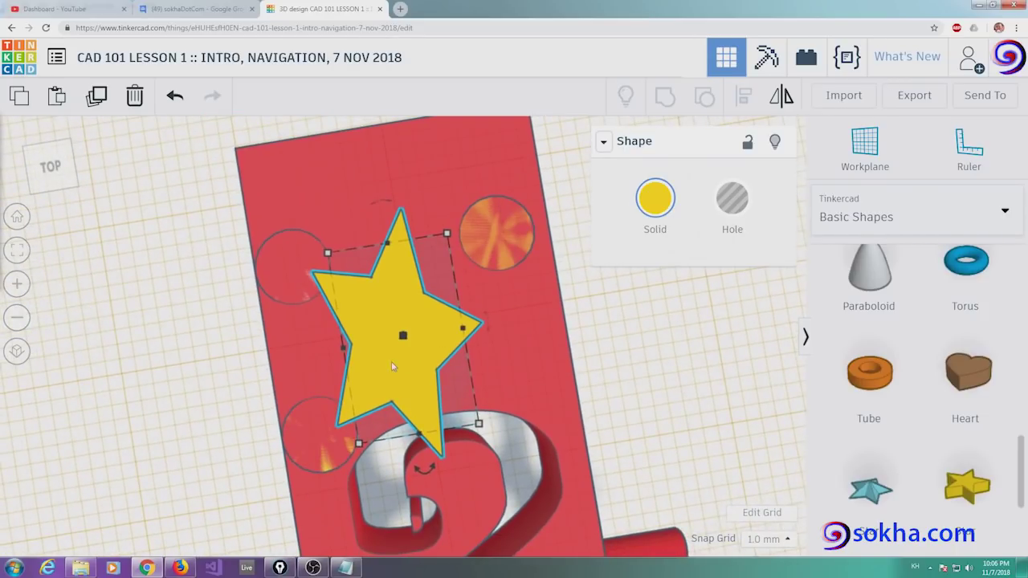
{"action": "left_click_drag", "start_coordinate": [429, 479], "coordinate": [429, 479]}
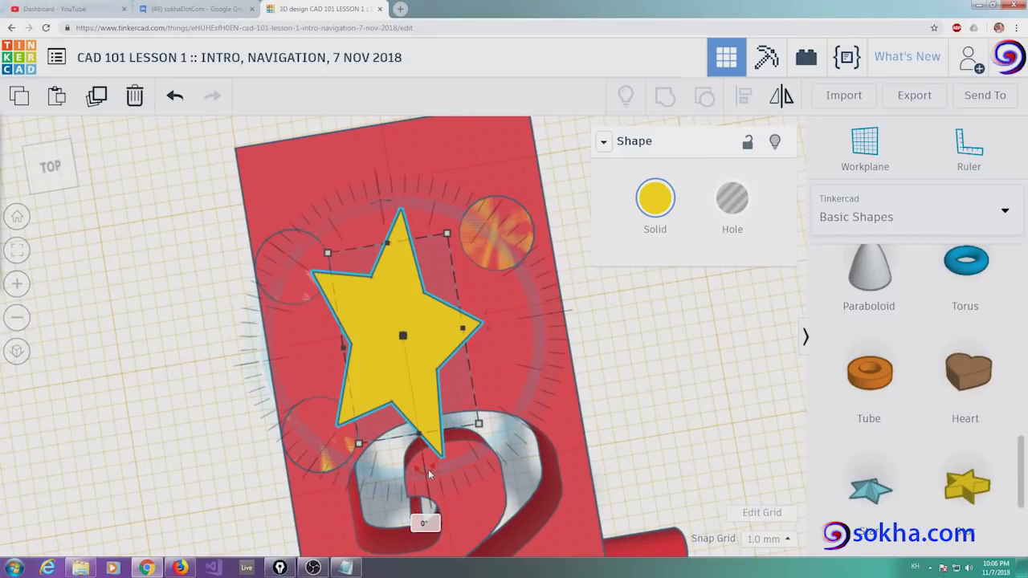
{"action": "left_click_drag", "start_coordinate": [429, 469], "coordinate": [462, 457]}
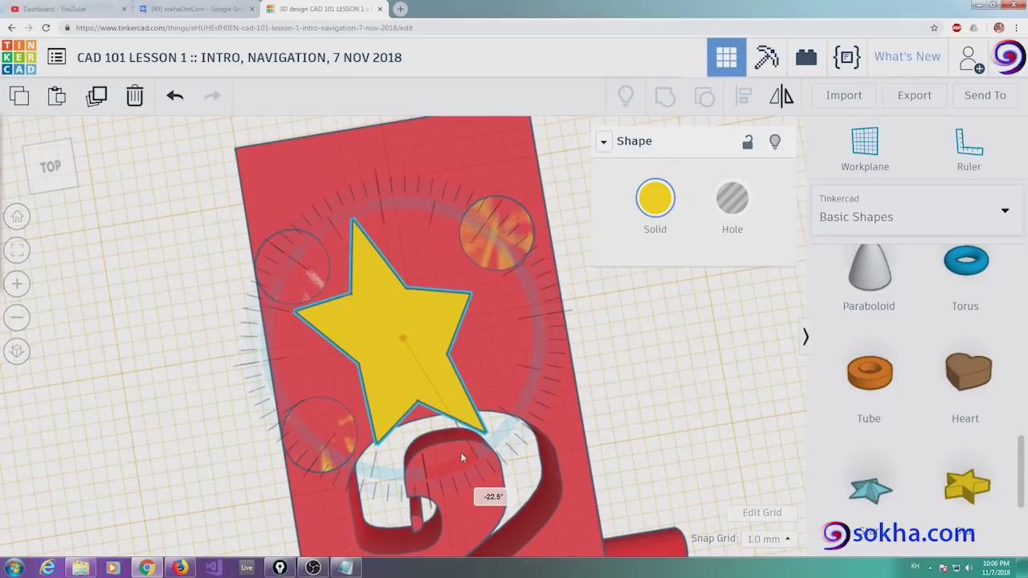
{"action": "mouse_move", "coordinate": [467, 465]}
{"action": "left_mouse_down"}
{"action": "mouse_move", "coordinate": [489, 515]}
{"action": "mouse_move", "coordinate": [471, 530]}
{"action": "left_mouse_up"}
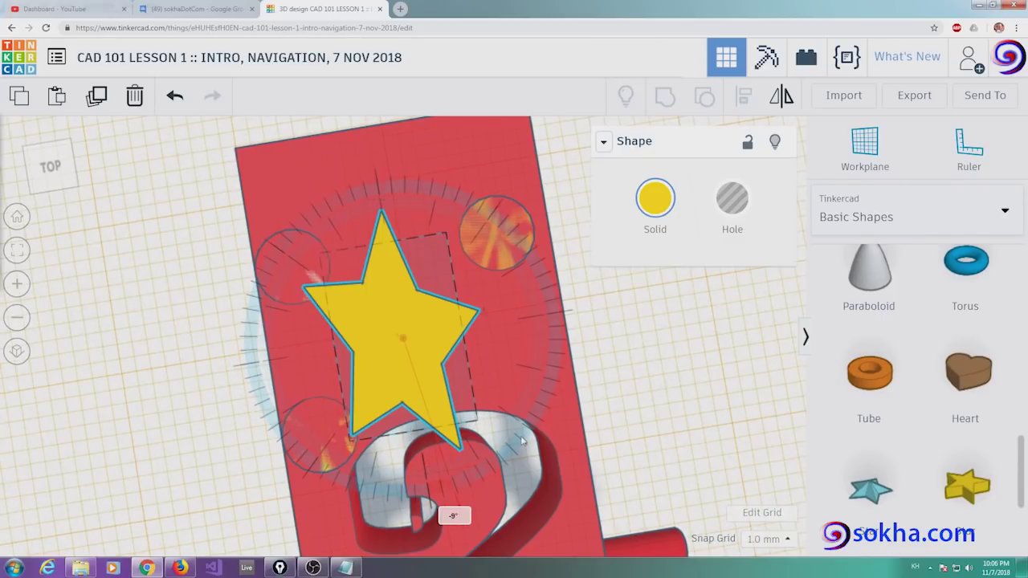
{"action": "right_click_drag", "start_coordinate": [498, 393], "coordinate": [417, 343]}
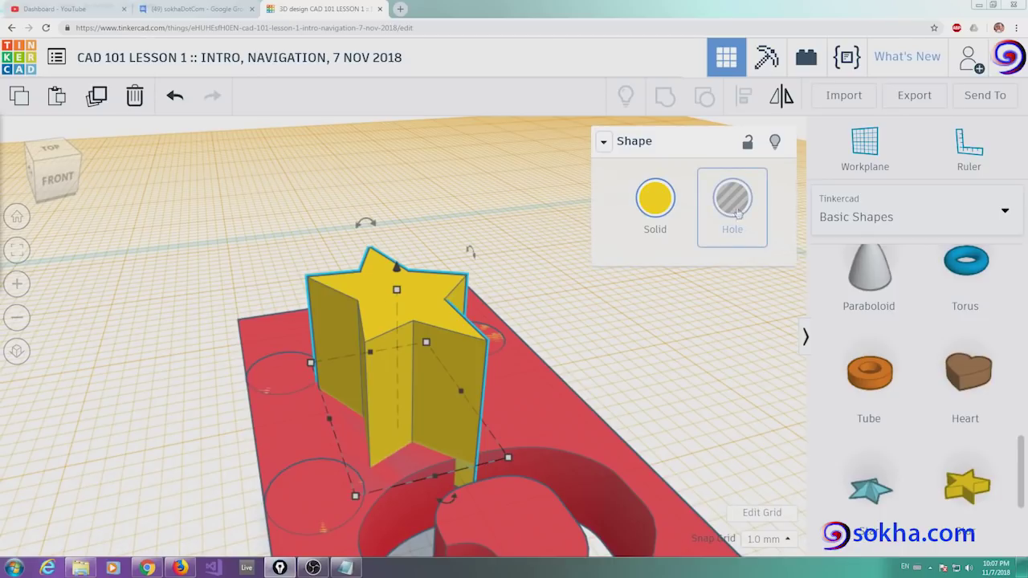
- Turn the star into a hole and select it together with the red plate
{"action": "left_click", "coordinate": [732, 206]}
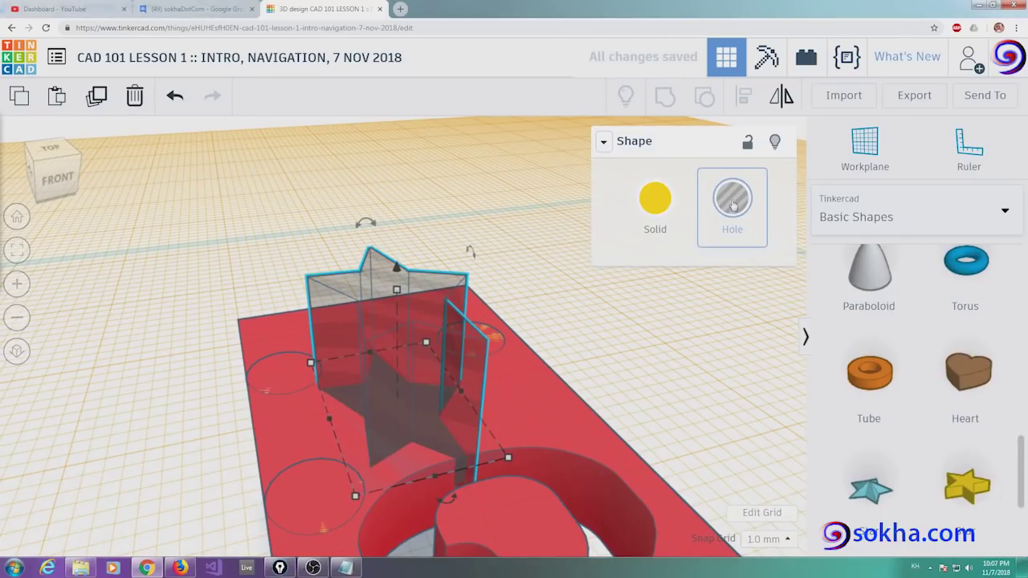
{"action": "right_click_drag", "start_coordinate": [546, 387], "coordinate": [511, 457]}
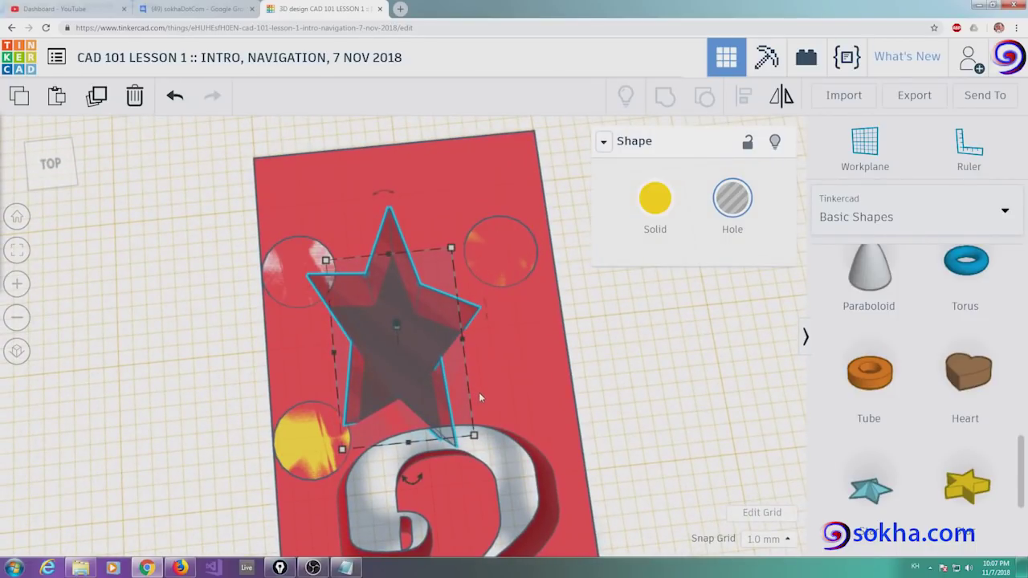
{"action": "left_click", "coordinate": [466, 179]}
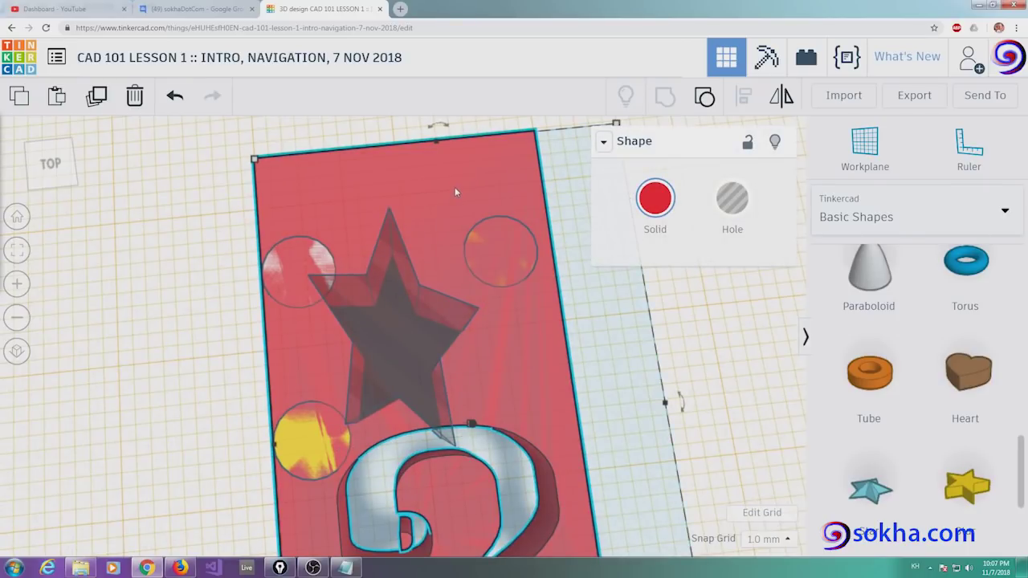
{"action": "left_click", "coordinate": [399, 300], "text": "shift"}
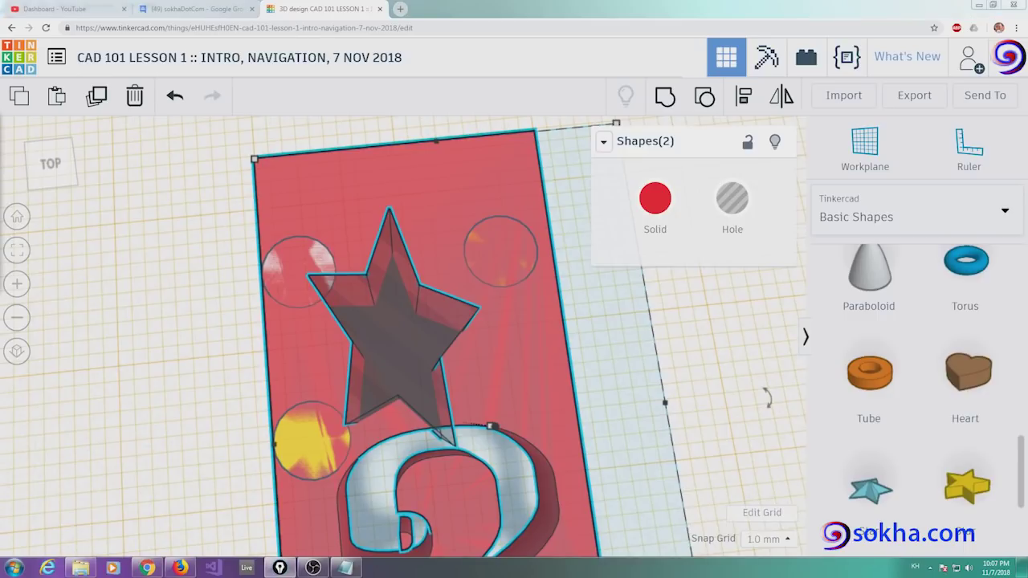
- Group the star hole with the plate and inspect the resulting star recess
{"action": "mouse_move", "coordinate": [688, 135]}
{"action": "left_mouse_down"}
{"action": "mouse_move", "coordinate": [645, 133]}
{"action": "mouse_move", "coordinate": [692, 249]}
{"action": "left_mouse_up"}
{"action": "left_click_drag", "start_coordinate": [652, 170], "coordinate": [681, 177]}
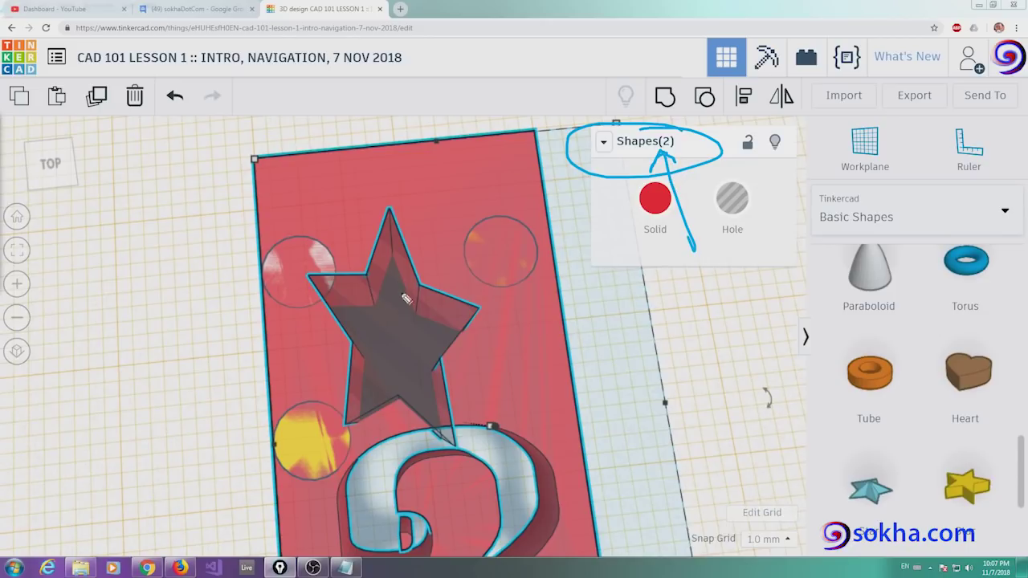
{"action": "left_click_drag", "start_coordinate": [679, 84], "coordinate": [652, 77]}
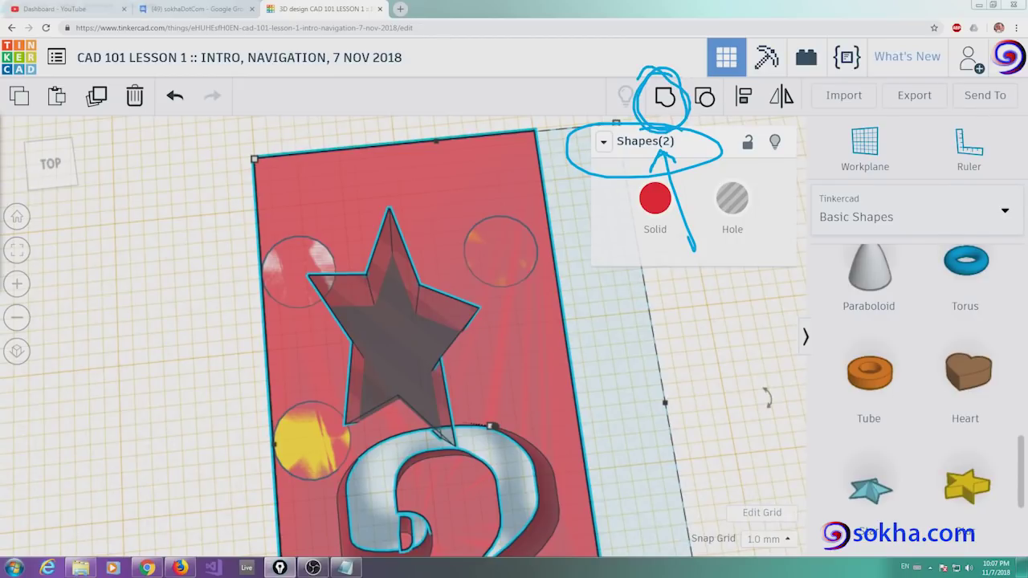
{"action": "left_click", "coordinate": [665, 97]}
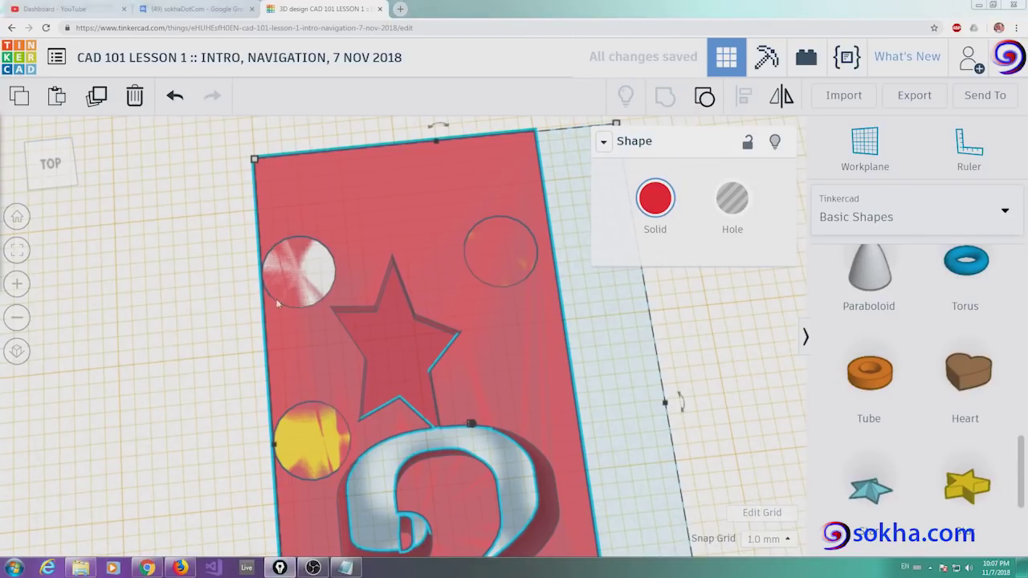
{"action": "right_click_drag", "start_coordinate": [319, 421], "coordinate": [125, 444]}
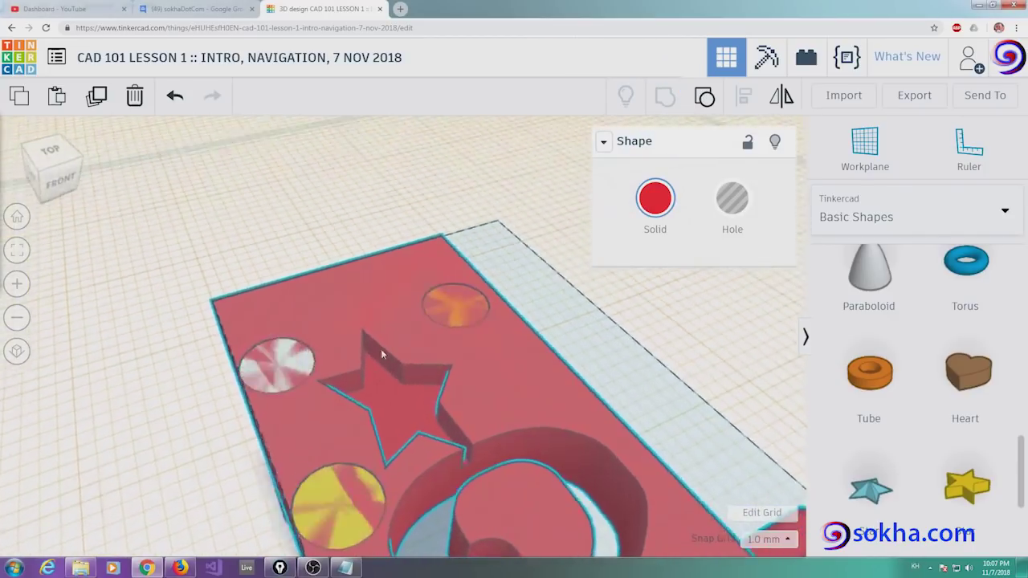
{"action": "left_click", "coordinate": [138, 431]}
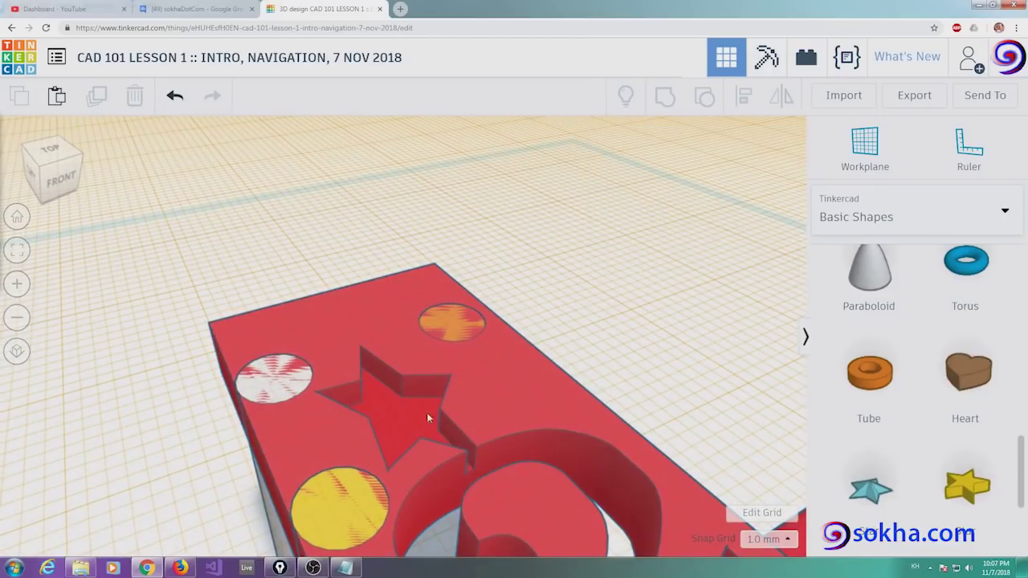
{"action": "mouse_move", "coordinate": [404, 461]}
{"action": "right_mouse_down"}
{"action": "mouse_move", "coordinate": [318, 454]}
{"action": "mouse_move", "coordinate": [462, 517]}
{"action": "right_mouse_up"}
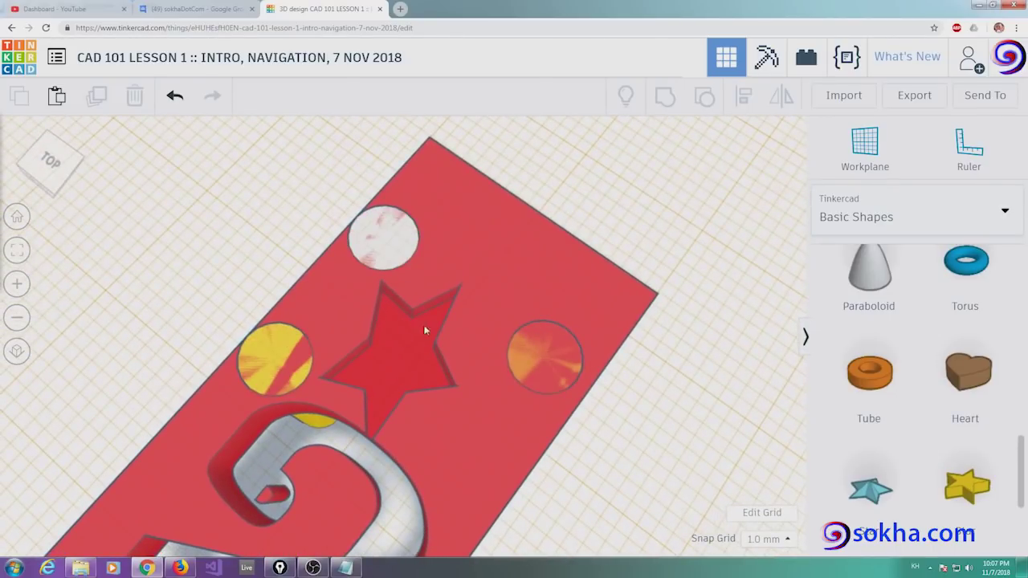
{"action": "right_click_drag", "start_coordinate": [436, 435], "coordinate": [449, 360]}
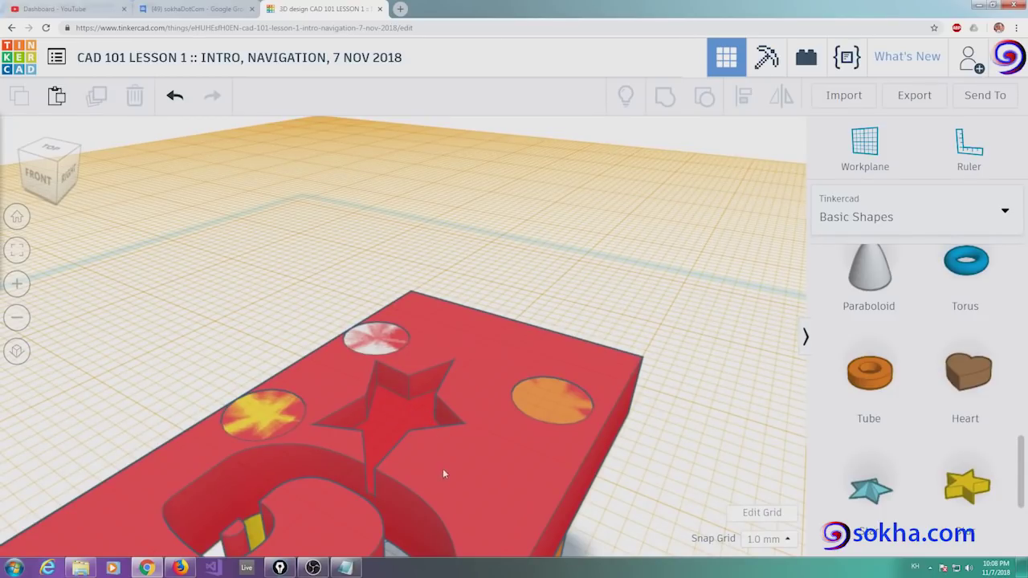
{"action": "right_click_drag", "start_coordinate": [454, 502], "coordinate": [126, 370]}
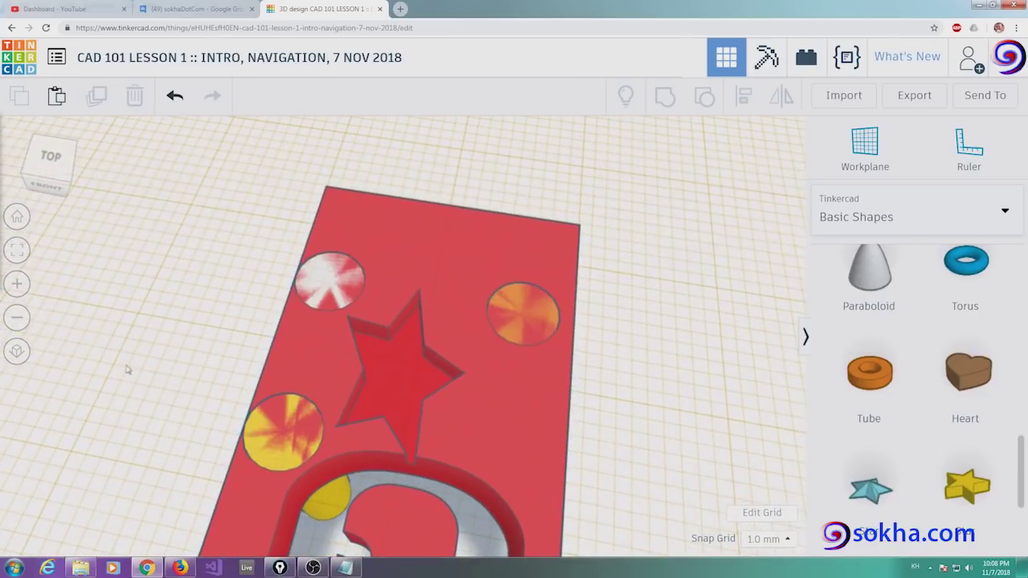
{"action": "left_click", "coordinate": [17, 317]}
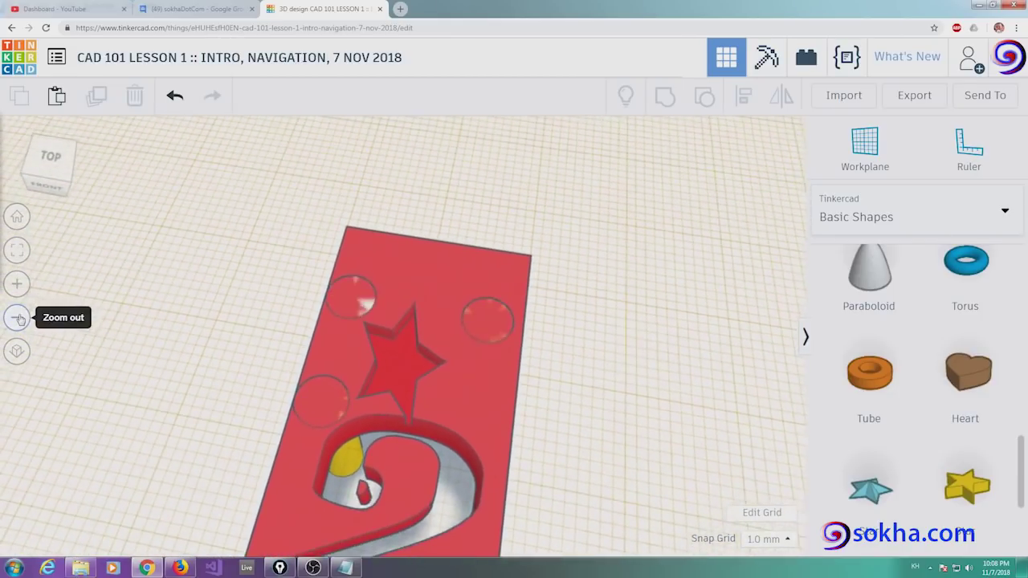
{"action": "left_click", "coordinate": [18, 318]}
{"action": "left_click", "coordinate": [17, 318]}
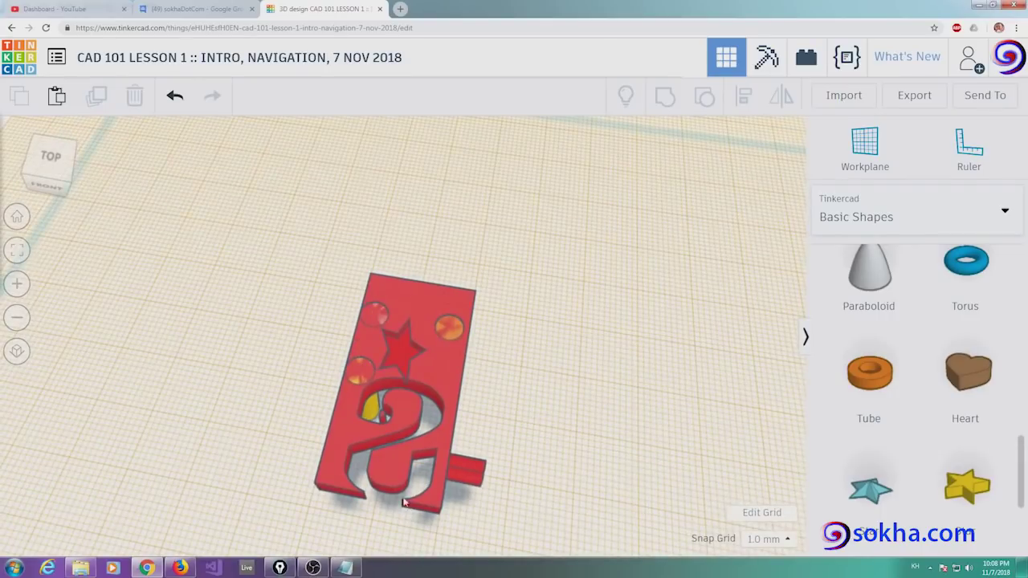
{"action": "mouse_move", "coordinate": [492, 500]}
{"action": "right_mouse_down"}
{"action": "mouse_move", "coordinate": [424, 412]}
{"action": "mouse_move", "coordinate": [436, 355]}
{"action": "mouse_move", "coordinate": [341, 345]}
{"action": "mouse_move", "coordinate": [253, 351]}
{"action": "mouse_move", "coordinate": [198, 442]}
{"action": "mouse_move", "coordinate": [202, 484]}
{"action": "mouse_move", "coordinate": [243, 500]}
{"action": "mouse_move", "coordinate": [537, 434]}
{"action": "mouse_move", "coordinate": [530, 450]}
{"action": "mouse_move", "coordinate": [465, 372]}
{"action": "right_mouse_up"}
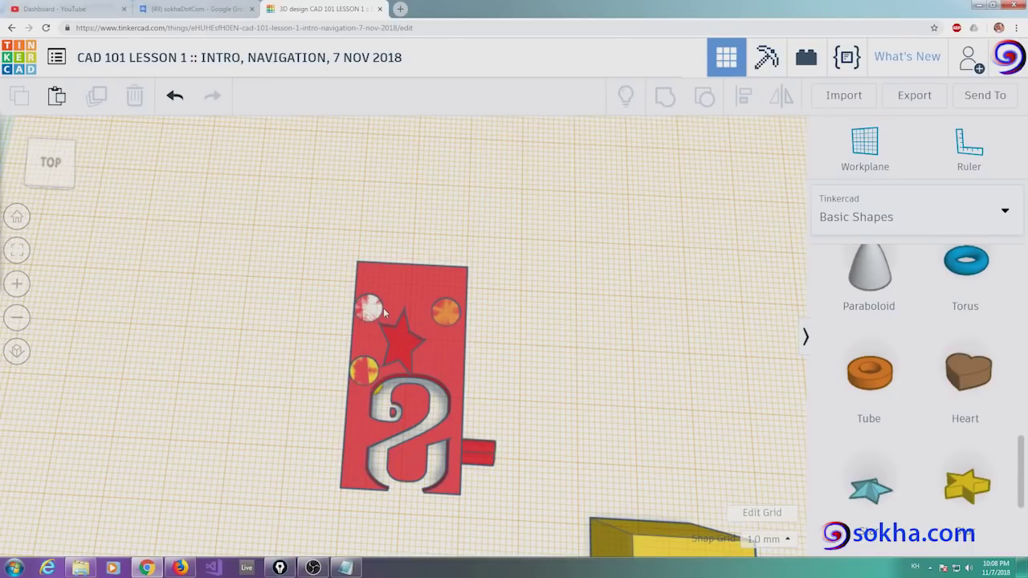
{"action": "mouse_move", "coordinate": [431, 366]}
{"action": "right_mouse_down"}
{"action": "mouse_move", "coordinate": [404, 427]}
{"action": "mouse_move", "coordinate": [481, 363]}
{"action": "mouse_move", "coordinate": [349, 440]}
{"action": "right_mouse_up"}
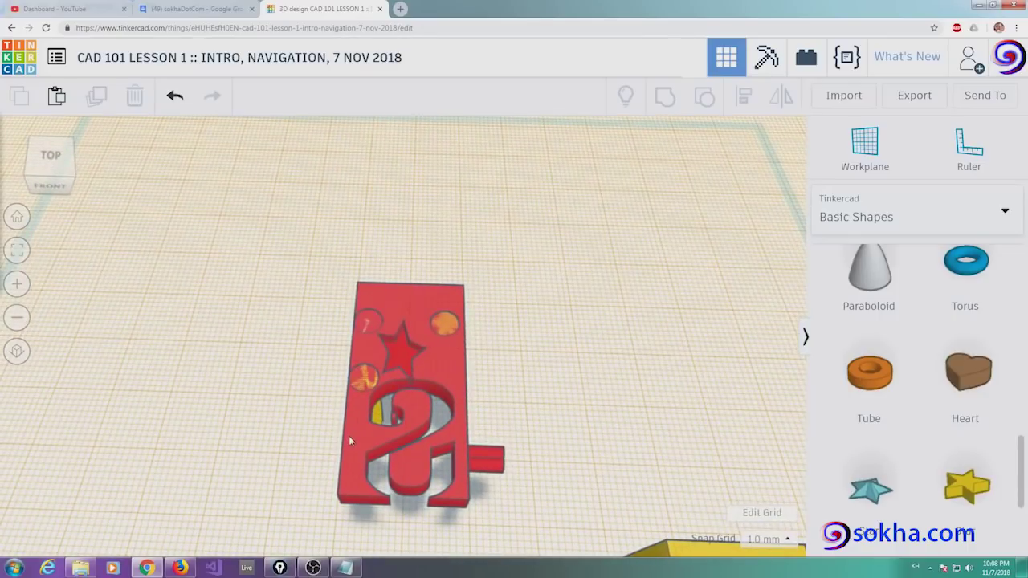
{"action": "right_click_drag", "start_coordinate": [389, 431], "coordinate": [391, 409]}
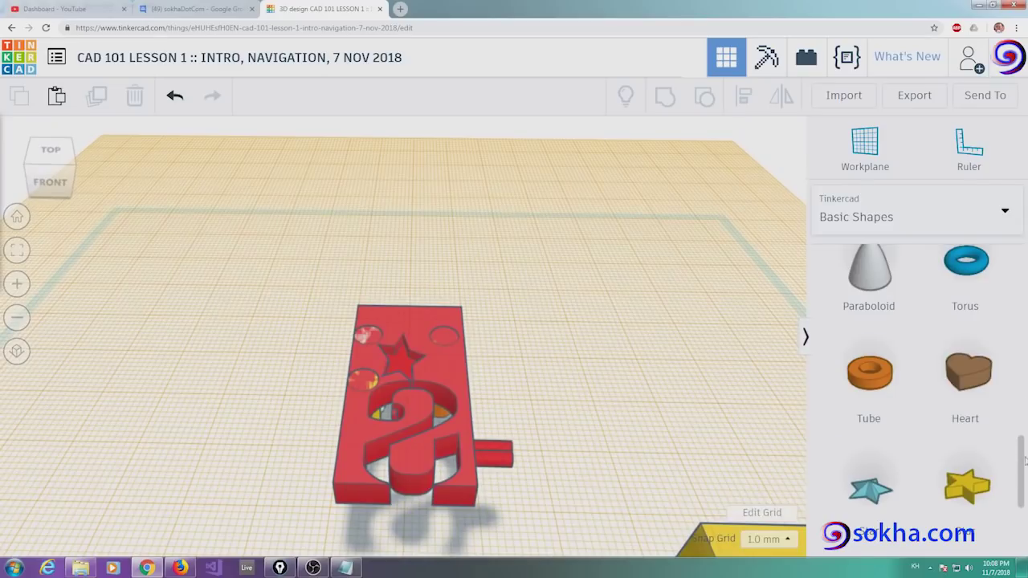
{"action": "mouse_move", "coordinate": [1021, 453]}
{"action": "left_mouse_down"}
{"action": "mouse_move", "coordinate": [1024, 503]}
{"action": "mouse_move", "coordinate": [1026, 344]}
{"action": "left_mouse_up"}
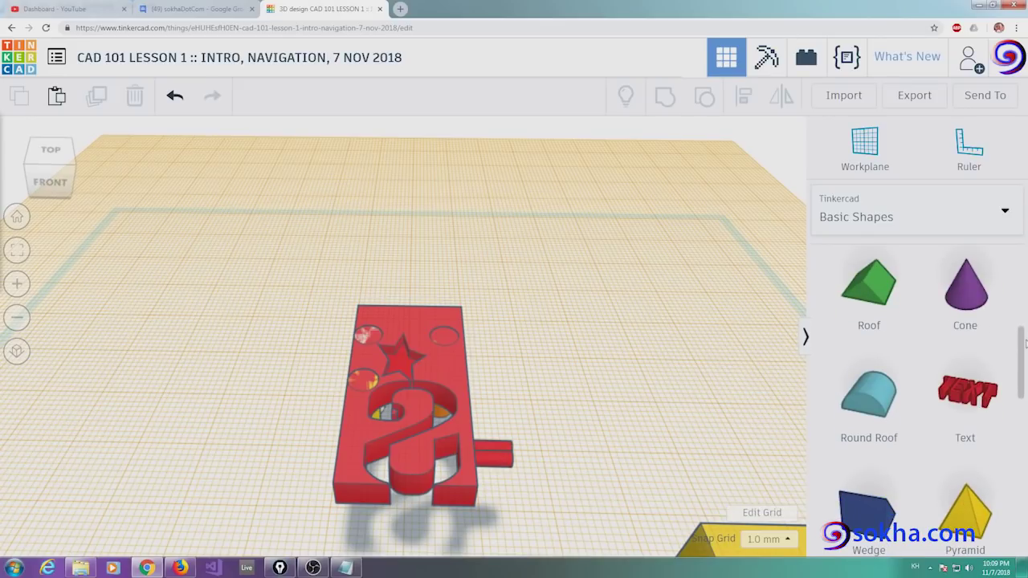
{"action": "mouse_move", "coordinate": [1025, 336]}
{"action": "left_mouse_down"}
{"action": "mouse_move", "coordinate": [1026, 379]}
{"action": "mouse_move", "coordinate": [1026, 363]}
{"action": "left_mouse_up"}
- Drop a Round Roof onto the workplane left of the red platform
{"action": "left_click_drag", "start_coordinate": [869, 313], "coordinate": [221, 353]}
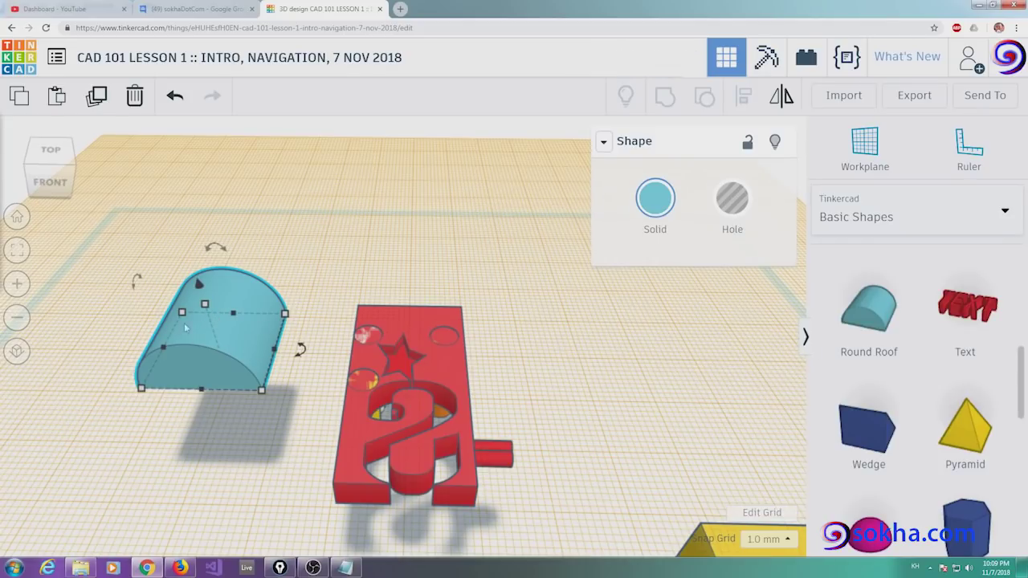
{"action": "mouse_move", "coordinate": [498, 486]}
{"action": "right_mouse_down"}
{"action": "mouse_move", "coordinate": [251, 393]}
{"action": "mouse_move", "coordinate": [271, 353]}
{"action": "right_mouse_up"}
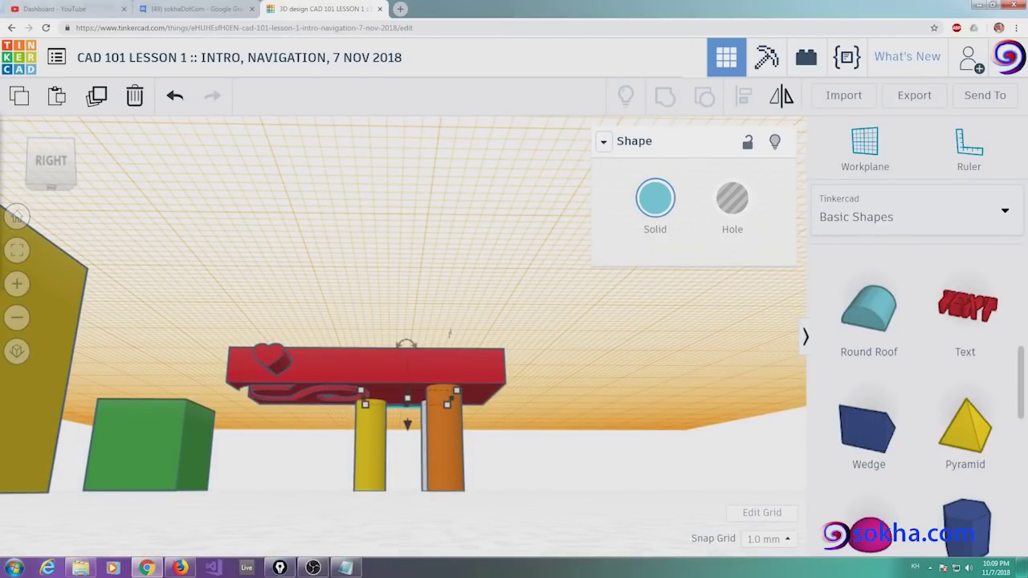
{"action": "left_click", "coordinate": [17, 284]}
{"action": "left_click", "coordinate": [18, 285]}
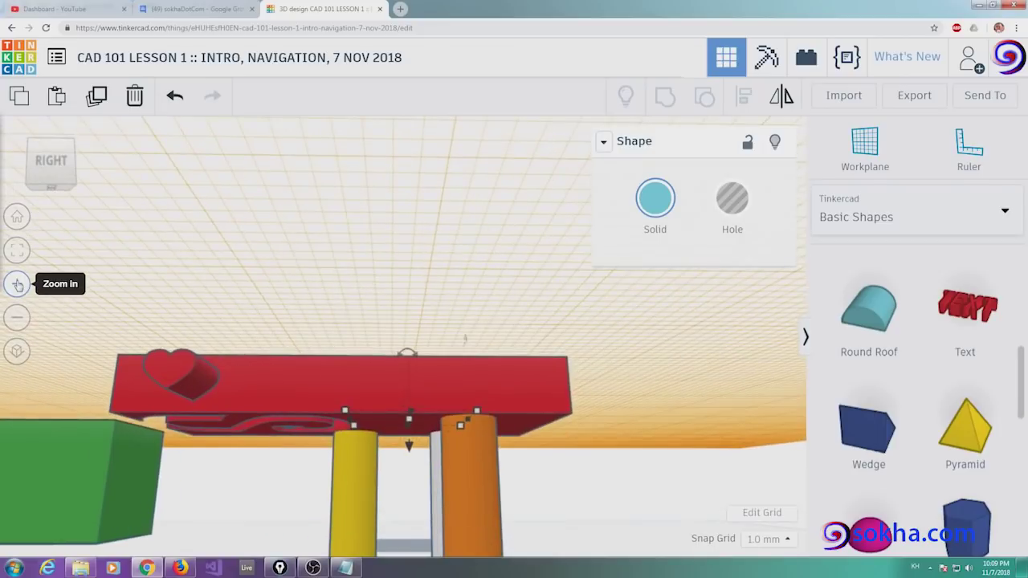
{"action": "left_click", "coordinate": [17, 284]}
{"action": "mouse_move", "coordinate": [172, 400]}
{"action": "right_mouse_down"}
{"action": "mouse_move", "coordinate": [305, 424]}
{"action": "mouse_move", "coordinate": [321, 397]}
{"action": "mouse_move", "coordinate": [340, 409]}
{"action": "mouse_move", "coordinate": [261, 445]}
{"action": "mouse_move", "coordinate": [416, 449]}
{"action": "mouse_move", "coordinate": [404, 454]}
{"action": "mouse_move", "coordinate": [266, 358]}
{"action": "mouse_move", "coordinate": [261, 378]}
{"action": "right_mouse_up"}
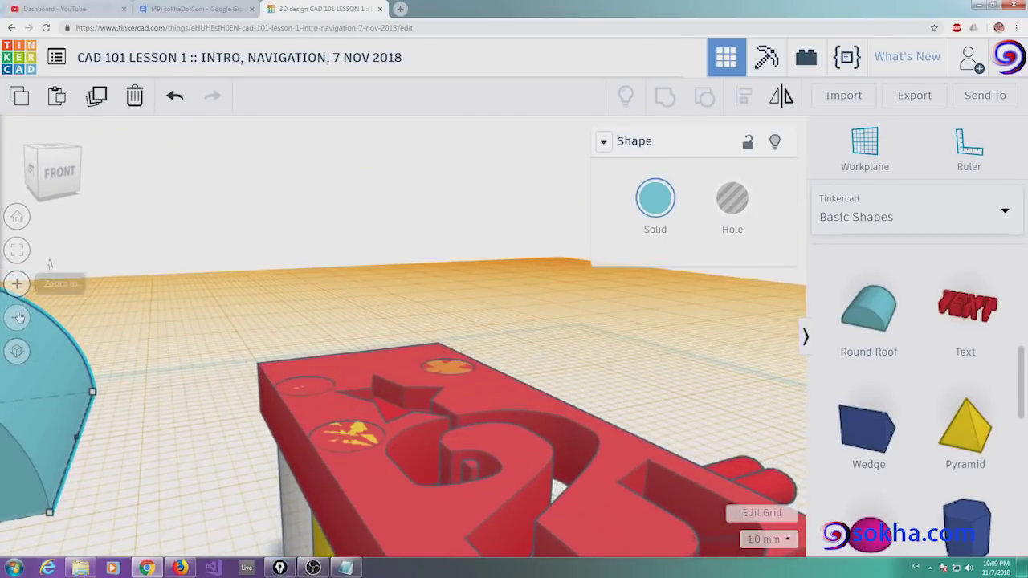
{"action": "left_click", "coordinate": [17, 318]}
{"action": "left_click", "coordinate": [18, 318]}
{"action": "left_click", "coordinate": [18, 318]}
{"action": "left_click", "coordinate": [18, 318]}
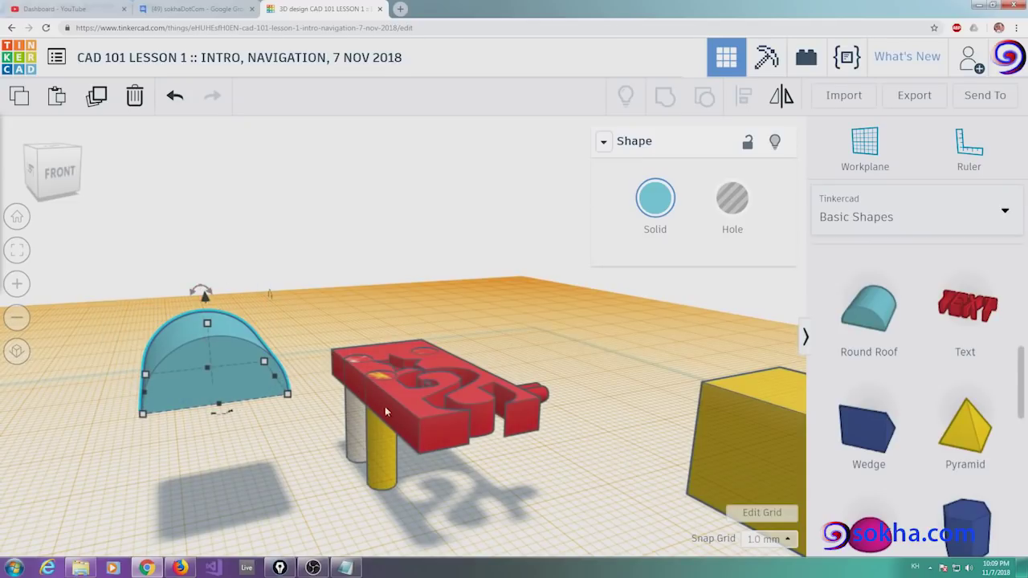
- Sketch annotations showing how the round roof will rotate, then clear them
{"action": "left_click_drag", "start_coordinate": [272, 430], "coordinate": [379, 432]}
{"action": "left_click_drag", "start_coordinate": [572, 378], "coordinate": [526, 378]}
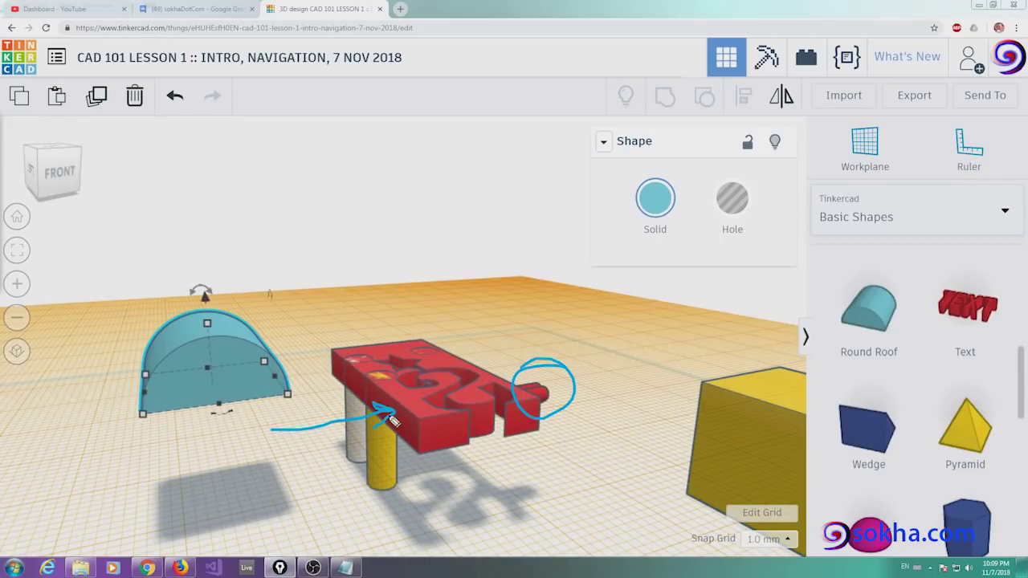
{"action": "left_click_drag", "start_coordinate": [244, 305], "coordinate": [123, 366]}
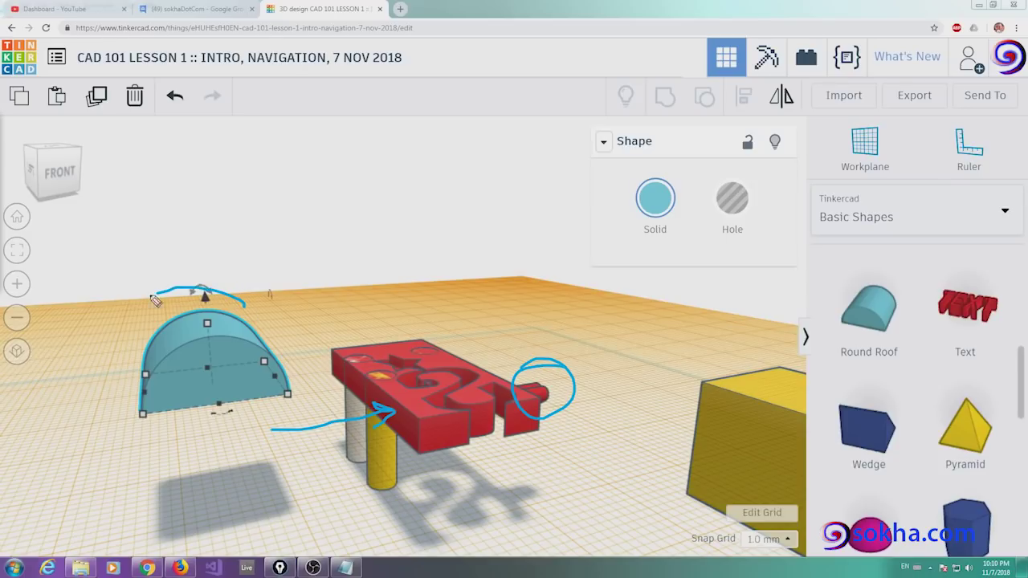
{"action": "left_click_drag", "start_coordinate": [106, 361], "coordinate": [133, 348]}
{"action": "mouse_move", "coordinate": [110, 441]}
{"action": "left_mouse_down"}
{"action": "mouse_move", "coordinate": [377, 414]}
{"action": "mouse_move", "coordinate": [408, 434]}
{"action": "left_mouse_up"}
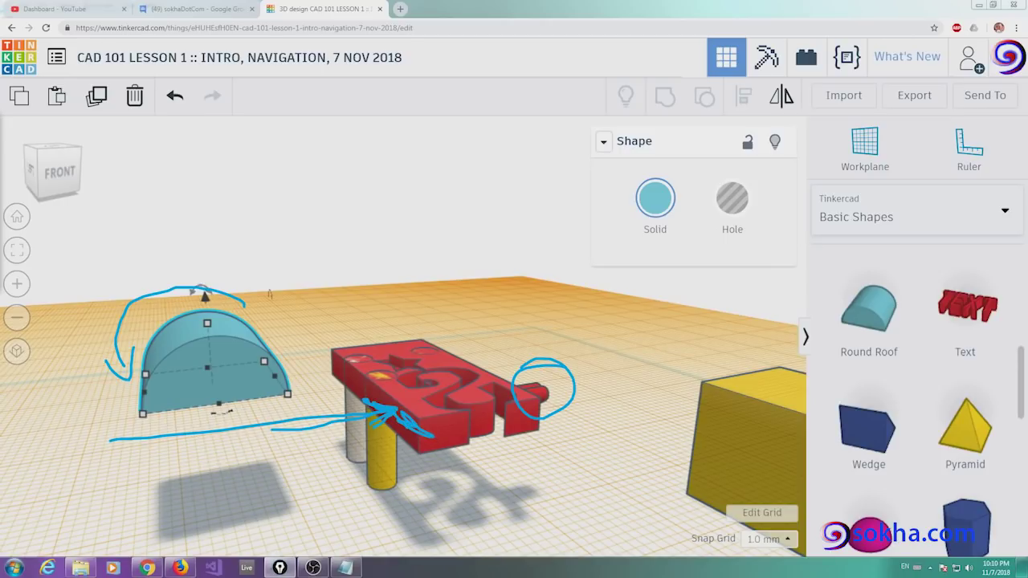
{"action": "key", "text": "e"}
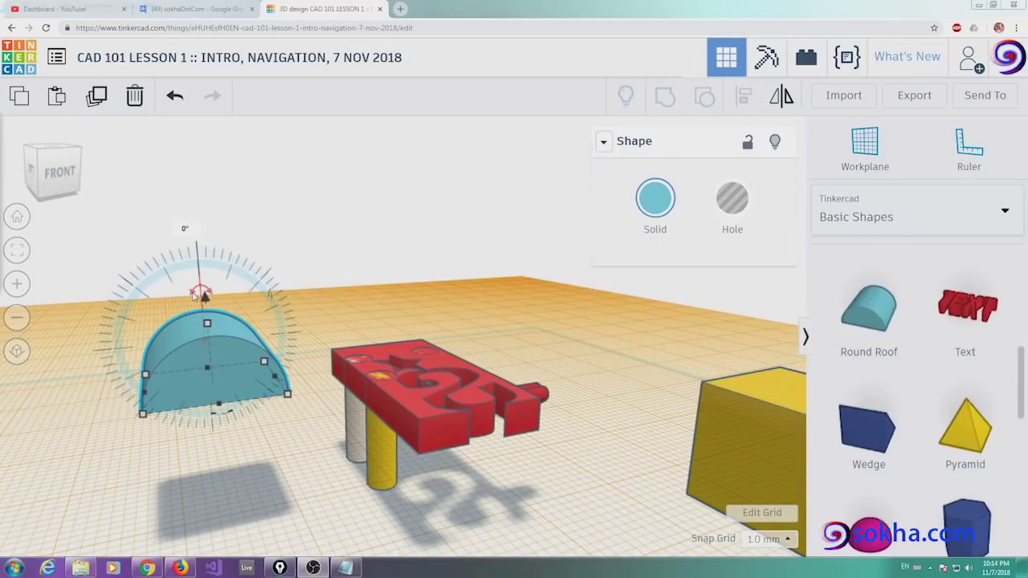
- Turn the round roof 90°, flatten it to about 24 × 13 mm, and move it beside the plate
{"action": "left_click_drag", "start_coordinate": [195, 295], "coordinate": [173, 313]}
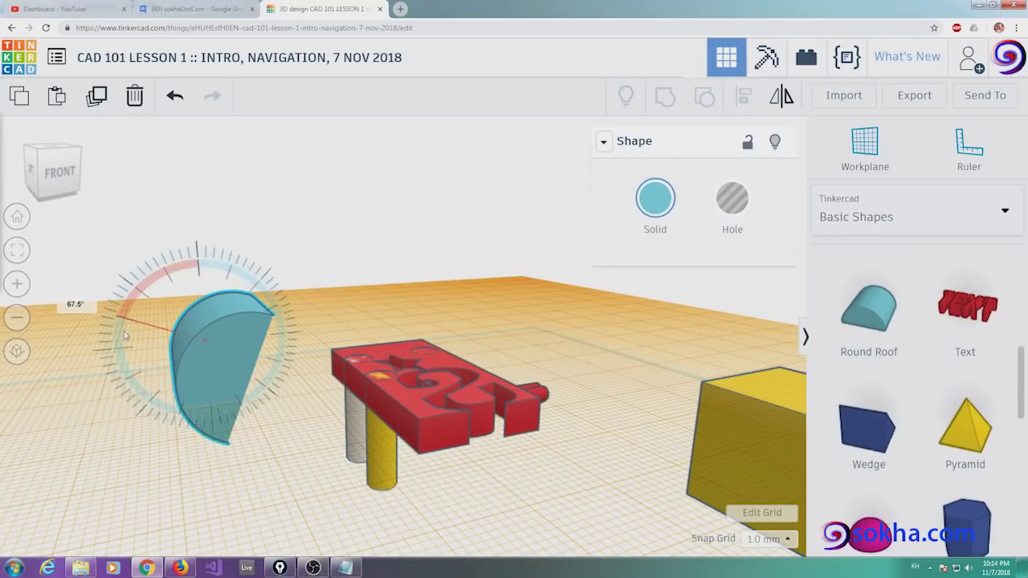
{"action": "left_click_drag", "start_coordinate": [124, 334], "coordinate": [122, 347]}
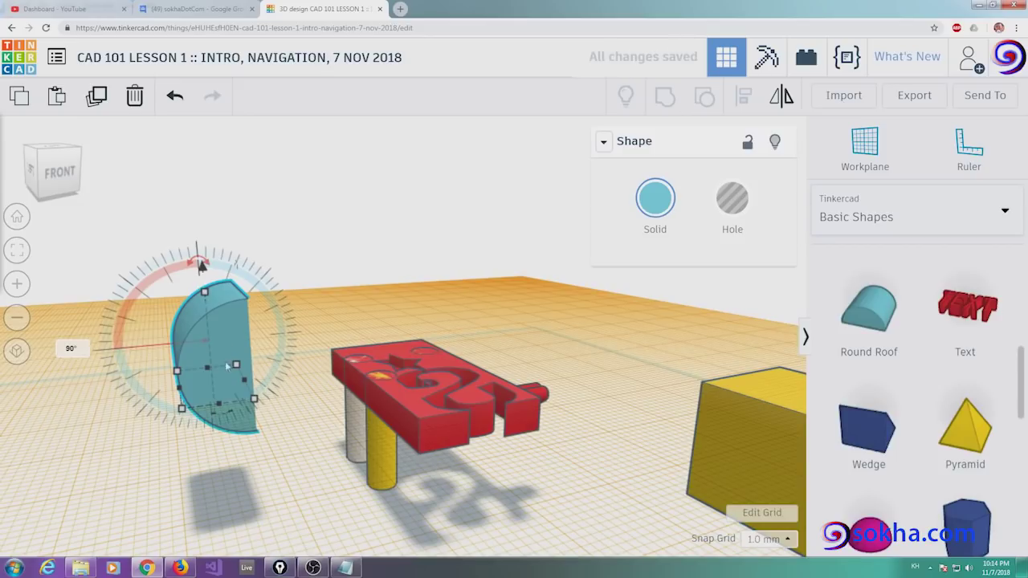
{"action": "left_click_drag", "start_coordinate": [204, 294], "coordinate": [218, 369]}
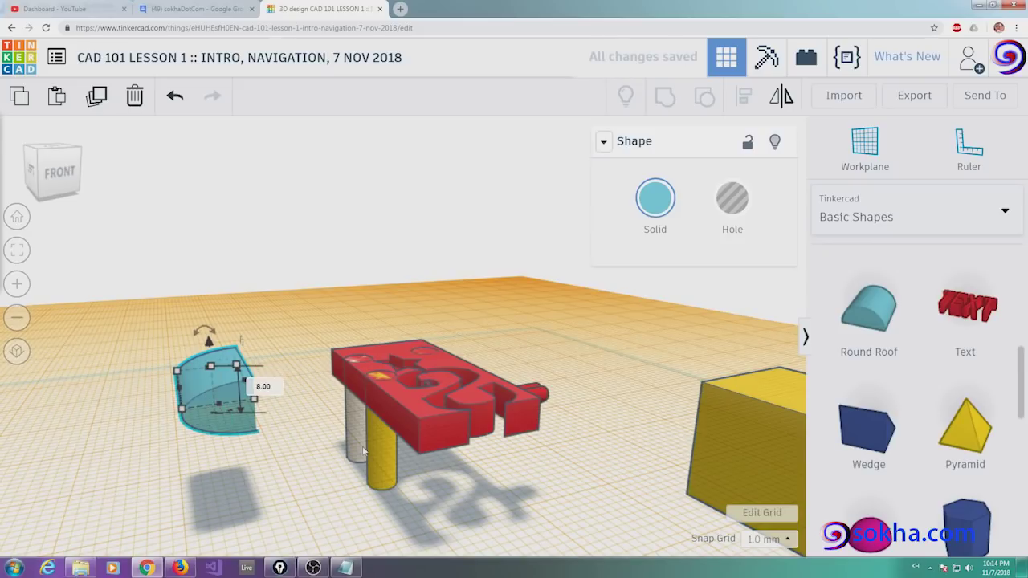
{"action": "right_click_drag", "start_coordinate": [364, 452], "coordinate": [306, 415]}
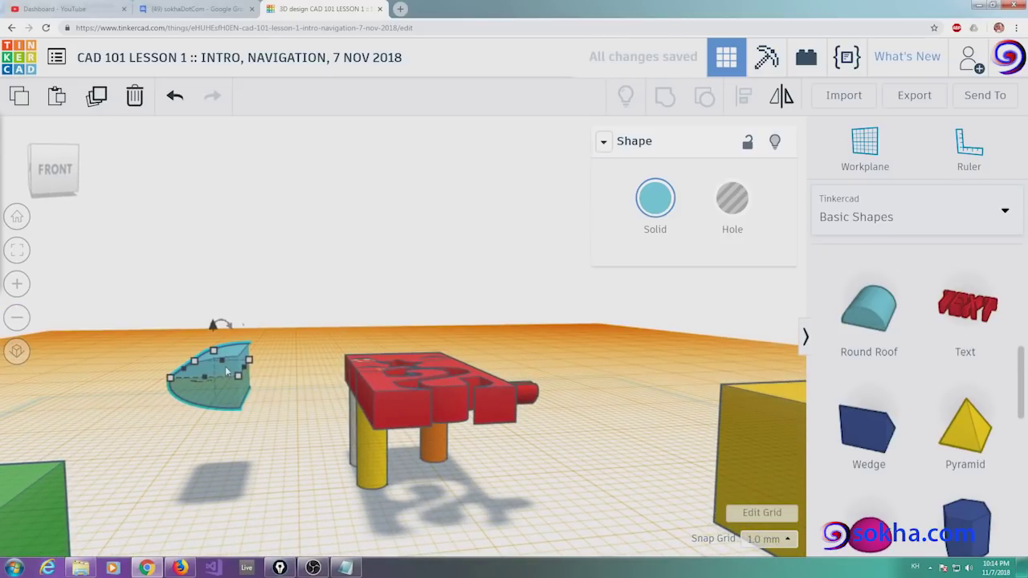
{"action": "left_click_drag", "start_coordinate": [208, 371], "coordinate": [291, 391]}
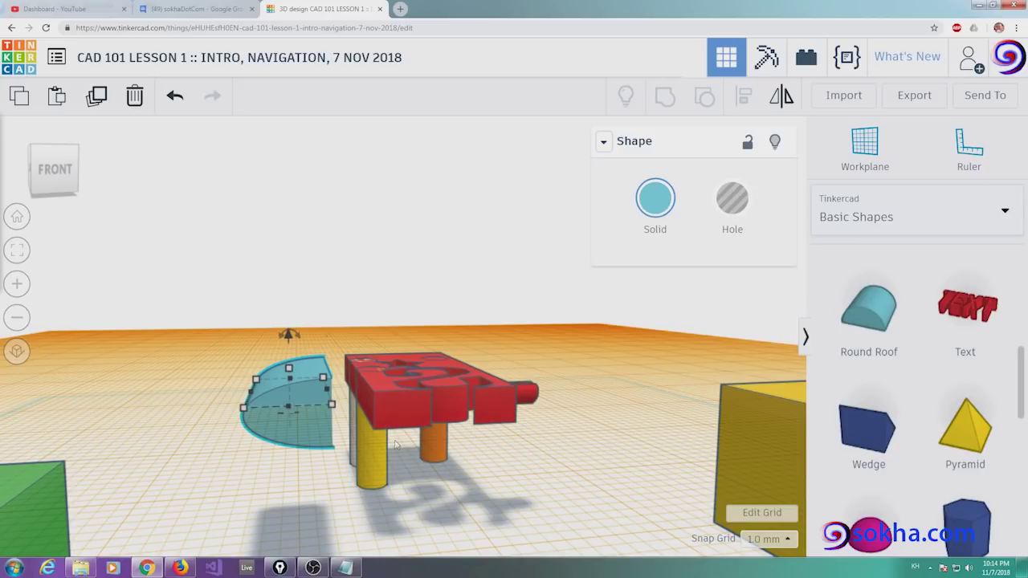
{"action": "left_click", "coordinate": [17, 284]}
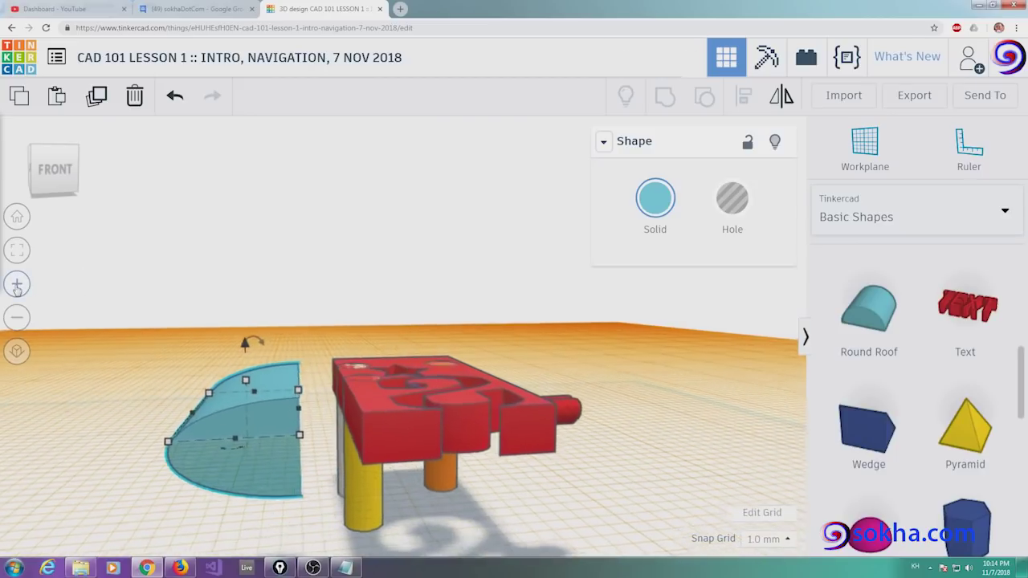
{"action": "mouse_move", "coordinate": [424, 499]}
{"action": "right_mouse_down"}
{"action": "mouse_move", "coordinate": [420, 417]}
{"action": "mouse_move", "coordinate": [418, 488]}
{"action": "right_mouse_up"}
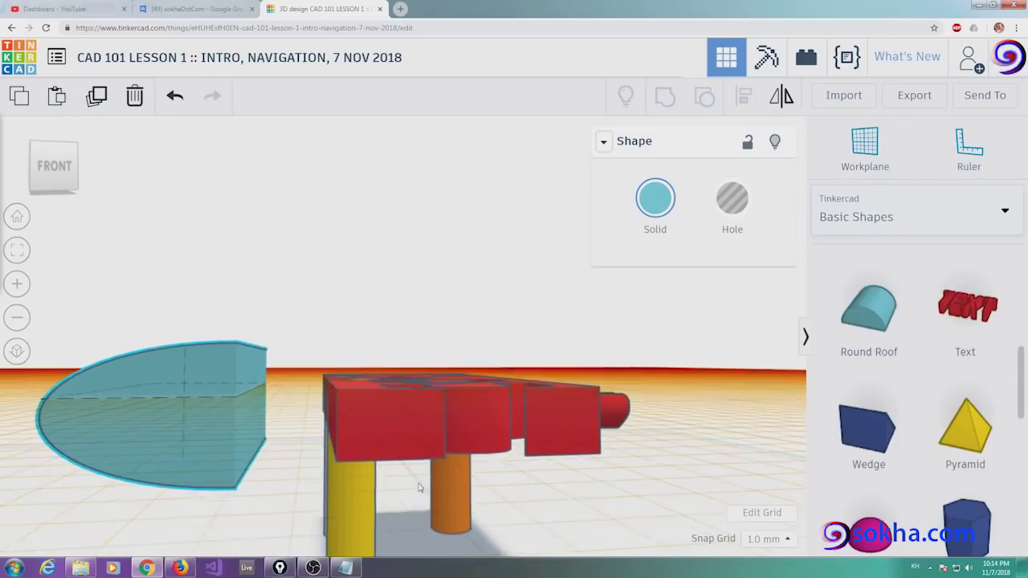
{"action": "left_click", "coordinate": [379, 427]}
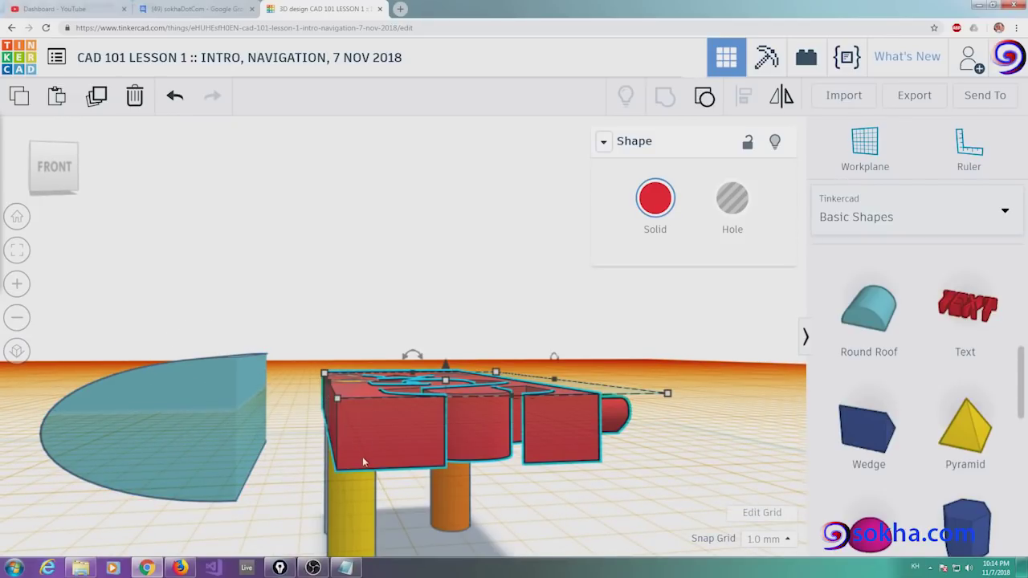
{"action": "mouse_move", "coordinate": [365, 431]}
{"action": "right_mouse_down"}
{"action": "mouse_move", "coordinate": [619, 446]}
{"action": "mouse_move", "coordinate": [387, 413]}
{"action": "right_mouse_up"}
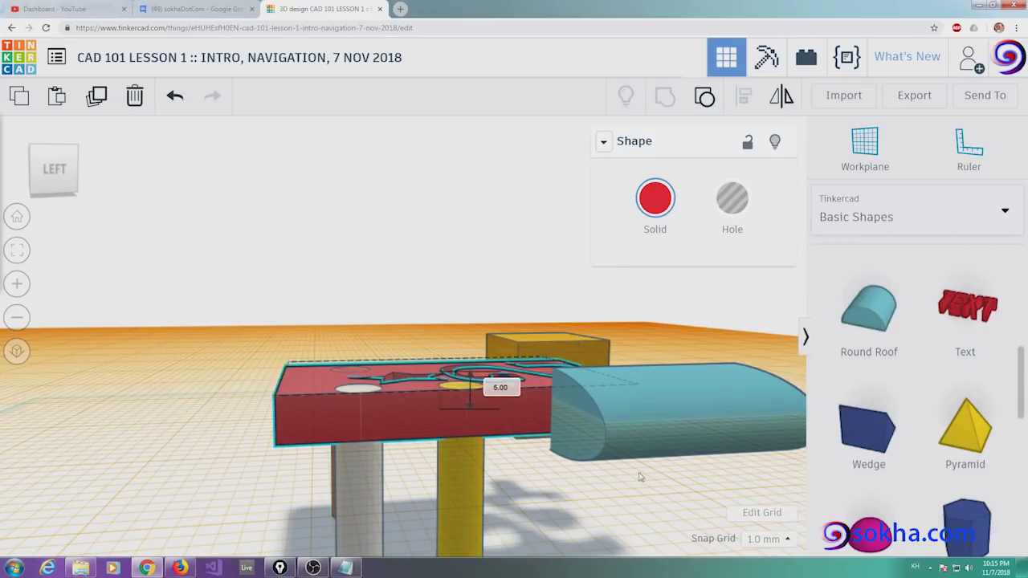
{"action": "right_click_drag", "start_coordinate": [640, 477], "coordinate": [417, 460]}
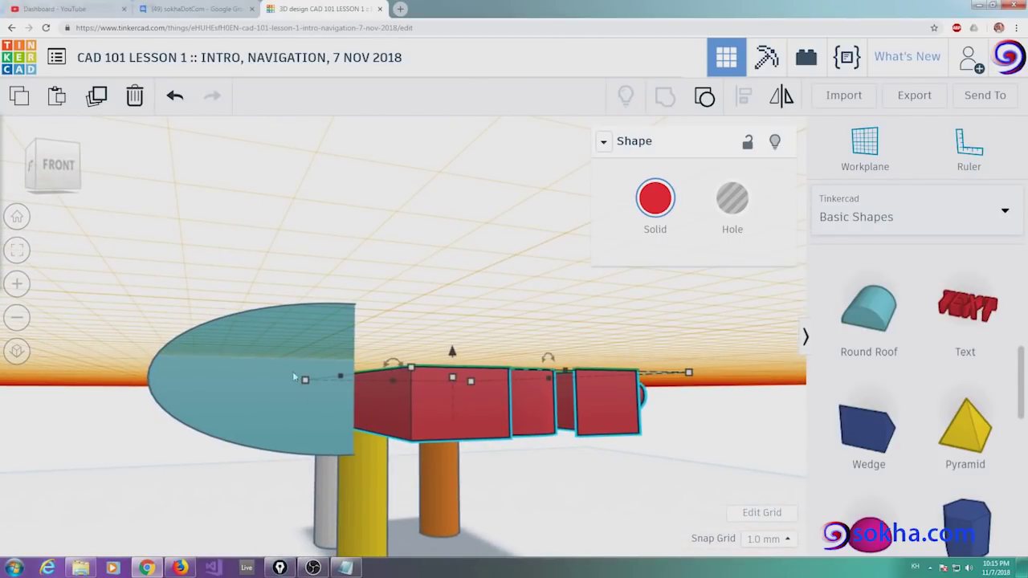
{"action": "left_click", "coordinate": [17, 217]}
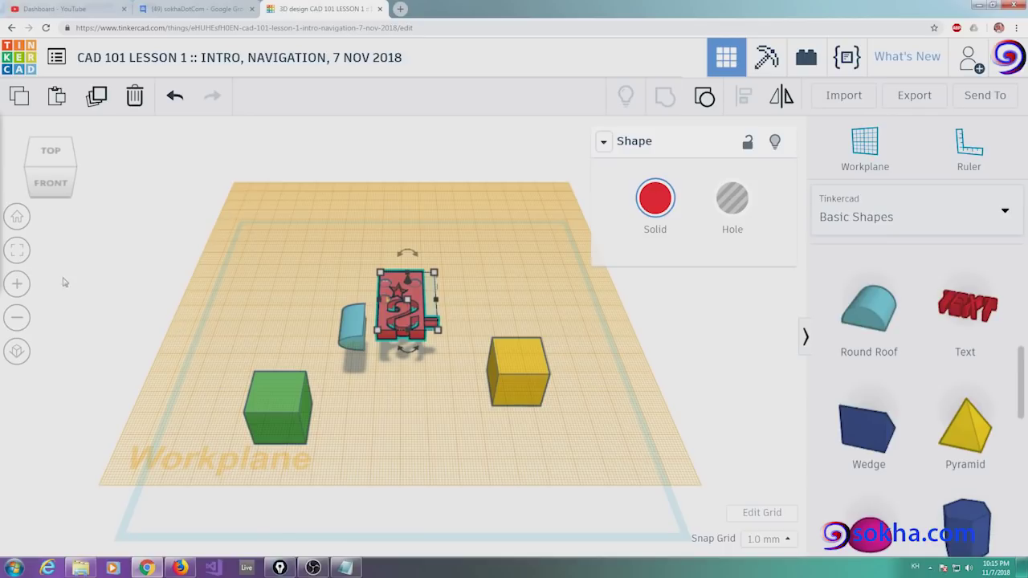
{"action": "left_click", "coordinate": [17, 283]}
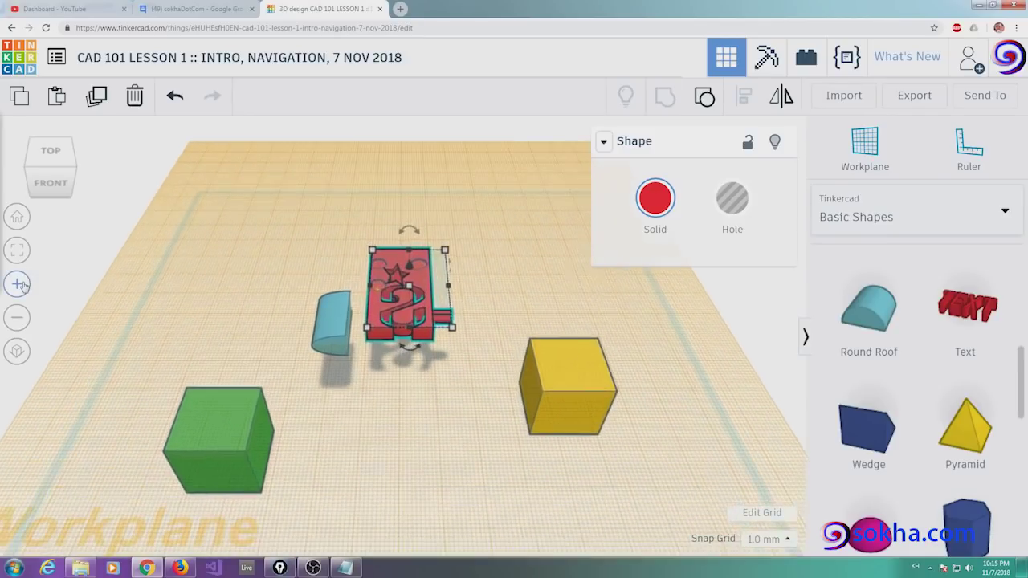
{"action": "left_click", "coordinate": [18, 284]}
{"action": "left_click", "coordinate": [18, 284]}
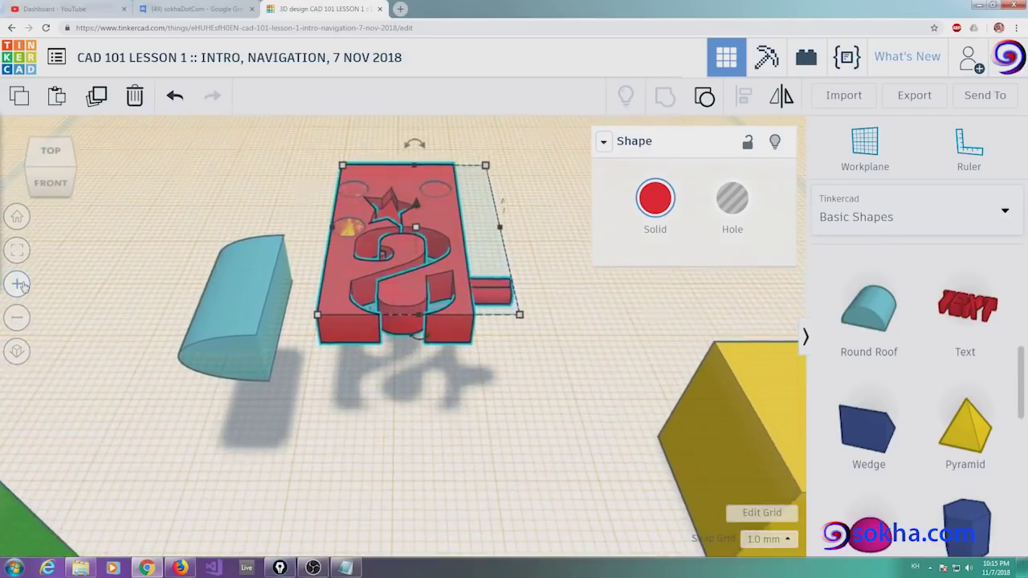
{"action": "scroll", "coordinate": [425, 328], "scroll_direction": "up", "scroll_amount": 2}
{"action": "right_click_drag", "start_coordinate": [305, 342], "coordinate": [403, 323]}
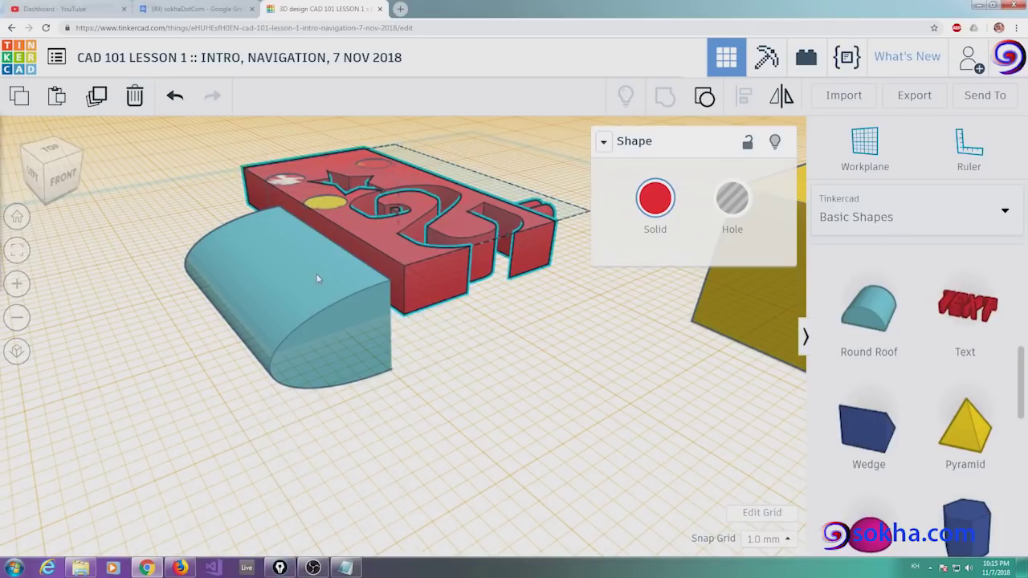
{"action": "left_click_drag", "start_coordinate": [307, 271], "coordinate": [130, 344]}
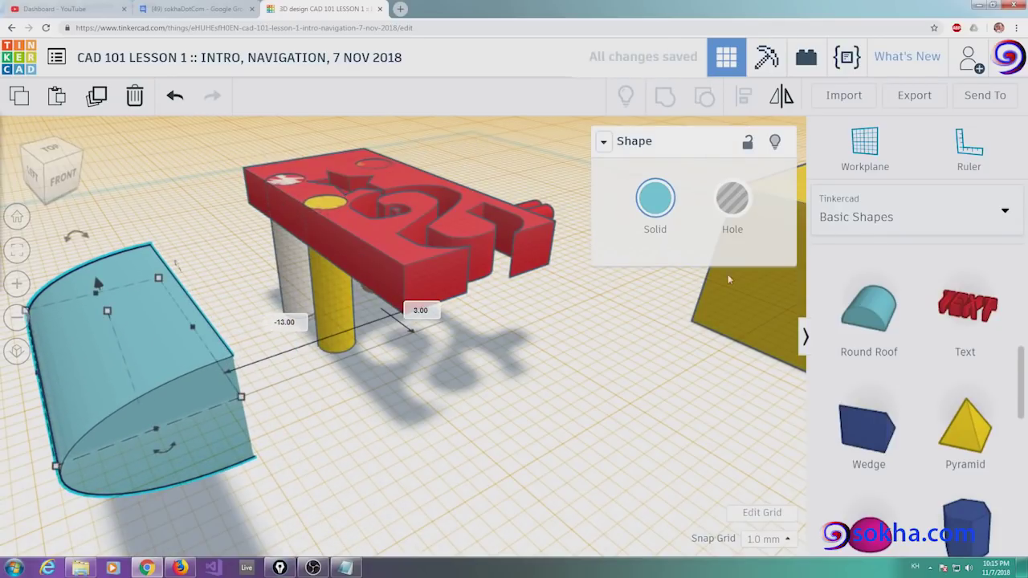
{"action": "left_click", "coordinate": [864, 153]}
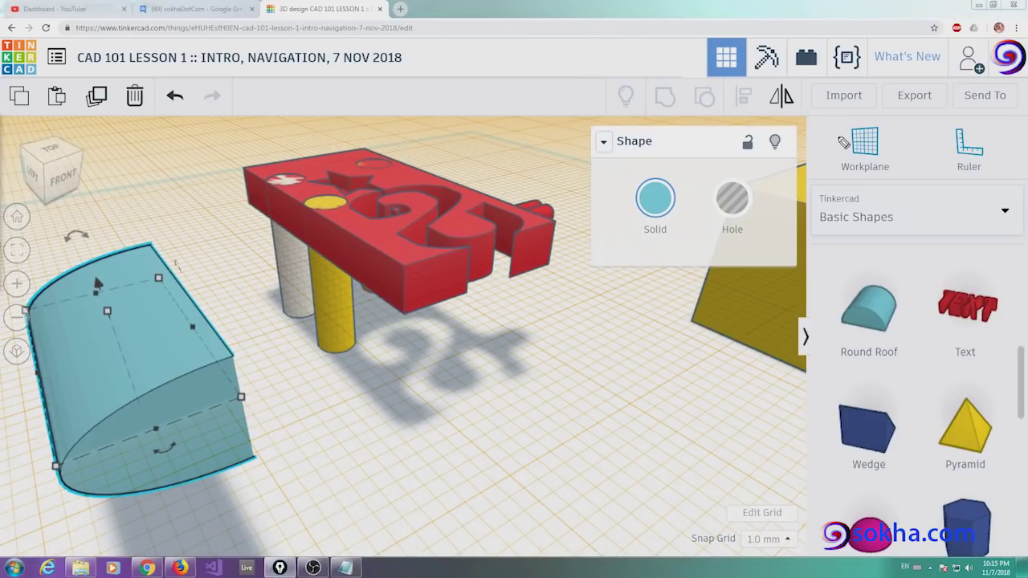
{"action": "left_click_drag", "start_coordinate": [869, 107], "coordinate": [875, 105]}
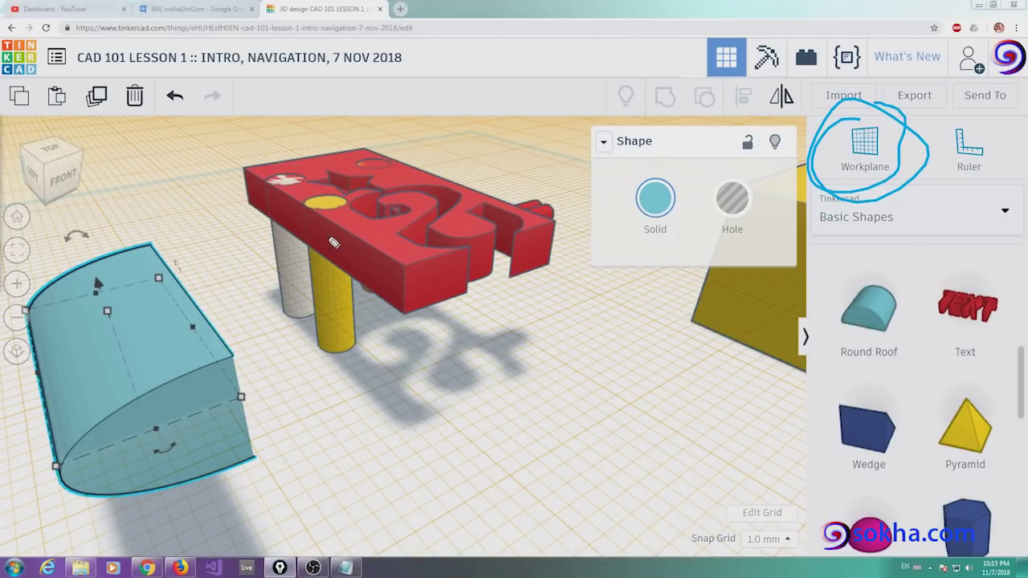
{"action": "left_click_drag", "start_coordinate": [350, 263], "coordinate": [400, 300]}
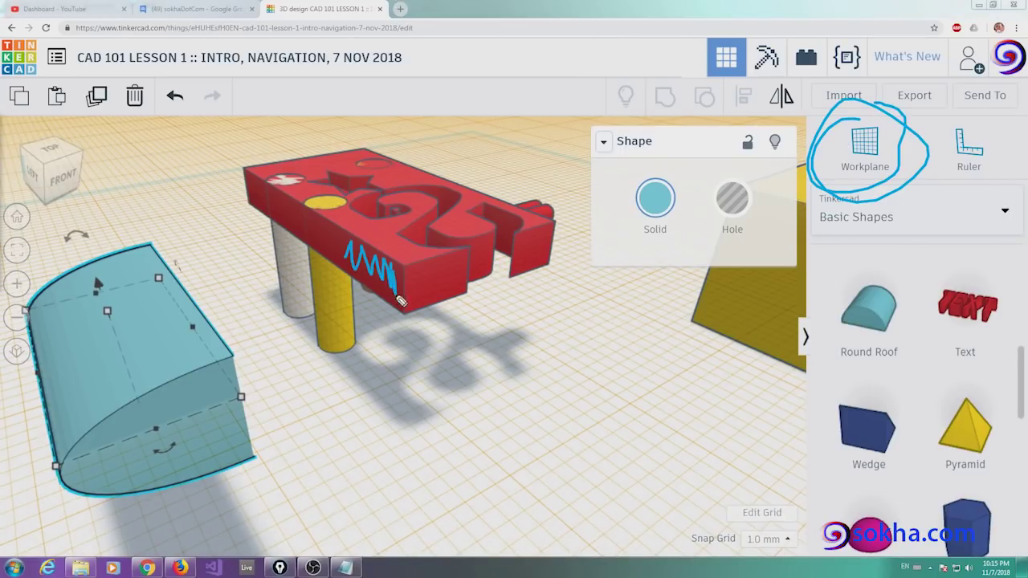
{"action": "left_click_drag", "start_coordinate": [314, 208], "coordinate": [405, 251]}
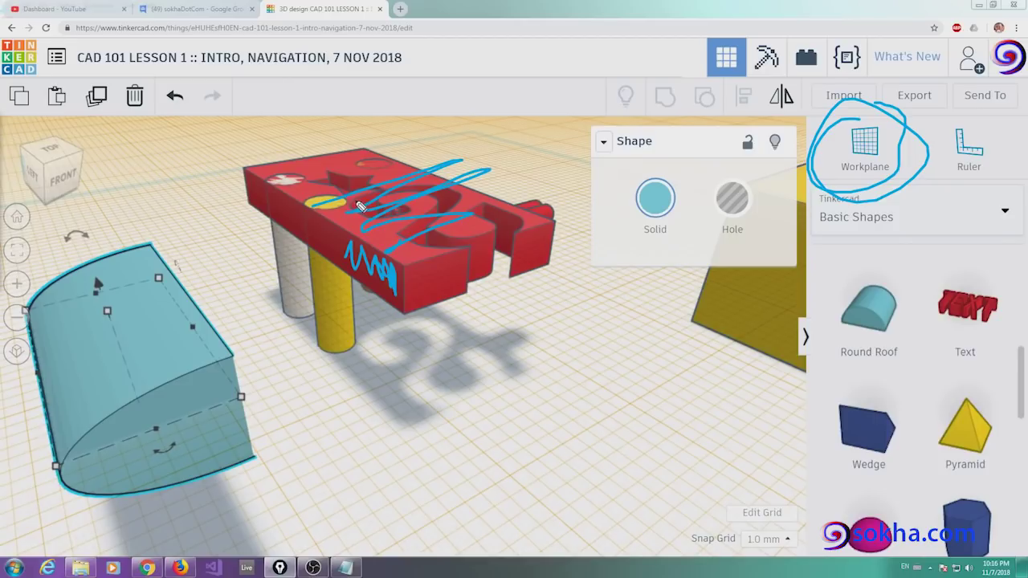
{"action": "left_click_drag", "start_coordinate": [211, 376], "coordinate": [364, 274]}
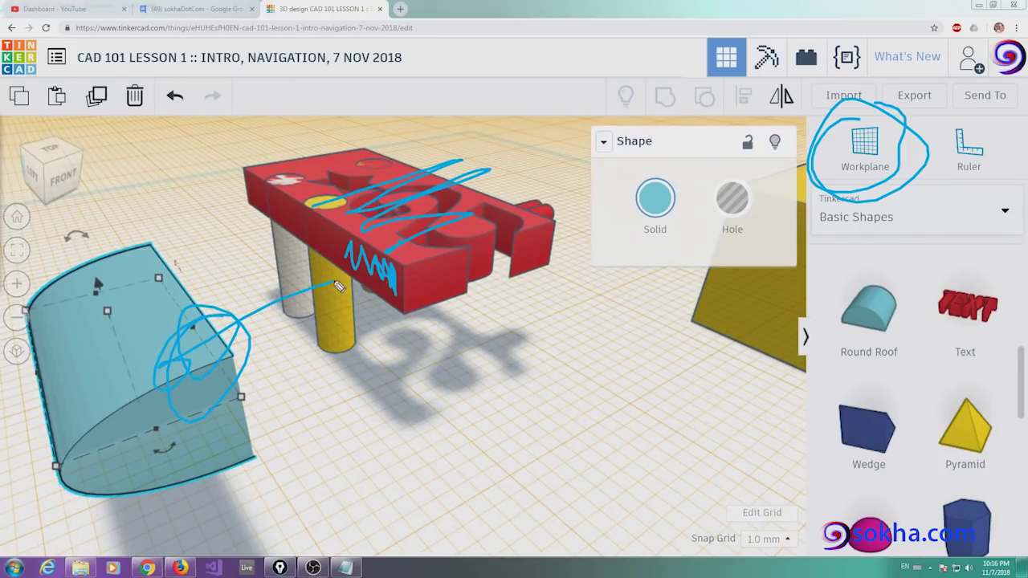
{"action": "left_click_drag", "start_coordinate": [333, 313], "coordinate": [389, 271]}
{"action": "left_click_drag", "start_coordinate": [915, 121], "coordinate": [851, 165]}
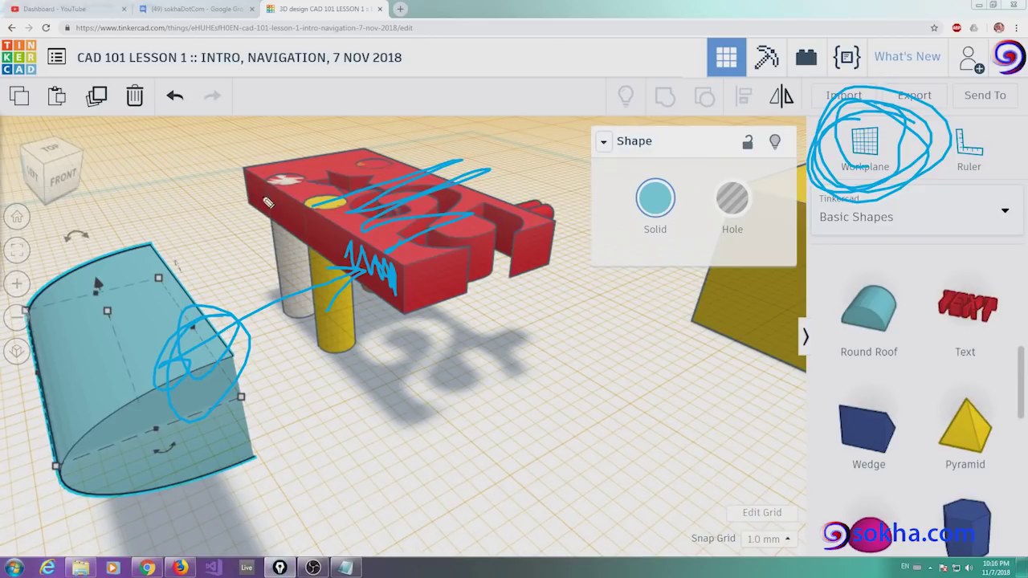
{"action": "mouse_move", "coordinate": [259, 175]}
{"action": "left_mouse_down"}
{"action": "mouse_move", "coordinate": [261, 197]}
{"action": "mouse_move", "coordinate": [352, 239]}
{"action": "mouse_move", "coordinate": [386, 283]}
{"action": "left_mouse_up"}
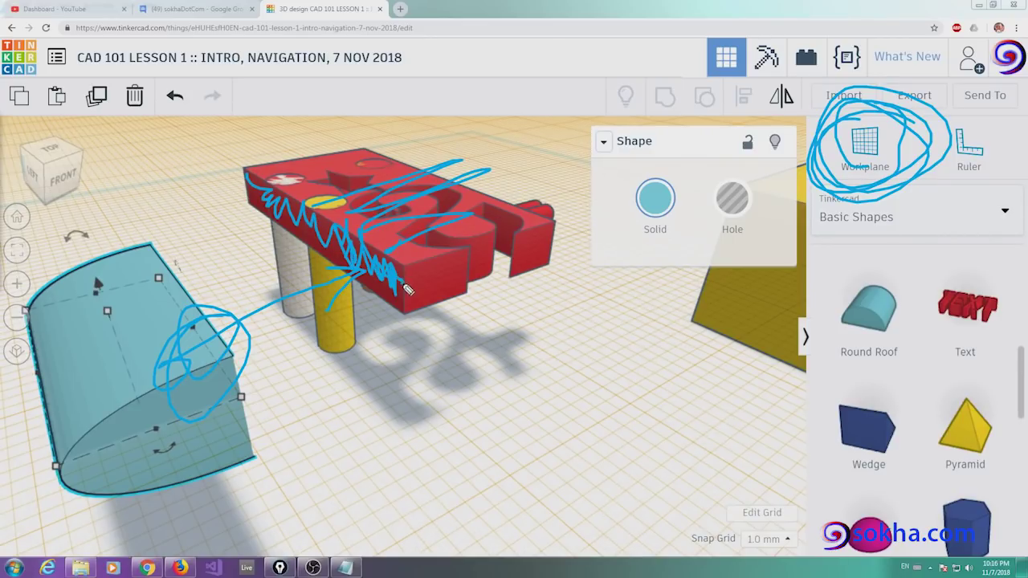
{"action": "left_click_drag", "start_coordinate": [435, 325], "coordinate": [379, 492]}
{"action": "mouse_move", "coordinate": [354, 411]}
{"action": "left_mouse_down"}
{"action": "mouse_move", "coordinate": [438, 410]}
{"action": "mouse_move", "coordinate": [482, 424]}
{"action": "left_mouse_up"}
{"action": "mouse_move", "coordinate": [537, 381]}
{"action": "left_mouse_down"}
{"action": "mouse_move", "coordinate": [506, 401]}
{"action": "mouse_move", "coordinate": [558, 424]}
{"action": "mouse_move", "coordinate": [608, 424]}
{"action": "left_mouse_up"}
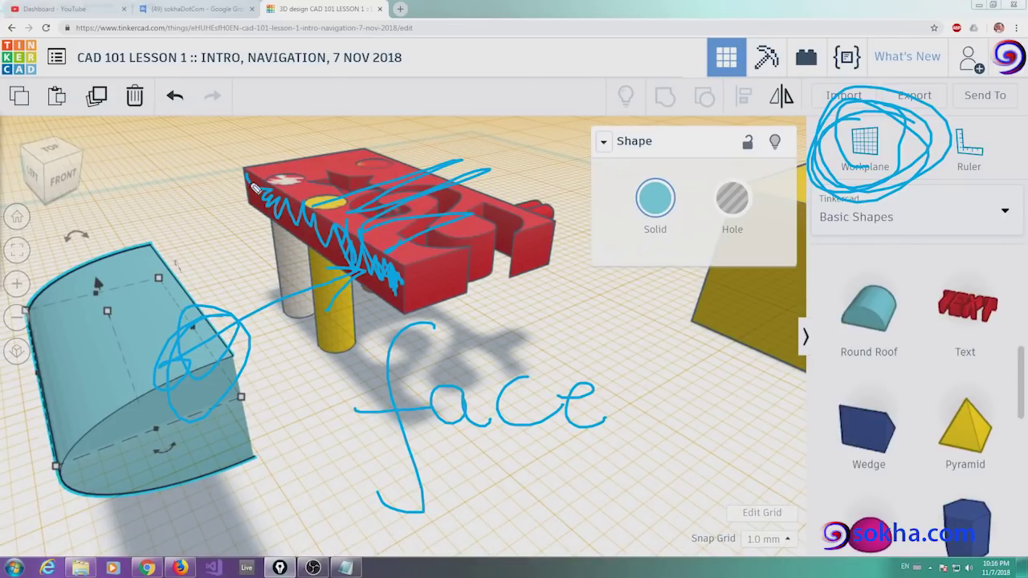
{"action": "left_click_drag", "start_coordinate": [257, 188], "coordinate": [366, 247]}
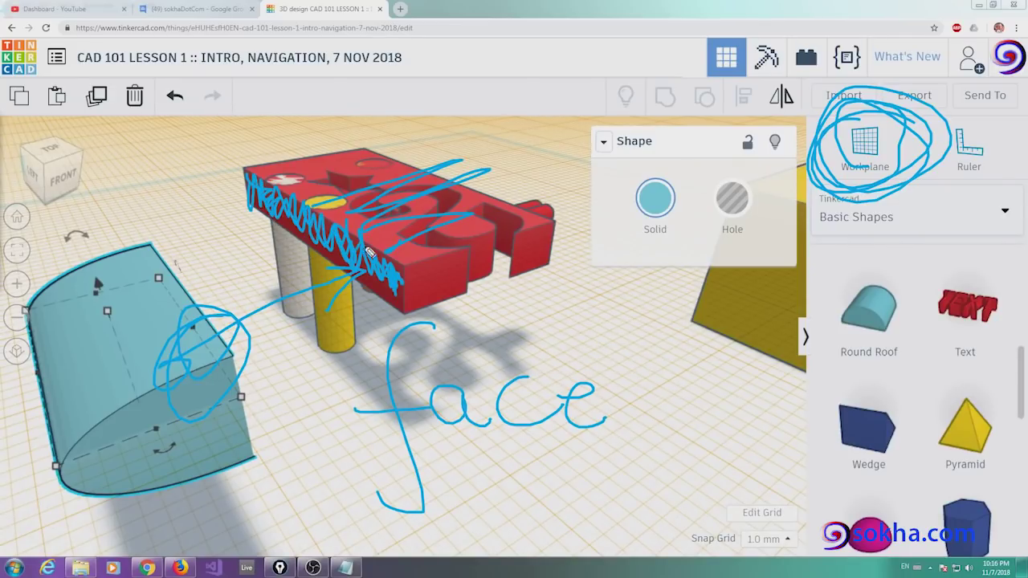
{"action": "left_click_drag", "start_coordinate": [887, 143], "coordinate": [415, 282]}
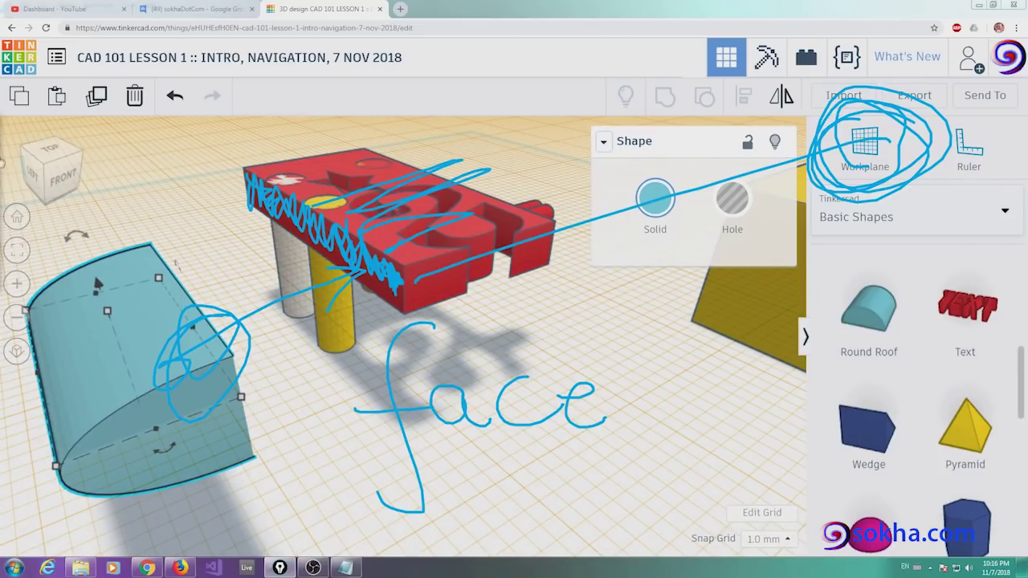
{"action": "key", "text": "e"}
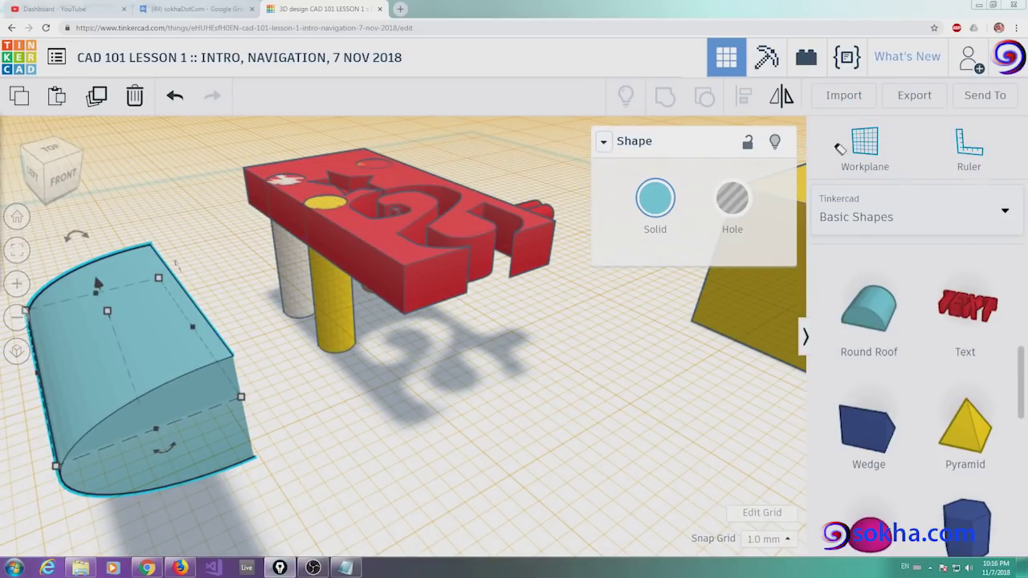
{"action": "left_click", "coordinate": [865, 147]}
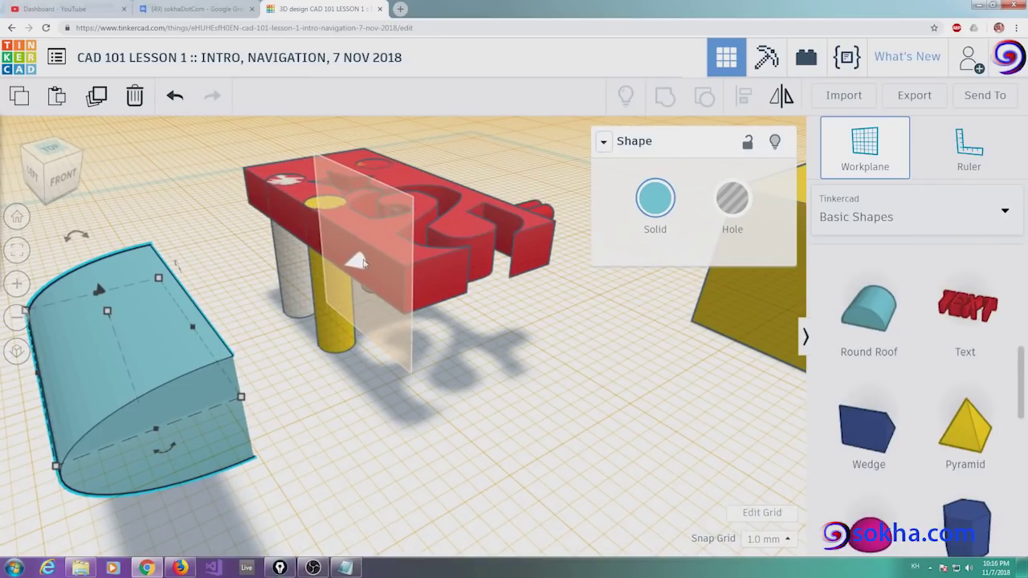
- Put a workplane on the red plate's side face and slide the Round Roof flush against it at 0.00 offset
{"action": "left_click", "coordinate": [363, 262]}
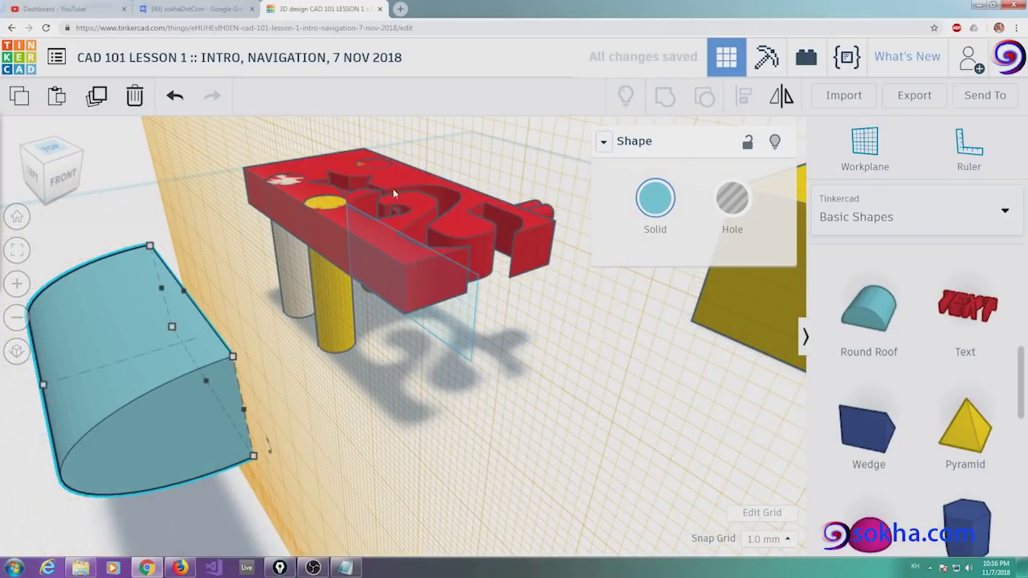
{"action": "mouse_move", "coordinate": [500, 337]}
{"action": "right_mouse_down"}
{"action": "mouse_move", "coordinate": [461, 367]}
{"action": "mouse_move", "coordinate": [542, 351]}
{"action": "mouse_move", "coordinate": [266, 325]}
{"action": "right_mouse_up"}
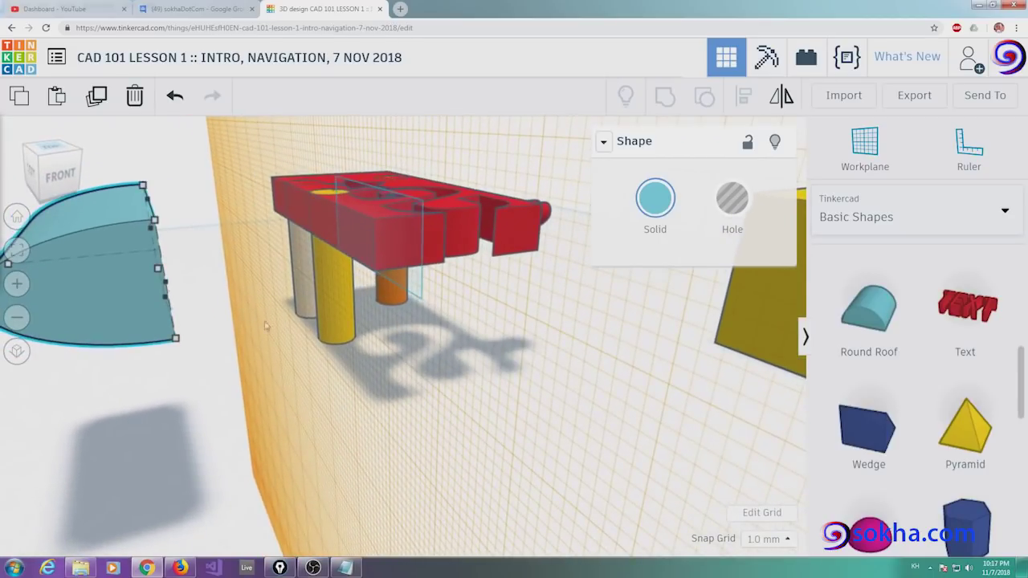
{"action": "left_click_drag", "start_coordinate": [113, 275], "coordinate": [113, 287]}
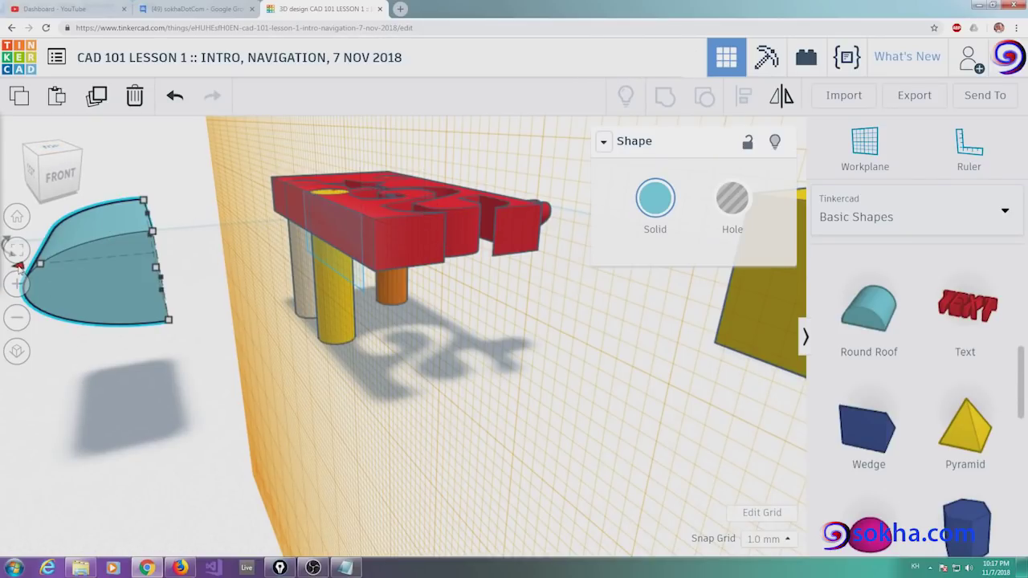
{"action": "left_click_drag", "start_coordinate": [18, 265], "coordinate": [148, 261]}
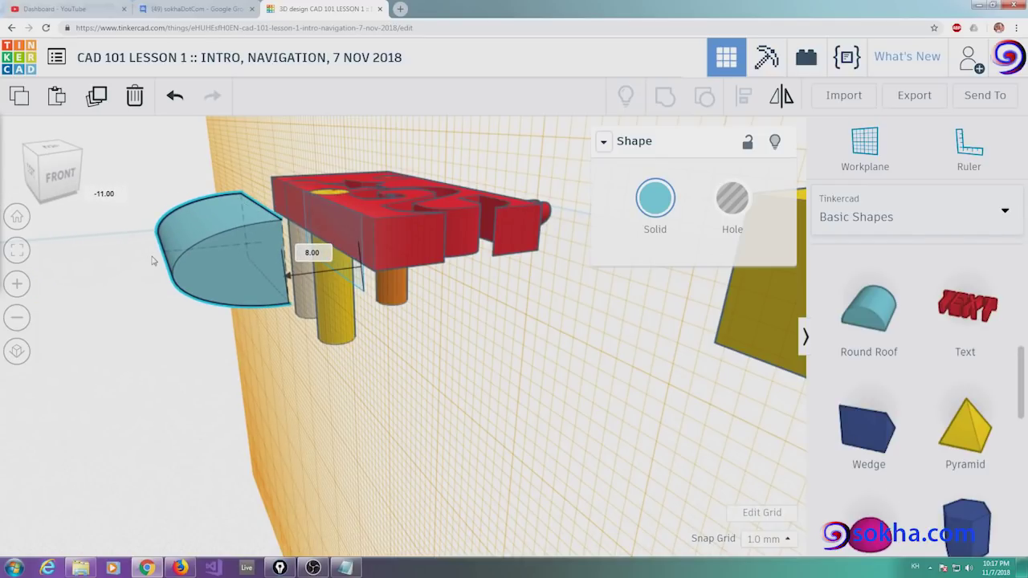
{"action": "left_click_drag", "start_coordinate": [151, 260], "coordinate": [229, 251]}
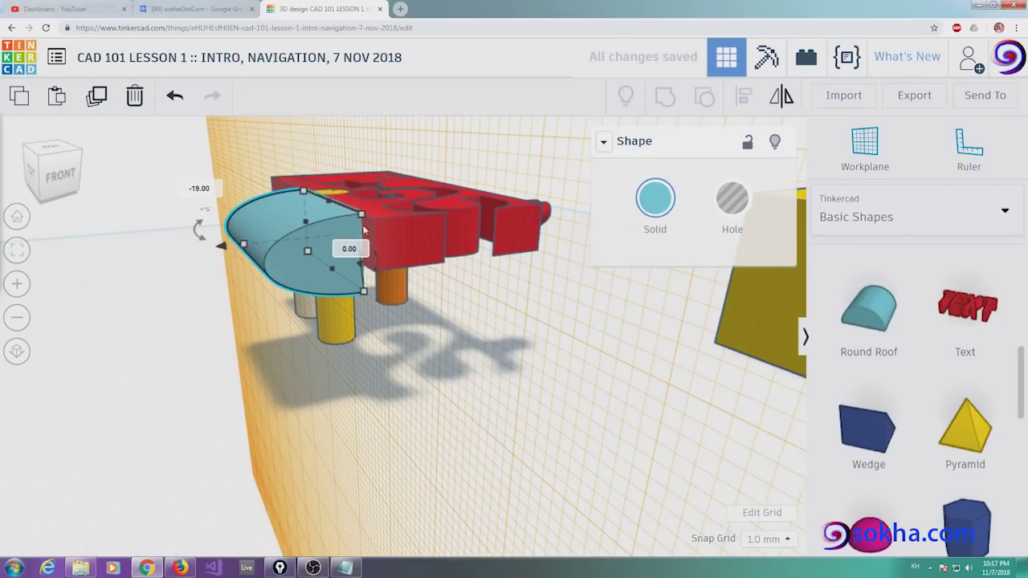
{"action": "mouse_move", "coordinate": [436, 267]}
{"action": "right_mouse_down"}
{"action": "mouse_move", "coordinate": [359, 284]}
{"action": "mouse_move", "coordinate": [386, 281]}
{"action": "mouse_move", "coordinate": [241, 285]}
{"action": "right_mouse_up"}
- Shrink the Round Roof from 10 to 5 and lower its height along the red plate's side
{"action": "left_click", "coordinate": [17, 285]}
{"action": "left_click", "coordinate": [17, 285]}
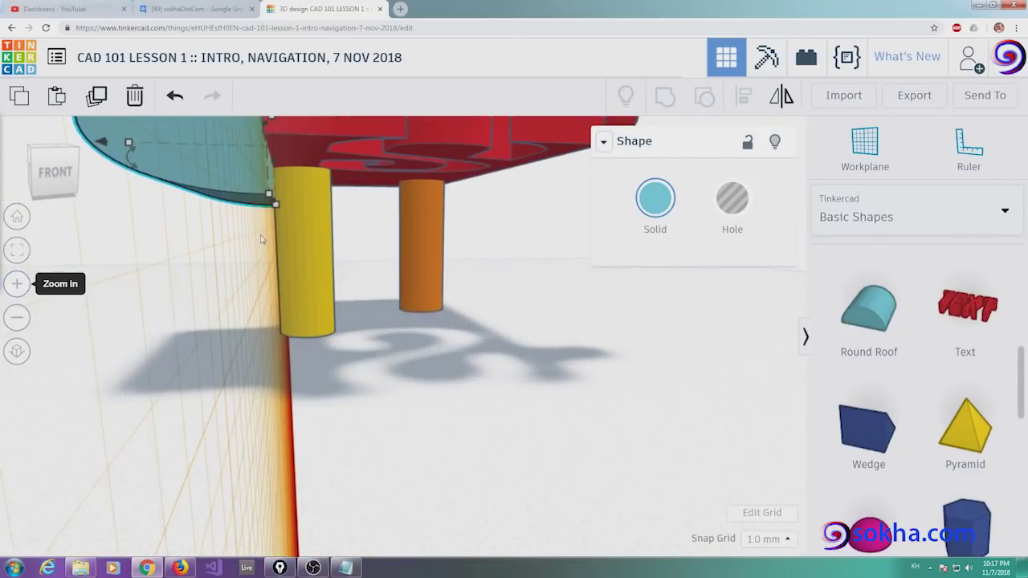
{"action": "mouse_move", "coordinate": [200, 314]}
{"action": "right_mouse_down"}
{"action": "mouse_move", "coordinate": [305, 294]}
{"action": "mouse_move", "coordinate": [276, 241]}
{"action": "mouse_move", "coordinate": [292, 268]}
{"action": "mouse_move", "coordinate": [319, 271]}
{"action": "mouse_move", "coordinate": [421, 241]}
{"action": "mouse_move", "coordinate": [358, 374]}
{"action": "mouse_move", "coordinate": [452, 300]}
{"action": "mouse_move", "coordinate": [433, 342]}
{"action": "mouse_move", "coordinate": [506, 325]}
{"action": "mouse_move", "coordinate": [535, 223]}
{"action": "mouse_move", "coordinate": [535, 280]}
{"action": "mouse_move", "coordinate": [546, 293]}
{"action": "mouse_move", "coordinate": [514, 327]}
{"action": "mouse_move", "coordinate": [474, 327]}
{"action": "right_mouse_up"}
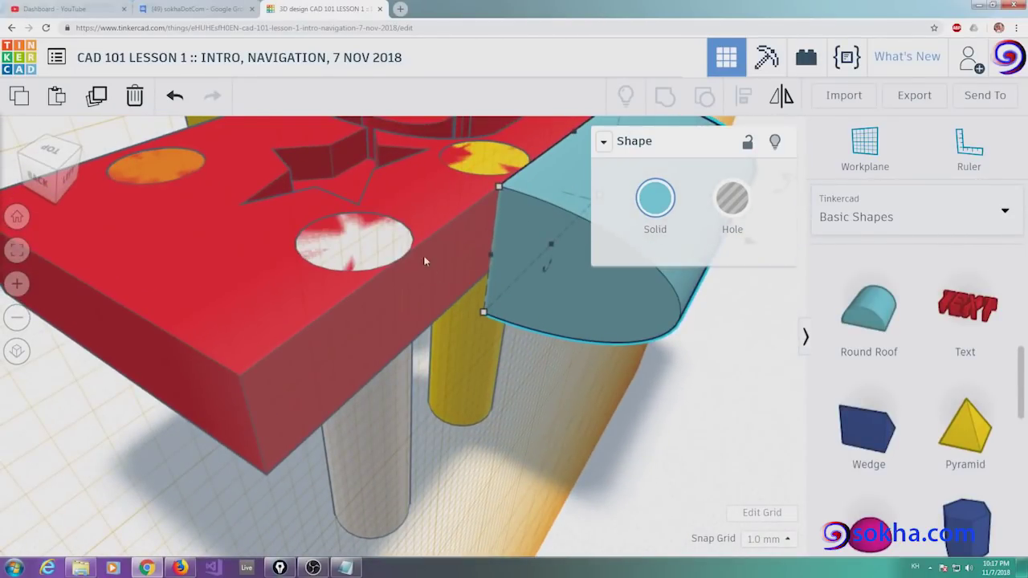
{"action": "mouse_move", "coordinate": [527, 412]}
{"action": "right_mouse_down"}
{"action": "mouse_move", "coordinate": [455, 389]}
{"action": "mouse_move", "coordinate": [514, 306]}
{"action": "mouse_move", "coordinate": [411, 324]}
{"action": "mouse_move", "coordinate": [487, 215]}
{"action": "mouse_move", "coordinate": [406, 225]}
{"action": "right_mouse_up"}
{"action": "mouse_move", "coordinate": [275, 175]}
{"action": "right_mouse_down"}
{"action": "mouse_move", "coordinate": [321, 351]}
{"action": "mouse_move", "coordinate": [345, 315]}
{"action": "mouse_move", "coordinate": [230, 285]}
{"action": "right_mouse_up"}
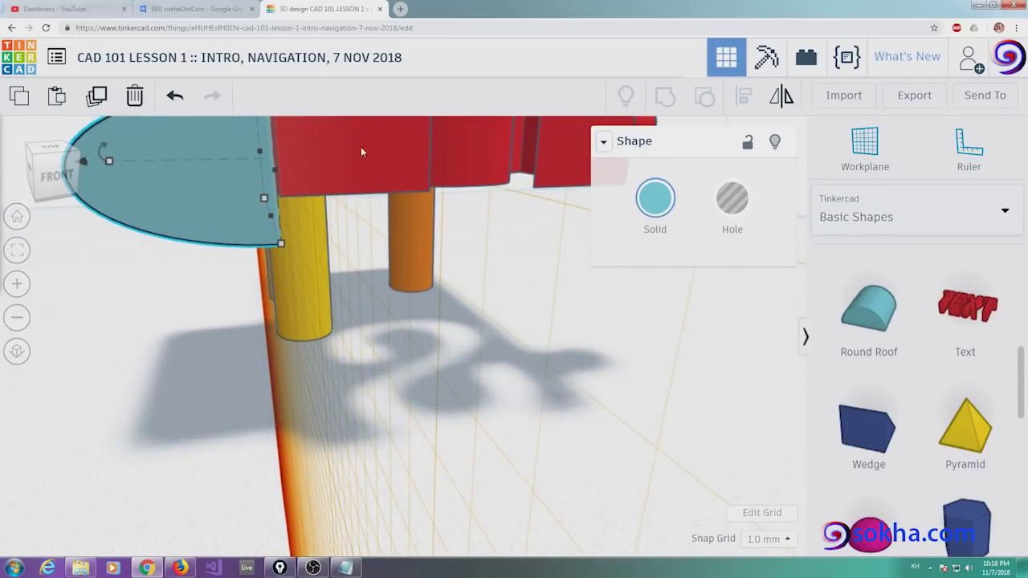
{"action": "left_click", "coordinate": [17, 250]}
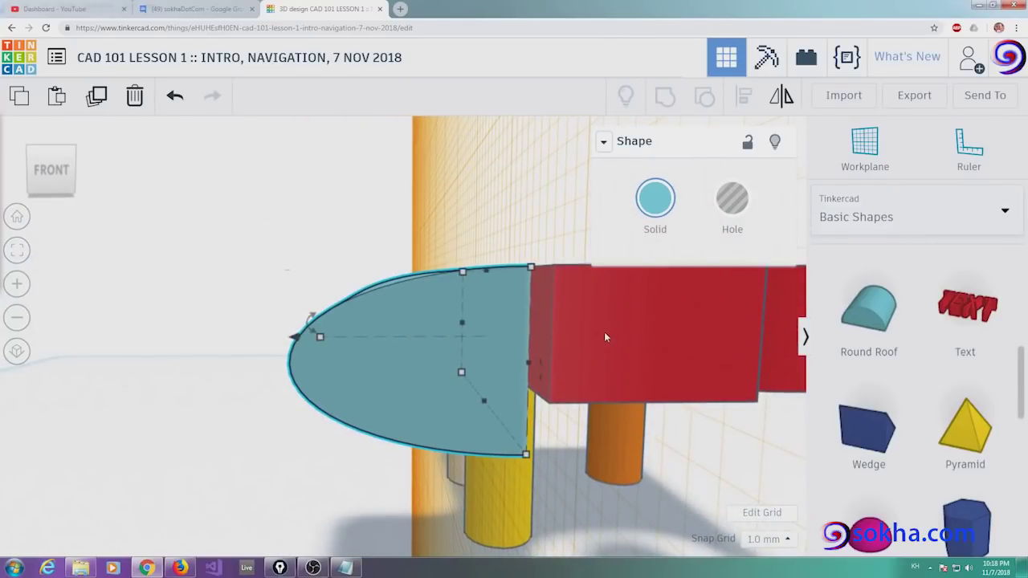
{"action": "mouse_move", "coordinate": [319, 338]}
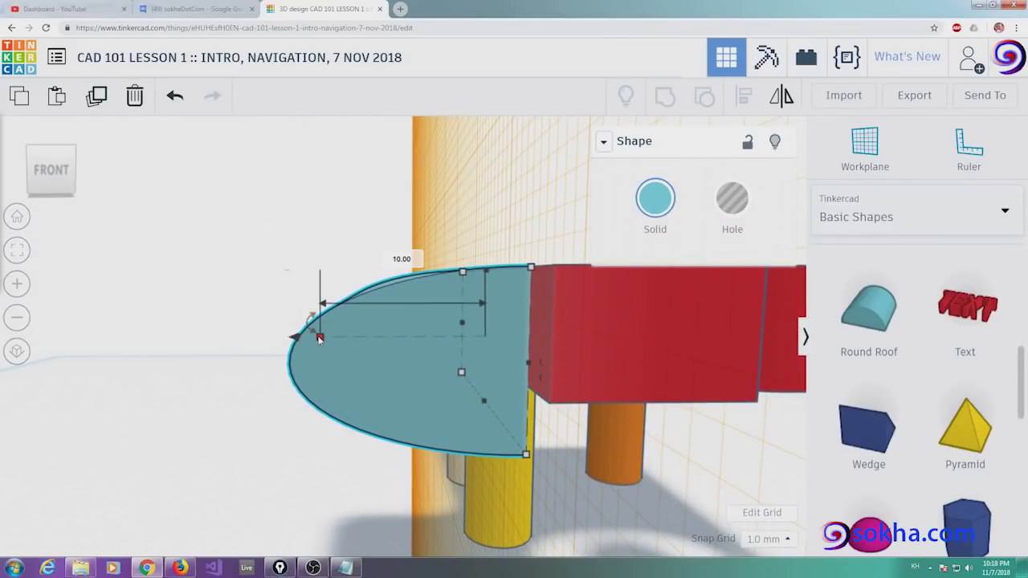
{"action": "left_click_drag", "start_coordinate": [319, 337], "coordinate": [402, 337]}
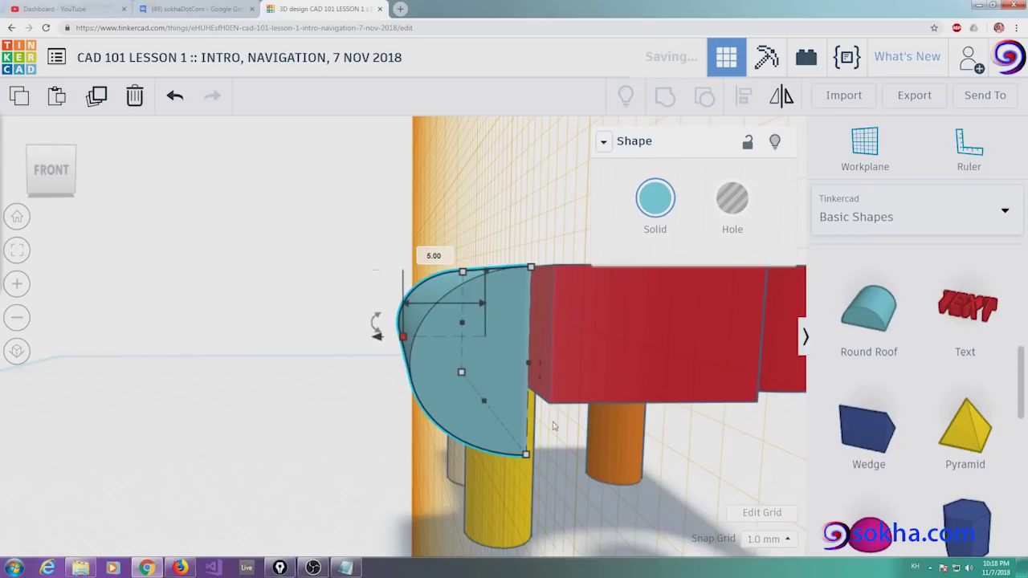
{"action": "left_click_drag", "start_coordinate": [526, 456], "coordinate": [533, 399]}
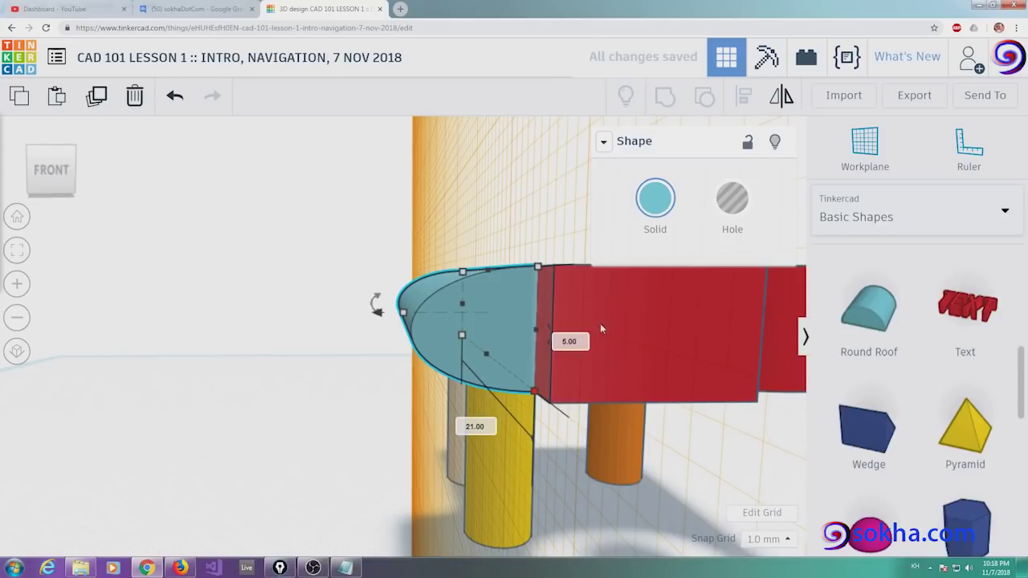
{"action": "mouse_move", "coordinate": [581, 348]}
{"action": "right_mouse_down"}
{"action": "mouse_move", "coordinate": [501, 403]}
{"action": "mouse_move", "coordinate": [555, 394]}
{"action": "mouse_move", "coordinate": [543, 392]}
{"action": "right_mouse_up"}
{"action": "right_click_drag", "start_coordinate": [471, 365], "coordinate": [461, 406]}
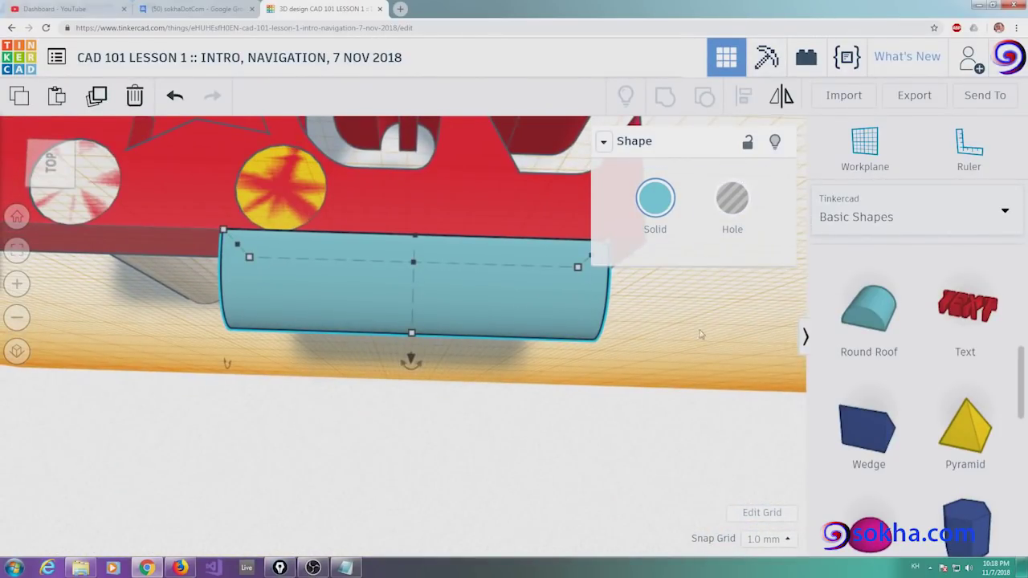
{"action": "left_click", "coordinate": [26, 253]}
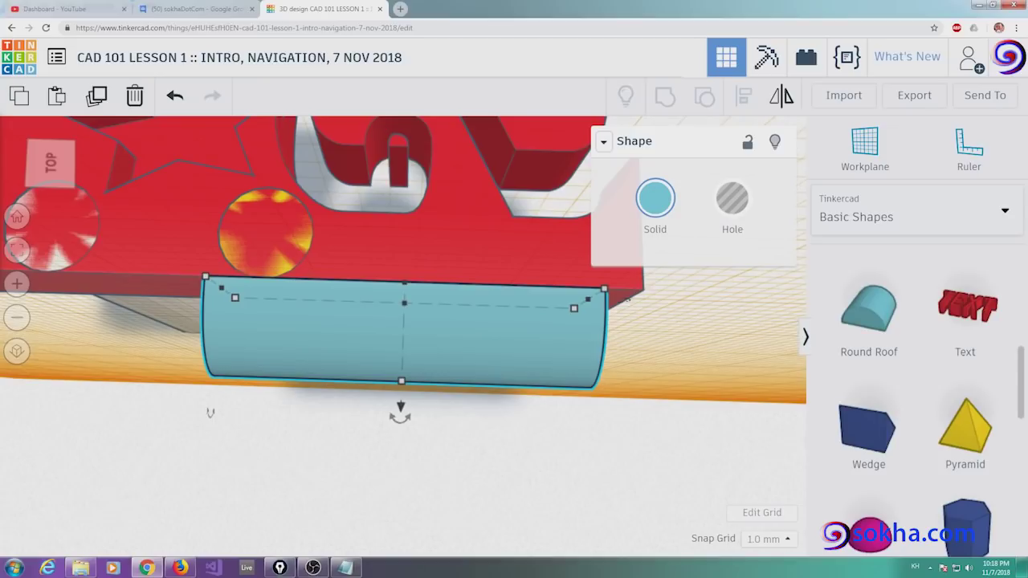
{"action": "mouse_move", "coordinate": [639, 272]}
{"action": "left_mouse_down"}
{"action": "mouse_move", "coordinate": [615, 329]}
{"action": "mouse_move", "coordinate": [684, 290]}
{"action": "left_mouse_up"}
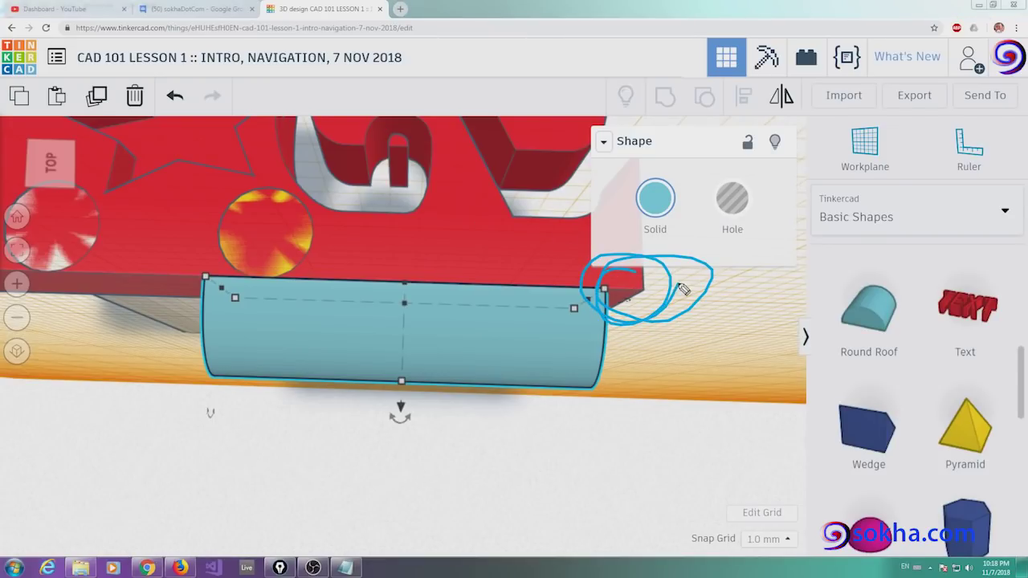
{"action": "mouse_move", "coordinate": [442, 337]}
{"action": "left_mouse_down"}
{"action": "mouse_move", "coordinate": [413, 341]}
{"action": "mouse_move", "coordinate": [576, 339]}
{"action": "left_mouse_up"}
{"action": "mouse_move", "coordinate": [542, 323]}
{"action": "left_mouse_down"}
{"action": "mouse_move", "coordinate": [551, 351]}
{"action": "mouse_move", "coordinate": [530, 363]}
{"action": "left_mouse_up"}
{"action": "left_click_drag", "start_coordinate": [649, 292], "coordinate": [640, 315]}
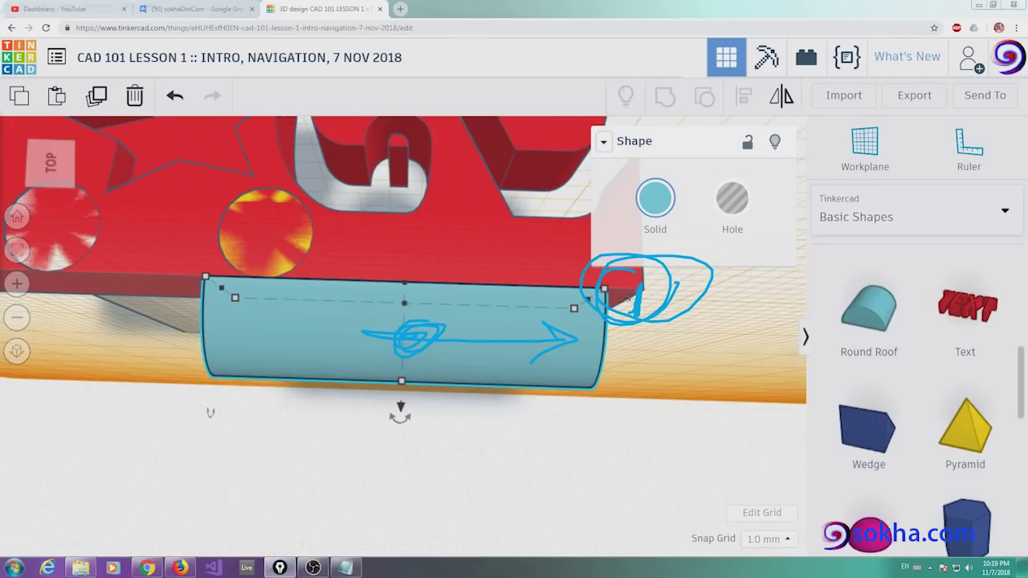
{"action": "key", "text": "Escape"}
{"action": "right_click_drag", "start_coordinate": [694, 345], "coordinate": [562, 487]}
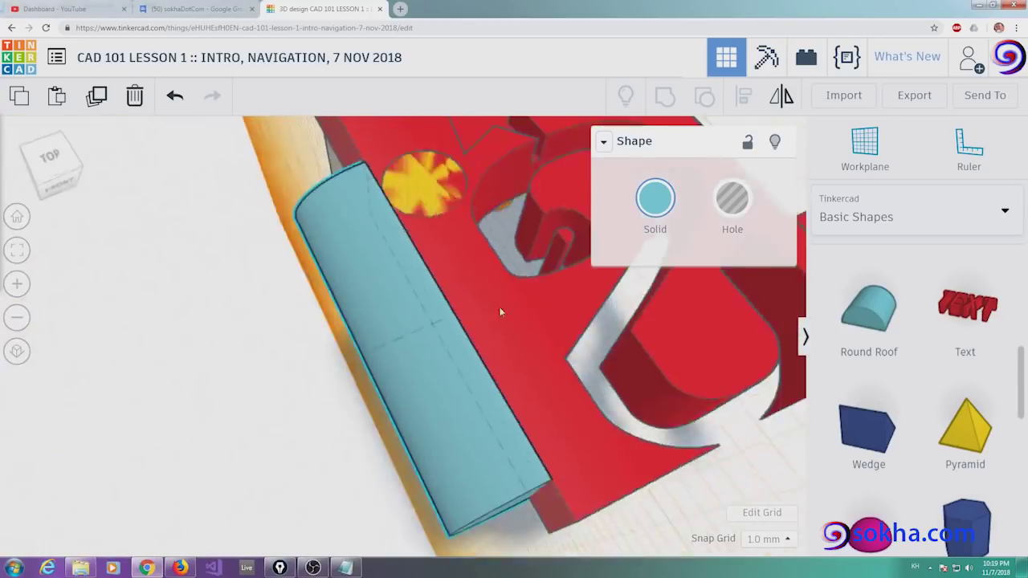
{"action": "mouse_move", "coordinate": [614, 501]}
{"action": "right_mouse_down"}
{"action": "mouse_move", "coordinate": [595, 448]}
{"action": "mouse_move", "coordinate": [630, 460]}
{"action": "mouse_move", "coordinate": [666, 447]}
{"action": "right_mouse_up"}
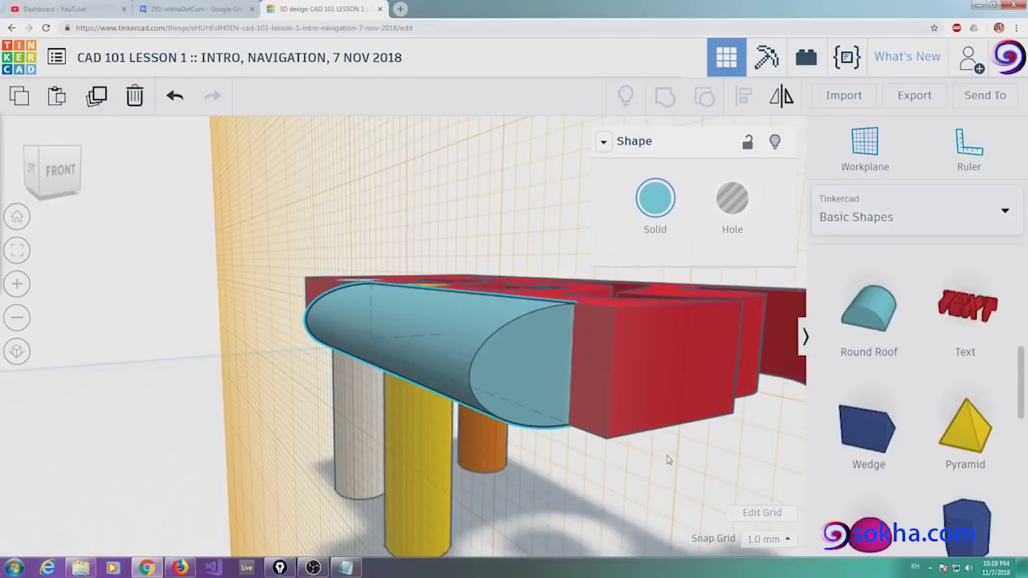
- Set a working plane on the red block's front face
{"action": "left_click", "coordinate": [870, 148]}
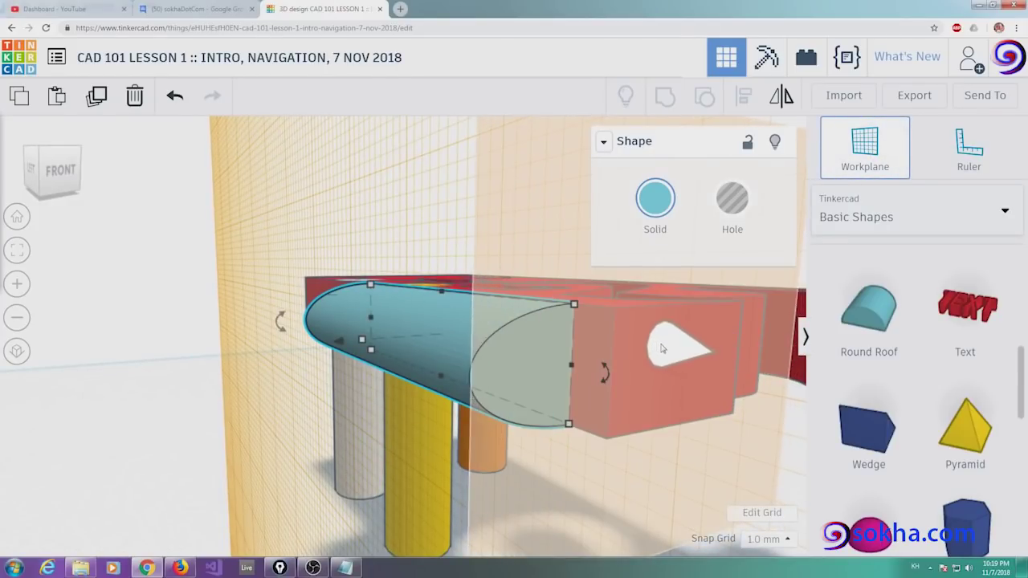
{"action": "left_click", "coordinate": [663, 348]}
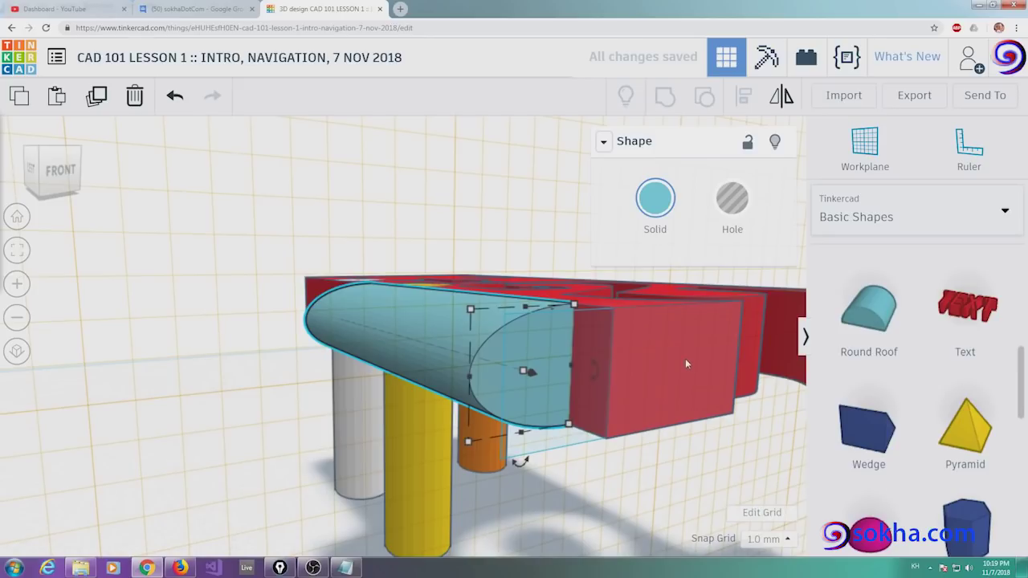
{"action": "right_click_drag", "start_coordinate": [325, 420], "coordinate": [452, 434]}
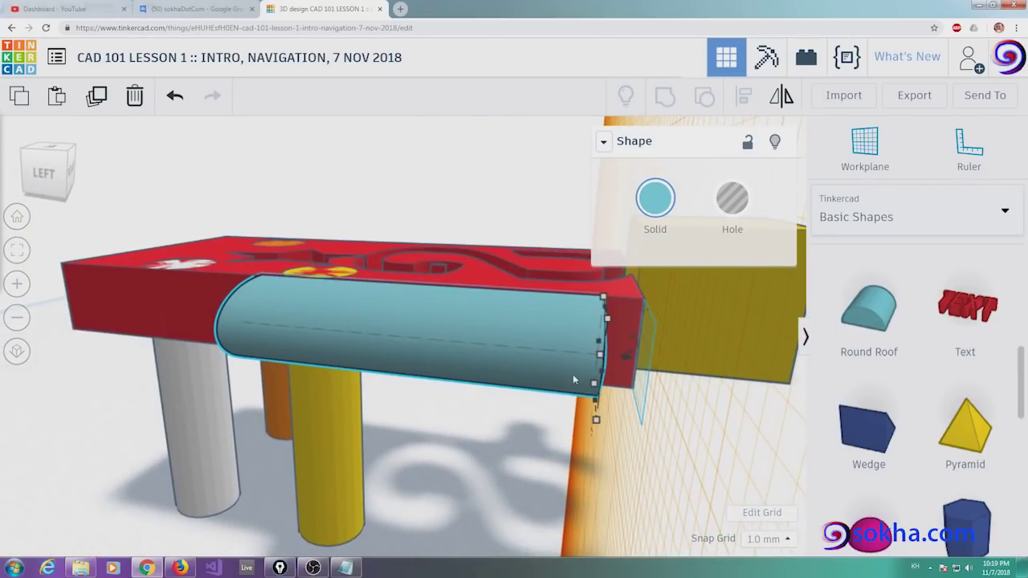
- Bring the Round Roof's offset to 0 and slide it 21 mm along the tabletop edge to its end
{"action": "left_click_drag", "start_coordinate": [626, 356], "coordinate": [629, 359]}
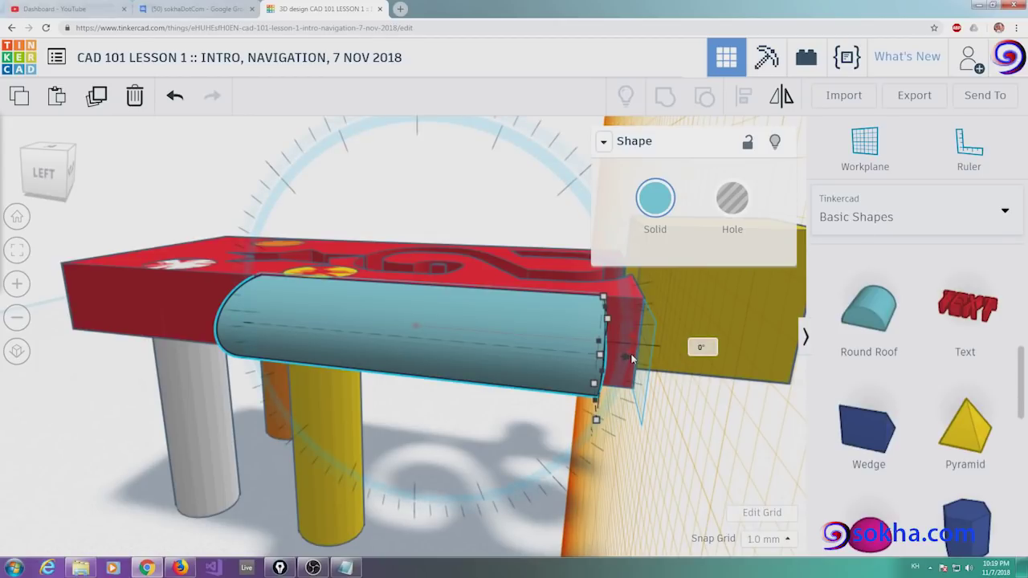
{"action": "left_click_drag", "start_coordinate": [629, 359], "coordinate": [652, 363]}
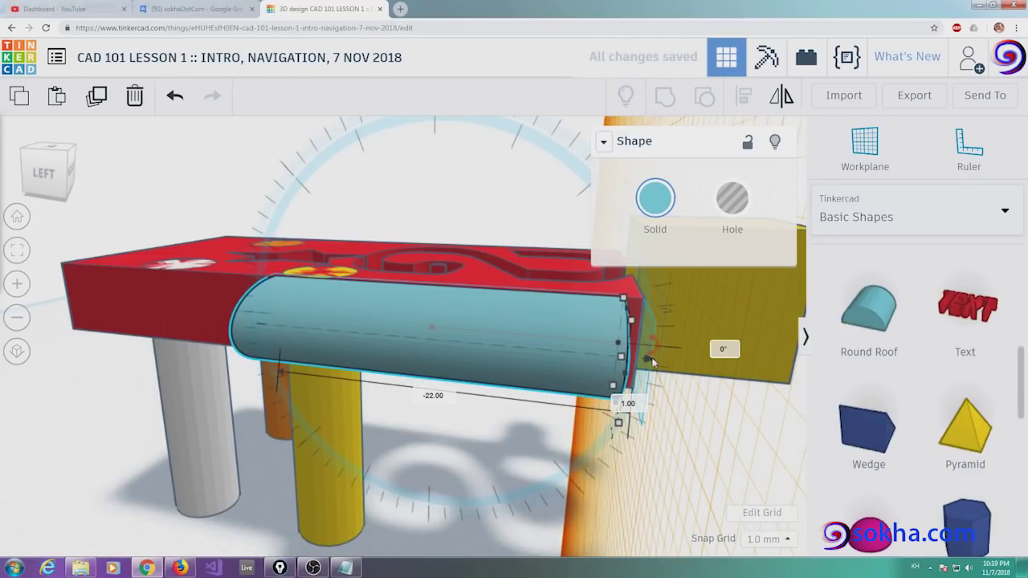
{"action": "left_click_drag", "start_coordinate": [652, 363], "coordinate": [666, 363]}
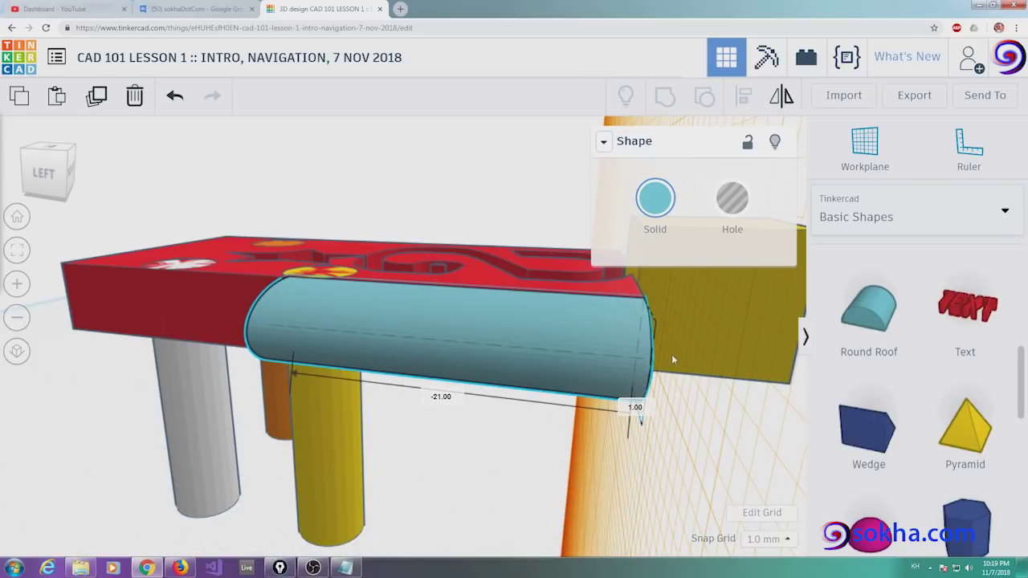
{"action": "mouse_move", "coordinate": [677, 360]}
{"action": "left_mouse_down"}
{"action": "mouse_move", "coordinate": [704, 356]}
{"action": "mouse_move", "coordinate": [657, 368]}
{"action": "left_mouse_up"}
{"action": "right_click_drag", "start_coordinate": [693, 374], "coordinate": [689, 371]}
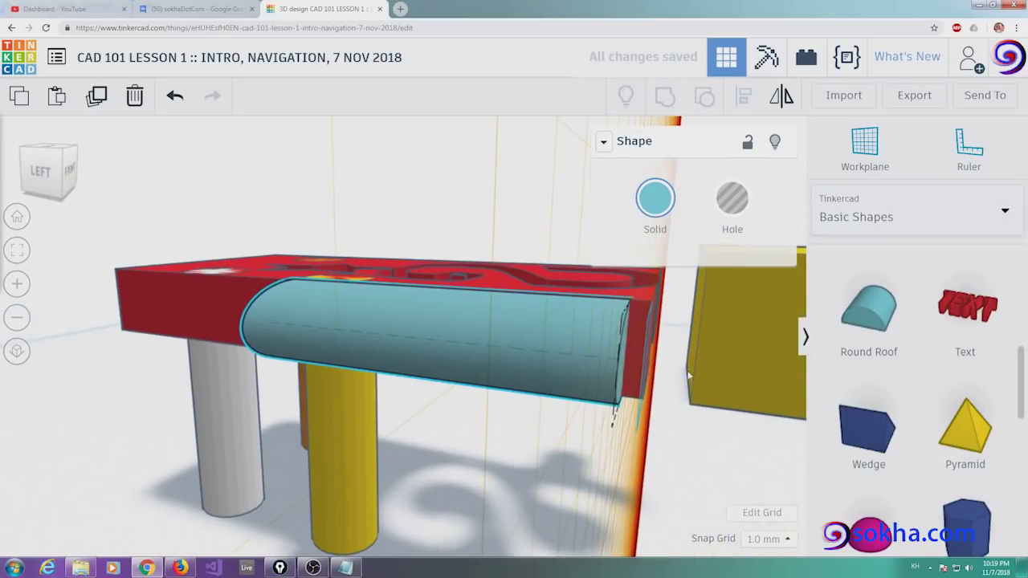
{"action": "left_click_drag", "start_coordinate": [649, 366], "coordinate": [687, 369]}
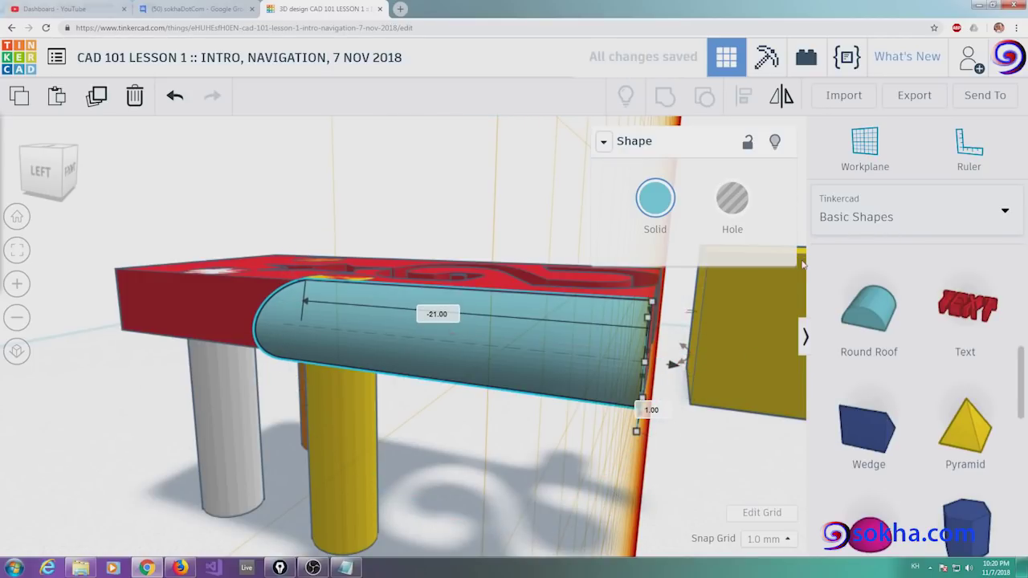
{"action": "mouse_move", "coordinate": [711, 340]}
{"action": "right_mouse_down"}
{"action": "mouse_move", "coordinate": [649, 408]}
{"action": "mouse_move", "coordinate": [640, 442]}
{"action": "right_mouse_up"}
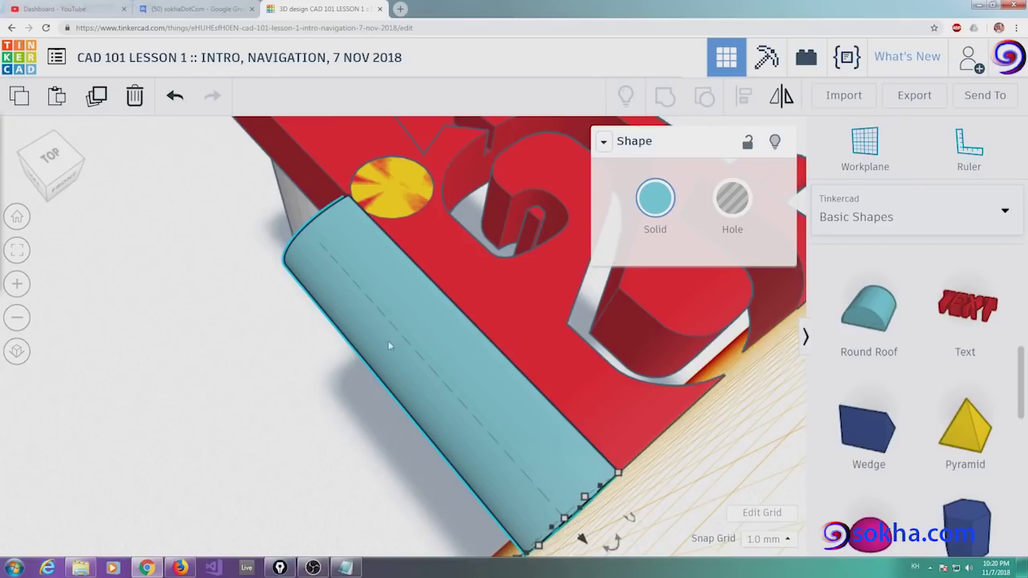
- Go to Home view and place the workplane back on the default ground grid
{"action": "left_click", "coordinate": [16, 218]}
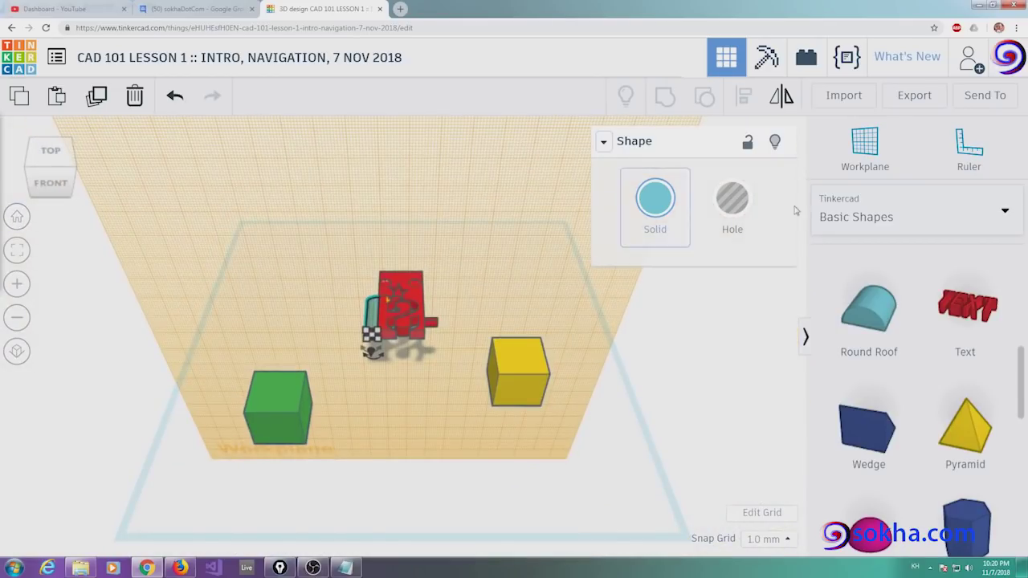
{"action": "left_click", "coordinate": [870, 152]}
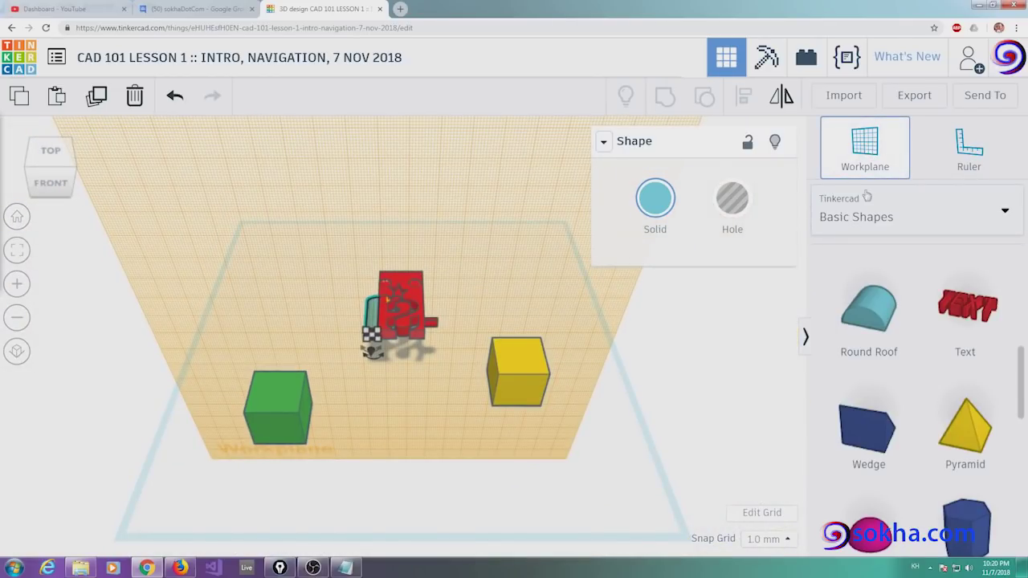
{"action": "left_click", "coordinate": [229, 496]}
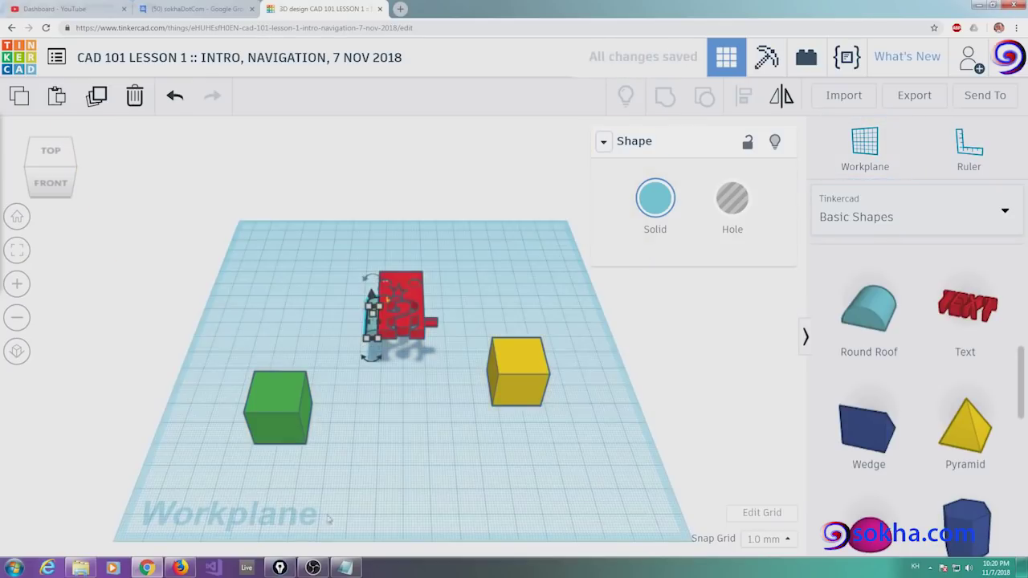
- Frame the Round Roof, orbit around it, and Shift-add the red tabletop to the selection
{"action": "left_click", "coordinate": [17, 250]}
{"action": "right_click_drag", "start_coordinate": [270, 462], "coordinate": [279, 406]}
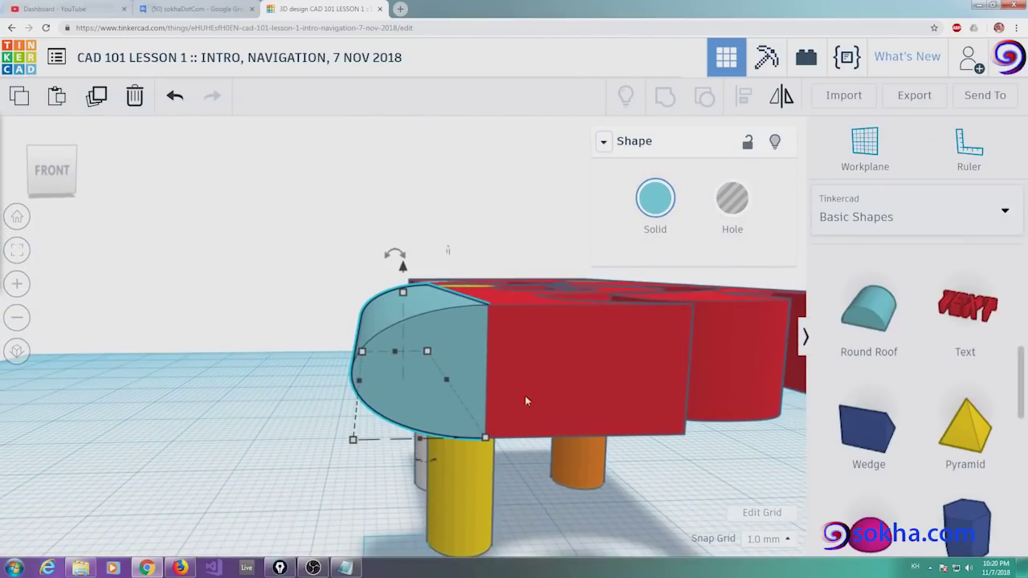
{"action": "mouse_move", "coordinate": [312, 434]}
{"action": "right_mouse_down"}
{"action": "mouse_move", "coordinate": [483, 498]}
{"action": "mouse_move", "coordinate": [304, 486]}
{"action": "right_mouse_up"}
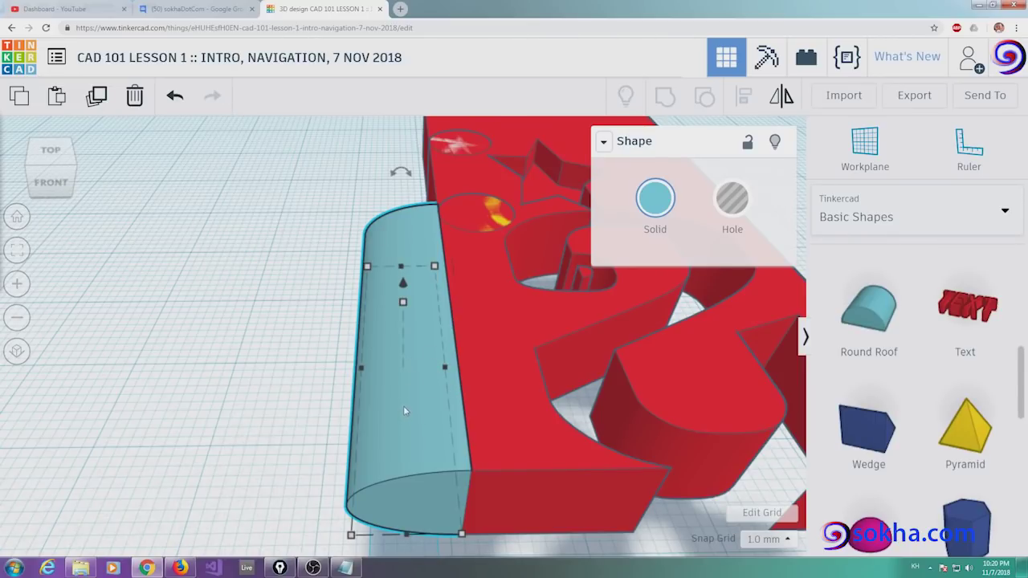
{"action": "left_click", "coordinate": [496, 346], "text": "shift"}
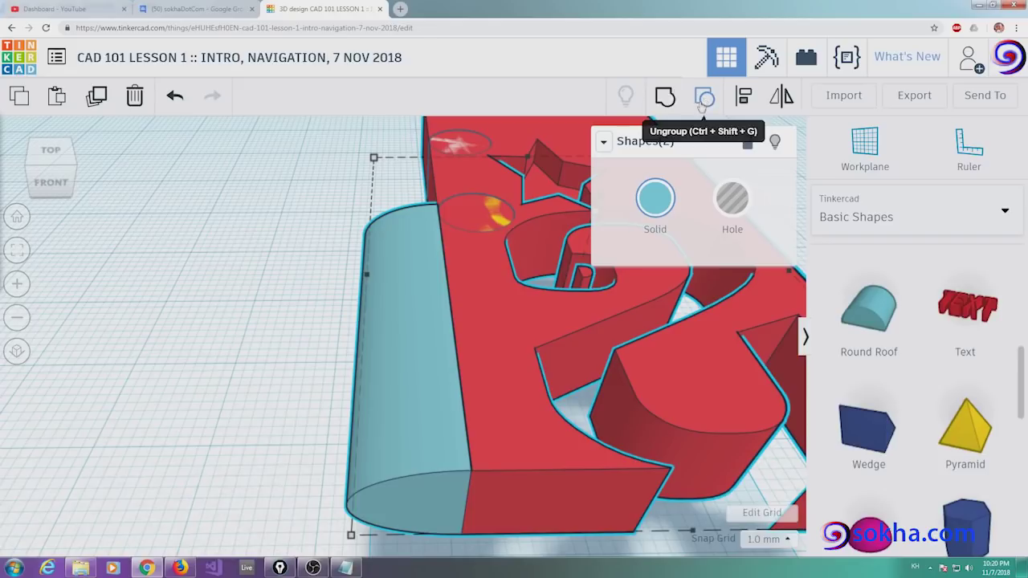
- Group the Round Roof and red tabletop into one light-blue part and zoom in on it
{"action": "left_click", "coordinate": [665, 98]}
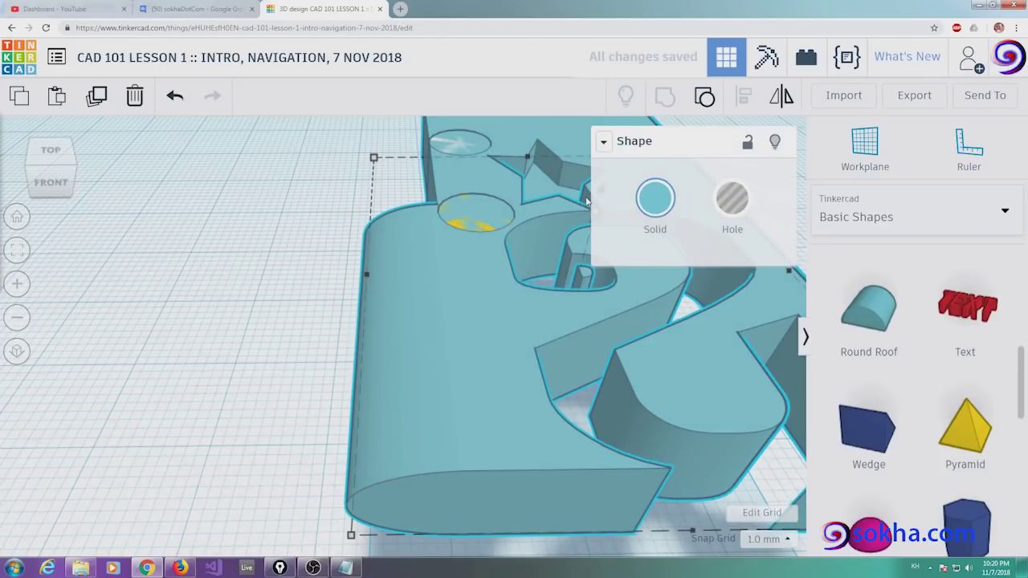
{"action": "left_click", "coordinate": [17, 218]}
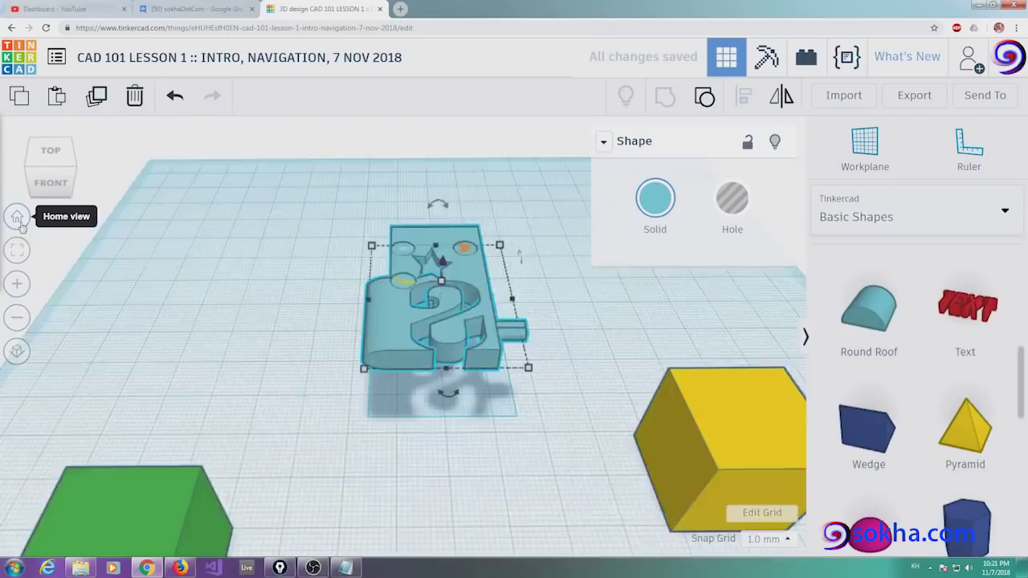
{"action": "left_click", "coordinate": [17, 285]}
{"action": "left_click", "coordinate": [17, 286]}
{"action": "left_click", "coordinate": [17, 285]}
{"action": "left_click", "coordinate": [17, 285]}
{"action": "left_click", "coordinate": [17, 286]}
{"action": "left_click", "coordinate": [17, 286]}
{"action": "left_click", "coordinate": [17, 286]}
{"action": "left_click", "coordinate": [17, 286]}
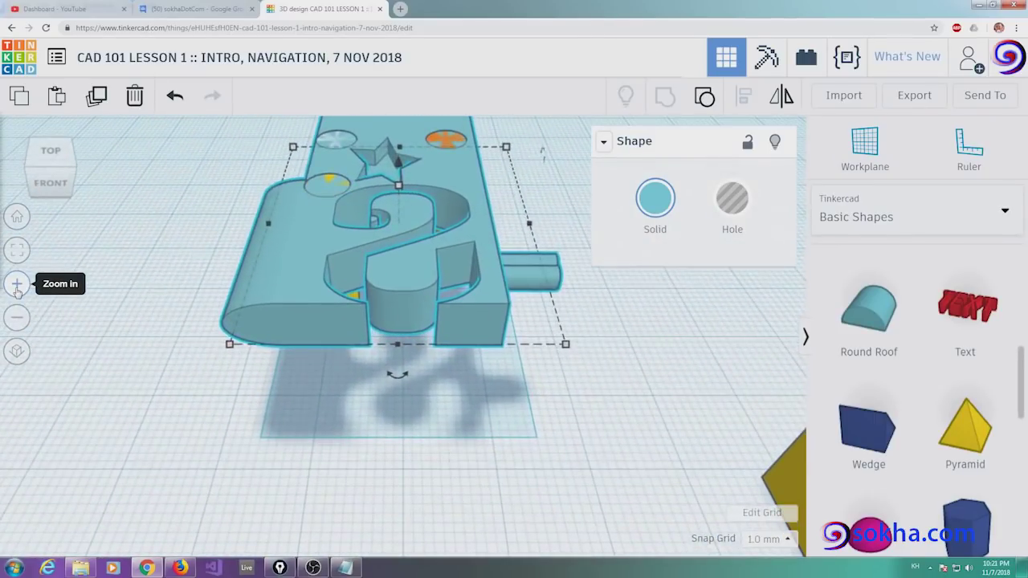
- Deselect the grouped platform and inspect it from above and at an oblique angle
{"action": "left_click", "coordinate": [159, 258]}
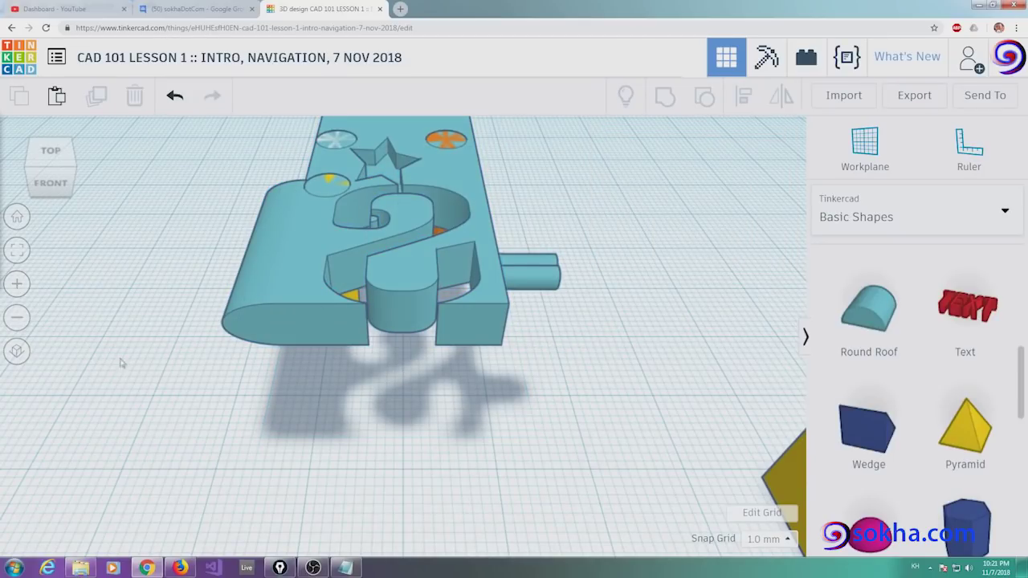
{"action": "mouse_move", "coordinate": [187, 358]}
{"action": "right_mouse_down"}
{"action": "mouse_move", "coordinate": [426, 423]}
{"action": "mouse_move", "coordinate": [587, 329]}
{"action": "right_mouse_up"}
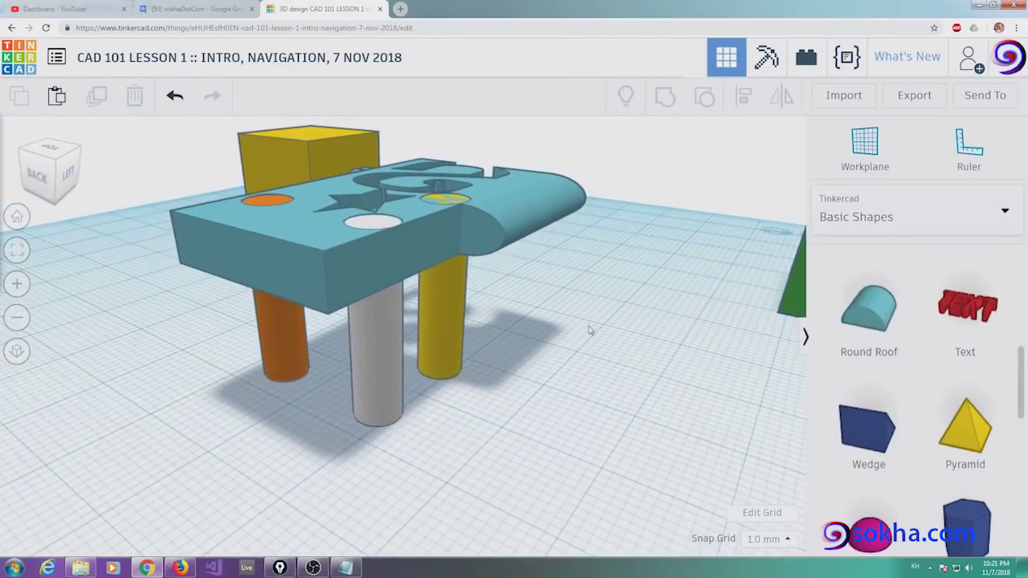
{"action": "mouse_move", "coordinate": [514, 313]}
{"action": "right_mouse_down"}
{"action": "mouse_move", "coordinate": [551, 286]}
{"action": "mouse_move", "coordinate": [538, 358]}
{"action": "mouse_move", "coordinate": [534, 321]}
{"action": "mouse_move", "coordinate": [527, 395]}
{"action": "mouse_move", "coordinate": [399, 409]}
{"action": "mouse_move", "coordinate": [295, 360]}
{"action": "mouse_move", "coordinate": [239, 305]}
{"action": "mouse_move", "coordinate": [206, 310]}
{"action": "mouse_move", "coordinate": [330, 312]}
{"action": "right_mouse_up"}
{"action": "mouse_move", "coordinate": [434, 321]}
{"action": "right_mouse_down"}
{"action": "mouse_move", "coordinate": [346, 366]}
{"action": "mouse_move", "coordinate": [344, 408]}
{"action": "right_mouse_up"}
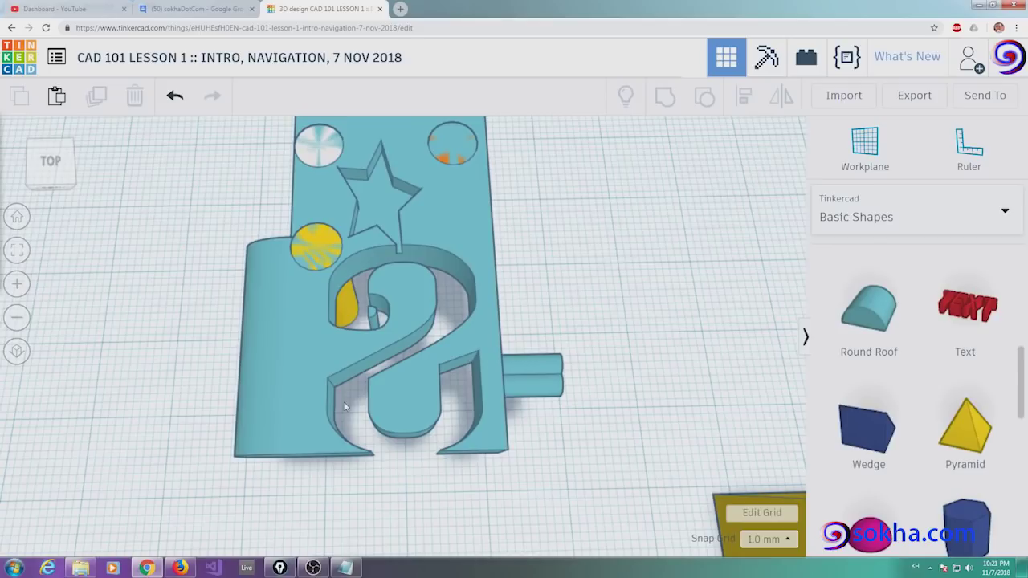
{"action": "mouse_move", "coordinate": [452, 482]}
{"action": "right_mouse_down"}
{"action": "mouse_move", "coordinate": [356, 471]}
{"action": "mouse_move", "coordinate": [335, 428]}
{"action": "mouse_move", "coordinate": [321, 452]}
{"action": "mouse_move", "coordinate": [278, 444]}
{"action": "right_mouse_up"}
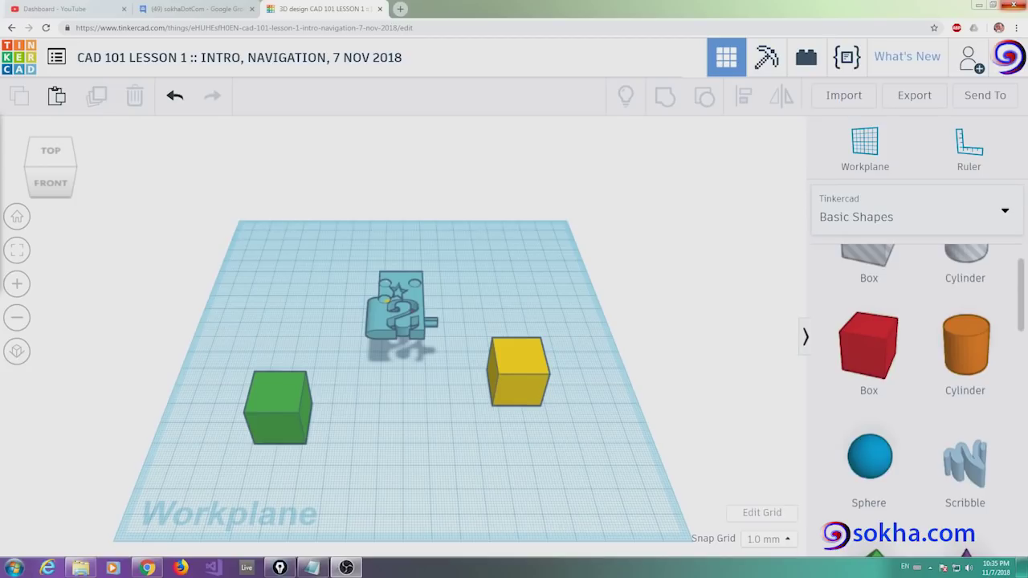
{"action": "left_click", "coordinate": [382, 321]}
{"action": "left_click", "coordinate": [17, 252]}
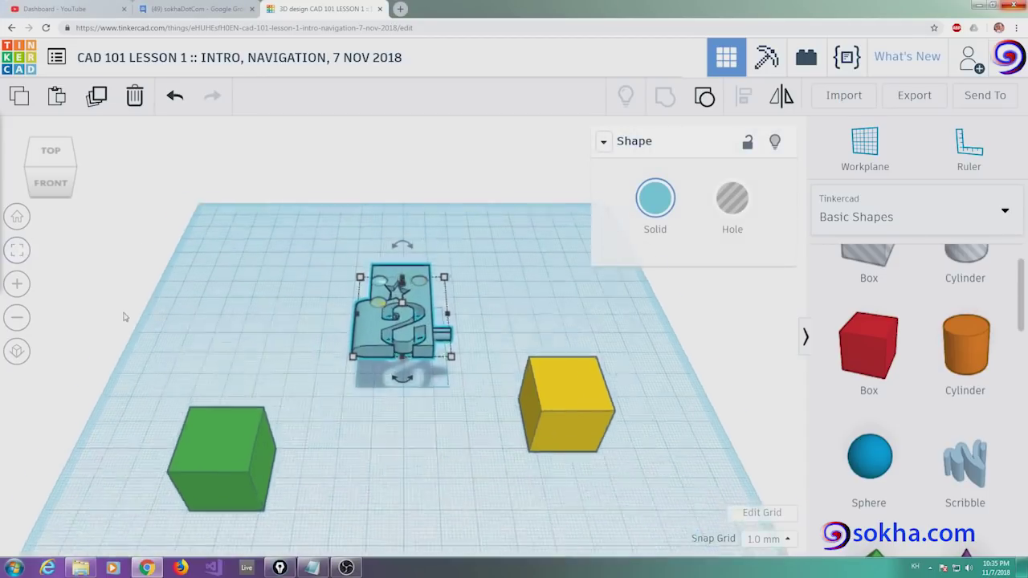
{"action": "right_click_drag", "start_coordinate": [330, 425], "coordinate": [341, 368]}
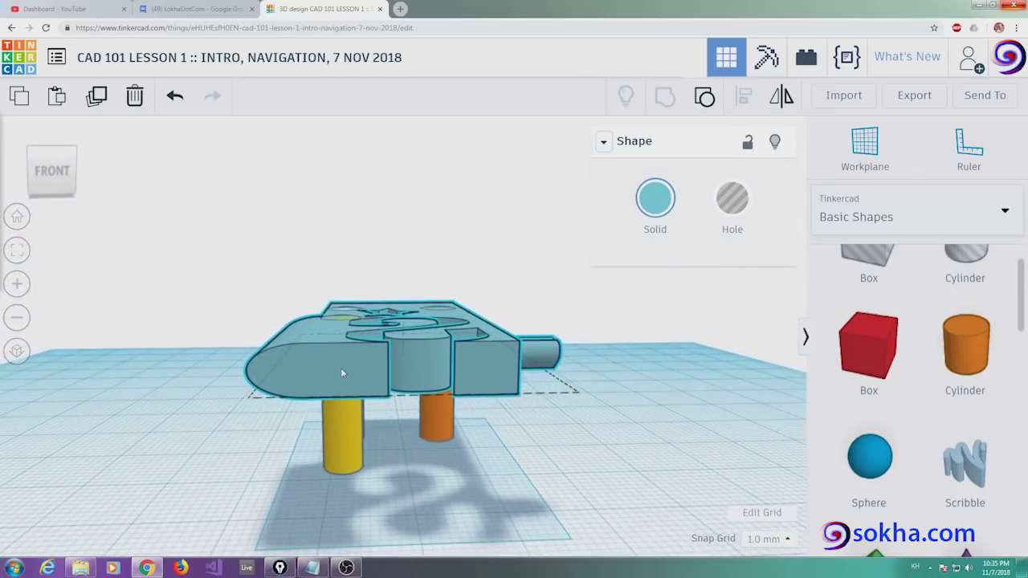
{"action": "left_click", "coordinate": [17, 283]}
{"action": "left_click", "coordinate": [17, 284]}
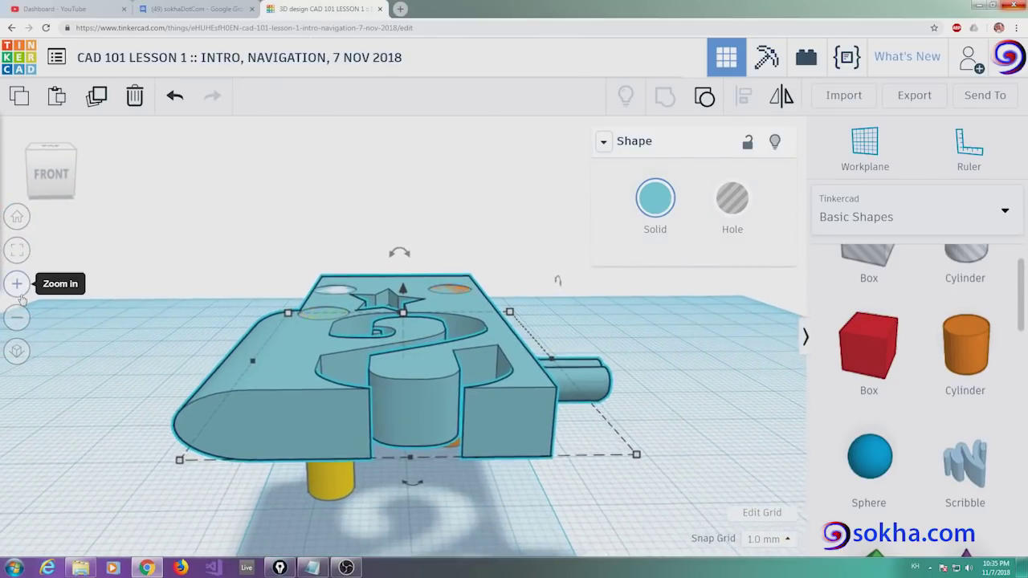
{"action": "left_click", "coordinate": [18, 284]}
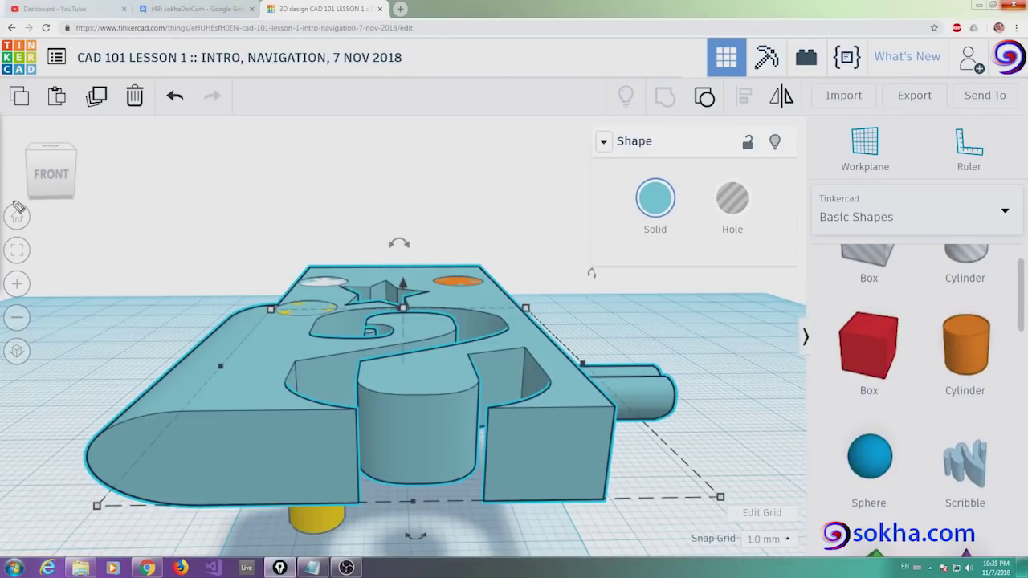
{"action": "mouse_move", "coordinate": [229, 412]}
{"action": "left_mouse_down"}
{"action": "mouse_move", "coordinate": [221, 500]}
{"action": "mouse_move", "coordinate": [273, 498]}
{"action": "left_mouse_up"}
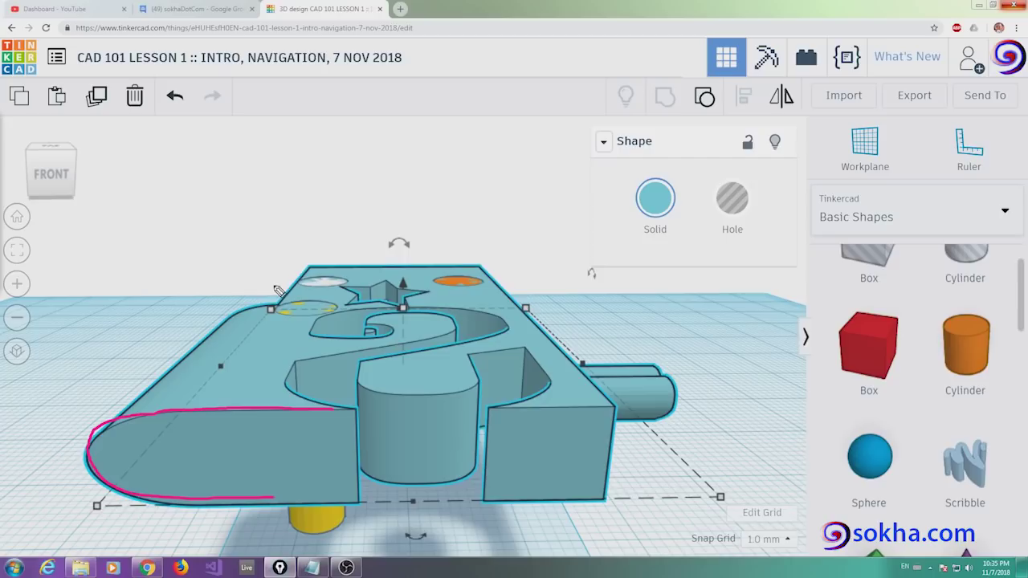
{"action": "left_click_drag", "start_coordinate": [311, 261], "coordinate": [200, 403]}
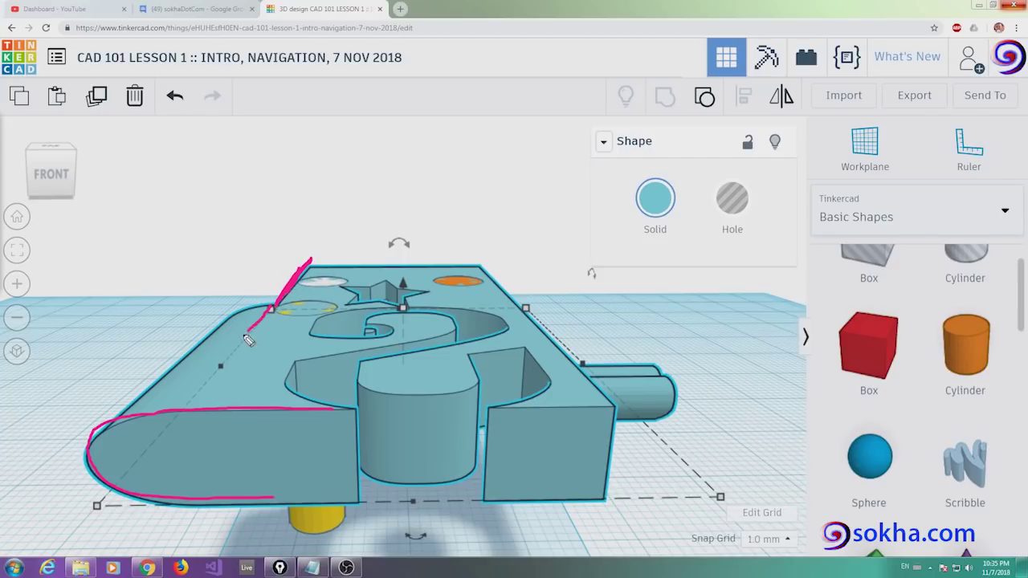
{"action": "left_click_drag", "start_coordinate": [142, 419], "coordinate": [187, 424]}
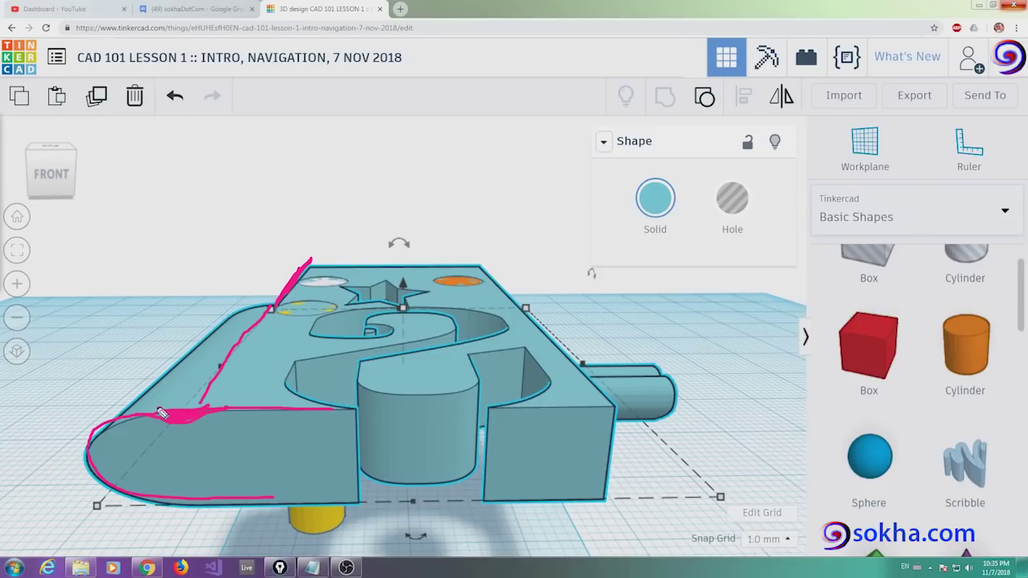
{"action": "left_click_drag", "start_coordinate": [97, 440], "coordinate": [153, 498]}
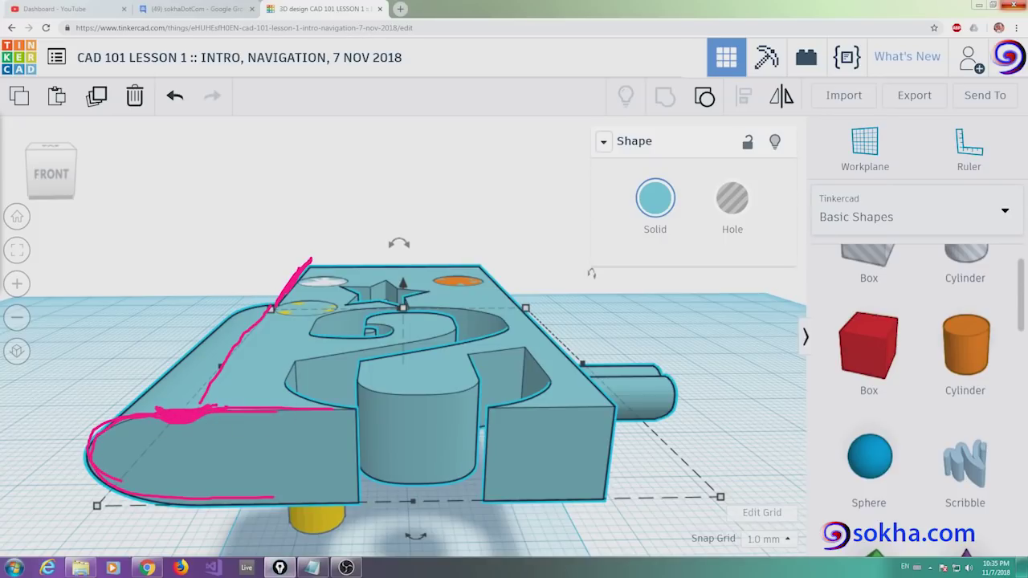
{"action": "key", "text": "Escape"}
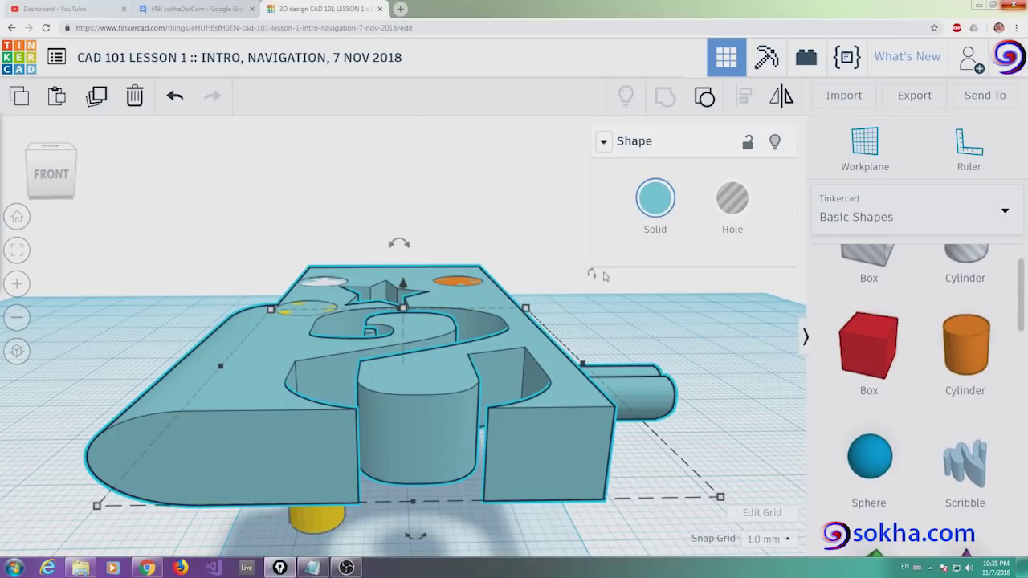
{"action": "left_click", "coordinate": [16, 217]}
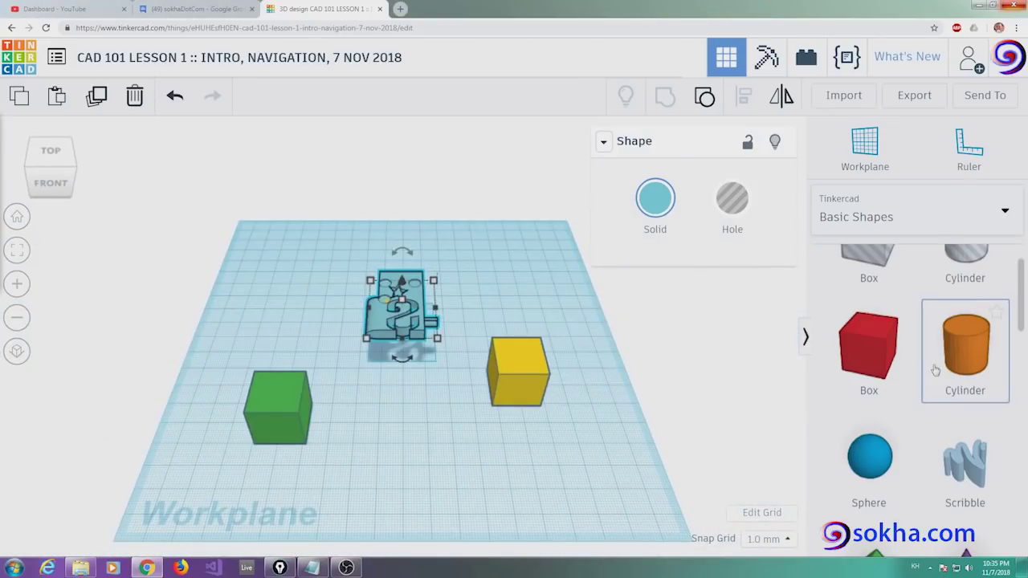
- Place a new orange cylinder, tip it 90° onto its side and stretch it to 56×23
{"action": "left_click_drag", "start_coordinate": [936, 369], "coordinate": [284, 303]}
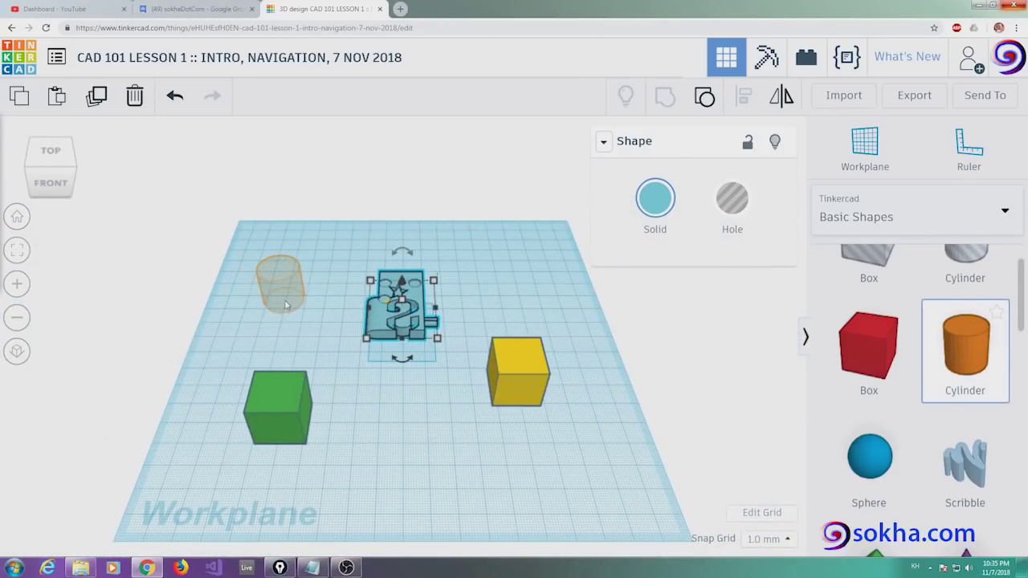
{"action": "left_click", "coordinate": [285, 303]}
{"action": "mouse_move", "coordinate": [365, 379]}
{"action": "right_mouse_down"}
{"action": "mouse_move", "coordinate": [304, 329]}
{"action": "mouse_move", "coordinate": [246, 317]}
{"action": "mouse_move", "coordinate": [466, 283]}
{"action": "right_mouse_up"}
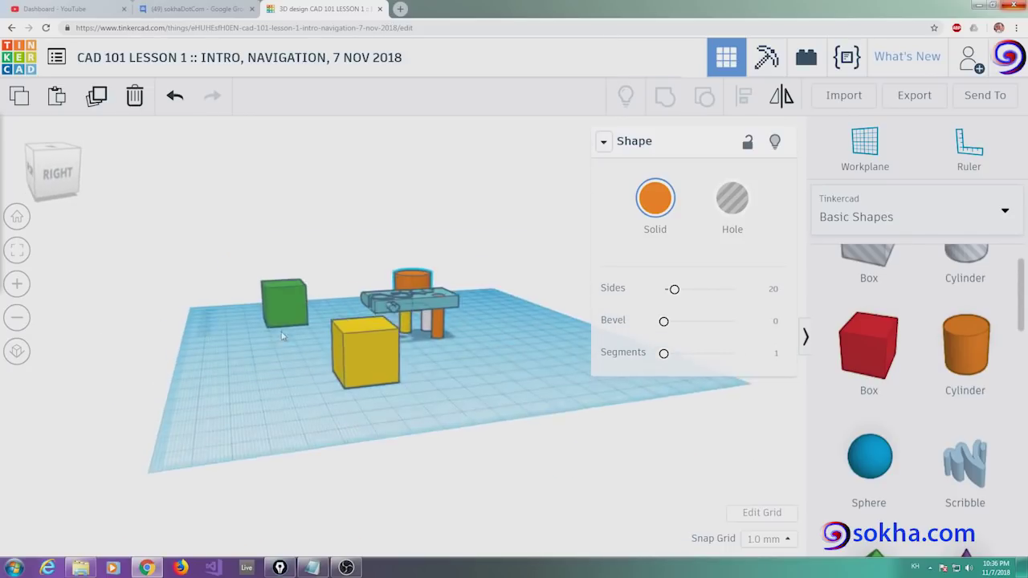
{"action": "left_click", "coordinate": [19, 253]}
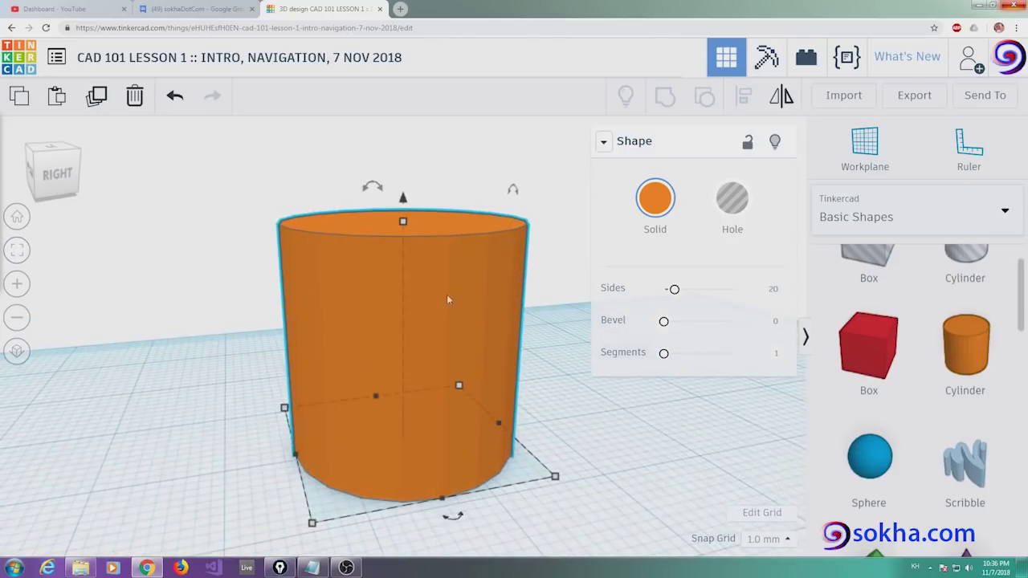
{"action": "left_click", "coordinate": [17, 318]}
{"action": "left_click", "coordinate": [17, 318]}
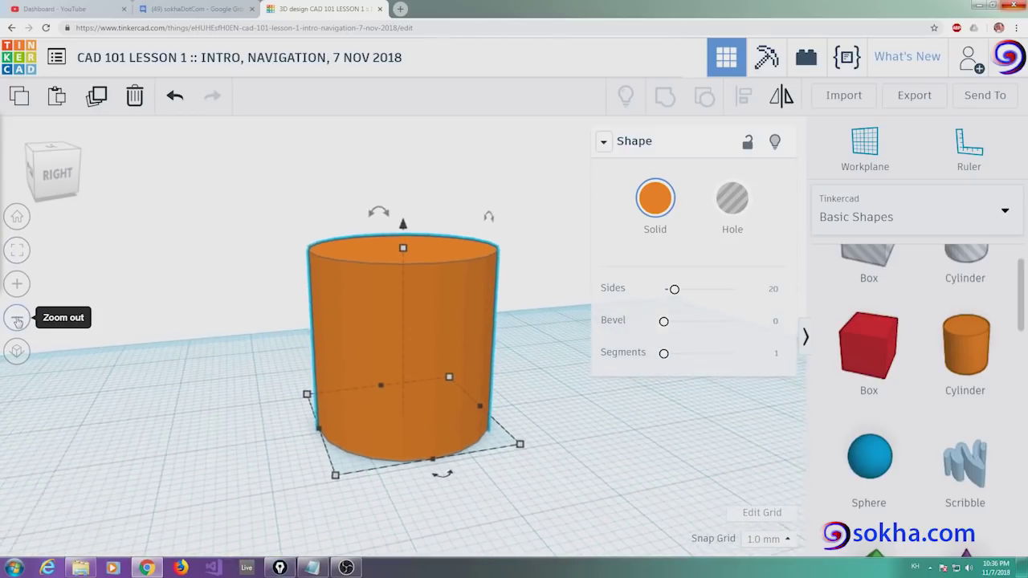
{"action": "left_click", "coordinate": [17, 318]}
{"action": "left_click", "coordinate": [17, 318]}
{"action": "left_click", "coordinate": [17, 318]}
{"action": "mouse_move", "coordinate": [441, 269]}
{"action": "left_mouse_down"}
{"action": "mouse_move", "coordinate": [325, 287]}
{"action": "mouse_move", "coordinate": [308, 336]}
{"action": "mouse_move", "coordinate": [344, 338]}
{"action": "left_mouse_up"}
{"action": "mouse_move", "coordinate": [358, 365]}
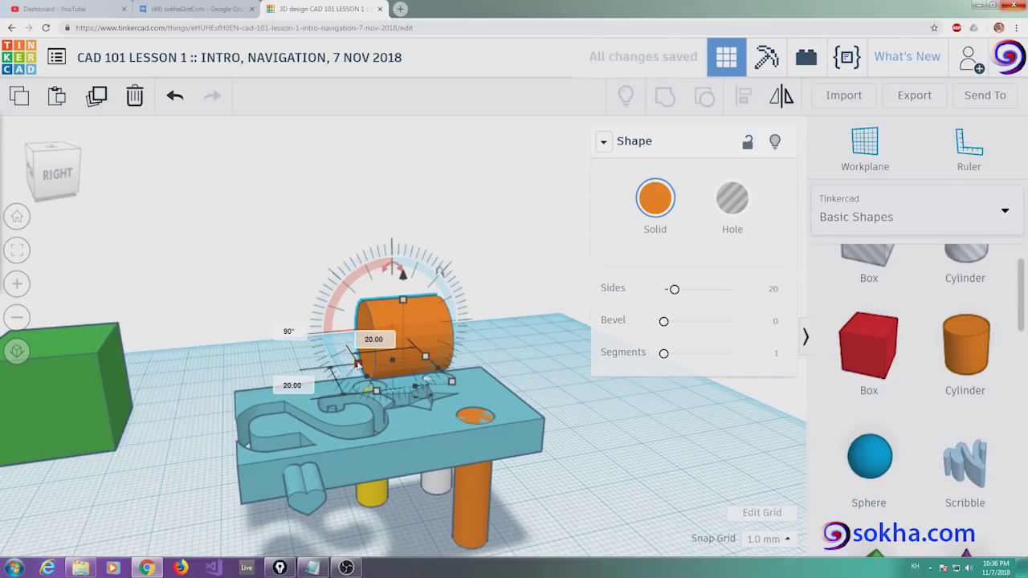
{"action": "left_click_drag", "start_coordinate": [358, 364], "coordinate": [218, 411]}
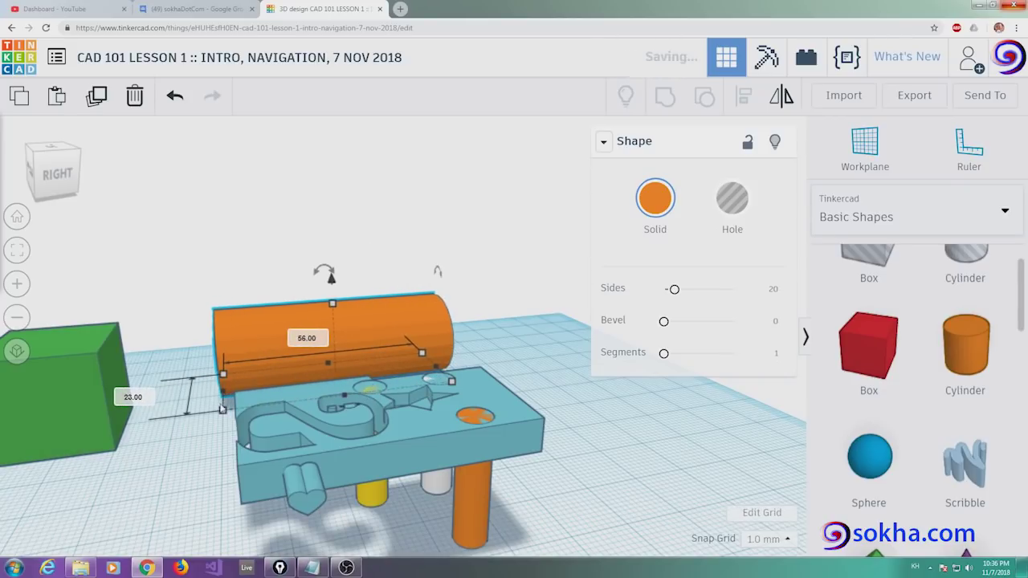
- Delete the green box
{"action": "mouse_move", "coordinate": [214, 438]}
{"action": "right_mouse_down"}
{"action": "mouse_move", "coordinate": [372, 408]}
{"action": "mouse_move", "coordinate": [394, 431]}
{"action": "right_mouse_up"}
{"action": "left_click", "coordinate": [396, 424]}
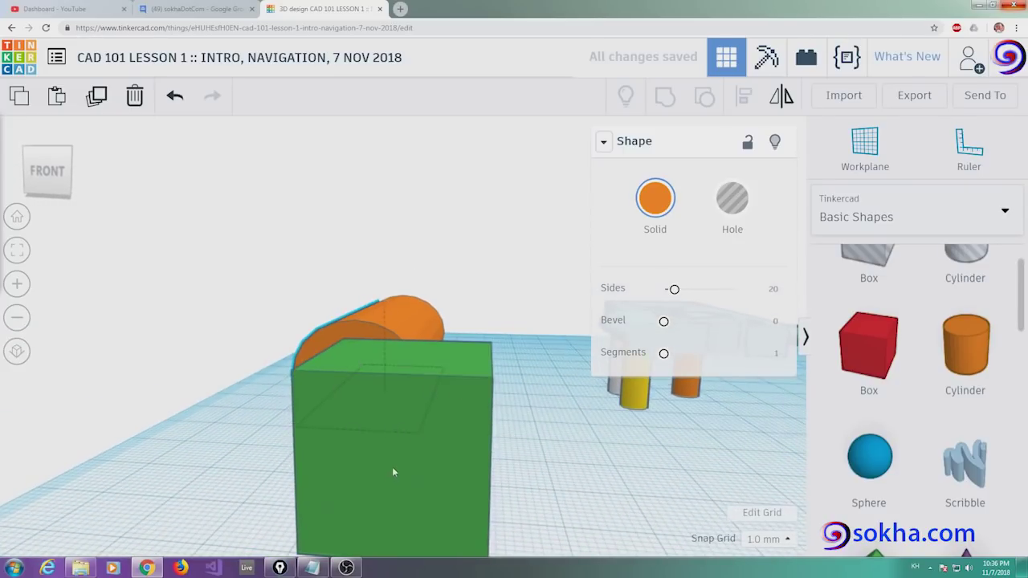
{"action": "left_click", "coordinate": [134, 95]}
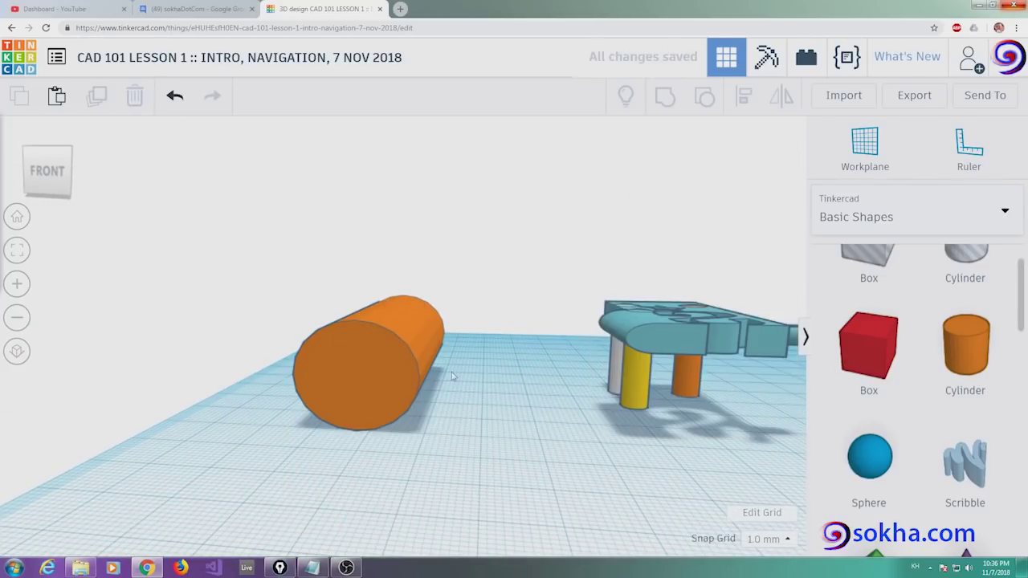
- Resize the orange cylinder into a squat disc about 11 wide and 7 high
{"action": "left_click", "coordinate": [327, 393]}
{"action": "left_click_drag", "start_coordinate": [343, 340], "coordinate": [515, 346]}
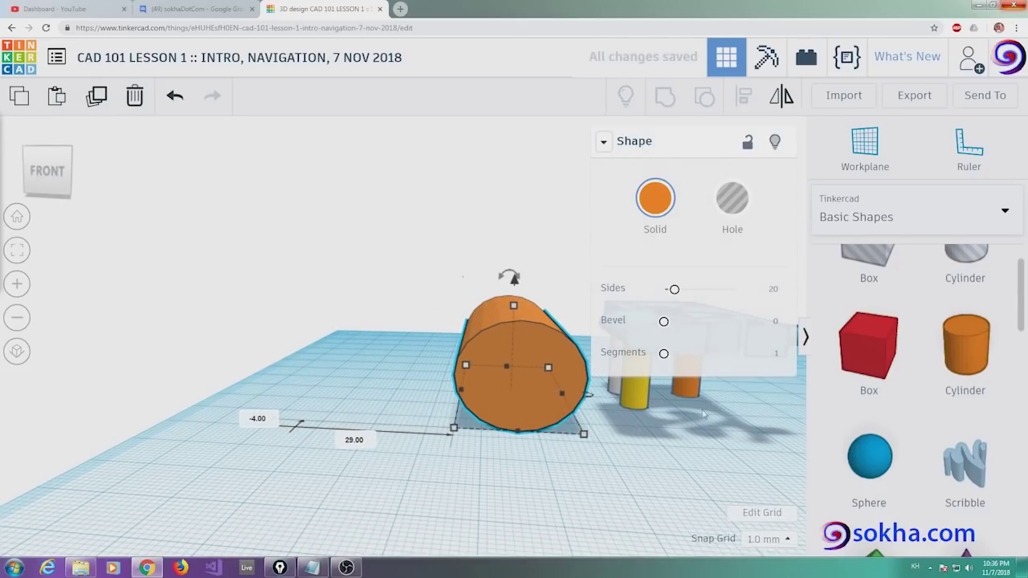
{"action": "left_click", "coordinate": [18, 251]}
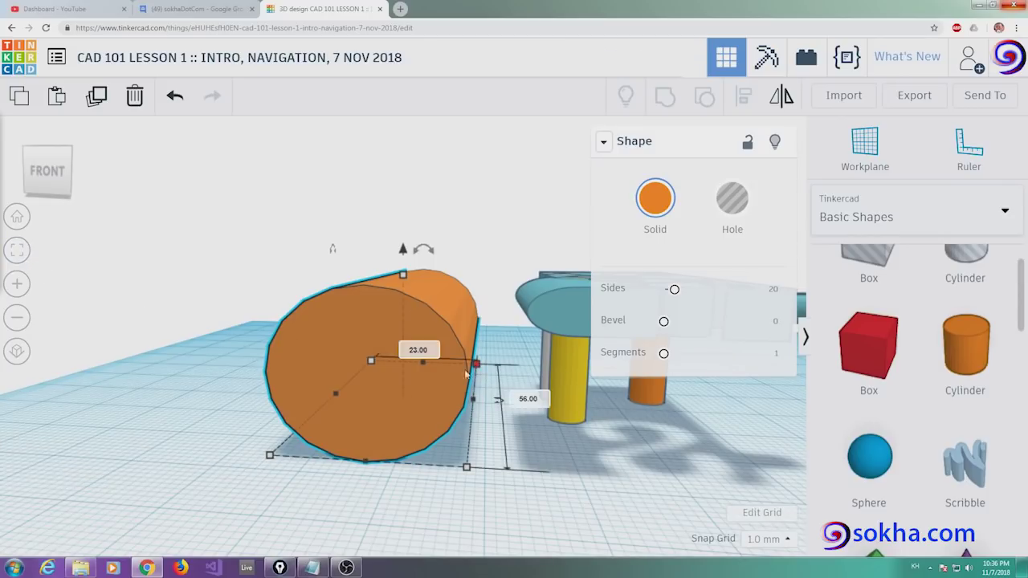
{"action": "mouse_move", "coordinate": [476, 366]}
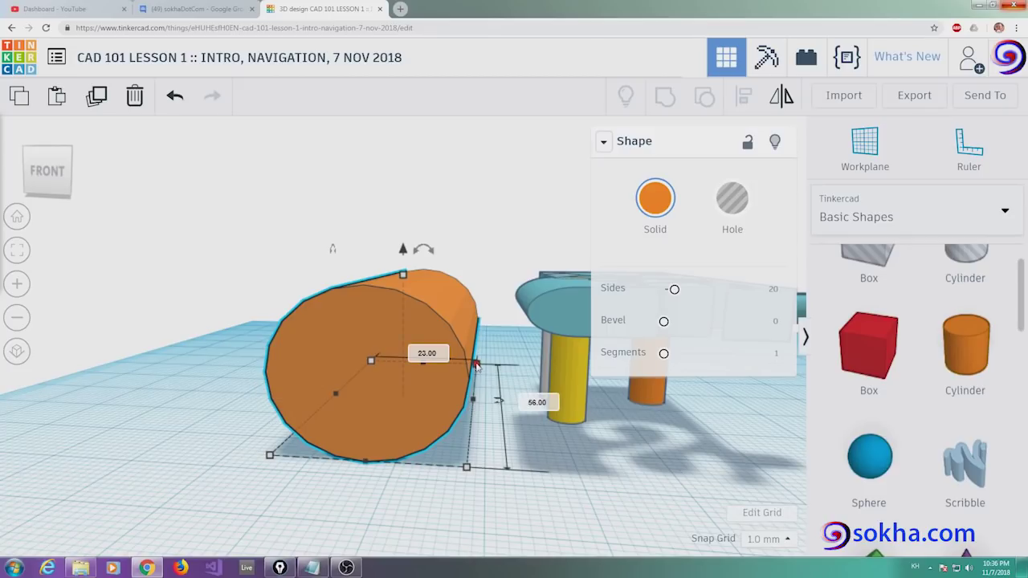
{"action": "left_click_drag", "start_coordinate": [476, 366], "coordinate": [391, 376]}
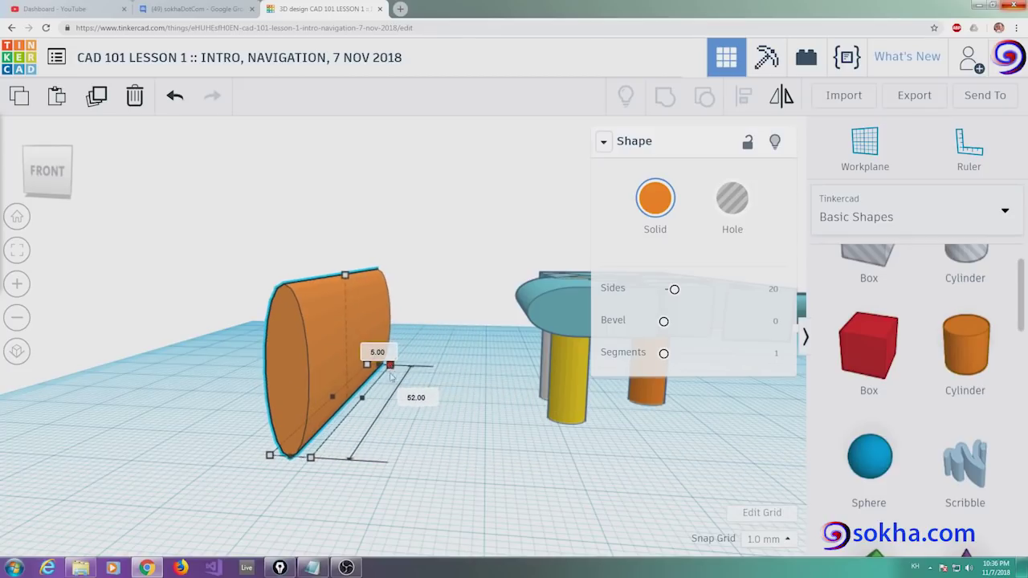
{"action": "left_click_drag", "start_coordinate": [391, 376], "coordinate": [397, 410]}
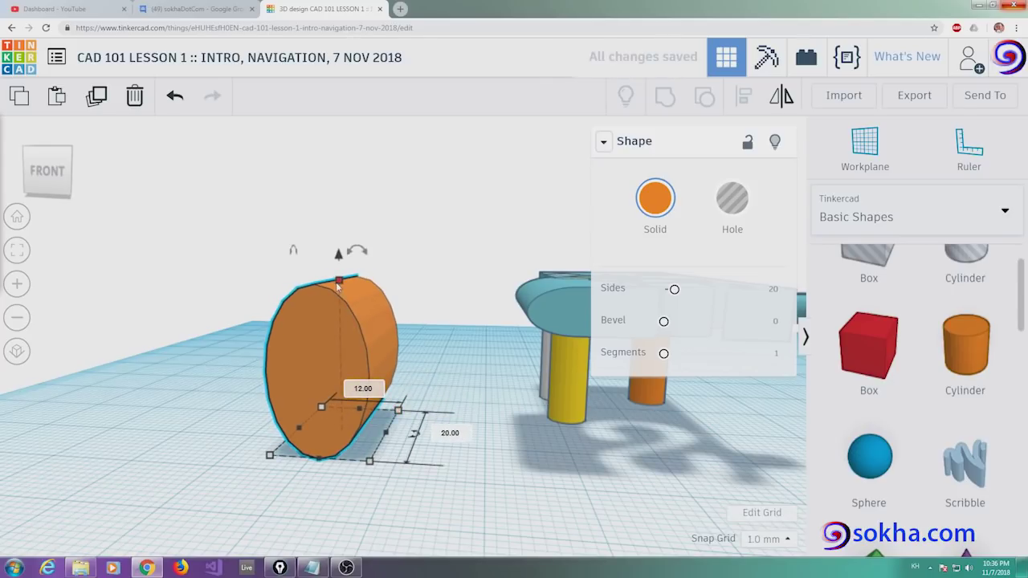
{"action": "left_click_drag", "start_coordinate": [338, 283], "coordinate": [332, 392]}
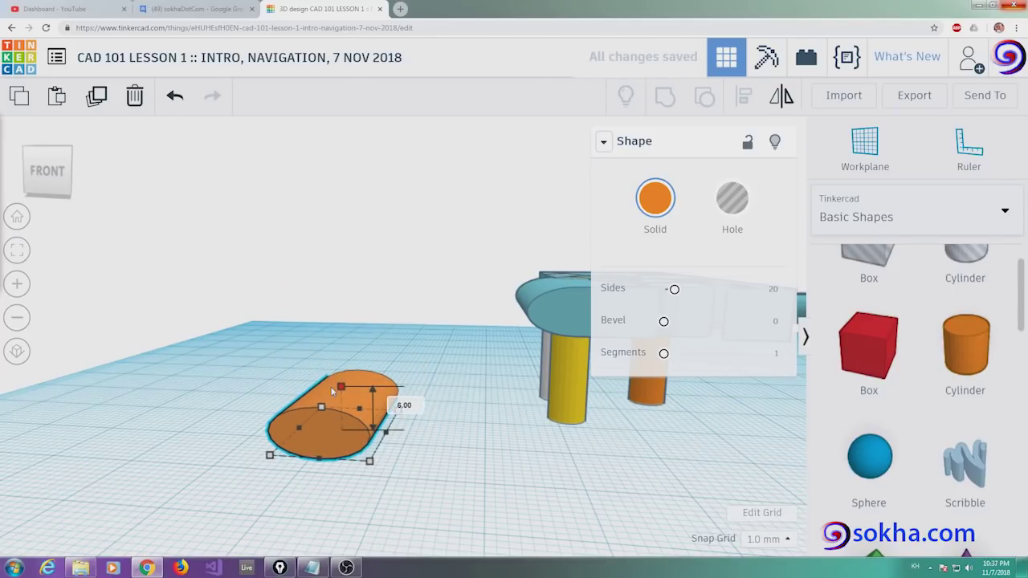
{"action": "left_click_drag", "start_coordinate": [332, 392], "coordinate": [336, 384]}
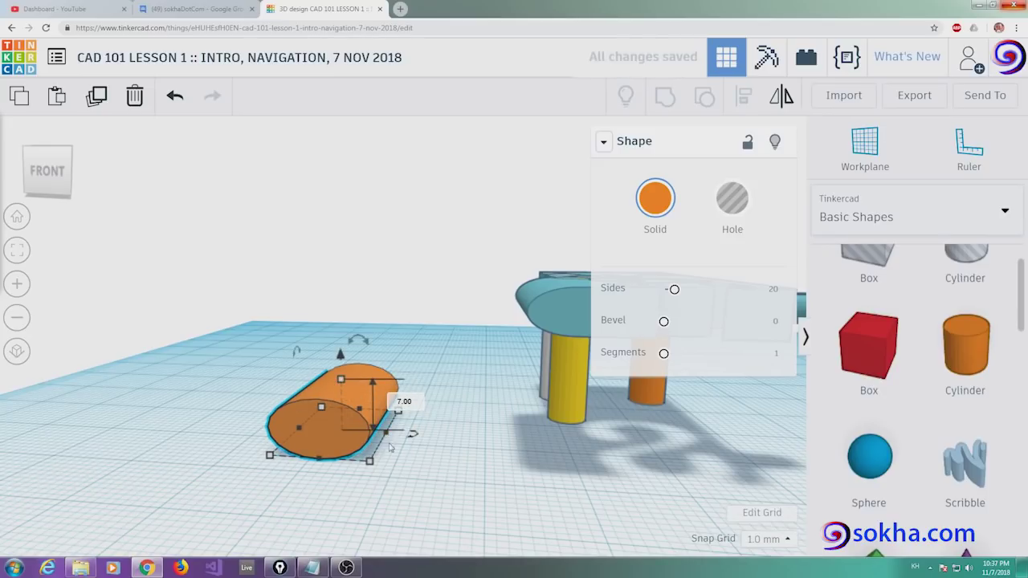
{"action": "left_click_drag", "start_coordinate": [370, 465], "coordinate": [362, 463]}
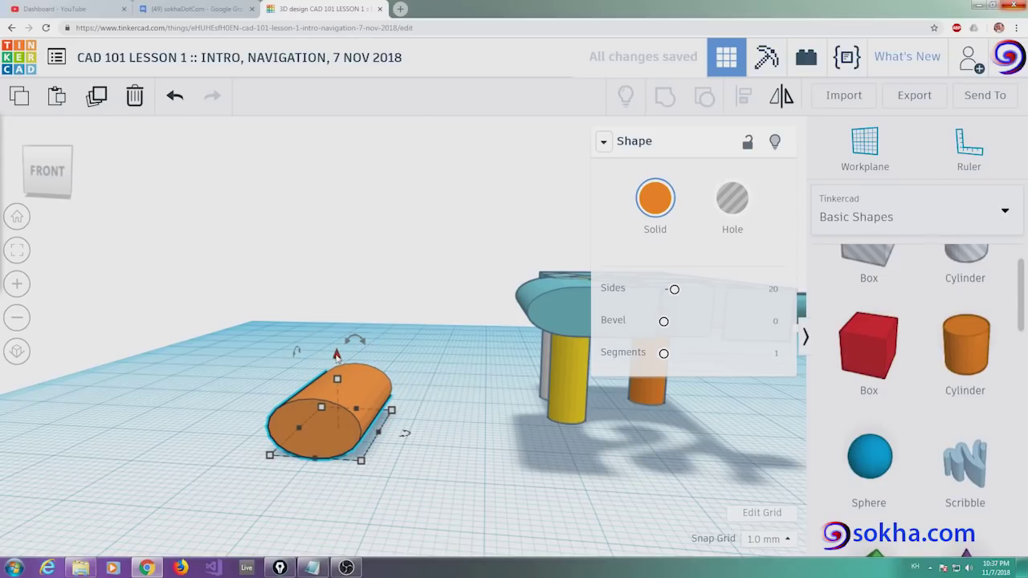
- Lift the cylinder 17 mm off the workplane and move it near the light-blue platform
{"action": "left_click_drag", "start_coordinate": [336, 356], "coordinate": [348, 230]}
{"action": "left_click_drag", "start_coordinate": [306, 271], "coordinate": [497, 269]}
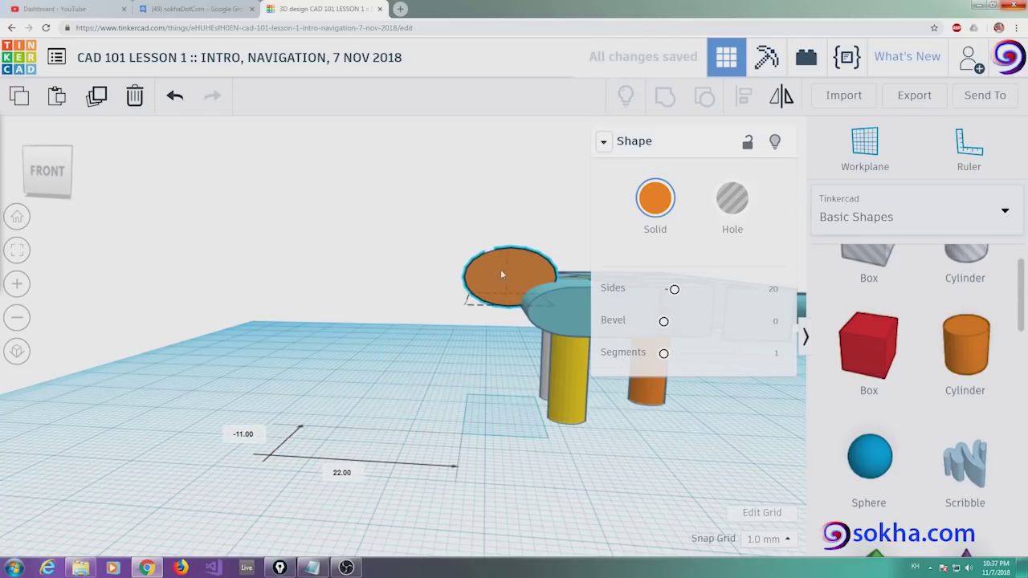
{"action": "left_click_drag", "start_coordinate": [497, 270], "coordinate": [447, 271]}
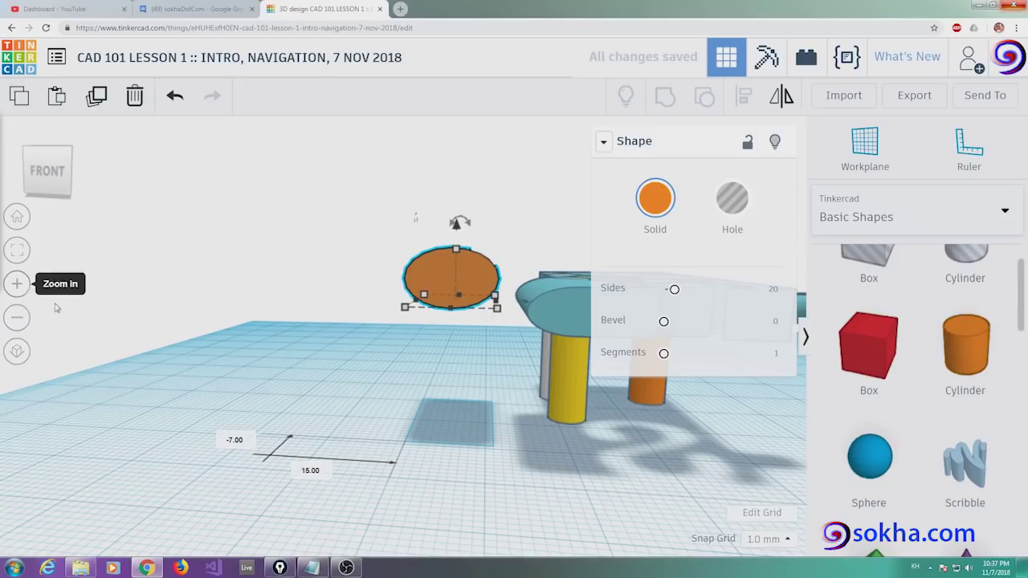
{"action": "left_click", "coordinate": [17, 285]}
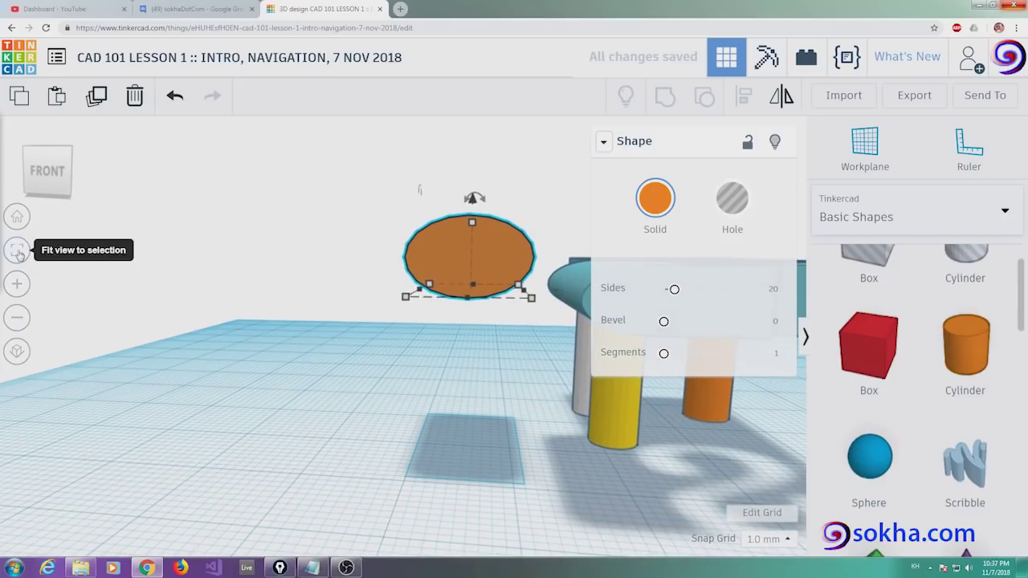
{"action": "left_click", "coordinate": [16, 250]}
{"action": "left_click", "coordinate": [17, 317]}
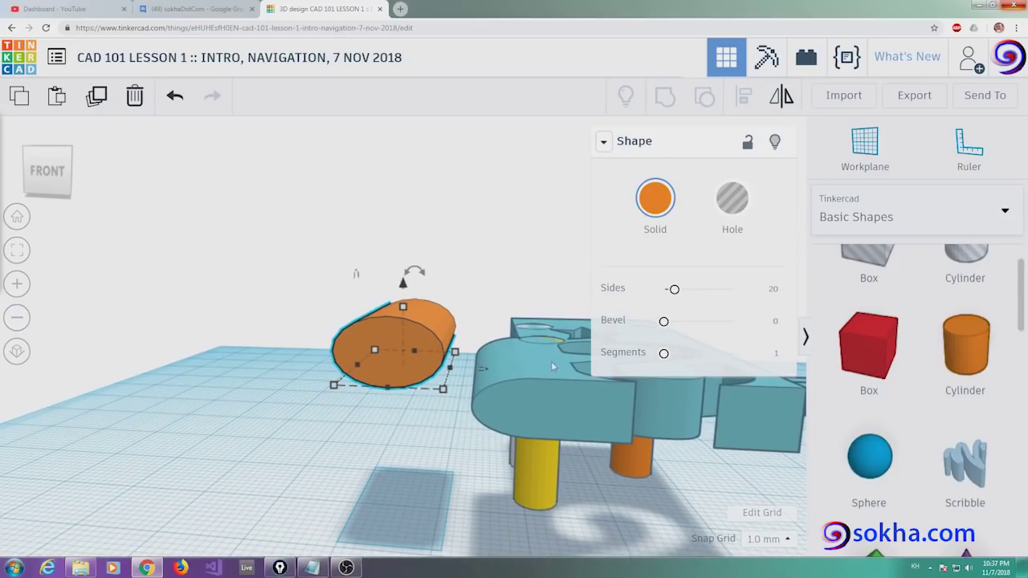
- Set the workplane on the platform top and move the cylinder onto it, raised slightly
{"action": "left_click", "coordinate": [878, 151]}
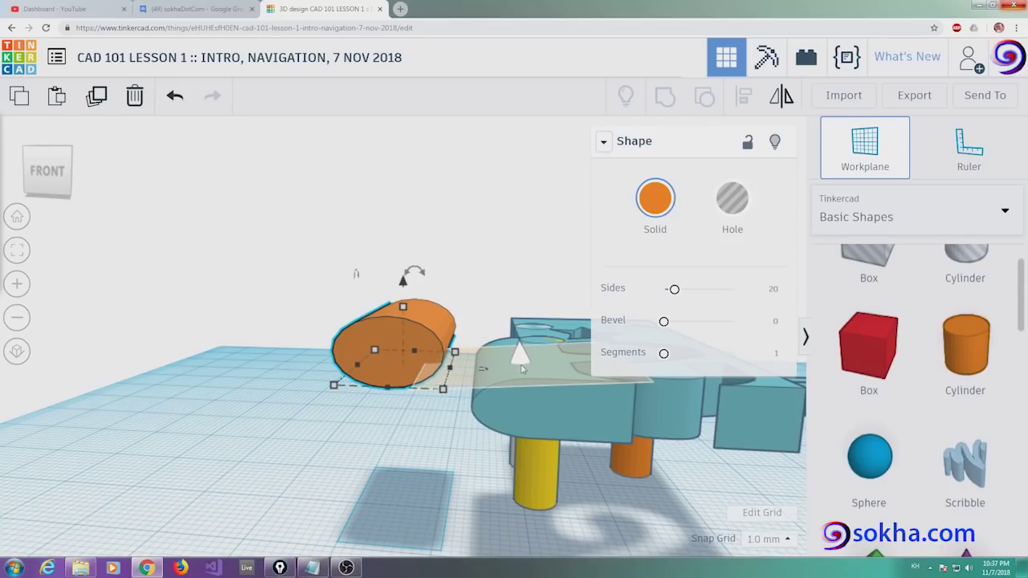
{"action": "left_click", "coordinate": [521, 367]}
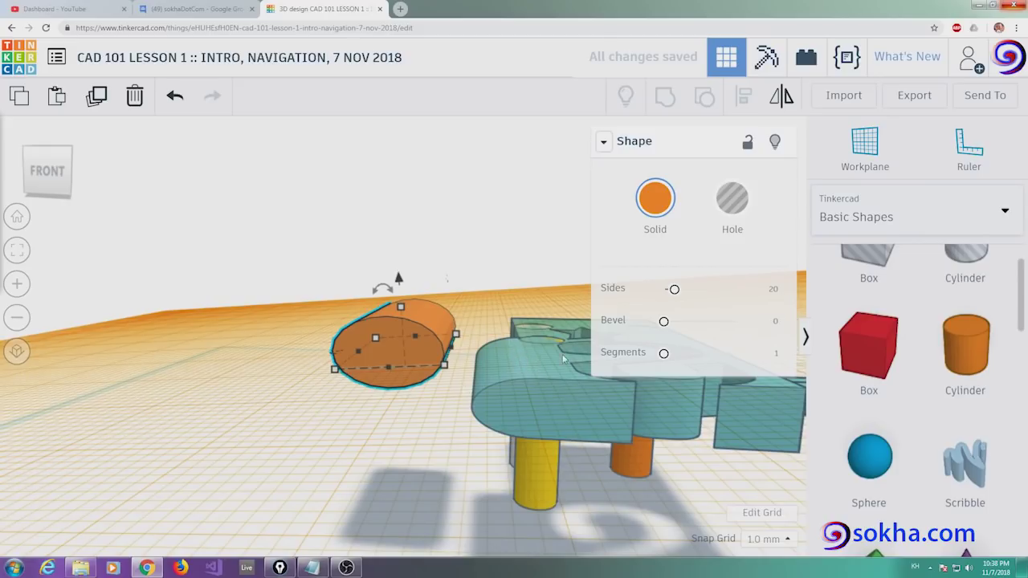
{"action": "mouse_move", "coordinate": [366, 330]}
{"action": "left_mouse_down"}
{"action": "mouse_move", "coordinate": [485, 297]}
{"action": "mouse_move", "coordinate": [487, 341]}
{"action": "left_mouse_up"}
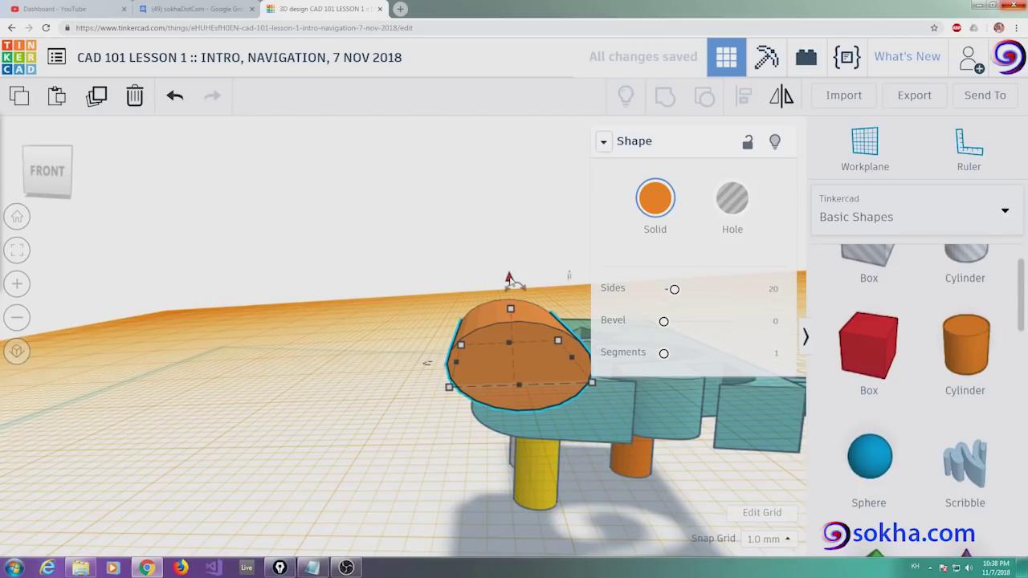
{"action": "left_click_drag", "start_coordinate": [511, 279], "coordinate": [510, 274]}
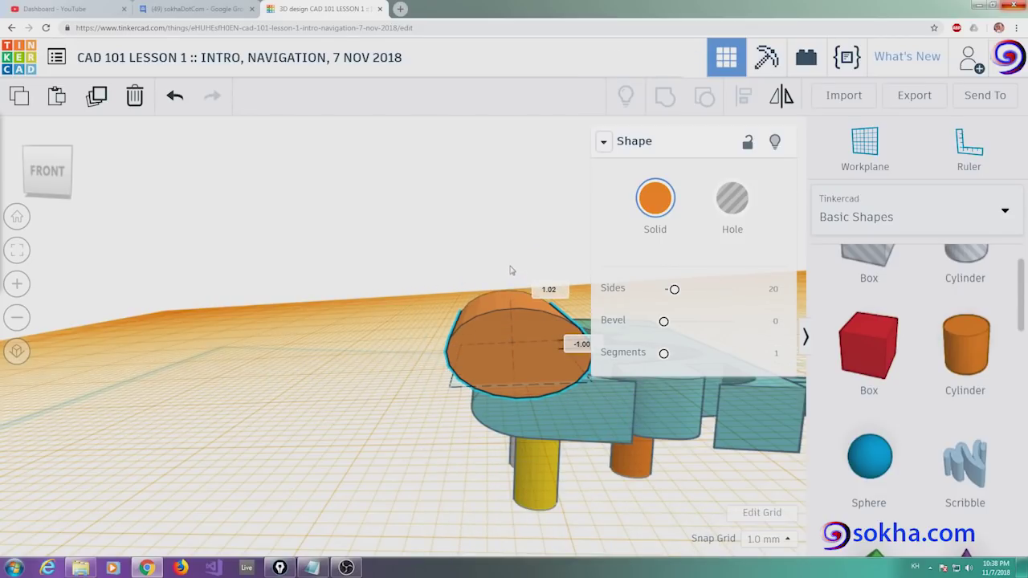
{"action": "left_click_drag", "start_coordinate": [510, 265], "coordinate": [510, 264]}
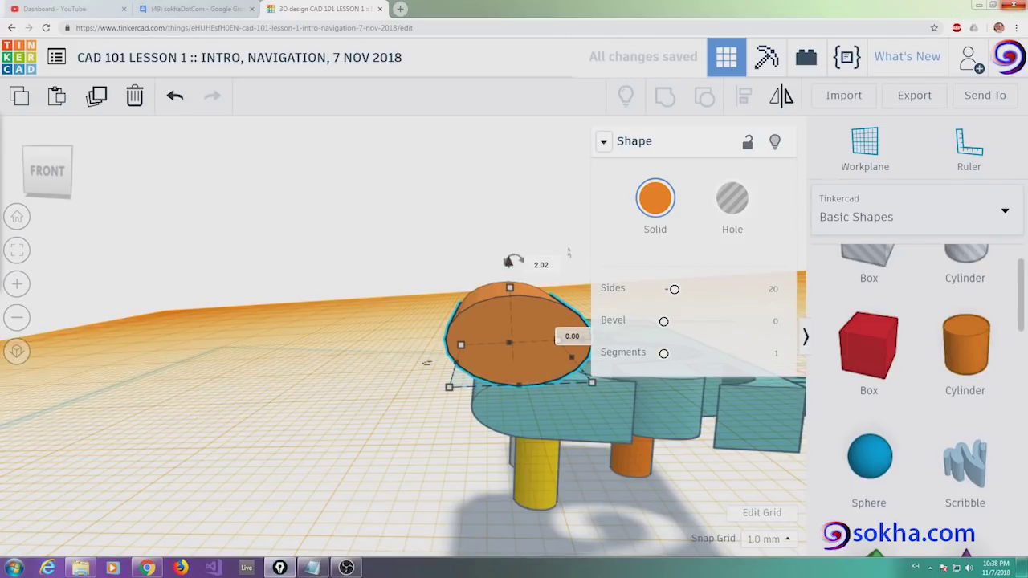
- Nudge the cylinder against the platform edge, partly overlapping it, and frame it
{"action": "left_click_drag", "start_coordinate": [553, 383], "coordinate": [587, 387]}
{"action": "left_click_drag", "start_coordinate": [474, 422], "coordinate": [538, 389]}
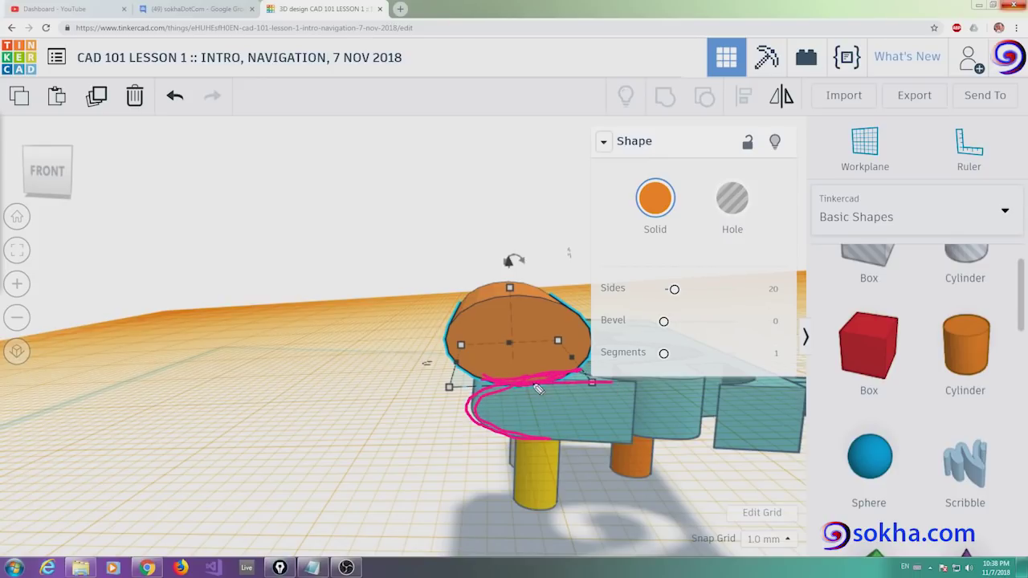
{"action": "key", "text": "Escape"}
{"action": "left_click", "coordinate": [17, 284]}
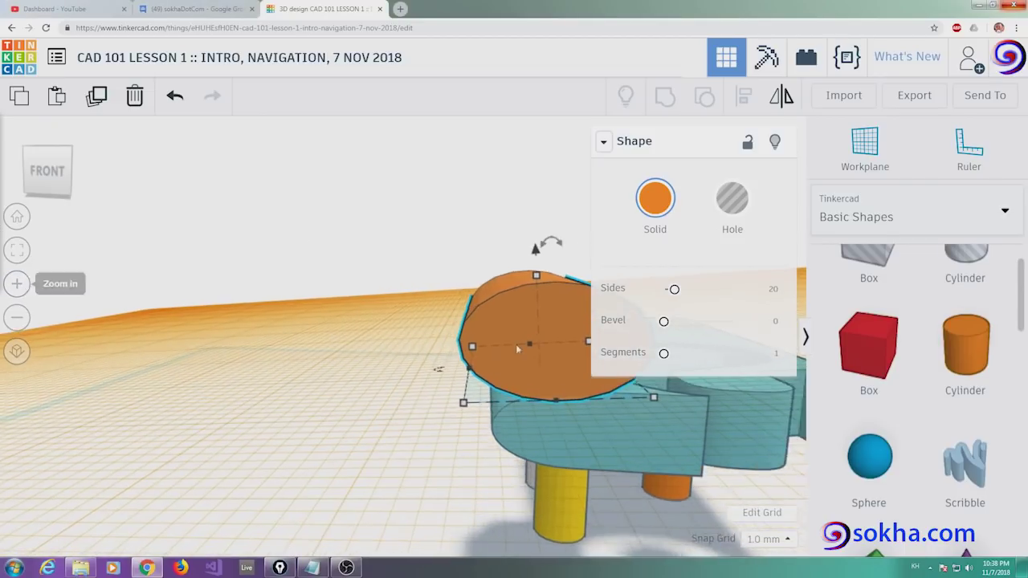
{"action": "left_click", "coordinate": [17, 285]}
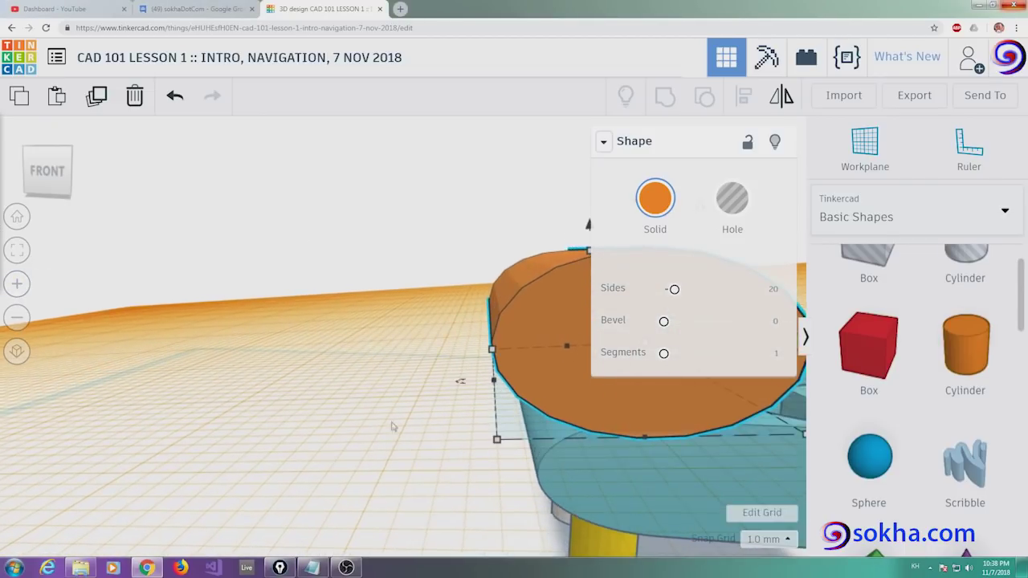
{"action": "left_click", "coordinate": [28, 252]}
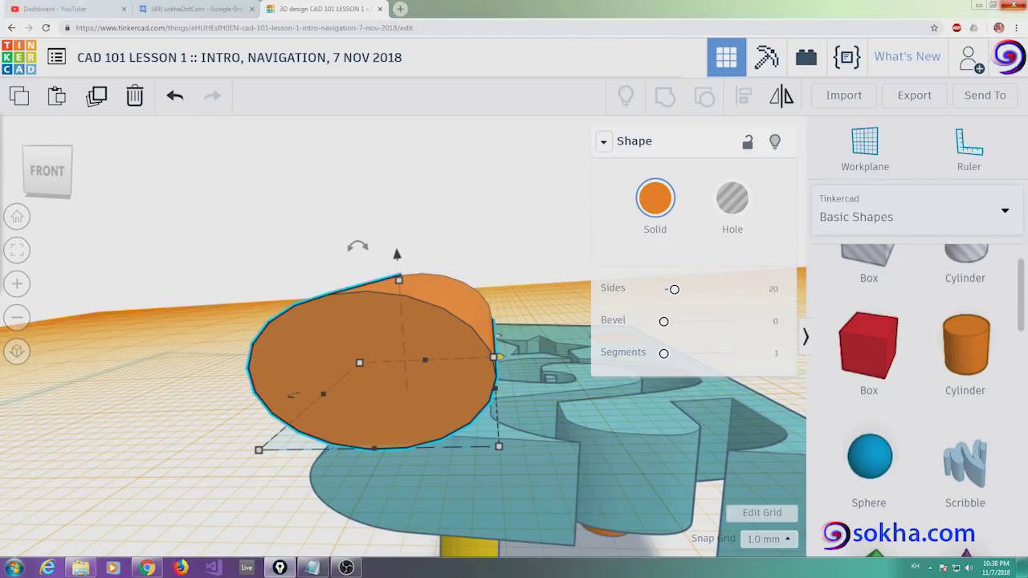
- Convert the orange cylinder at the platform's edge into a translucent Hole
{"action": "left_click_drag", "start_coordinate": [708, 211], "coordinate": [725, 159]}
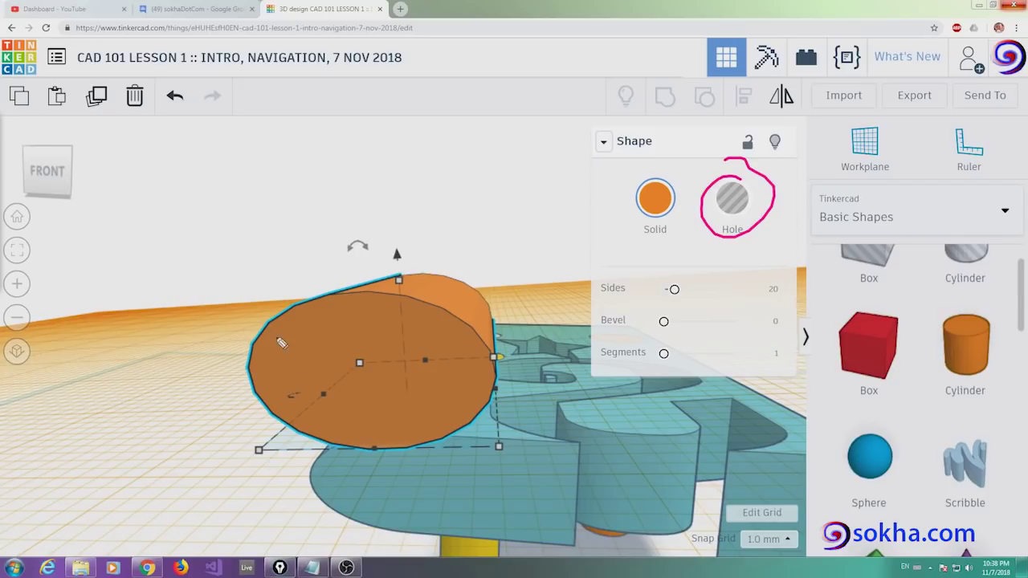
{"action": "left_click_drag", "start_coordinate": [274, 322], "coordinate": [293, 367]}
{"action": "mouse_move", "coordinate": [283, 283]}
{"action": "left_mouse_down"}
{"action": "mouse_move", "coordinate": [281, 377]}
{"action": "mouse_move", "coordinate": [409, 219]}
{"action": "left_mouse_up"}
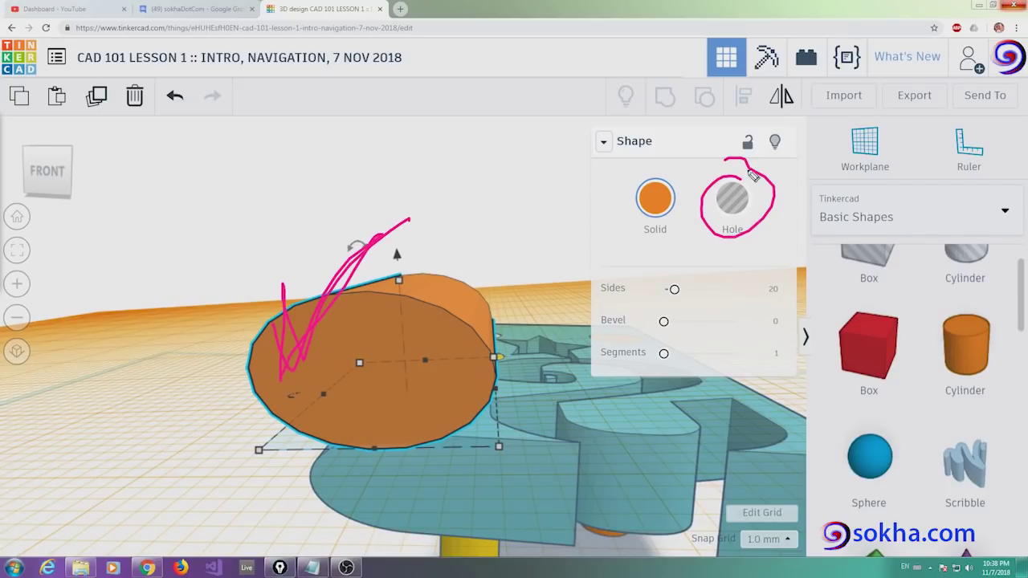
{"action": "left_click_drag", "start_coordinate": [750, 165], "coordinate": [676, 229]}
{"action": "left_click_drag", "start_coordinate": [726, 257], "coordinate": [752, 228]}
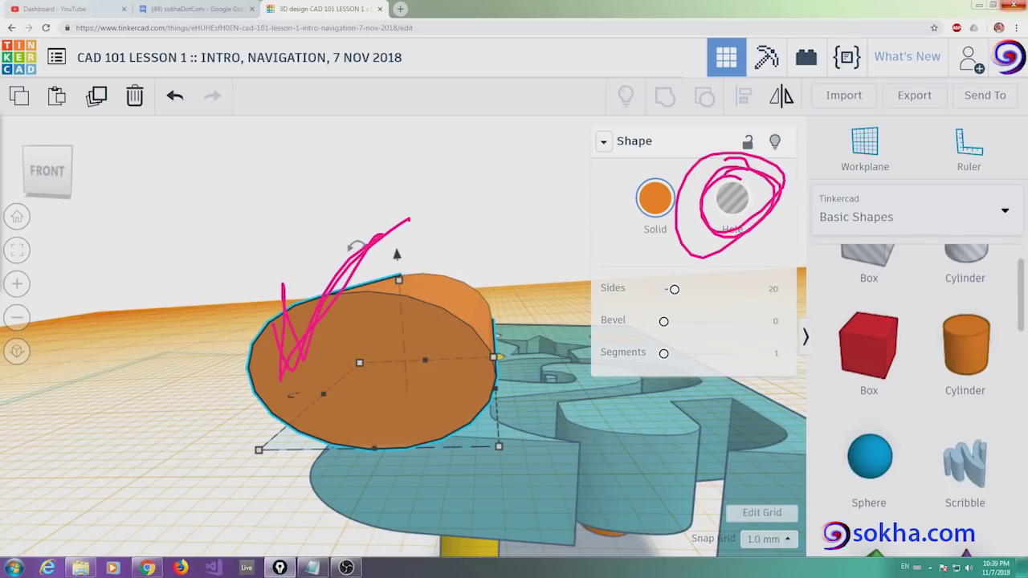
{"action": "left_click", "coordinate": [727, 205]}
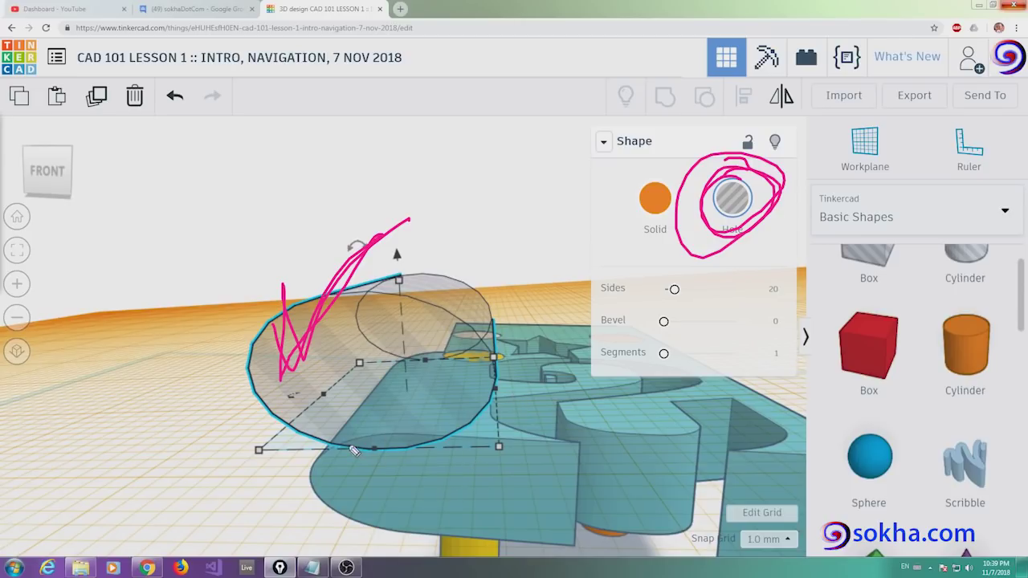
{"action": "left_click_drag", "start_coordinate": [349, 448], "coordinate": [438, 425]}
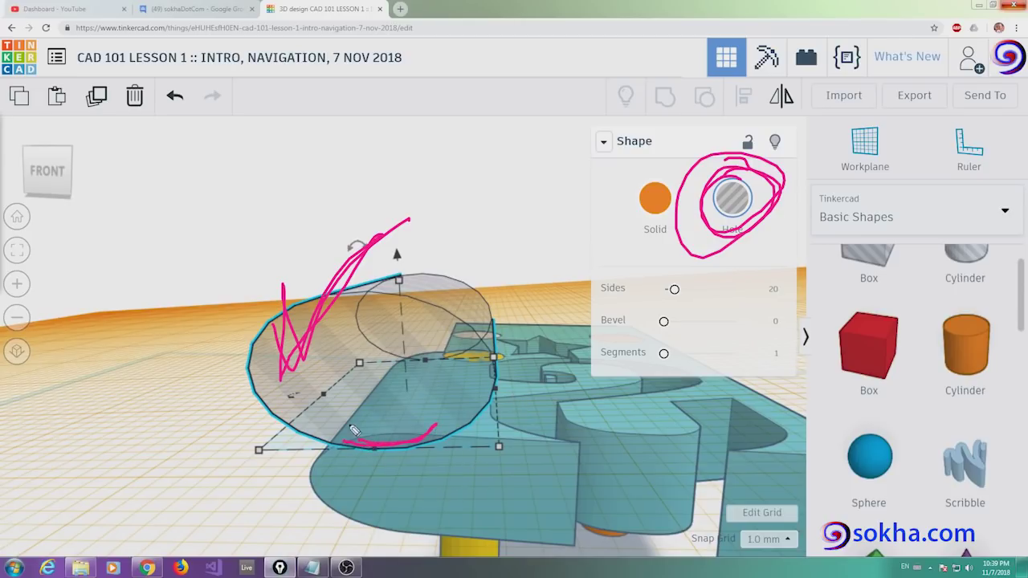
{"action": "key", "text": "Escape"}
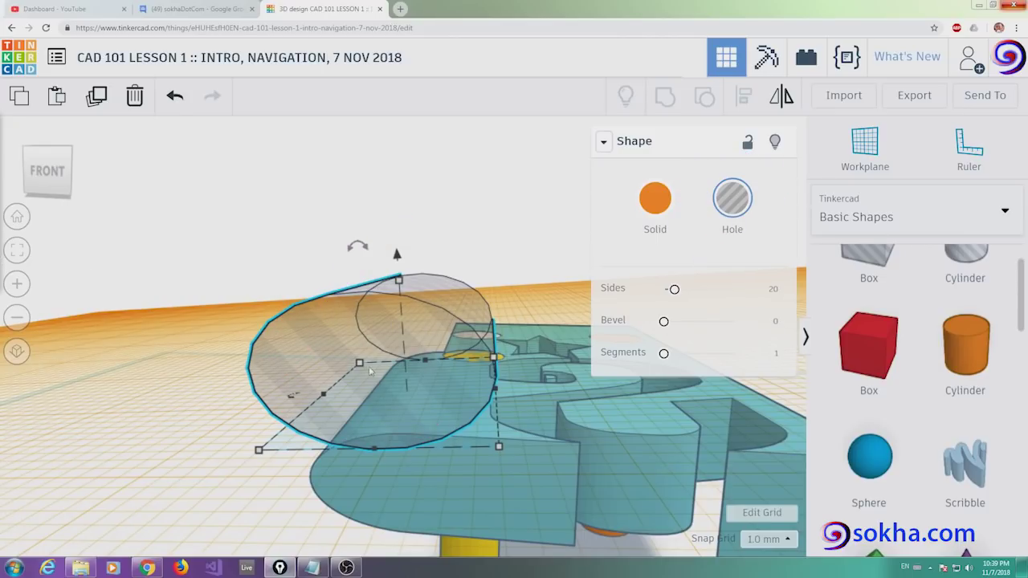
- Make the hole cylinder narrower and flat, then move it over the platform's edge
{"action": "left_click_drag", "start_coordinate": [493, 357], "coordinate": [444, 362]}
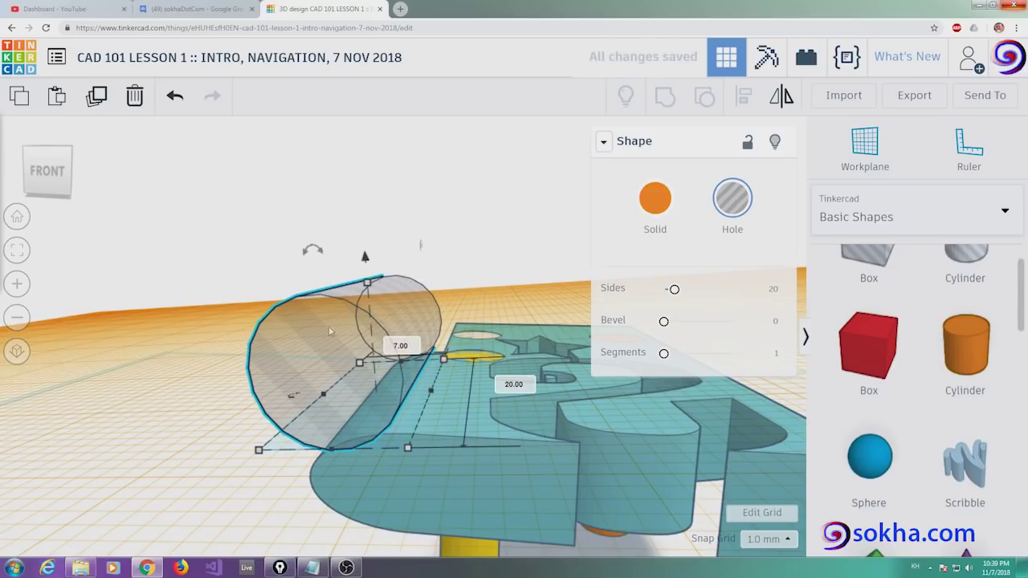
{"action": "left_click_drag", "start_coordinate": [367, 283], "coordinate": [368, 358]}
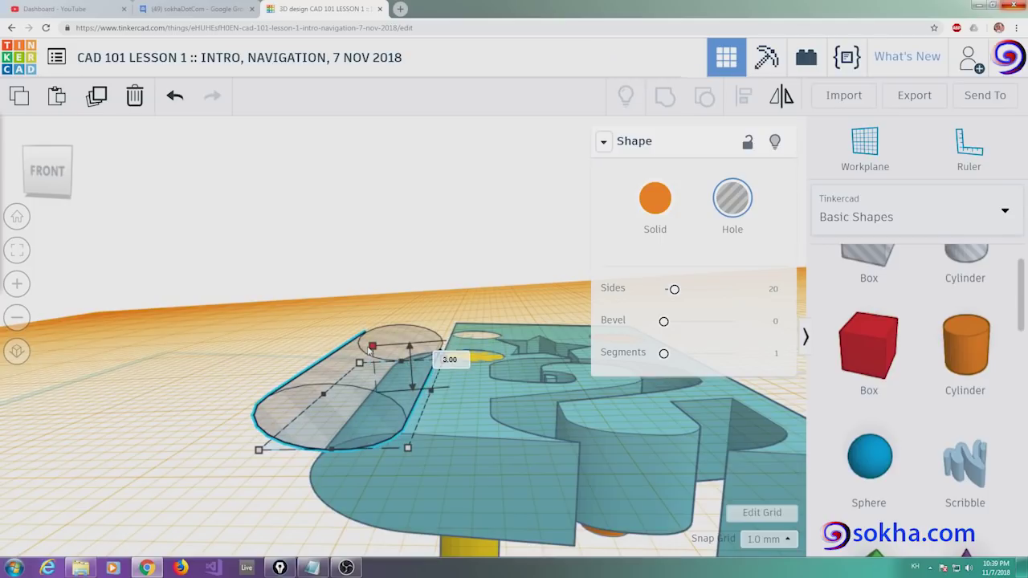
{"action": "left_click_drag", "start_coordinate": [323, 416], "coordinate": [394, 419]}
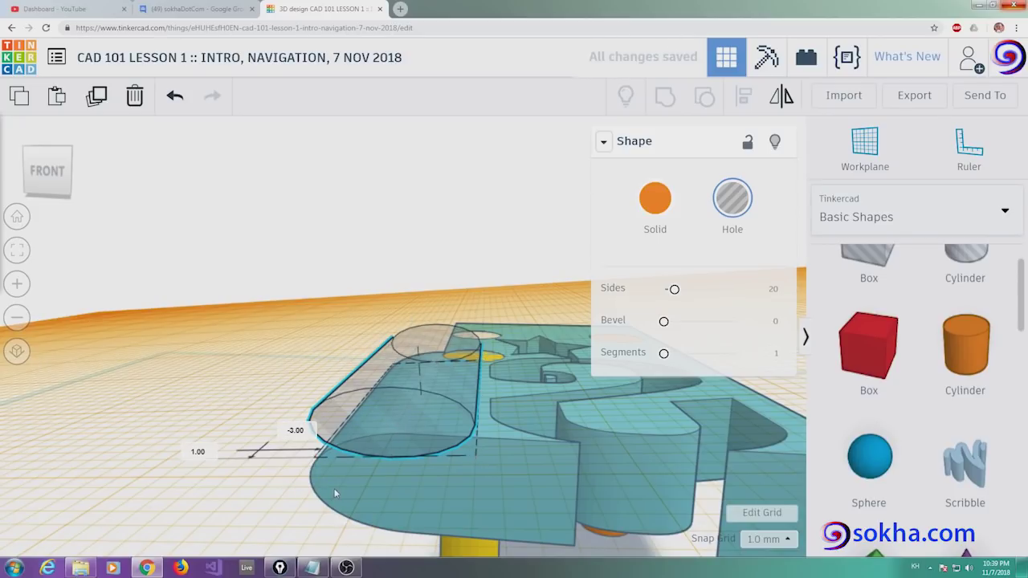
- Sink the hole cylinder to -1.00 into the platform's top surface
{"action": "right_click_drag", "start_coordinate": [343, 484], "coordinate": [352, 471]}
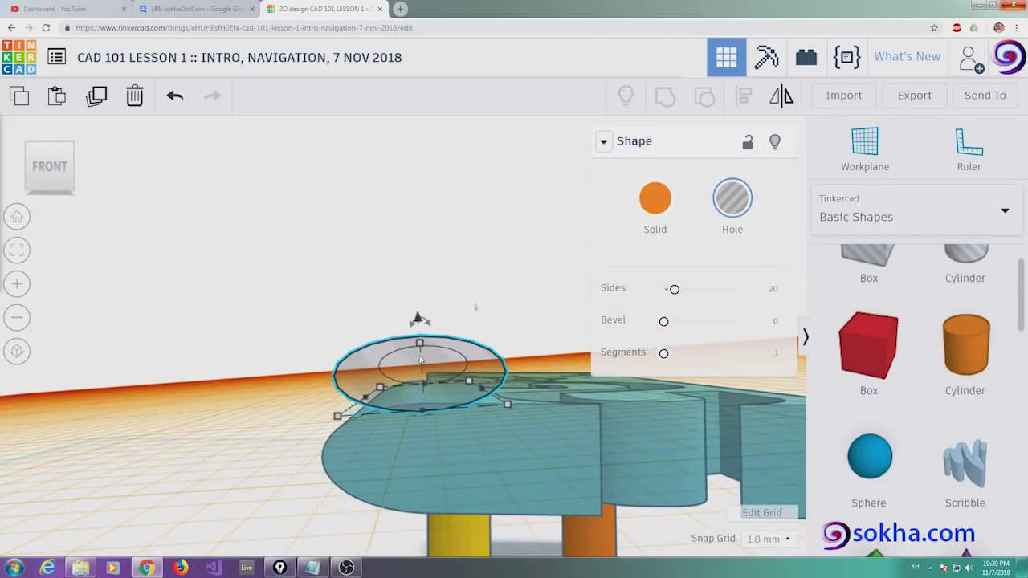
{"action": "left_click_drag", "start_coordinate": [420, 320], "coordinate": [419, 331]}
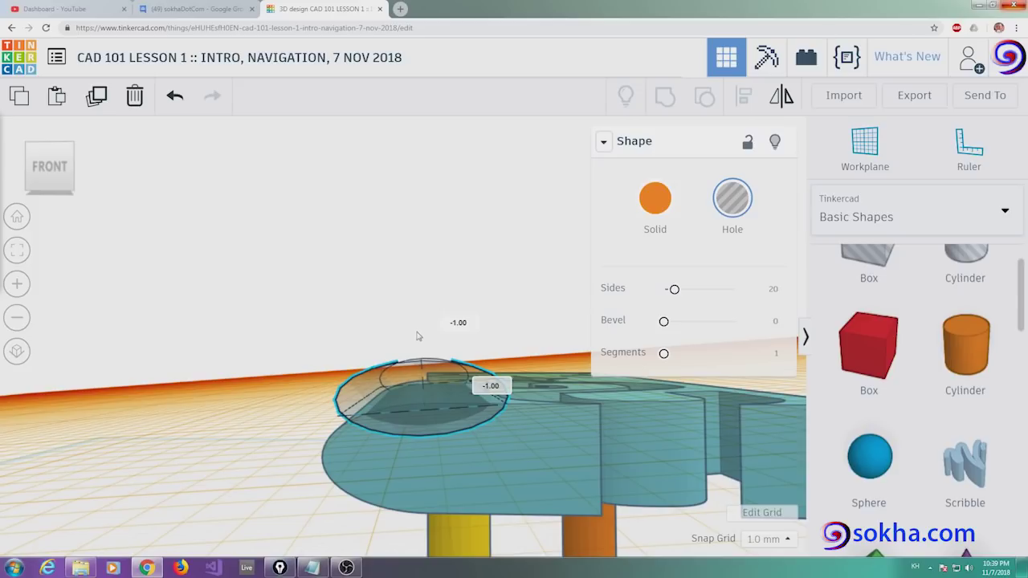
{"action": "left_click_drag", "start_coordinate": [418, 343], "coordinate": [417, 349]}
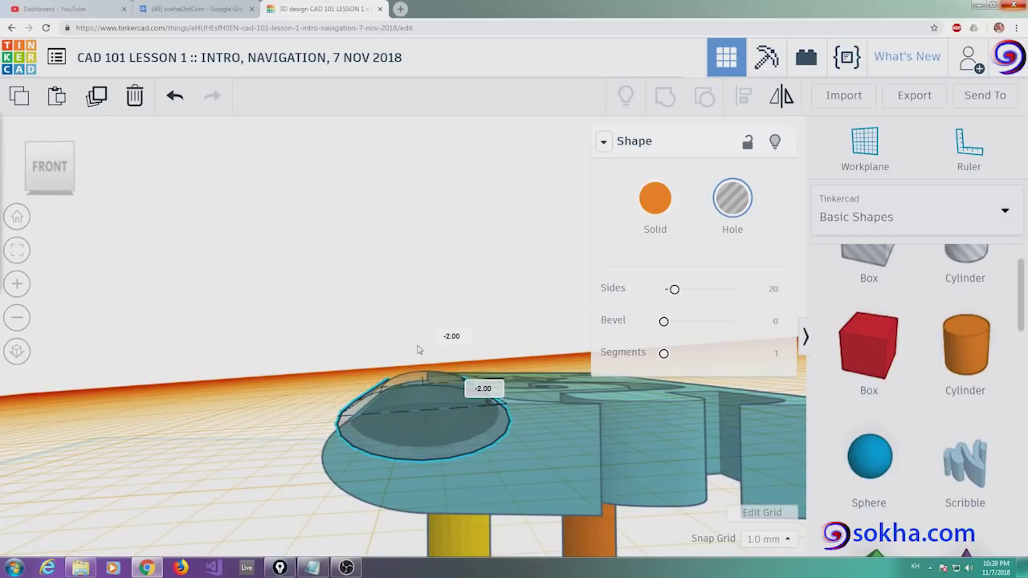
{"action": "left_click_drag", "start_coordinate": [418, 348], "coordinate": [417, 338]}
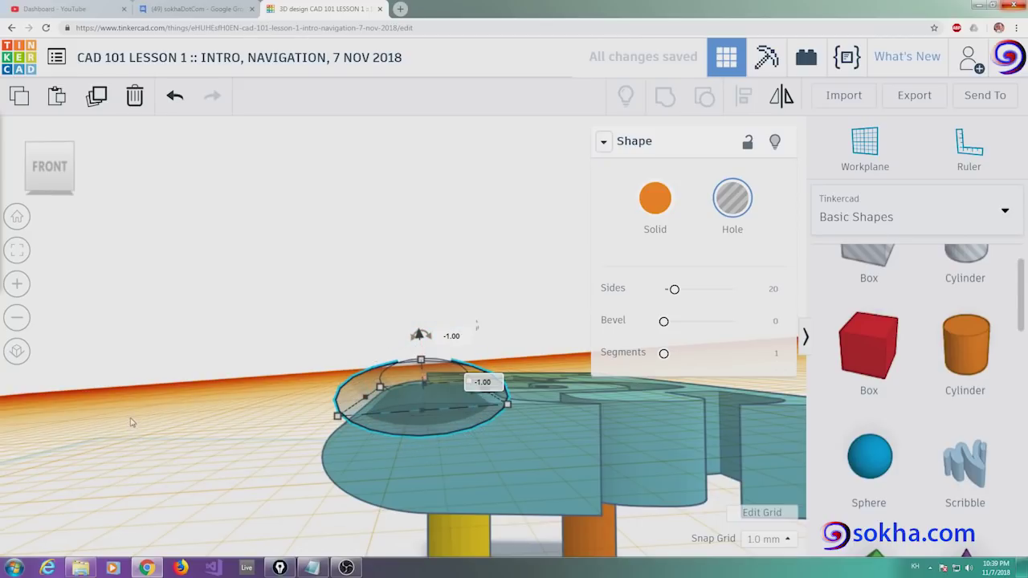
{"action": "mouse_move", "coordinate": [309, 305]}
{"action": "right_mouse_down"}
{"action": "mouse_move", "coordinate": [444, 391]}
{"action": "mouse_move", "coordinate": [565, 367]}
{"action": "right_mouse_up"}
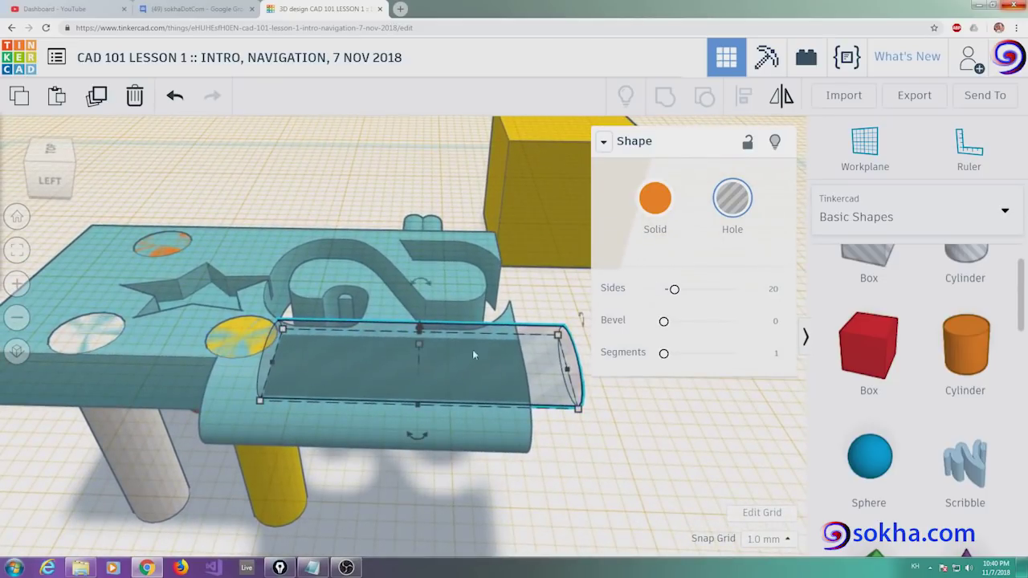
- Stretch the flattened hole cylinder lengthwise along the platform's rounded edge, then select the platform with it
{"action": "left_click_drag", "start_coordinate": [577, 408], "coordinate": [490, 402]}
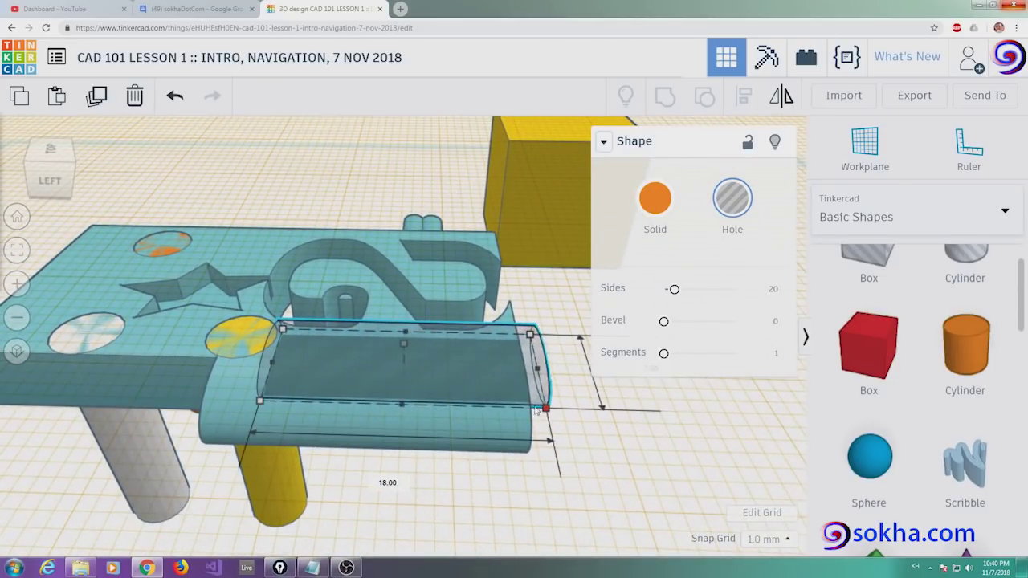
{"action": "left_click_drag", "start_coordinate": [489, 402], "coordinate": [561, 396]}
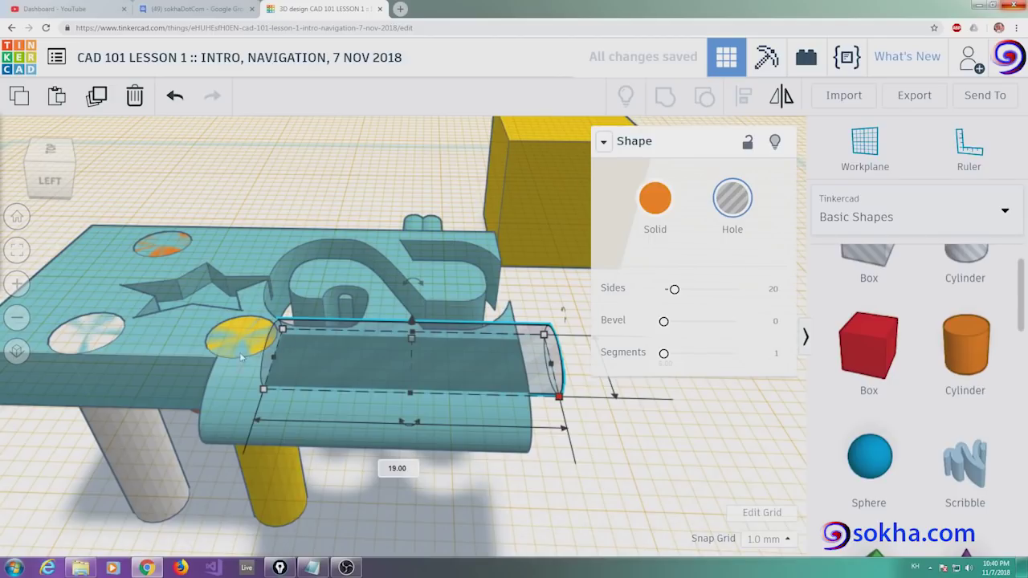
{"action": "mouse_move", "coordinate": [473, 427]}
{"action": "right_mouse_down"}
{"action": "mouse_move", "coordinate": [270, 389]}
{"action": "mouse_move", "coordinate": [408, 374]}
{"action": "right_mouse_up"}
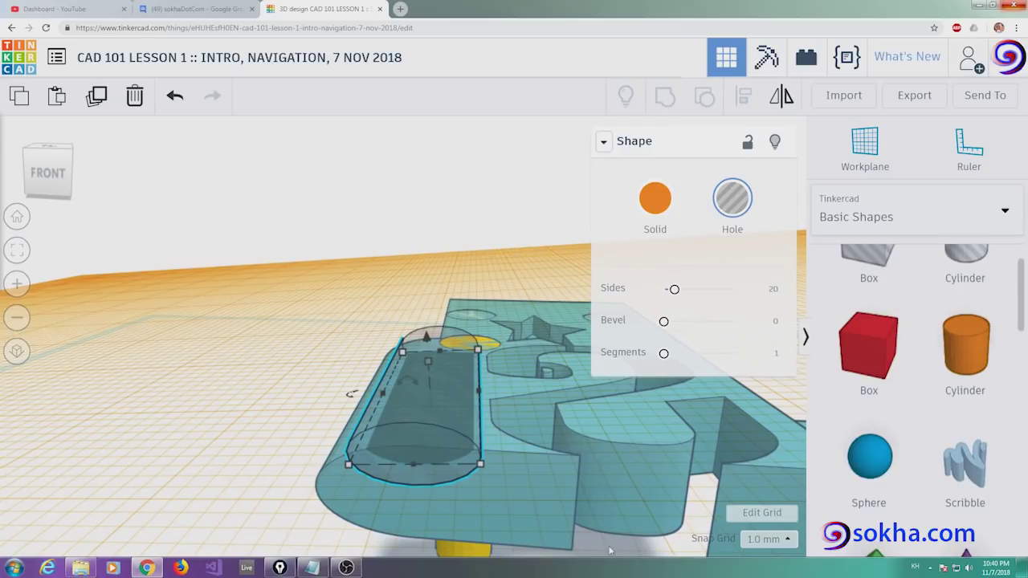
{"action": "left_click", "coordinate": [540, 472], "text": "shift"}
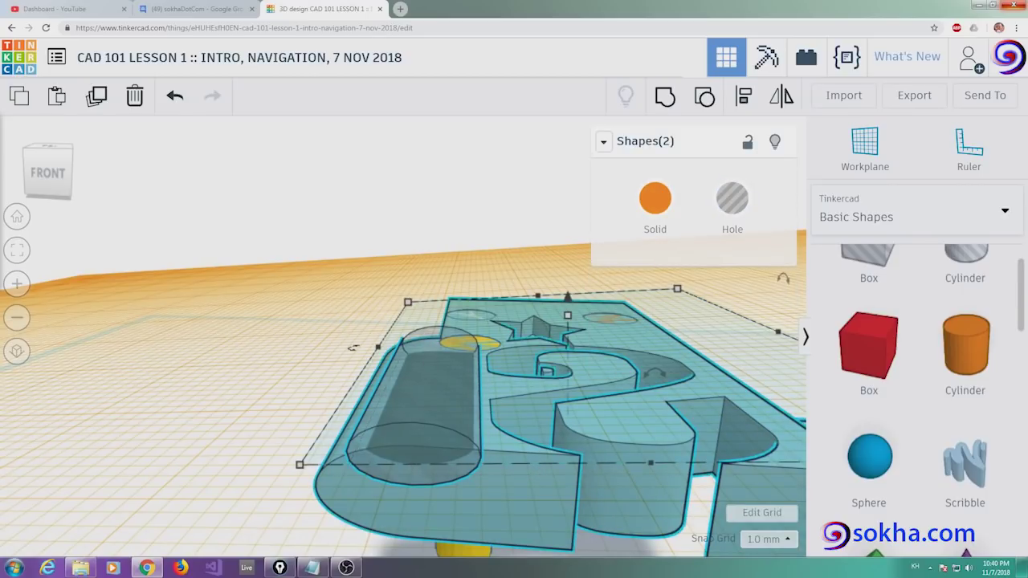
- Group the hole cylinder and light-blue platform to carve the rounded channel, then deselect
{"action": "mouse_move", "coordinate": [678, 125]}
{"action": "left_mouse_down"}
{"action": "mouse_move", "coordinate": [665, 123]}
{"action": "mouse_move", "coordinate": [647, 72]}
{"action": "left_mouse_up"}
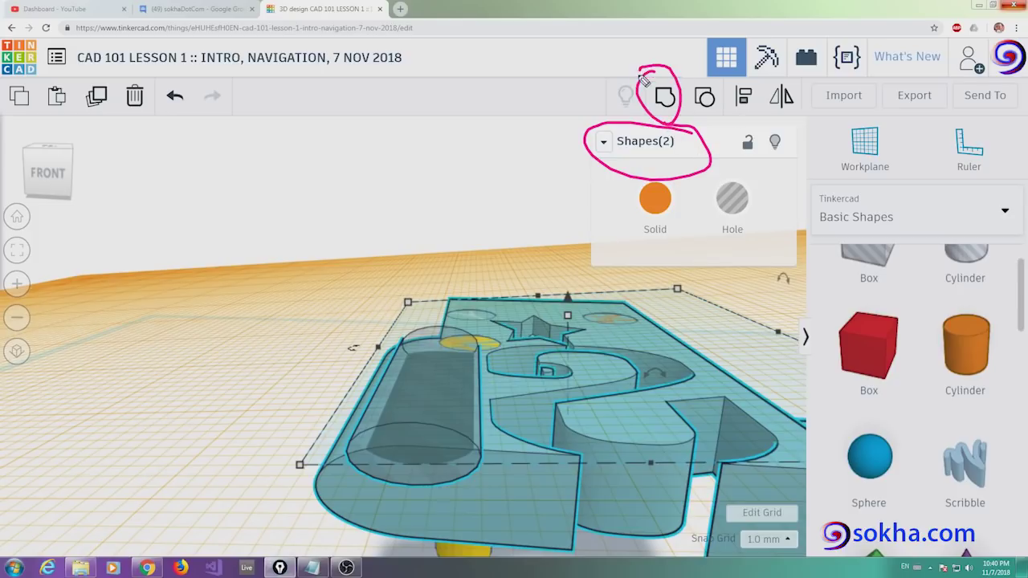
{"action": "mouse_move", "coordinate": [372, 452]}
{"action": "left_mouse_down"}
{"action": "mouse_move", "coordinate": [469, 450]}
{"action": "mouse_move", "coordinate": [394, 457]}
{"action": "left_mouse_up"}
{"action": "left_click", "coordinate": [665, 96]}
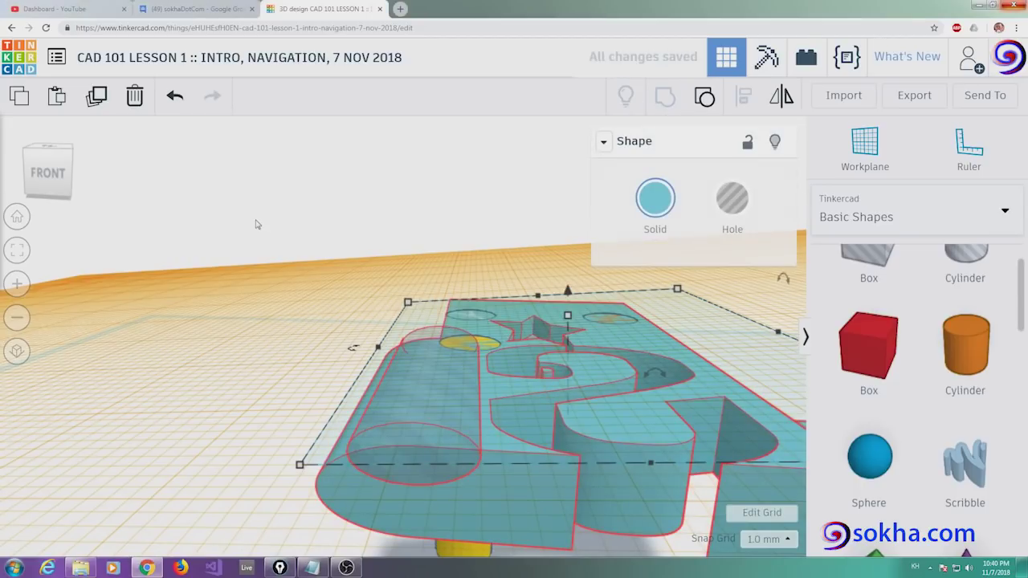
{"action": "left_click", "coordinate": [145, 388]}
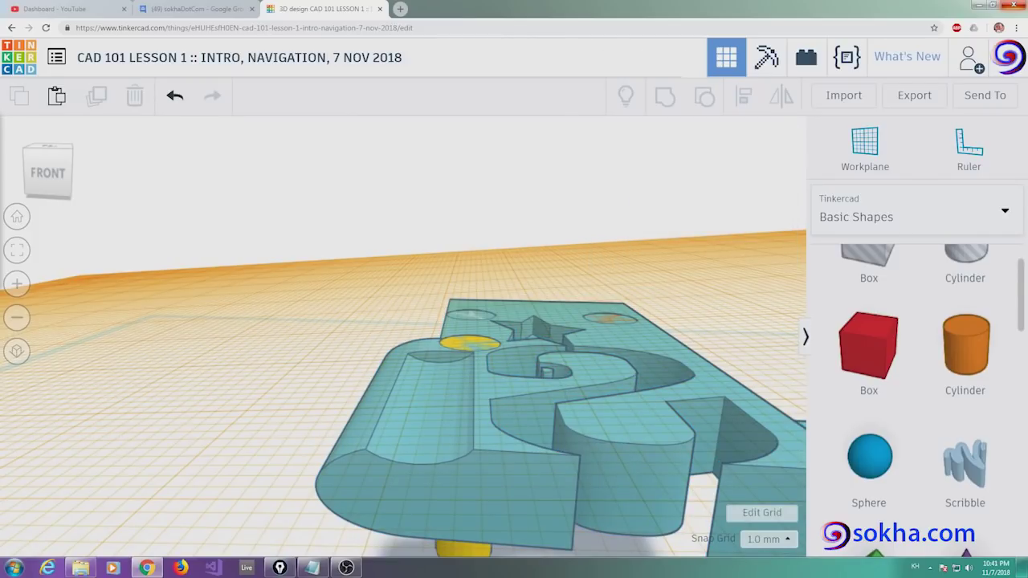
- Reset the workplane to the default ground grid and fit the view to the grooved platform
{"action": "left_click", "coordinate": [16, 216]}
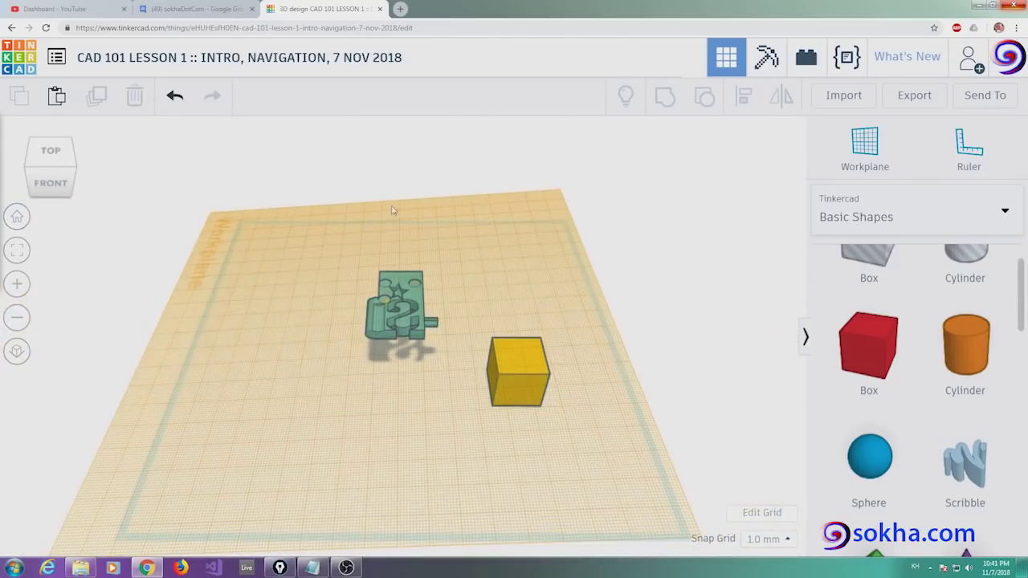
{"action": "left_click", "coordinate": [872, 155]}
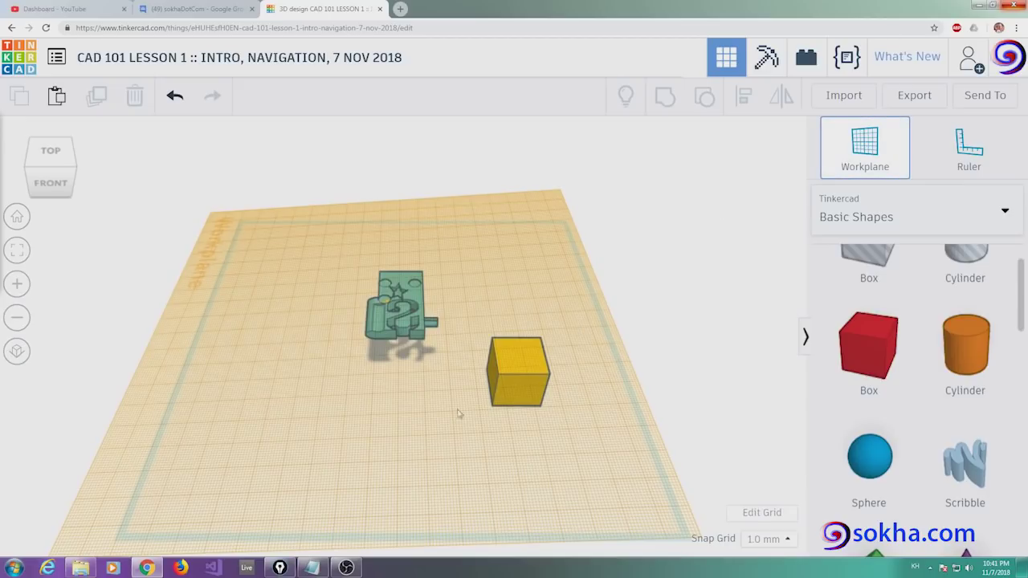
{"action": "left_click", "coordinate": [243, 482]}
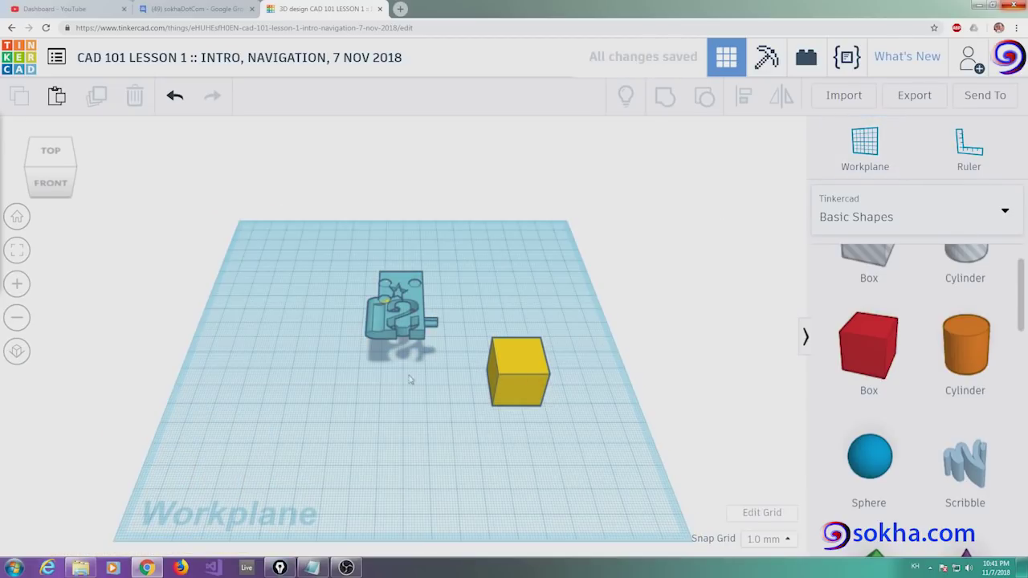
{"action": "left_click", "coordinate": [398, 319]}
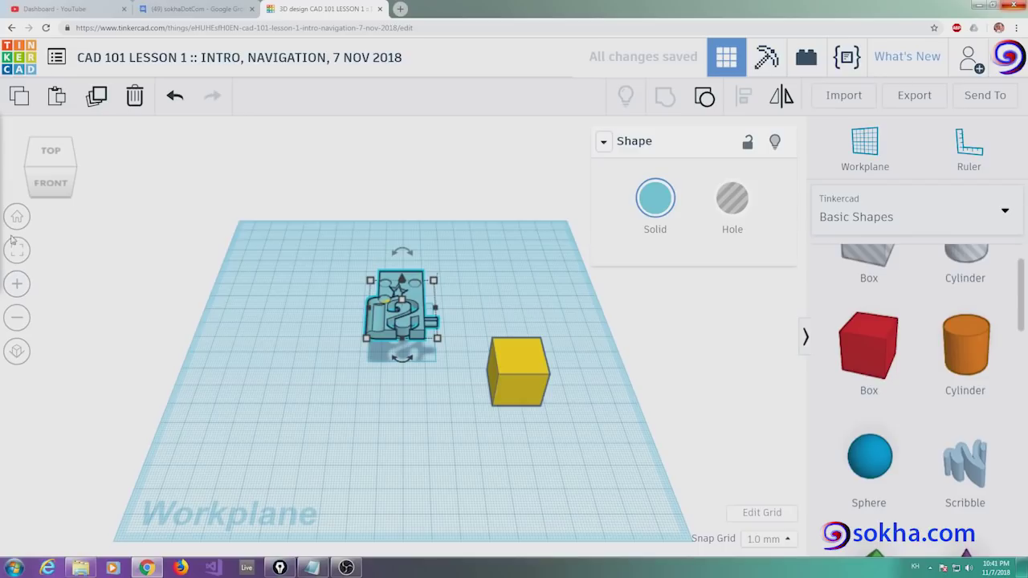
{"action": "left_click", "coordinate": [17, 249]}
{"action": "mouse_move", "coordinate": [200, 482]}
{"action": "right_mouse_down"}
{"action": "mouse_move", "coordinate": [218, 429]}
{"action": "mouse_move", "coordinate": [287, 311]}
{"action": "right_mouse_up"}
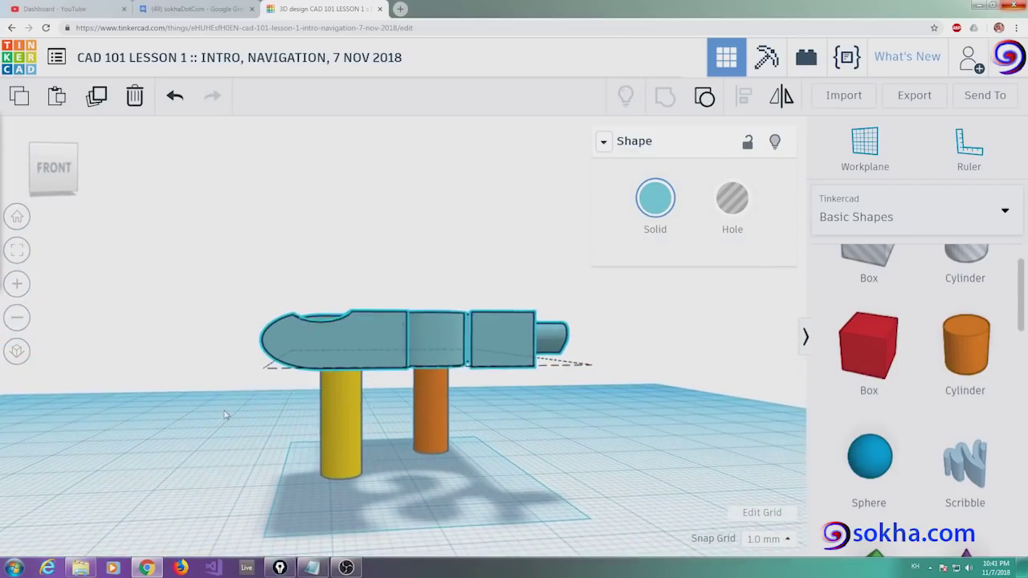
{"action": "mouse_move", "coordinate": [214, 335]}
{"action": "right_mouse_down"}
{"action": "mouse_move", "coordinate": [304, 377]}
{"action": "mouse_move", "coordinate": [437, 396]}
{"action": "right_mouse_up"}
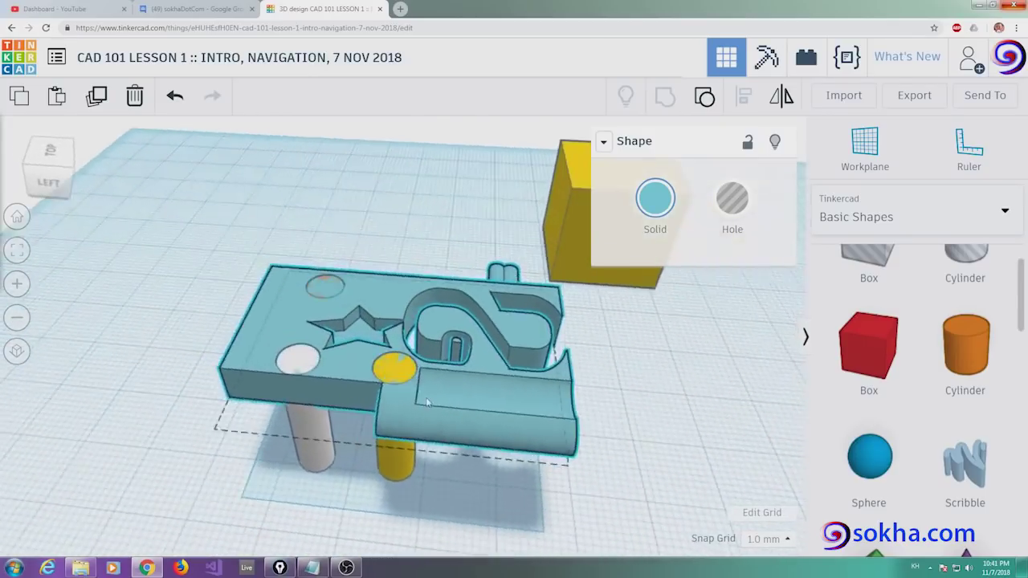
{"action": "right_click_drag", "start_coordinate": [497, 503], "coordinate": [449, 381]}
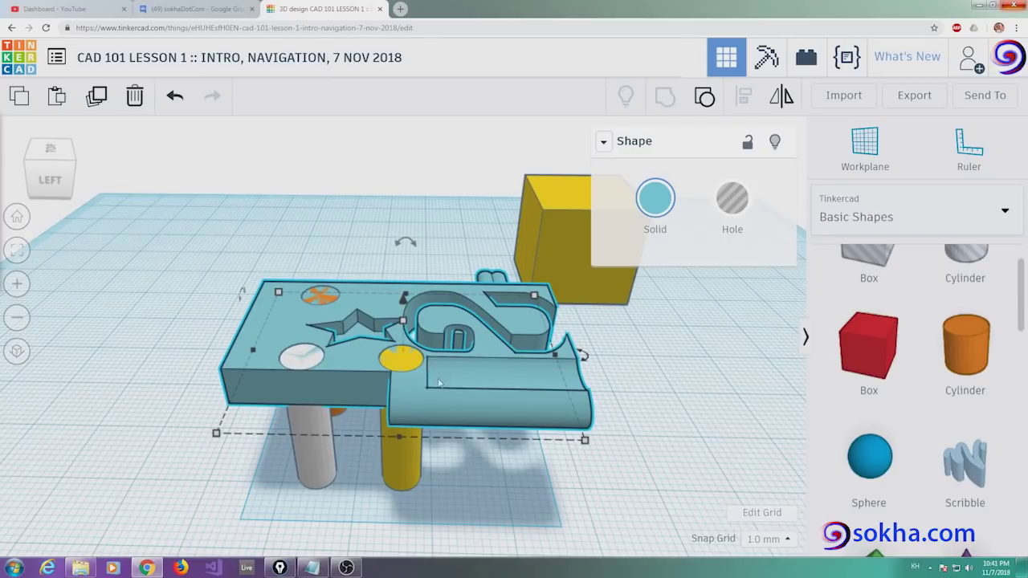
{"action": "left_click", "coordinate": [17, 284]}
{"action": "left_click", "coordinate": [18, 284]}
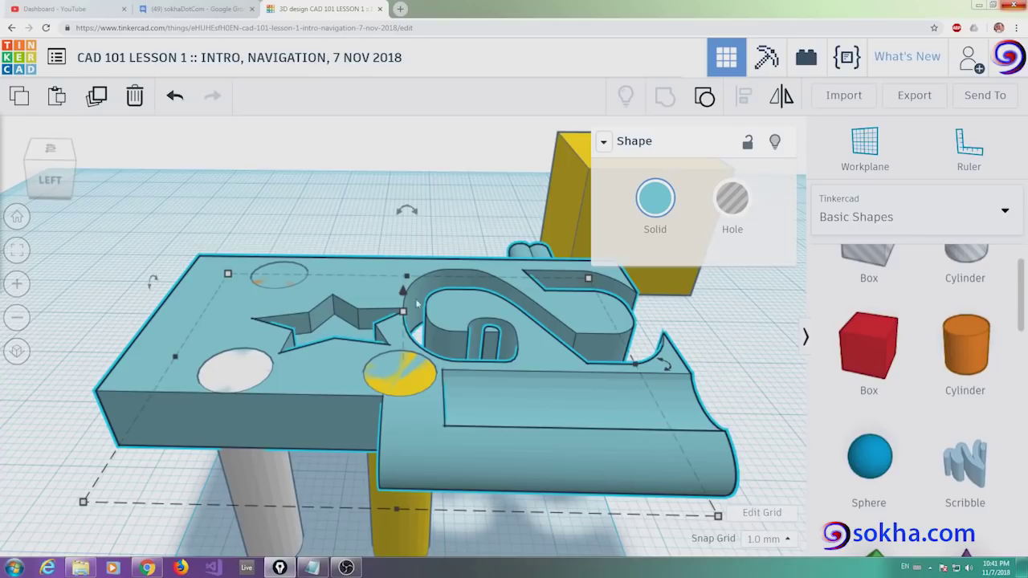
{"action": "mouse_move", "coordinate": [644, 454]}
{"action": "right_mouse_down"}
{"action": "mouse_move", "coordinate": [471, 415]}
{"action": "mouse_move", "coordinate": [470, 427]}
{"action": "right_mouse_up"}
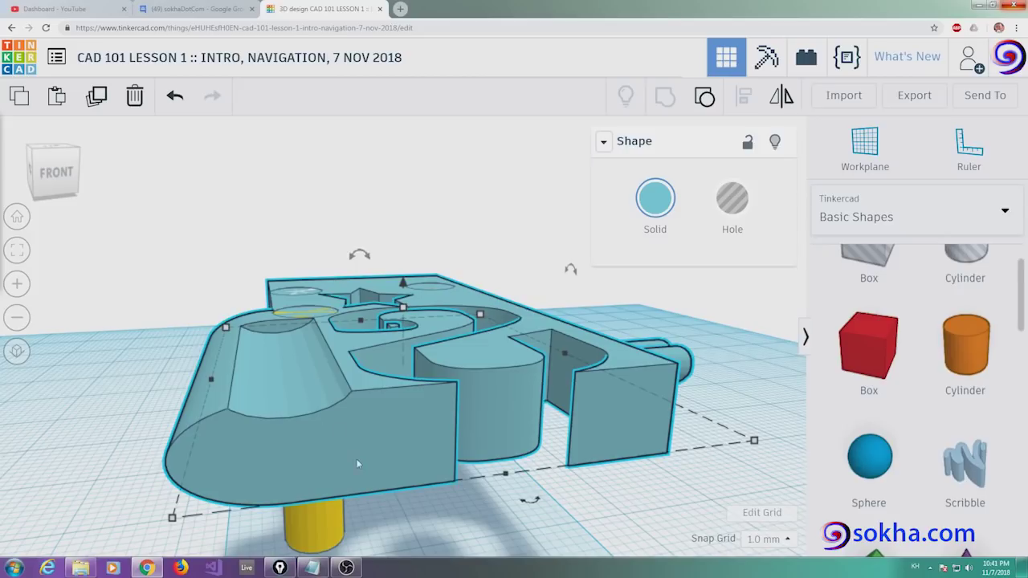
{"action": "mouse_move", "coordinate": [351, 456]}
{"action": "right_mouse_down"}
{"action": "mouse_move", "coordinate": [352, 525]}
{"action": "mouse_move", "coordinate": [269, 523]}
{"action": "right_mouse_up"}
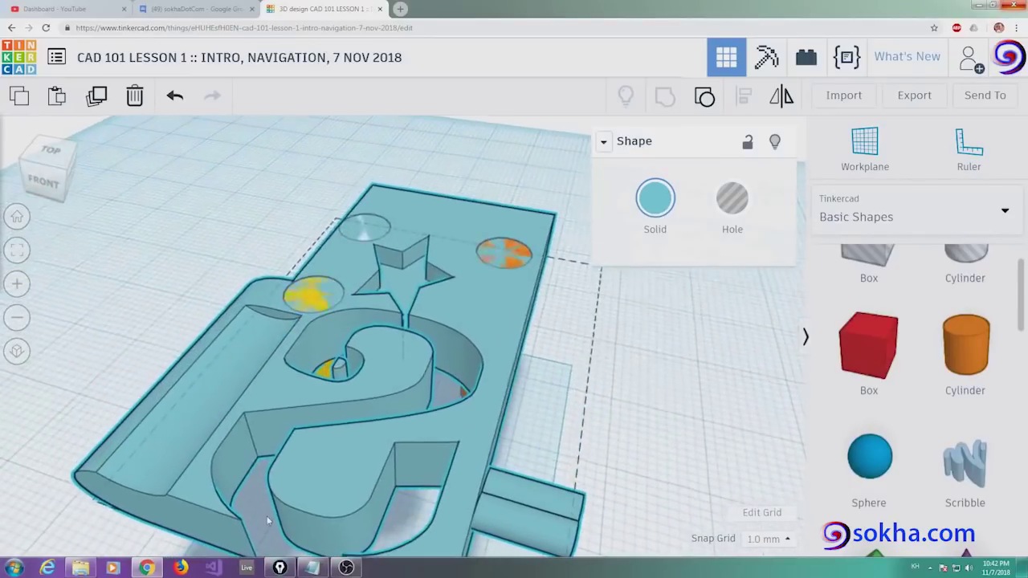
{"action": "left_click", "coordinate": [17, 317]}
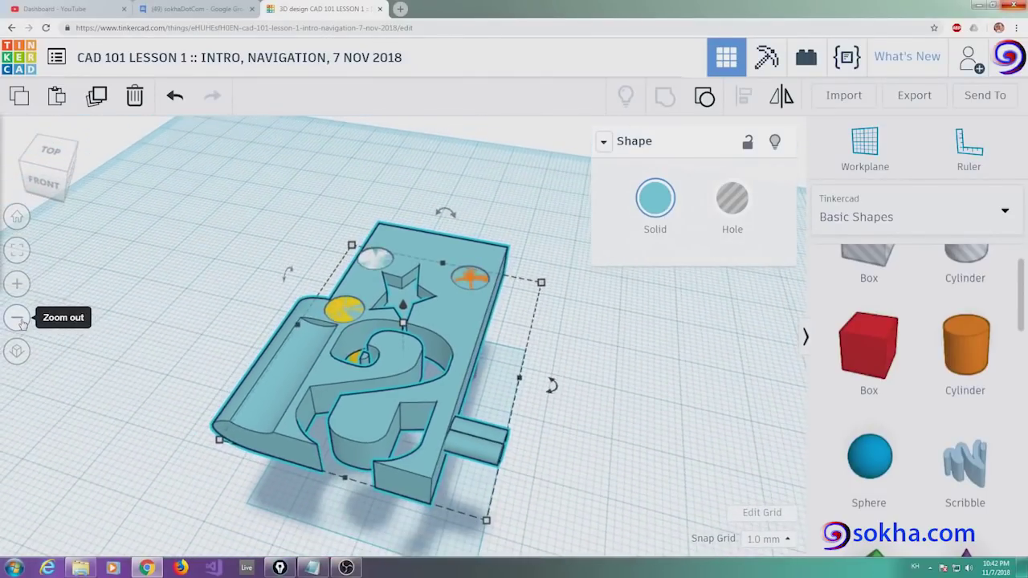
{"action": "right_click_drag", "start_coordinate": [408, 356], "coordinate": [409, 408]}
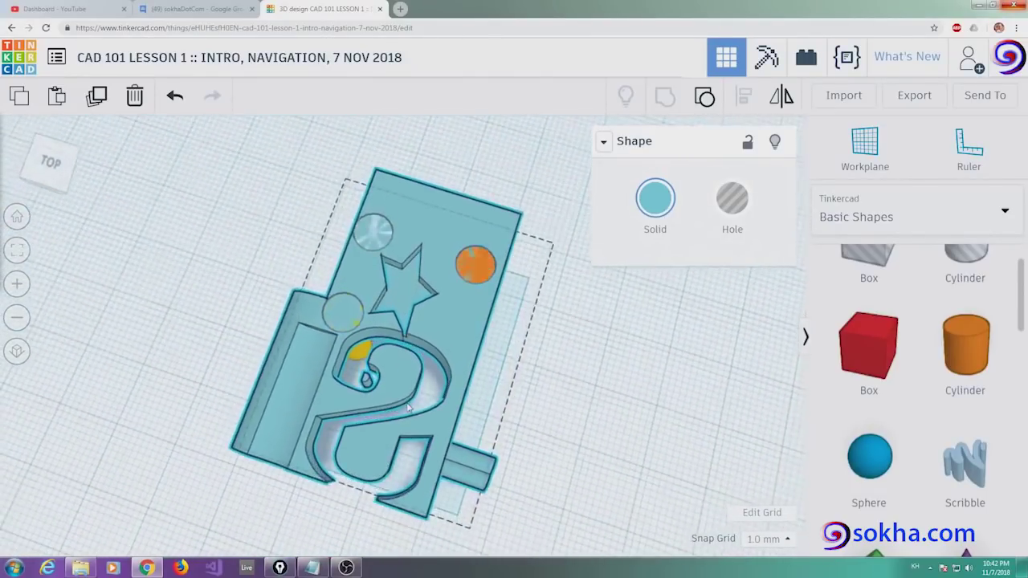